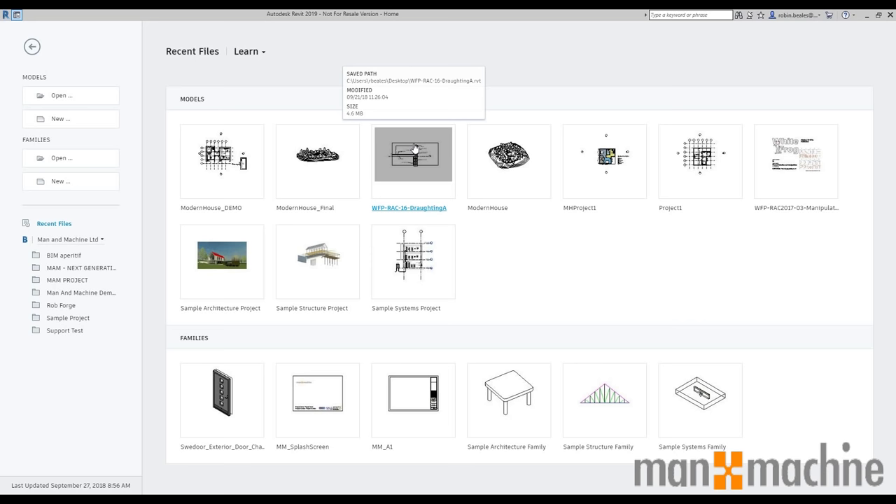
Create a new project based on the Architectural Template.
{"action": "left_click", "coordinate": [76, 125]}
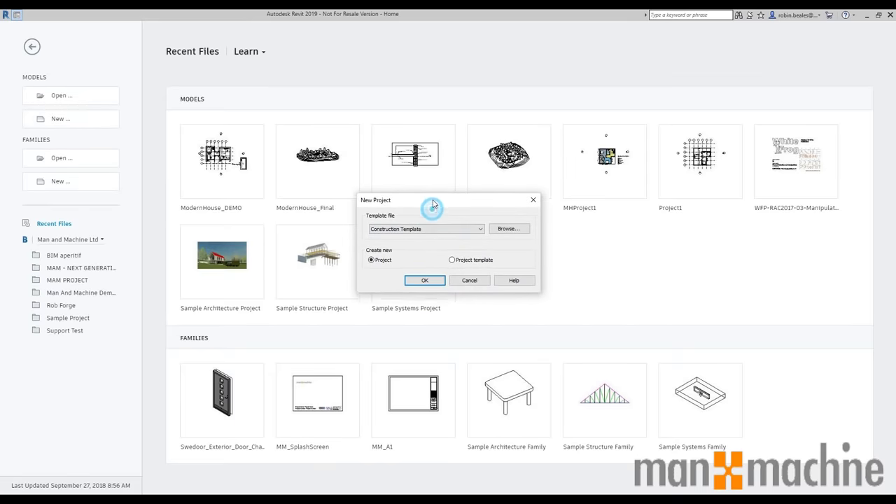
{"action": "left_click", "coordinate": [433, 227]}
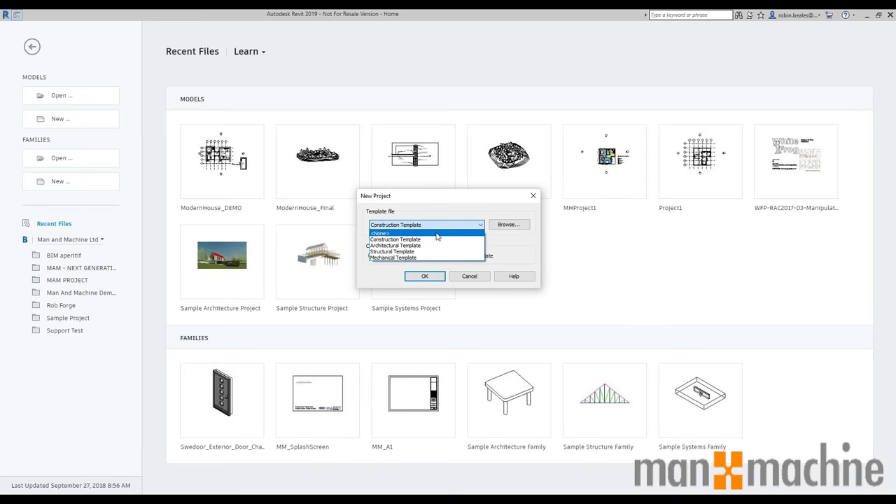
{"action": "left_click", "coordinate": [423, 246]}
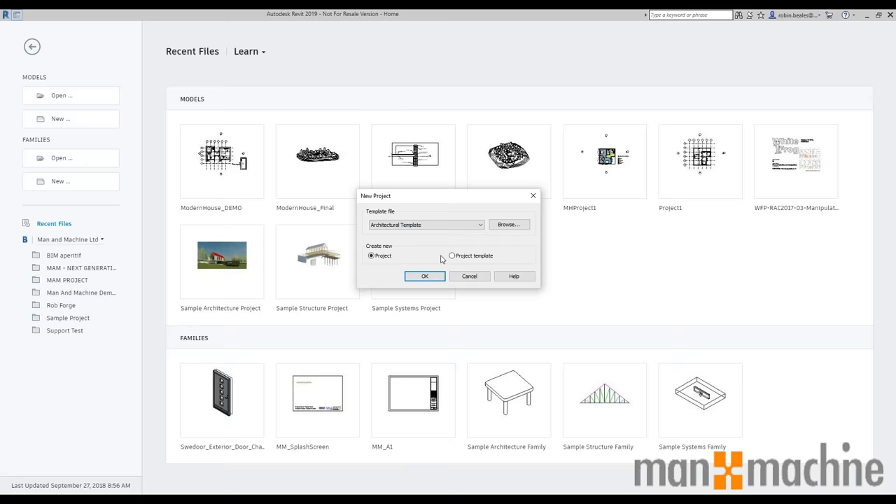
{"action": "left_click", "coordinate": [425, 277]}
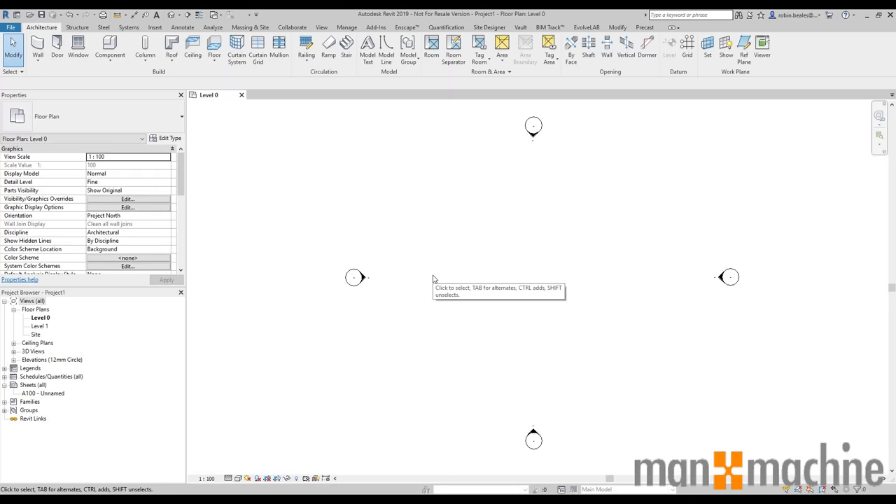
{"action": "mouse_move", "coordinate": [551, 274]}
{"action": "middle_mouse_down"}
{"action": "mouse_move", "coordinate": [477, 262]}
{"action": "mouse_move", "coordinate": [560, 280]}
{"action": "mouse_move", "coordinate": [512, 277]}
{"action": "mouse_move", "coordinate": [528, 280]}
{"action": "middle_mouse_up"}
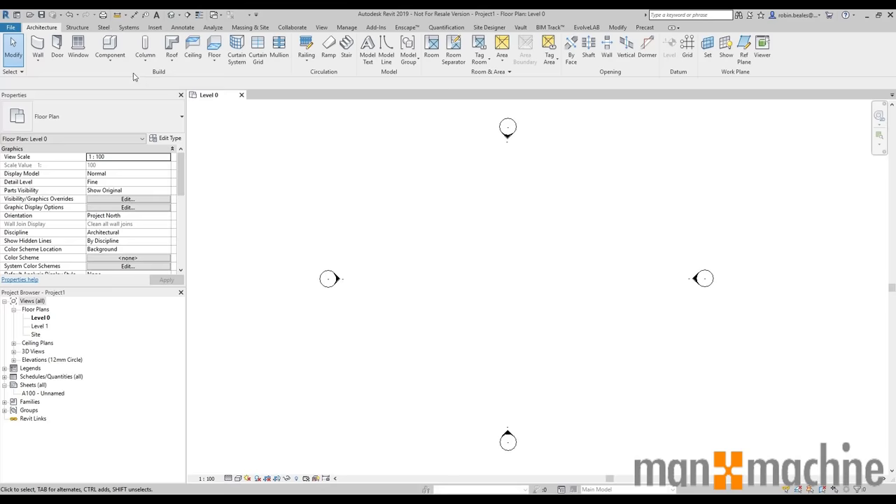
{"action": "left_click", "coordinate": [77, 27]}
{"action": "left_click", "coordinate": [103, 27]}
{"action": "left_click", "coordinate": [77, 28]}
{"action": "left_click", "coordinate": [42, 28]}
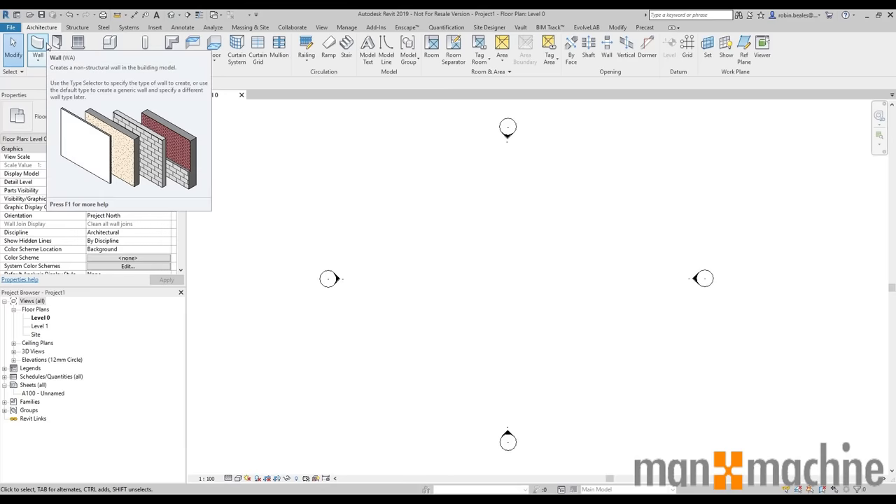
{"action": "left_click", "coordinate": [78, 31]}
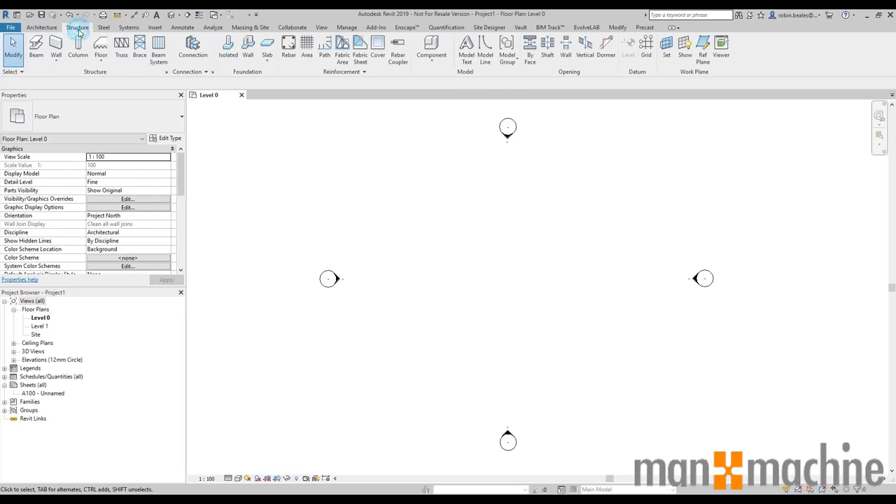
{"action": "left_click", "coordinate": [42, 27]}
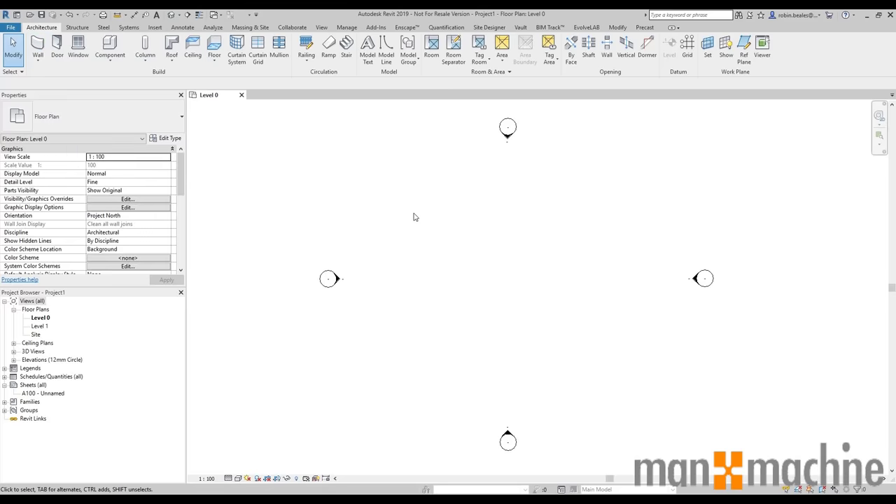
{"action": "key", "text": "w"}
{"action": "key", "text": "a"}
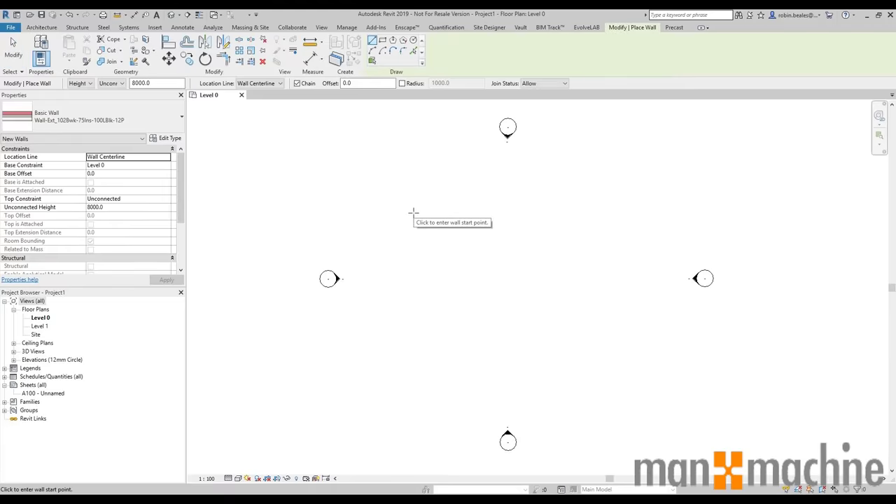
{"action": "key", "text": "Escape"}
{"action": "key", "text": "Escape"}
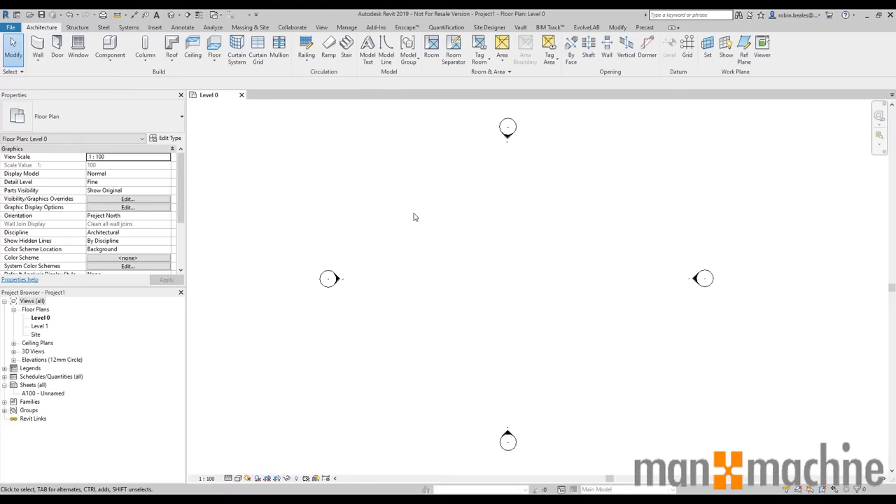
Make the Properties palette slightly taller by lowering its boundary with the Project Browser.
{"action": "mouse_move", "coordinate": [512, 260]}
{"action": "middle_mouse_down"}
{"action": "mouse_move", "coordinate": [443, 226]}
{"action": "mouse_move", "coordinate": [486, 292]}
{"action": "mouse_move", "coordinate": [499, 268]}
{"action": "middle_mouse_up"}
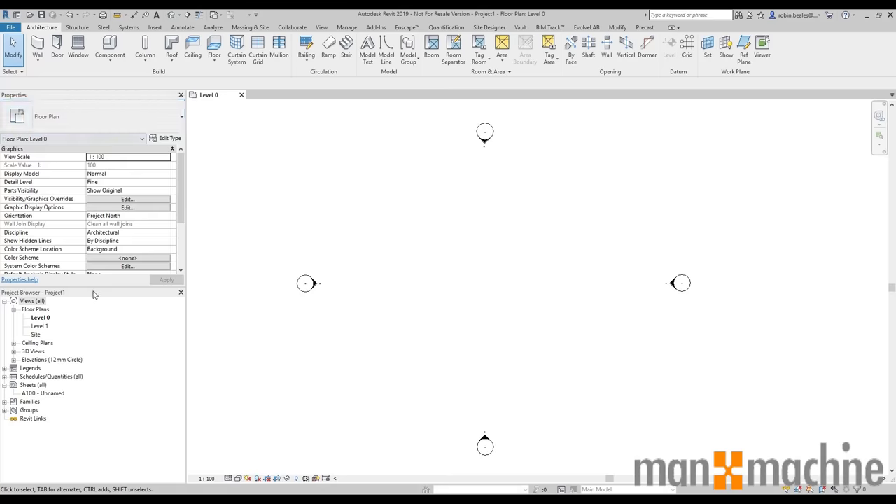
{"action": "mouse_move", "coordinate": [94, 288]}
{"action": "left_mouse_down"}
{"action": "mouse_move", "coordinate": [243, 302]}
{"action": "mouse_move", "coordinate": [711, 192]}
{"action": "mouse_move", "coordinate": [640, 199]}
{"action": "mouse_move", "coordinate": [42, 455]}
{"action": "mouse_move", "coordinate": [96, 481]}
{"action": "mouse_move", "coordinate": [98, 490]}
{"action": "mouse_move", "coordinate": [193, 300]}
{"action": "left_mouse_up"}
{"action": "left_click_drag", "start_coordinate": [119, 287], "coordinate": [120, 309]}
{"action": "left_click", "coordinate": [243, 230]}
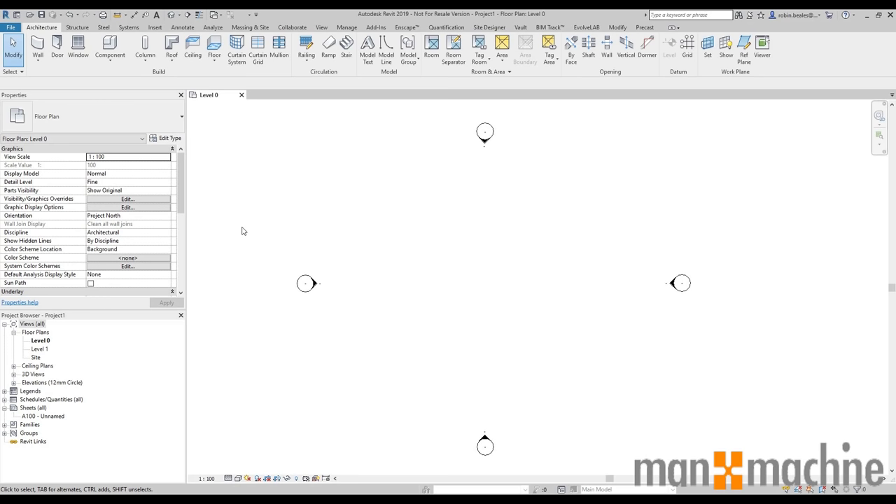
{"action": "mouse_move", "coordinate": [437, 252]}
{"action": "middle_mouse_down"}
{"action": "mouse_move", "coordinate": [447, 248]}
{"action": "mouse_move", "coordinate": [486, 280]}
{"action": "mouse_move", "coordinate": [436, 253]}
{"action": "middle_mouse_up"}
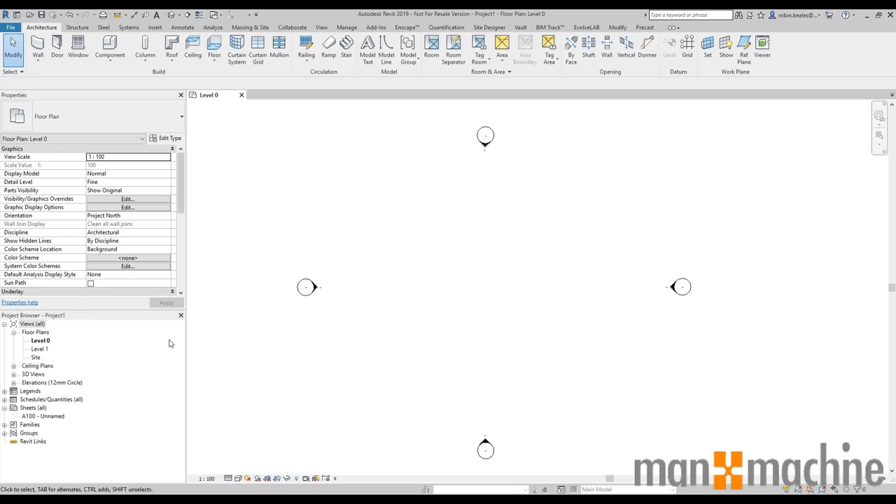
Expand the elevations in the project views and open the East elevation.
{"action": "left_click", "coordinate": [14, 383]}
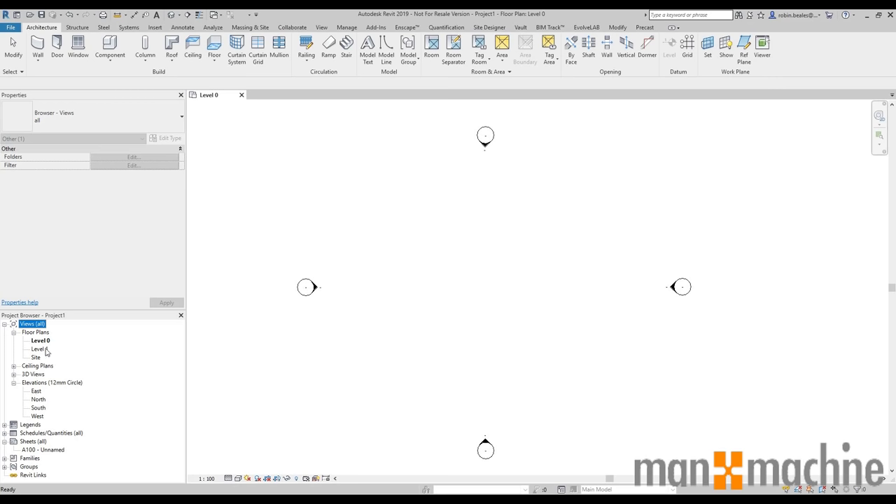
{"action": "left_click", "coordinate": [36, 391]}
{"action": "double_click", "coordinate": [36, 392]}
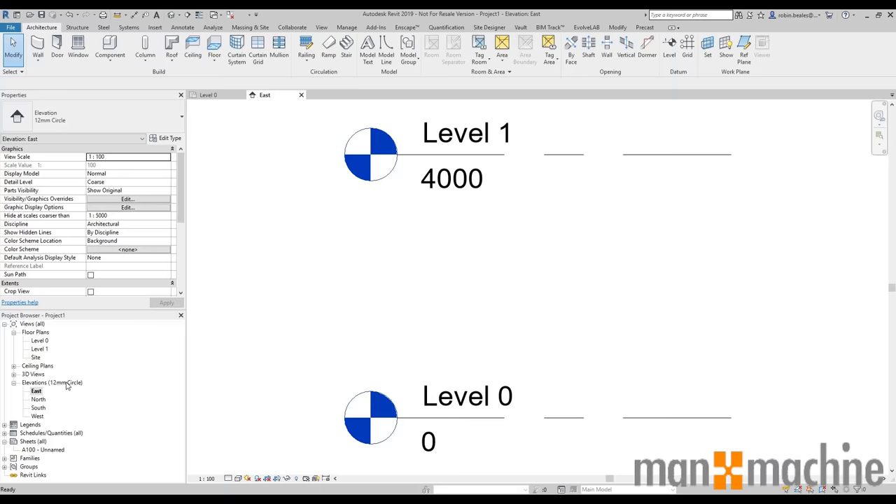
Lengthen the Level 0 and Level 1 lines together by extending both of their ends outward.
{"action": "scroll", "coordinate": [445, 265], "scroll_direction": "down", "scroll_amount": 5}
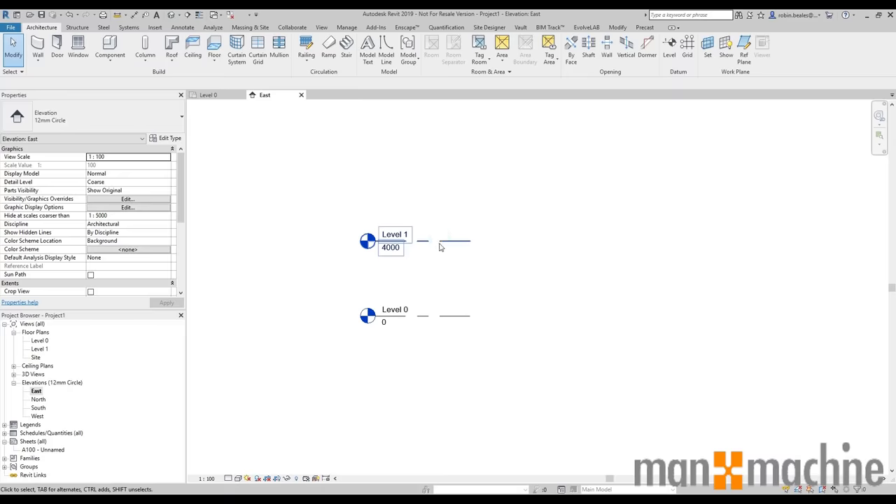
{"action": "left_click", "coordinate": [440, 241]}
{"action": "left_click_drag", "start_coordinate": [470, 241], "coordinate": [789, 241]}
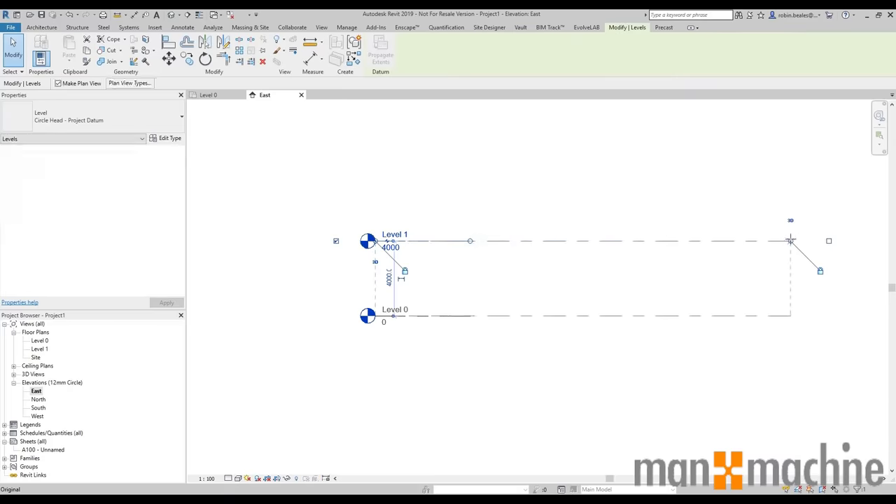
{"action": "left_click_drag", "start_coordinate": [377, 241], "coordinate": [269, 252]}
{"action": "scroll", "coordinate": [270, 252], "scroll_direction": "down", "scroll_amount": 2}
{"action": "middle_click_drag", "start_coordinate": [270, 251], "coordinate": [371, 242]}
{"action": "left_click_drag", "start_coordinate": [371, 242], "coordinate": [247, 240]}
{"action": "left_click", "coordinate": [342, 210]}
{"action": "scroll", "coordinate": [262, 236], "scroll_direction": "up", "scroll_amount": 2}
{"action": "middle_click_drag", "start_coordinate": [417, 258], "coordinate": [367, 252]}
{"action": "scroll", "coordinate": [368, 250], "scroll_direction": "down", "scroll_amount": 1}
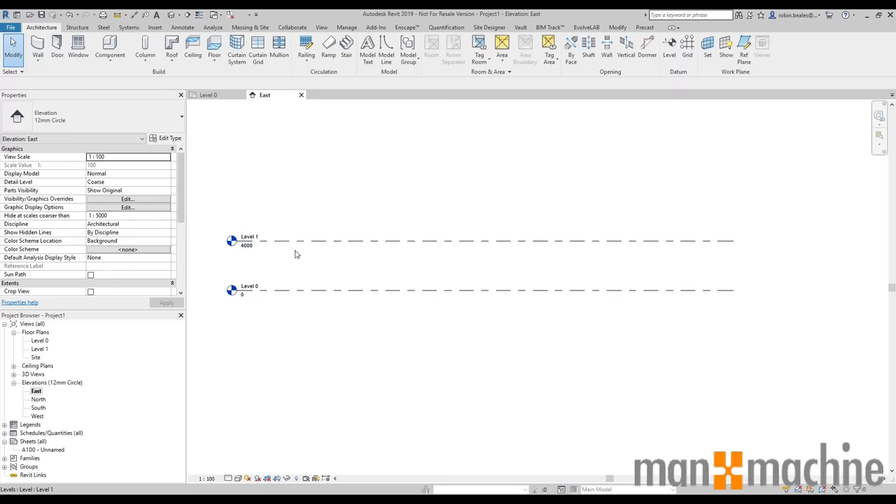
Draw a new level line 4000 above Level 1, aligned with both ends of the existing levels.
{"action": "scroll", "coordinate": [273, 359], "scroll_direction": "up", "scroll_amount": 2}
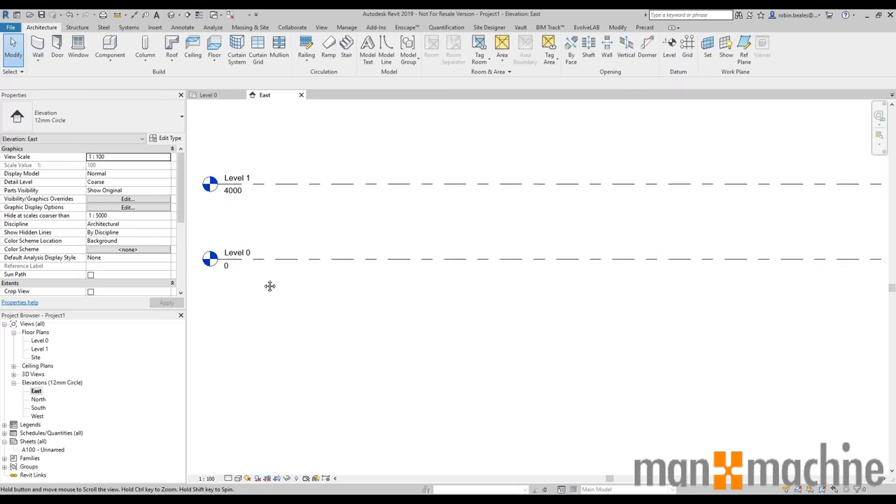
{"action": "middle_click_drag", "start_coordinate": [258, 279], "coordinate": [278, 302]}
{"action": "middle_click_drag", "start_coordinate": [291, 226], "coordinate": [284, 266]}
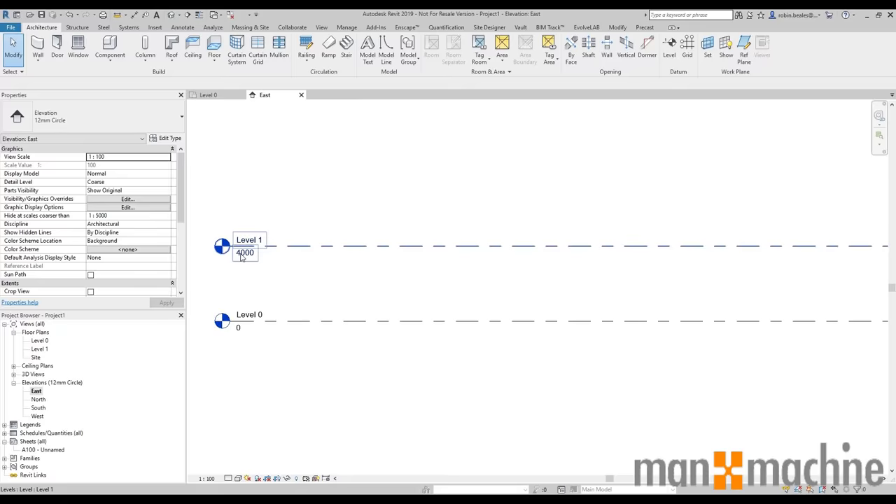
{"action": "scroll", "coordinate": [241, 258], "scroll_direction": "down", "scroll_amount": 1}
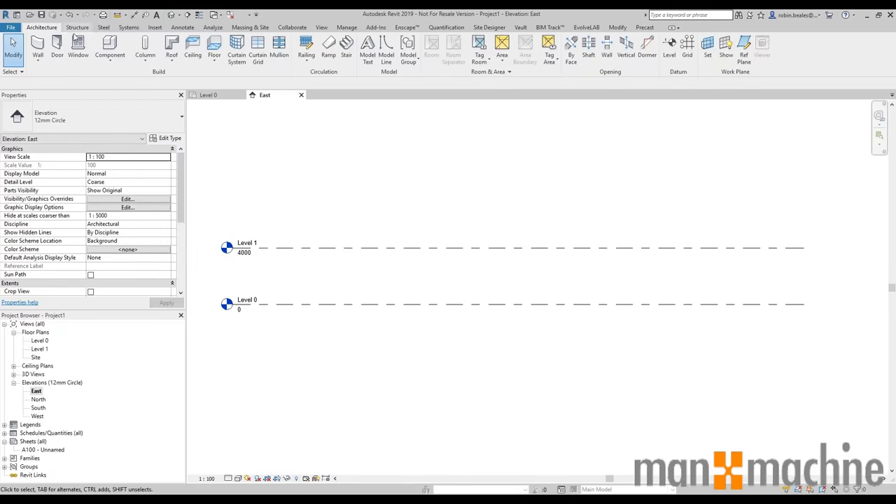
{"action": "left_click", "coordinate": [669, 47]}
{"action": "middle_click_drag", "start_coordinate": [361, 201], "coordinate": [382, 207]}
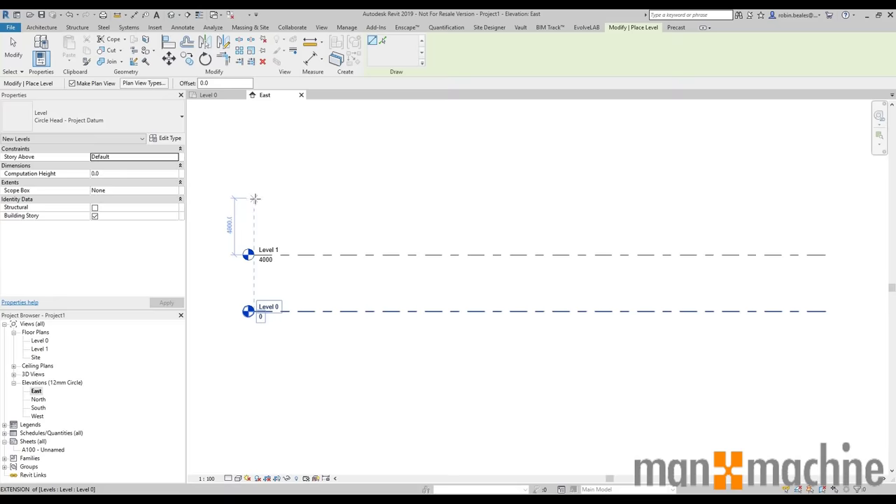
{"action": "left_click", "coordinate": [255, 199]}
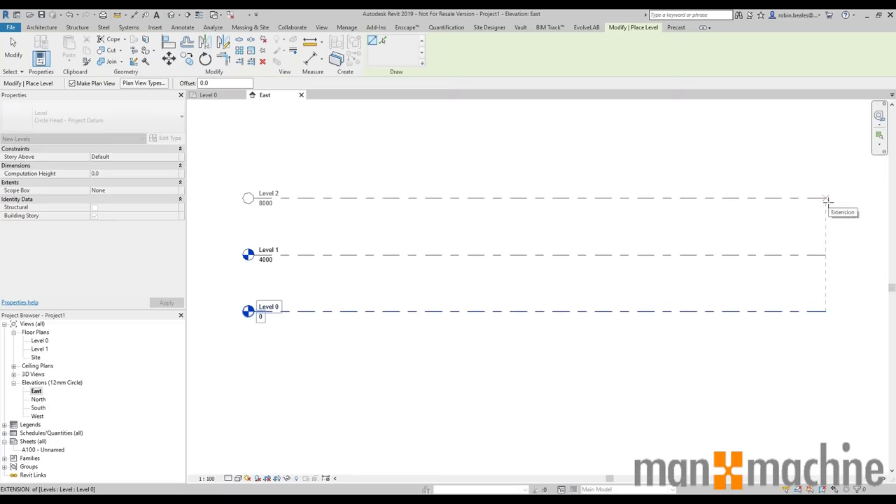
{"action": "left_click", "coordinate": [826, 199]}
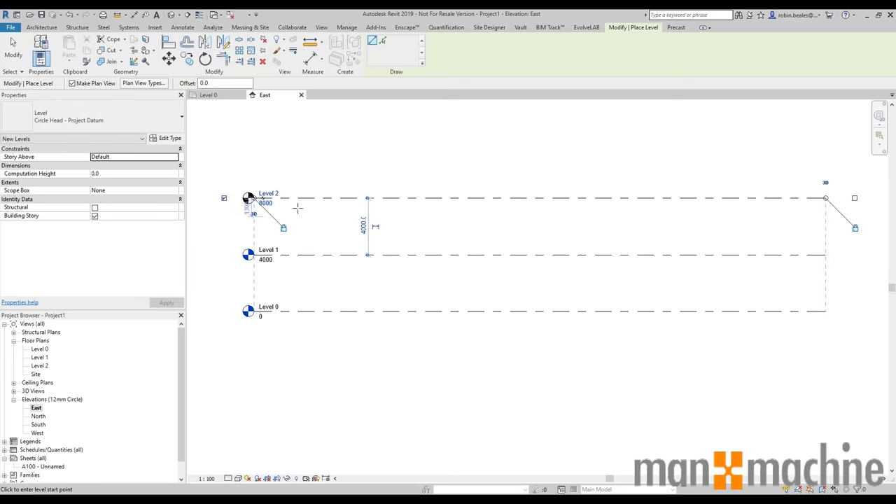
{"action": "key", "text": "Escape"}
{"action": "key", "text": "Escape"}
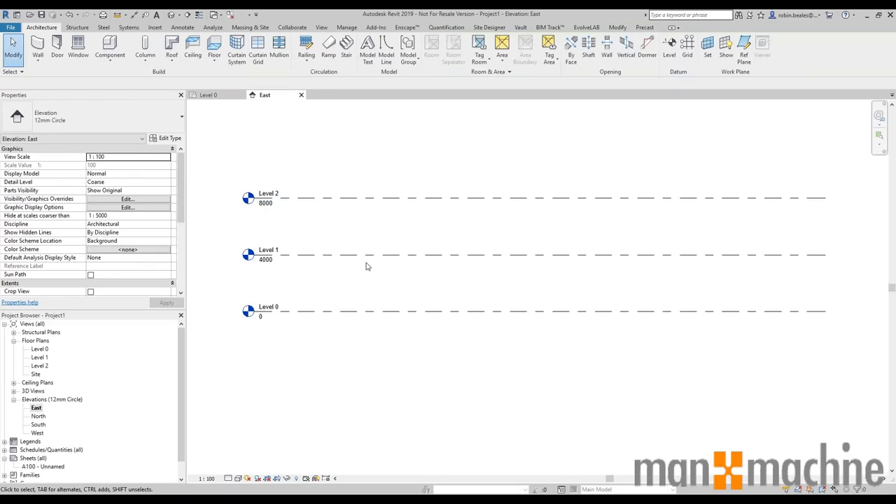
{"action": "left_click", "coordinate": [325, 203]}
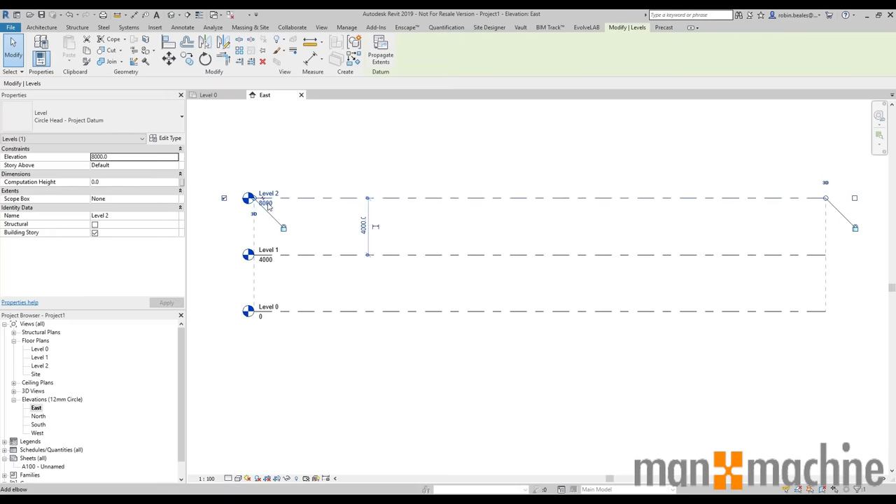
{"action": "left_click", "coordinate": [267, 204]}
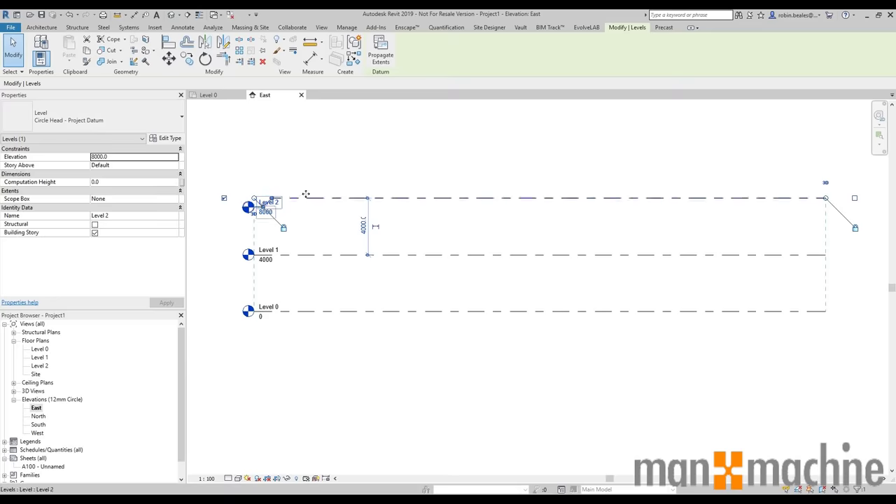
{"action": "key", "text": "ctrl+z"}
Set the elevation of Level 2 to 7500.
{"action": "scroll", "coordinate": [266, 214], "scroll_direction": "up", "scroll_amount": 2}
{"action": "left_click", "coordinate": [268, 199]}
{"action": "left_click", "coordinate": [272, 201]}
{"action": "type", "text": "75"}
{"action": "key", "text": "Return"}
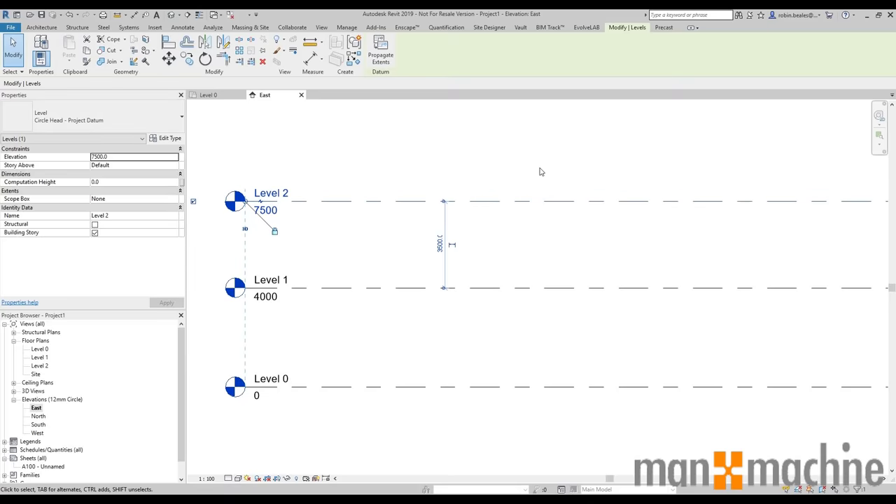
Set the distance between Level 1 and Level 2 to 4000 using Level 2's temporary dimension.
{"action": "left_click", "coordinate": [440, 245]}
{"action": "type", "text": "4000"}
{"action": "key", "text": "Return"}
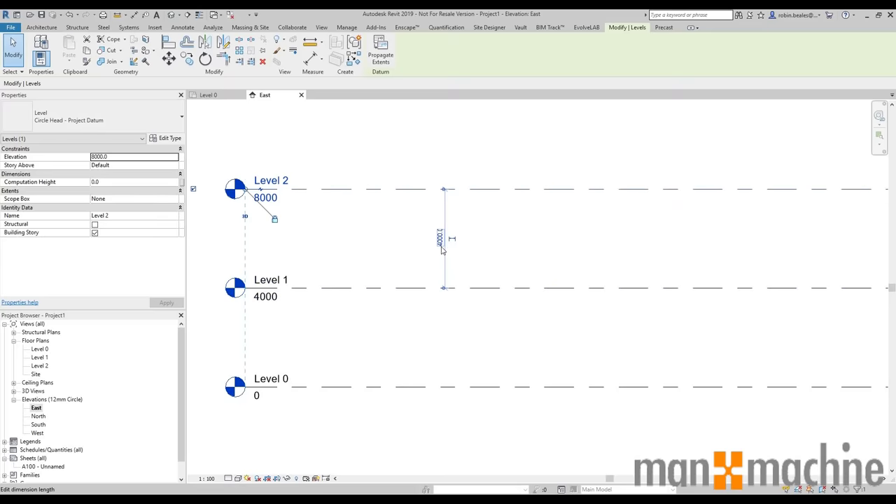
{"action": "left_click", "coordinate": [475, 144]}
{"action": "scroll", "coordinate": [510, 131], "scroll_direction": "down", "scroll_amount": 2}
{"action": "scroll", "coordinate": [510, 131], "scroll_direction": "down", "scroll_amount": 1}
{"action": "middle_click_drag", "start_coordinate": [636, 156], "coordinate": [507, 176]}
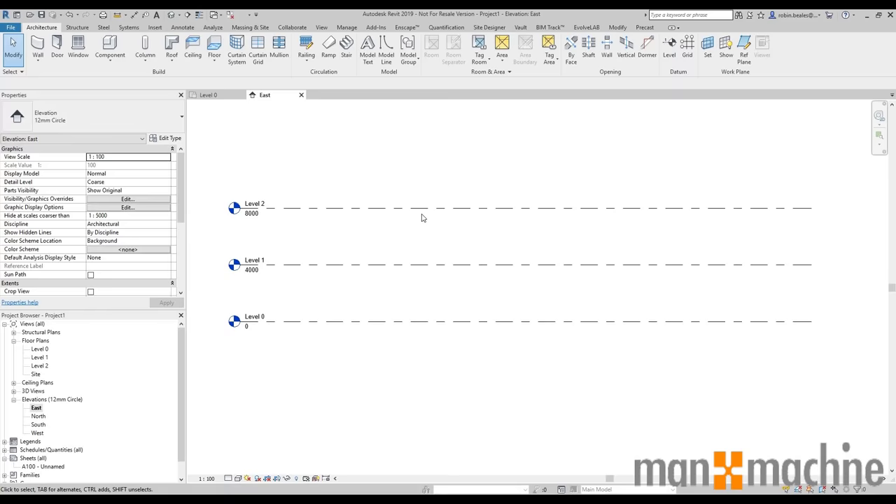
{"action": "left_click_drag", "start_coordinate": [841, 307], "coordinate": [207, 347]}
{"action": "left_click_drag", "start_coordinate": [831, 257], "coordinate": [221, 285]}
{"action": "left_click_drag", "start_coordinate": [834, 188], "coordinate": [194, 241]}
Open the Level 0 floor plan.
{"action": "left_click", "coordinate": [37, 349]}
{"action": "double_click", "coordinate": [36, 349]}
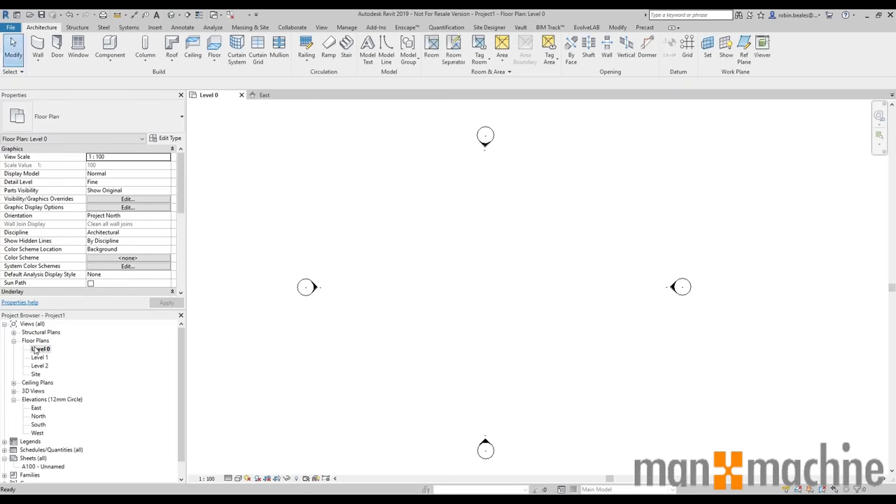
{"action": "middle_click_drag", "start_coordinate": [609, 293], "coordinate": [596, 287]}
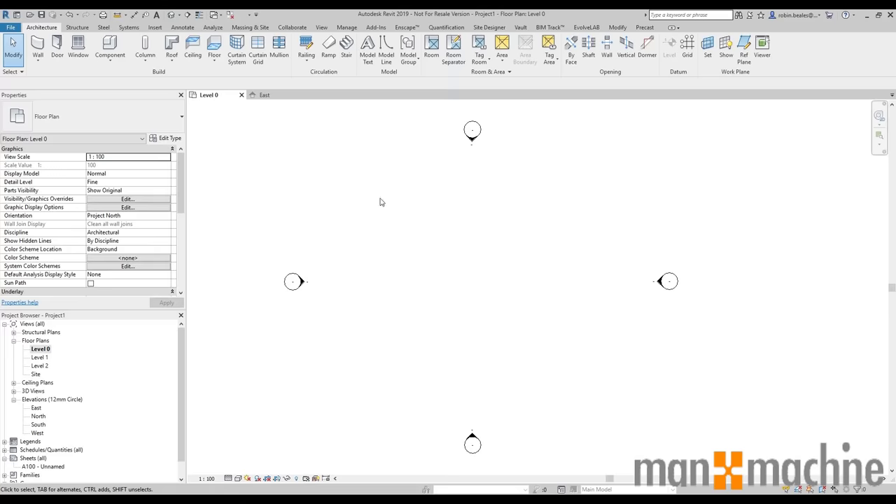
Start the Wall tool and open the layer structure of type Wall-Ext_102Bwk-75Ins-100LBlk-12P with its preview displayed.
{"action": "left_click", "coordinate": [37, 49]}
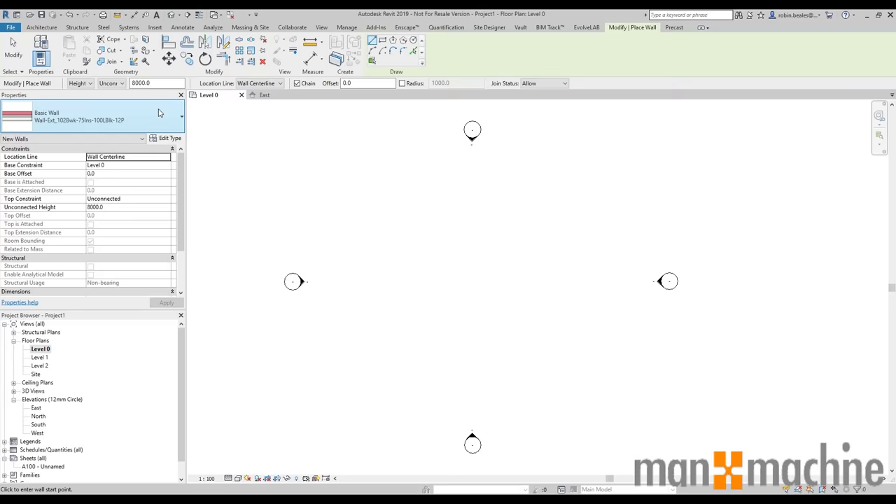
{"action": "left_click", "coordinate": [134, 127]}
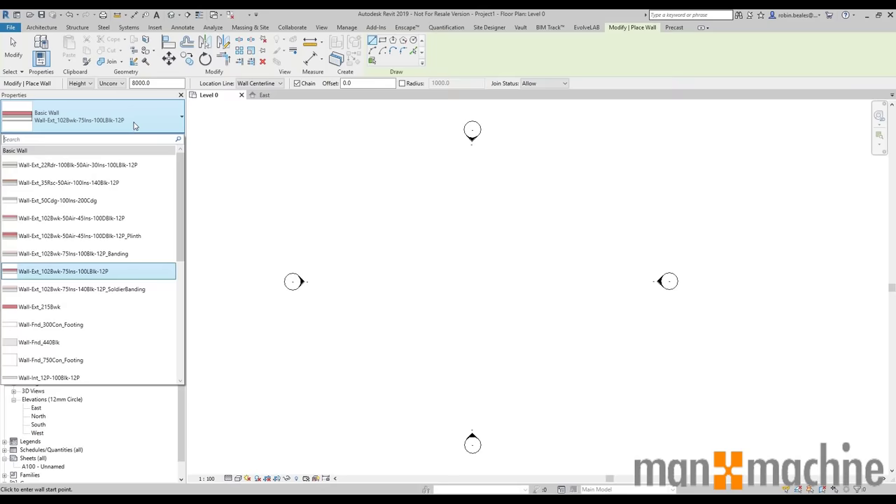
{"action": "left_click", "coordinate": [134, 127]}
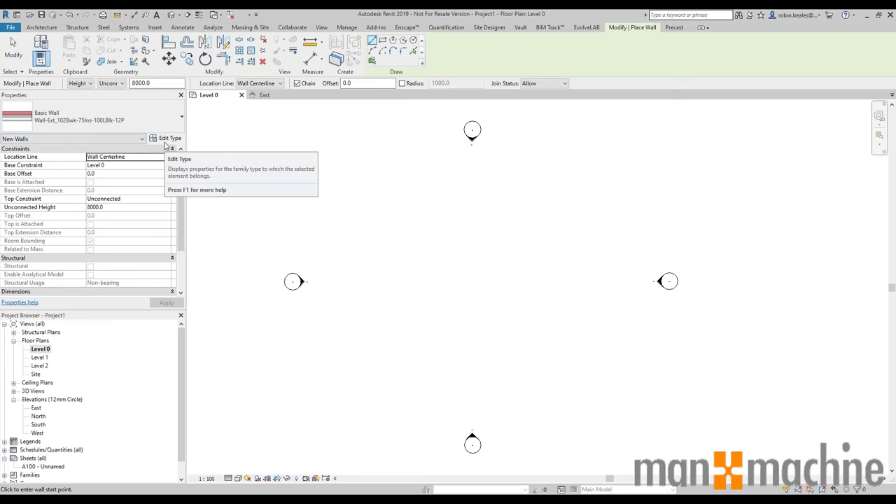
{"action": "left_click", "coordinate": [167, 139]}
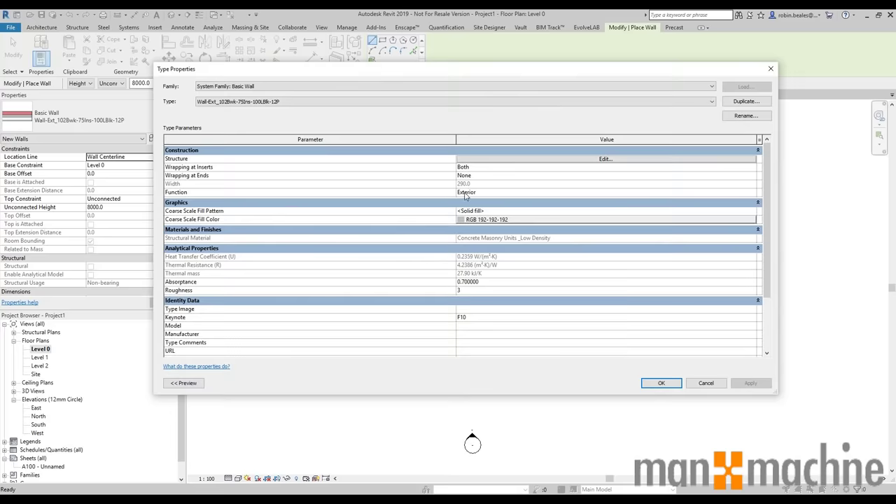
{"action": "left_click", "coordinate": [181, 384]}
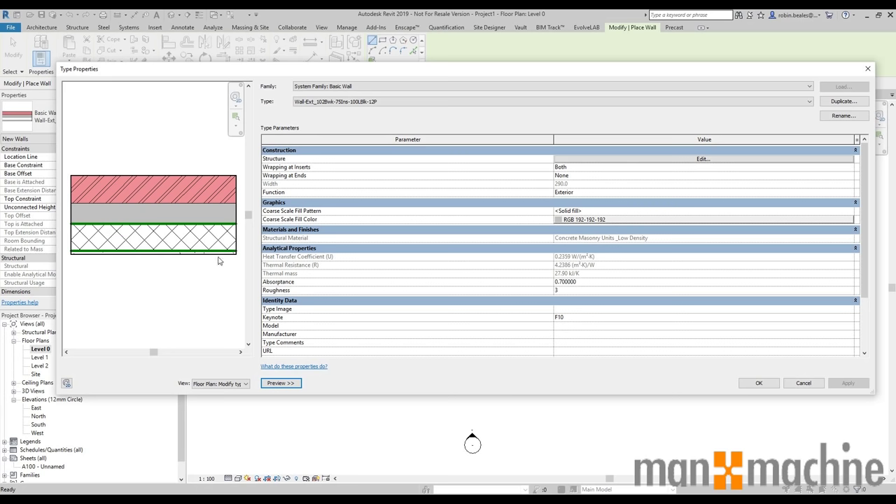
{"action": "left_click", "coordinate": [567, 159]}
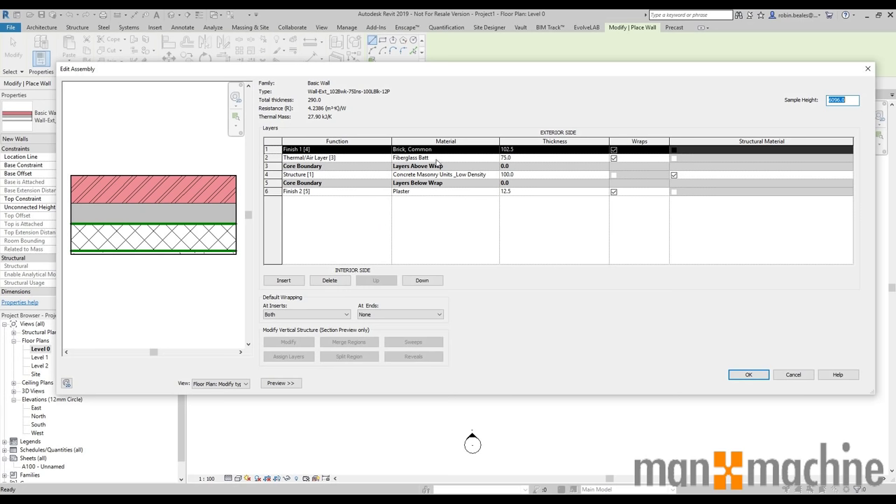
Try a thickness of 25 for the Plaster finish layer and restore it to 12.5.
{"action": "left_click", "coordinate": [525, 193]}
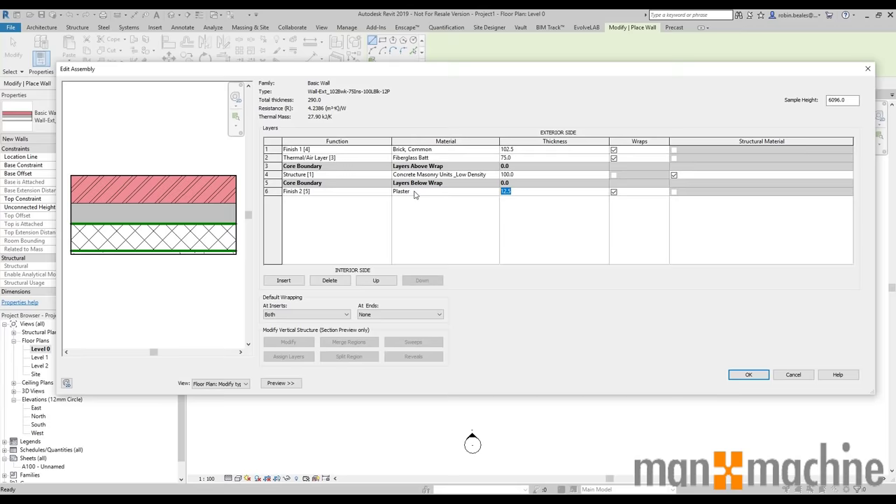
{"action": "type", "text": "25"}
{"action": "key", "text": "Tab"}
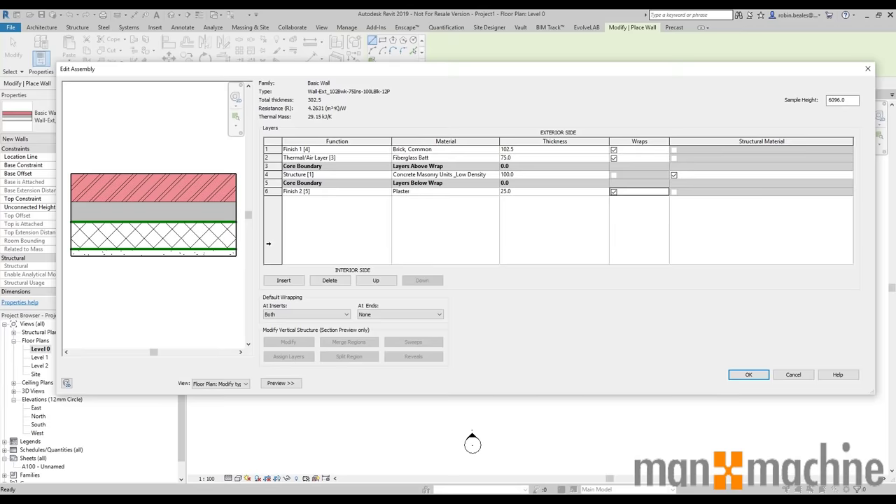
{"action": "left_click", "coordinate": [531, 193]}
{"action": "type", "text": "12.5"}
{"action": "key", "text": "Tab"}
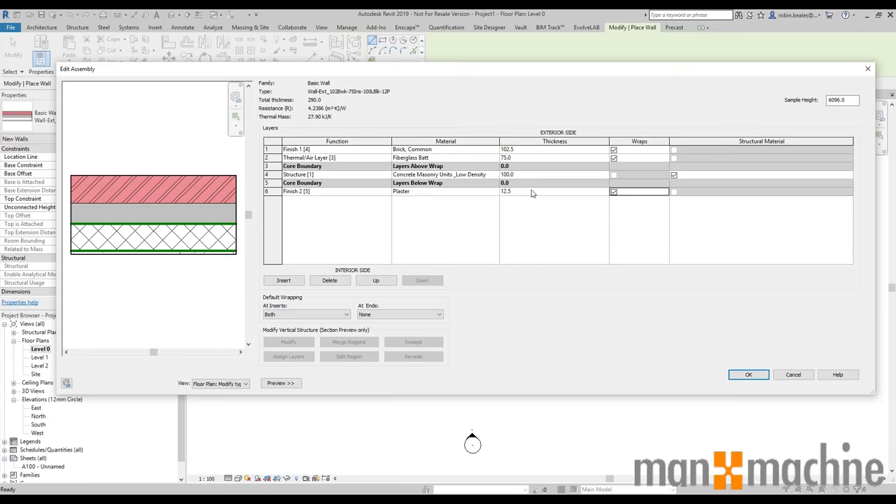
Preview the wall assembly in section with a sample height of 200, and leave the wall type settings without saving.
{"action": "left_click", "coordinate": [234, 384]}
{"action": "left_click", "coordinate": [202, 390]}
{"action": "left_click", "coordinate": [223, 384]}
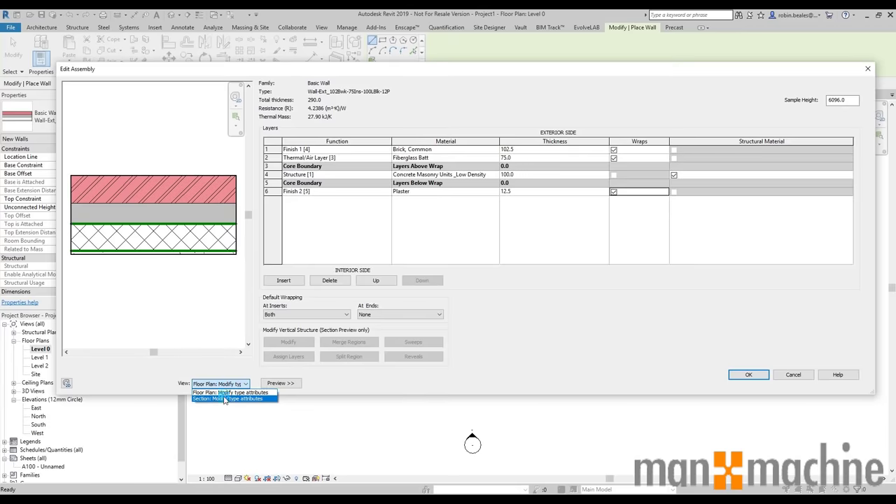
{"action": "left_click", "coordinate": [217, 399]}
{"action": "double_click", "coordinate": [841, 100]}
{"action": "type", "text": "200"}
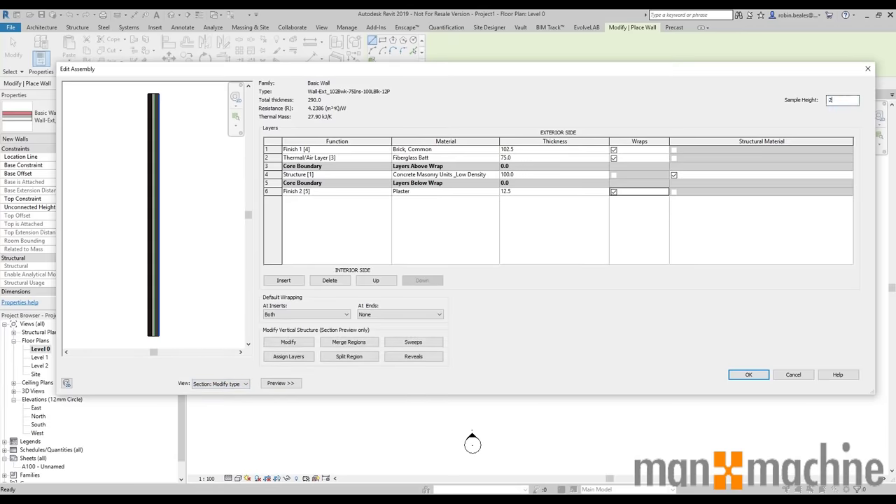
{"action": "key", "text": "Tab"}
{"action": "scroll", "coordinate": [154, 329], "scroll_direction": "up", "scroll_amount": 10}
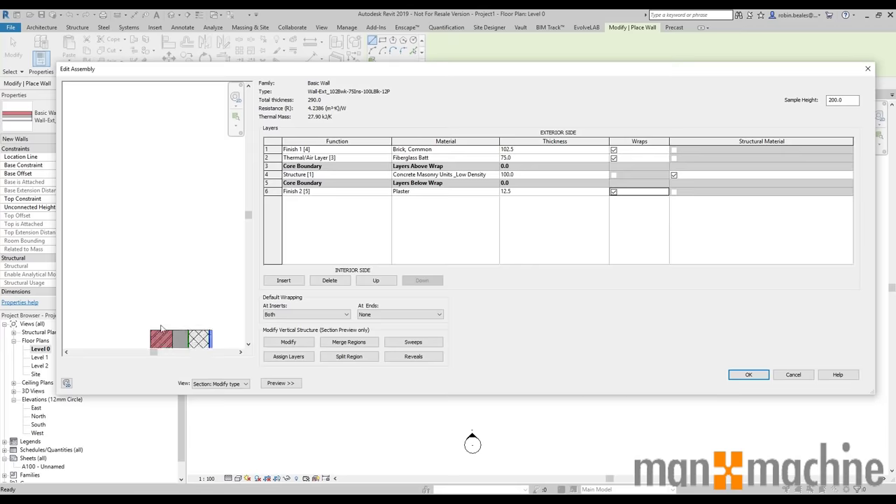
{"action": "middle_click_drag", "start_coordinate": [147, 201], "coordinate": [179, 238]}
{"action": "scroll", "coordinate": [179, 237], "scroll_direction": "down", "scroll_amount": 1}
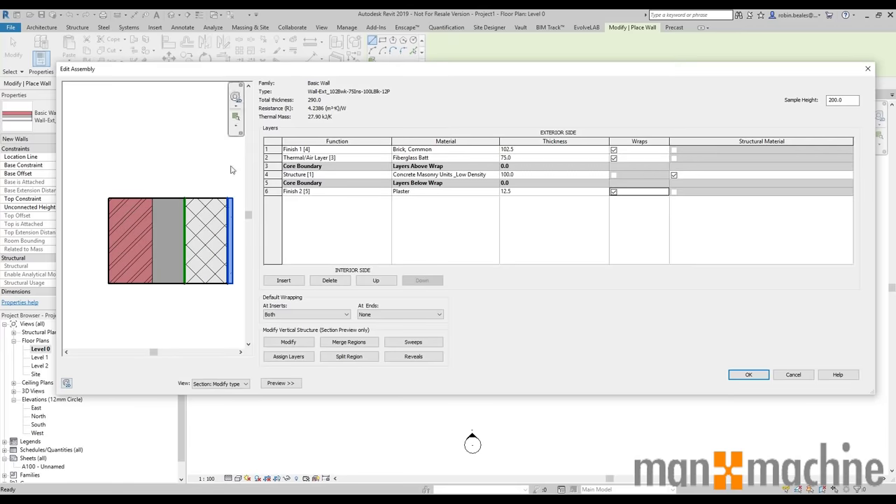
{"action": "scroll", "coordinate": [117, 290], "scroll_direction": "down", "scroll_amount": 2}
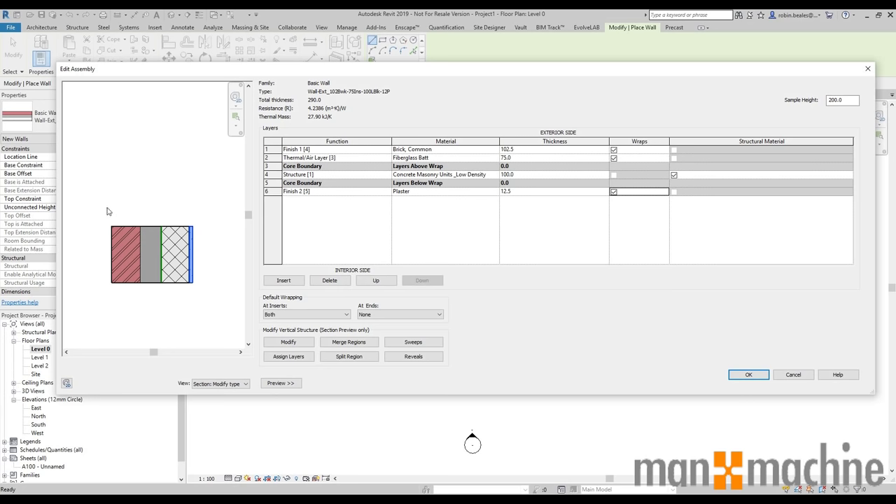
{"action": "left_click", "coordinate": [786, 378]}
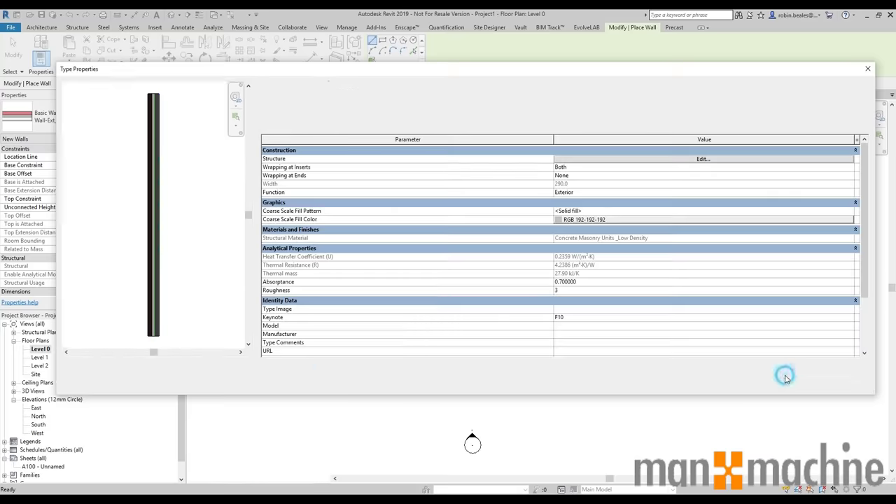
{"action": "left_click", "coordinate": [799, 377]}
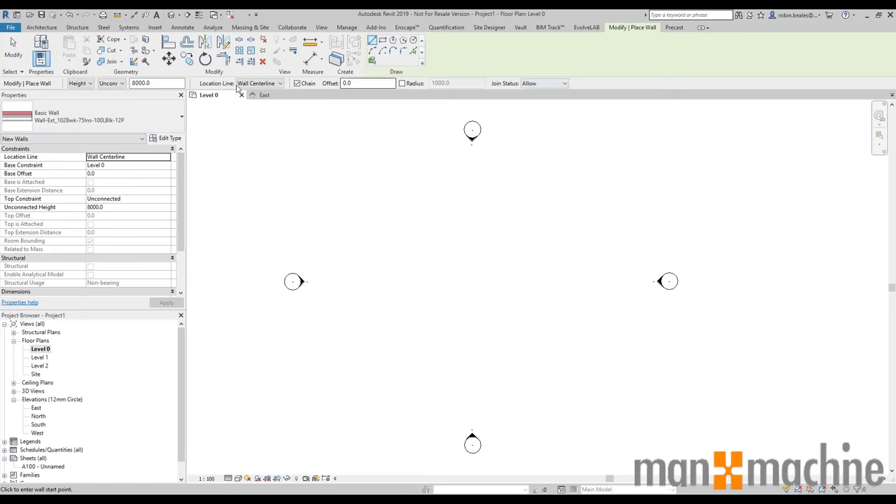
Set the height of the new walls to extend up to Level 2.
{"action": "left_click", "coordinate": [158, 84]}
{"action": "left_click", "coordinate": [164, 83]}
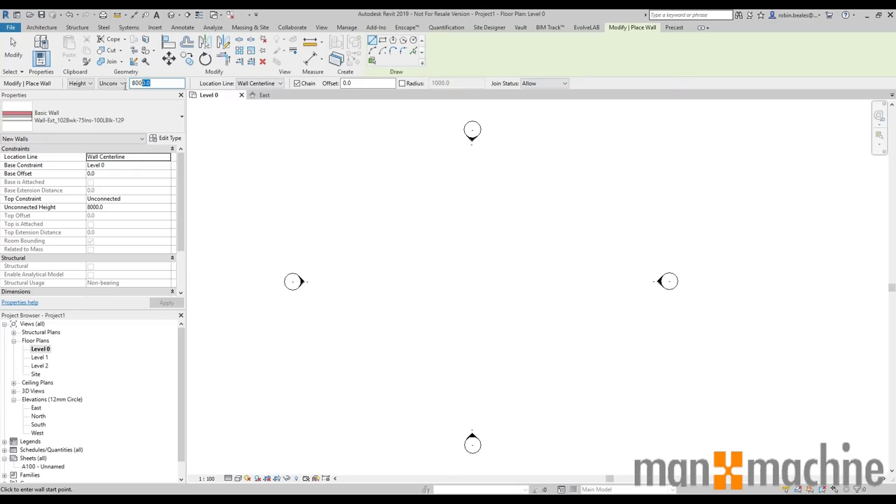
{"action": "left_click", "coordinate": [122, 83]}
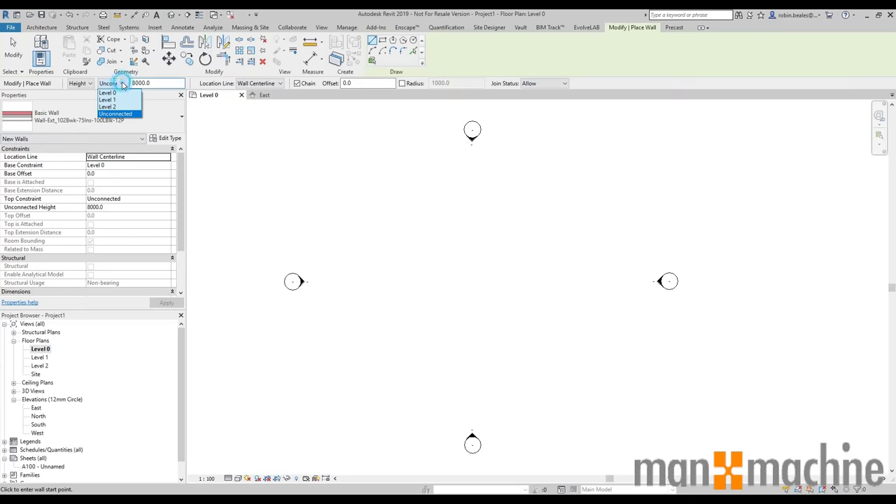
{"action": "left_click", "coordinate": [119, 108]}
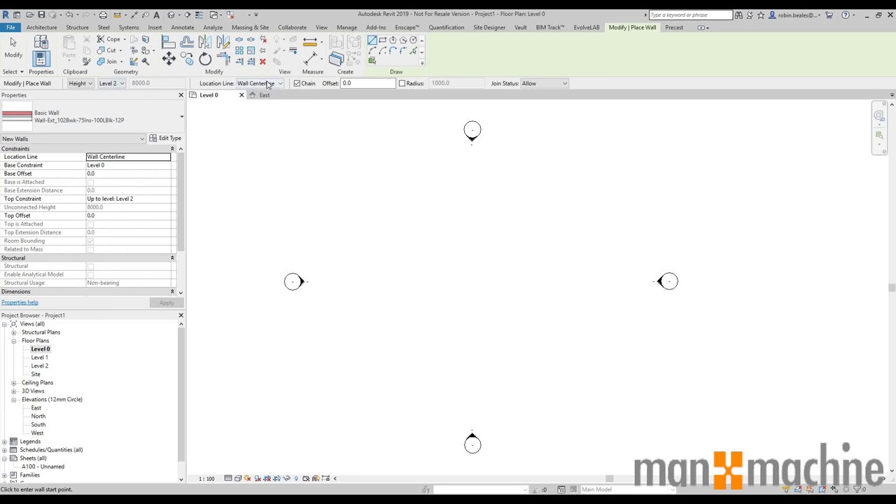
{"action": "double_click", "coordinate": [354, 84]}
Draw the building's north side as chained walls: a segment about 6500 long, a rectangular central recess, and a segment about 8000 long.
{"action": "middle_click_drag", "start_coordinate": [367, 201], "coordinate": [334, 191]}
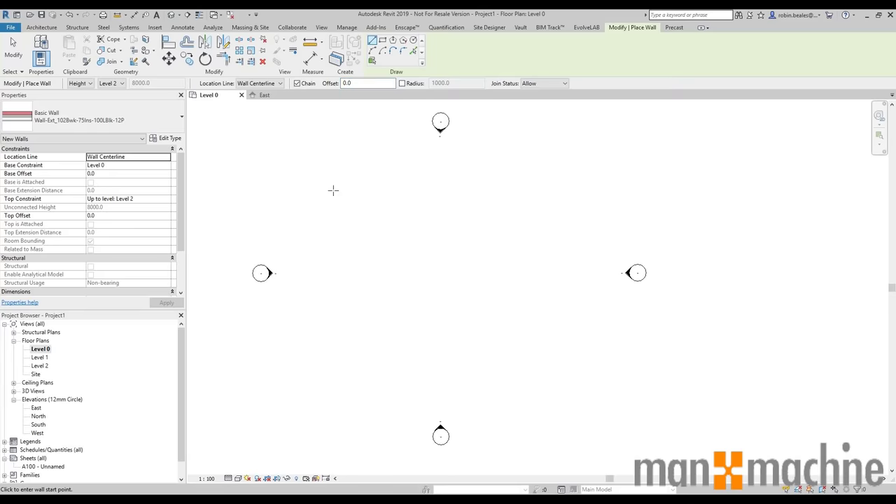
{"action": "left_click", "coordinate": [299, 179]}
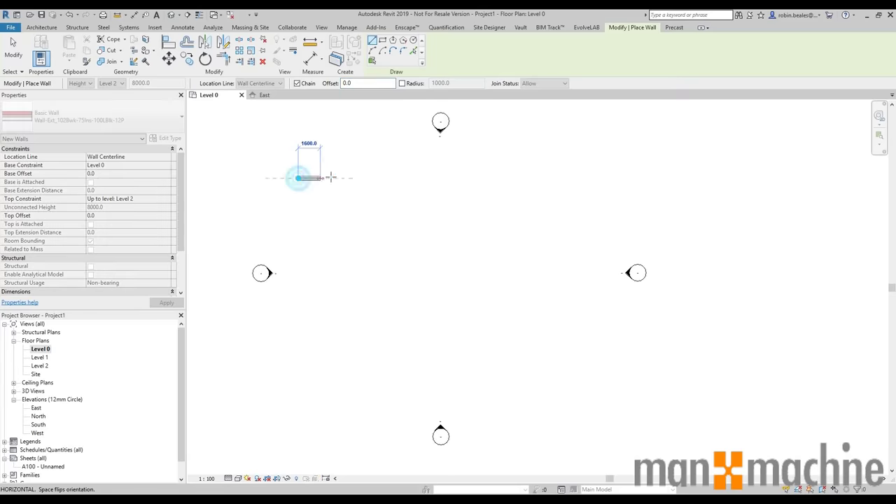
{"action": "left_click", "coordinate": [389, 178]}
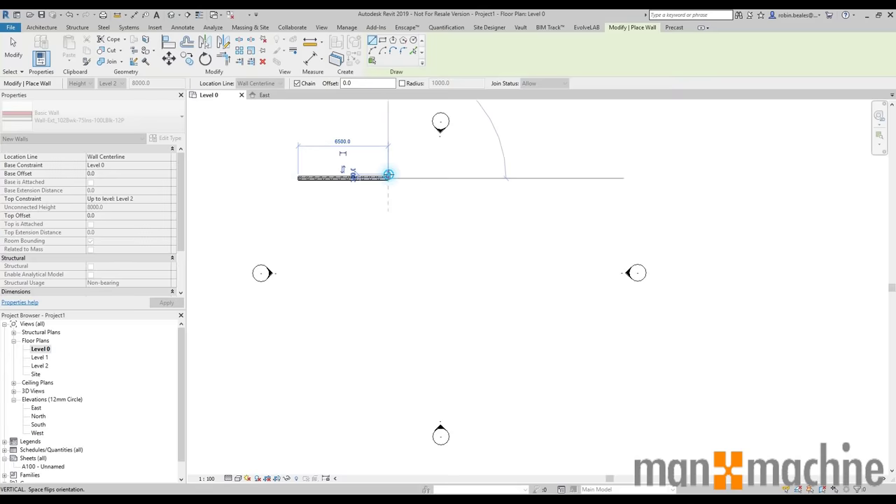
{"action": "left_click", "coordinate": [388, 222]}
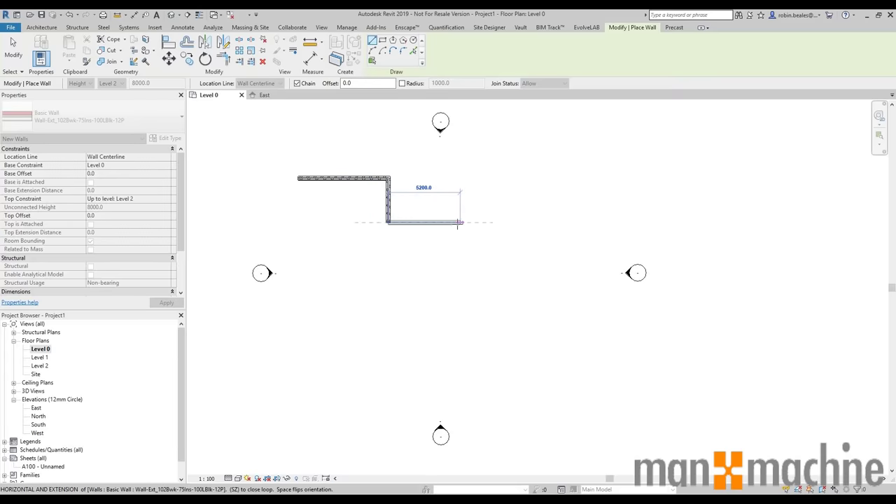
{"action": "left_click", "coordinate": [446, 222]}
{"action": "left_click", "coordinate": [446, 177]}
{"action": "left_click", "coordinate": [556, 175]}
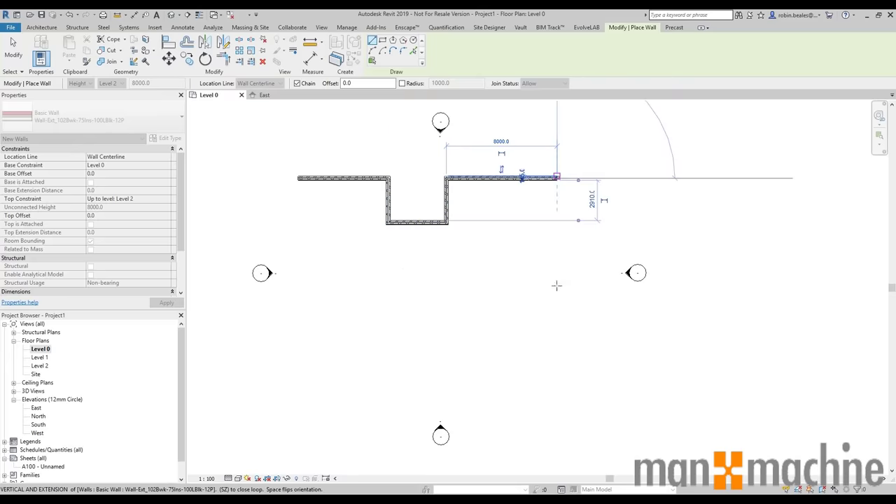
Continue the wall chain down the east side and along the south side, forming a central recess opposite the northern one.
{"action": "left_click", "coordinate": [557, 329]}
{"action": "left_click", "coordinate": [447, 329]}
{"action": "left_click", "coordinate": [446, 278]}
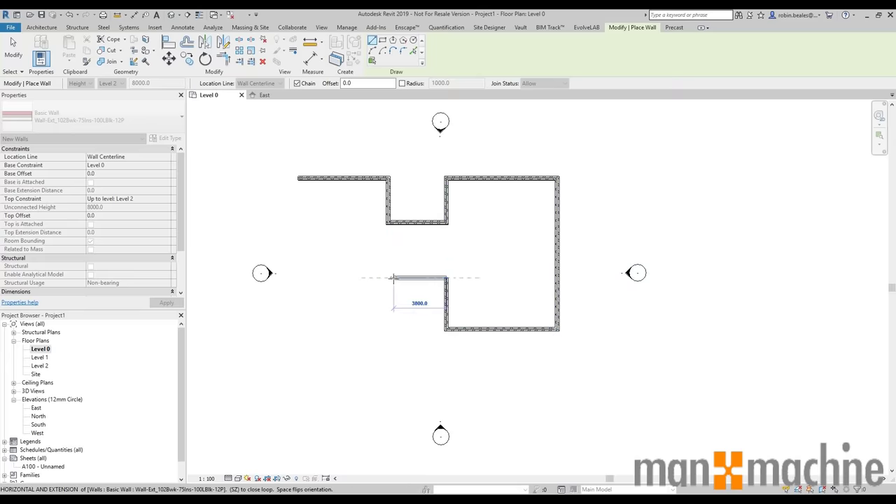
{"action": "left_click", "coordinate": [387, 278]}
{"action": "left_click", "coordinate": [389, 329]}
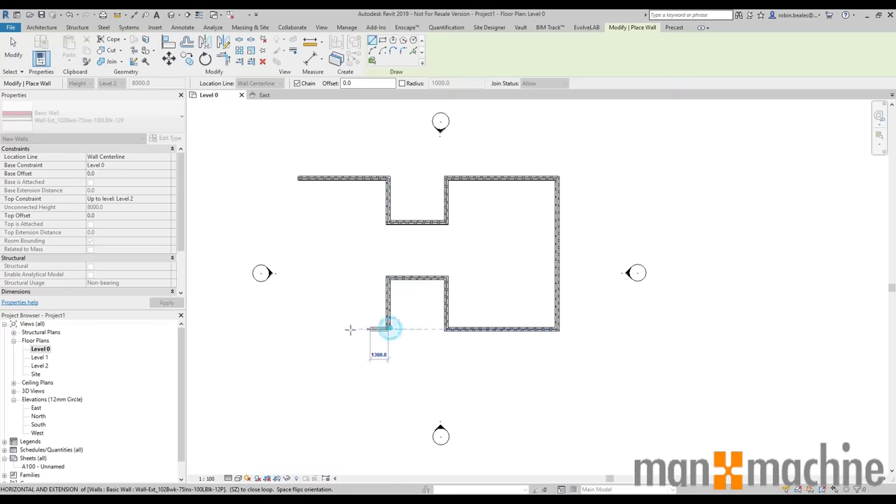
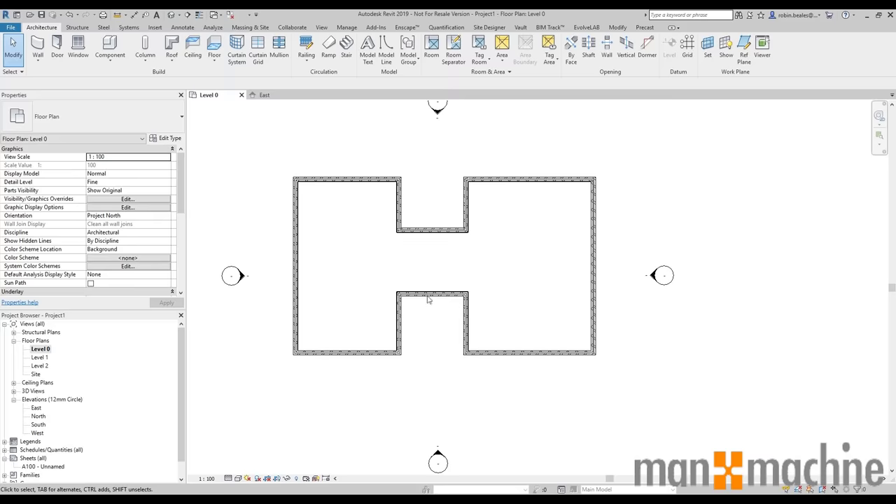
Turn on Thin Lines display for the floor plan.
{"action": "scroll", "coordinate": [395, 215], "scroll_direction": "up", "scroll_amount": 5}
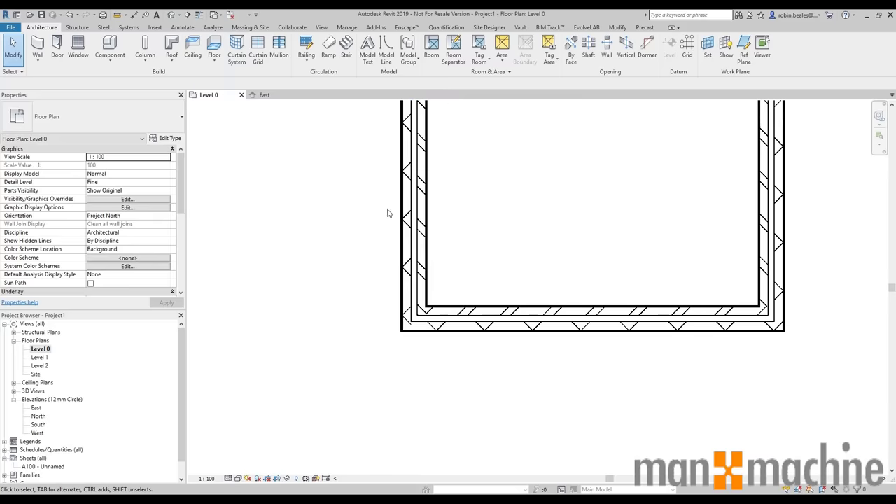
{"action": "scroll", "coordinate": [353, 193], "scroll_direction": "down", "scroll_amount": 4}
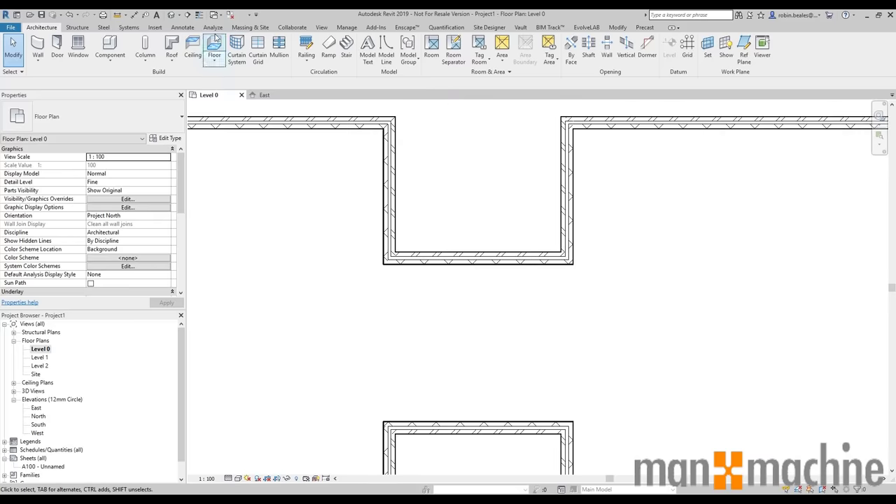
{"action": "left_click", "coordinate": [199, 15]}
Examine the wall layers and corner joins up close, and review the whole H-shaped wall outline in plan.
{"action": "scroll", "coordinate": [385, 236], "scroll_direction": "up", "scroll_amount": 2}
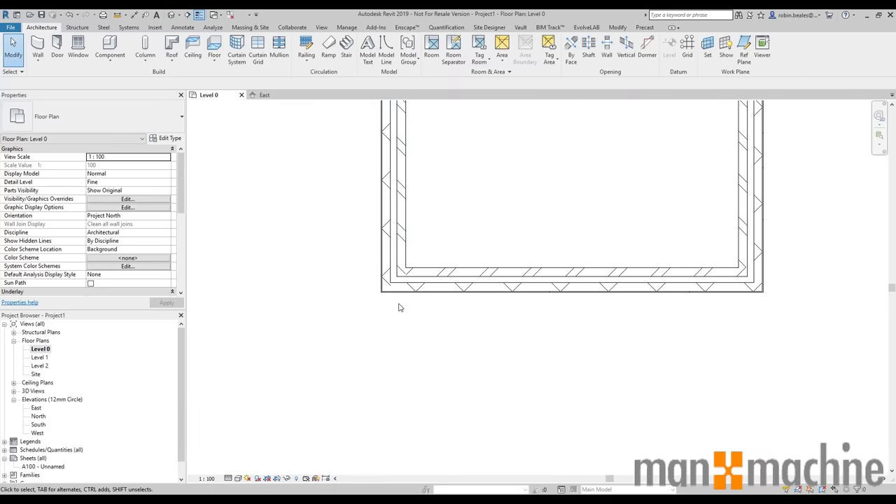
{"action": "scroll", "coordinate": [400, 304], "scroll_direction": "up", "scroll_amount": 2}
{"action": "scroll", "coordinate": [470, 321], "scroll_direction": "down", "scroll_amount": 2}
{"action": "middle_click_drag", "start_coordinate": [672, 306], "coordinate": [364, 364]}
{"action": "scroll", "coordinate": [588, 326], "scroll_direction": "up", "scroll_amount": 2}
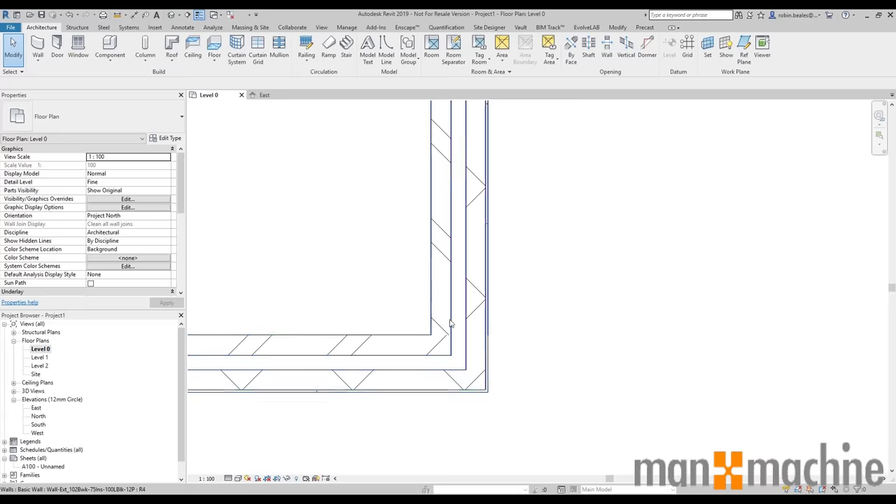
{"action": "scroll", "coordinate": [455, 308], "scroll_direction": "down", "scroll_amount": 6}
{"action": "scroll", "coordinate": [606, 318], "scroll_direction": "down", "scroll_amount": 2}
{"action": "mouse_move", "coordinate": [664, 456]}
{"action": "middle_mouse_down"}
{"action": "mouse_move", "coordinate": [603, 318]}
{"action": "mouse_move", "coordinate": [629, 146]}
{"action": "middle_mouse_up"}
{"action": "middle_click_drag", "start_coordinate": [484, 330], "coordinate": [512, 362]}
{"action": "scroll", "coordinate": [417, 316], "scroll_direction": "down", "scroll_amount": 3}
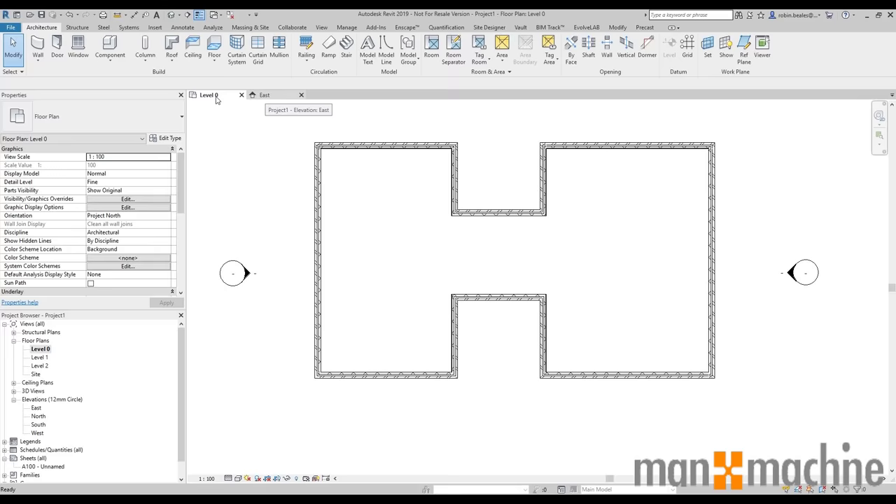
Switch to the East elevation and set its visual style to Shaded and its detail level to Fine.
{"action": "left_click", "coordinate": [252, 93]}
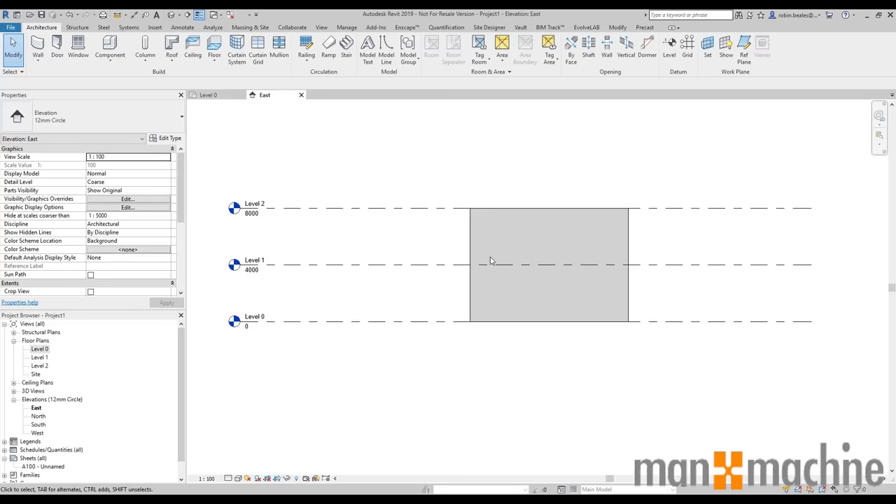
{"action": "left_click", "coordinate": [239, 479]}
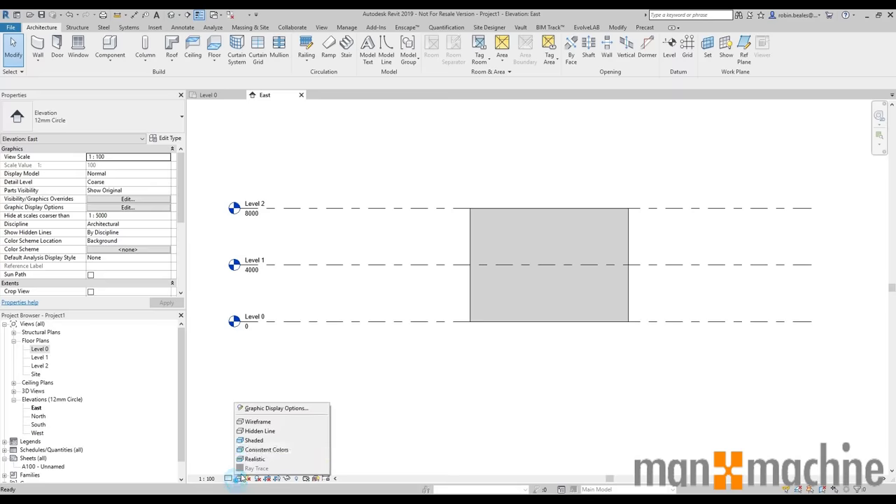
{"action": "left_click", "coordinate": [253, 445]}
{"action": "left_click", "coordinate": [228, 479]}
{"action": "left_click", "coordinate": [240, 468]}
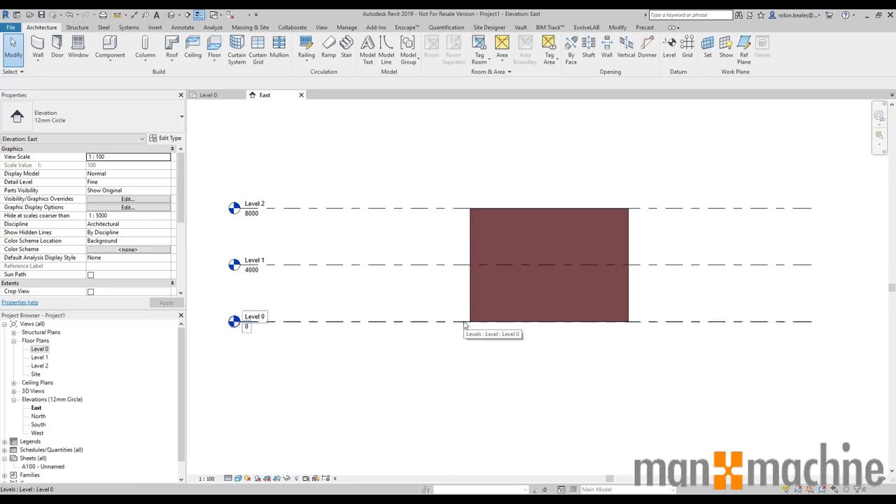
Check a wall's top constraint, try raising Level 2 to 13000 to test whether the walls follow, and undo the move.
{"action": "left_click", "coordinate": [471, 224]}
{"action": "left_click", "coordinate": [140, 196]}
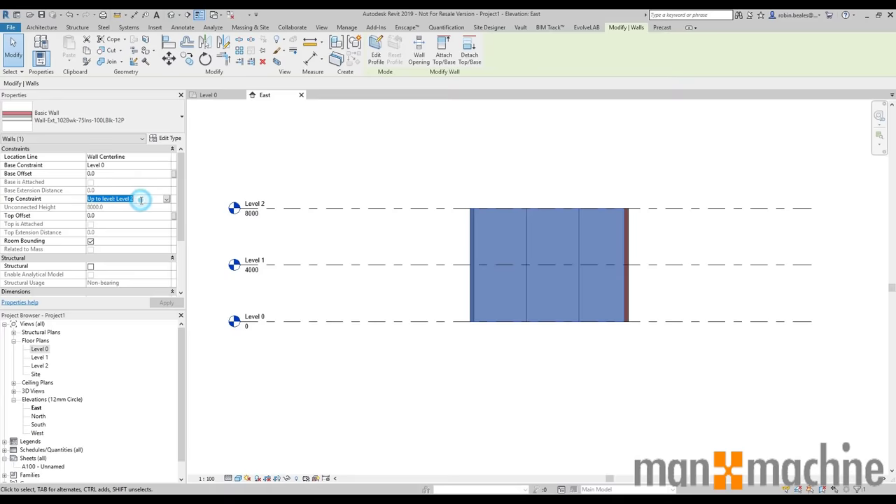
{"action": "left_click", "coordinate": [308, 244]}
{"action": "left_click", "coordinate": [315, 209]}
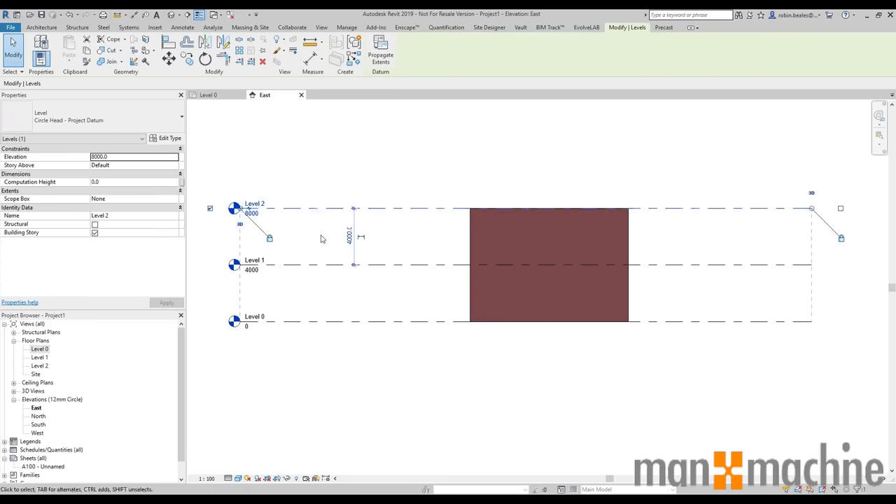
{"action": "left_click_drag", "start_coordinate": [316, 210], "coordinate": [322, 138], "text": "ctrl"}
{"action": "left_click", "coordinate": [332, 284]}
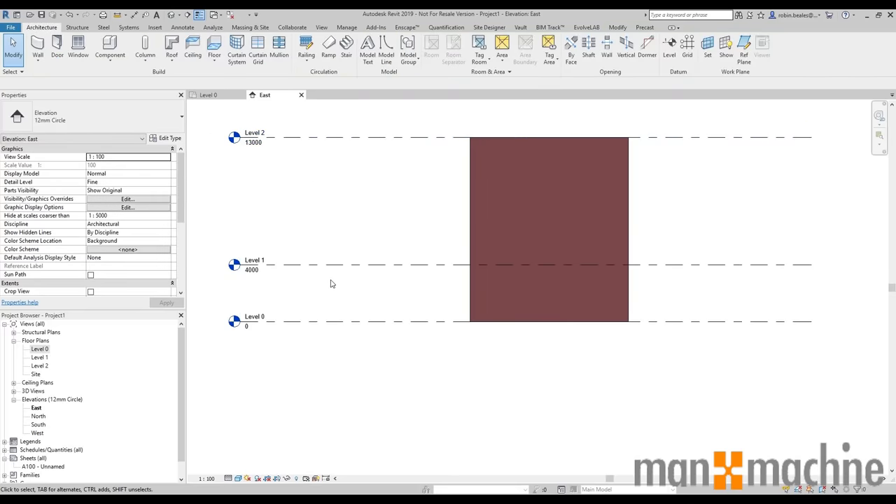
{"action": "key", "text": "ctrl+z"}
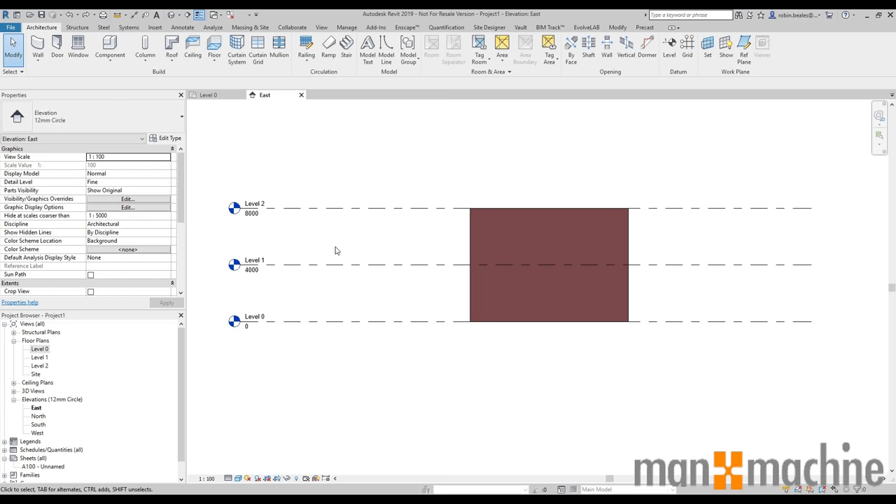
Set the top constraint of all twelve exterior walls to Unconnected with an unconnected height of 12000.
{"action": "left_click_drag", "start_coordinate": [651, 237], "coordinate": [442, 231]}
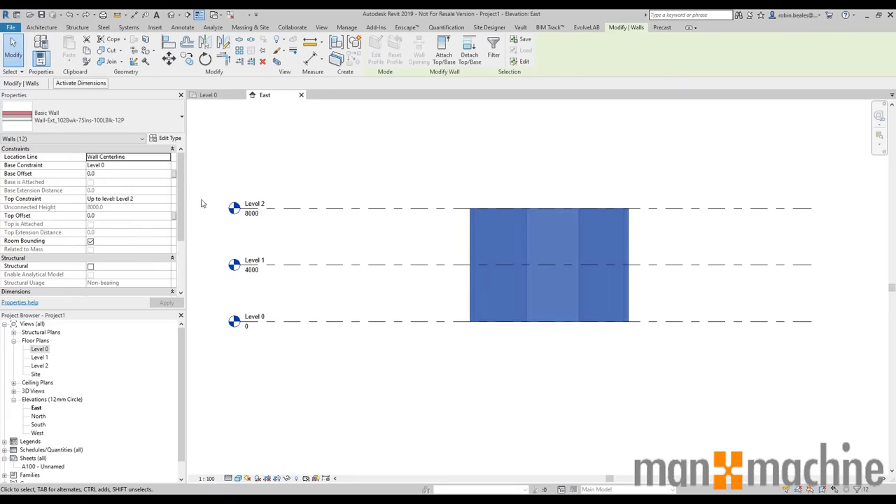
{"action": "left_click", "coordinate": [167, 200]}
{"action": "left_click", "coordinate": [122, 208]}
{"action": "left_click", "coordinate": [161, 303]}
{"action": "left_click", "coordinate": [109, 207]}
{"action": "type", "text": "1200"}
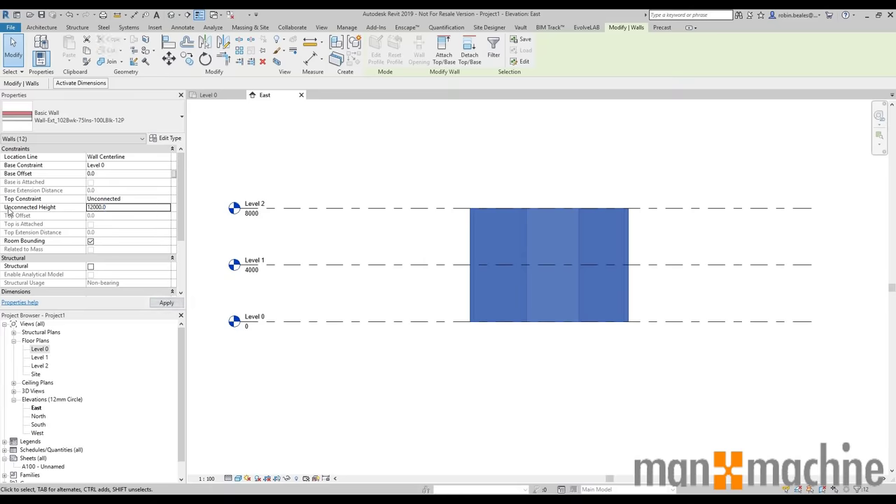
{"action": "left_click", "coordinate": [166, 302]}
{"action": "left_click", "coordinate": [433, 125]}
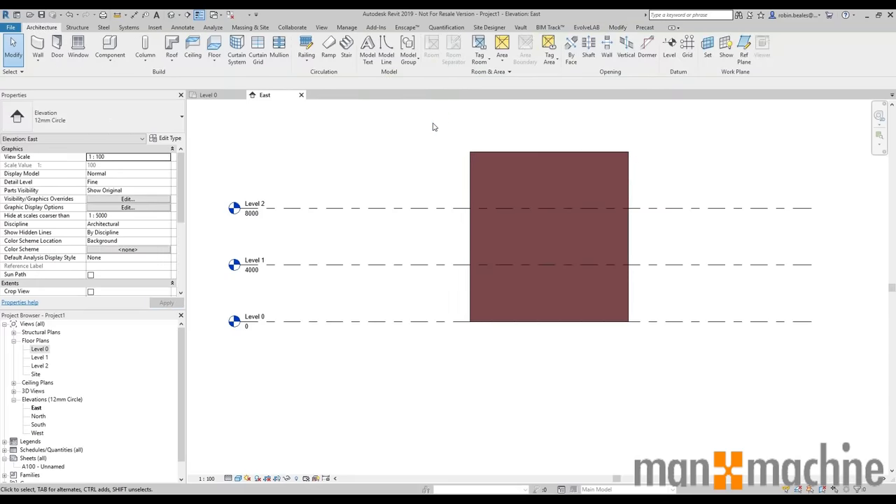
Open the default 3D view and examine the raised H-shaped walls from several sides.
{"action": "left_click", "coordinate": [172, 15]}
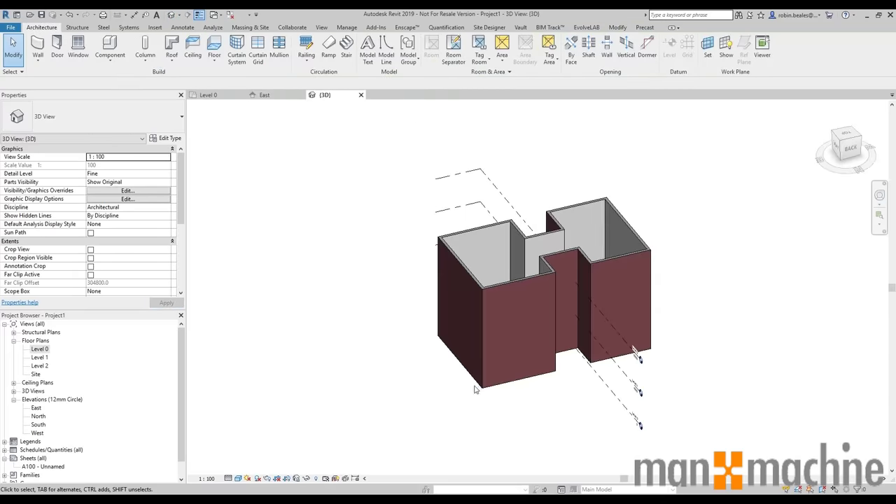
{"action": "middle_click_drag", "start_coordinate": [630, 315], "coordinate": [2, 207], "text": "shift"}
{"action": "middle_click_drag", "start_coordinate": [481, 280], "coordinate": [203, 301], "text": "shift"}
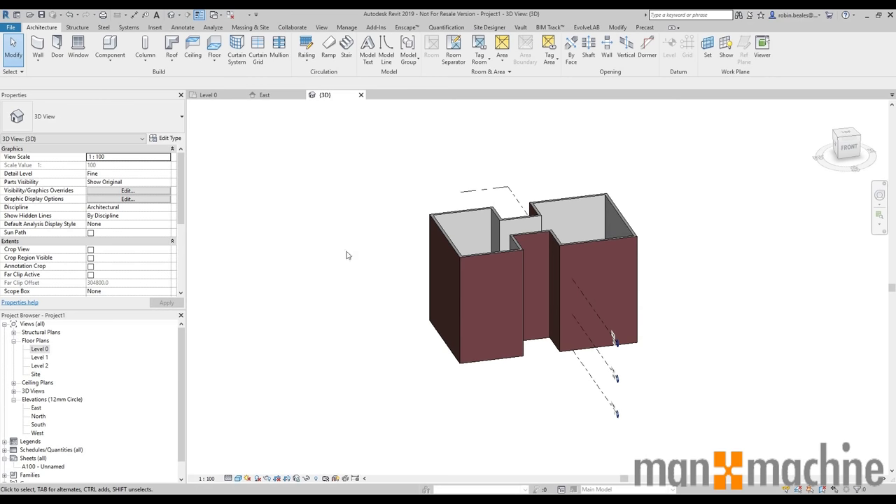
Start a floor in the Level 0 floor plan, review the available floor types, and keep Floor-Grnd-Susp_65Scr-80Ins-100Blk-75PC.
{"action": "left_click", "coordinate": [215, 95]}
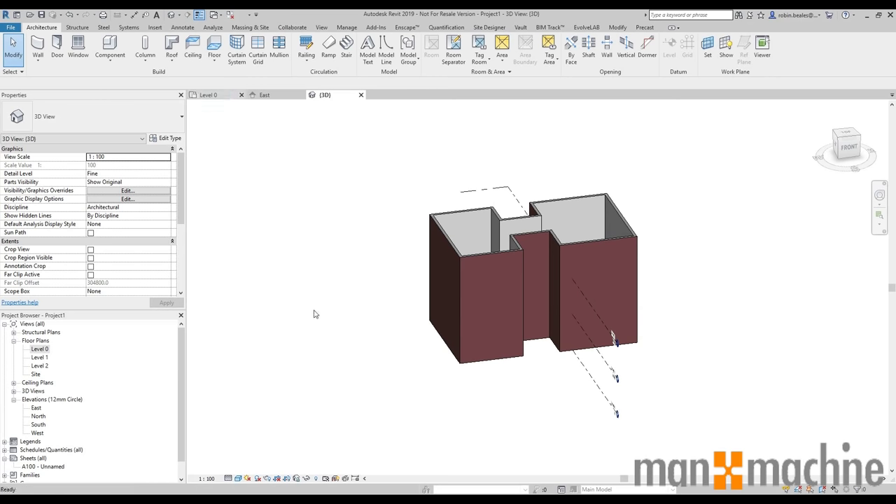
{"action": "left_click", "coordinate": [271, 182]}
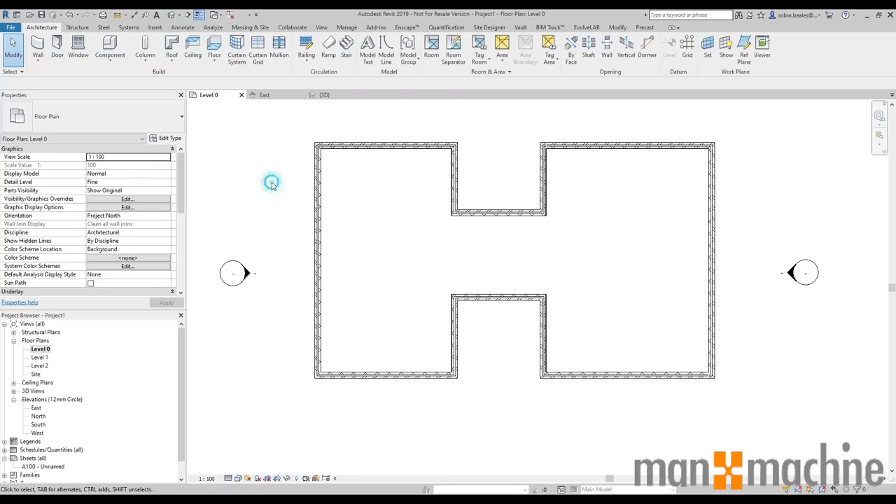
{"action": "left_click", "coordinate": [214, 46]}
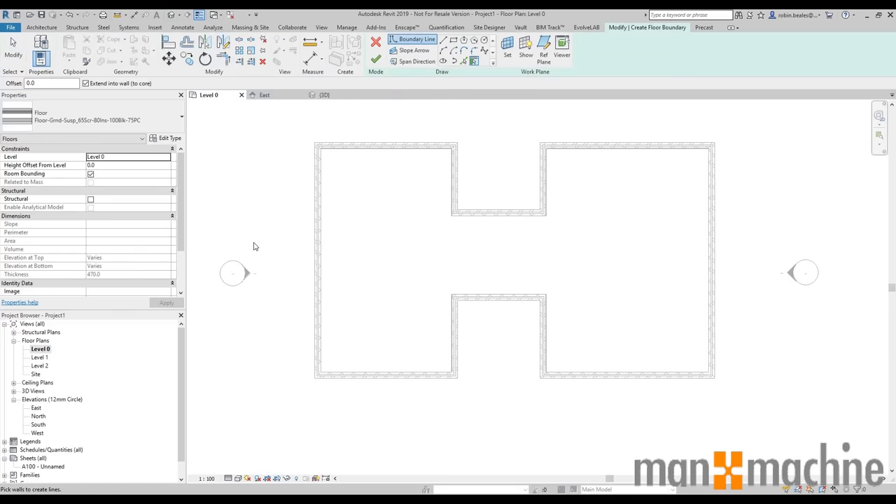
{"action": "left_click", "coordinate": [150, 115]}
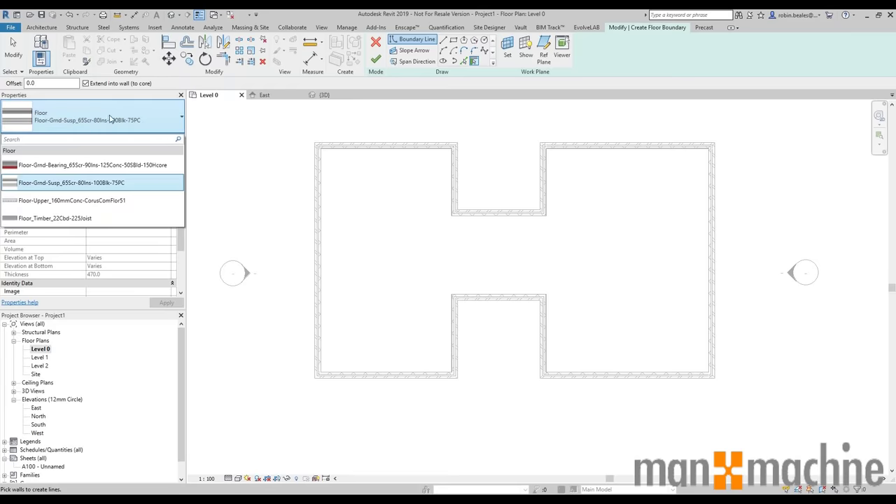
{"action": "left_click", "coordinate": [110, 119]}
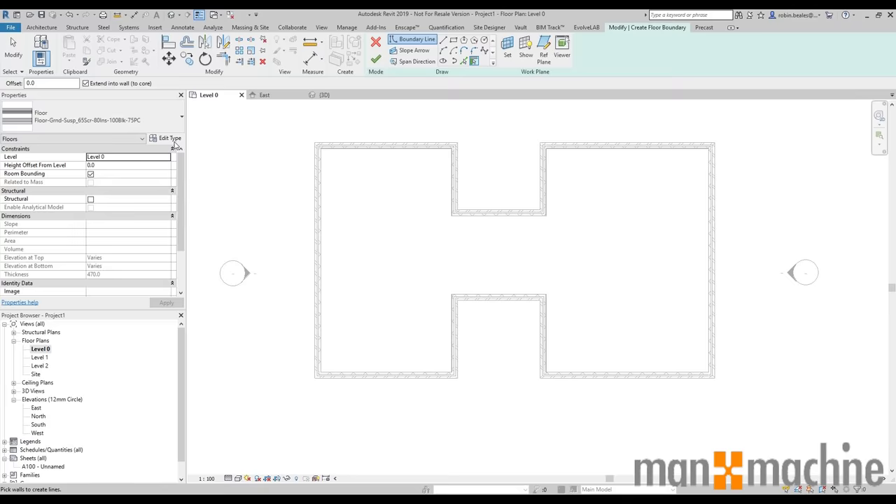
Inspect the layer structure of the suspended ground floor type without changing it.
{"action": "left_click", "coordinate": [165, 139]}
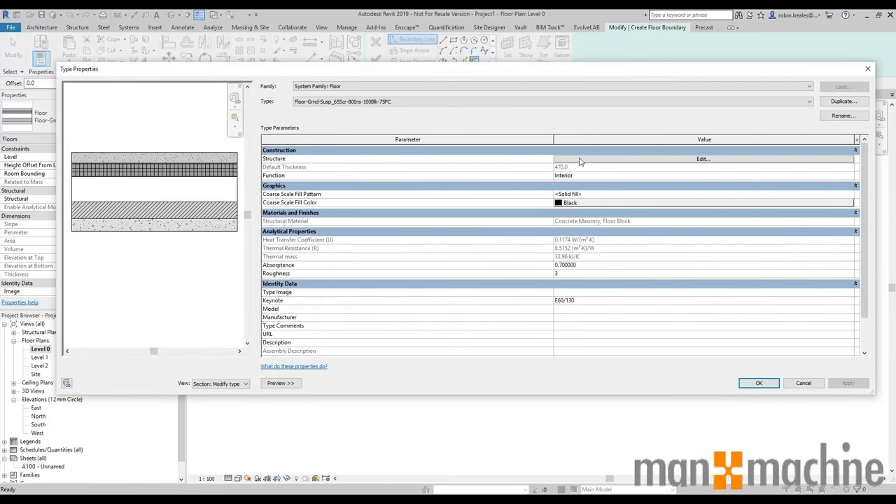
{"action": "left_click", "coordinate": [580, 160]}
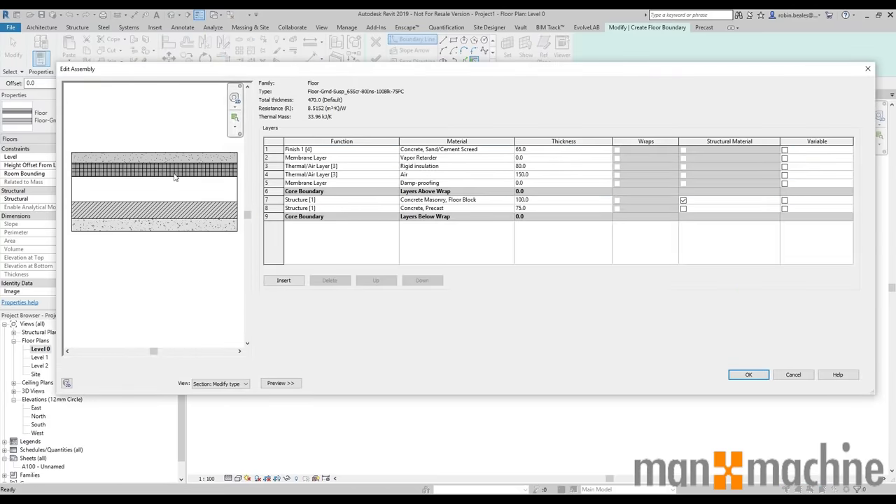
{"action": "left_click", "coordinate": [794, 375]}
{"action": "left_click", "coordinate": [799, 382]}
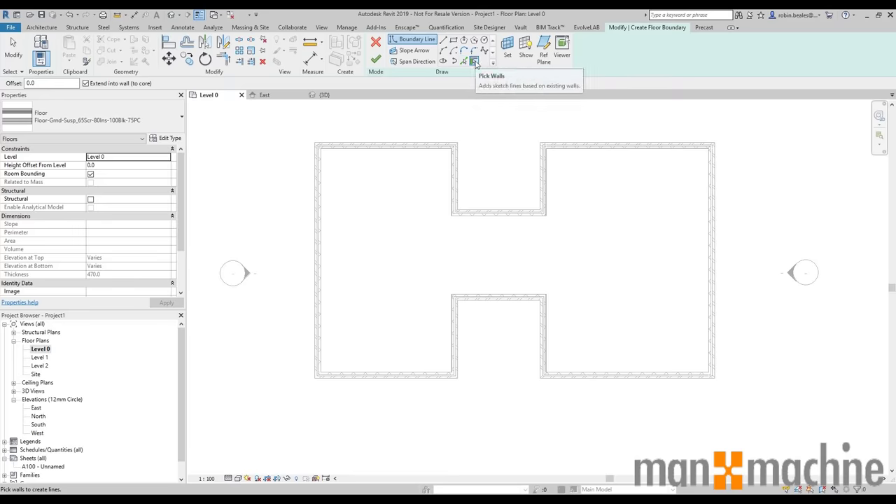
Create the floor boundary on Level 0 by picking all twelve exterior walls around the H-shaped outline.
{"action": "left_click", "coordinate": [572, 144]}
{"action": "left_click", "coordinate": [714, 256]}
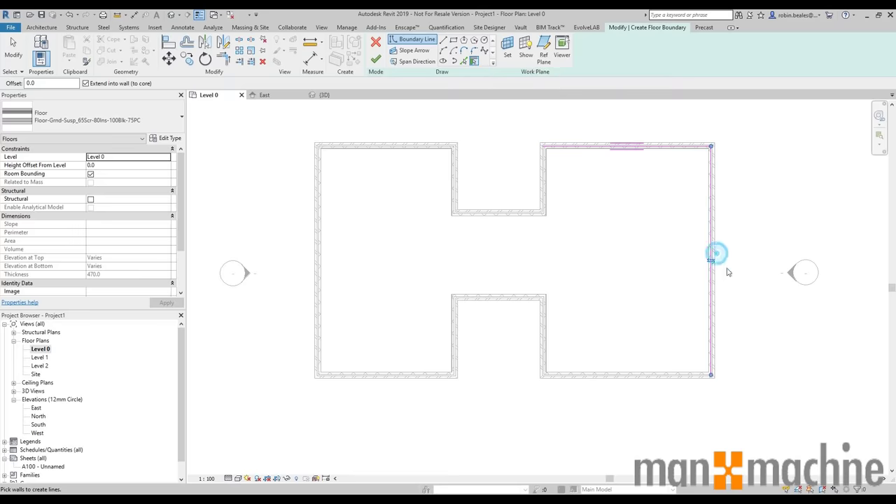
{"action": "left_click", "coordinate": [586, 376]}
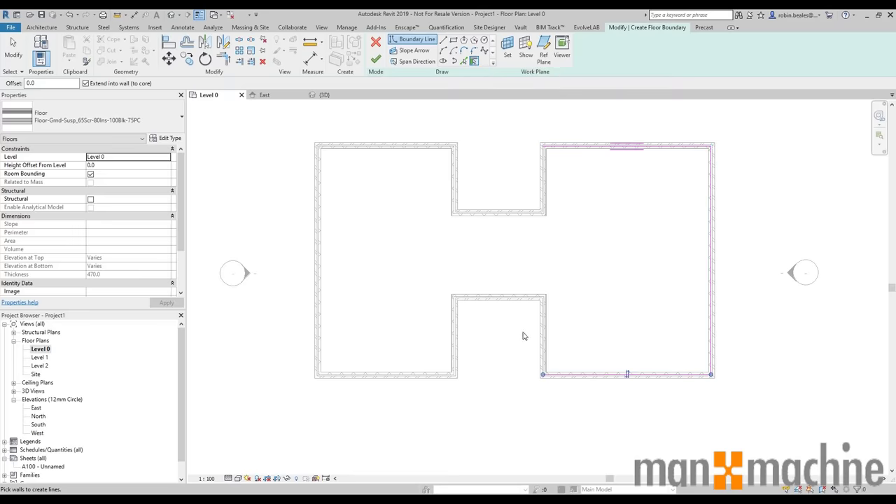
{"action": "left_click", "coordinate": [542, 321]}
{"action": "left_click", "coordinate": [480, 300]}
{"action": "left_click", "coordinate": [456, 341]}
{"action": "left_click", "coordinate": [381, 377]}
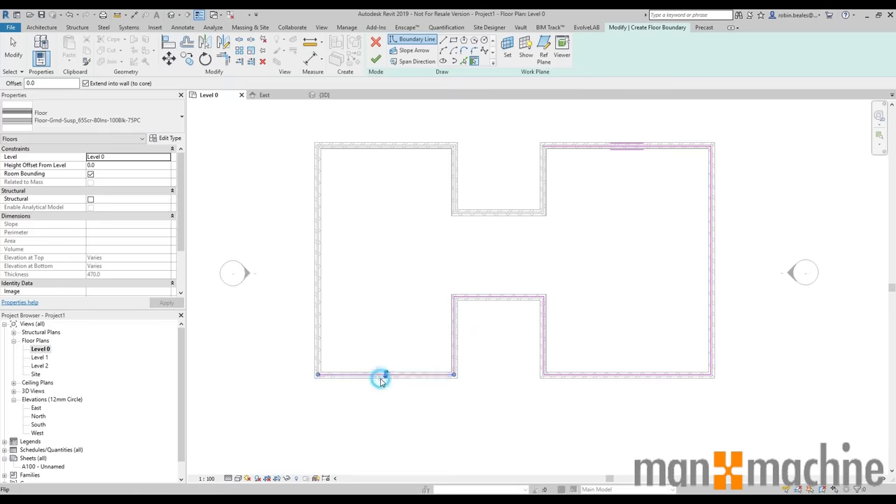
{"action": "left_click", "coordinate": [316, 321]}
{"action": "left_click", "coordinate": [360, 147]}
{"action": "left_click", "coordinate": [454, 170]}
{"action": "left_click", "coordinate": [497, 210]}
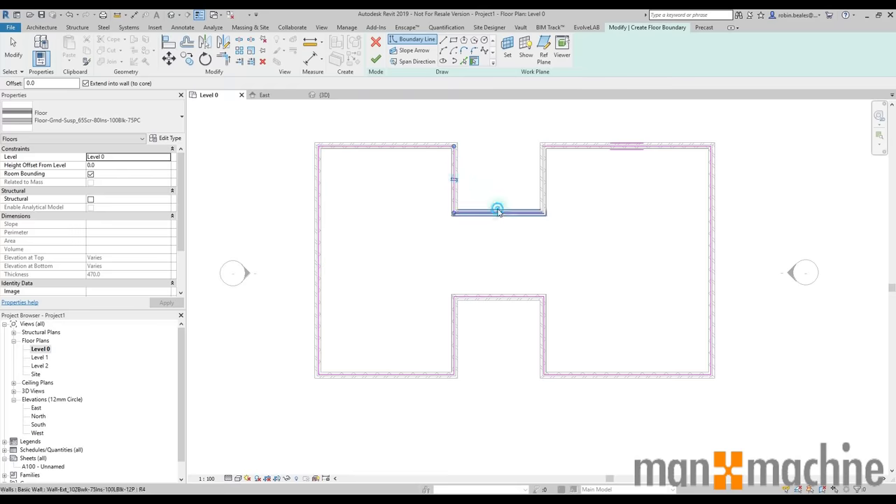
{"action": "left_click", "coordinate": [543, 177]}
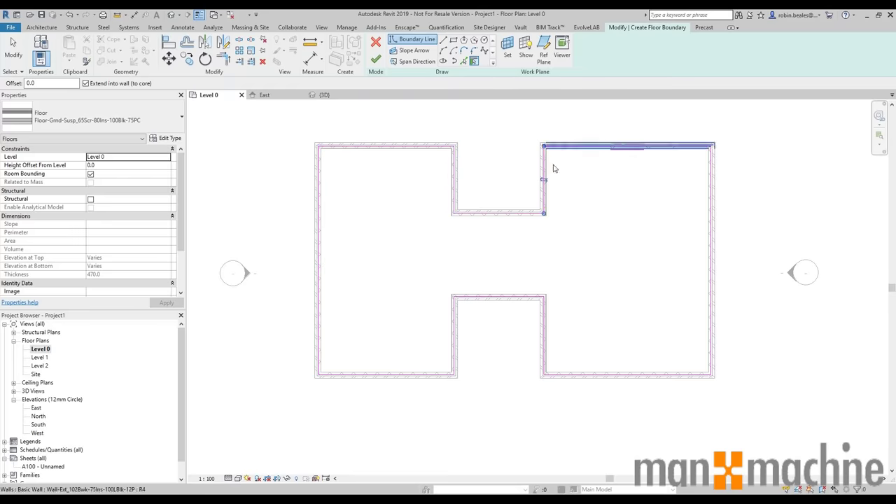
Flip the floor boundary back from the walls' interior face to the outer face of the core, and finish the floor.
{"action": "scroll", "coordinate": [550, 169], "scroll_direction": "up", "scroll_amount": 5}
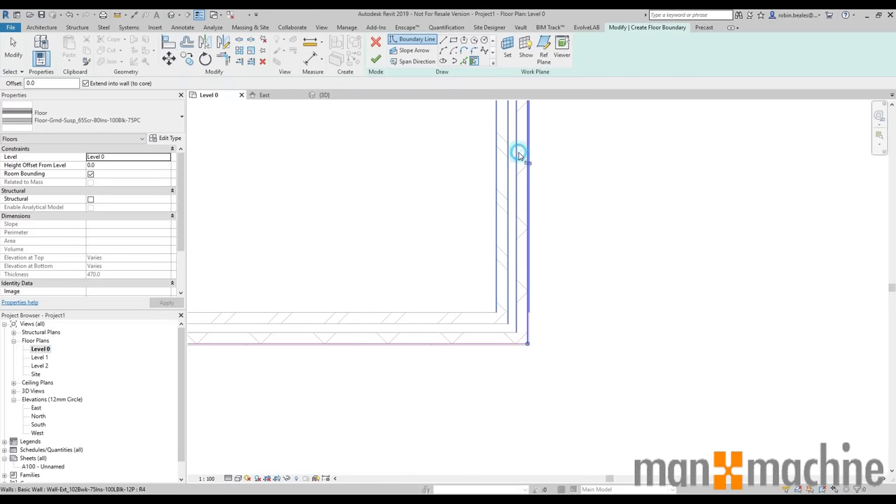
{"action": "left_click", "coordinate": [519, 152]}
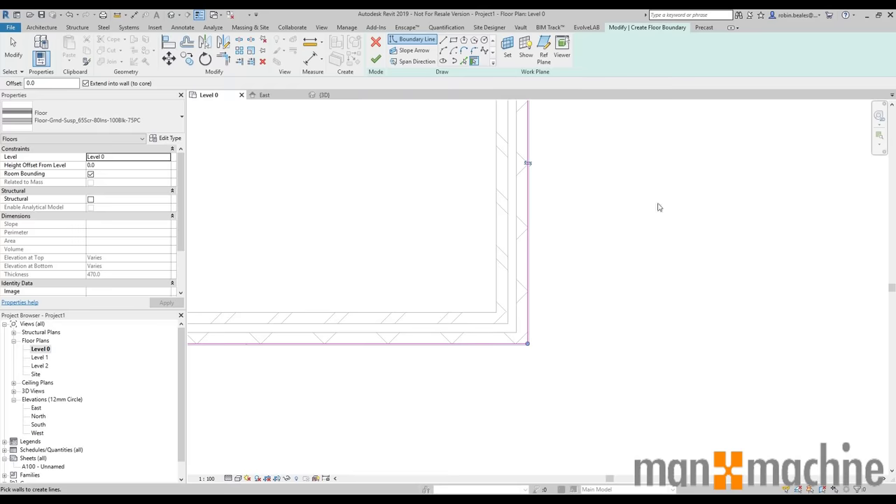
{"action": "left_click", "coordinate": [528, 163]}
{"action": "scroll", "coordinate": [424, 203], "scroll_direction": "down", "scroll_amount": 5}
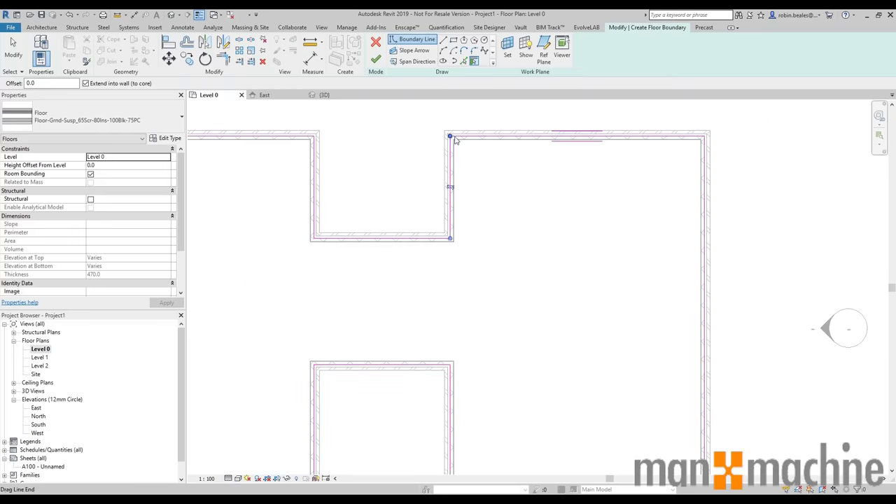
{"action": "scroll", "coordinate": [783, 239], "scroll_direction": "down", "scroll_amount": 3}
{"action": "middle_click_drag", "start_coordinate": [773, 291], "coordinate": [700, 270]}
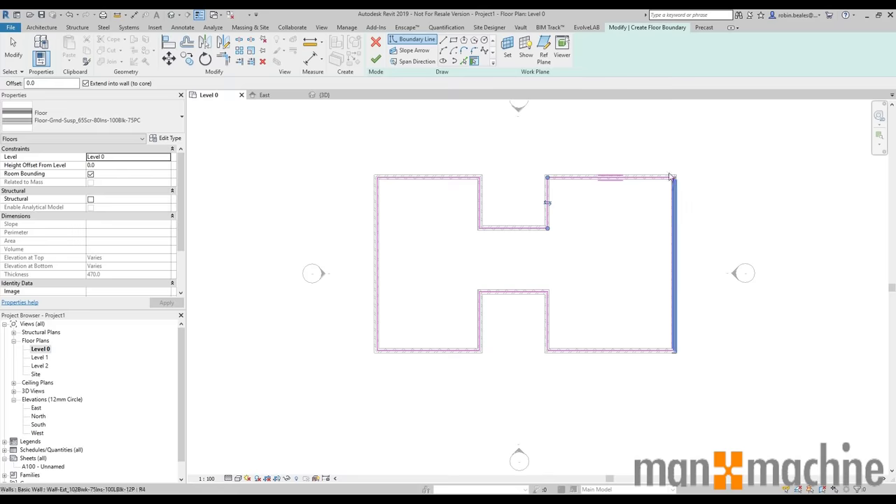
{"action": "left_click", "coordinate": [376, 60]}
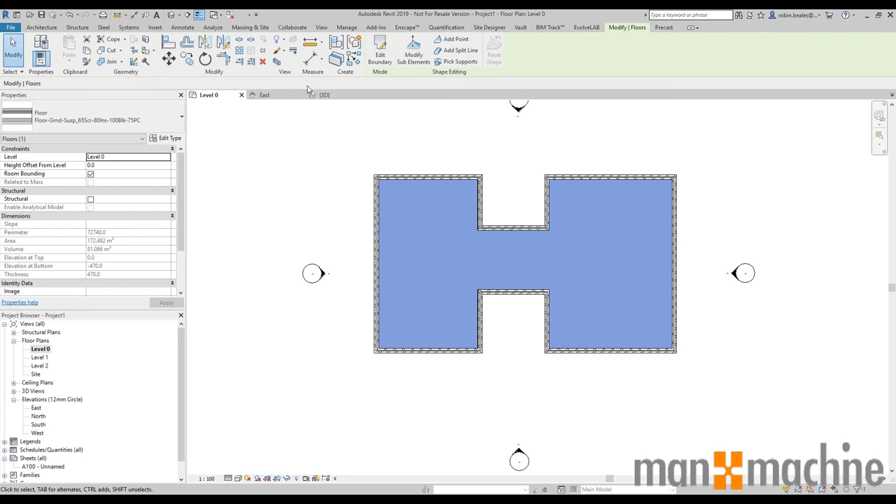
Examine the new ground floor in the 3D view from below and above the walls.
{"action": "key", "text": "ctrl+Tab"}
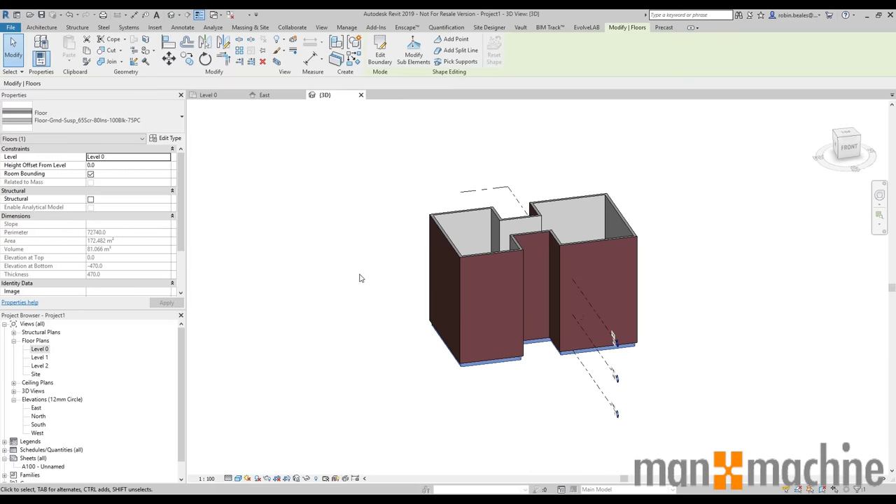
{"action": "middle_click_drag", "start_coordinate": [445, 344], "coordinate": [752, 145], "text": "shift"}
{"action": "middle_click_drag", "start_coordinate": [693, 177], "coordinate": [553, 420], "text": "shift"}
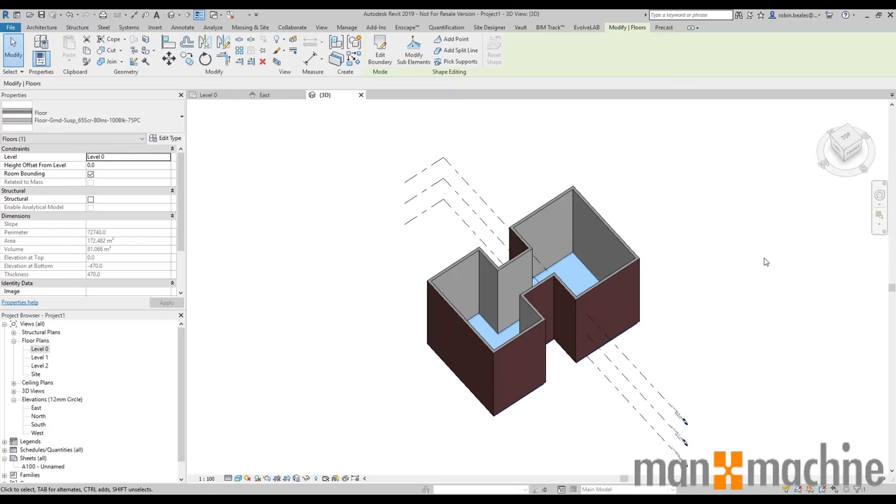
{"action": "left_click", "coordinate": [764, 250]}
{"action": "middle_click_drag", "start_coordinate": [654, 420], "coordinate": [519, 241], "text": "shift"}
Open the Level 0 ceiling plan.
{"action": "left_click", "coordinate": [208, 94]}
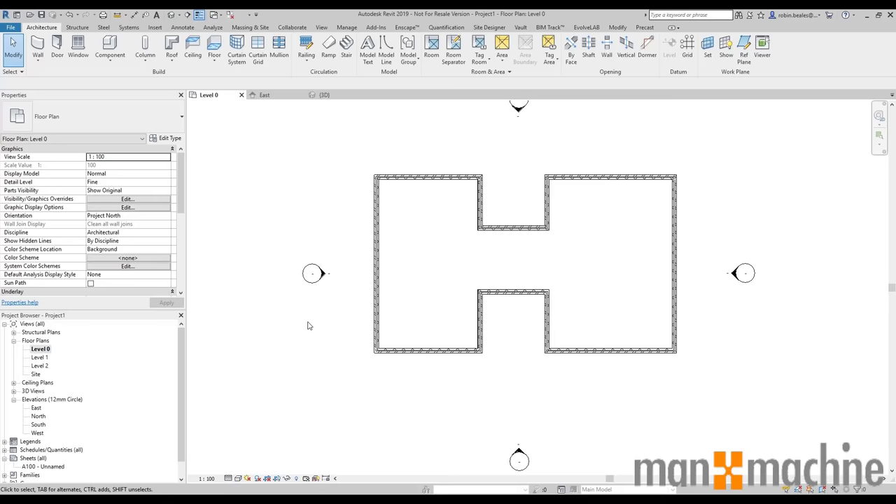
{"action": "left_click", "coordinate": [13, 383]}
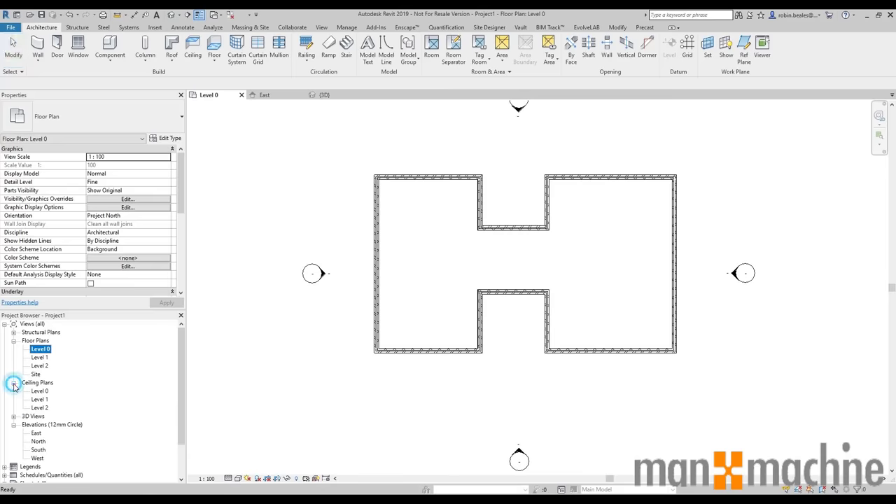
{"action": "left_click", "coordinate": [40, 390]}
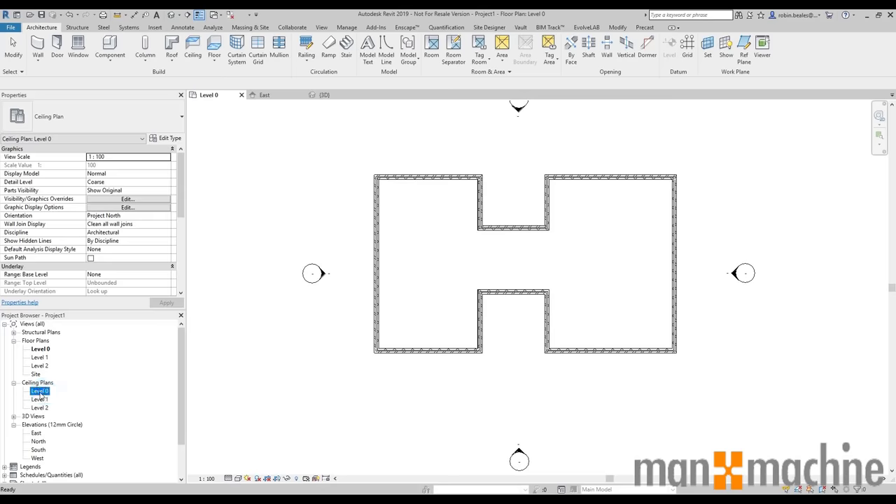
{"action": "double_click", "coordinate": [40, 392]}
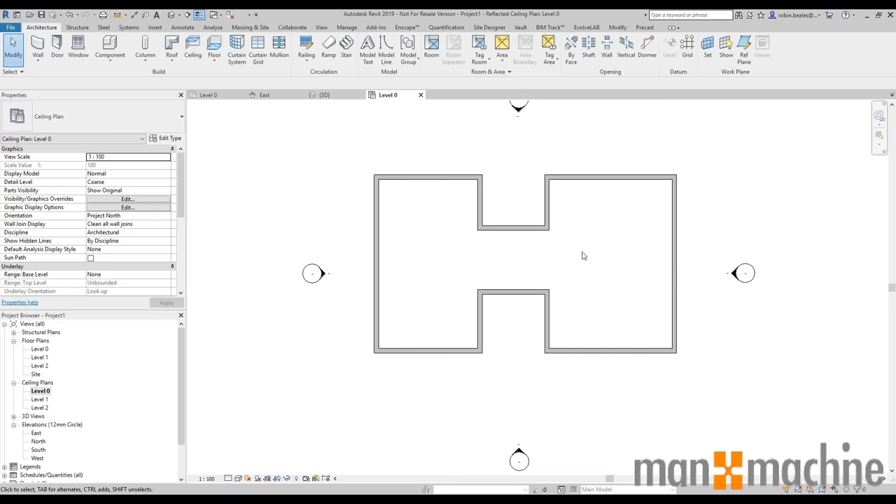
{"action": "middle_click_drag", "start_coordinate": [340, 204], "coordinate": [280, 212]}
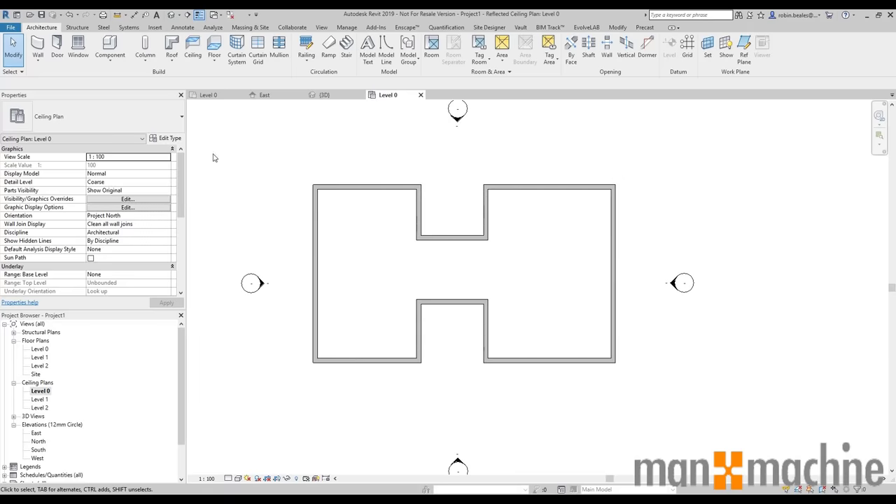
Place an automatic Plain compound ceiling inside the H-shaped walls with a height offset of 3150 from Level 0.
{"action": "left_click", "coordinate": [199, 46]}
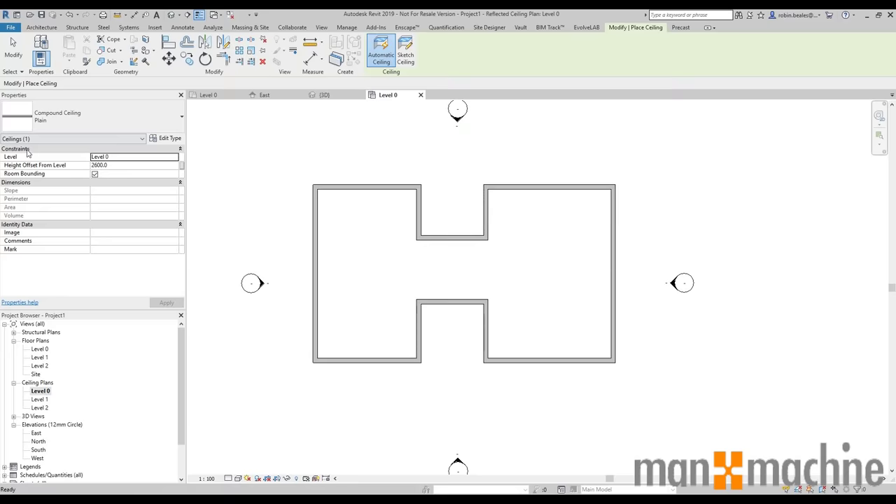
{"action": "left_click", "coordinate": [120, 166]}
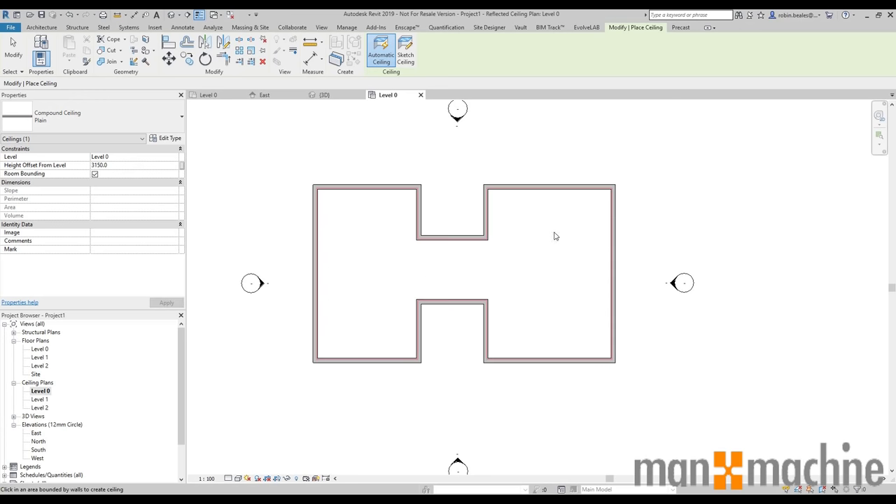
{"action": "left_click", "coordinate": [421, 274]}
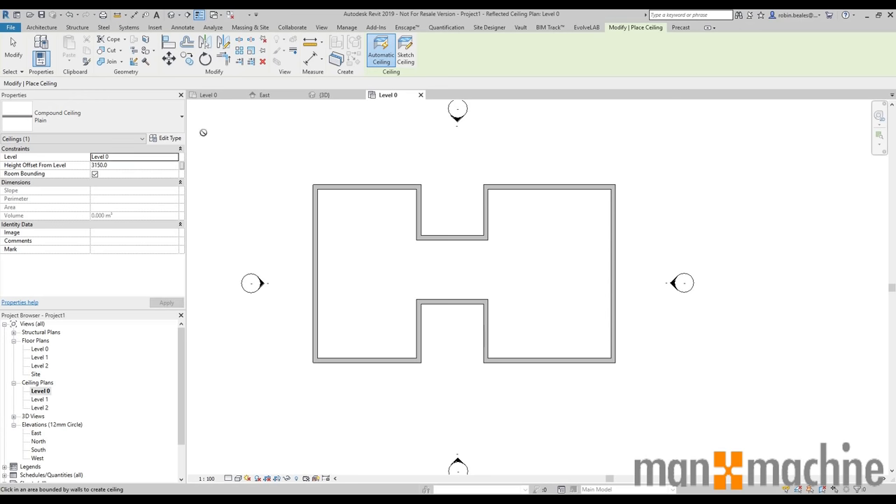
{"action": "right_click", "coordinate": [246, 150]}
{"action": "left_click", "coordinate": [264, 154]}
{"action": "right_click", "coordinate": [252, 145]}
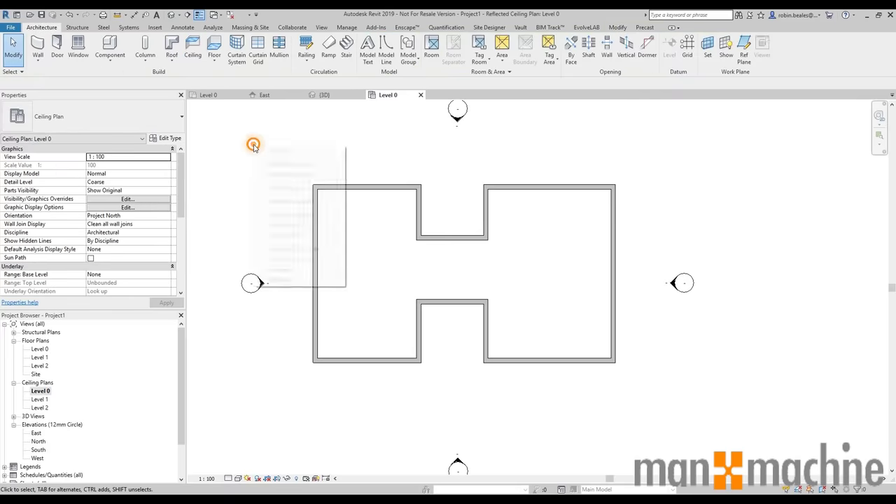
{"action": "left_click", "coordinate": [279, 152]}
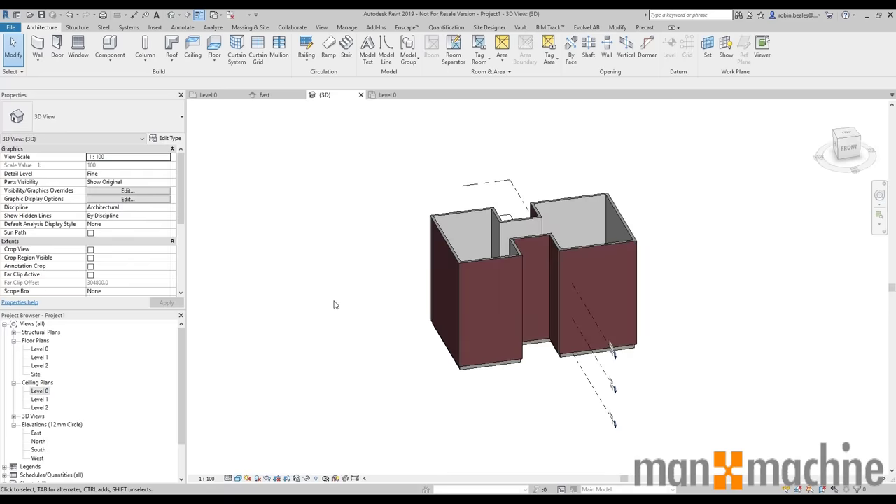
Examine the exterior walls and the exposed floor edge at their base in the 3D view.
{"action": "left_click", "coordinate": [493, 367]}
{"action": "left_click", "coordinate": [496, 379]}
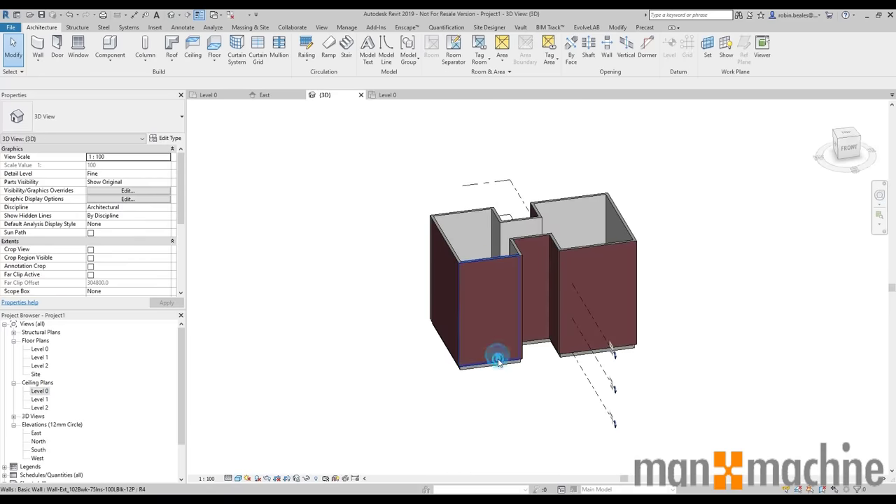
{"action": "left_click", "coordinate": [493, 356]}
{"action": "scroll", "coordinate": [539, 357], "scroll_direction": "up", "scroll_amount": 3}
{"action": "scroll", "coordinate": [539, 357], "scroll_direction": "up", "scroll_amount": 1}
{"action": "mouse_move", "coordinate": [540, 357]}
{"action": "middle_mouse_down", "text": "shift"}
{"action": "mouse_move", "coordinate": [472, 320]}
{"action": "mouse_move", "coordinate": [543, 356]}
{"action": "middle_mouse_up", "text": "shift"}
{"action": "key", "text": "Escape"}
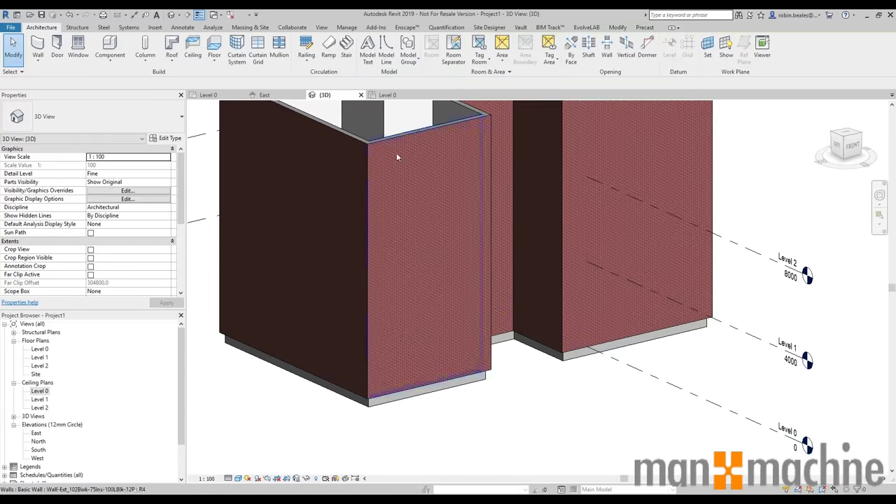
In the Level 0 ceiling plan, enclose the upper-left corner of the building with Wall-Partn_12P-75Std-12P partitions up to Level 1.
{"action": "left_click", "coordinate": [389, 95]}
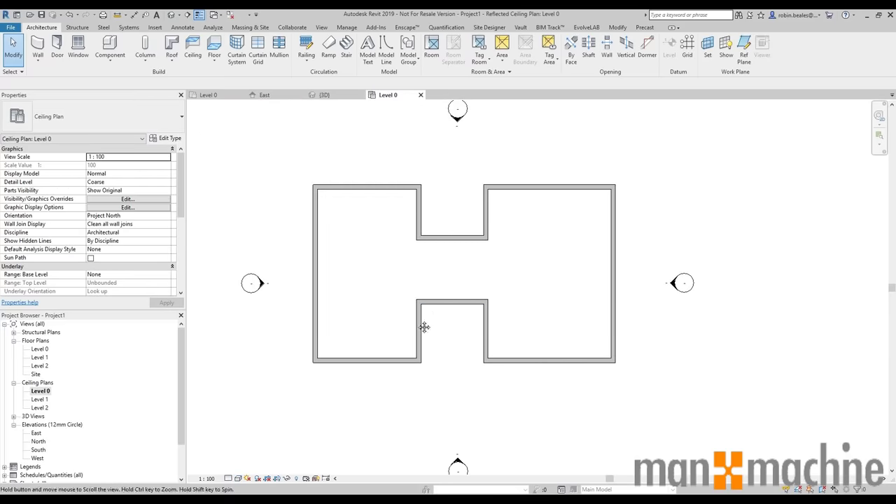
{"action": "middle_click_drag", "start_coordinate": [422, 327], "coordinate": [391, 336]}
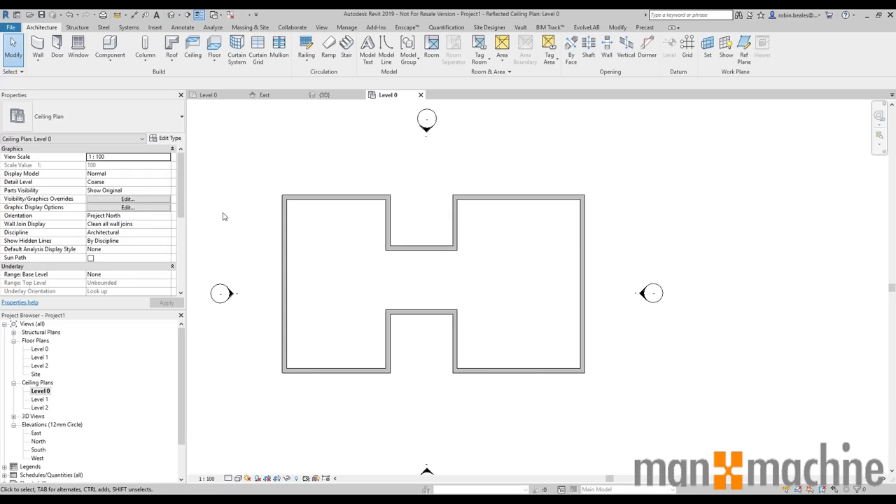
{"action": "key", "text": "w"}
{"action": "key", "text": "a"}
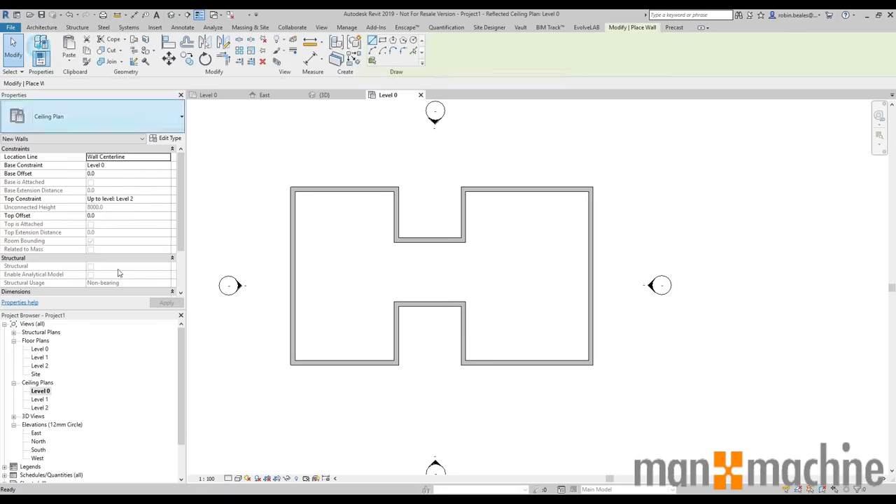
{"action": "left_click", "coordinate": [82, 121]}
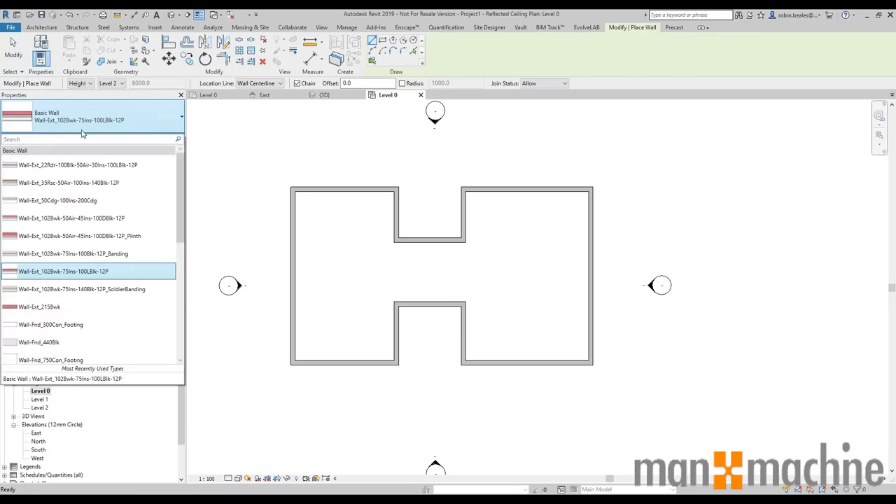
{"action": "scroll", "coordinate": [89, 280], "scroll_direction": "down", "scroll_amount": 4}
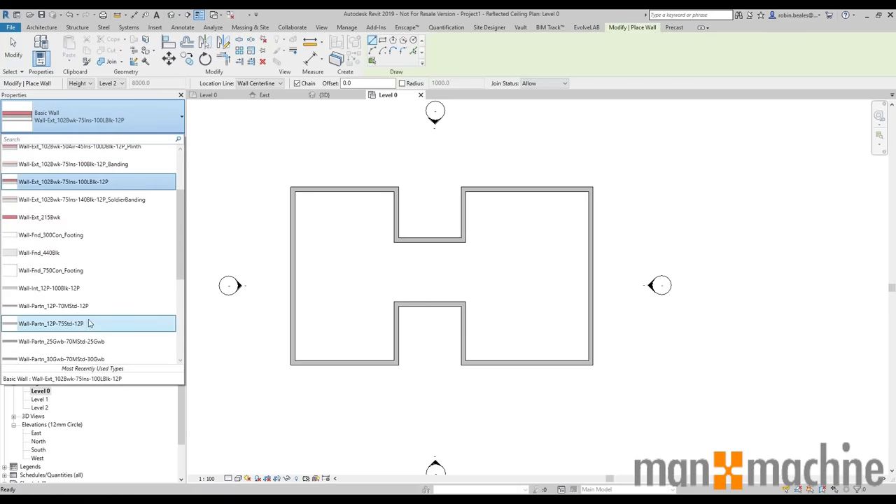
{"action": "left_click", "coordinate": [70, 325]}
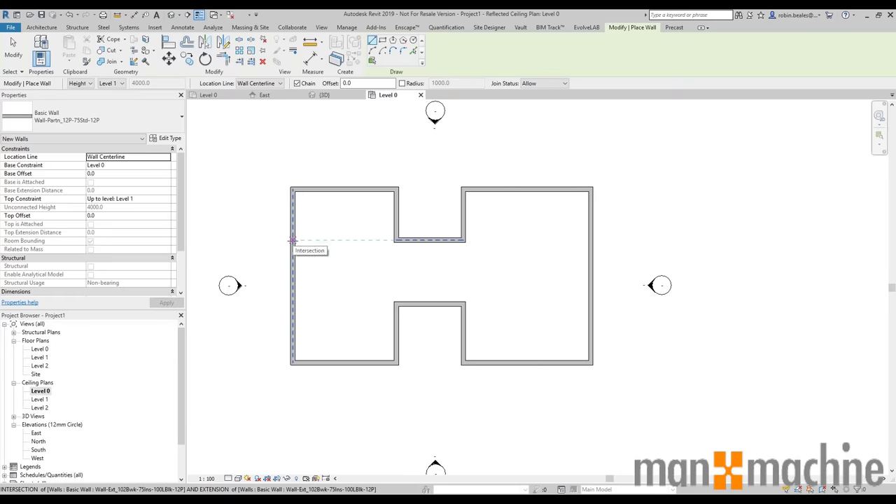
{"action": "left_click", "coordinate": [292, 240]}
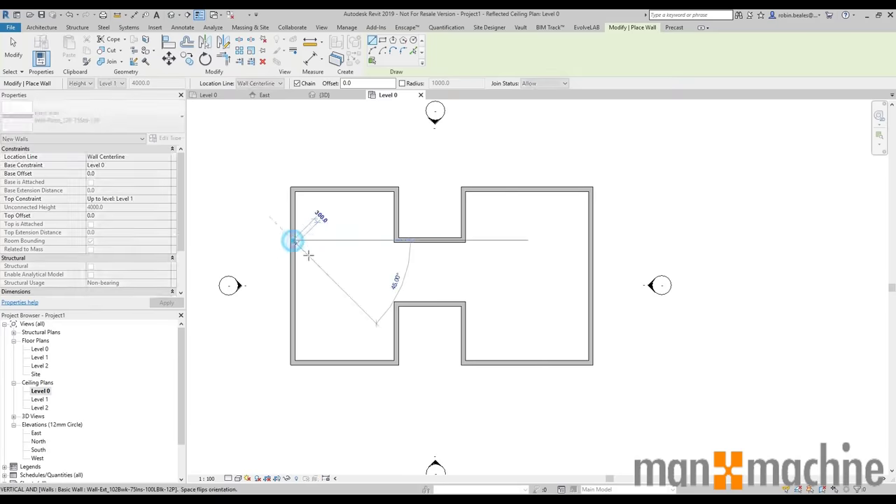
{"action": "left_click", "coordinate": [346, 241]}
{"action": "left_click", "coordinate": [345, 193]}
Add a second partitioned room beside the corner room, extending 1400 horizontally and then up to the exterior wall.
{"action": "scroll", "coordinate": [350, 218], "scroll_direction": "up", "scroll_amount": 4}
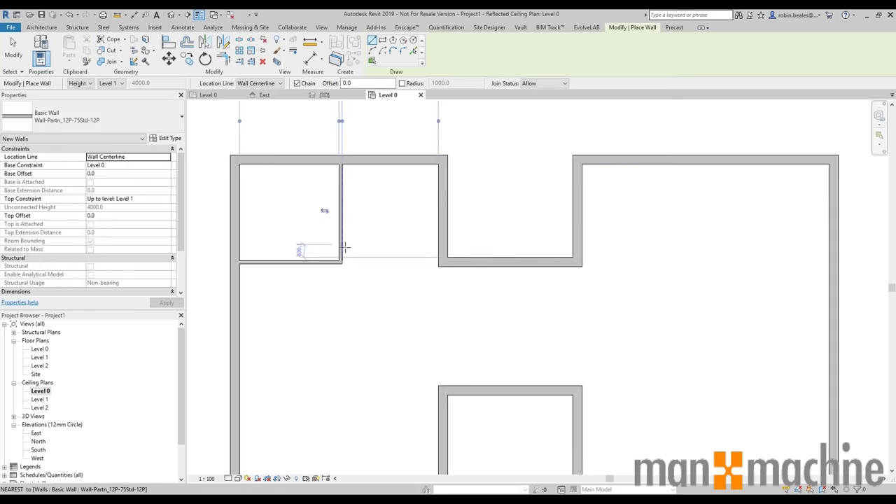
{"action": "left_click", "coordinate": [342, 264]}
{"action": "left_click", "coordinate": [384, 263]}
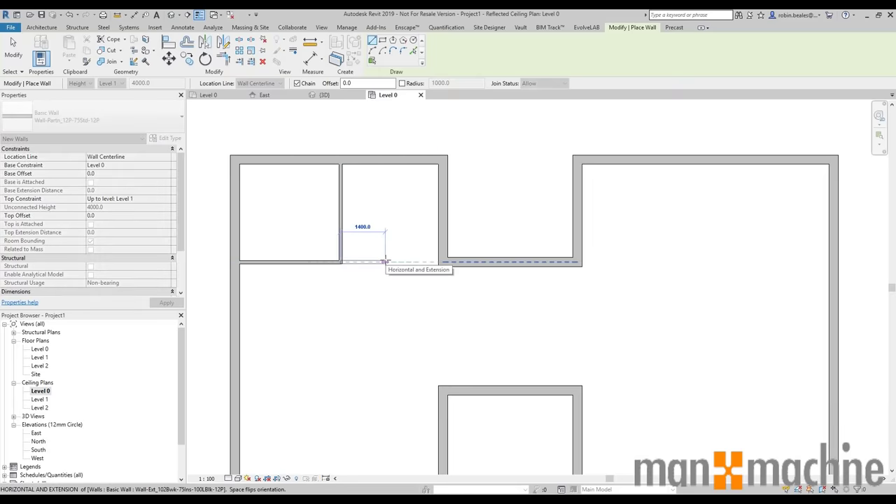
{"action": "left_click", "coordinate": [385, 165]}
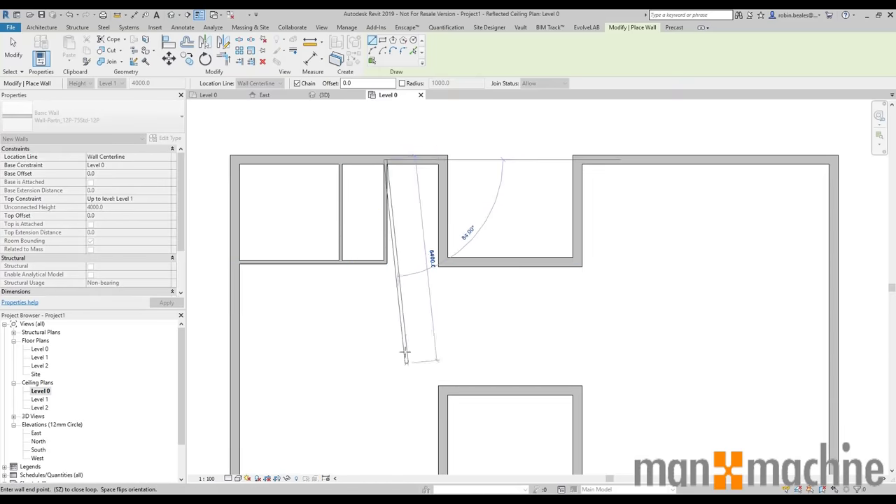
{"action": "right_click", "coordinate": [410, 209]}
{"action": "left_click", "coordinate": [430, 214]}
{"action": "right_click", "coordinate": [412, 202]}
{"action": "left_click", "coordinate": [424, 204]}
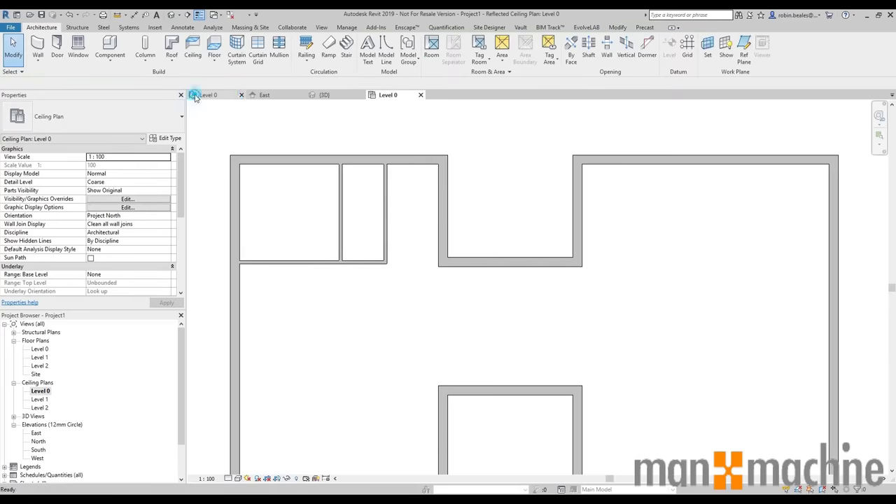
Show the new partitions in the Level 0 floor plan at Fine detail level and inspect them.
{"action": "left_click", "coordinate": [229, 480]}
{"action": "left_click", "coordinate": [238, 469]}
{"action": "scroll", "coordinate": [463, 203], "scroll_direction": "up", "scroll_amount": 2}
{"action": "scroll", "coordinate": [441, 231], "scroll_direction": "up", "scroll_amount": 5}
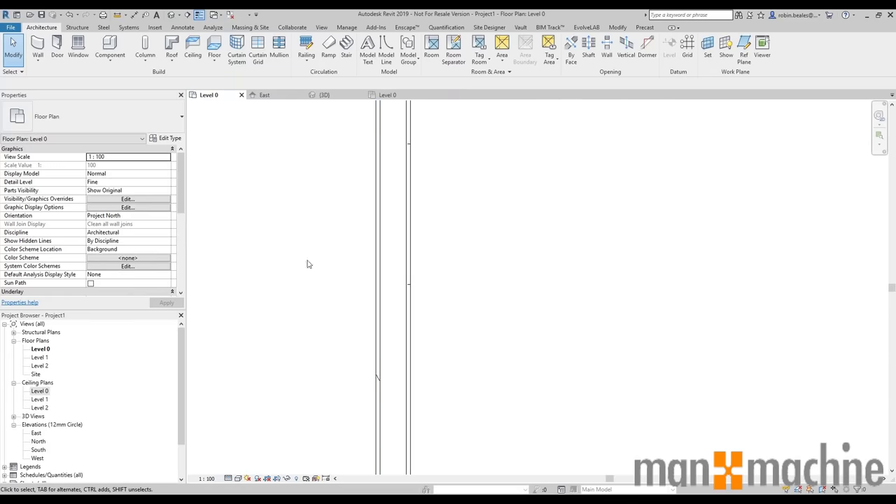
{"action": "scroll", "coordinate": [254, 372], "scroll_direction": "down", "scroll_amount": 6}
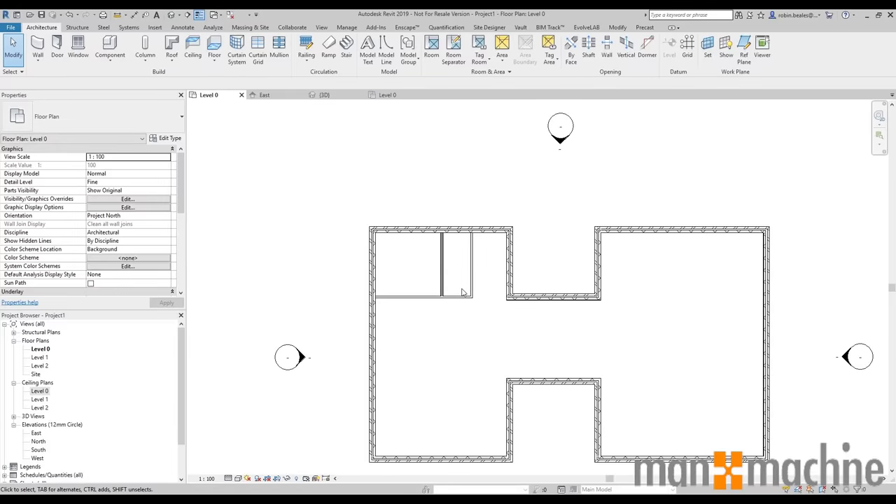
{"action": "middle_click_drag", "start_coordinate": [466, 306], "coordinate": [365, 286]}
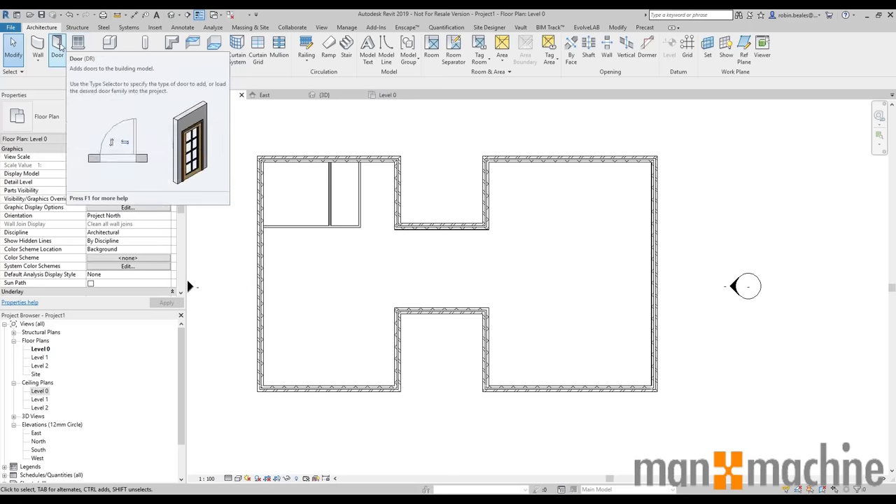
Start placing a door and choose the Doors_ExtDbl_Flush 1810x2110mm type.
{"action": "left_click", "coordinate": [58, 49]}
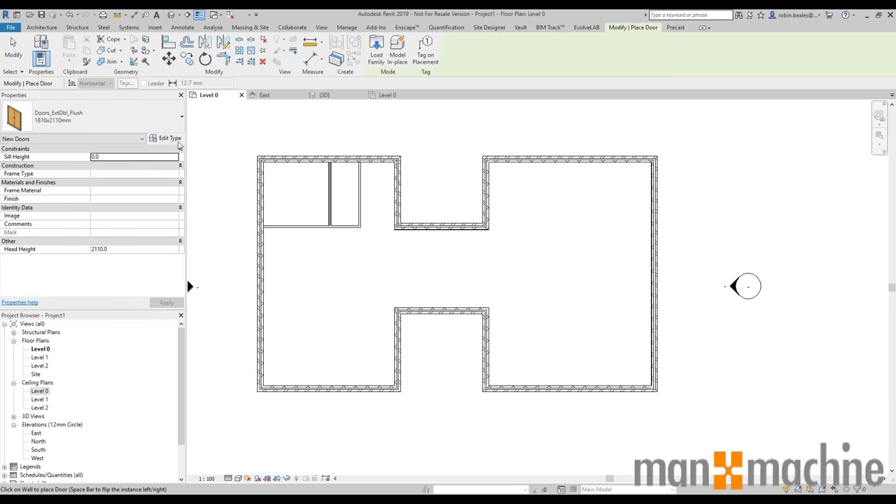
{"action": "left_click", "coordinate": [154, 117]}
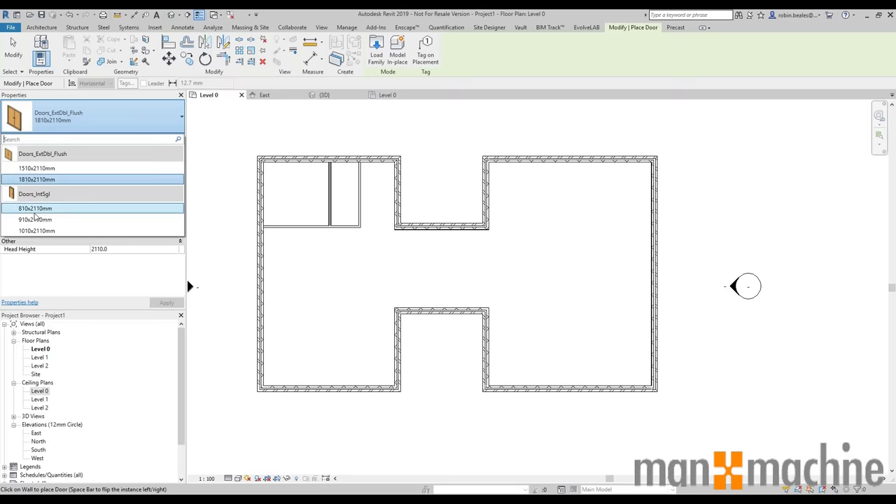
{"action": "left_click", "coordinate": [37, 179]}
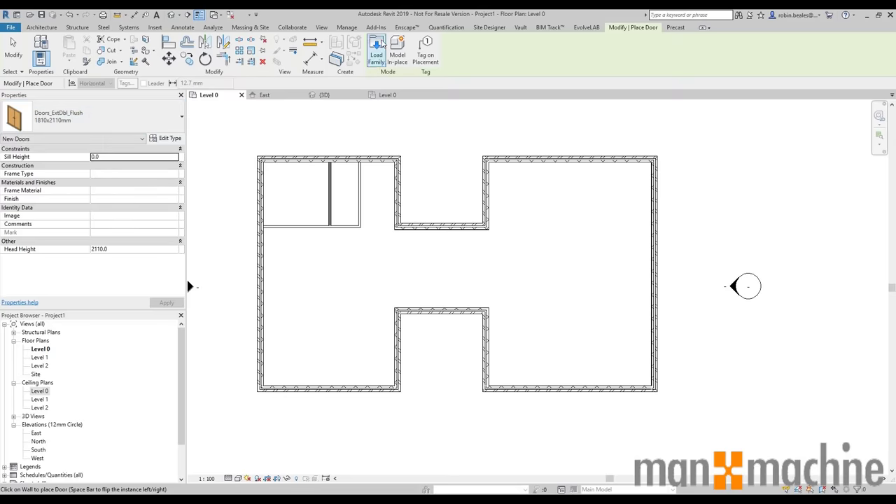
Start loading a door family and browse the UK library to the Internal Doors folder inside Doors.
{"action": "left_click", "coordinate": [379, 49]}
{"action": "left_click", "coordinate": [244, 280]}
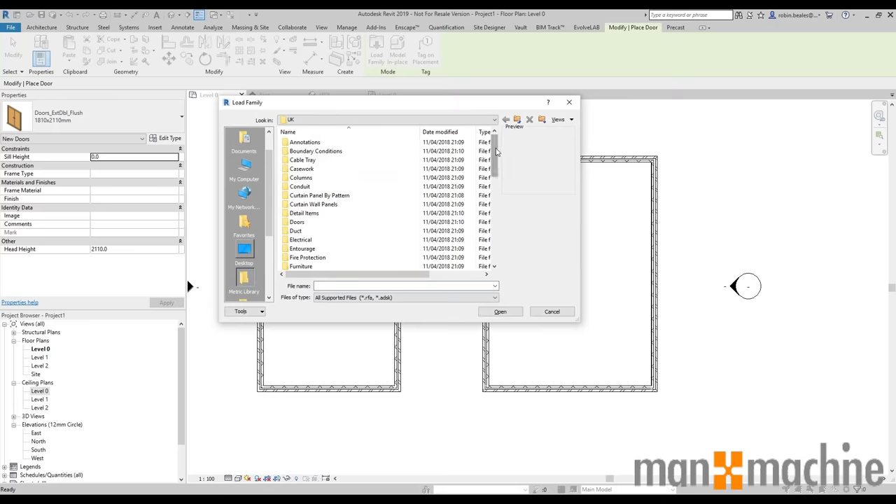
{"action": "scroll", "coordinate": [496, 153], "scroll_direction": "down", "scroll_amount": 1}
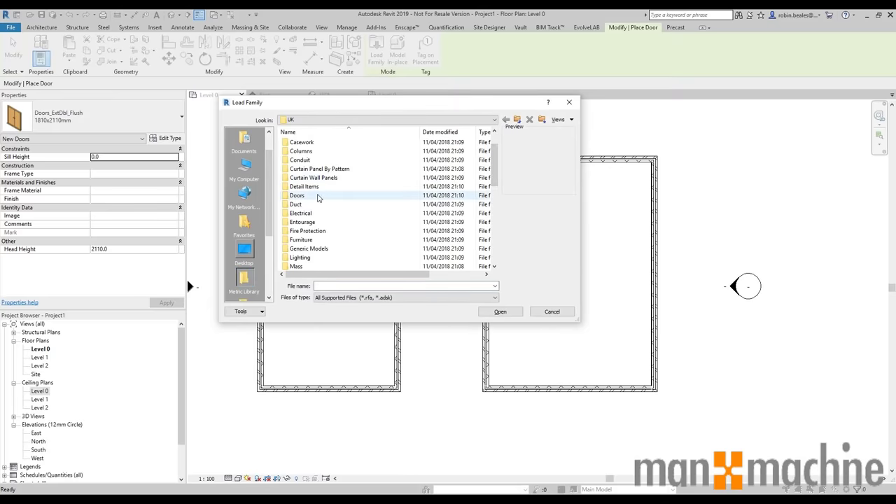
{"action": "double_click", "coordinate": [317, 196]}
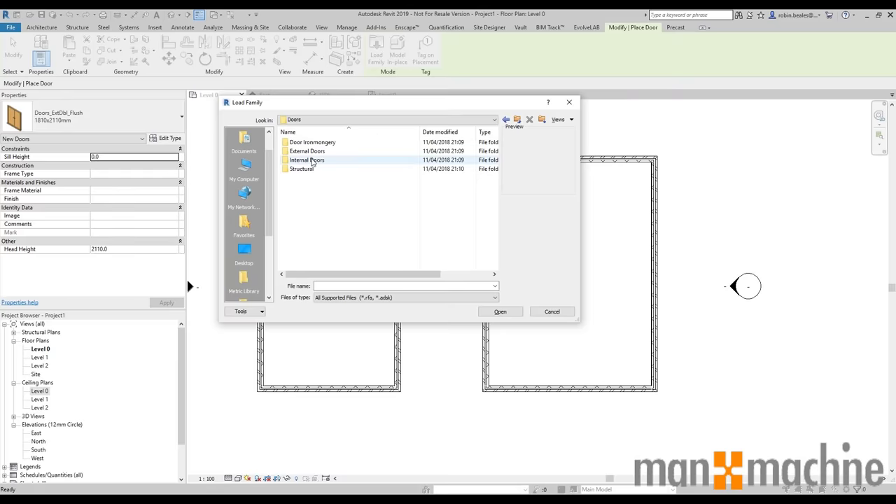
{"action": "double_click", "coordinate": [309, 160]}
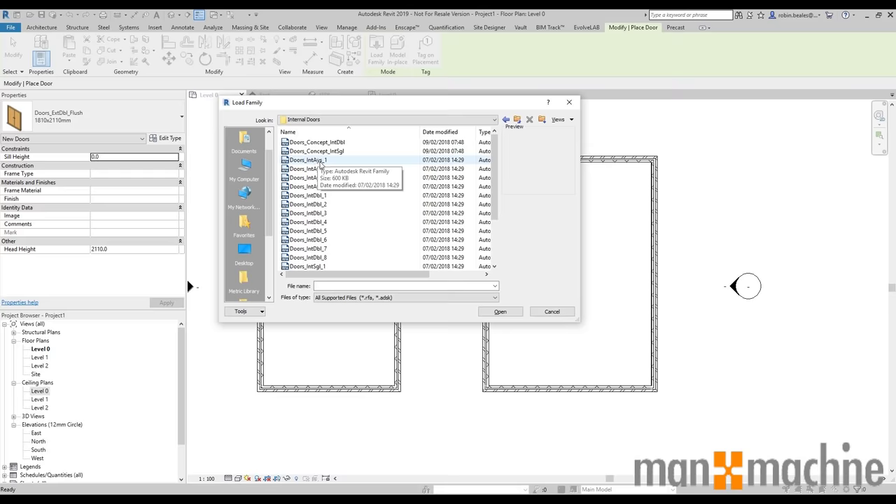
Preview the single internal door families and load Doors_IntSgl_6.
{"action": "scroll", "coordinate": [319, 210], "scroll_direction": "down", "scroll_amount": 1}
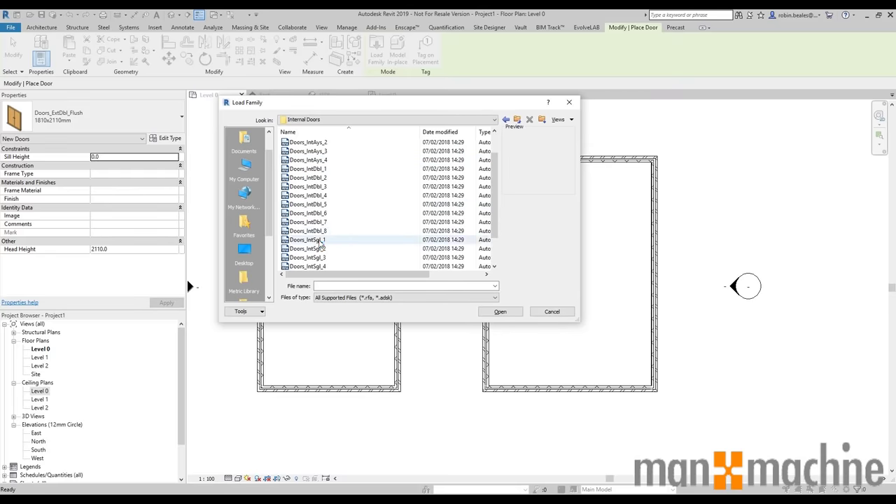
{"action": "left_click", "coordinate": [320, 240]}
{"action": "left_click", "coordinate": [319, 249]}
{"action": "left_click", "coordinate": [319, 258]}
{"action": "left_click", "coordinate": [320, 267]}
{"action": "scroll", "coordinate": [320, 267], "scroll_direction": "down", "scroll_amount": 1}
{"action": "left_click", "coordinate": [320, 248]}
{"action": "left_click", "coordinate": [320, 257]}
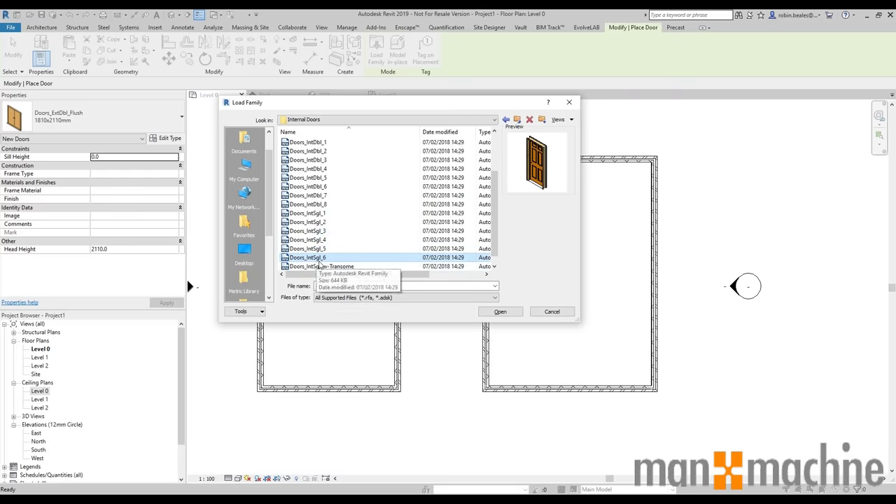
{"action": "left_click", "coordinate": [502, 312]}
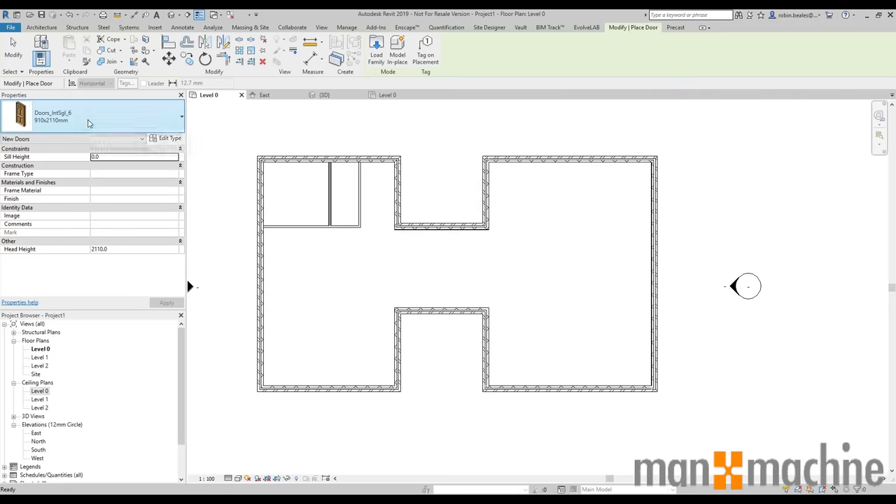
Place an 810x2110mm Doors_IntSgl_6 door in the narrow room's lower partition, centred with 245 on each side and swinging into the room.
{"action": "left_click", "coordinate": [88, 123]}
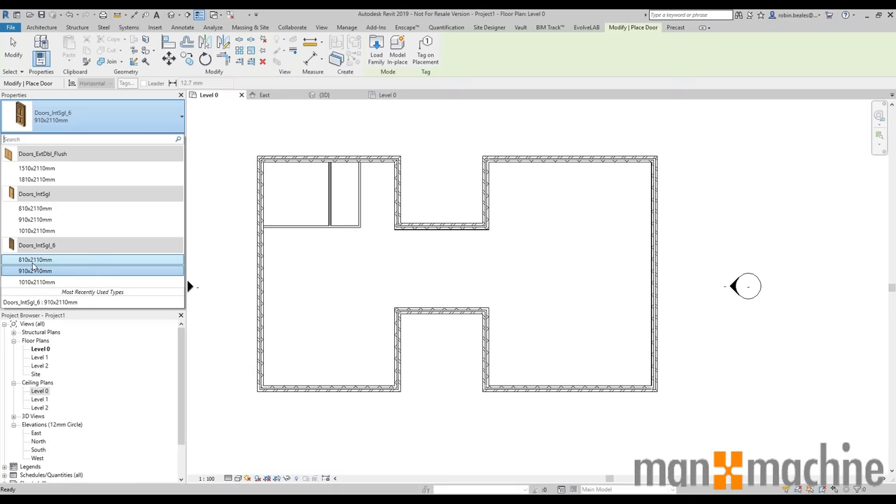
{"action": "left_click", "coordinate": [34, 260]}
{"action": "scroll", "coordinate": [340, 225], "scroll_direction": "up", "scroll_amount": 2}
{"action": "scroll", "coordinate": [345, 225], "scroll_direction": "up", "scroll_amount": 1}
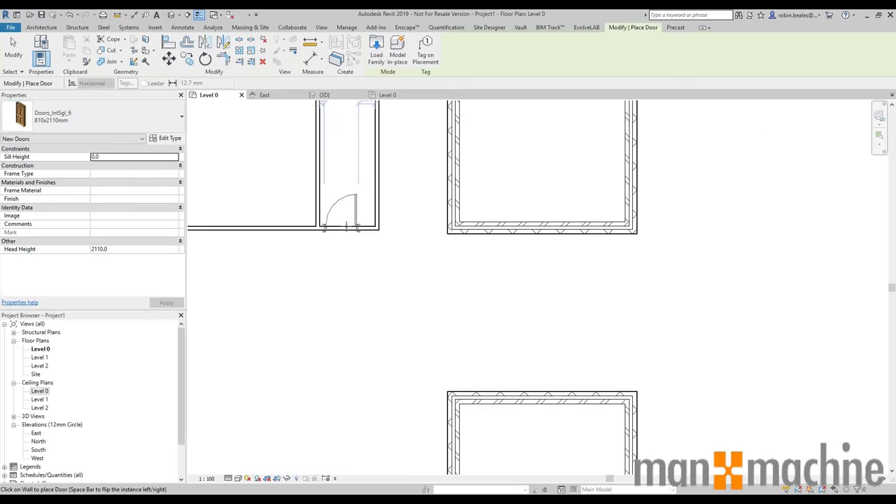
{"action": "middle_click_drag", "start_coordinate": [349, 224], "coordinate": [338, 280]}
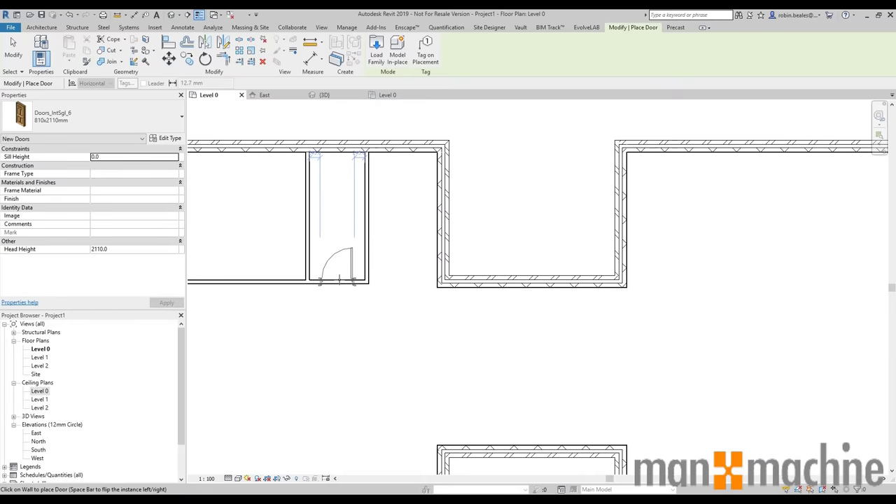
{"action": "scroll", "coordinate": [339, 278], "scroll_direction": "down", "scroll_amount": 1}
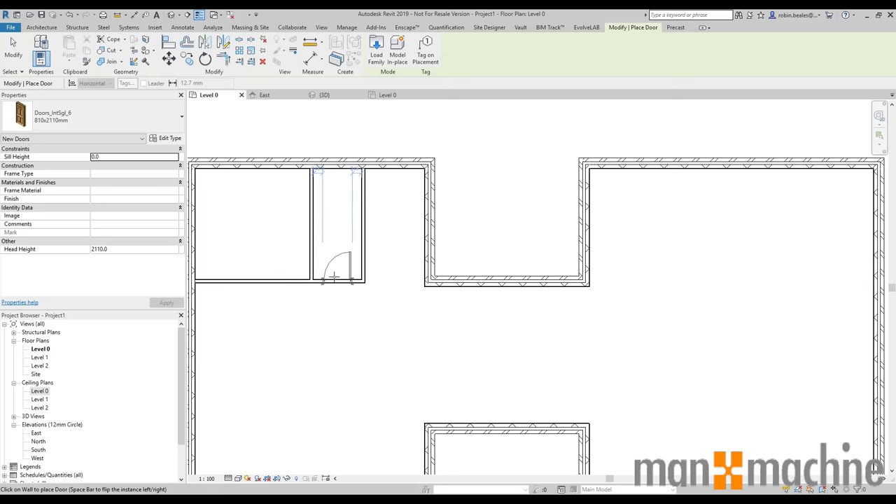
{"action": "scroll", "coordinate": [335, 278], "scroll_direction": "up", "scroll_amount": 2}
{"action": "scroll", "coordinate": [338, 278], "scroll_direction": "up", "scroll_amount": 2}
{"action": "scroll", "coordinate": [347, 288], "scroll_direction": "down", "scroll_amount": 6}
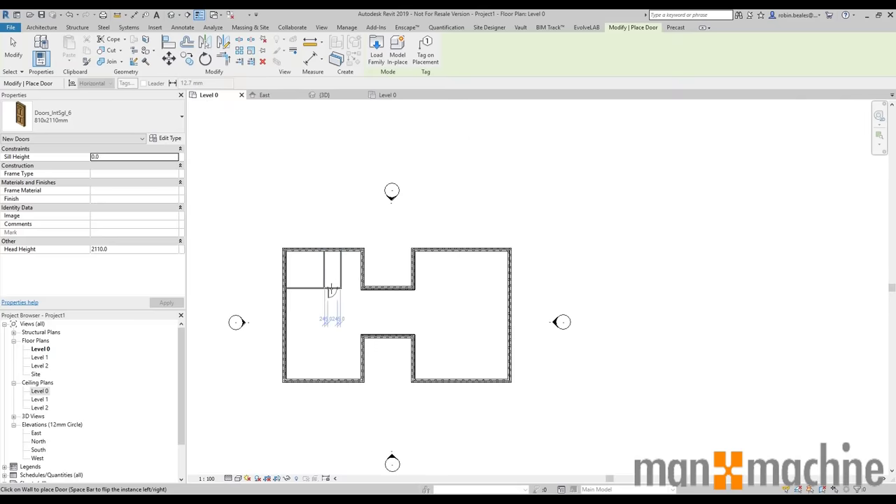
{"action": "scroll", "coordinate": [332, 287], "scroll_direction": "up", "scroll_amount": 2}
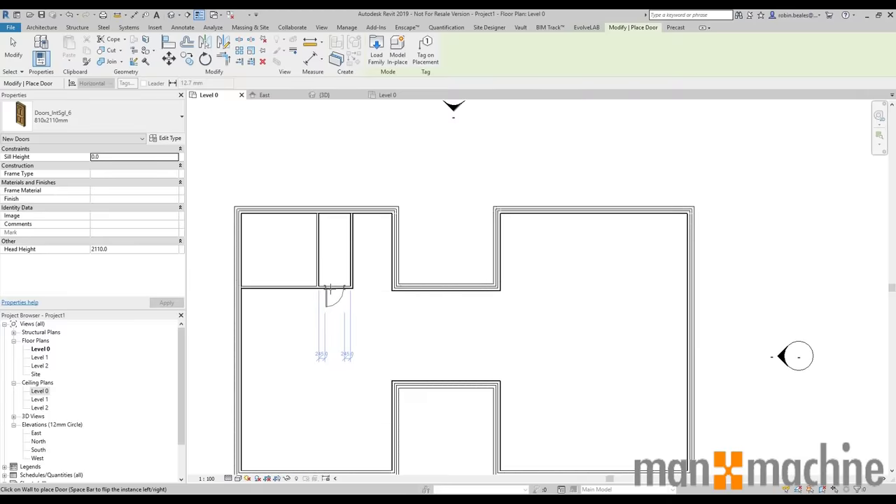
{"action": "scroll", "coordinate": [334, 288], "scroll_direction": "up", "scroll_amount": 2}
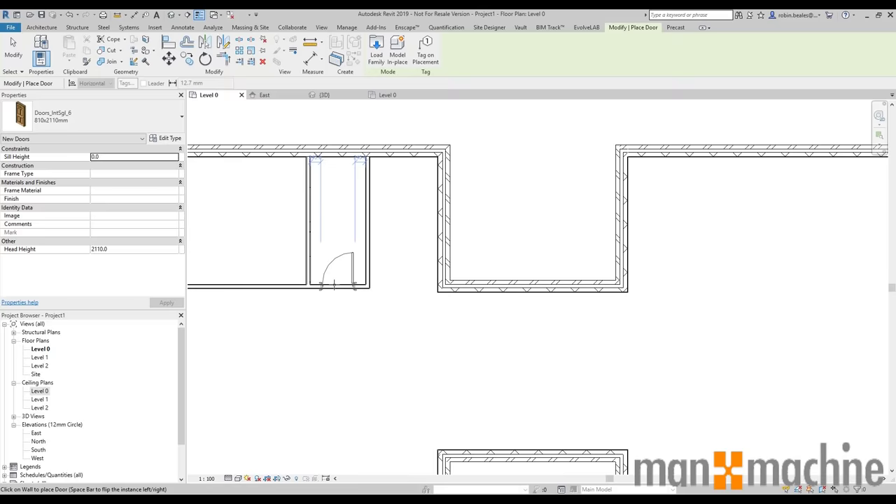
{"action": "left_click", "coordinate": [334, 286]}
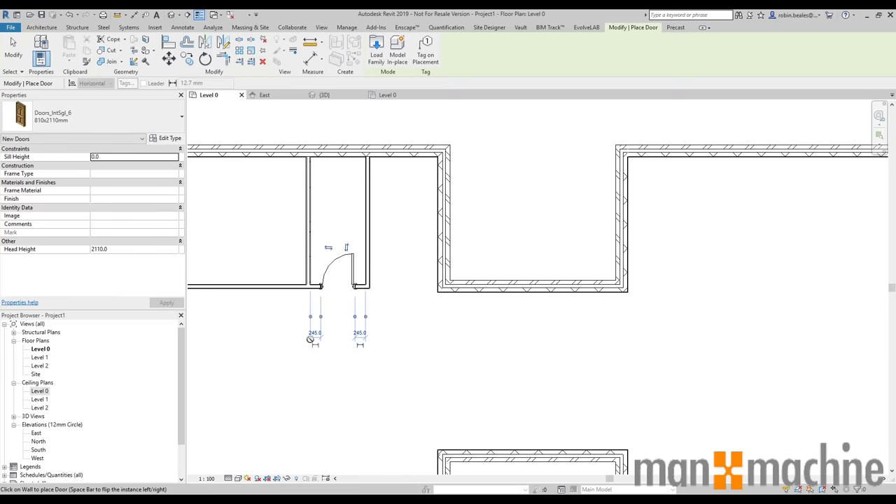
Place a 1010x2110mm Doors_IntSgl_6 door in the corner room's lower partition, 200 from the dividing wall and swinging inwards.
{"action": "left_click", "coordinate": [130, 124]}
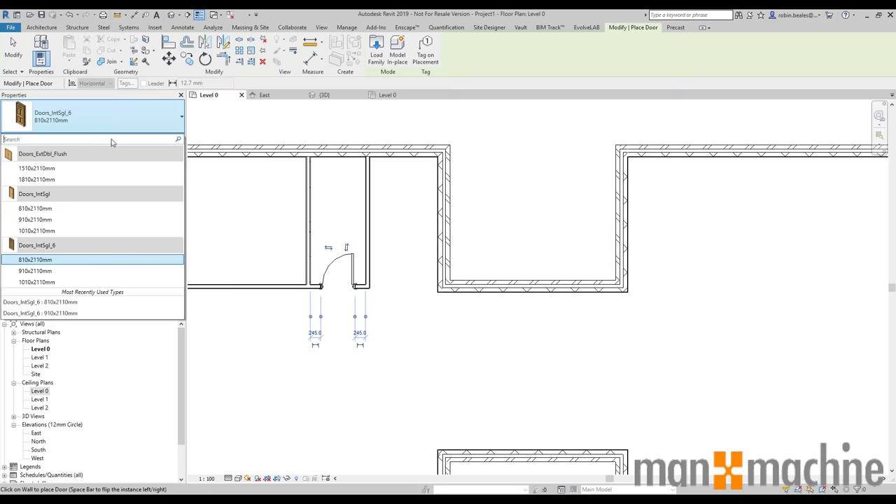
{"action": "left_click", "coordinate": [49, 283]}
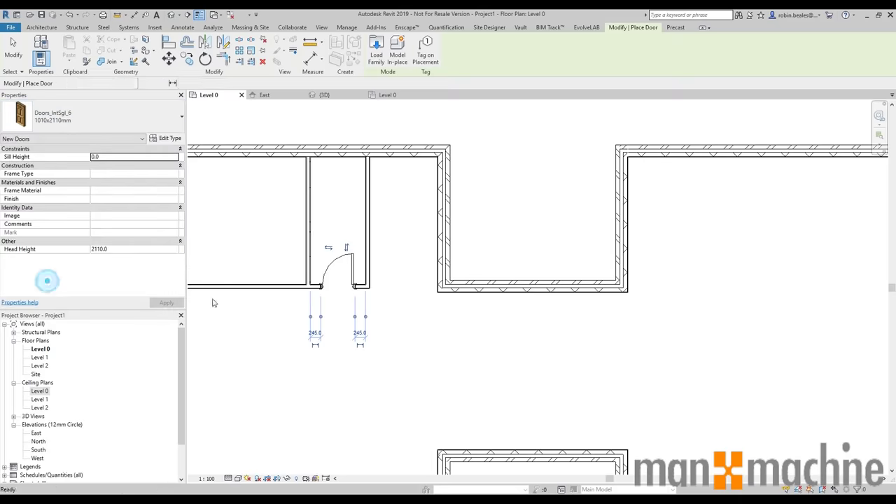
{"action": "left_click", "coordinate": [277, 286]}
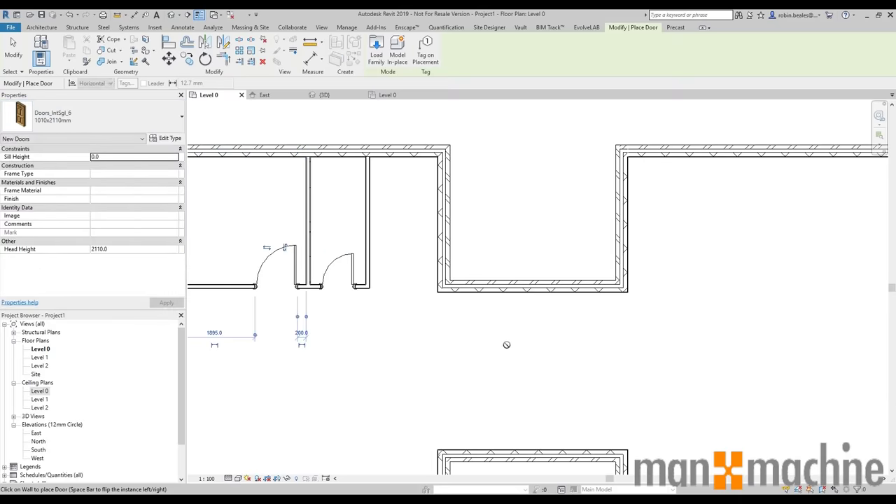
{"action": "left_click", "coordinate": [529, 190]}
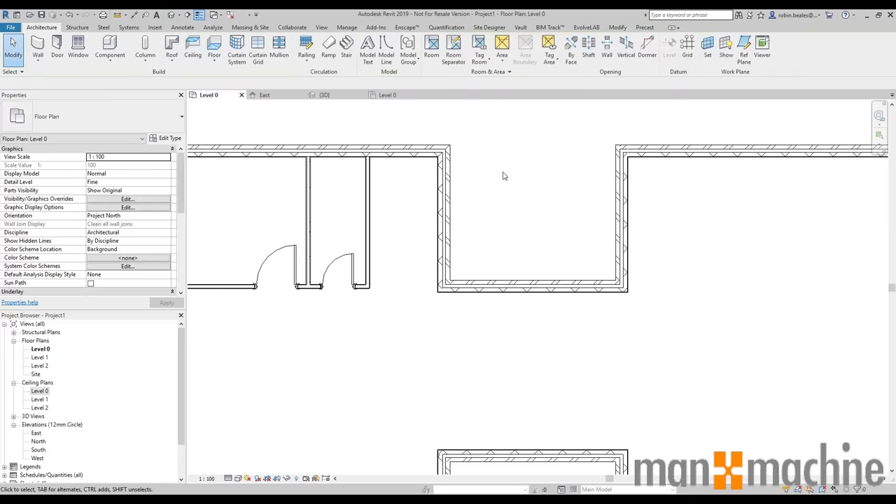
Preview the single external doors in the External Doors library folder and load the Doors_ExtSgl_12 family for placement.
{"action": "left_click", "coordinate": [57, 49]}
{"action": "left_click", "coordinate": [377, 50]}
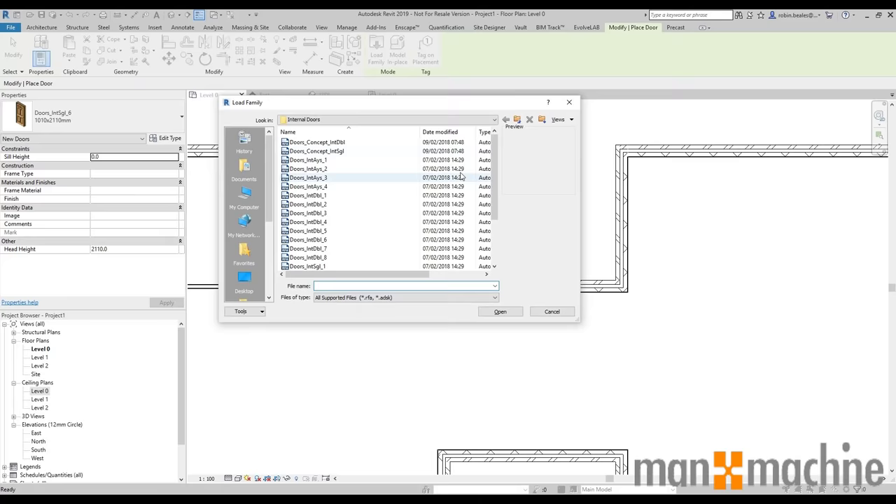
{"action": "left_click", "coordinate": [511, 122]}
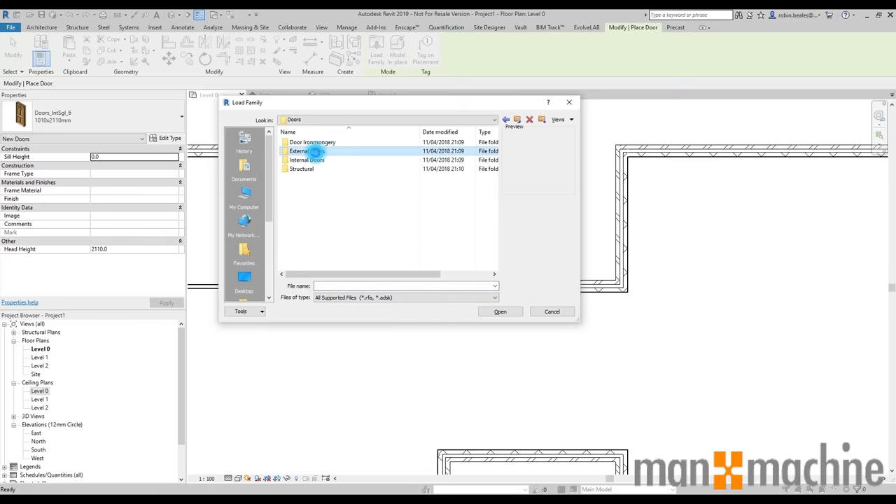
{"action": "double_click", "coordinate": [307, 151]}
{"action": "scroll", "coordinate": [496, 148], "scroll_direction": "down", "scroll_amount": 7}
{"action": "left_click", "coordinate": [329, 178]}
{"action": "left_click", "coordinate": [330, 186]}
{"action": "left_click", "coordinate": [326, 196]}
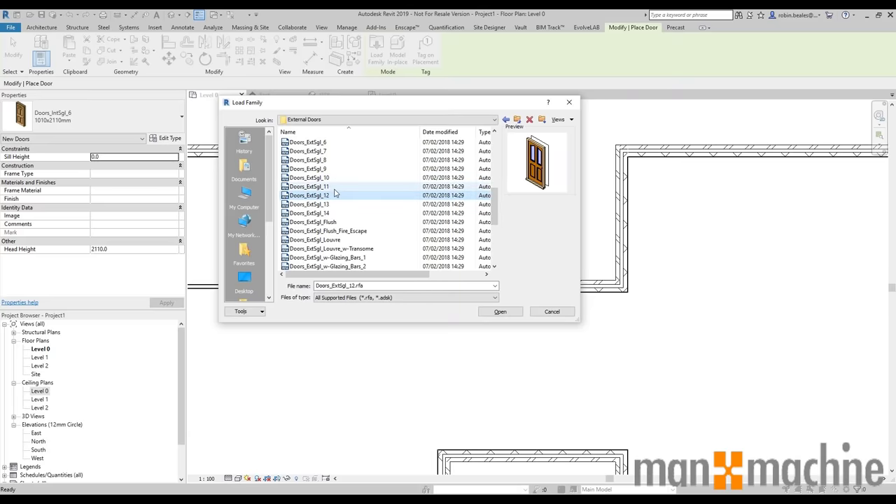
{"action": "left_click", "coordinate": [500, 312]}
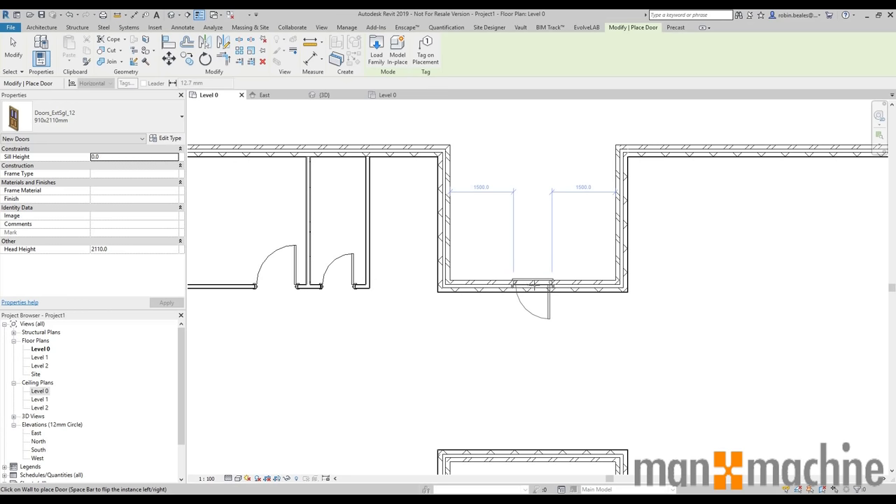
Place the 910x2110mm Doors_ExtSgl_12 door centrally in the upper recess's exterior wall, 1500 from each side and swinging inwards.
{"action": "left_click", "coordinate": [533, 285]}
{"action": "scroll", "coordinate": [606, 420], "scroll_direction": "down", "scroll_amount": 2}
{"action": "scroll", "coordinate": [522, 257], "scroll_direction": "up", "scroll_amount": 1}
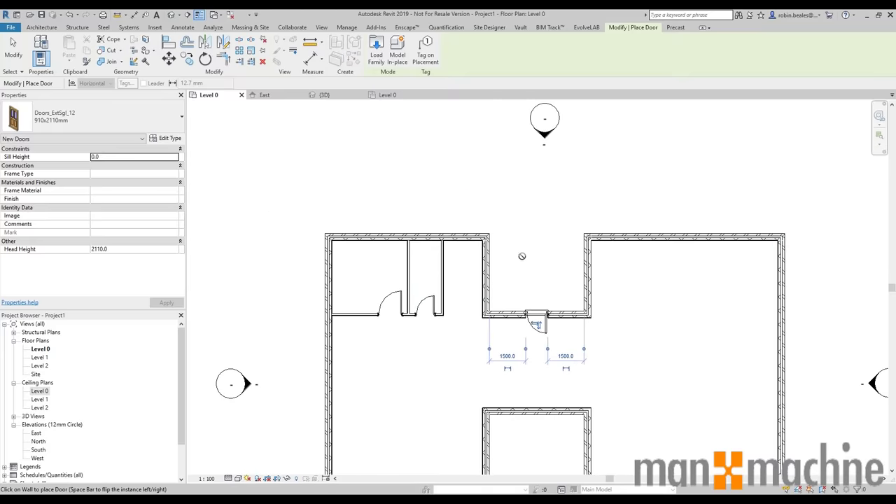
{"action": "right_click", "coordinate": [520, 236]}
{"action": "left_click", "coordinate": [538, 243]}
{"action": "right_click", "coordinate": [523, 229]}
{"action": "left_click", "coordinate": [536, 235]}
{"action": "middle_click_drag", "start_coordinate": [439, 356], "coordinate": [374, 263]}
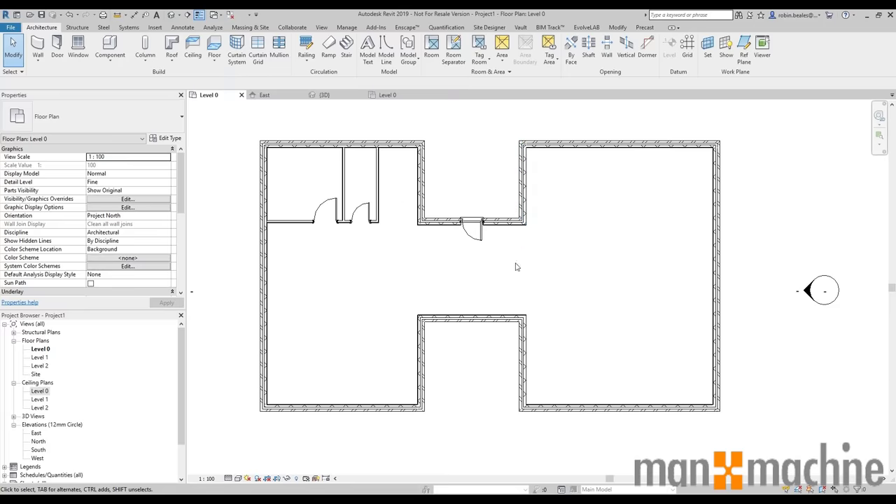
{"action": "middle_click_drag", "start_coordinate": [343, 394], "coordinate": [317, 352]}
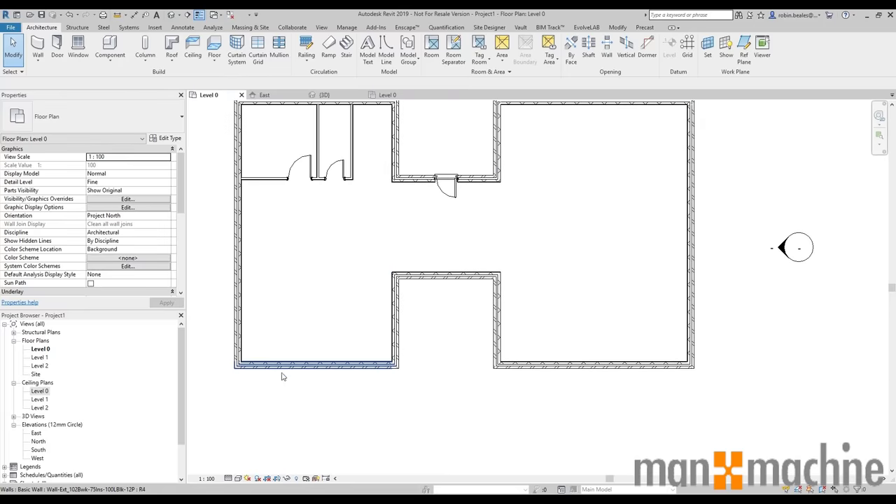
{"action": "middle_click_drag", "start_coordinate": [578, 294], "coordinate": [577, 313]}
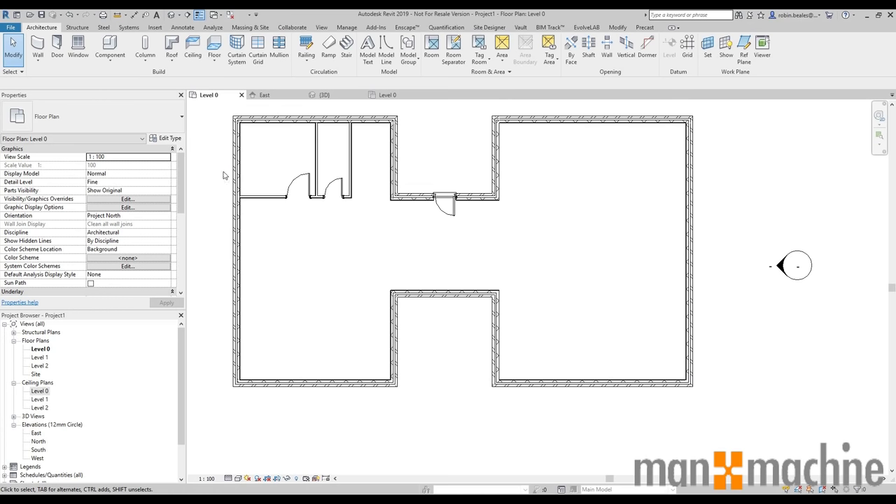
{"action": "left_click_drag", "start_coordinate": [383, 363], "coordinate": [287, 324]}
{"action": "left_click_drag", "start_coordinate": [679, 365], "coordinate": [576, 327]}
Start a new wall and choose the Curtain_Wall-Empty type.
{"action": "left_click", "coordinate": [37, 47]}
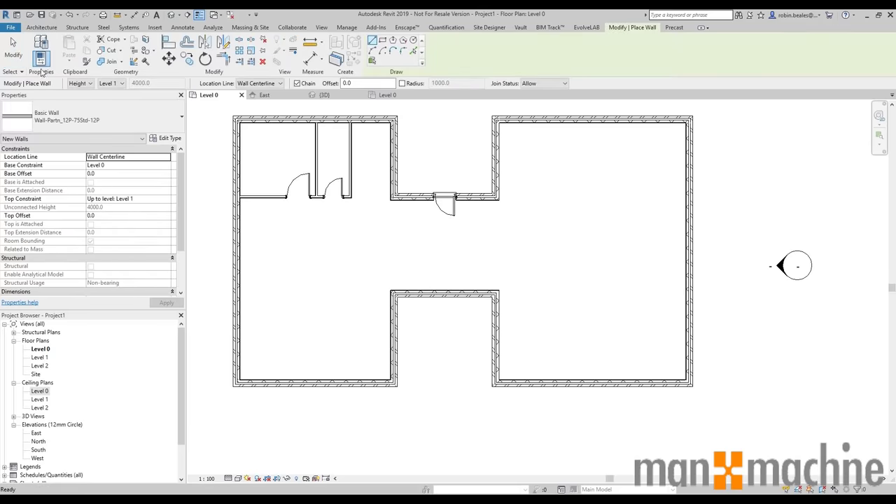
{"action": "left_click", "coordinate": [99, 122]}
{"action": "scroll", "coordinate": [121, 178], "scroll_direction": "down", "scroll_amount": 5}
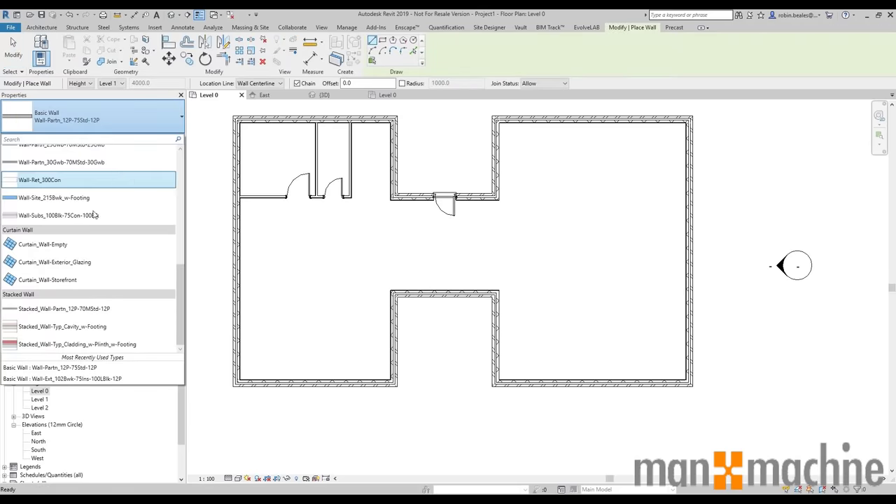
{"action": "left_click", "coordinate": [47, 247]}
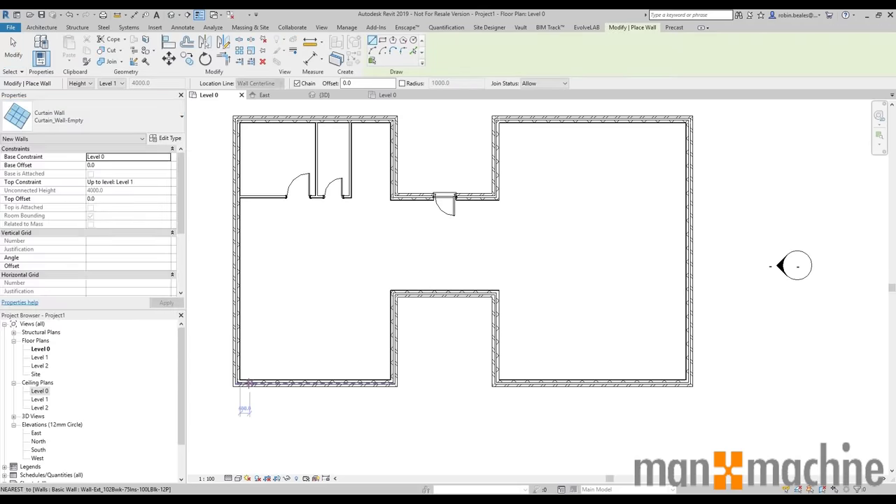
Try to draw a 5300 long curtain wall along the left wing's lower exterior wall, starting about 600 from the inside corner.
{"action": "left_click", "coordinate": [248, 383]}
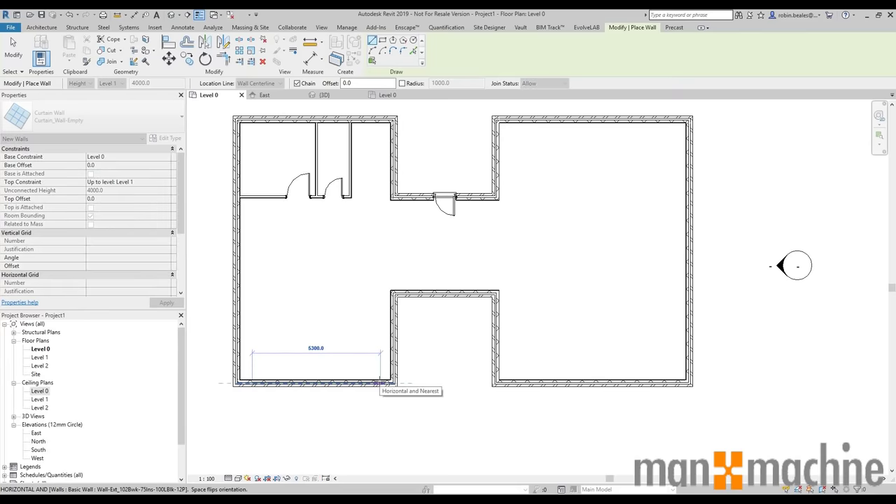
{"action": "left_click", "coordinate": [380, 383]}
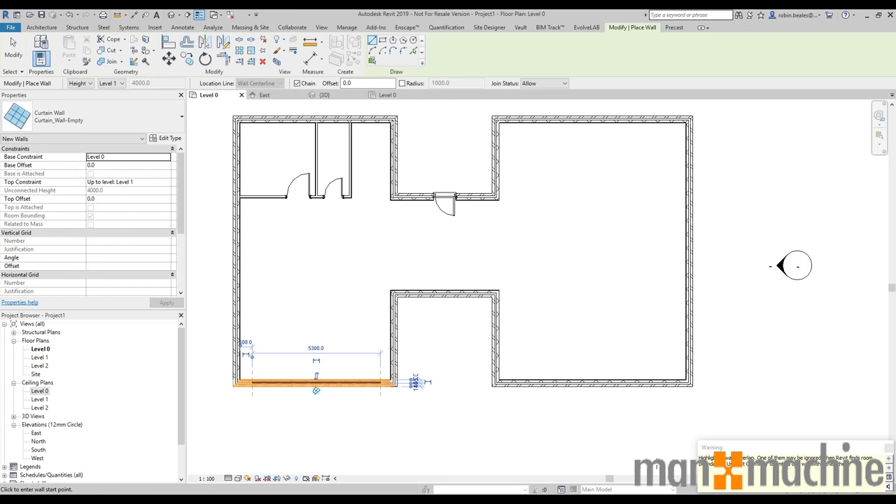
{"action": "key", "text": "Escape"}
{"action": "key", "text": "Escape"}
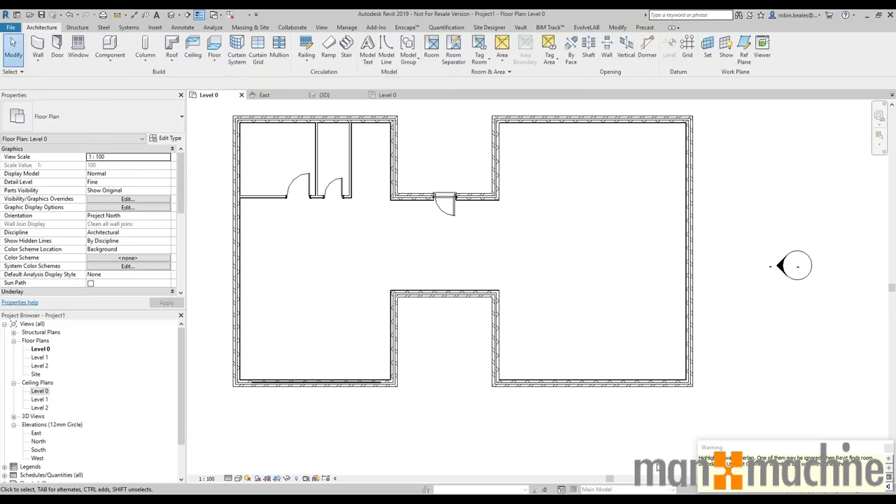
{"action": "left_click", "coordinate": [888, 448]}
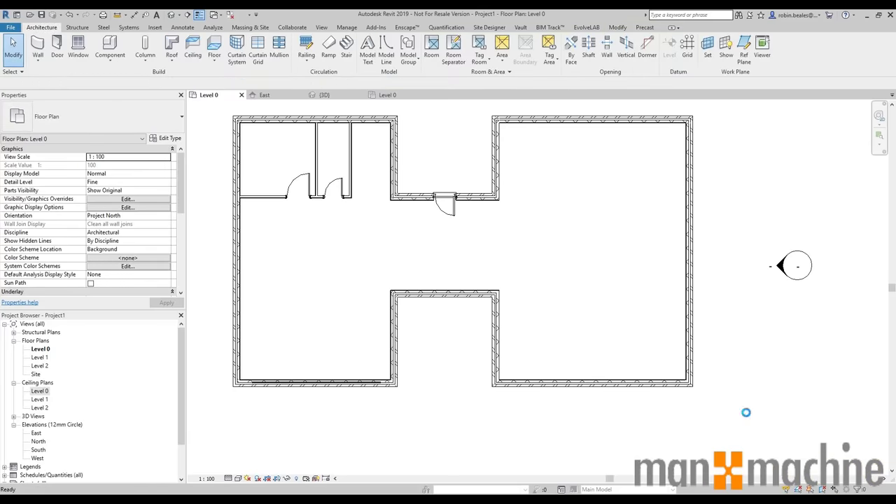
{"action": "left_click", "coordinate": [322, 313]}
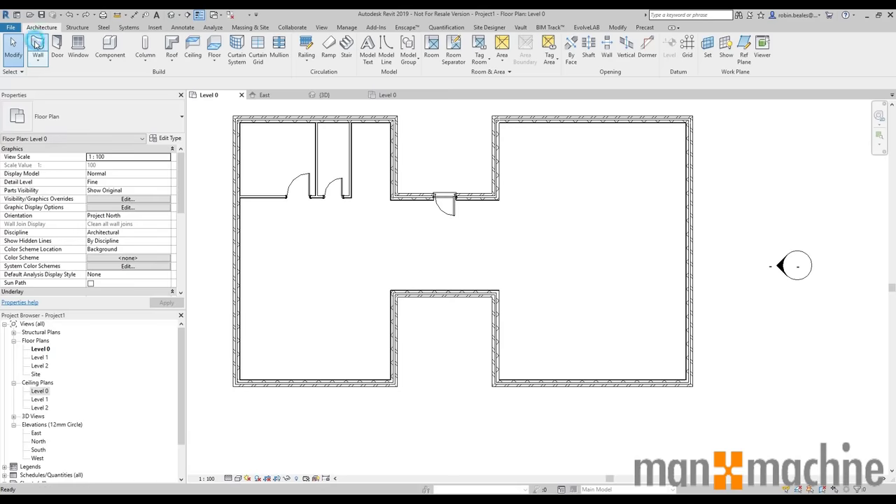
Restart the wall command and enable Automatically Embed in the type properties of Curtain_Wall-Empty.
{"action": "left_click", "coordinate": [37, 46]}
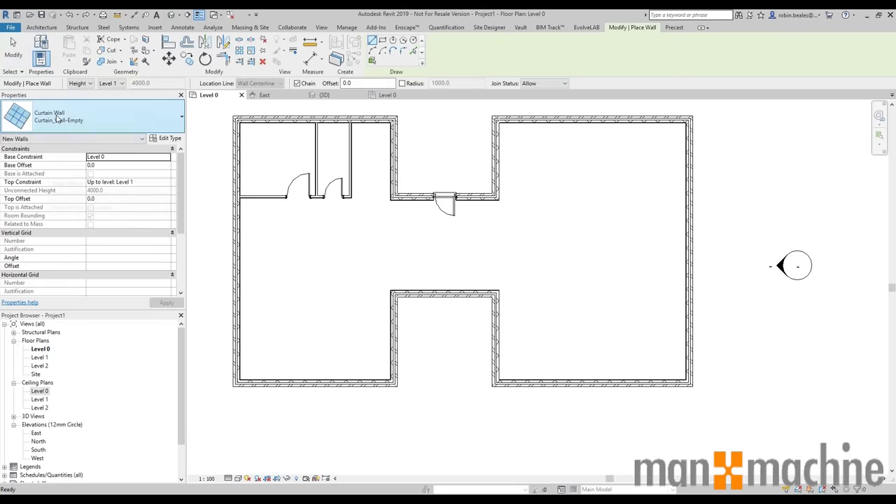
{"action": "left_click", "coordinate": [166, 139]}
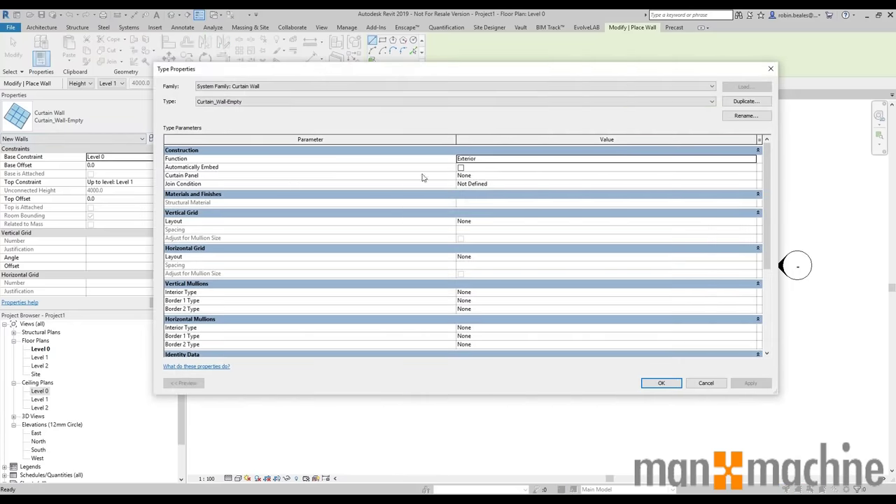
{"action": "left_click", "coordinate": [460, 167]}
{"action": "left_click", "coordinate": [750, 385]}
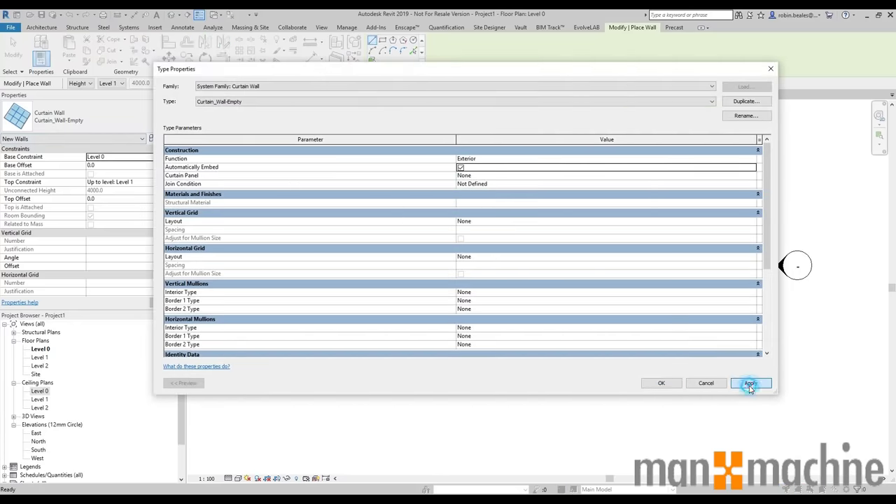
{"action": "left_click", "coordinate": [662, 385]}
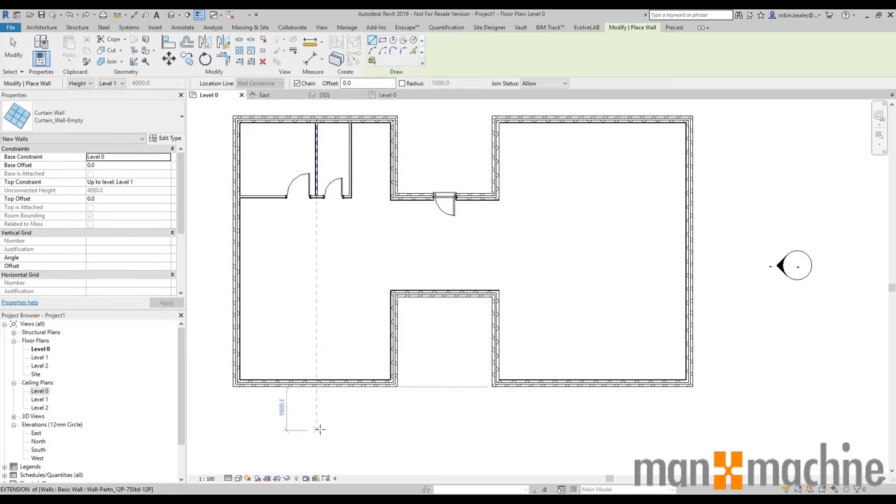
Draw embedded curtain walls along both wings' lower exterior walls, 5300 long in the left wing and about 6900 long in the right.
{"action": "left_click", "coordinate": [252, 383]}
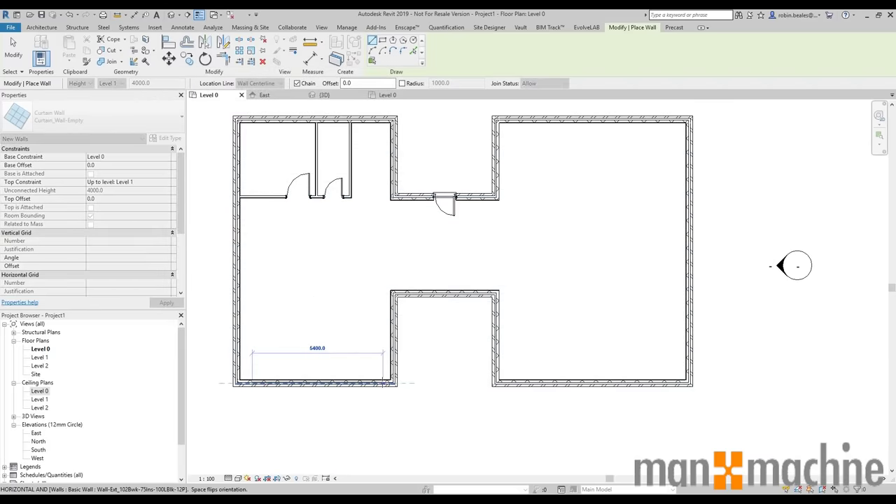
{"action": "left_click", "coordinate": [382, 383]}
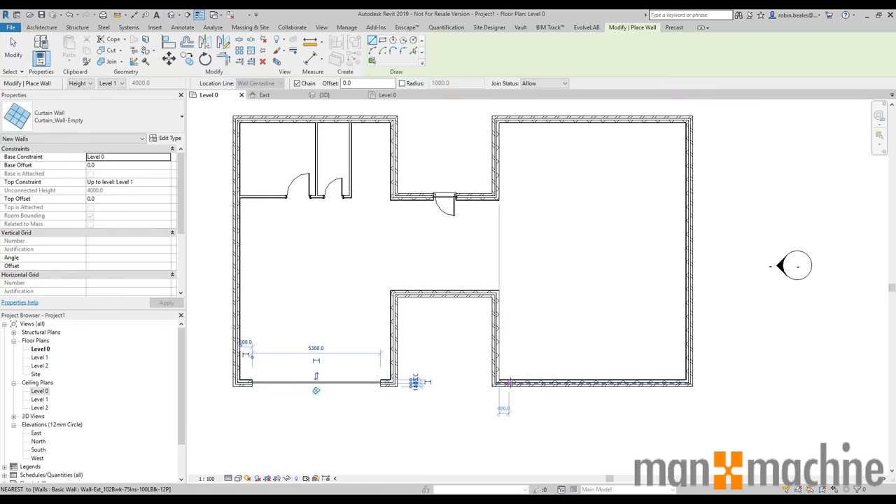
{"action": "left_click", "coordinate": [510, 383]}
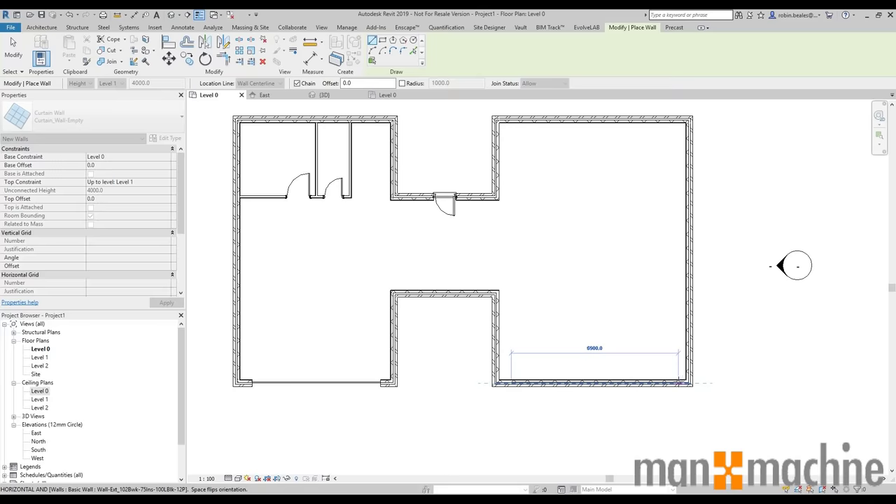
{"action": "left_click", "coordinate": [677, 383]}
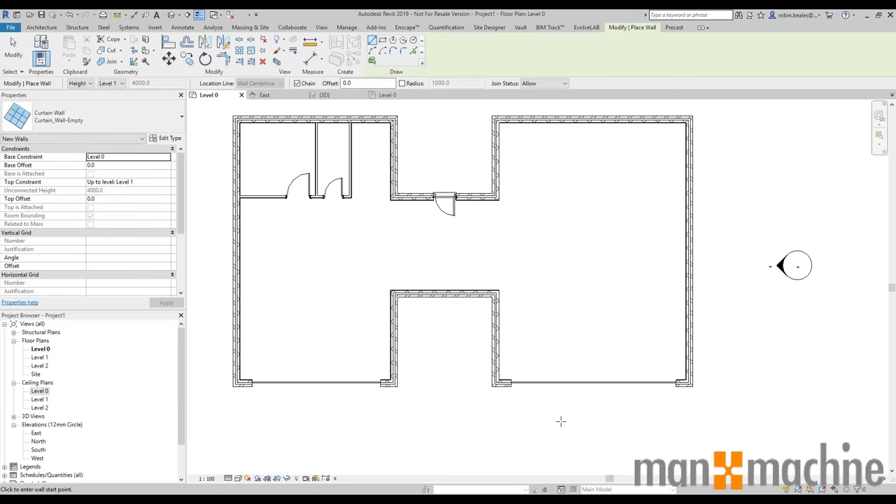
{"action": "key", "text": "Escape"}
{"action": "key", "text": "Escape"}
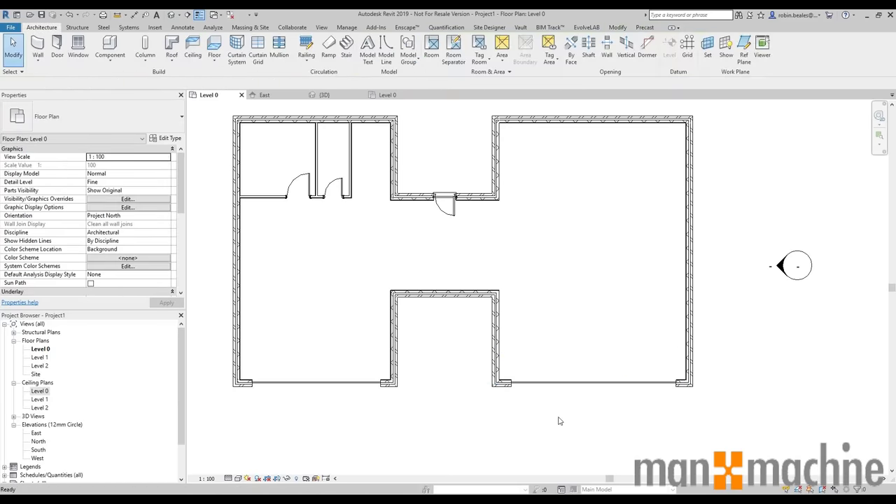
Open the South elevation and set the left curtain wall's Top Constraint to Unconnected with an Unconnected Height of 3000.
{"action": "left_click", "coordinate": [39, 451]}
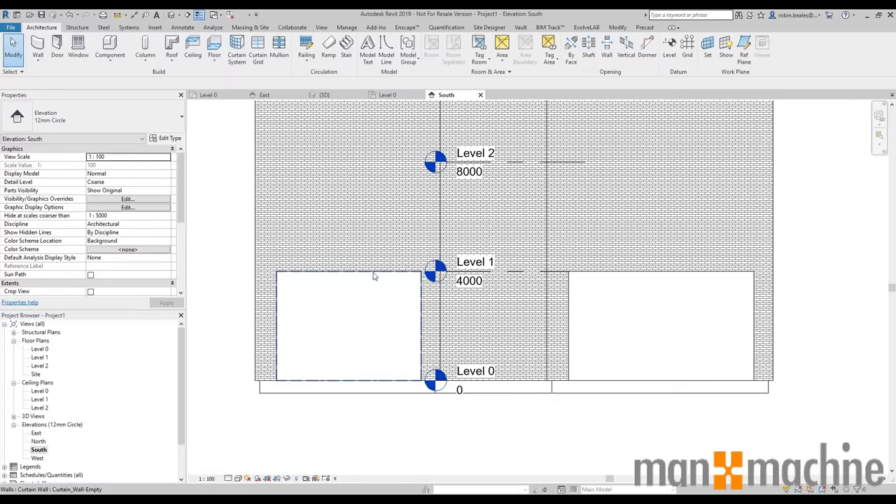
{"action": "left_click", "coordinate": [374, 276]}
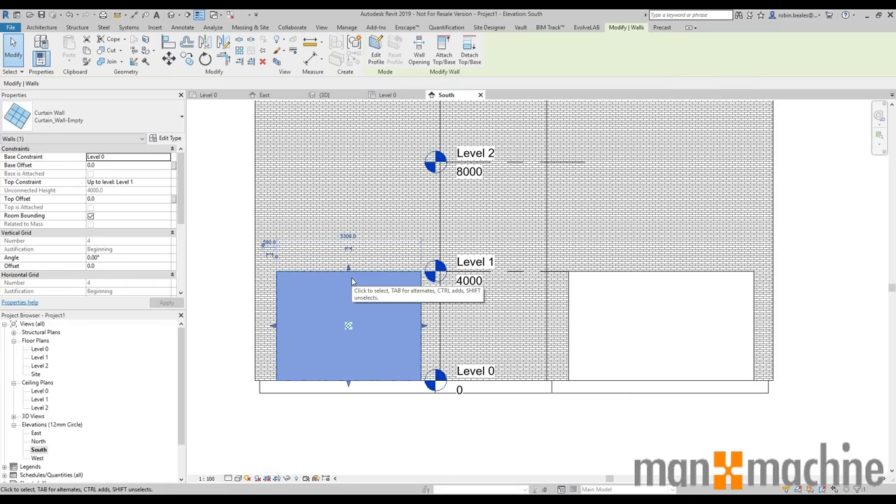
{"action": "left_click", "coordinate": [166, 182]}
{"action": "left_click", "coordinate": [118, 192]}
{"action": "left_click", "coordinate": [118, 191]}
{"action": "type", "text": "3000.0"}
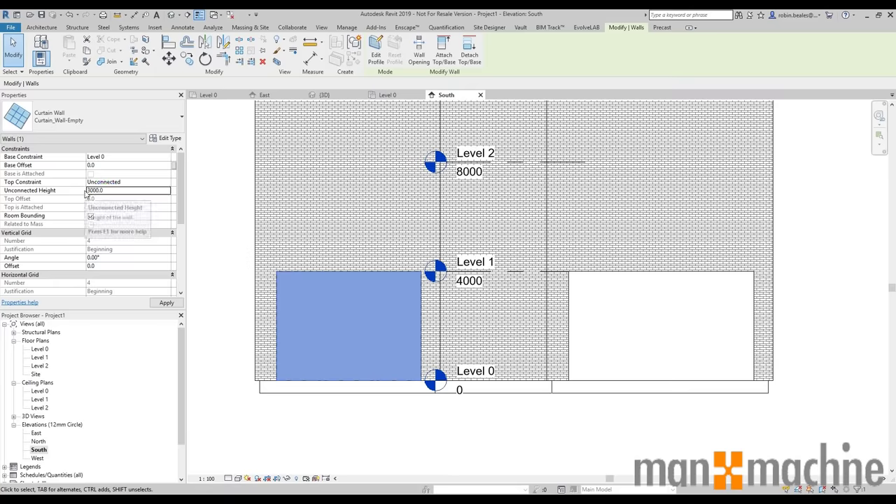
{"action": "key", "text": "Return"}
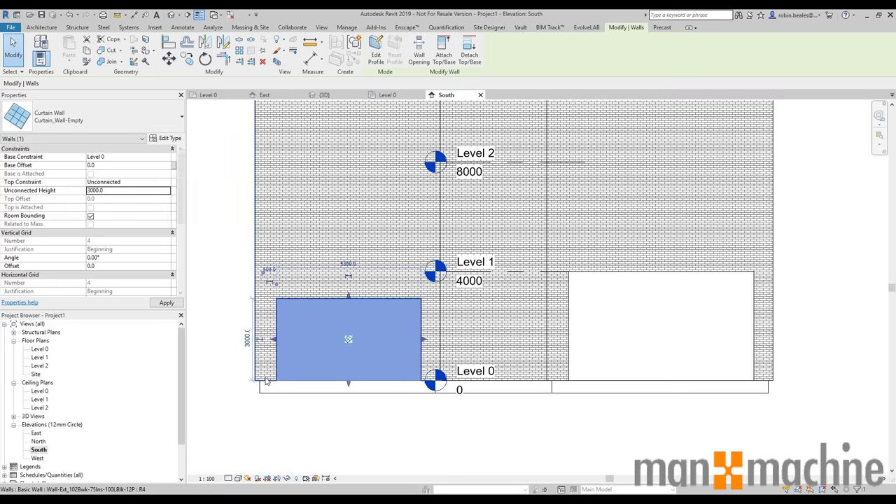
Set the left curtain wall's Base Offset to 150.
{"action": "left_click", "coordinate": [112, 166]}
{"action": "key", "text": "l"}
{"action": "key", "text": "f"}
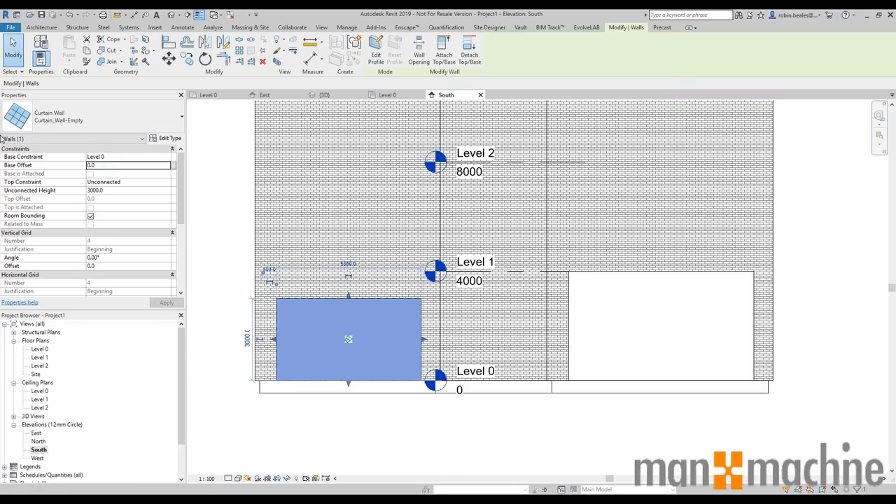
{"action": "left_click", "coordinate": [539, 313]}
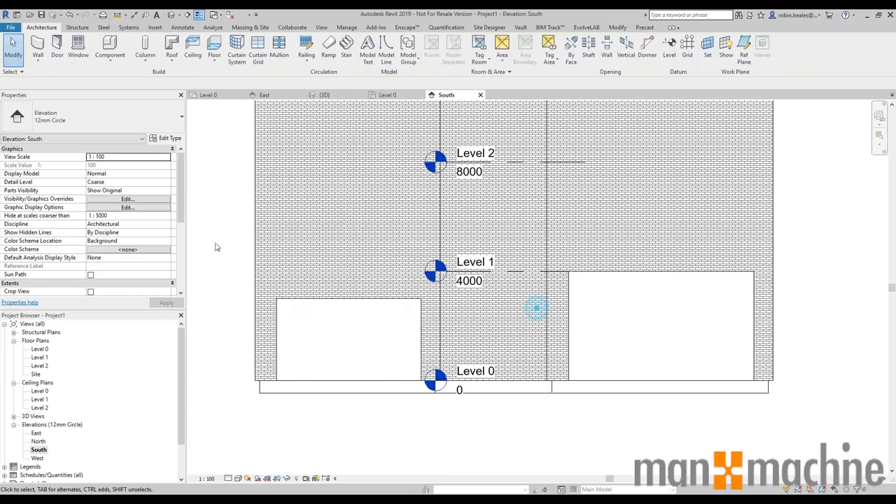
{"action": "left_click", "coordinate": [89, 156]}
{"action": "left_click", "coordinate": [100, 164]}
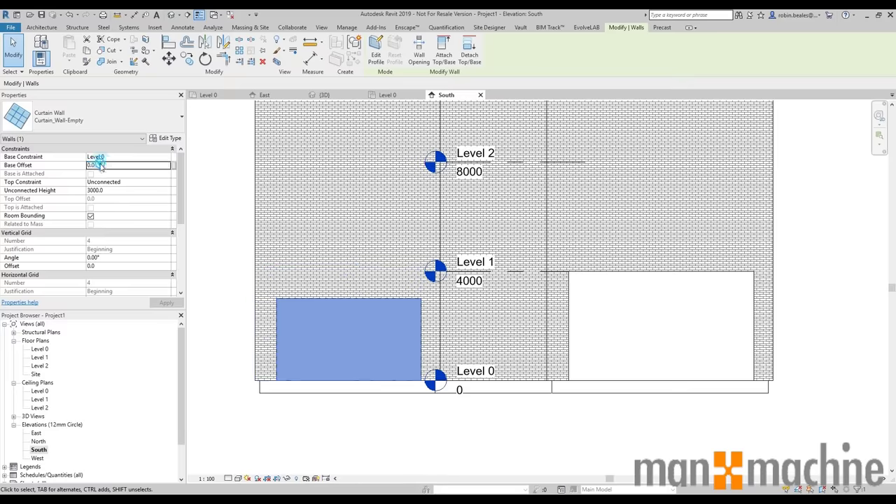
{"action": "type", "text": "150"}
{"action": "key", "text": "Return"}
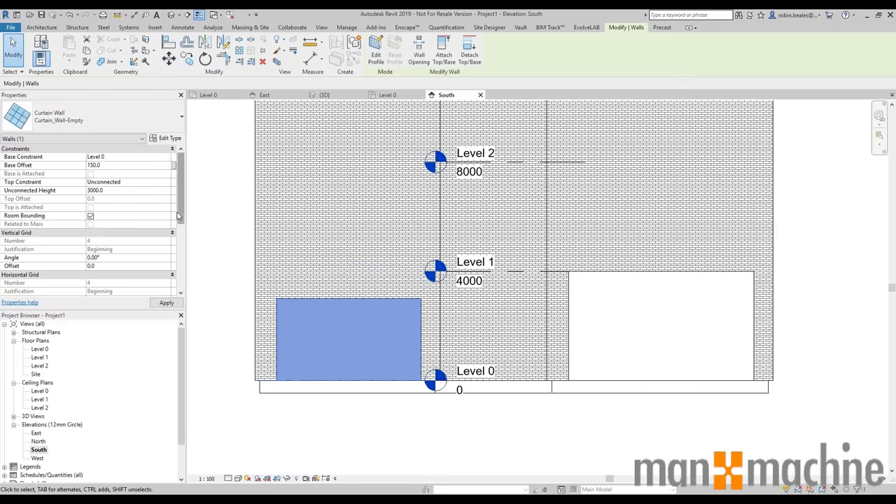
{"action": "left_click", "coordinate": [201, 232]}
Match the right curtain wall to the left one using Match Type Properties.
{"action": "scroll", "coordinate": [354, 403], "scroll_direction": "up", "scroll_amount": 3}
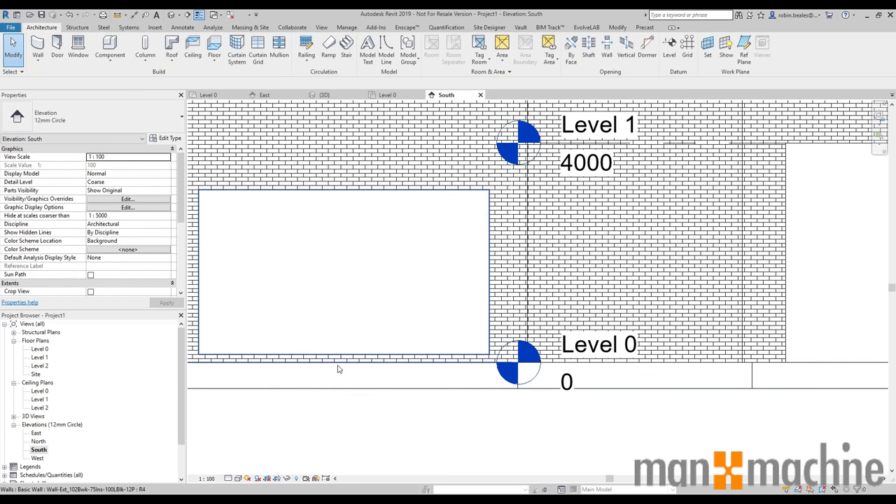
{"action": "middle_click_drag", "start_coordinate": [322, 320], "coordinate": [372, 366]}
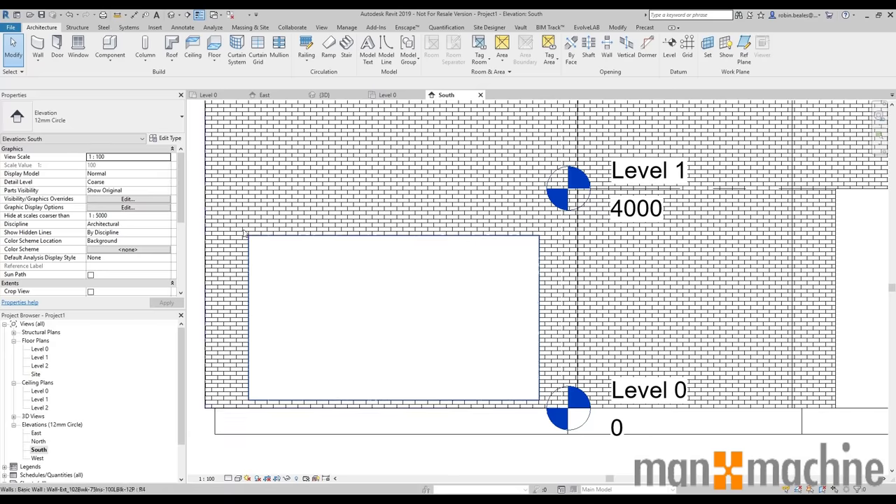
{"action": "scroll", "coordinate": [261, 236], "scroll_direction": "down", "scroll_amount": 2}
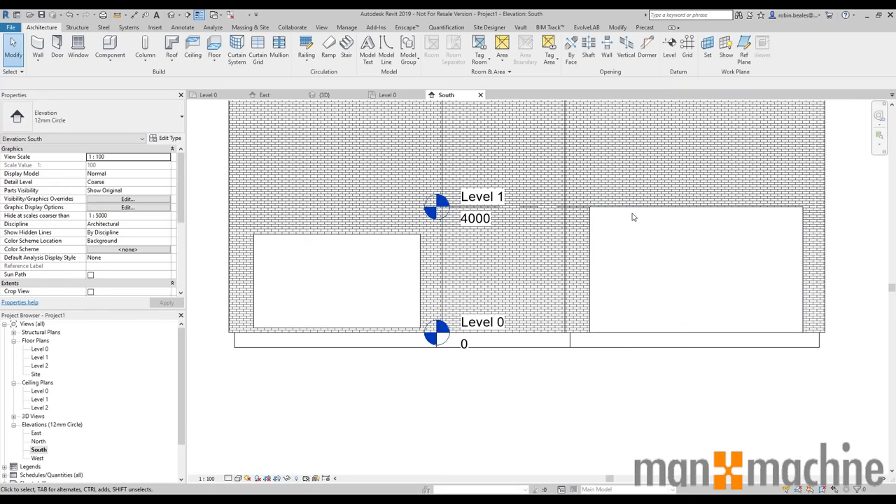
{"action": "left_click", "coordinate": [618, 28]}
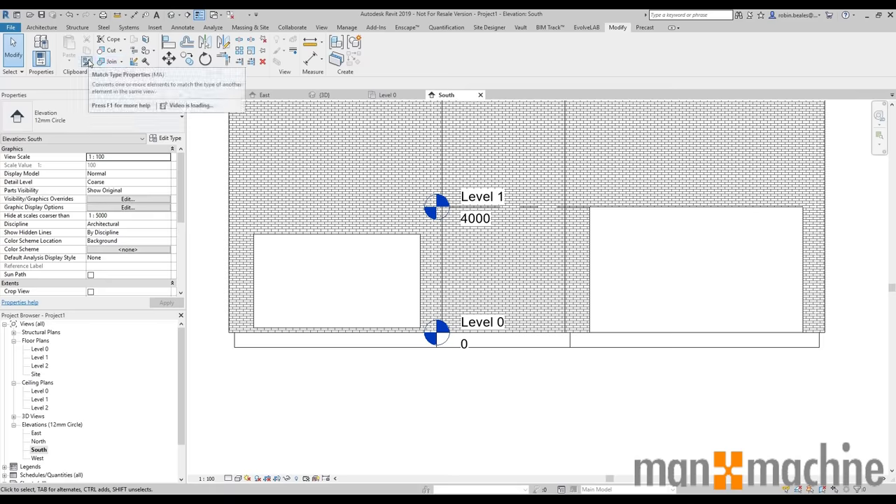
{"action": "left_click", "coordinate": [87, 61]}
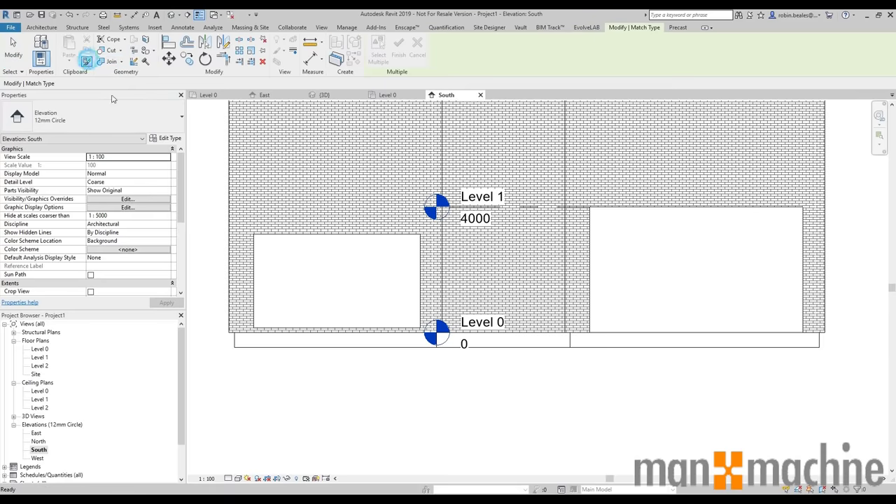
{"action": "left_click", "coordinate": [288, 239]}
{"action": "left_click", "coordinate": [635, 209]}
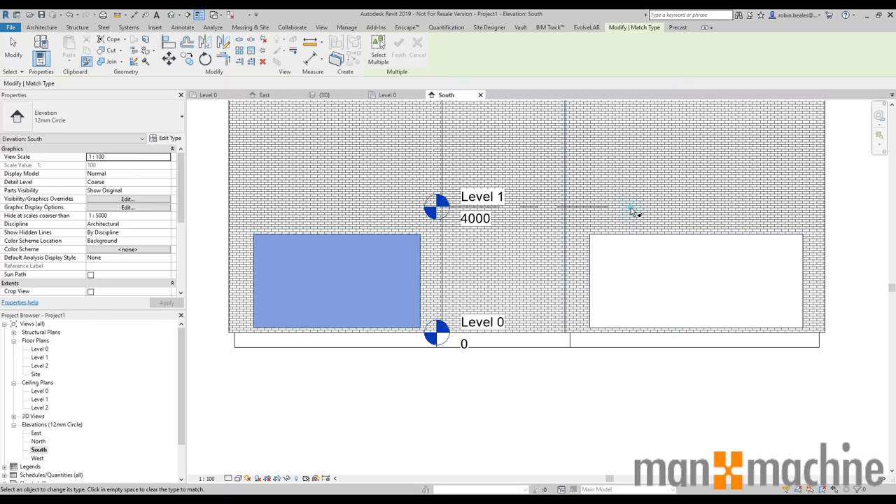
{"action": "right_click", "coordinate": [595, 406]}
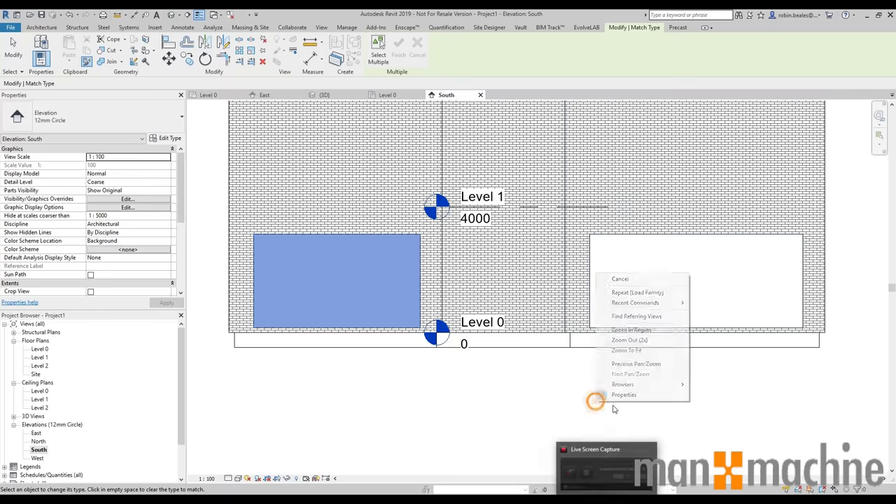
{"action": "left_click", "coordinate": [620, 278]}
{"action": "right_click", "coordinate": [600, 375]}
{"action": "left_click", "coordinate": [616, 251]}
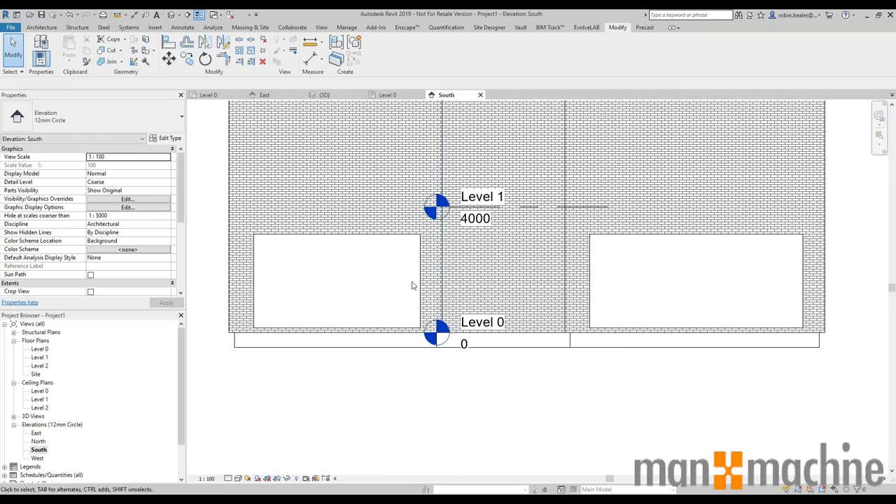
Place three vertical curtain grid lines on the left curtain wall, the first 1000 from its left edge and the others about 1433 apart.
{"action": "left_click", "coordinate": [462, 479]}
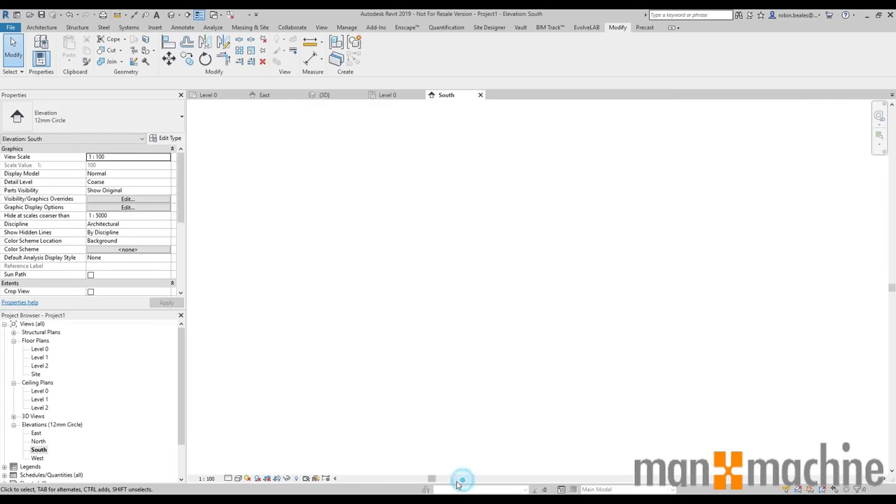
{"action": "middle_click", "coordinate": [352, 280]}
{"action": "middle_click", "coordinate": [352, 281]}
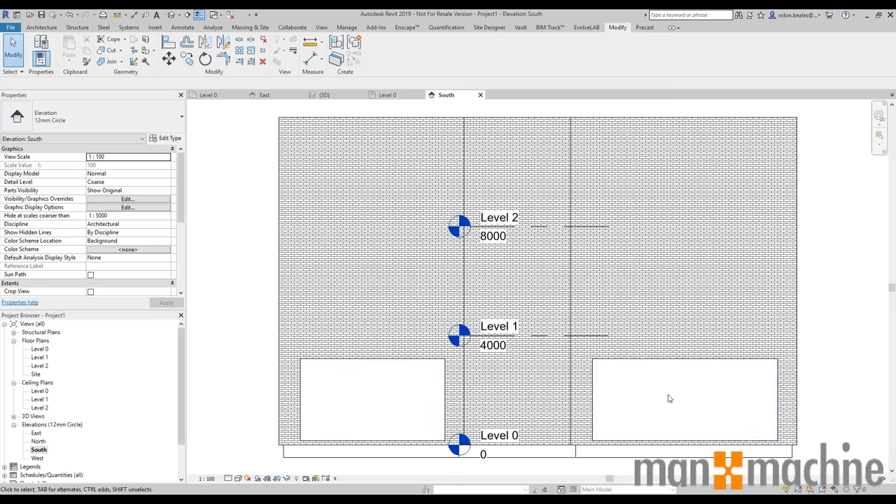
{"action": "middle_click_drag", "start_coordinate": [665, 384], "coordinate": [624, 332]}
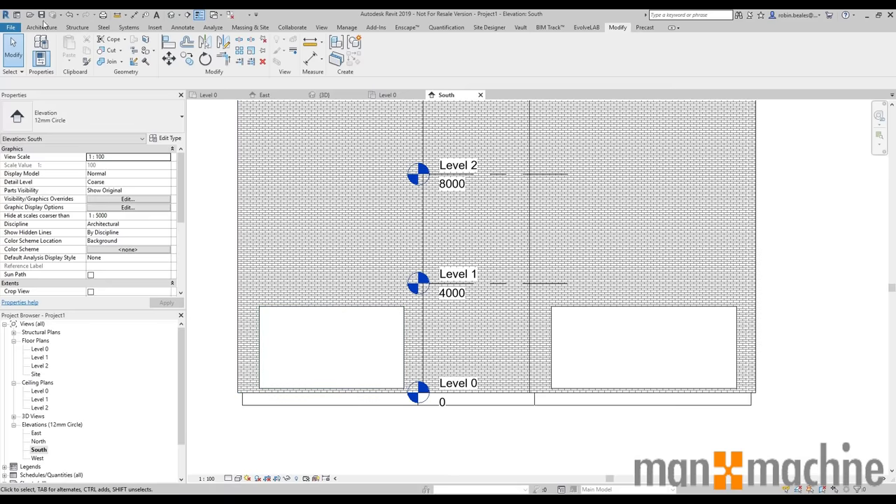
{"action": "left_click", "coordinate": [39, 28]}
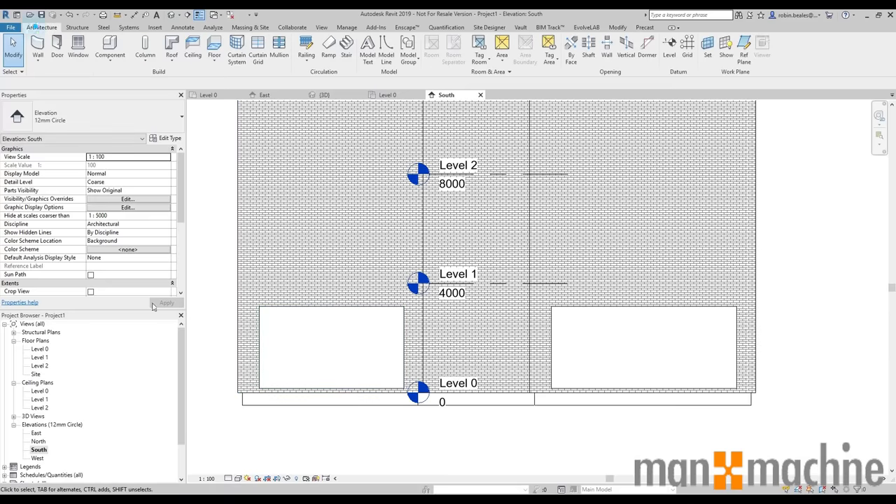
{"action": "left_click", "coordinate": [258, 49]}
{"action": "left_click", "coordinate": [287, 308]}
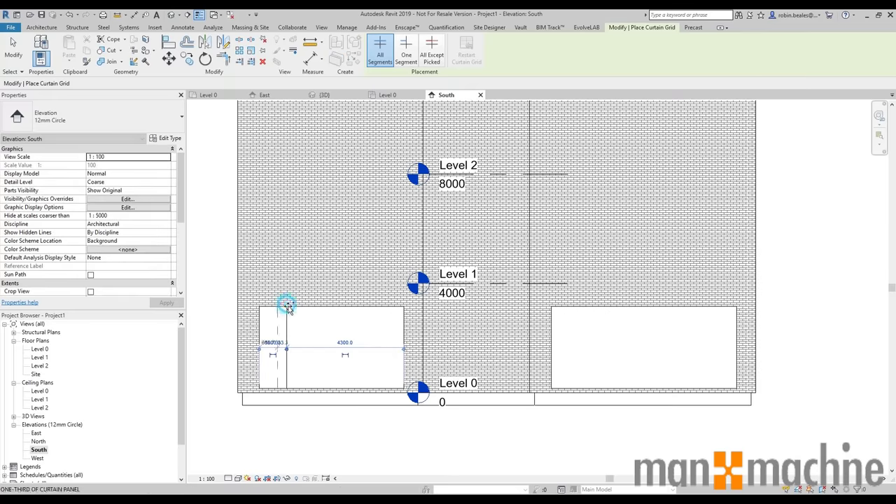
{"action": "left_click", "coordinate": [320, 307]}
{"action": "left_click", "coordinate": [366, 312]}
Place three vertical curtain grid lines on the right curtain wall, the first about 1100 from its left edge and the second 1900 further.
{"action": "left_click", "coordinate": [581, 307]}
{"action": "left_click", "coordinate": [633, 306]}
{"action": "left_click", "coordinate": [678, 308]}
{"action": "right_click", "coordinate": [802, 236]}
{"action": "left_click", "coordinate": [805, 233]}
{"action": "right_click", "coordinate": [829, 231]}
{"action": "left_click", "coordinate": [829, 232]}
{"action": "mouse_move", "coordinate": [397, 425]}
{"action": "middle_mouse_down"}
{"action": "mouse_move", "coordinate": [394, 399]}
{"action": "mouse_move", "coordinate": [376, 388]}
{"action": "middle_mouse_up"}
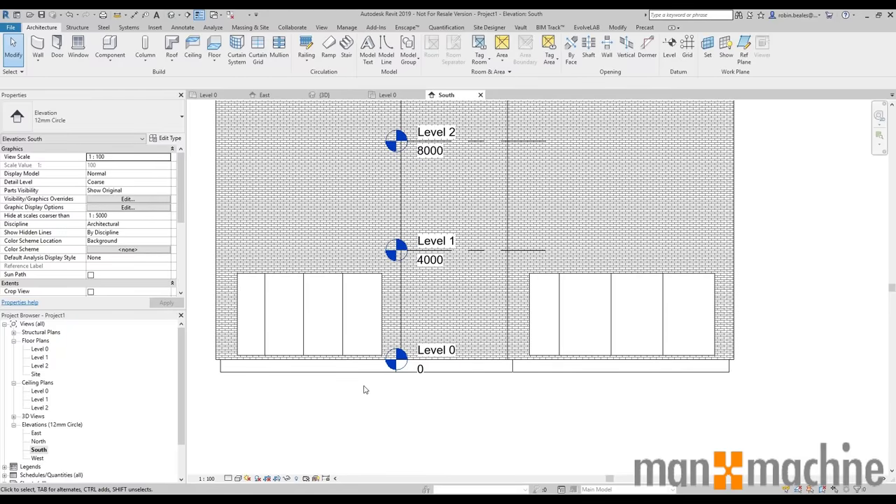
Add an aligned dimension string below the left curtain wall across its edges and grid lines, and apply the EQ constraint.
{"action": "left_click", "coordinate": [133, 16]}
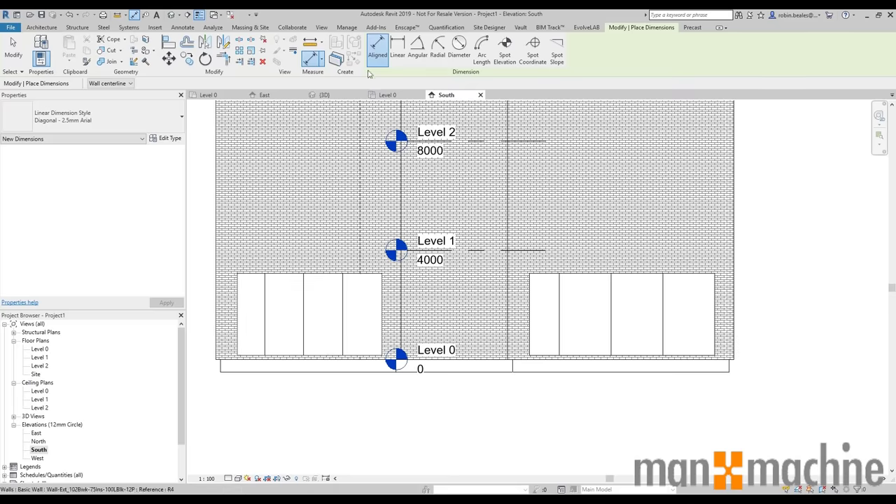
{"action": "left_click", "coordinate": [238, 313]}
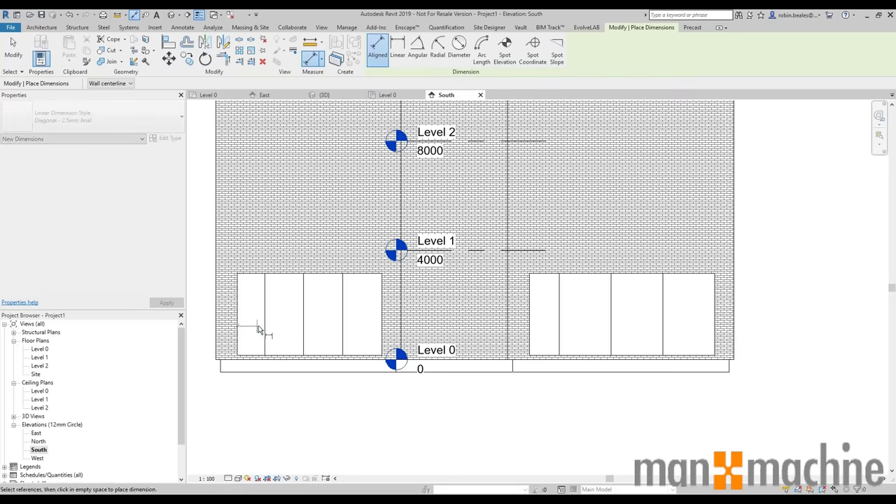
{"action": "left_click", "coordinate": [264, 323]}
{"action": "left_click", "coordinate": [305, 337]}
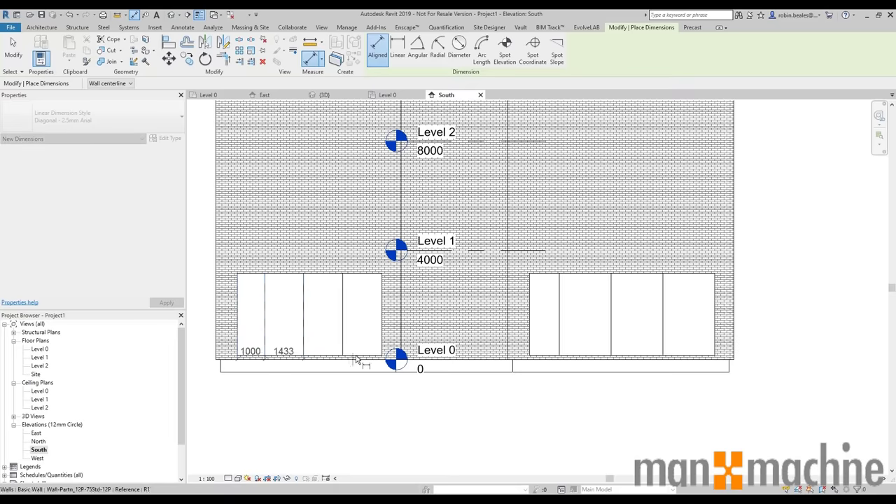
{"action": "left_click", "coordinate": [343, 336]}
{"action": "left_click", "coordinate": [385, 337]}
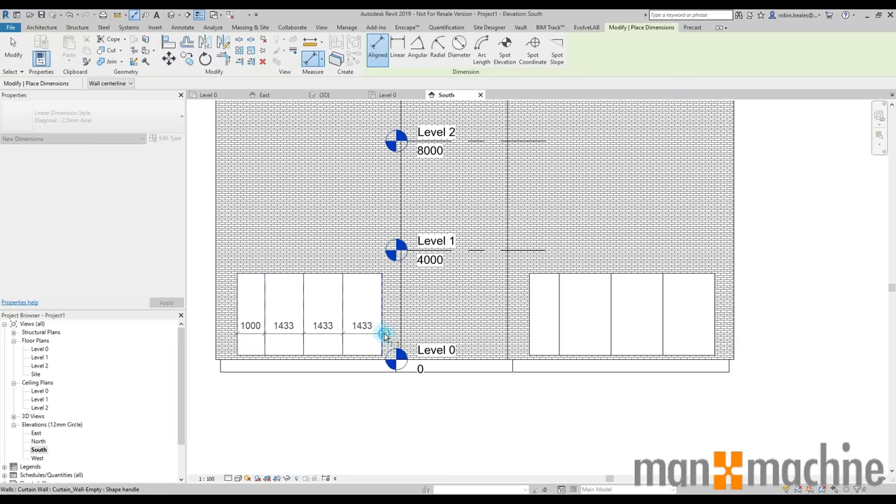
{"action": "left_click", "coordinate": [313, 409]}
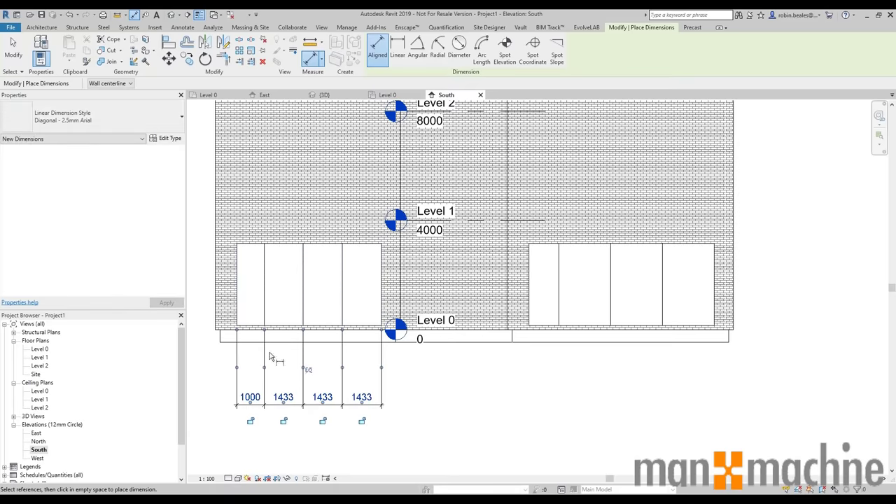
{"action": "left_click", "coordinate": [309, 371]}
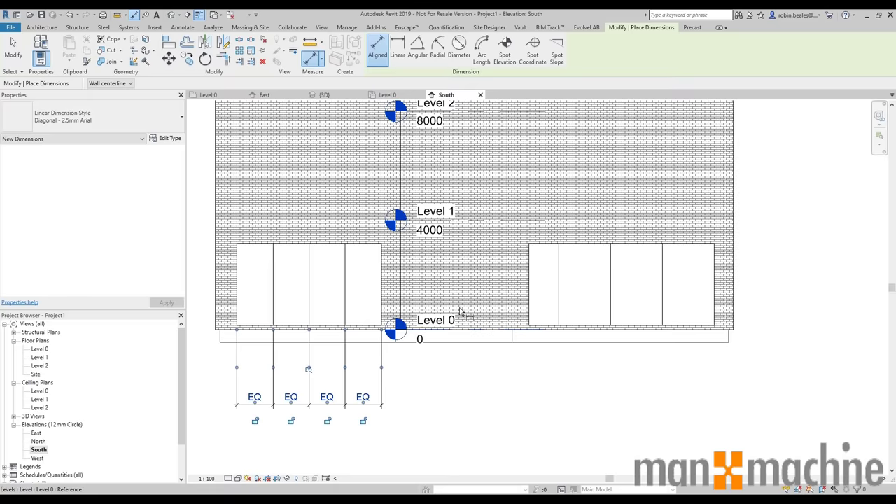
Add an aligned dimension string below the right curtain wall across its edges and grid lines, and apply the EQ constraint.
{"action": "left_click", "coordinate": [530, 300]}
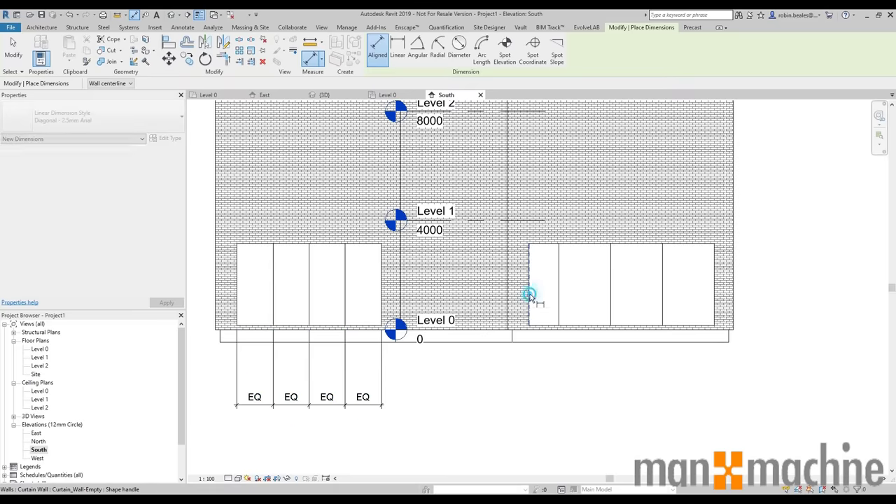
{"action": "left_click", "coordinate": [610, 304]}
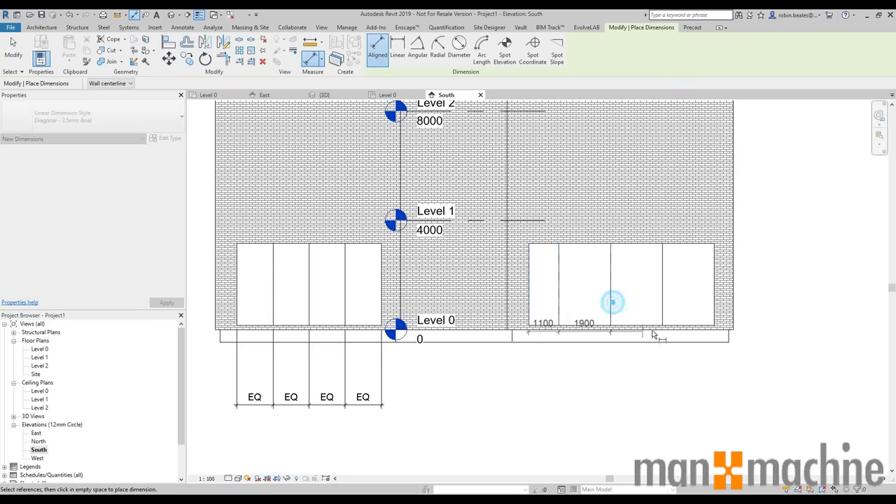
{"action": "left_click", "coordinate": [663, 307]}
{"action": "left_click", "coordinate": [716, 309]}
{"action": "left_click", "coordinate": [728, 404]}
{"action": "left_click", "coordinate": [621, 368]}
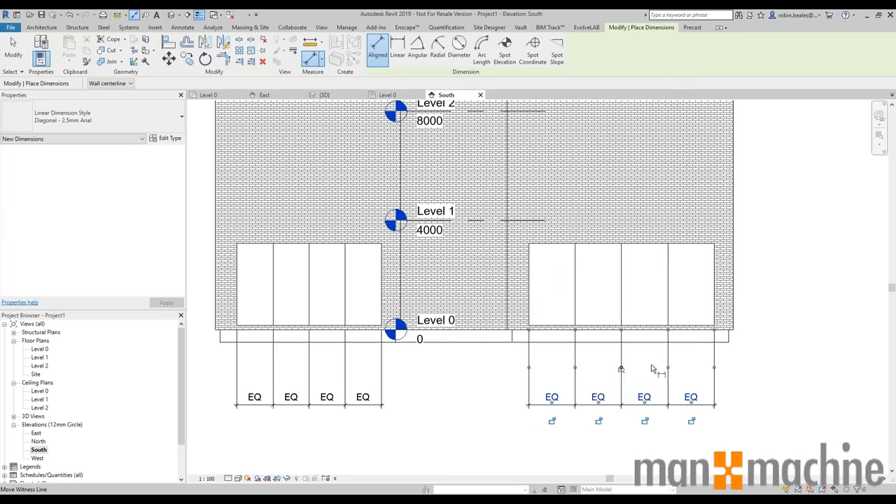
{"action": "right_click", "coordinate": [755, 238]}
{"action": "left_click", "coordinate": [771, 244]}
{"action": "right_click", "coordinate": [754, 218]}
{"action": "left_click", "coordinate": [777, 229]}
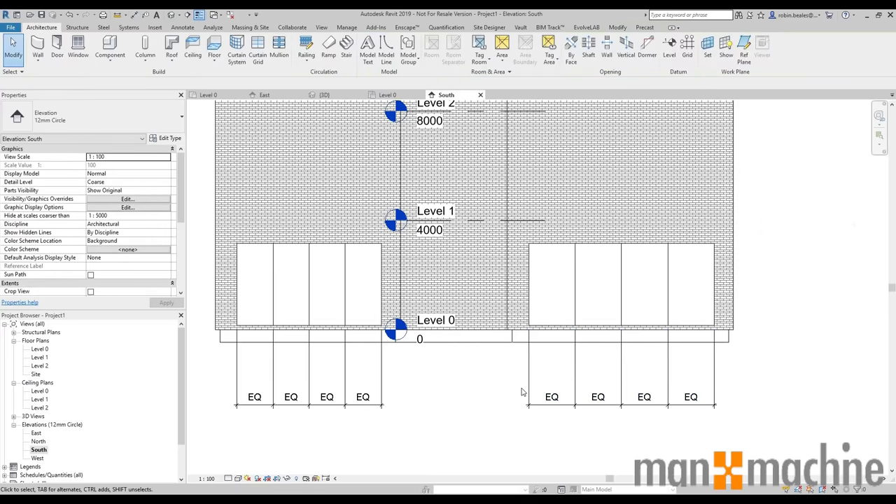
Return to the Level 0 floor plan and examine the layout of the H-shaped building.
{"action": "left_click", "coordinate": [203, 95]}
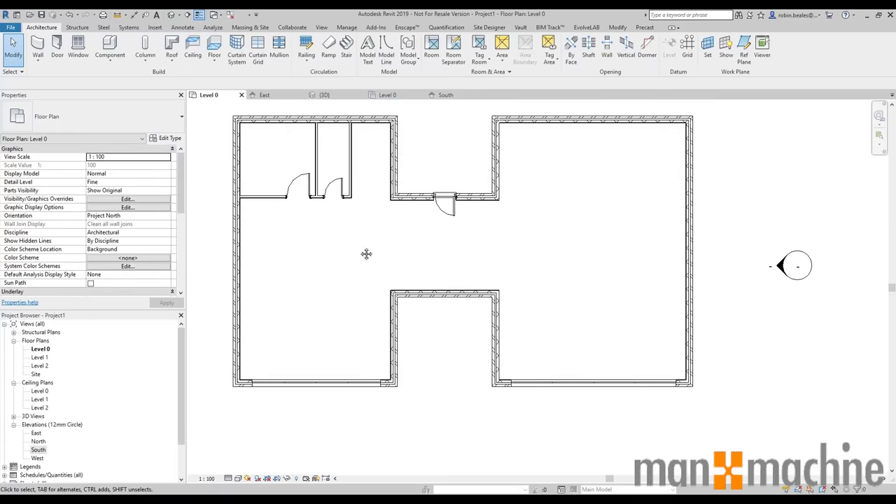
{"action": "middle_click_drag", "start_coordinate": [359, 288], "coordinate": [397, 289]}
{"action": "left_click_drag", "start_coordinate": [225, 120], "coordinate": [402, 391]}
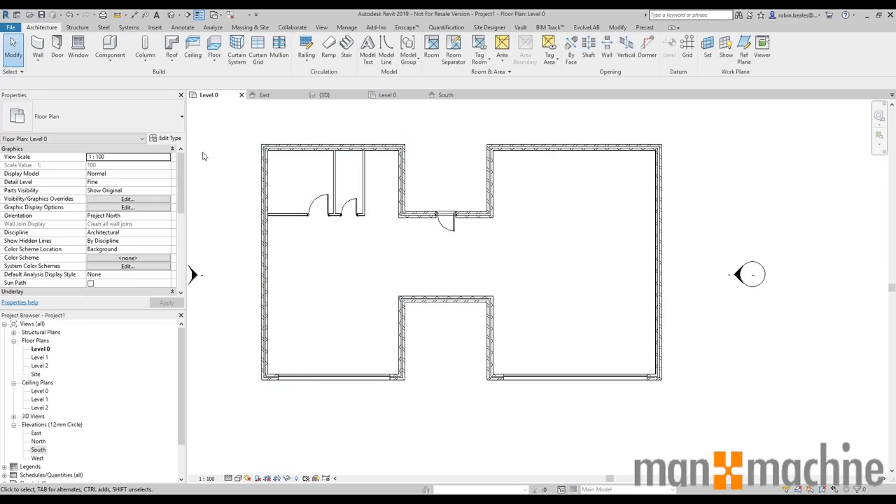
{"action": "left_click_drag", "start_coordinate": [466, 167], "coordinate": [420, 364]}
{"action": "left_click_drag", "start_coordinate": [724, 113], "coordinate": [742, 192]}
{"action": "mouse_move", "coordinate": [492, 121]}
{"action": "left_mouse_down"}
{"action": "mouse_move", "coordinate": [732, 429]}
{"action": "mouse_move", "coordinate": [572, 246]}
{"action": "mouse_move", "coordinate": [493, 126]}
{"action": "left_mouse_up"}
{"action": "mouse_move", "coordinate": [233, 125]}
{"action": "left_mouse_down"}
{"action": "mouse_move", "coordinate": [318, 258]}
{"action": "mouse_move", "coordinate": [409, 459]}
{"action": "mouse_move", "coordinate": [236, 134]}
{"action": "left_mouse_up"}
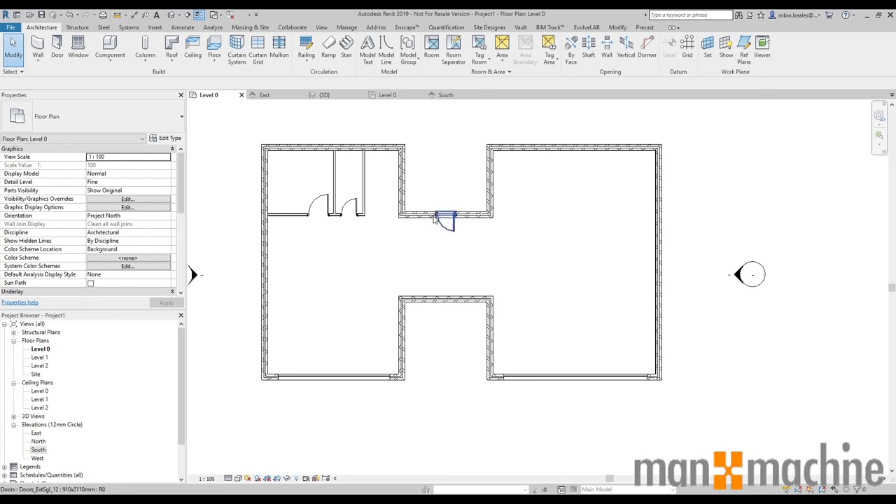
{"action": "mouse_move", "coordinate": [425, 184]}
{"action": "middle_mouse_down"}
{"action": "mouse_move", "coordinate": [457, 205]}
{"action": "mouse_move", "coordinate": [425, 178]}
{"action": "middle_mouse_up"}
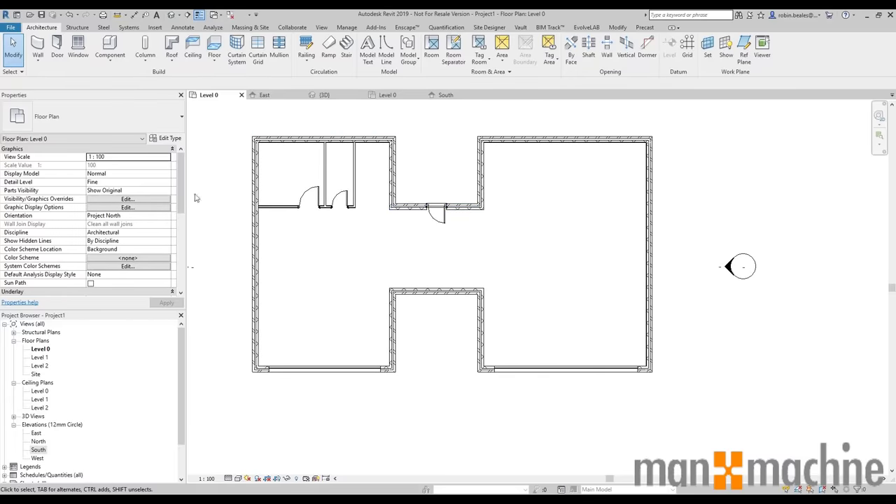
Open the Level 1 floor plan and close all inactive views.
{"action": "left_click", "coordinate": [39, 358]}
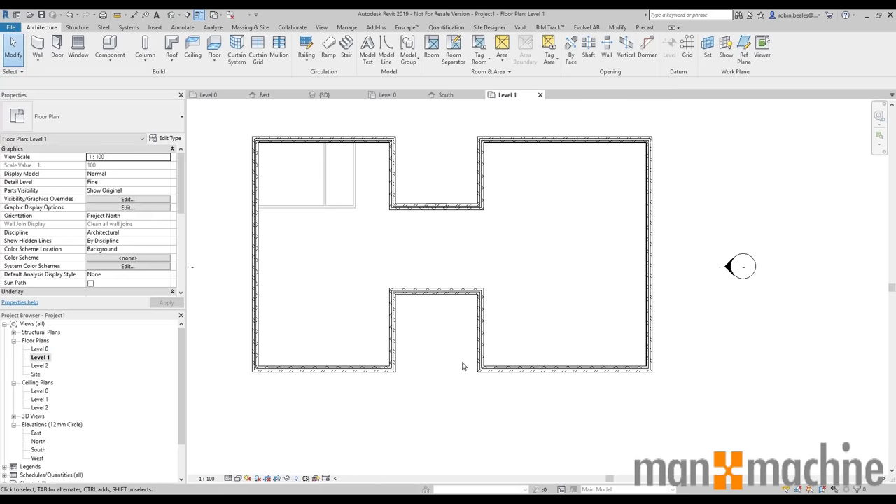
{"action": "middle_click_drag", "start_coordinate": [465, 356], "coordinate": [449, 382]}
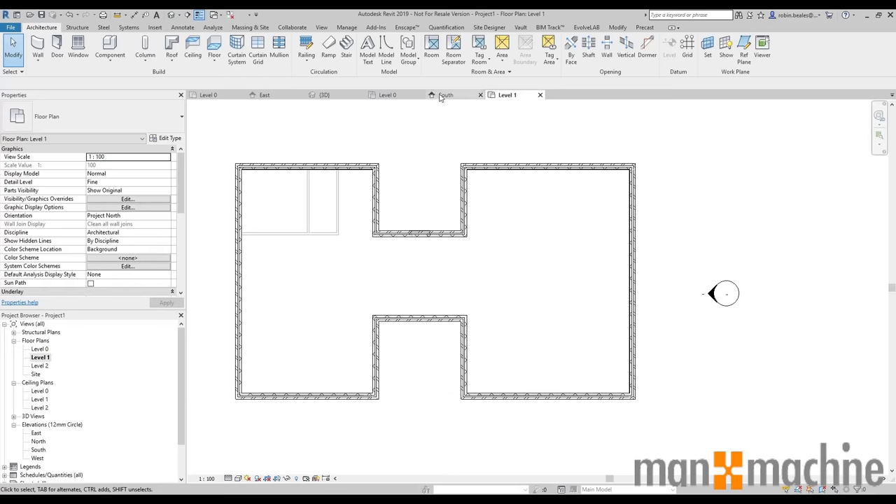
{"action": "left_click", "coordinate": [225, 14]}
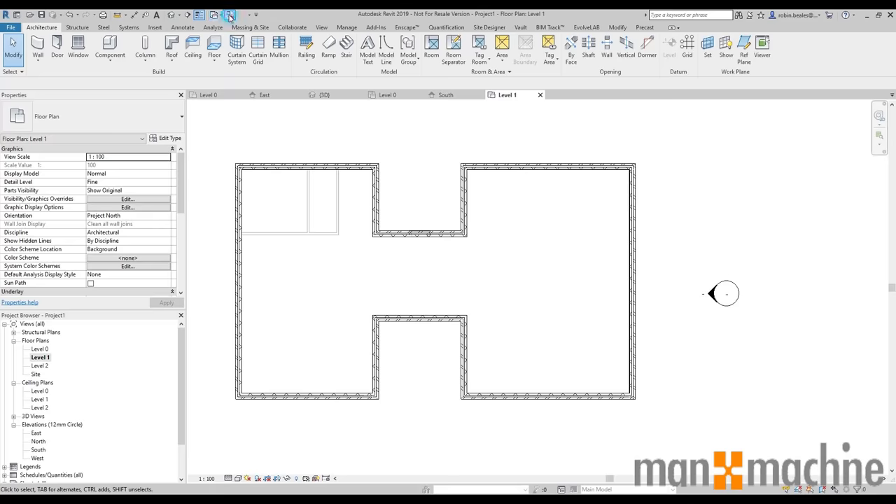
{"action": "middle_click_drag", "start_coordinate": [303, 138], "coordinate": [310, 130]}
{"action": "right_click", "coordinate": [310, 131]}
{"action": "left_click", "coordinate": [292, 132]}
Examine the entrance door and partitions from the level below that show through in the Level 1 plan.
{"action": "scroll", "coordinate": [338, 208], "scroll_direction": "up", "scroll_amount": 2}
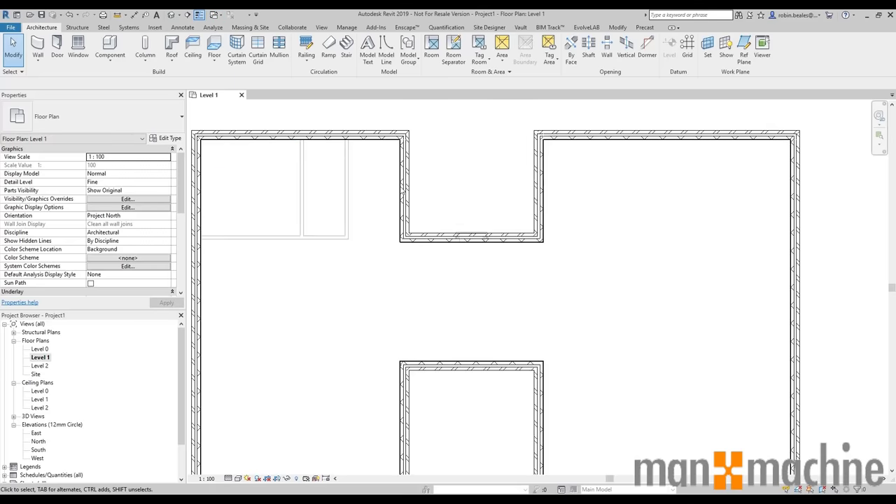
{"action": "scroll", "coordinate": [485, 255], "scroll_direction": "up", "scroll_amount": 9}
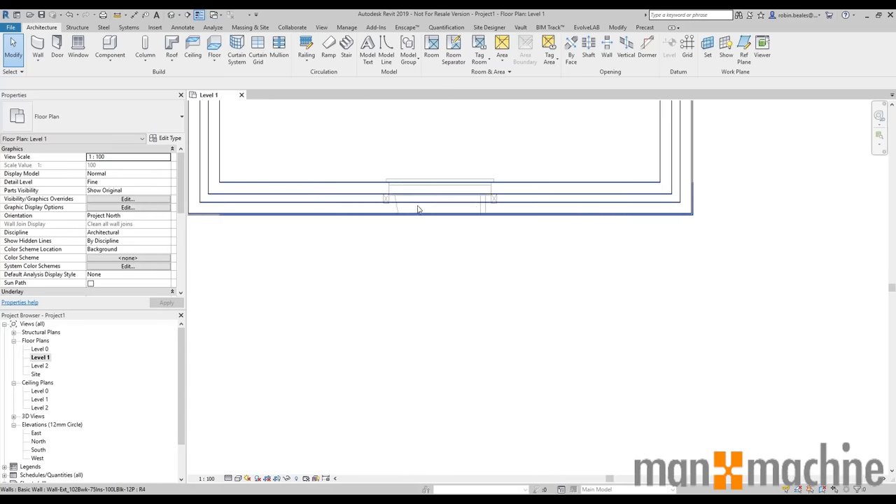
{"action": "scroll", "coordinate": [370, 264], "scroll_direction": "down", "scroll_amount": 6}
{"action": "middle_click_drag", "start_coordinate": [283, 252], "coordinate": [540, 276]}
{"action": "scroll", "coordinate": [469, 248], "scroll_direction": "up", "scroll_amount": 5}
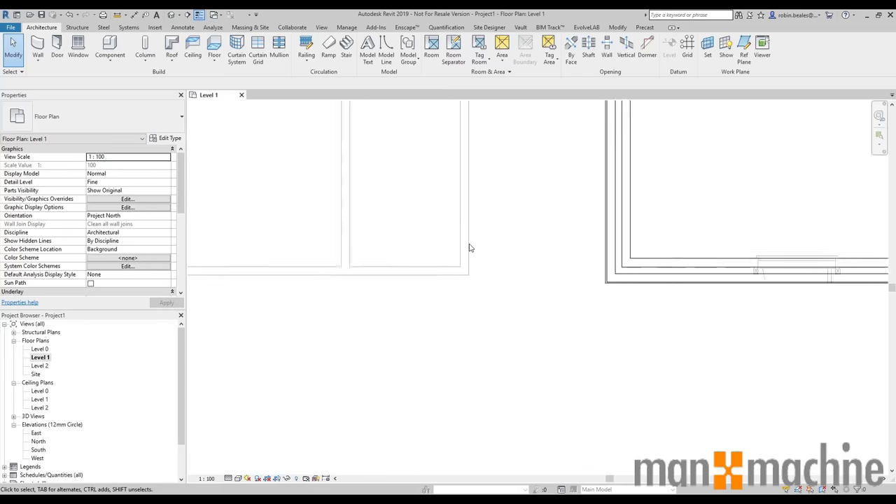
{"action": "scroll", "coordinate": [377, 287], "scroll_direction": "down", "scroll_amount": 6}
{"action": "scroll", "coordinate": [375, 292], "scroll_direction": "down", "scroll_amount": 3}
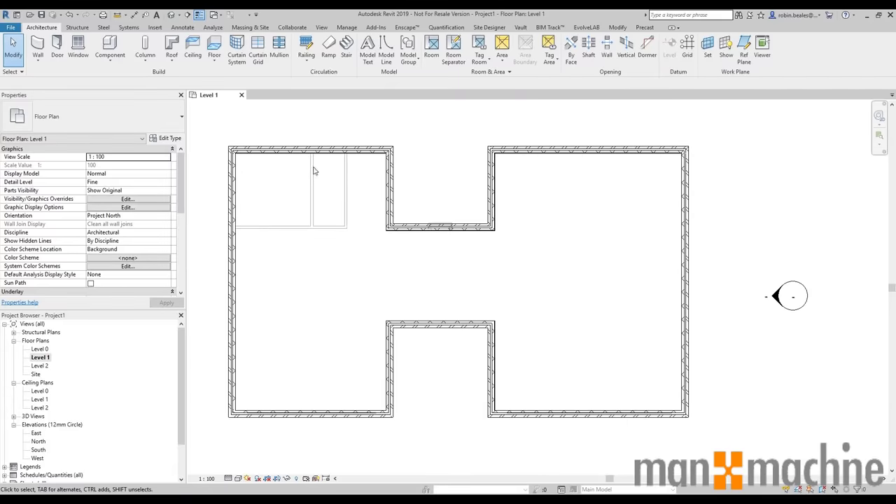
{"action": "middle_click_drag", "start_coordinate": [313, 171], "coordinate": [344, 161]}
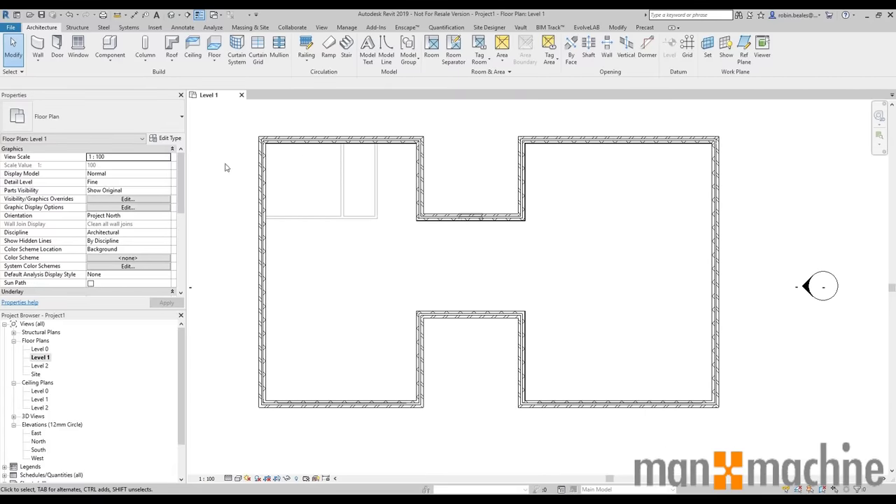
Inspect the View Range settings of the Level 1 floor plan.
{"action": "left_click_drag", "start_coordinate": [181, 187], "coordinate": [182, 222]}
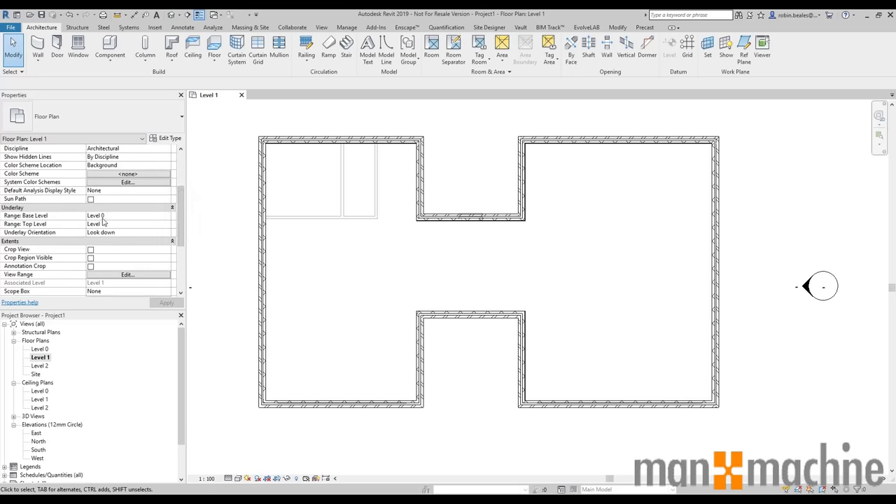
{"action": "left_click", "coordinate": [118, 276]}
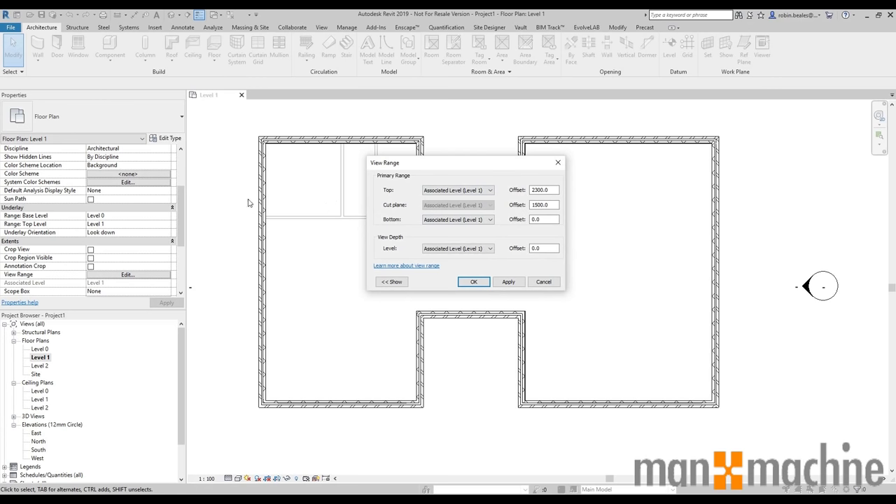
{"action": "double_click", "coordinate": [550, 189]}
{"action": "left_click", "coordinate": [509, 282]}
{"action": "left_click", "coordinate": [542, 282]}
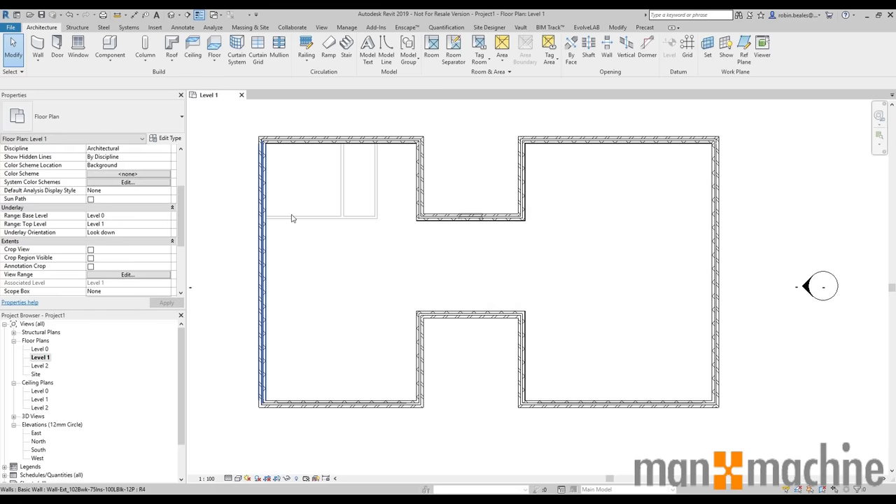
{"action": "left_click", "coordinate": [386, 176]}
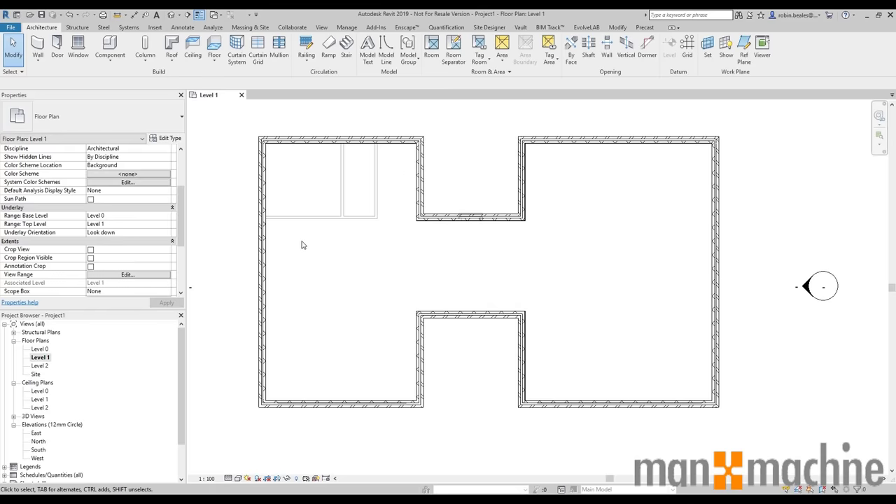
Set the underlay's base level to None for the Level 1 floor plan.
{"action": "left_click", "coordinate": [234, 215]}
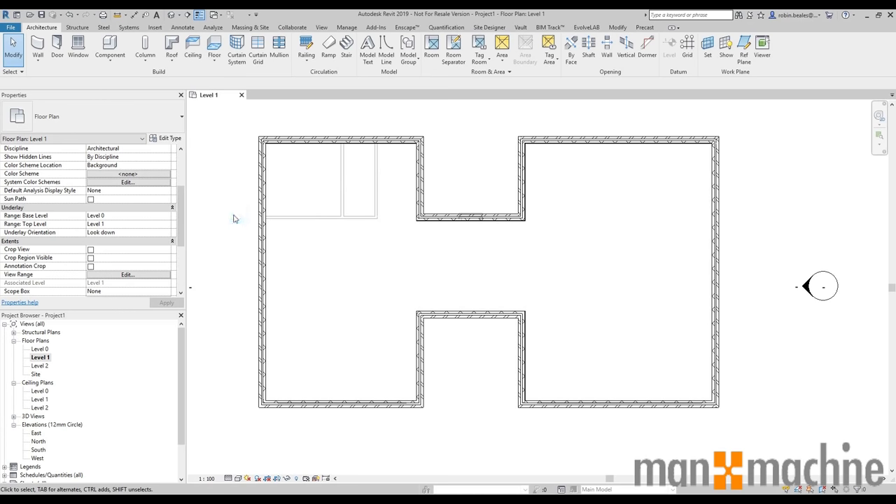
{"action": "left_click", "coordinate": [163, 217]}
{"action": "left_click", "coordinate": [166, 218]}
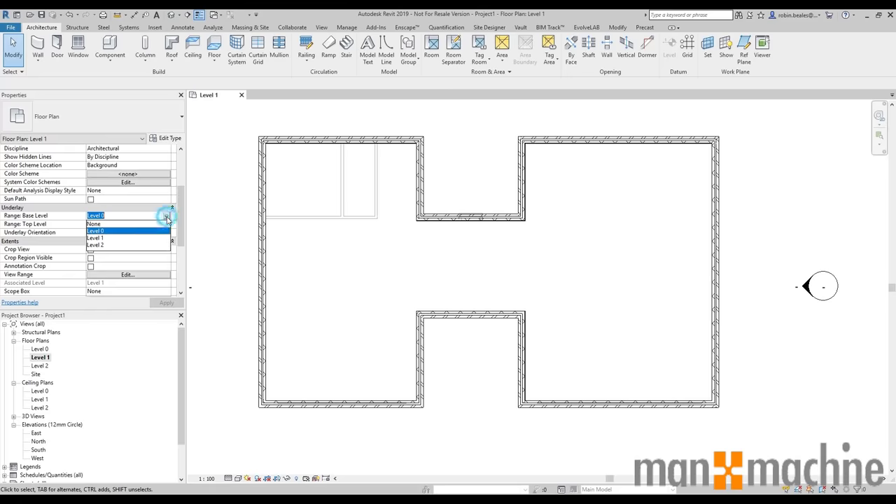
{"action": "left_click", "coordinate": [122, 224]}
{"action": "left_click", "coordinate": [167, 306]}
{"action": "left_click", "coordinate": [214, 238]}
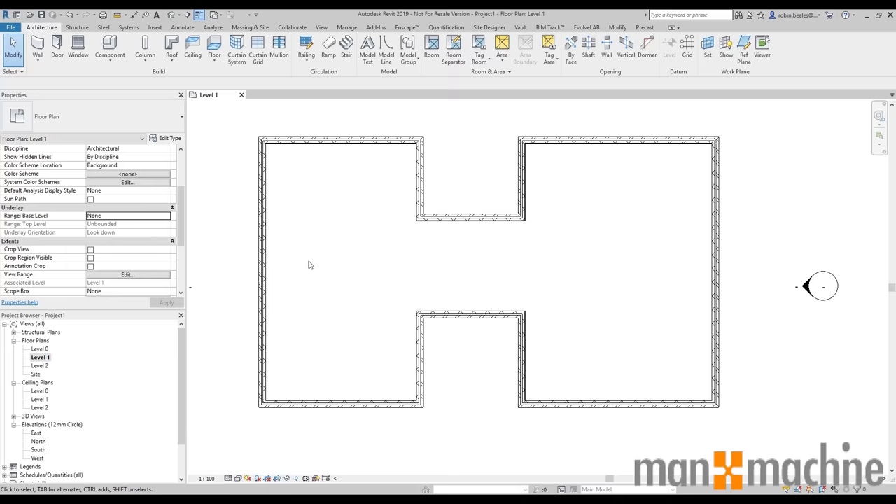
{"action": "mouse_move", "coordinate": [373, 251]}
{"action": "middle_mouse_down"}
{"action": "mouse_move", "coordinate": [362, 262]}
{"action": "mouse_move", "coordinate": [344, 248]}
{"action": "middle_mouse_up"}
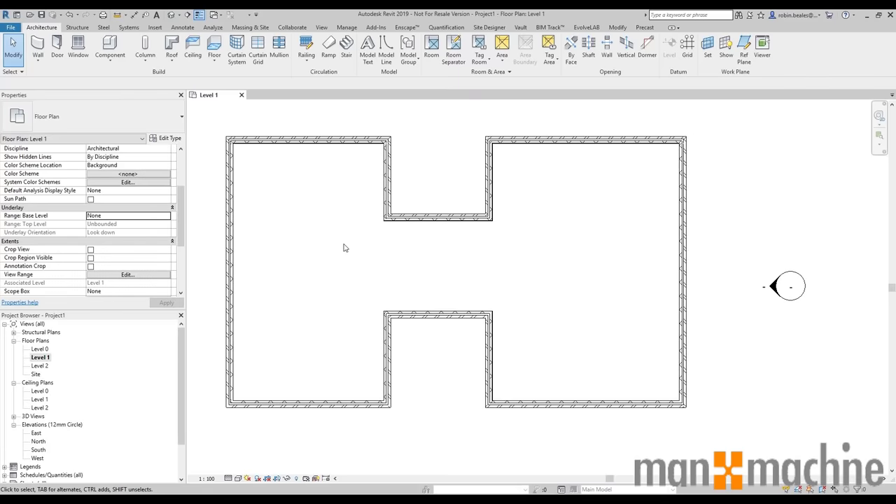
Start a floor boundary sketch on Level 1 using the floor type Floor_Timber_22Cbd-225Joist.
{"action": "left_click", "coordinate": [213, 50]}
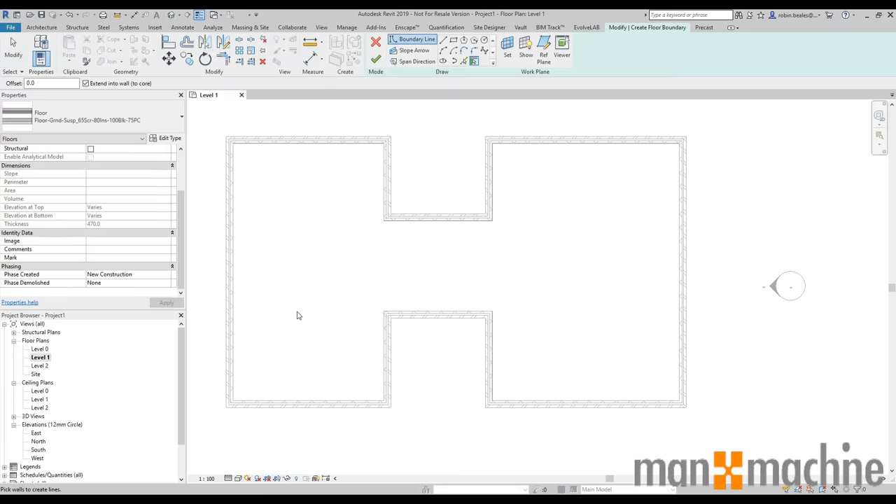
{"action": "left_click", "coordinate": [104, 127]}
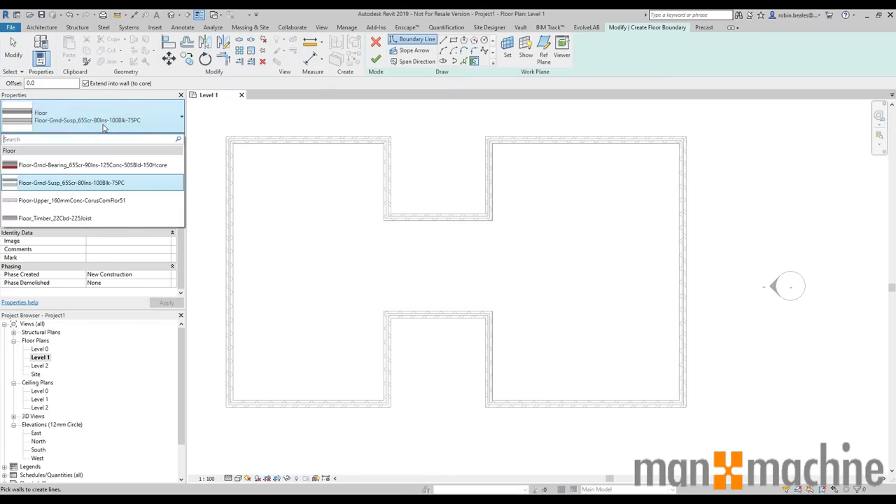
{"action": "left_click", "coordinate": [70, 217]}
{"action": "middle_click_drag", "start_coordinate": [442, 184], "coordinate": [302, 184]}
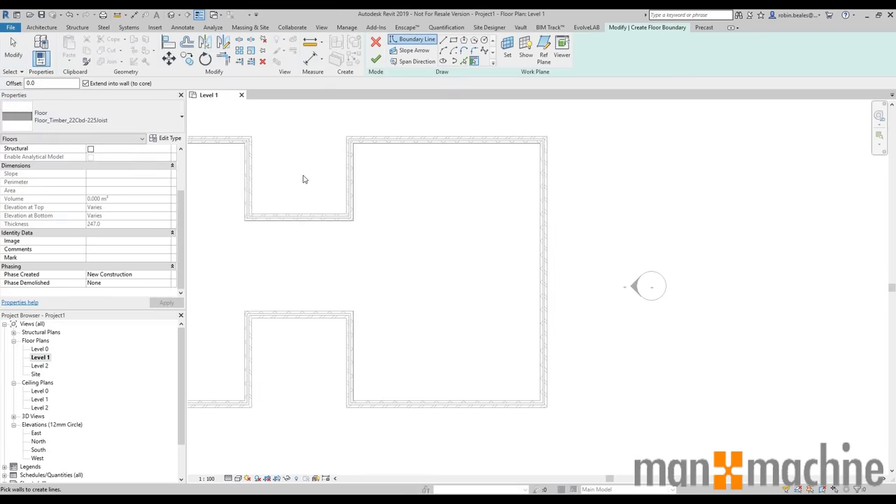
Create floor boundary lines from the right wing's north, east, south and lower west walls.
{"action": "left_click", "coordinate": [469, 140]}
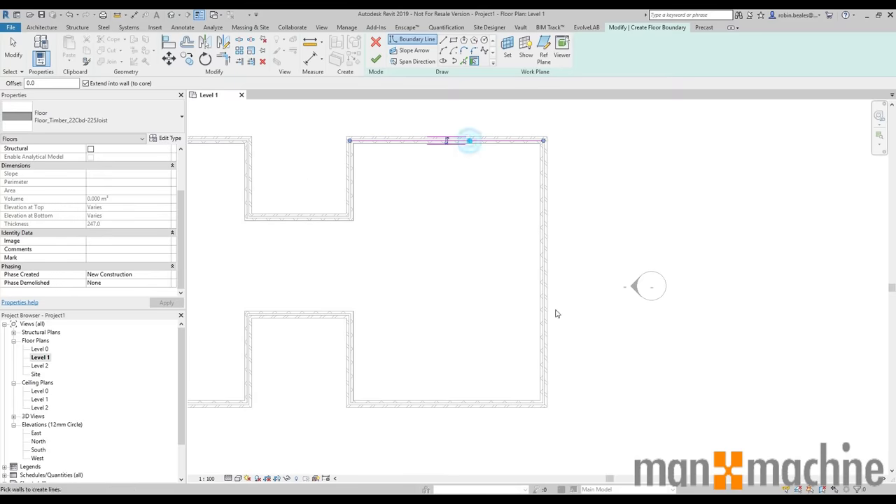
{"action": "left_click", "coordinate": [543, 290]}
{"action": "left_click", "coordinate": [448, 405]}
{"action": "left_click", "coordinate": [351, 330]}
{"action": "right_click", "coordinate": [421, 198]}
{"action": "left_click", "coordinate": [461, 204]}
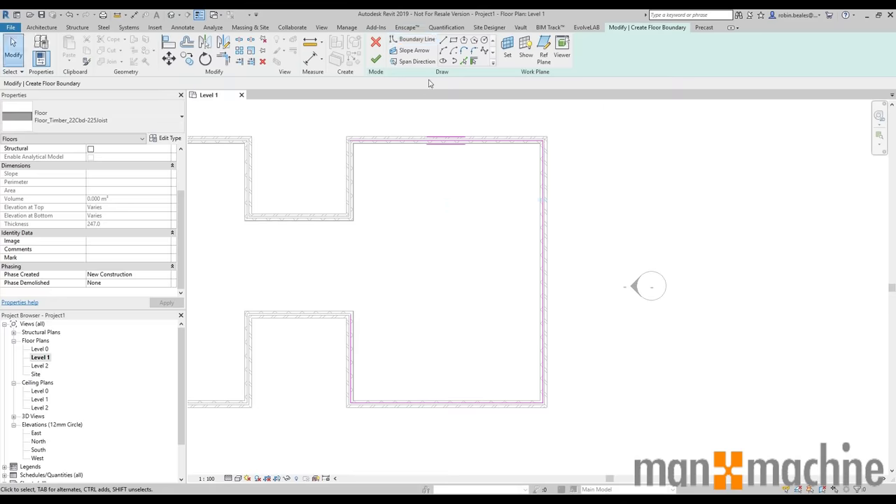
Trim the north and west boundary lines to a corner, closing the floor sketch around the right wing.
{"action": "left_click", "coordinate": [223, 59]}
{"action": "left_click", "coordinate": [368, 141]}
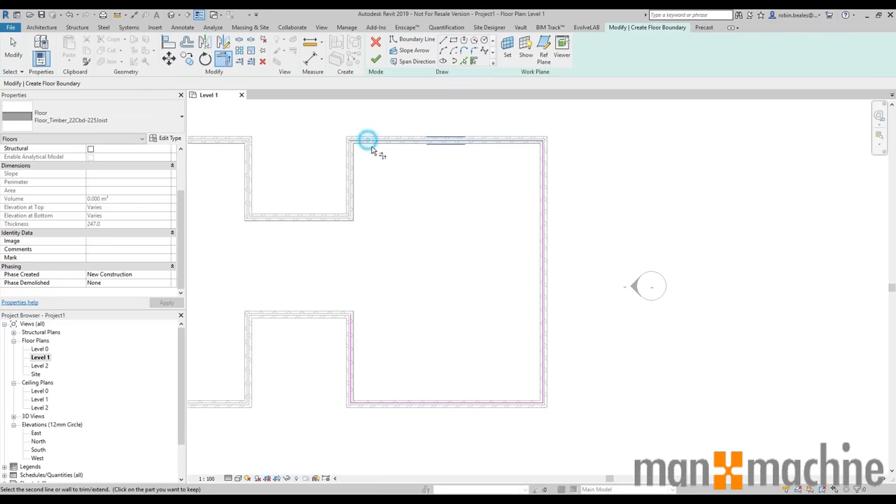
{"action": "left_click", "coordinate": [351, 335]}
{"action": "right_click", "coordinate": [305, 131]}
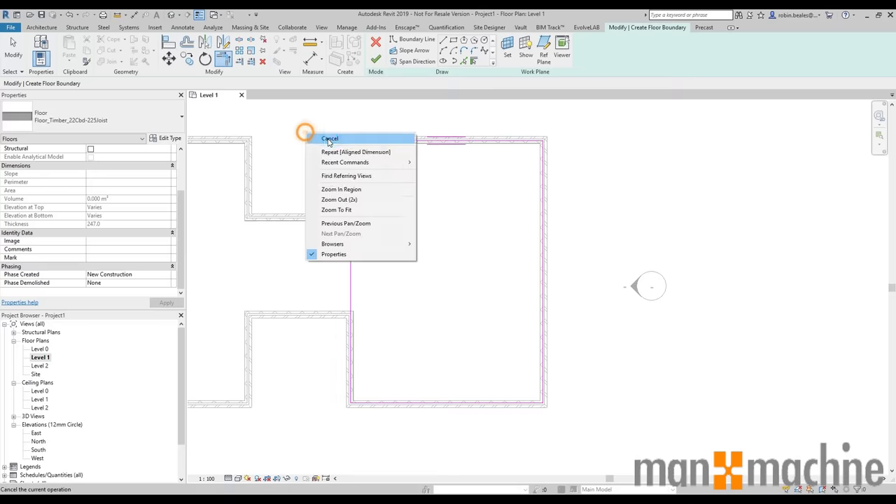
{"action": "left_click", "coordinate": [329, 139]}
Flip the floor boundary to the other face of the wall core and check its corners.
{"action": "left_click", "coordinate": [447, 404]}
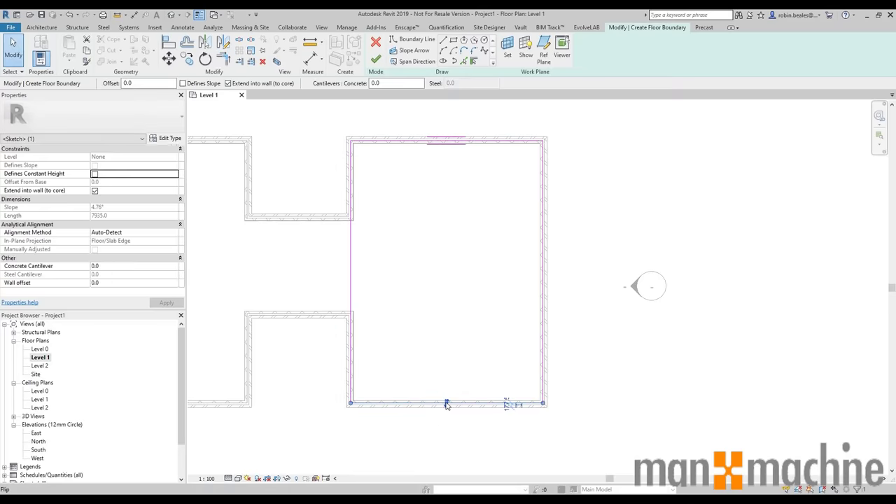
{"action": "scroll", "coordinate": [352, 182], "scroll_direction": "up", "scroll_amount": 5}
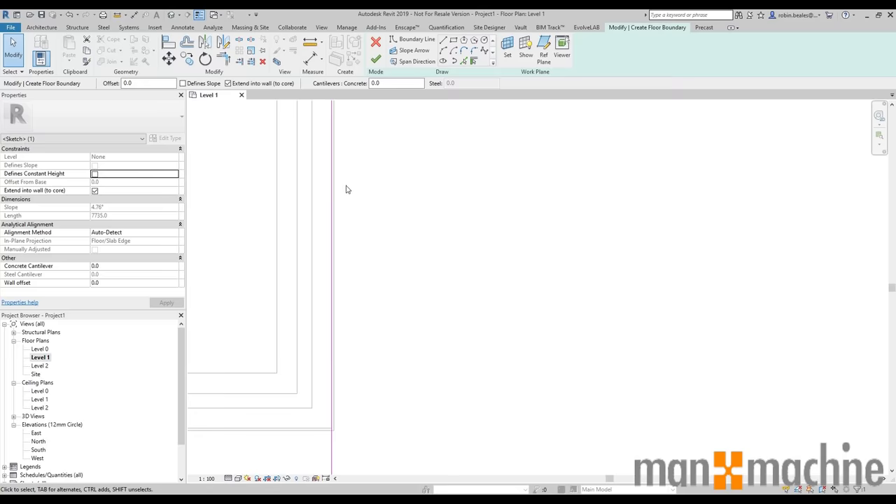
{"action": "left_click", "coordinate": [343, 198]}
{"action": "scroll", "coordinate": [336, 210], "scroll_direction": "down", "scroll_amount": 5}
{"action": "scroll", "coordinate": [477, 195], "scroll_direction": "up", "scroll_amount": 6}
{"action": "scroll", "coordinate": [500, 189], "scroll_direction": "down", "scroll_amount": 7}
{"action": "scroll", "coordinate": [457, 212], "scroll_direction": "up", "scroll_amount": 1}
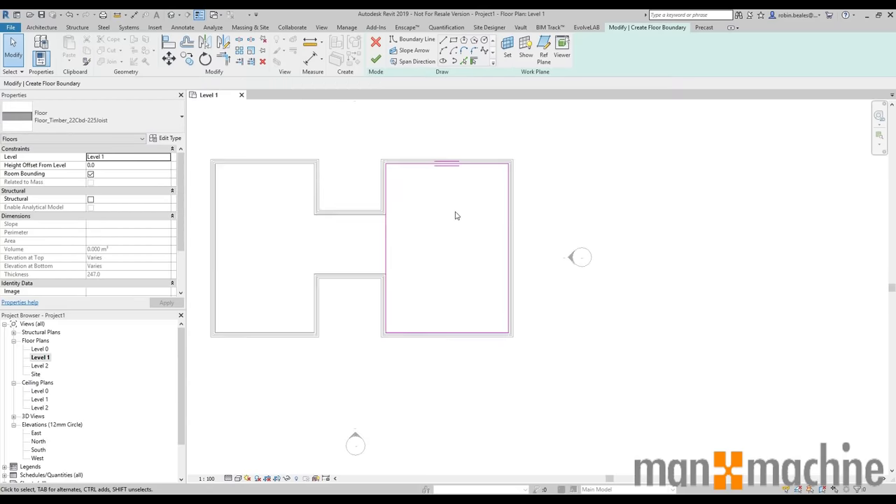
Finish the right wing's floor sketch on Level 1 and cut the overlapping volume out of the walls.
{"action": "left_click", "coordinate": [130, 155]}
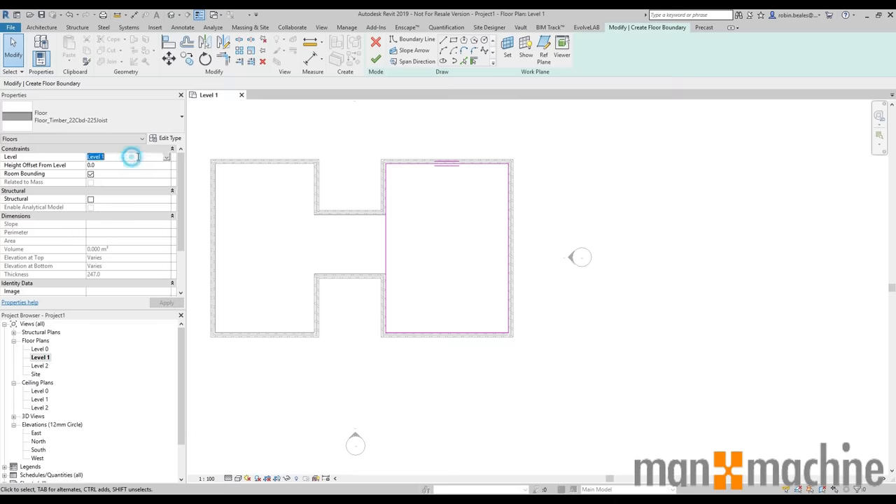
{"action": "left_click", "coordinate": [330, 134]}
{"action": "mouse_move", "coordinate": [371, 112]}
{"action": "left_mouse_down"}
{"action": "mouse_move", "coordinate": [538, 391]}
{"action": "mouse_move", "coordinate": [330, 146]}
{"action": "left_mouse_up"}
{"action": "middle_click_drag", "start_coordinate": [354, 168], "coordinate": [365, 185]}
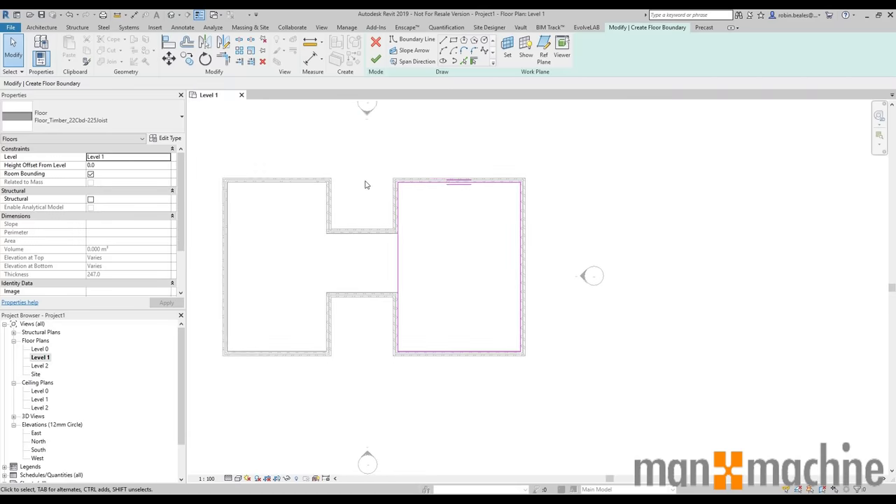
{"action": "left_click", "coordinate": [376, 60]}
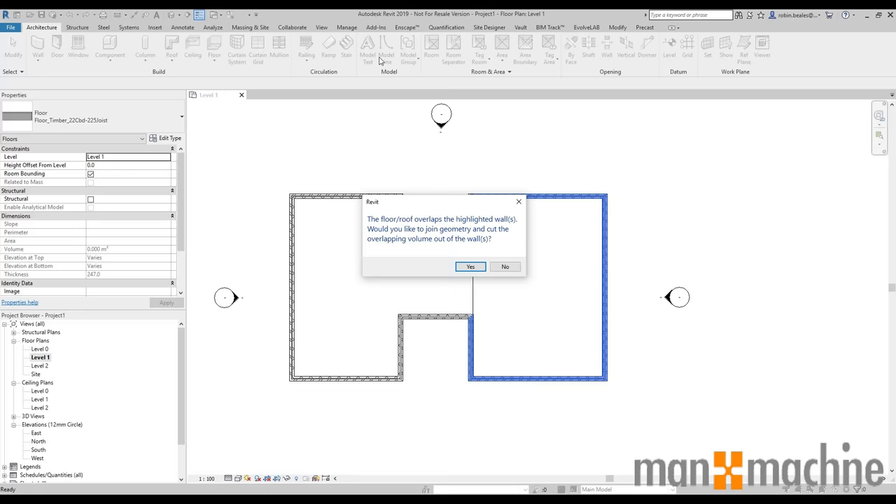
{"action": "left_click", "coordinate": [470, 267]}
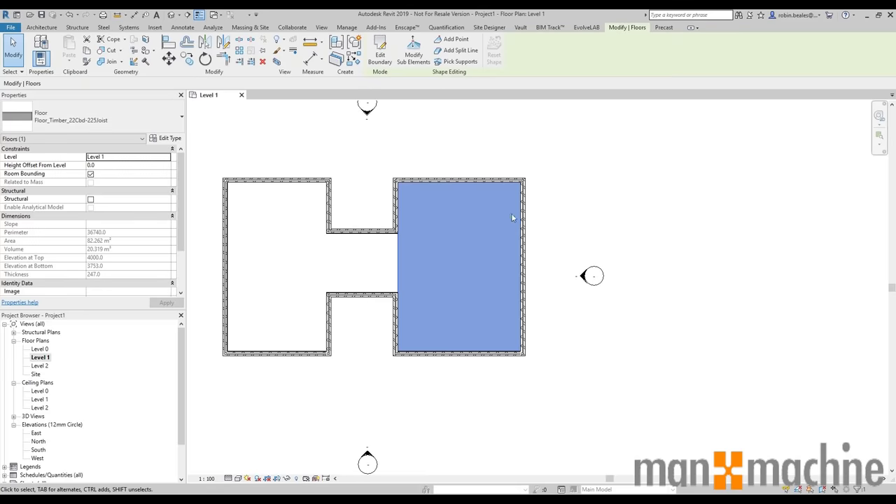
{"action": "left_click", "coordinate": [473, 153]}
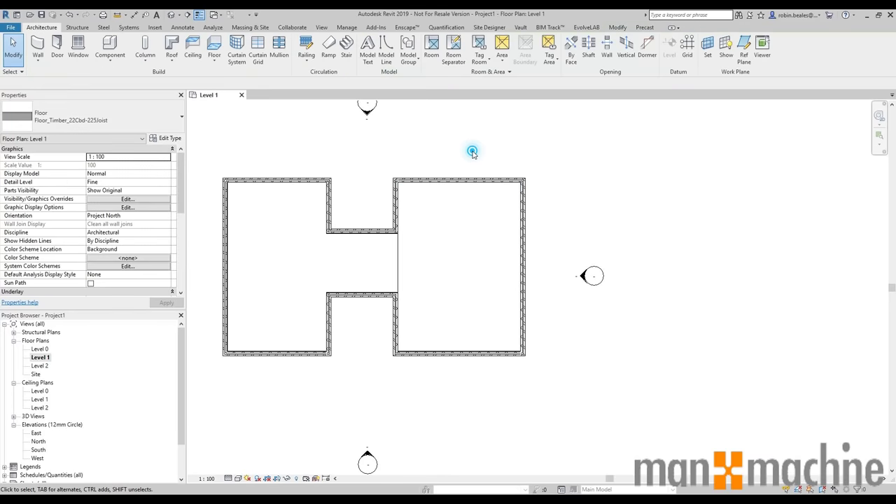
Create a short building section through the right wing's north wall and open the section view.
{"action": "left_click", "coordinate": [185, 14]}
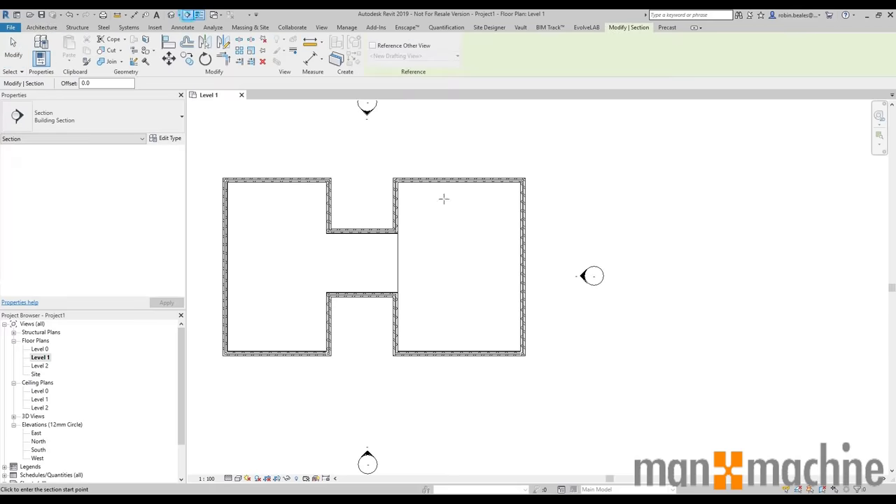
{"action": "left_click", "coordinate": [459, 149]}
{"action": "left_click", "coordinate": [459, 208]}
{"action": "key", "text": "Escape"}
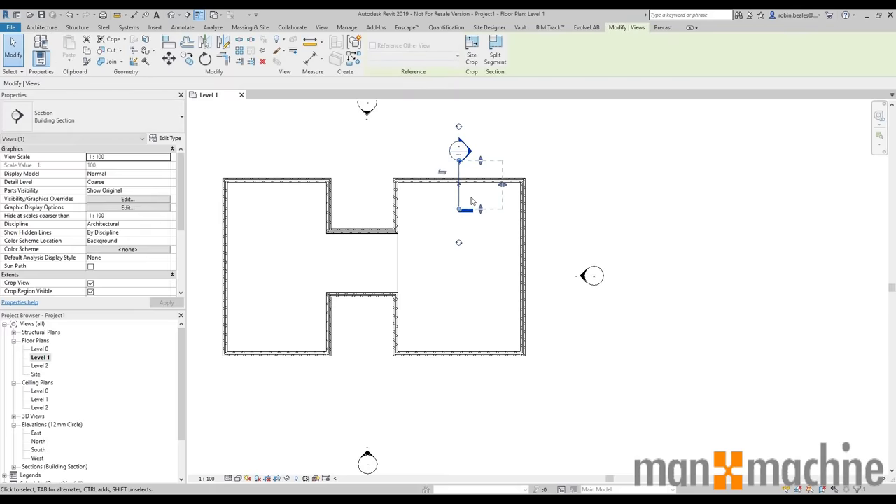
{"action": "key", "text": "Escape"}
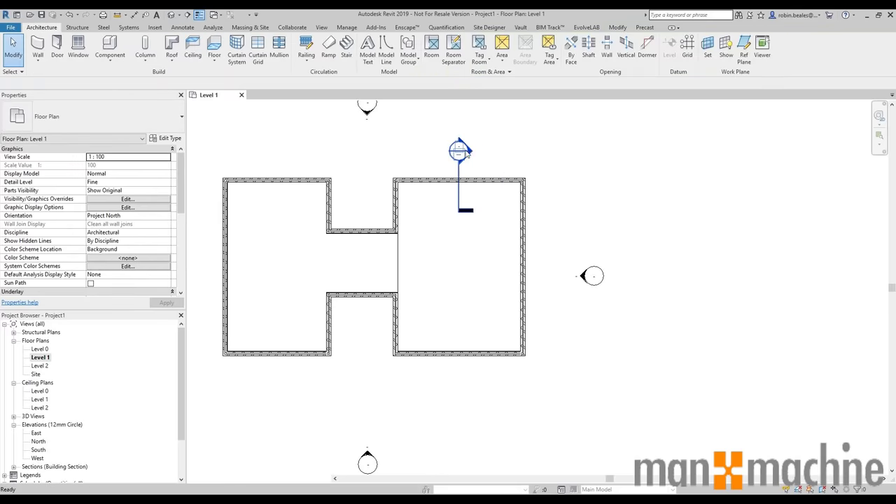
{"action": "double_click", "coordinate": [467, 153]}
Show the section in finer detail and examine how the timber floor layers meet the exterior wall core.
{"action": "scroll", "coordinate": [566, 344], "scroll_direction": "up", "scroll_amount": 3}
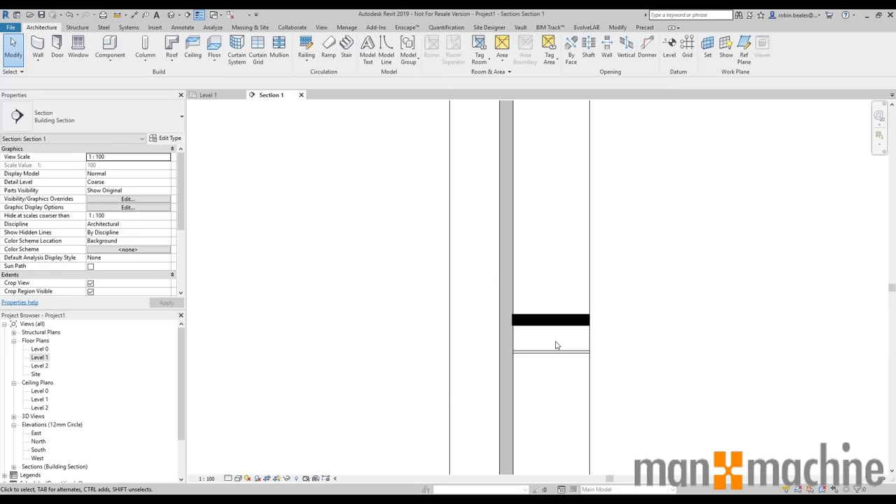
{"action": "left_click", "coordinate": [228, 479]}
{"action": "left_click", "coordinate": [242, 468]}
{"action": "scroll", "coordinate": [476, 350], "scroll_direction": "up", "scroll_amount": 3}
{"action": "left_click", "coordinate": [452, 209]}
{"action": "scroll", "coordinate": [454, 210], "scroll_direction": "up", "scroll_amount": 3}
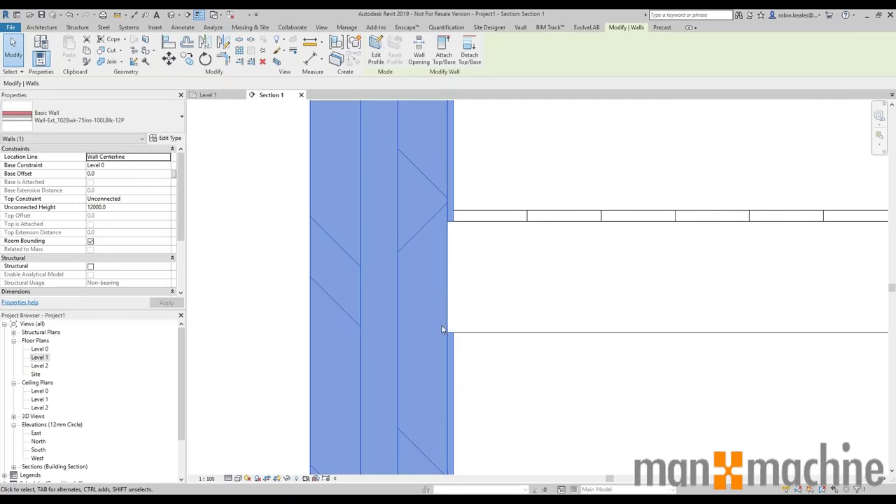
{"action": "left_click", "coordinate": [493, 176]}
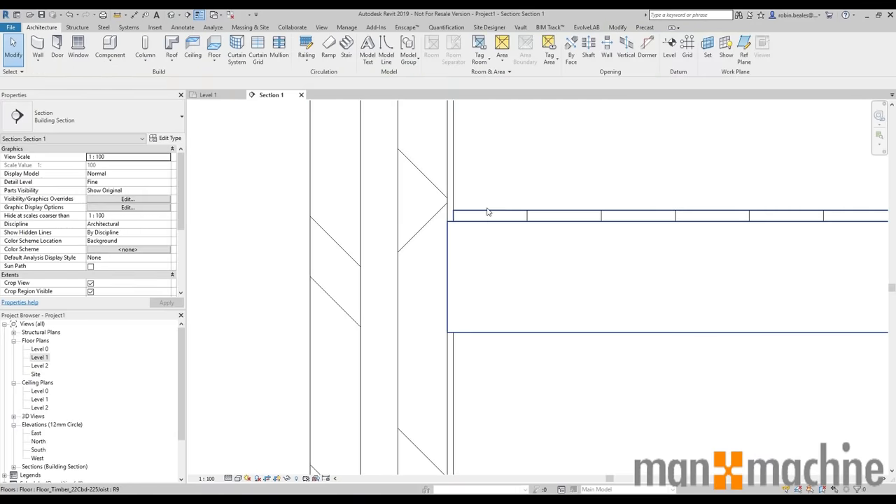
{"action": "left_click", "coordinate": [489, 212]}
{"action": "left_click", "coordinate": [470, 186]}
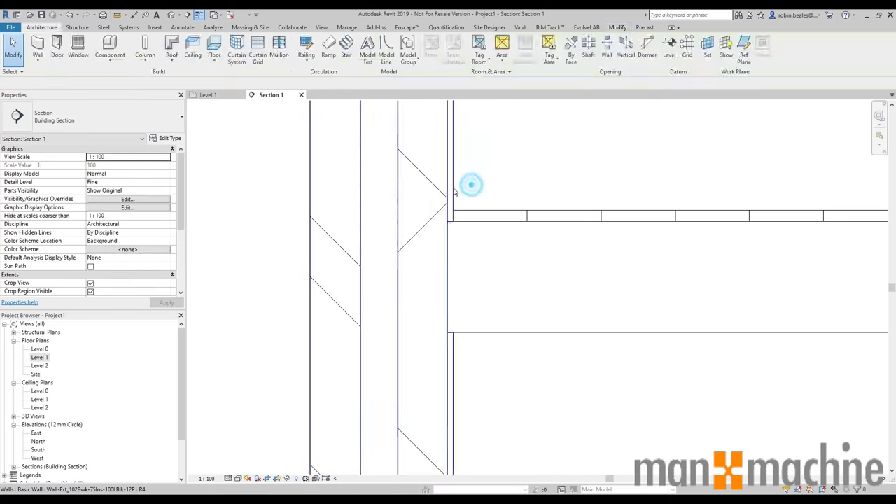
{"action": "left_click", "coordinate": [455, 192]}
{"action": "left_click", "coordinate": [491, 176]}
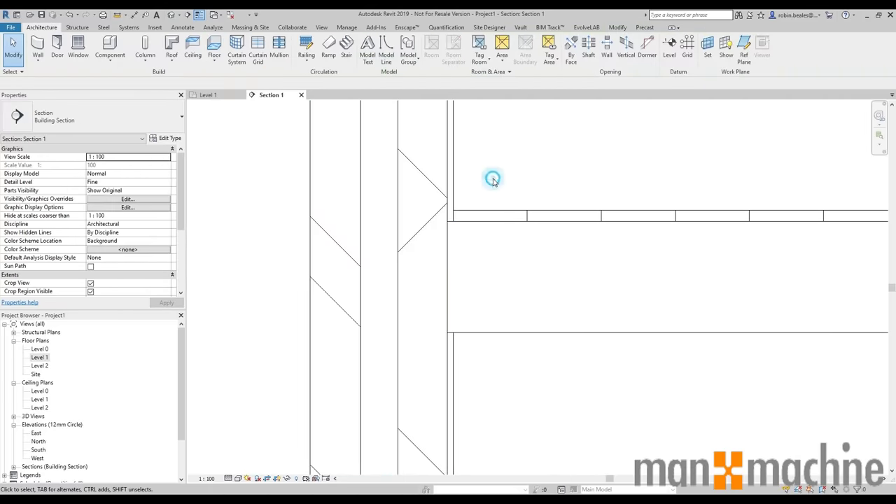
{"action": "scroll", "coordinate": [490, 176], "scroll_direction": "down", "scroll_amount": 3}
Close the section view and delete its section marker from the Level 1 plan.
{"action": "left_click", "coordinate": [301, 95]}
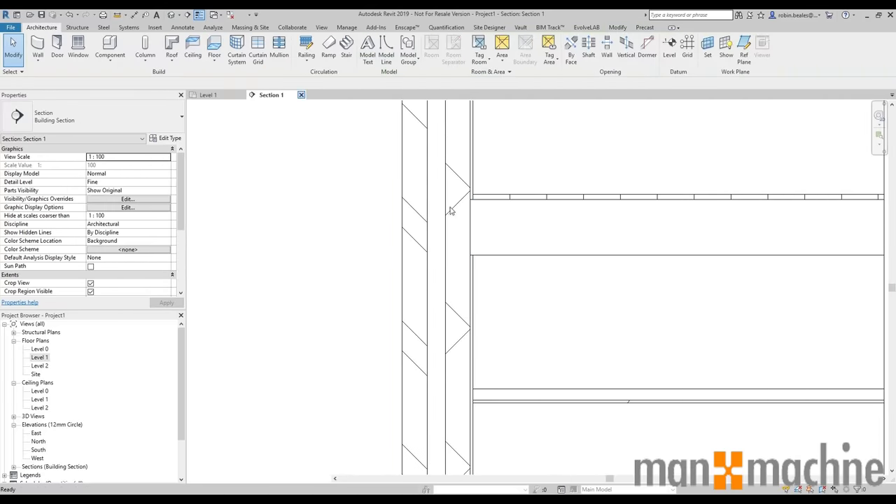
{"action": "left_click", "coordinate": [460, 169]}
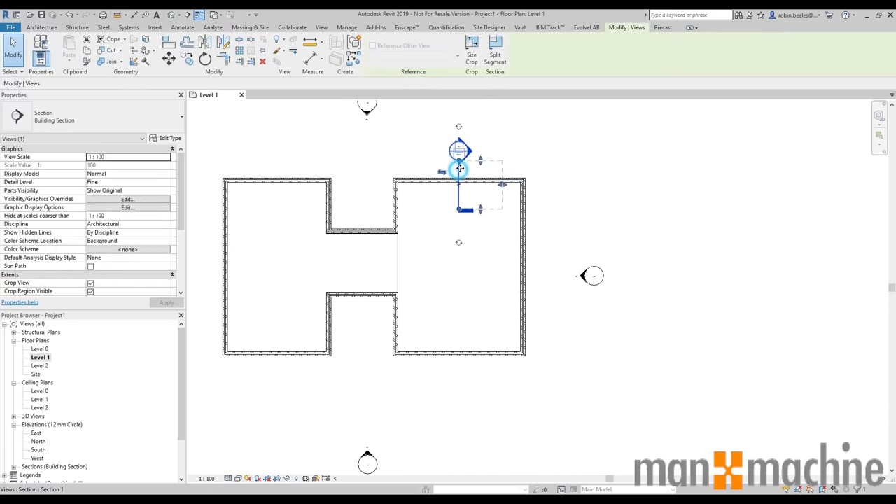
{"action": "key", "text": "Delete"}
{"action": "left_click", "coordinate": [480, 287]}
Start another Level 1 floor and create boundary lines from the left wing's west, north, upper east and south walls.
{"action": "middle_click_drag", "start_coordinate": [424, 261], "coordinate": [481, 274]}
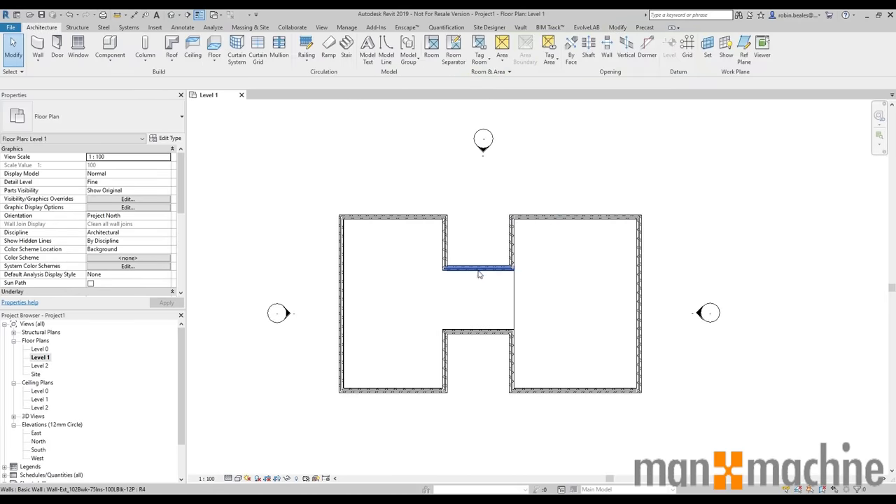
{"action": "left_click", "coordinate": [215, 46]}
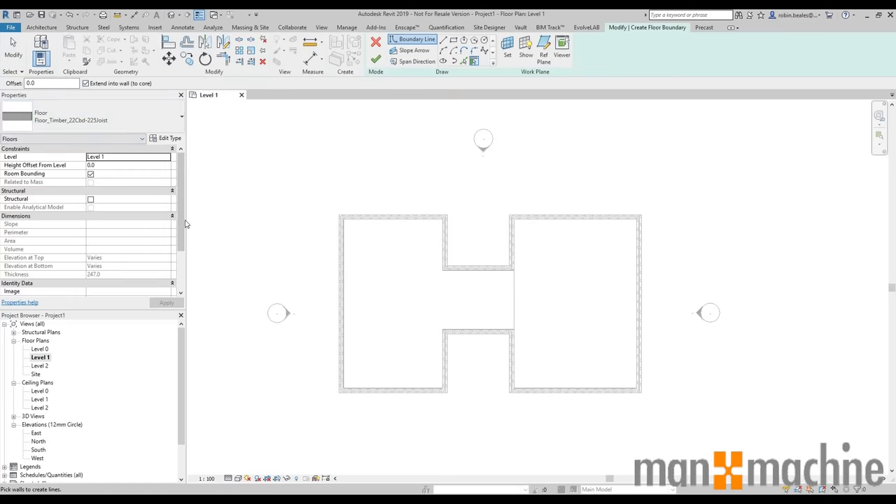
{"action": "left_click", "coordinate": [341, 252]}
{"action": "left_click", "coordinate": [353, 218]}
{"action": "left_click", "coordinate": [444, 242]}
{"action": "left_click", "coordinate": [404, 387]}
{"action": "right_click", "coordinate": [296, 260]}
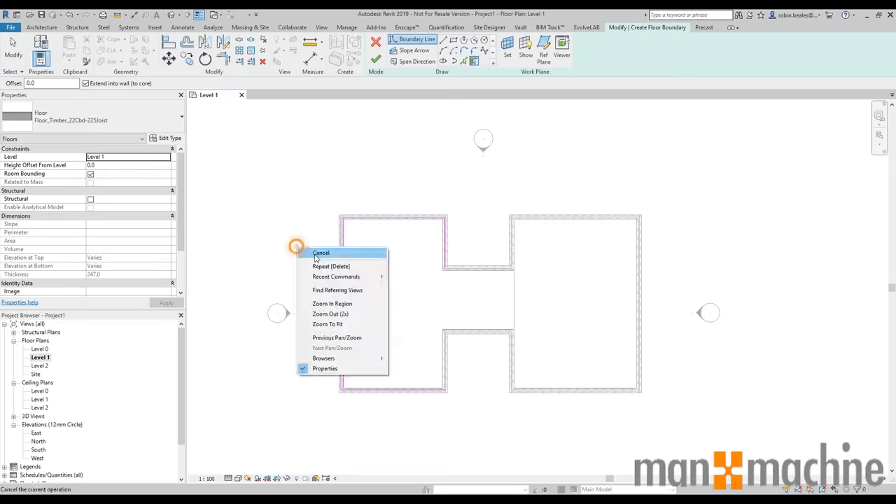
{"action": "left_click", "coordinate": [300, 249]}
Trim the east and south boundary lines to a corner, closing the floor sketch around the left wing.
{"action": "left_click", "coordinate": [223, 59]}
{"action": "left_click", "coordinate": [445, 250]}
{"action": "left_click", "coordinate": [434, 391]}
{"action": "right_click", "coordinate": [262, 224]}
{"action": "left_click", "coordinate": [290, 229]}
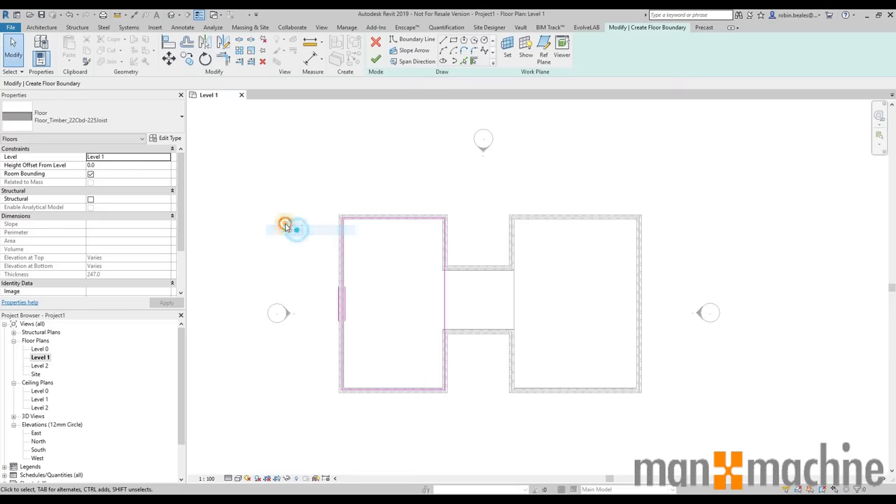
Flip the left wing's floor boundary to the inner face of the wall core.
{"action": "left_click", "coordinate": [343, 275]}
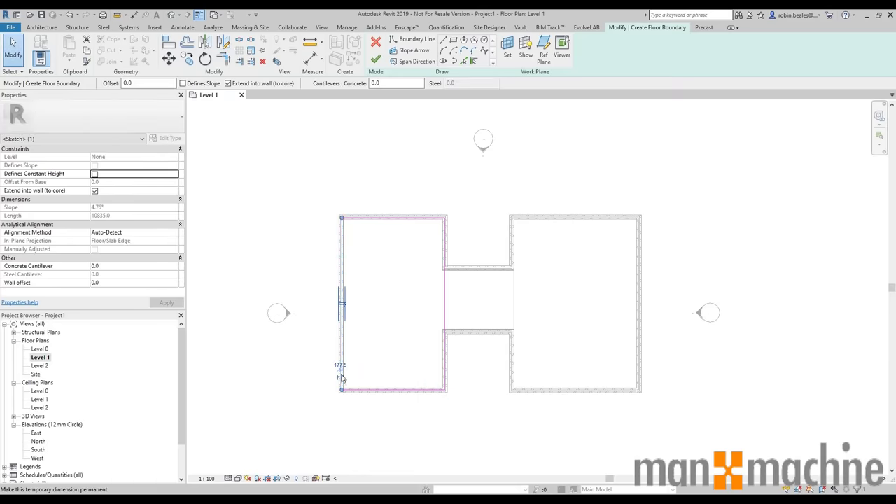
{"action": "scroll", "coordinate": [342, 302], "scroll_direction": "up", "scroll_amount": 3}
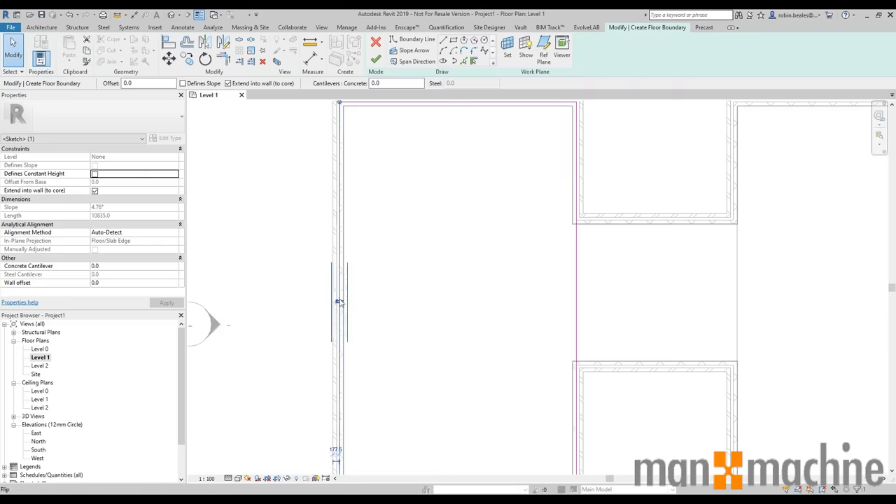
{"action": "left_click", "coordinate": [306, 286]}
{"action": "scroll", "coordinate": [550, 364], "scroll_direction": "down", "scroll_amount": 4}
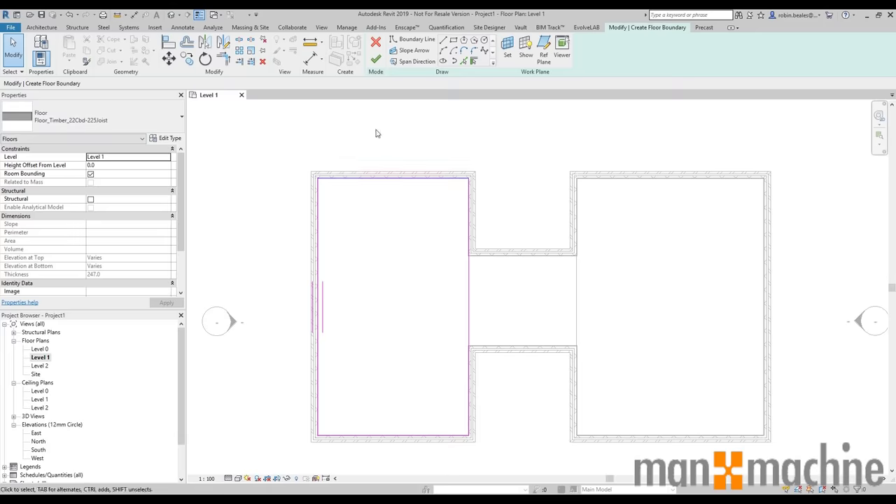
Finish the left wing's floor and cut its overlapping volume out of the walls.
{"action": "left_click", "coordinate": [376, 60]}
{"action": "left_click", "coordinate": [471, 261]}
{"action": "left_click", "coordinate": [471, 266]}
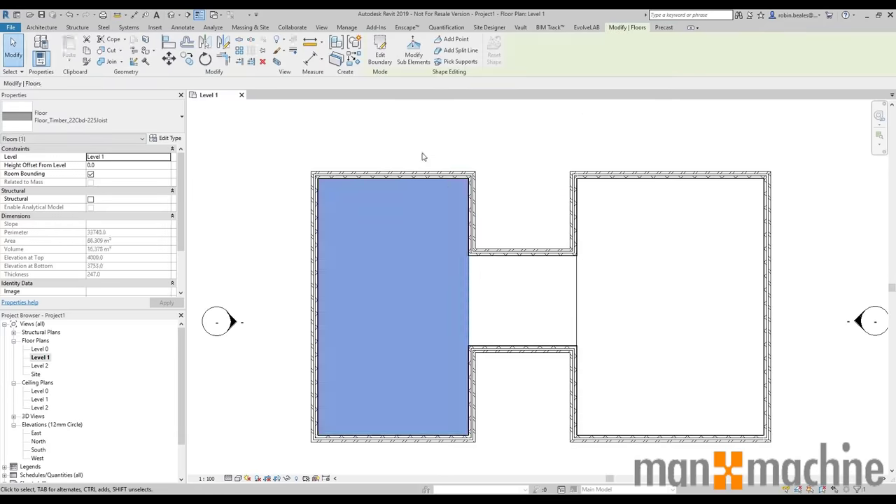
{"action": "left_click", "coordinate": [405, 121]}
In the 3D view, set the top constraint of the two connecting walls between the wings to Up to level: Level 1.
{"action": "left_click", "coordinate": [170, 15]}
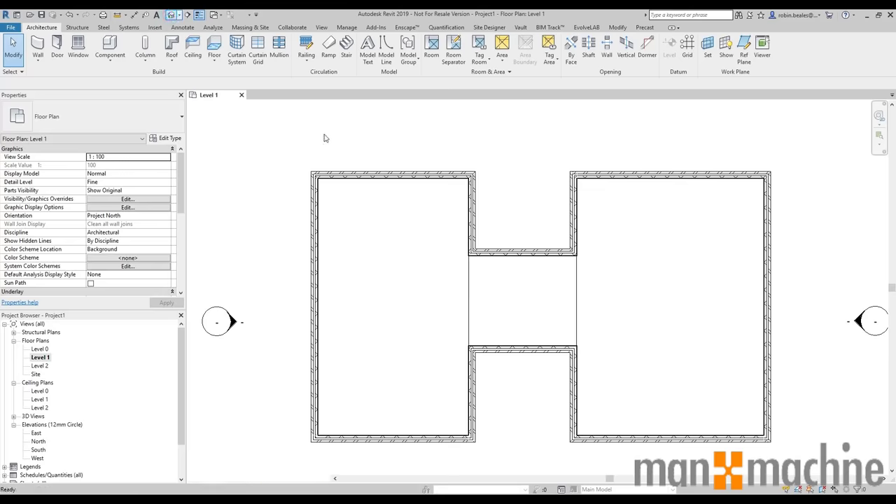
{"action": "middle_click_drag", "start_coordinate": [575, 253], "coordinate": [494, 98], "text": "shift"}
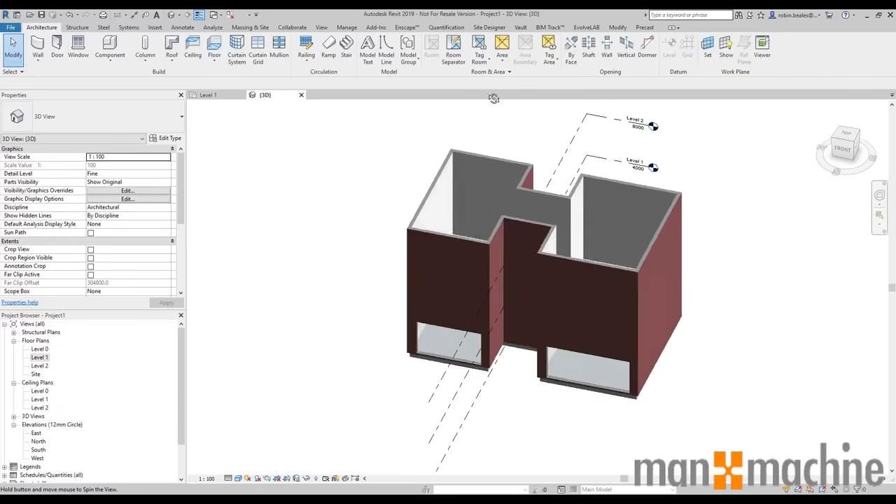
{"action": "left_click", "coordinate": [521, 220]}
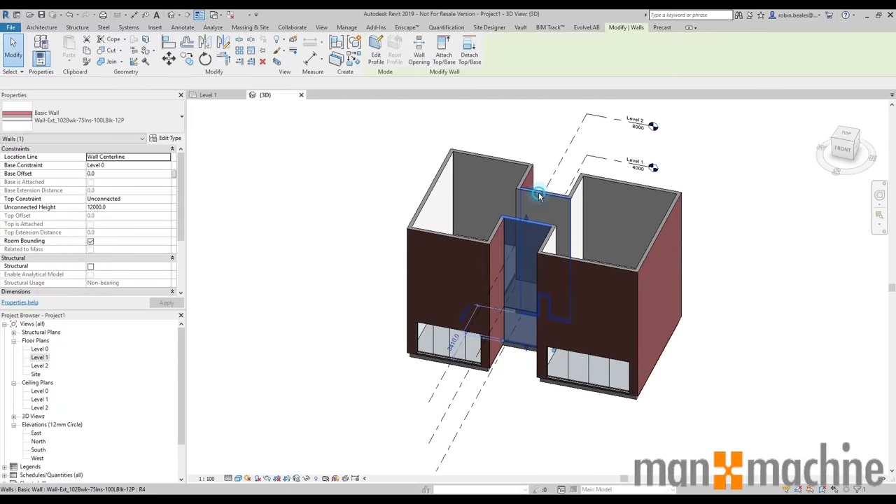
{"action": "left_click", "coordinate": [539, 196], "text": "ctrl"}
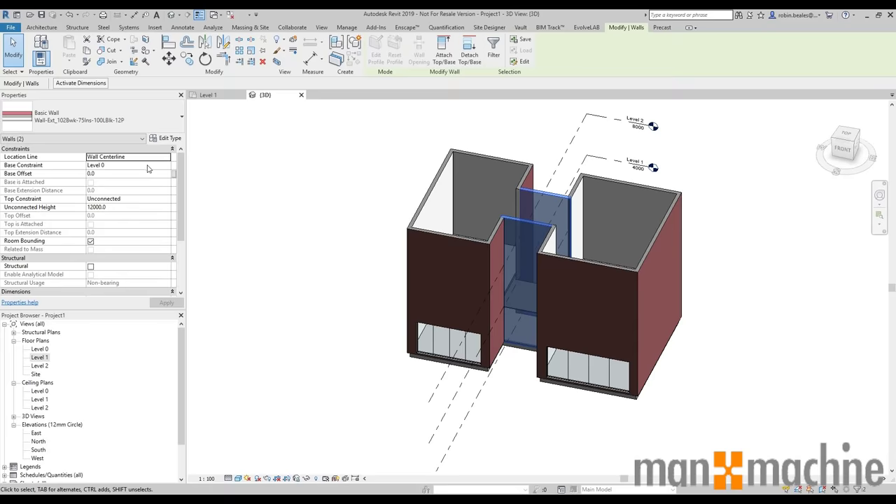
{"action": "left_click", "coordinate": [168, 200]}
{"action": "left_click", "coordinate": [166, 199]}
{"action": "left_click", "coordinate": [123, 223]}
{"action": "left_click", "coordinate": [166, 303]}
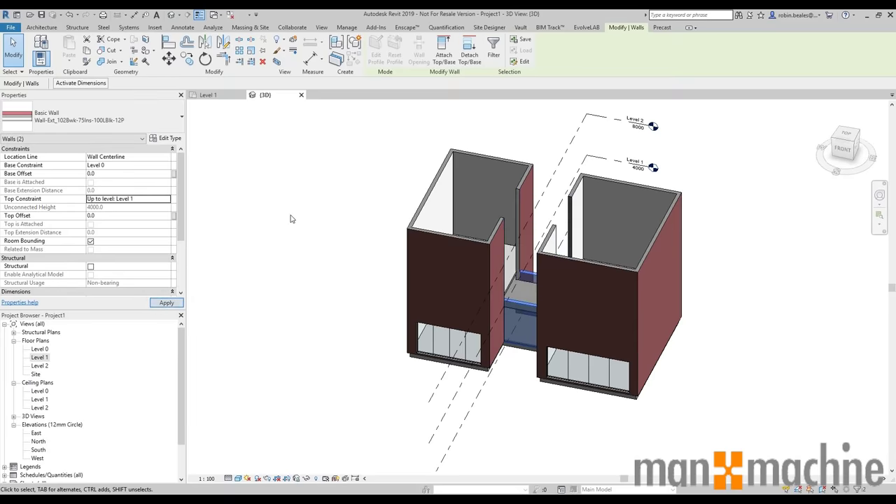
{"action": "left_click", "coordinate": [343, 246]}
{"action": "middle_click_drag", "start_coordinate": [378, 280], "coordinate": [402, 300], "text": "shift"}
{"action": "middle_click_drag", "start_coordinate": [520, 312], "coordinate": [493, 309], "text": "shift"}
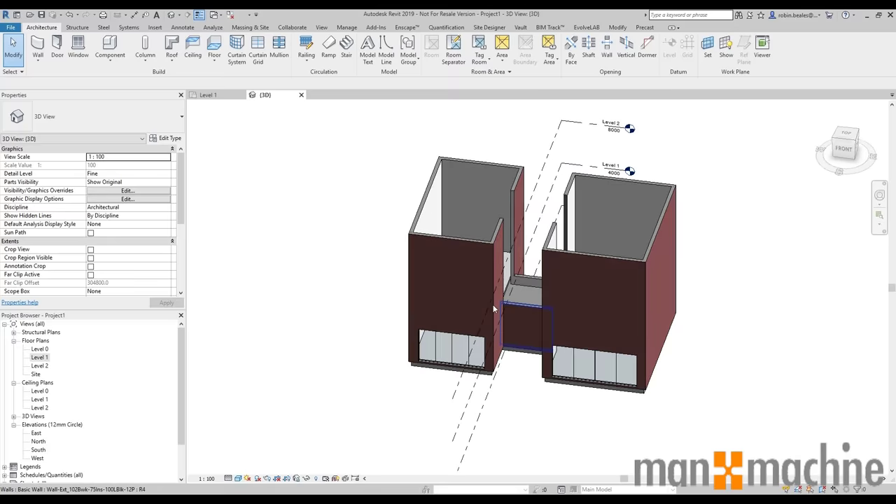
Open the Level 1 floor plan and tile it side by side with the 3D view, centring the connection between the wings in both.
{"action": "left_click", "coordinate": [40, 357]}
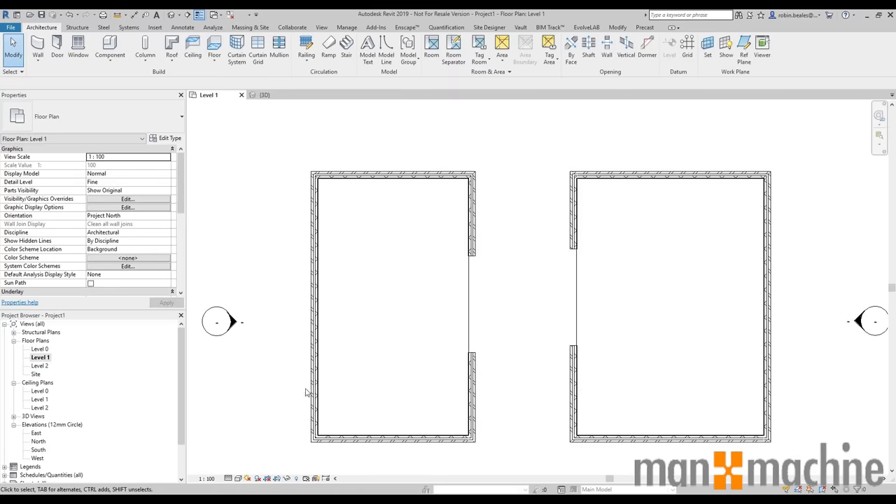
{"action": "left_click_drag", "start_coordinate": [562, 234], "coordinate": [521, 317]}
{"action": "key", "text": "w"}
{"action": "key", "text": "t"}
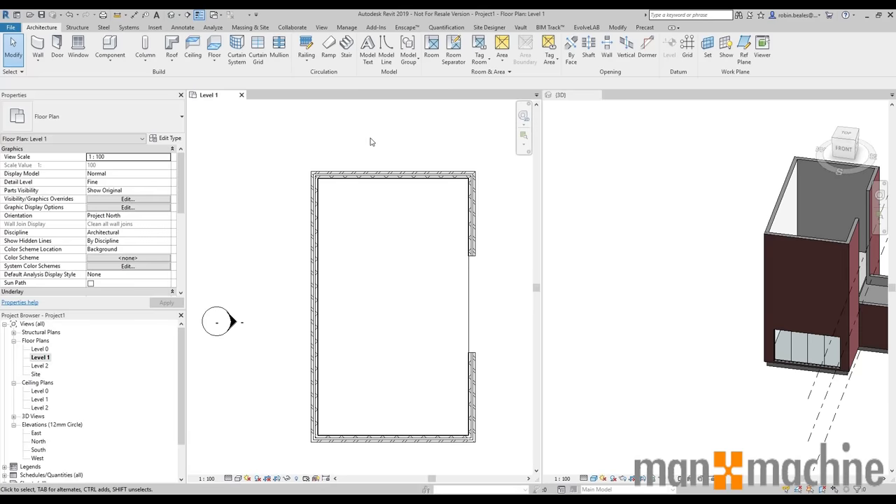
{"action": "middle_click_drag", "start_coordinate": [448, 287], "coordinate": [386, 279]}
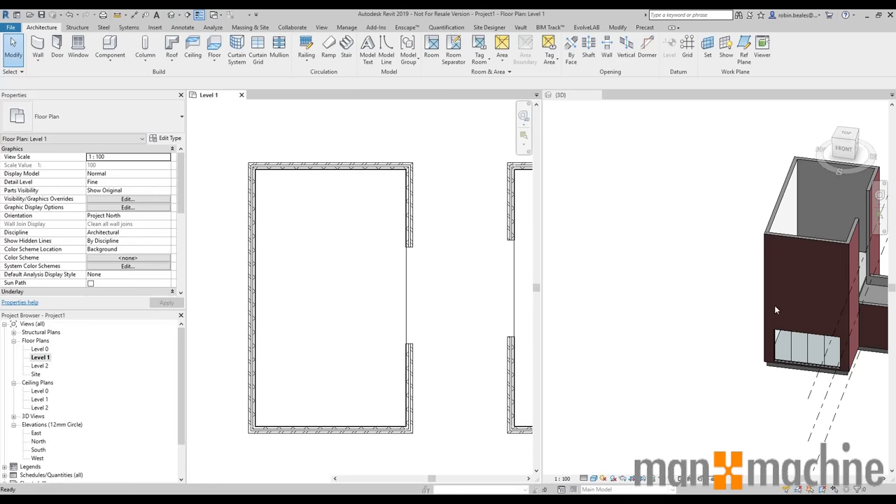
{"action": "middle_click_drag", "start_coordinate": [833, 291], "coordinate": [665, 298]}
Set the top offset of the two connecting walls to 1500.
{"action": "left_click", "coordinate": [716, 292]}
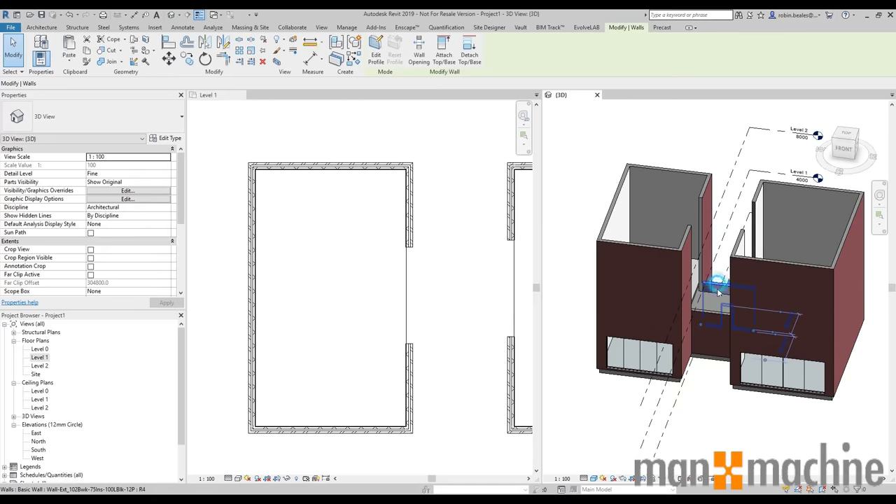
{"action": "left_click", "coordinate": [707, 317], "text": "ctrl"}
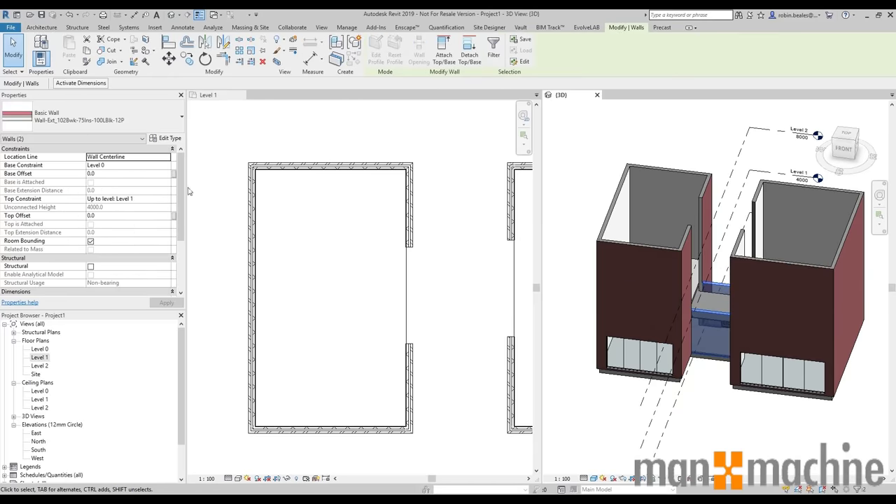
{"action": "left_click", "coordinate": [133, 214]}
{"action": "key", "text": "Return"}
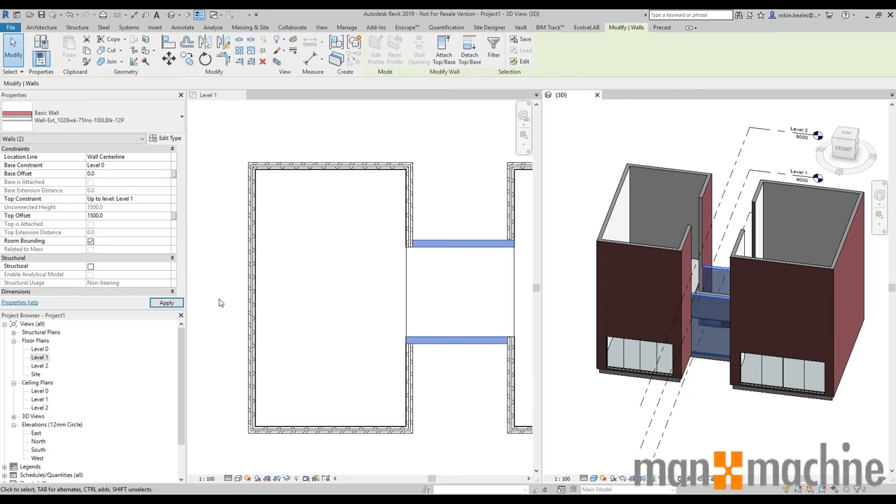
Pull the lower connecting wall's left end clear of the left wing wall in the Level 1 plan, leaving a gap between them.
{"action": "left_click", "coordinate": [217, 242]}
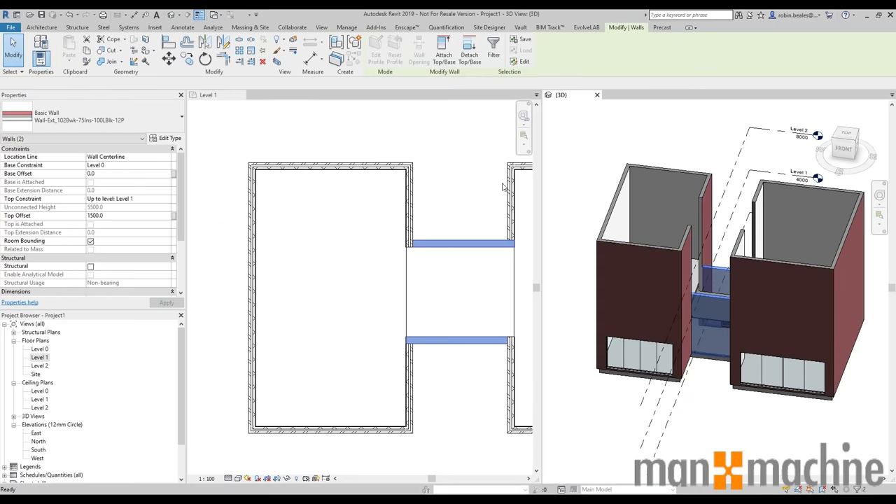
{"action": "left_click", "coordinate": [466, 229]}
{"action": "middle_click_drag", "start_coordinate": [466, 230], "coordinate": [417, 215]}
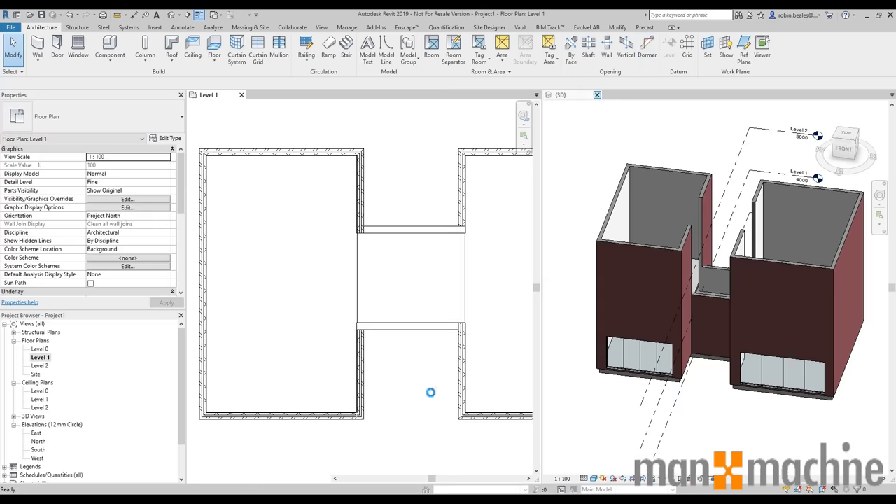
{"action": "scroll", "coordinate": [380, 331], "scroll_direction": "up", "scroll_amount": 3}
{"action": "left_click", "coordinate": [374, 316]}
{"action": "scroll", "coordinate": [345, 337], "scroll_direction": "up", "scroll_amount": 3}
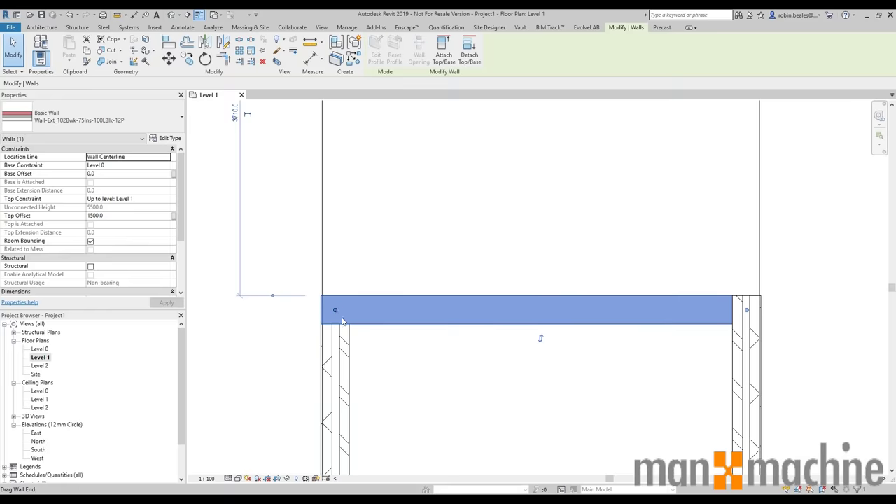
{"action": "scroll", "coordinate": [351, 314], "scroll_direction": "down", "scroll_amount": 3}
{"action": "scroll", "coordinate": [354, 317], "scroll_direction": "up", "scroll_amount": 3}
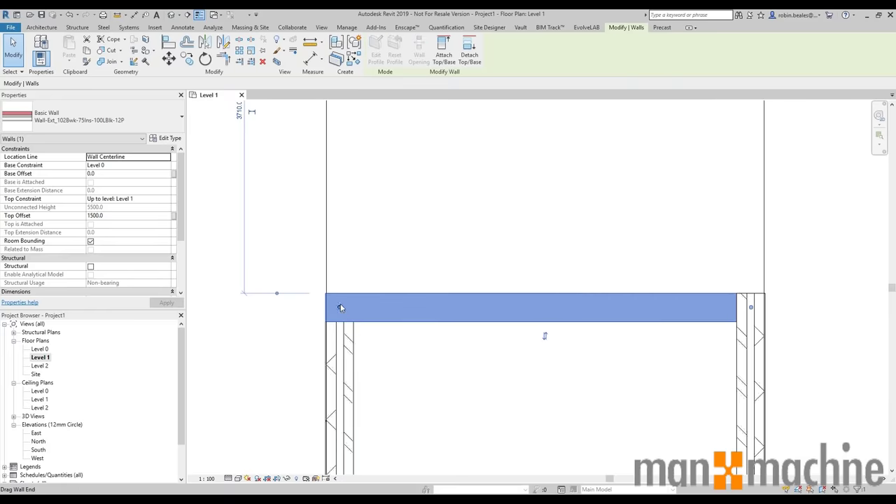
{"action": "scroll", "coordinate": [339, 309], "scroll_direction": "down", "scroll_amount": 3}
{"action": "left_click", "coordinate": [351, 330]}
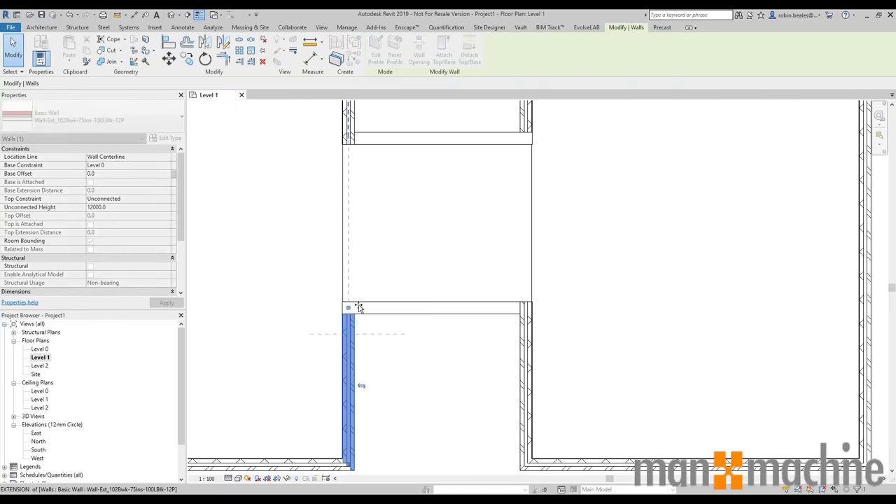
{"action": "key", "text": "Escape"}
{"action": "left_click_drag", "start_coordinate": [374, 340], "coordinate": [374, 308]}
{"action": "left_click", "coordinate": [363, 313]}
{"action": "left_click", "coordinate": [387, 385]}
{"action": "scroll", "coordinate": [388, 385], "scroll_direction": "up", "scroll_amount": 3}
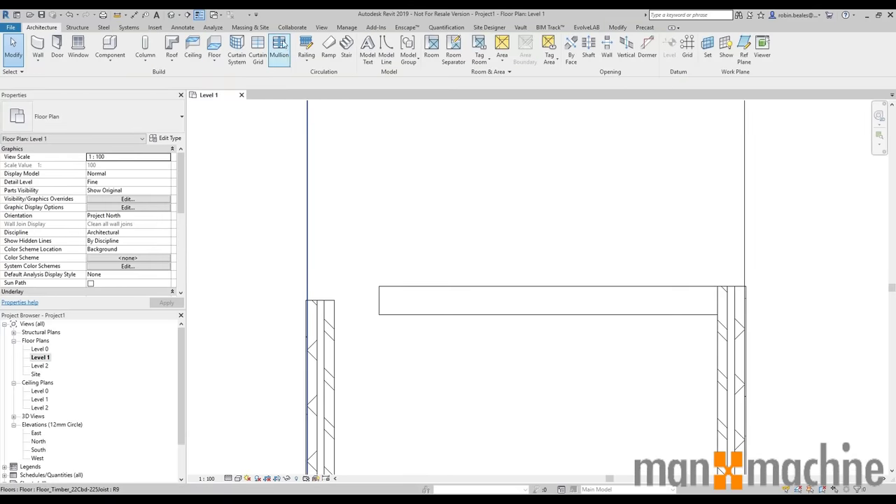
Extend the left wing wall and the lower connecting wall to meet, using Trim/Extend Single Element, so the connecting wall butts against the wing wall.
{"action": "left_click", "coordinate": [617, 28]}
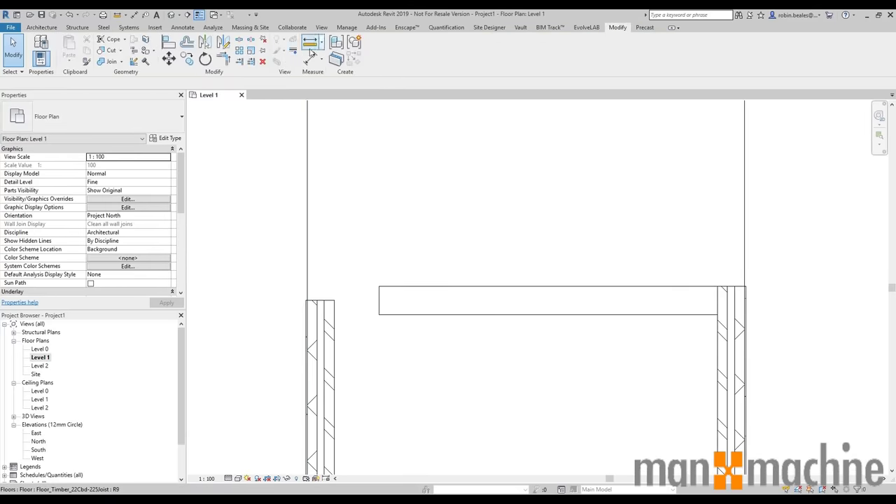
{"action": "left_click", "coordinate": [231, 62]}
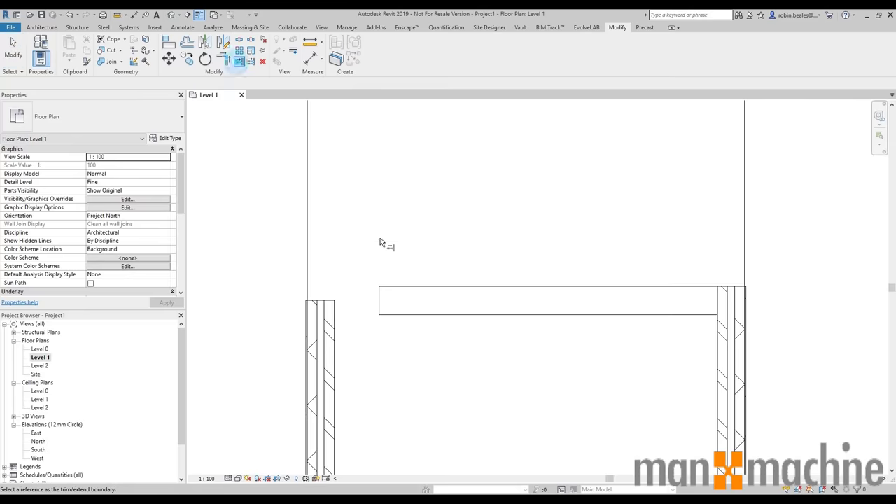
{"action": "left_click", "coordinate": [317, 305]}
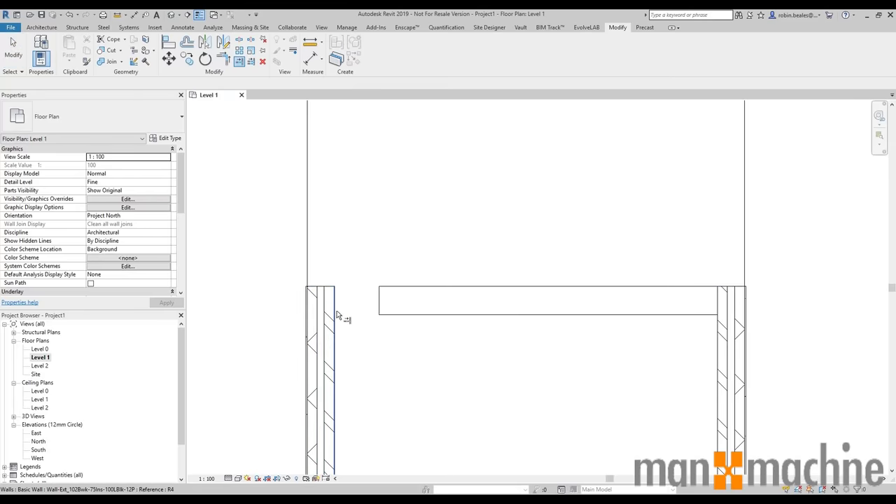
{"action": "left_click", "coordinate": [377, 301]}
{"action": "key", "text": "Escape"}
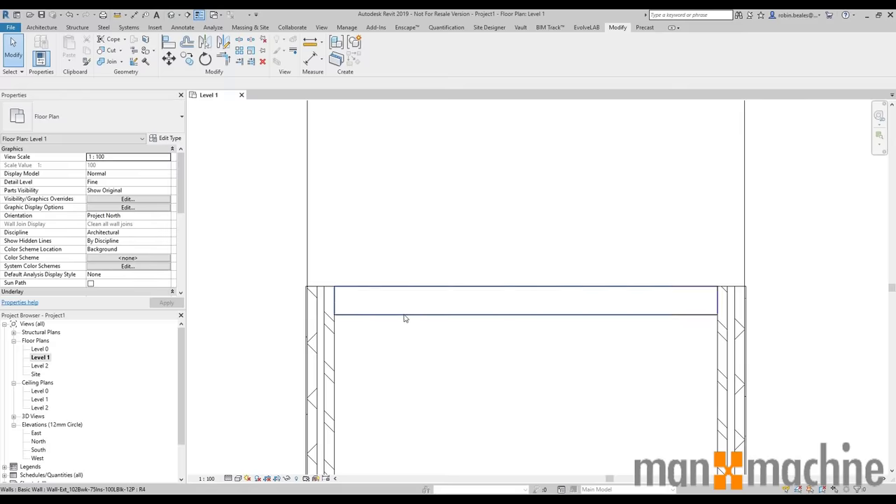
Start a roof by footprint on Level 1 and pick both connecting walls as slope-defining boundaries with a 150 overhang.
{"action": "scroll", "coordinate": [404, 317], "scroll_direction": "down", "scroll_amount": 3}
{"action": "middle_click_drag", "start_coordinate": [411, 253], "coordinate": [336, 298]}
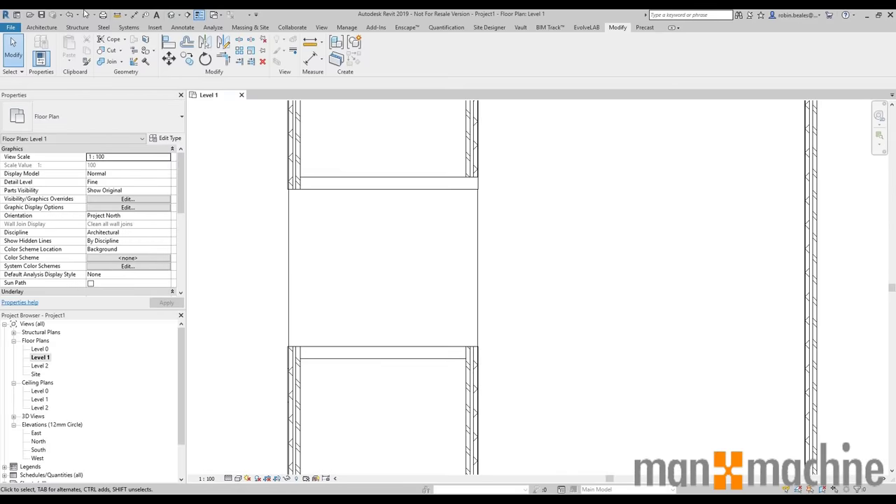
{"action": "left_click", "coordinate": [50, 28]}
{"action": "left_click", "coordinate": [173, 46]}
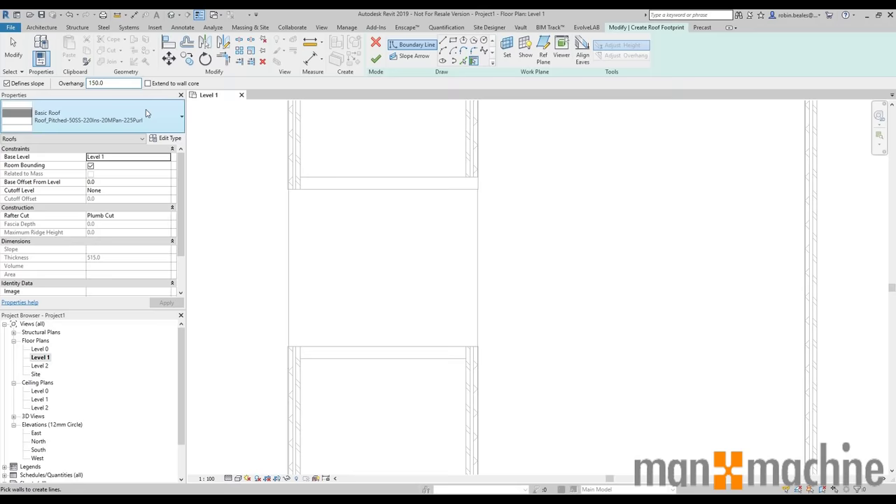
{"action": "left_click", "coordinate": [395, 176]}
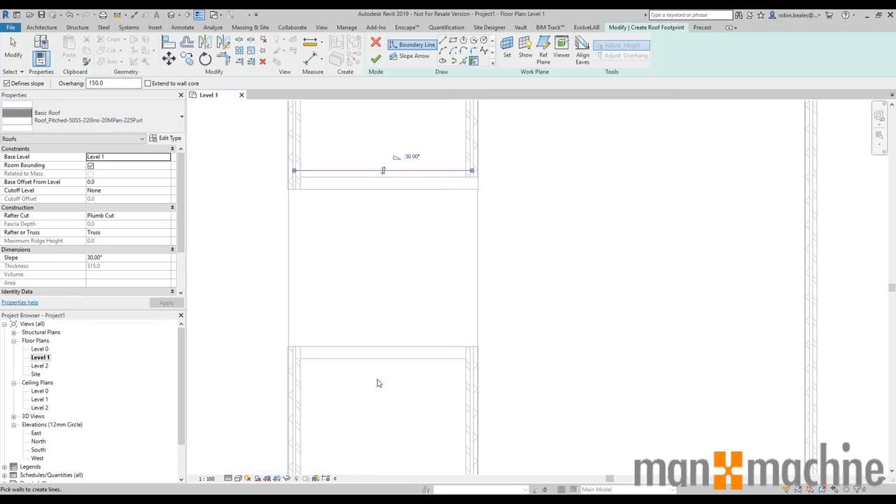
{"action": "left_click", "coordinate": [371, 355]}
{"action": "right_click", "coordinate": [237, 229]}
{"action": "left_click", "coordinate": [255, 236]}
{"action": "right_click", "coordinate": [245, 200]}
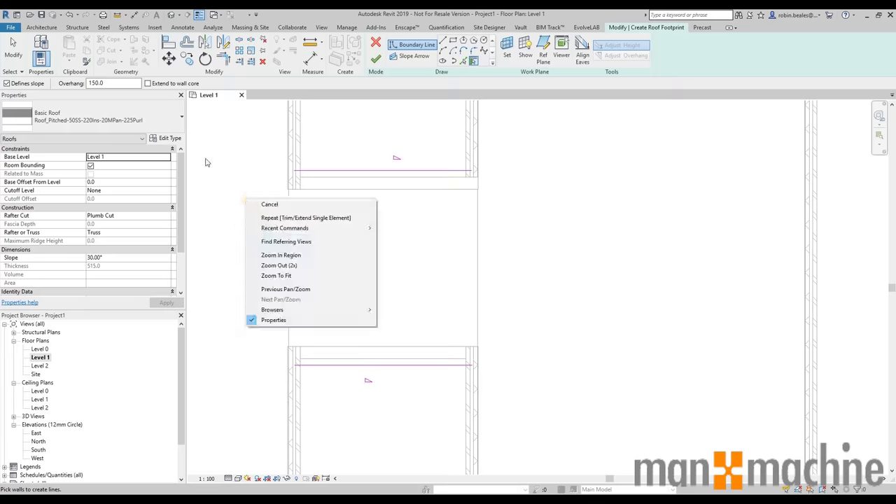
Add roof boundary lines without slope along the faces of the left and right wing walls that border the link.
{"action": "left_click", "coordinate": [7, 84]}
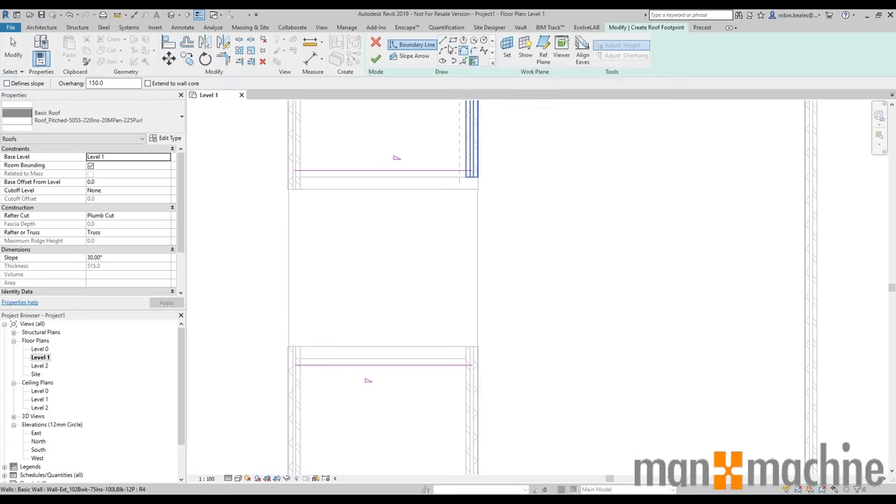
{"action": "left_click", "coordinate": [464, 62]}
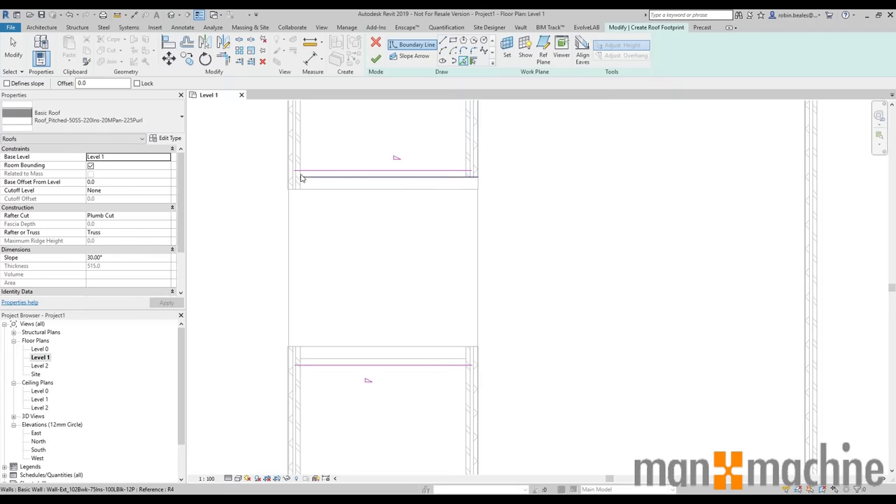
{"action": "scroll", "coordinate": [299, 176], "scroll_direction": "up", "scroll_amount": 5}
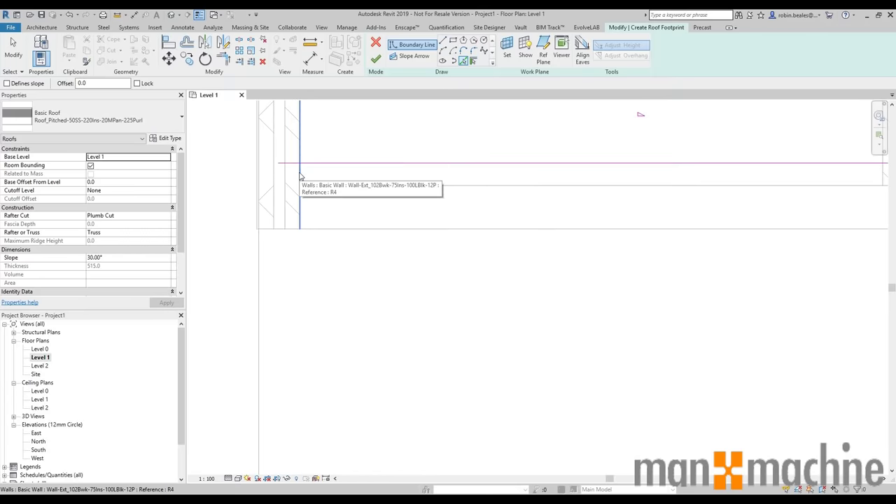
{"action": "left_click", "coordinate": [300, 175]}
{"action": "scroll", "coordinate": [327, 320], "scroll_direction": "down", "scroll_amount": 4}
{"action": "middle_click_drag", "start_coordinate": [343, 343], "coordinate": [338, 283]}
{"action": "scroll", "coordinate": [453, 229], "scroll_direction": "up", "scroll_amount": 4}
{"action": "left_click", "coordinate": [441, 225]}
{"action": "scroll", "coordinate": [358, 183], "scroll_direction": "down", "scroll_amount": 2}
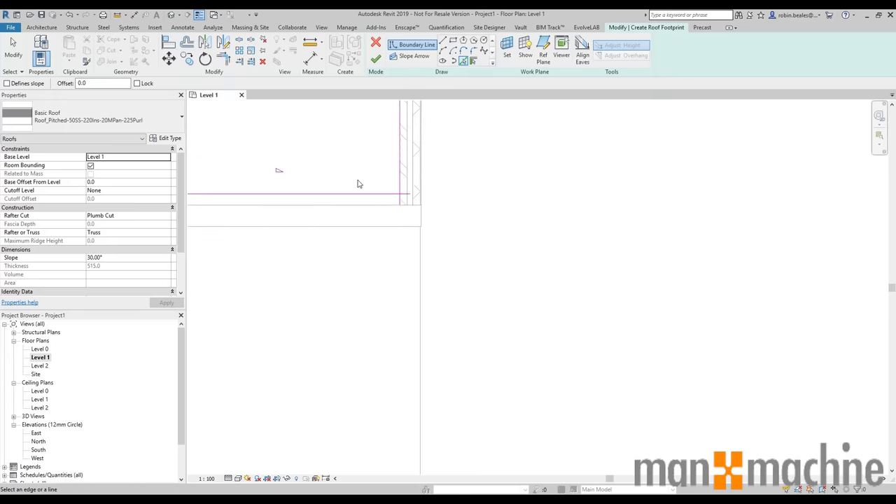
Trim the four roof boundary lines at their corners to form a closed rectangle over the link.
{"action": "left_click", "coordinate": [222, 59]}
{"action": "middle_click_drag", "start_coordinate": [344, 220], "coordinate": [488, 203]}
{"action": "left_click", "coordinate": [254, 182]}
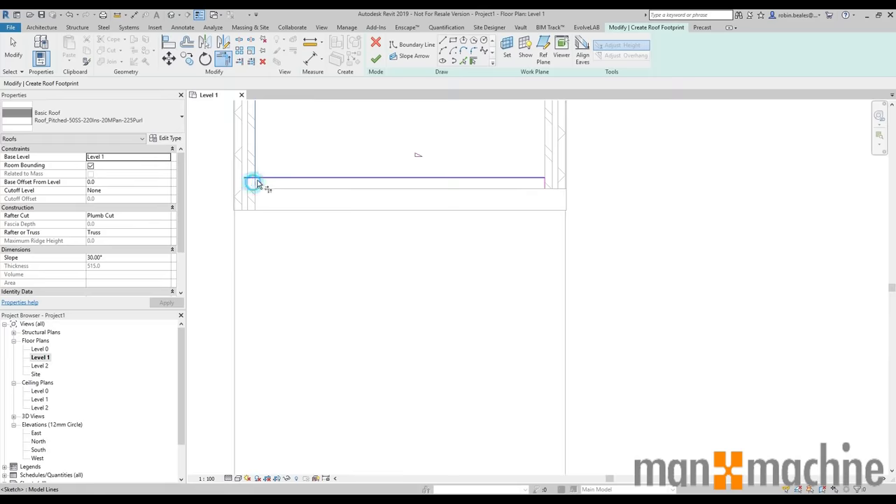
{"action": "left_click", "coordinate": [254, 188]}
{"action": "middle_click_drag", "start_coordinate": [306, 330], "coordinate": [305, 160]}
{"action": "left_click", "coordinate": [255, 346]}
{"action": "left_click", "coordinate": [510, 344]}
{"action": "middle_click_drag", "start_coordinate": [542, 105], "coordinate": [537, 327]}
{"action": "left_click", "coordinate": [543, 252]}
{"action": "scroll", "coordinate": [448, 392], "scroll_direction": "down", "scroll_amount": 2}
{"action": "middle_click_drag", "start_coordinate": [447, 406], "coordinate": [422, 278]}
{"action": "right_click", "coordinate": [394, 148]}
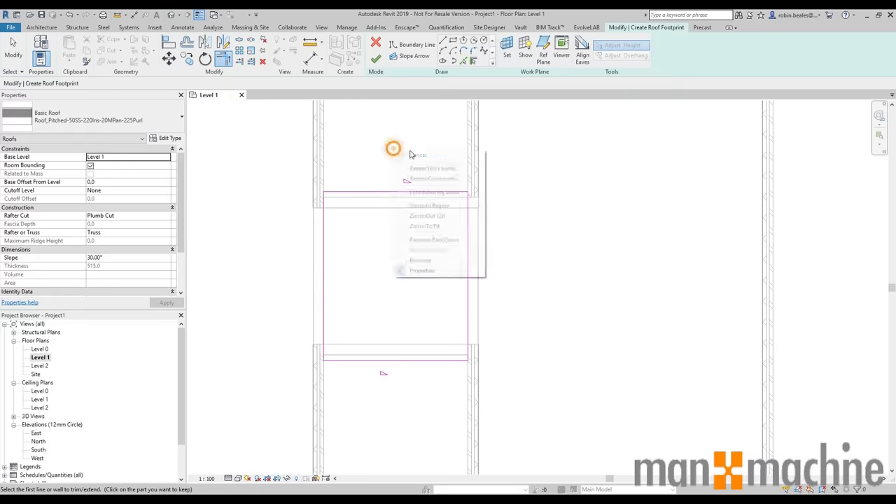
{"action": "left_click", "coordinate": [416, 155]}
Examine the roof footprint's boundary lines to see which edges define a slope and which do not.
{"action": "left_click", "coordinate": [412, 193]}
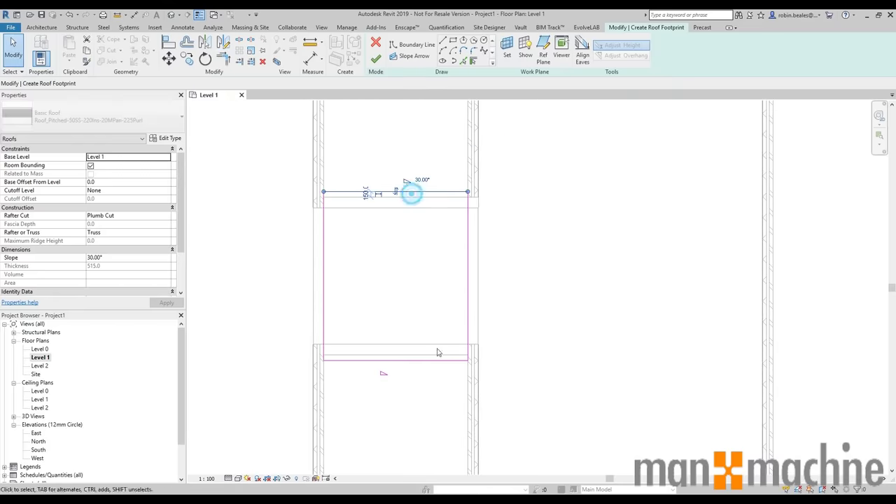
{"action": "left_click", "coordinate": [430, 359]}
{"action": "left_click_drag", "start_coordinate": [517, 241], "coordinate": [267, 277]}
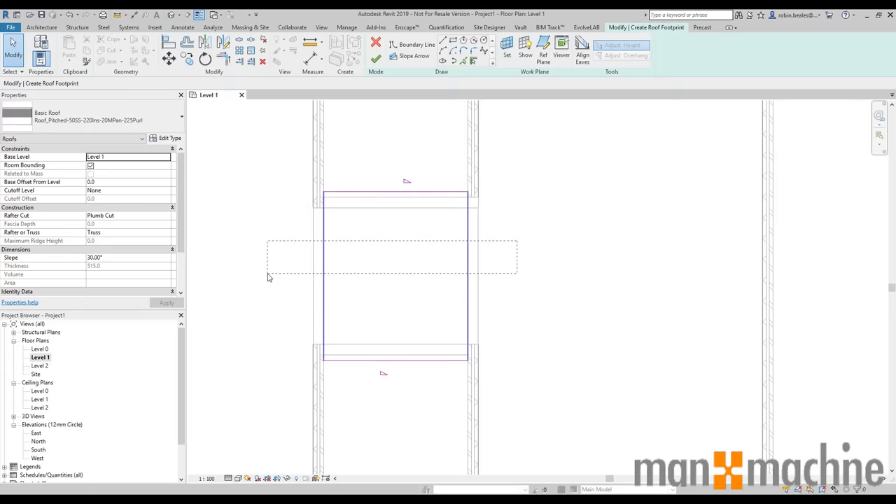
{"action": "left_click_drag", "start_coordinate": [457, 276], "coordinate": [341, 268]}
{"action": "left_click_drag", "start_coordinate": [232, 267], "coordinate": [557, 252]}
{"action": "left_click_drag", "start_coordinate": [541, 150], "coordinate": [360, 152]}
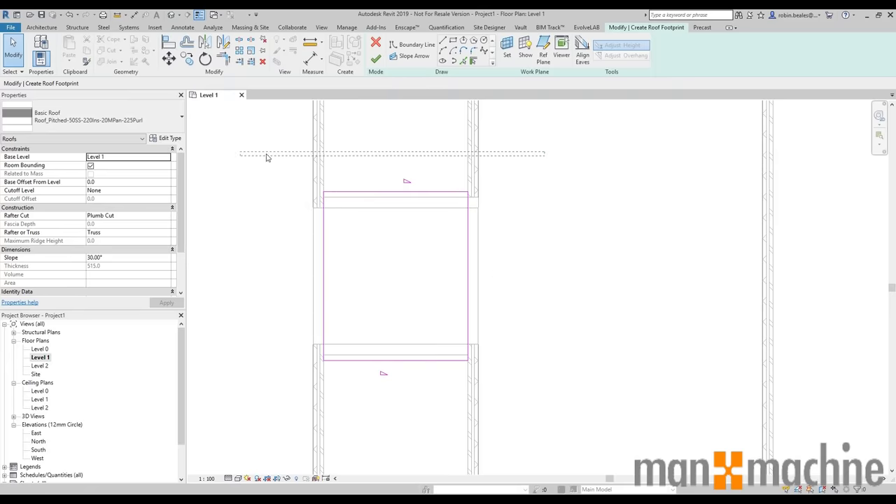
{"action": "left_click_drag", "start_coordinate": [558, 409], "coordinate": [193, 442]}
Finish the roof footprint and open the 3D view to show the new pitched roof between the wings.
{"action": "middle_click_drag", "start_coordinate": [338, 271], "coordinate": [366, 235]}
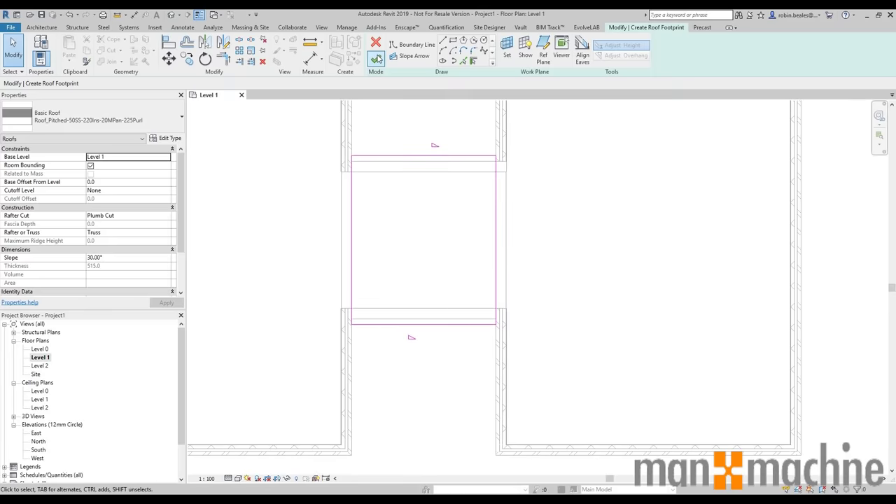
{"action": "left_click", "coordinate": [377, 59]}
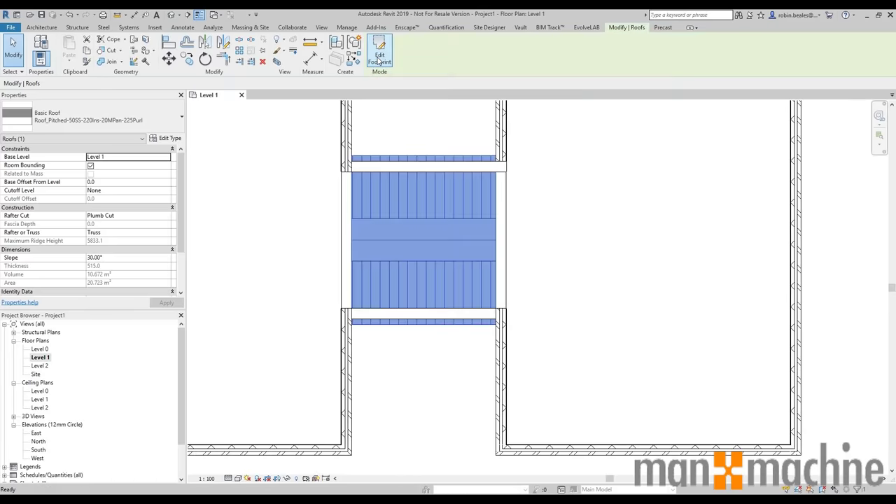
{"action": "left_click", "coordinate": [294, 172]}
{"action": "left_click", "coordinate": [171, 15]}
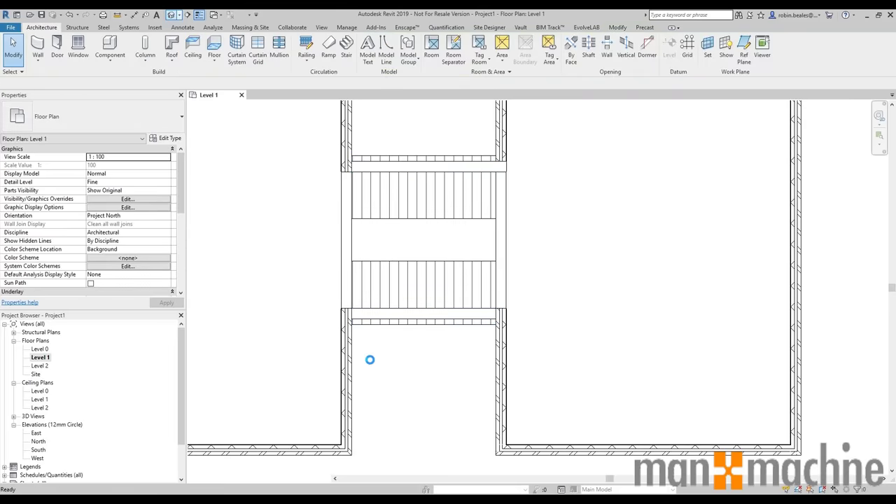
{"action": "middle_click_drag", "start_coordinate": [467, 339], "coordinate": [452, 280], "text": "shift"}
{"action": "scroll", "coordinate": [468, 310], "scroll_direction": "up", "scroll_amount": 5}
Attach the tops of the two connecting walls to the underside of the link roof.
{"action": "left_click", "coordinate": [480, 205]}
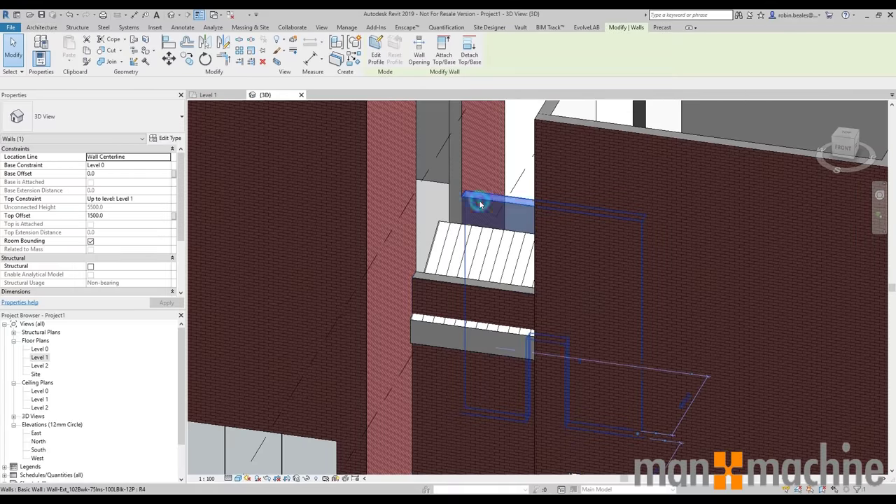
{"action": "left_click", "coordinate": [433, 335], "text": "ctrl"}
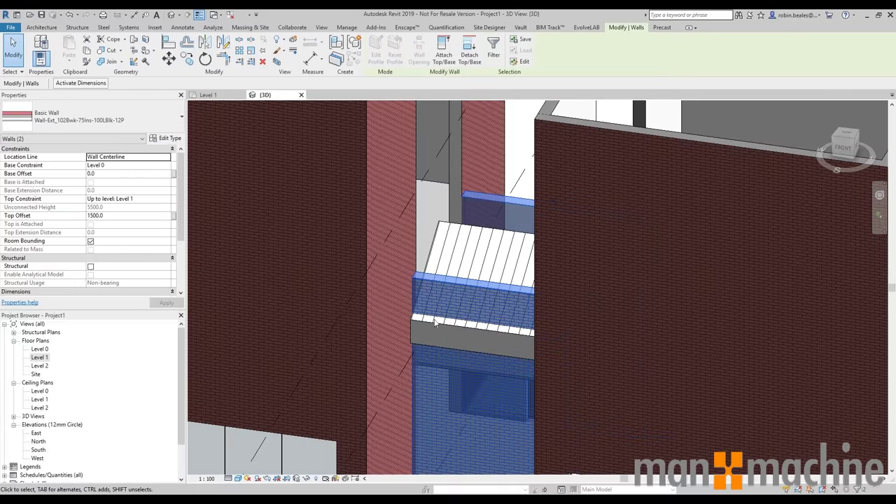
{"action": "left_click", "coordinate": [446, 49]}
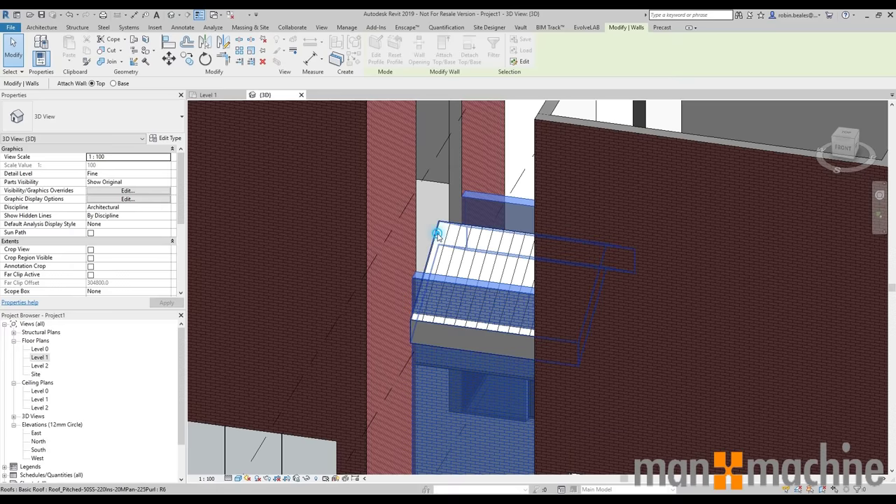
{"action": "left_click", "coordinate": [489, 264]}
{"action": "middle_click_drag", "start_coordinate": [489, 264], "coordinate": [373, 323], "text": "shift"}
{"action": "scroll", "coordinate": [448, 299], "scroll_direction": "down", "scroll_amount": 4}
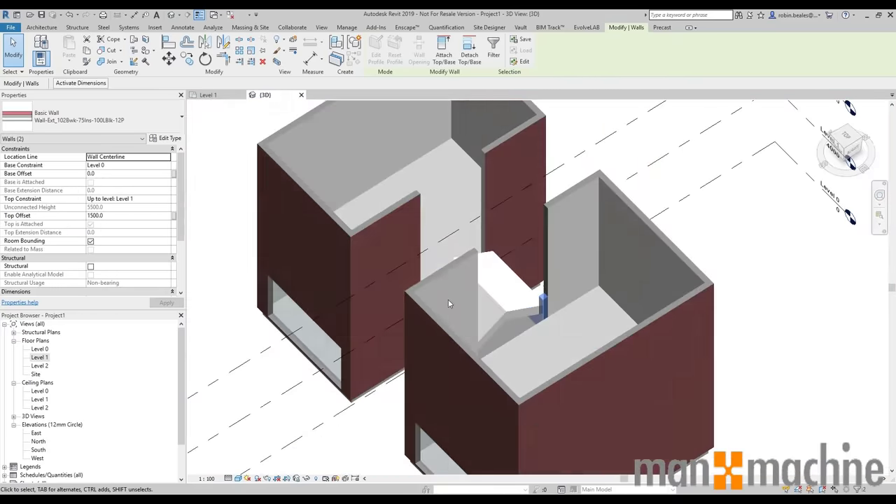
{"action": "left_click", "coordinate": [572, 220]}
{"action": "middle_click_drag", "start_coordinate": [492, 297], "coordinate": [489, 297], "text": "shift"}
{"action": "middle_click_drag", "start_coordinate": [673, 213], "coordinate": [435, 346], "text": "shift"}
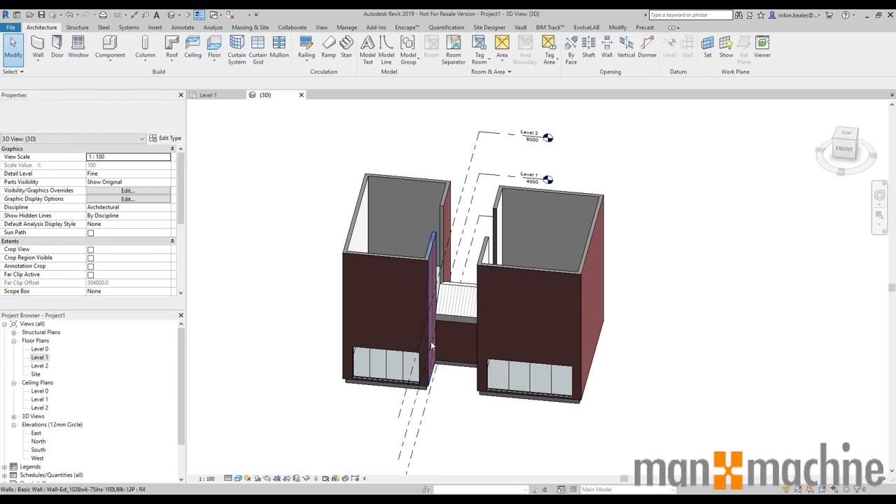
In the Level 1 floor plan, draw a 4000 long exterior wall based on Level 1 across the left wing's opening above the link.
{"action": "left_click", "coordinate": [39, 357]}
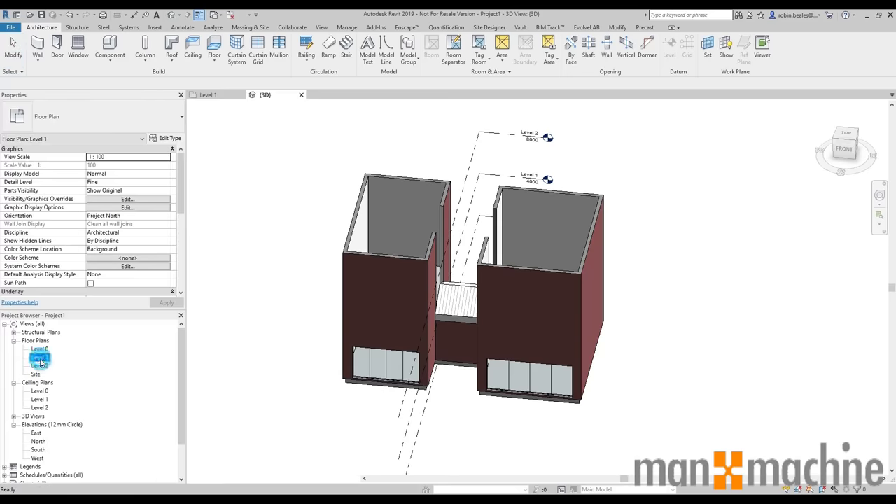
{"action": "middle_click_drag", "start_coordinate": [302, 239], "coordinate": [286, 267]}
{"action": "left_click", "coordinate": [331, 172]}
{"action": "right_click", "coordinate": [331, 168]}
{"action": "left_click", "coordinate": [380, 266]}
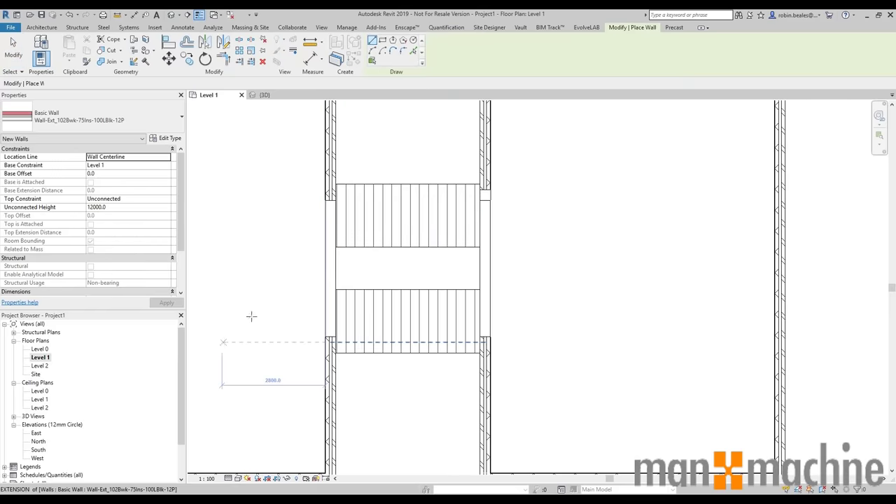
{"action": "left_click", "coordinate": [331, 194]}
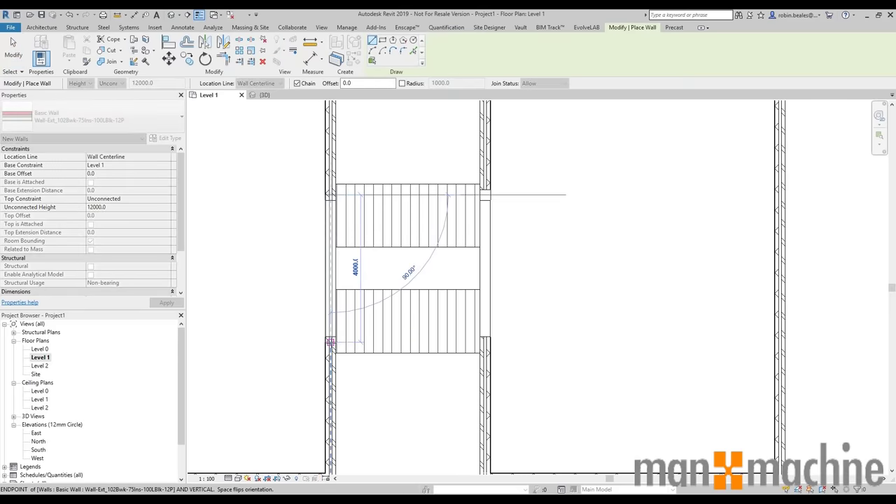
{"action": "left_click", "coordinate": [330, 343]}
{"action": "right_click", "coordinate": [292, 232]}
{"action": "left_click", "coordinate": [313, 242]}
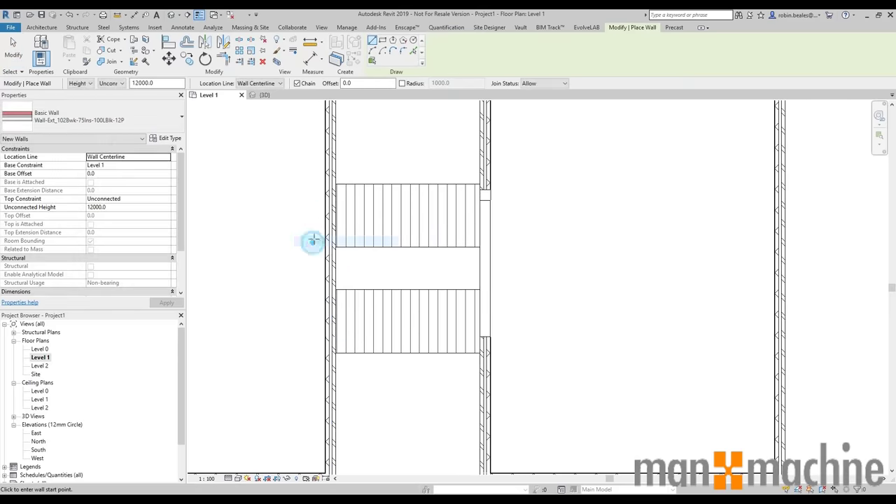
Draw a matching exterior wall based on Level 1 across the right wing's opening above the link.
{"action": "right_click", "coordinate": [585, 168]}
{"action": "left_click", "coordinate": [589, 176]}
{"action": "left_click", "coordinate": [483, 147]}
{"action": "right_click", "coordinate": [484, 152]}
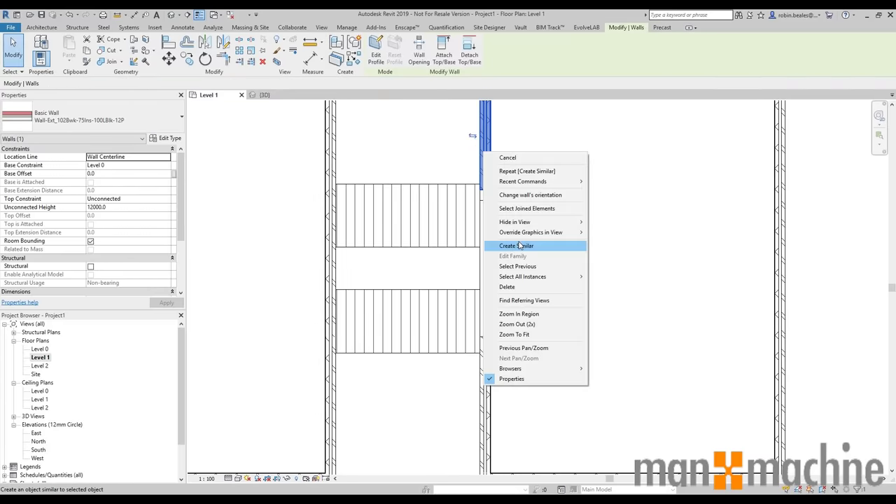
{"action": "left_click", "coordinate": [518, 246]}
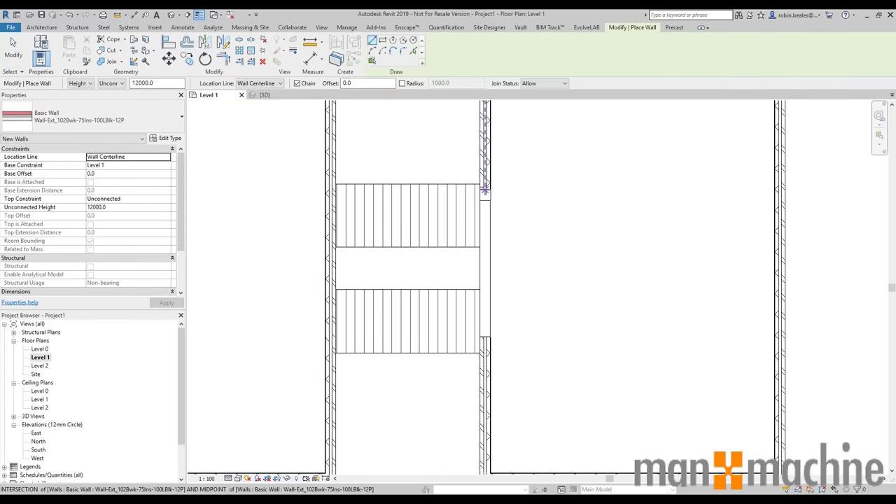
{"action": "left_click", "coordinate": [485, 189]}
{"action": "right_click", "coordinate": [516, 196]}
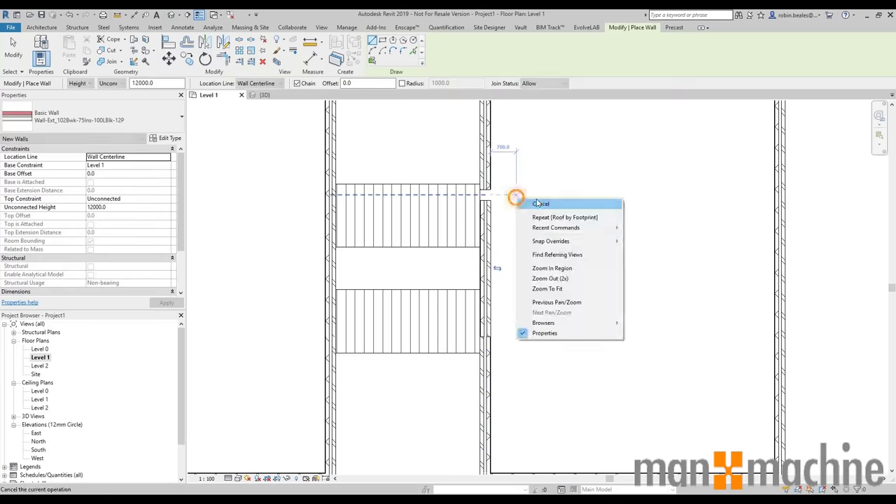
{"action": "left_click", "coordinate": [541, 204]}
Try to stretch the new infill wall's upper end to meet the right wing's existing wall.
{"action": "left_click", "coordinate": [486, 207]}
{"action": "left_click_drag", "start_coordinate": [486, 203], "coordinate": [474, 142]}
{"action": "left_click", "coordinate": [518, 194]}
{"action": "scroll", "coordinate": [497, 198], "scroll_direction": "up", "scroll_amount": 2}
{"action": "left_click", "coordinate": [479, 206]}
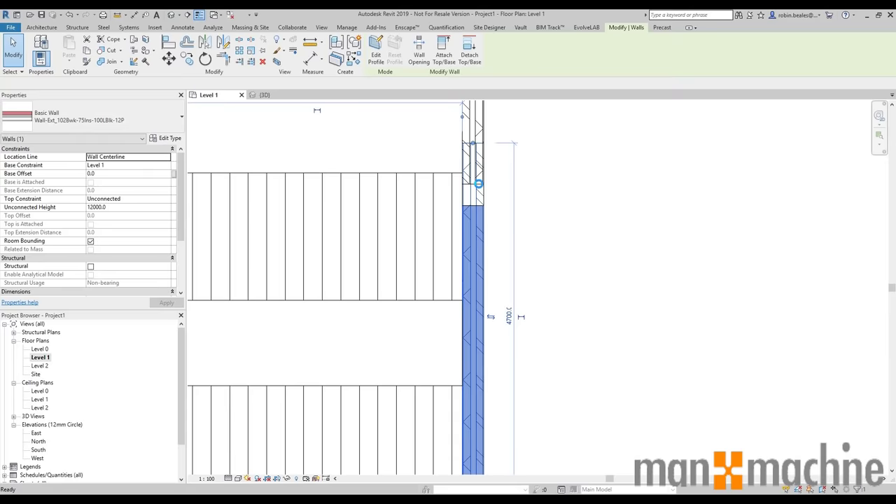
{"action": "key", "text": "Escape"}
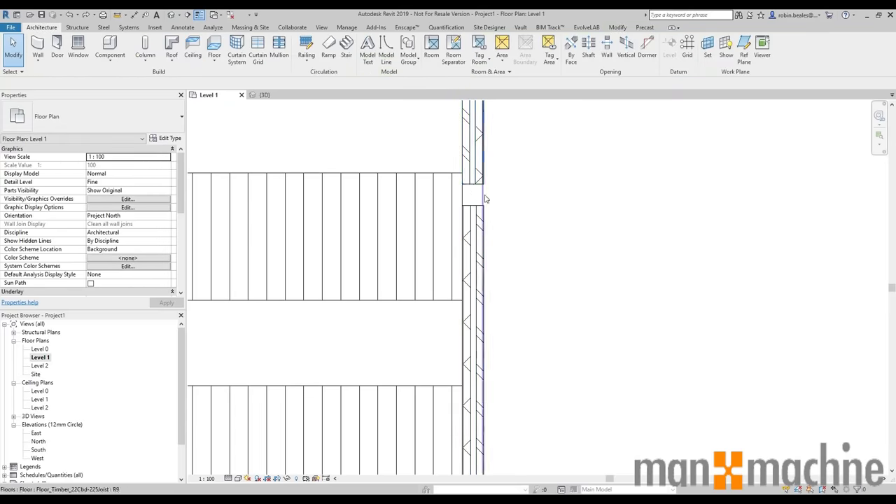
{"action": "left_click", "coordinate": [484, 195]}
{"action": "left_click", "coordinate": [476, 205]}
{"action": "key", "text": "Escape"}
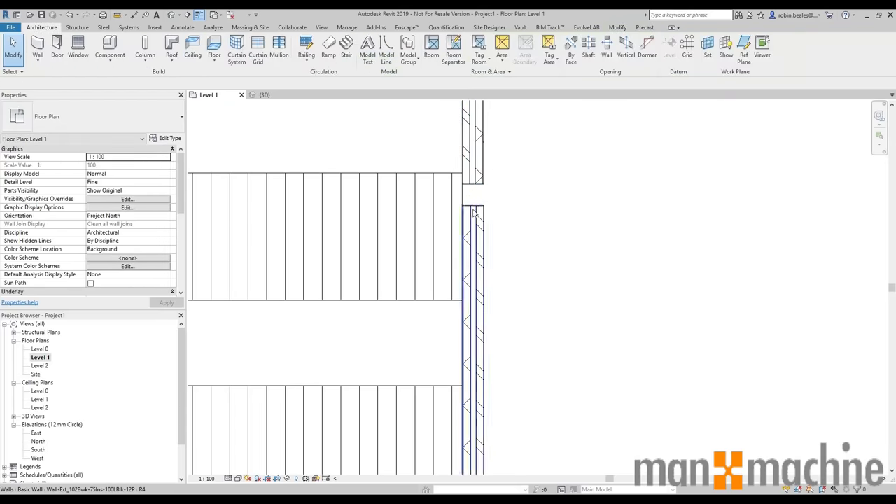
Try to join the infill wall to the right wing's existing wall with Trim/Extend Single Element.
{"action": "left_click", "coordinate": [617, 27]}
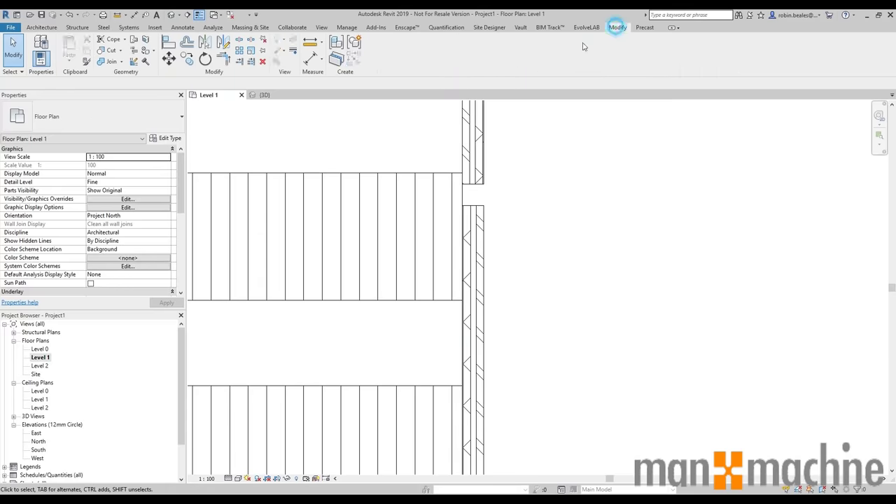
{"action": "left_click", "coordinate": [224, 61]}
{"action": "left_click", "coordinate": [477, 208]}
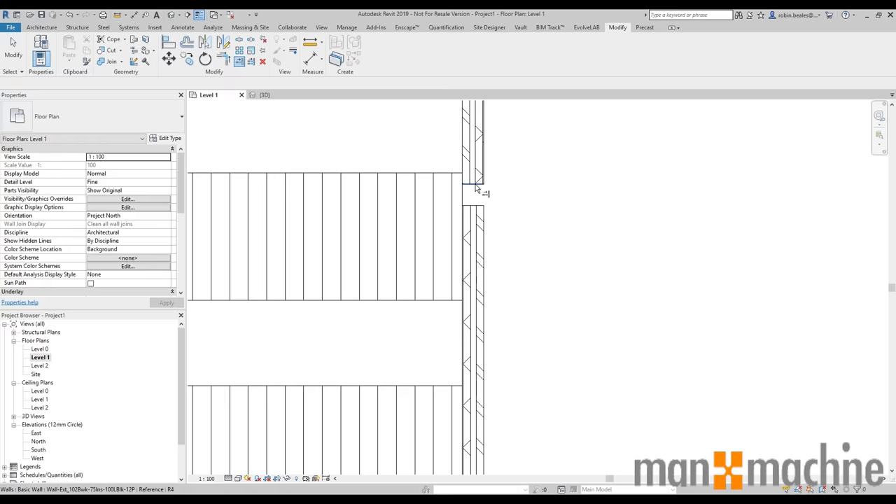
{"action": "key", "text": "Escape"}
Pull the end of the right wing's existing wall back, clear of the link wall.
{"action": "left_click", "coordinate": [480, 183]}
{"action": "middle_click_drag", "start_coordinate": [484, 183], "coordinate": [459, 252]}
{"action": "left_click_drag", "start_coordinate": [449, 262], "coordinate": [447, 211]}
{"action": "left_click", "coordinate": [467, 262]}
{"action": "left_click", "coordinate": [452, 262]}
{"action": "key", "text": "Escape"}
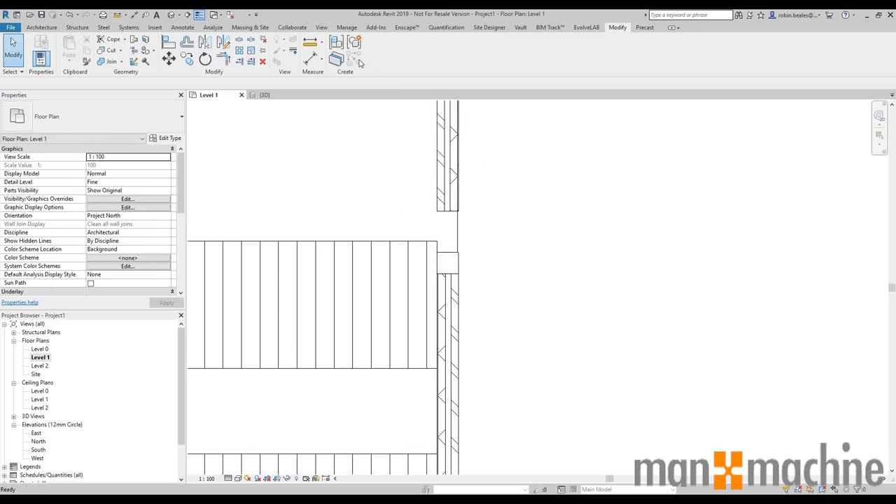
Try to trim the link wall back to the right wing wall's outer face with Trim/Extend Single Element.
{"action": "left_click", "coordinate": [238, 62]}
{"action": "left_click", "coordinate": [437, 195]}
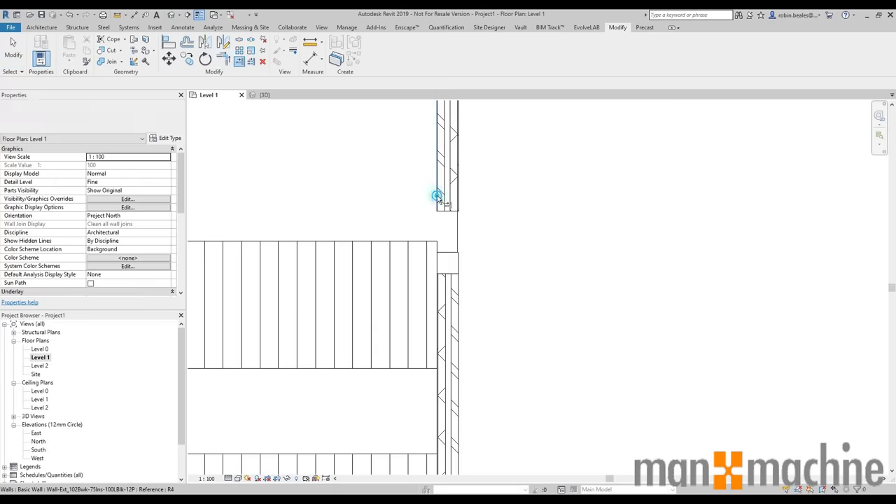
{"action": "left_click", "coordinate": [430, 262]}
{"action": "key", "text": "Escape"}
Pull the upper link wall's end back out of the right wing's wall line.
{"action": "left_click", "coordinate": [447, 262]}
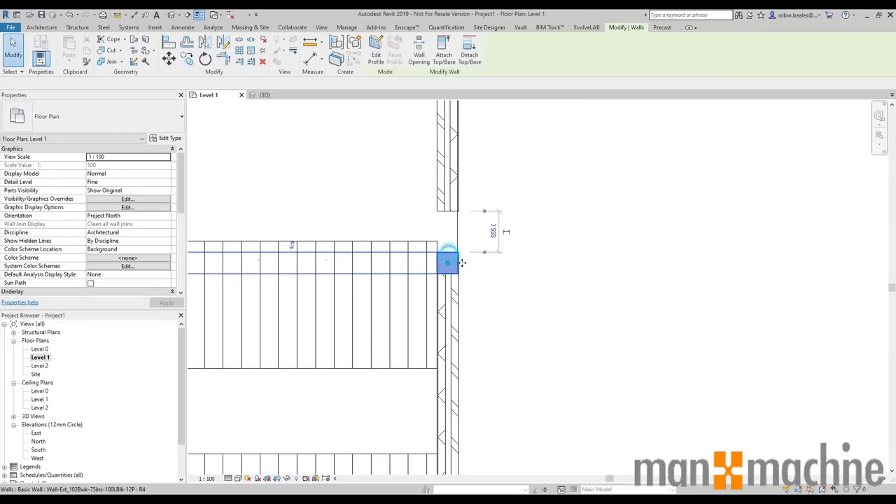
{"action": "left_click_drag", "start_coordinate": [416, 262], "coordinate": [447, 253]}
{"action": "left_click", "coordinate": [489, 265]}
{"action": "left_click", "coordinate": [453, 256]}
{"action": "left_click", "coordinate": [543, 265]}
Stretch the right wing's existing wall down and adjust the infill wall's end so both meet end to end.
{"action": "left_click", "coordinate": [451, 211]}
{"action": "left_click", "coordinate": [450, 266]}
{"action": "left_click", "coordinate": [451, 208]}
{"action": "left_click", "coordinate": [662, 378]}
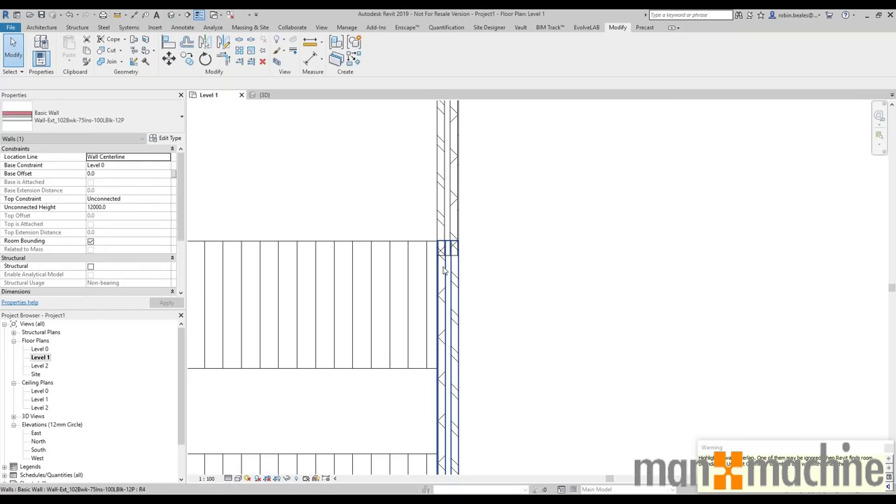
{"action": "left_click", "coordinate": [449, 245]}
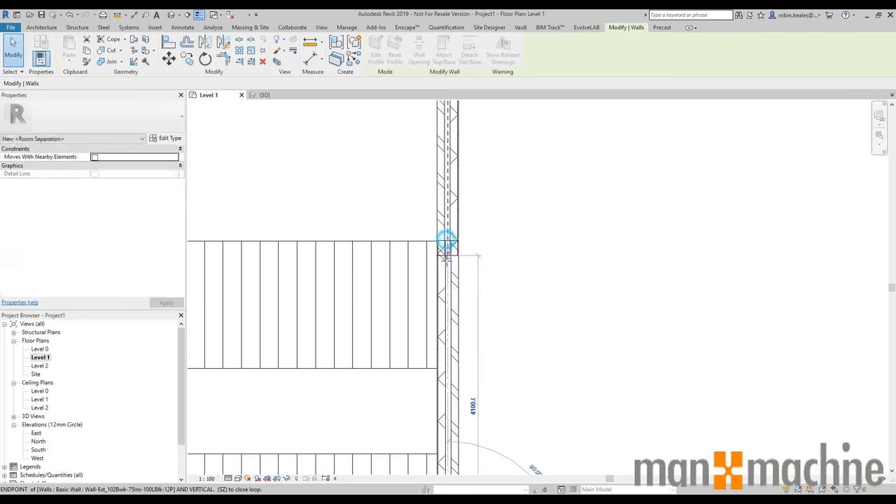
{"action": "left_click", "coordinate": [487, 250]}
{"action": "scroll", "coordinate": [455, 248], "scroll_direction": "up", "scroll_amount": 7}
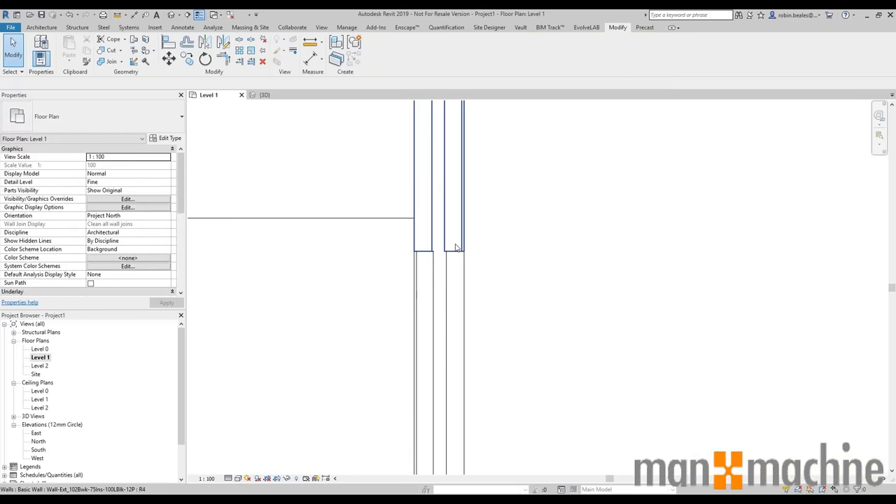
Flip the orientation of the right wing's existing wall above the joint.
{"action": "scroll", "coordinate": [454, 247], "scroll_direction": "down", "scroll_amount": 4}
{"action": "middle_click_drag", "start_coordinate": [366, 190], "coordinate": [356, 283]}
{"action": "left_click", "coordinate": [438, 201]}
{"action": "left_click", "coordinate": [364, 190]}
{"action": "left_click", "coordinate": [365, 192]}
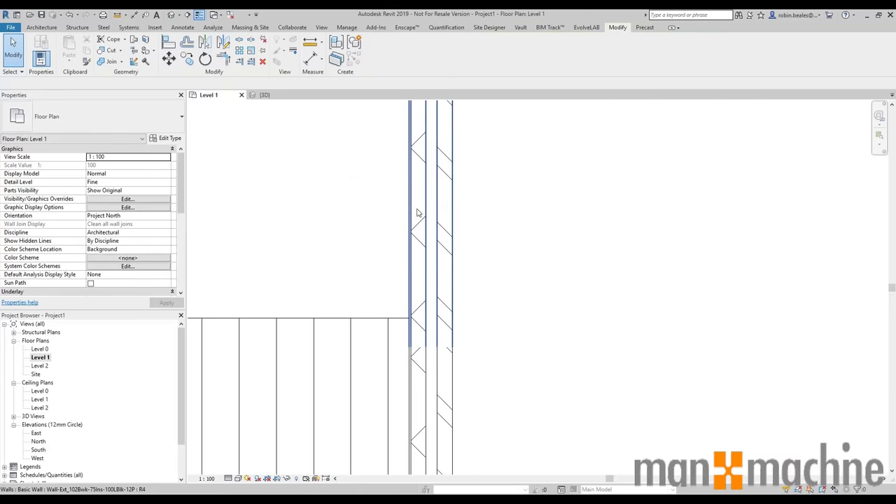
Correct the wall segments at the right wing's joint so they align with their brick faces towards the link.
{"action": "left_click", "coordinate": [454, 364]}
{"action": "scroll", "coordinate": [490, 304], "scroll_direction": "down", "scroll_amount": 3}
{"action": "left_click", "coordinate": [334, 174]}
{"action": "left_click", "coordinate": [468, 358]}
{"action": "left_click", "coordinate": [463, 332]}
{"action": "mouse_move", "coordinate": [463, 341]}
{"action": "left_mouse_down"}
{"action": "mouse_move", "coordinate": [463, 306]}
{"action": "mouse_move", "coordinate": [462, 329]}
{"action": "left_mouse_up"}
{"action": "left_click", "coordinate": [486, 344]}
{"action": "left_click", "coordinate": [465, 351]}
{"action": "left_click", "coordinate": [495, 325]}
Stretch the upper link wall's end back to the right wing's wall.
{"action": "scroll", "coordinate": [479, 341], "scroll_direction": "down", "scroll_amount": 4}
{"action": "middle_click_drag", "start_coordinate": [479, 343], "coordinate": [451, 267]}
{"action": "left_click", "coordinate": [416, 256]}
{"action": "left_click", "coordinate": [401, 216]}
{"action": "left_click", "coordinate": [426, 269]}
{"action": "left_click_drag", "start_coordinate": [431, 268], "coordinate": [443, 269]}
{"action": "left_click", "coordinate": [492, 286]}
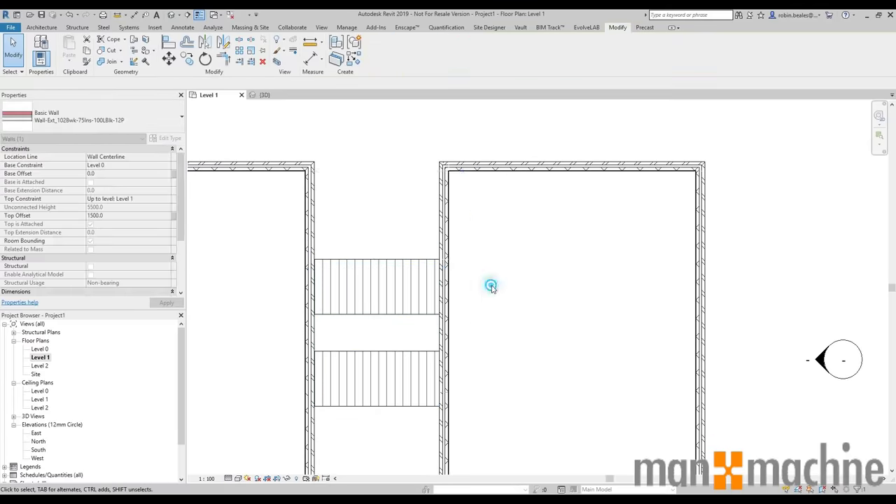
In the 3D view, reduce the unconnected height of both infill walls so their tops are level with the wing walls.
{"action": "scroll", "coordinate": [424, 270], "scroll_direction": "down", "scroll_amount": 2}
{"action": "scroll", "coordinate": [423, 269], "scroll_direction": "up", "scroll_amount": 2}
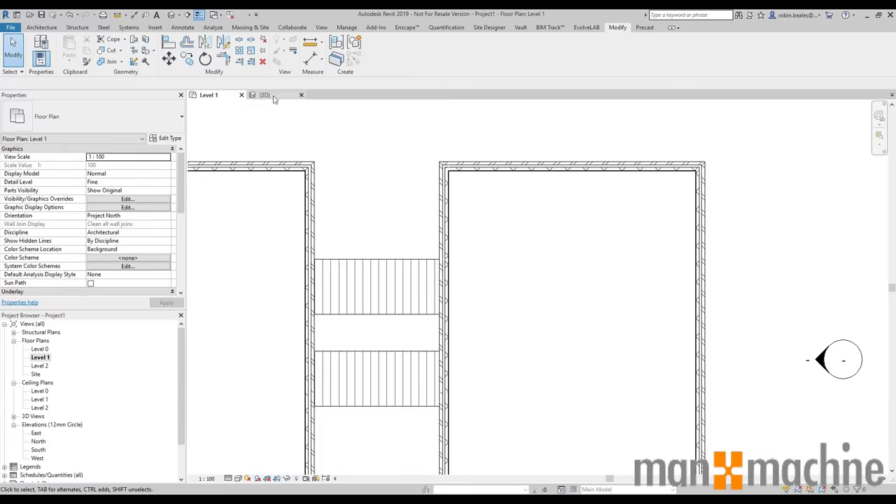
{"action": "middle_click_drag", "start_coordinate": [525, 305], "coordinate": [406, 268], "text": "shift"}
{"action": "scroll", "coordinate": [428, 210], "scroll_direction": "up", "scroll_amount": 3}
{"action": "left_click", "coordinate": [434, 188]}
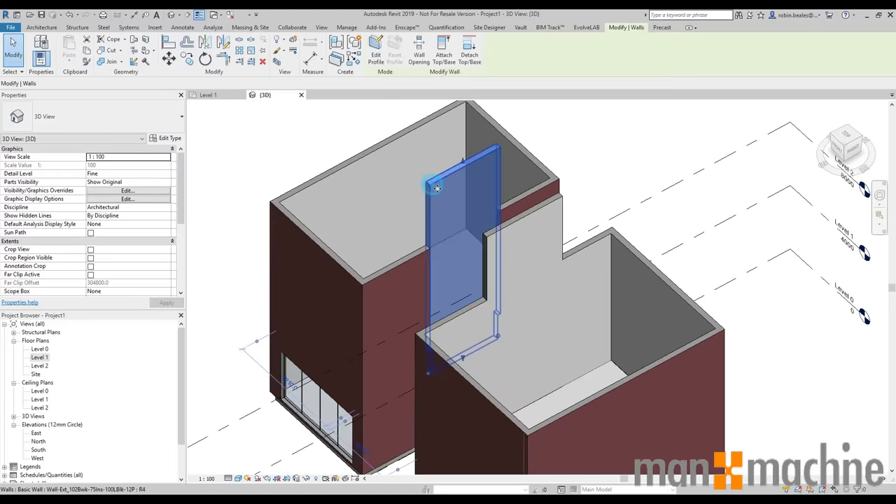
{"action": "left_click", "coordinate": [532, 225], "text": "ctrl"}
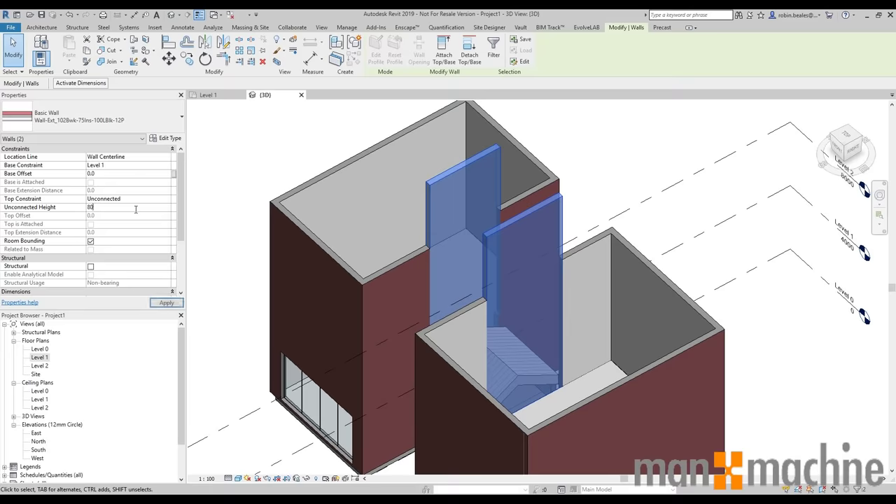
{"action": "left_click", "coordinate": [166, 303]}
{"action": "left_click", "coordinate": [256, 136]}
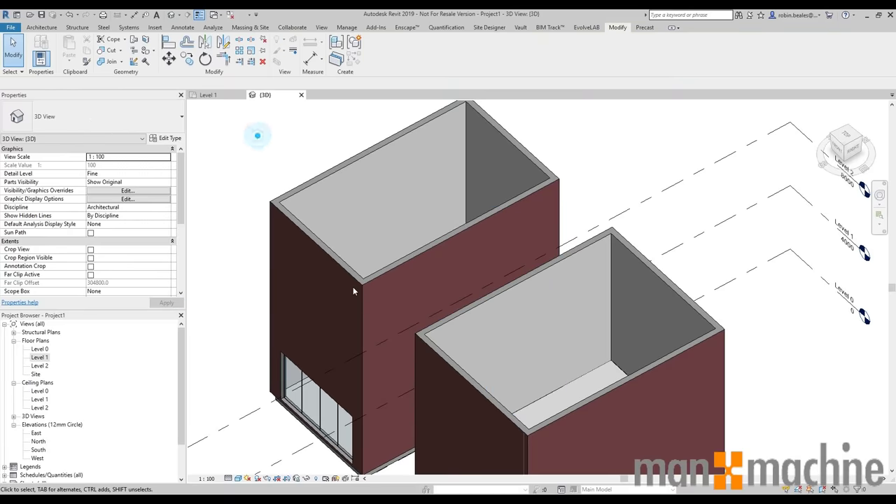
Examine both wings and the link roof in 3D from several sides to check the closed walls.
{"action": "middle_click_drag", "start_coordinate": [357, 280], "coordinate": [458, 281], "text": "shift"}
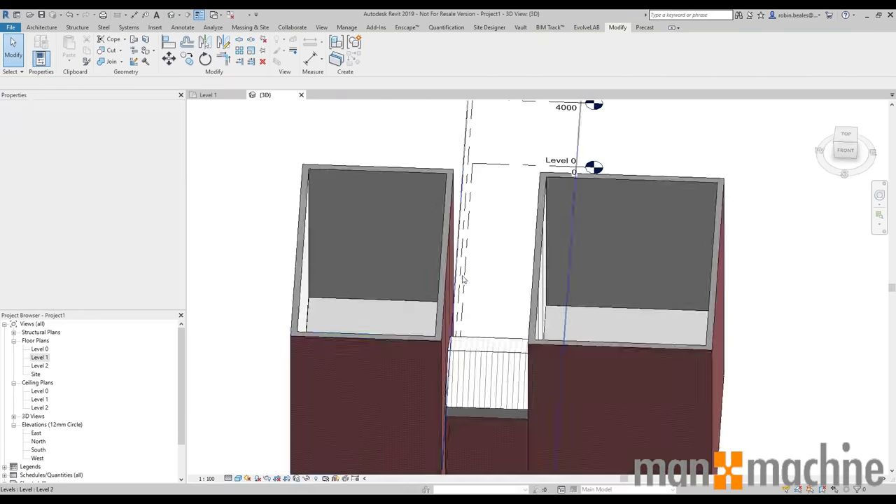
{"action": "left_click", "coordinate": [460, 281]}
{"action": "scroll", "coordinate": [465, 279], "scroll_direction": "down", "scroll_amount": 3}
{"action": "left_click", "coordinate": [309, 165]}
{"action": "left_click", "coordinate": [309, 166]}
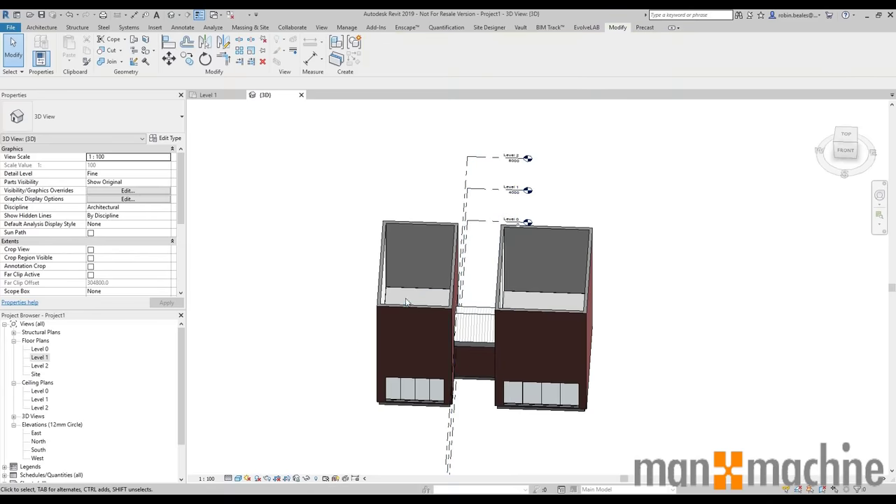
{"action": "middle_click_drag", "start_coordinate": [406, 302], "coordinate": [554, 275], "text": "shift"}
{"action": "middle_click_drag", "start_coordinate": [301, 363], "coordinate": [274, 353]}
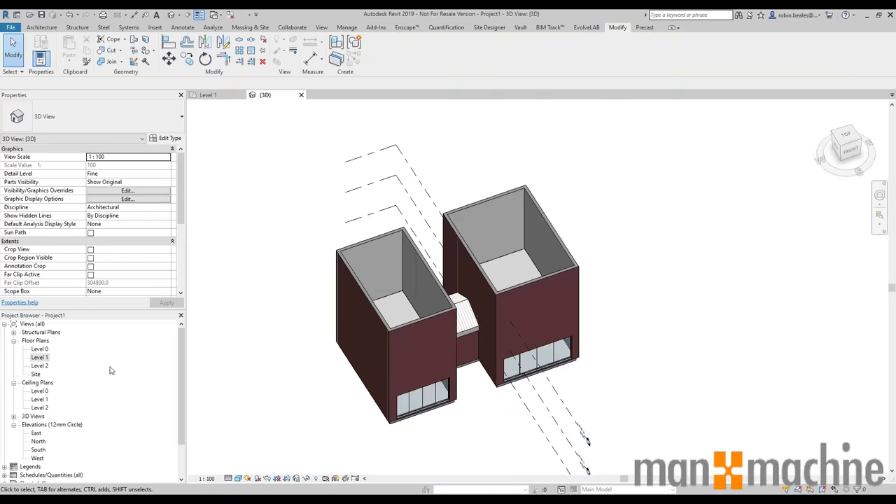
In the Level 2 floor plan, start a roof by footprint and pick the right wing's two long walls as 30° slope-defining edges with 150 overhang.
{"action": "left_click", "coordinate": [40, 367]}
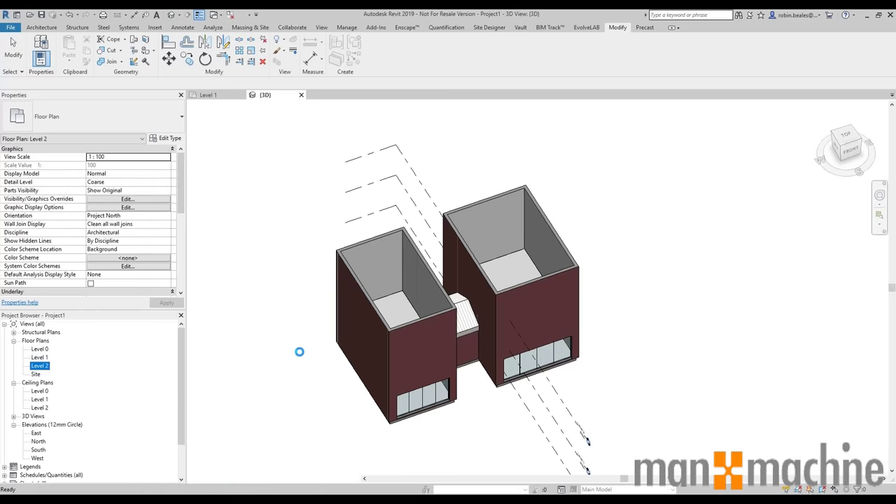
{"action": "middle_click_drag", "start_coordinate": [441, 236], "coordinate": [388, 241]}
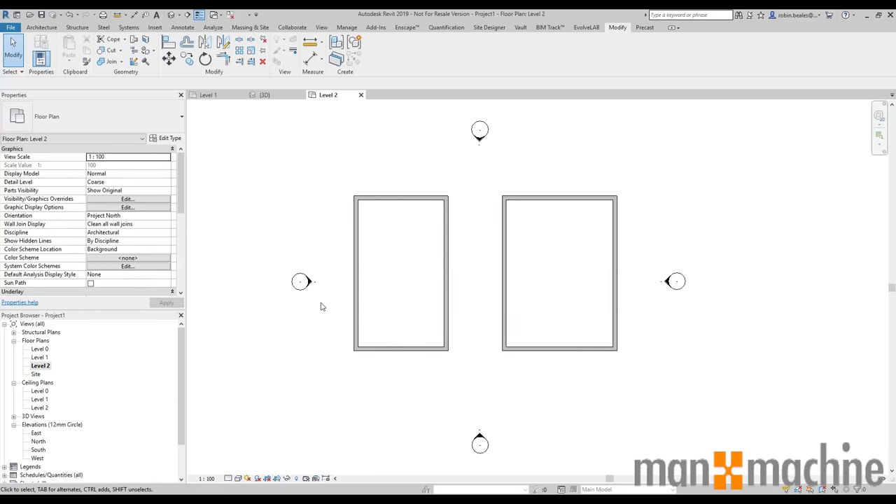
{"action": "left_click", "coordinate": [41, 28]}
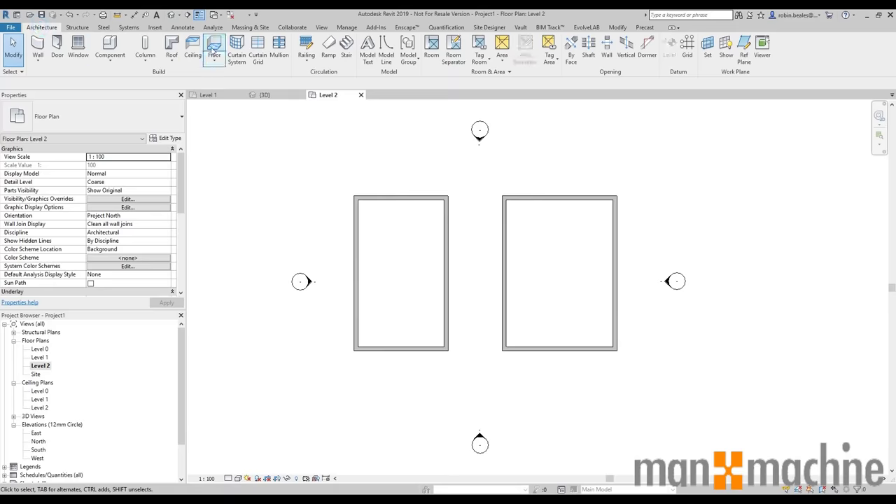
{"action": "left_click", "coordinate": [168, 47]}
{"action": "middle_click_drag", "start_coordinate": [455, 245], "coordinate": [334, 250]}
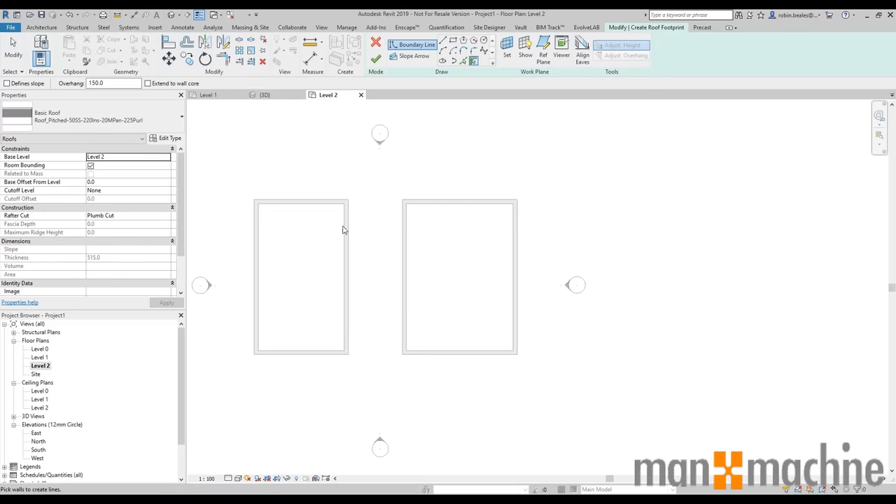
{"action": "left_click", "coordinate": [404, 213]}
{"action": "left_click", "coordinate": [520, 210]}
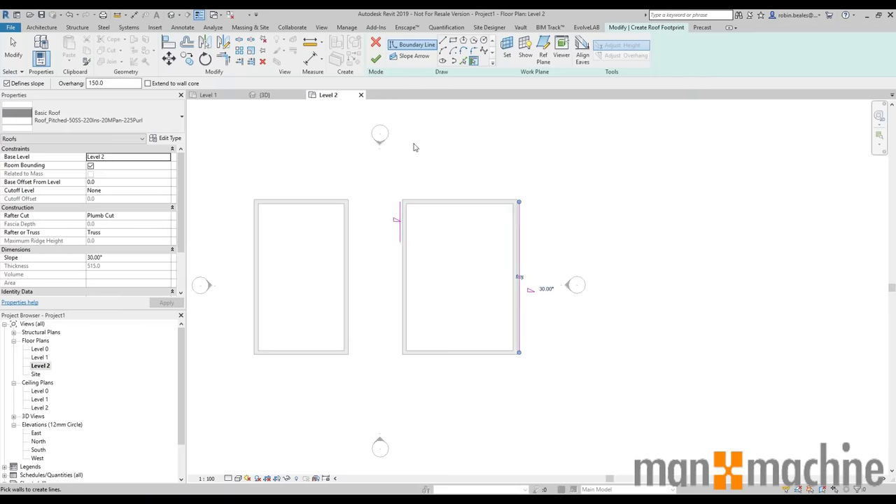
Add the right wing's two end walls to the roof footprint as non-sloping edges with 150 overhang.
{"action": "left_click", "coordinate": [452, 203]}
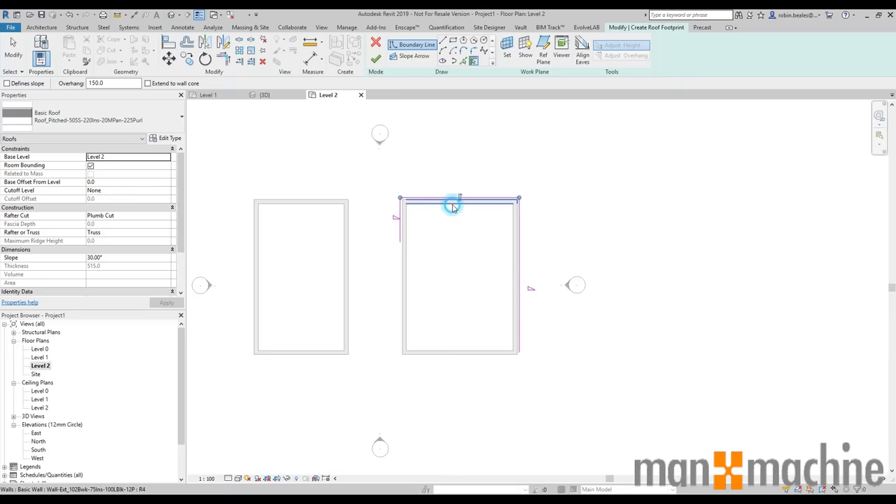
{"action": "left_click", "coordinate": [476, 356]}
{"action": "right_click", "coordinate": [571, 205]}
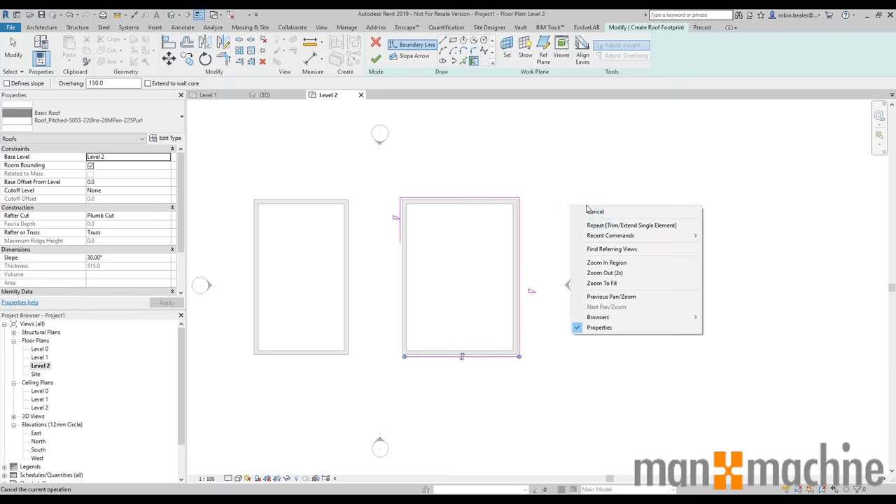
{"action": "left_click", "coordinate": [590, 210]}
{"action": "right_click", "coordinate": [578, 196]}
{"action": "left_click", "coordinate": [591, 204]}
Trim the footprint's long edge beside the link to the lower end edge to close the right wing's boundary.
{"action": "key", "text": "t"}
{"action": "key", "text": "r"}
{"action": "left_click", "coordinate": [397, 231]}
{"action": "left_click", "coordinate": [438, 356]}
{"action": "right_click", "coordinate": [541, 214]}
{"action": "left_click", "coordinate": [560, 225]}
{"action": "right_click", "coordinate": [558, 210]}
{"action": "left_click", "coordinate": [574, 219]}
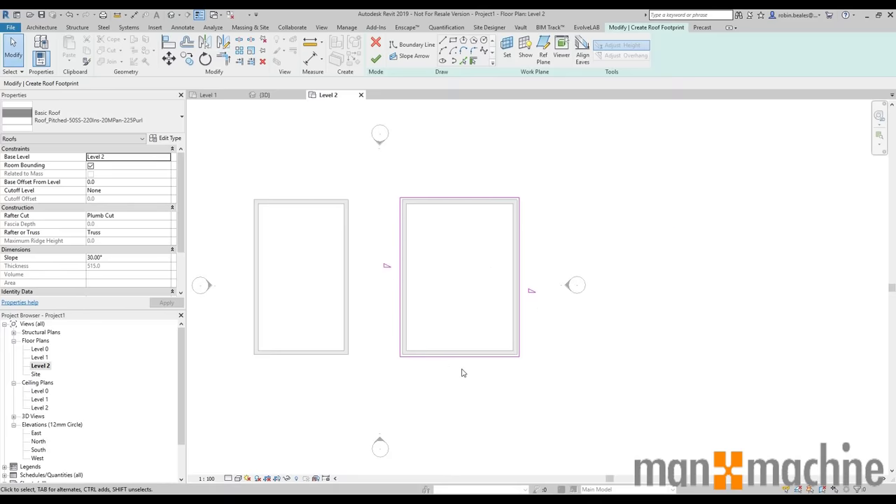
Finish the right wing's roof footprint to create the pitched roof.
{"action": "left_click", "coordinate": [377, 61]}
{"action": "left_click", "coordinate": [471, 262]}
{"action": "left_click", "coordinate": [410, 174]}
Start another roof by footprint and pick the left wing's two long walls as 30° slope-defining edges with 150 overhang.
{"action": "middle_click_drag", "start_coordinate": [461, 252], "coordinate": [546, 271]}
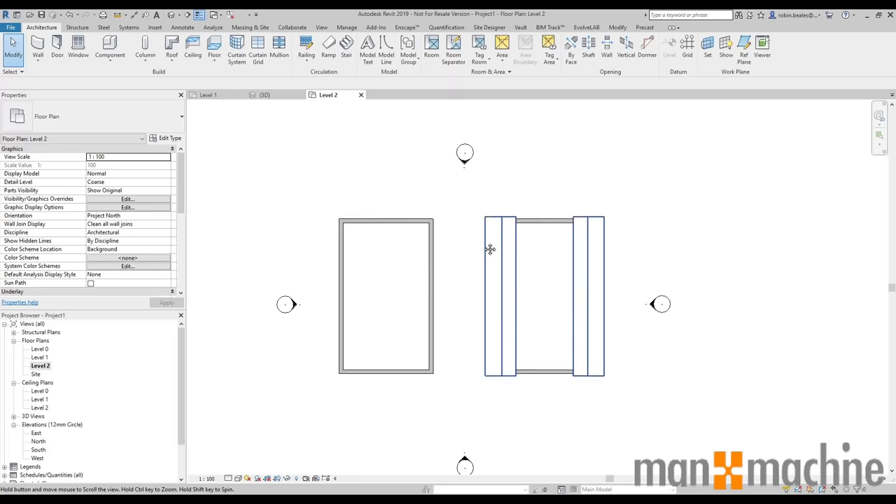
{"action": "left_click", "coordinate": [173, 46]}
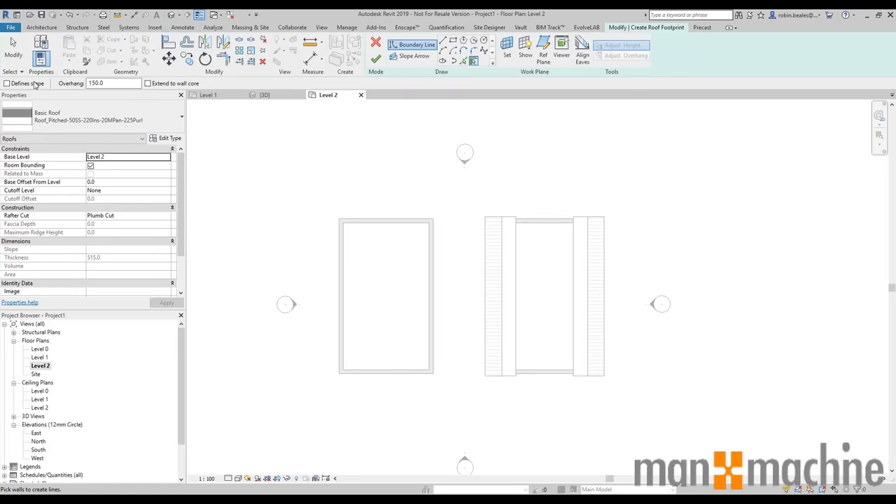
{"action": "left_click", "coordinate": [341, 249]}
{"action": "left_click", "coordinate": [435, 261]}
{"action": "right_click", "coordinate": [379, 180]}
{"action": "left_click", "coordinate": [393, 186]}
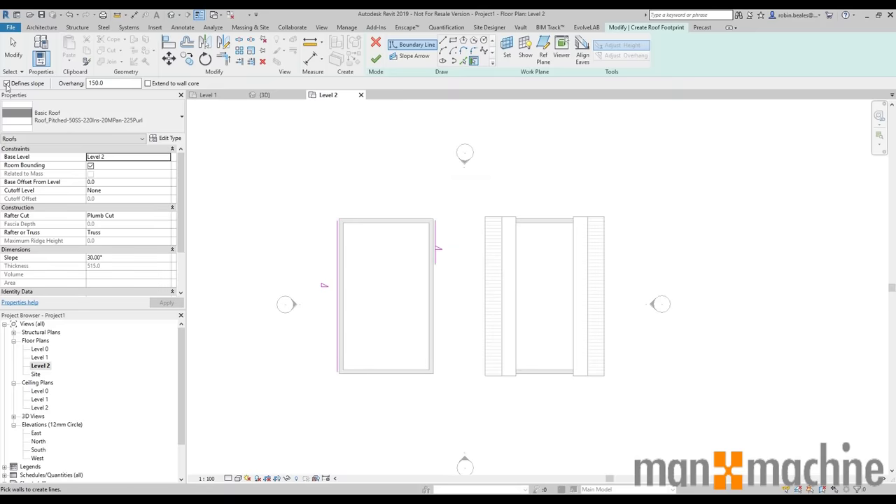
Add the left wing's two end walls to the roof footprint as non-sloping edges.
{"action": "left_click", "coordinate": [371, 221]}
{"action": "left_click", "coordinate": [412, 372]}
{"action": "right_click", "coordinate": [294, 215]}
{"action": "left_click", "coordinate": [315, 216]}
{"action": "right_click", "coordinate": [284, 207]}
{"action": "left_click", "coordinate": [302, 210]}
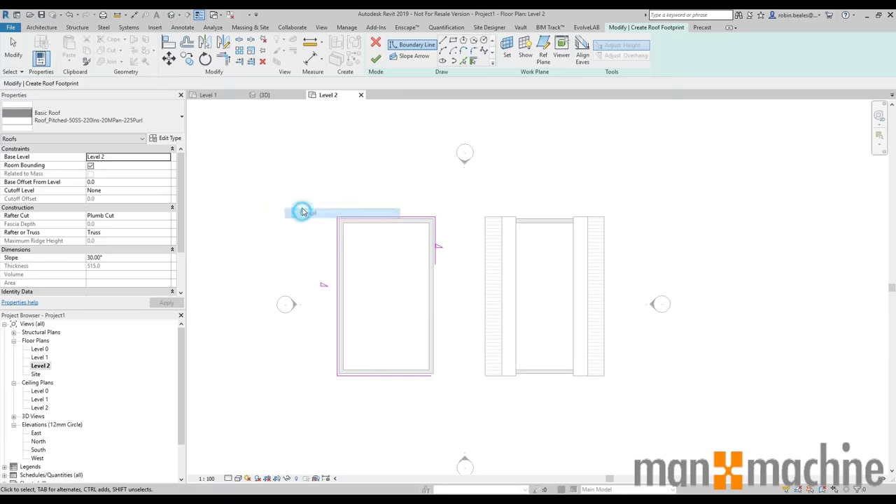
Trim the left wing footprint's long edge beside the link to the lower end edge to close the roof boundary.
{"action": "key", "text": "t"}
{"action": "key", "text": "r"}
{"action": "left_click", "coordinate": [436, 254]}
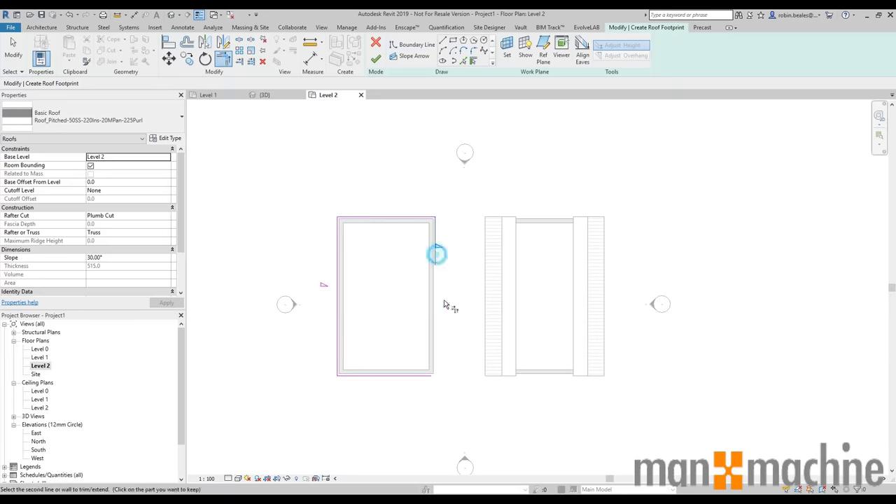
{"action": "left_click", "coordinate": [418, 374]}
{"action": "right_click", "coordinate": [280, 196]}
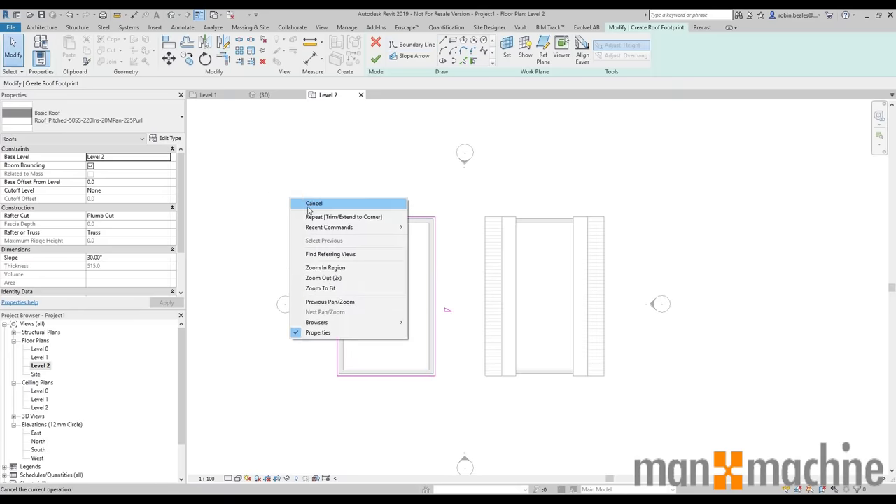
{"action": "left_click", "coordinate": [309, 204]}
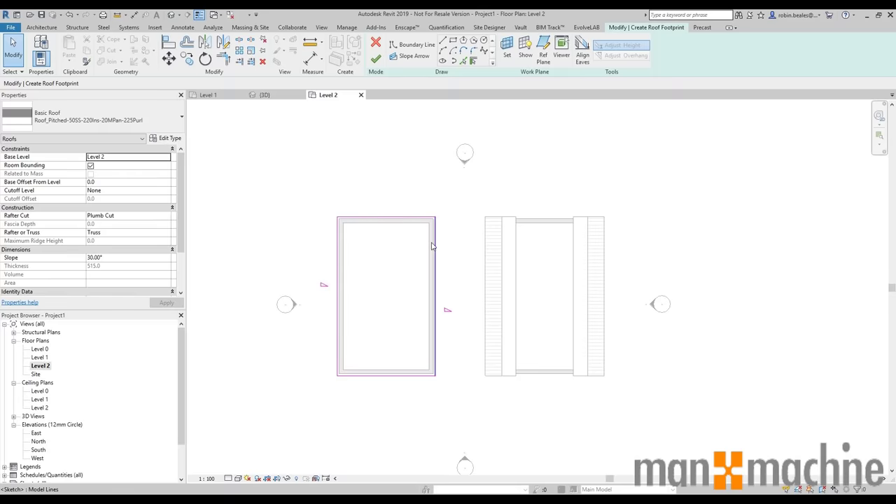
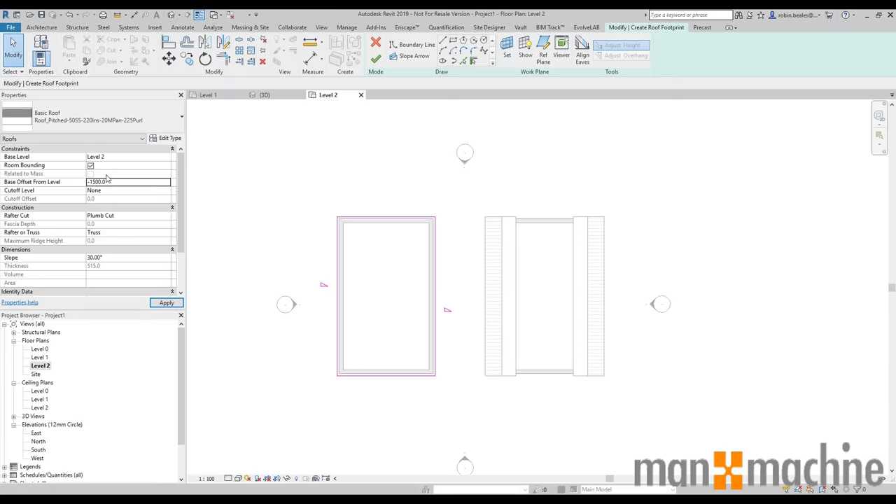
Set the left wing roof's base offset from Level 2 to -1500, finish the footprint and attach the highlighted walls to the roof.
{"action": "left_click", "coordinate": [231, 260]}
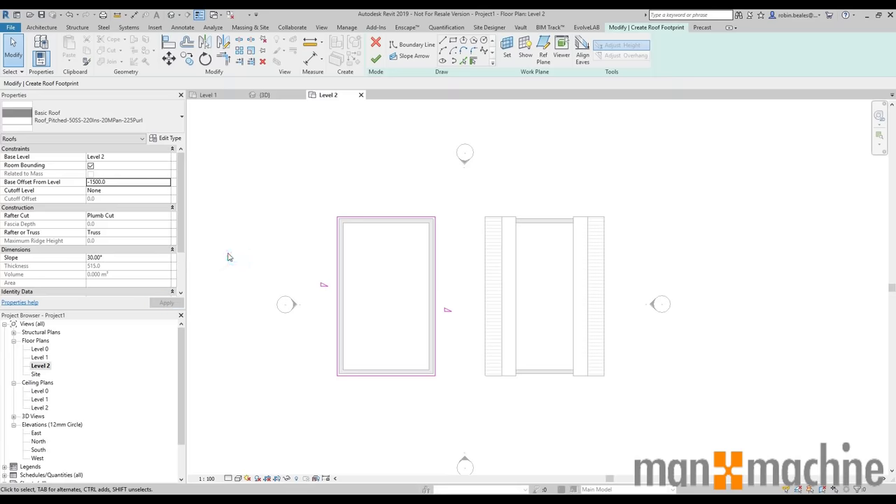
{"action": "left_click", "coordinate": [375, 58]}
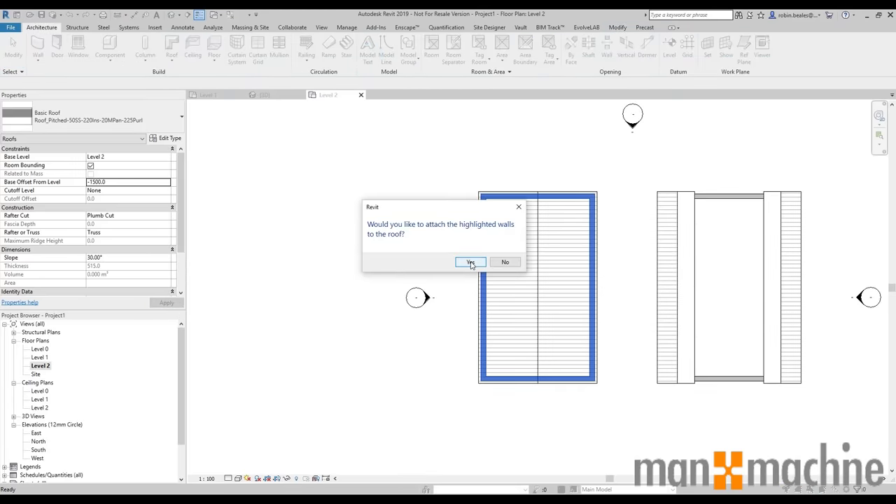
{"action": "left_click", "coordinate": [466, 259]}
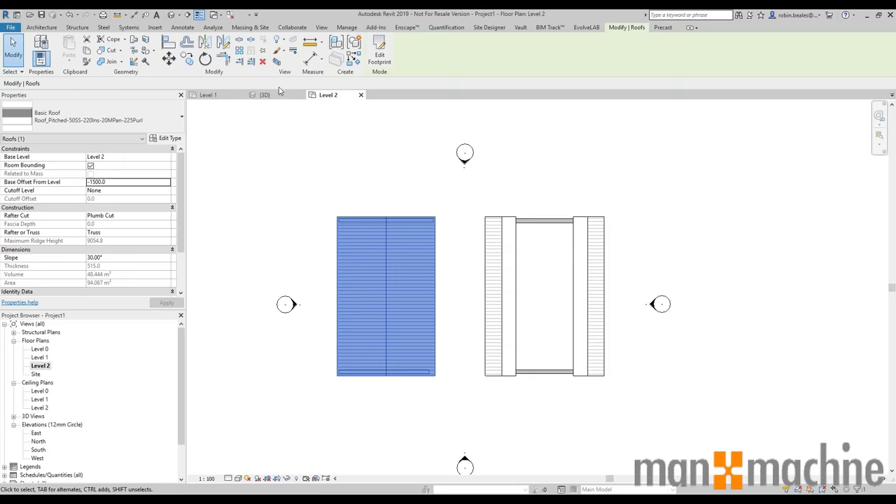
Inspect the pitched roofs over both wings and the link from several angles in the 3D view.
{"action": "left_click", "coordinate": [272, 95]}
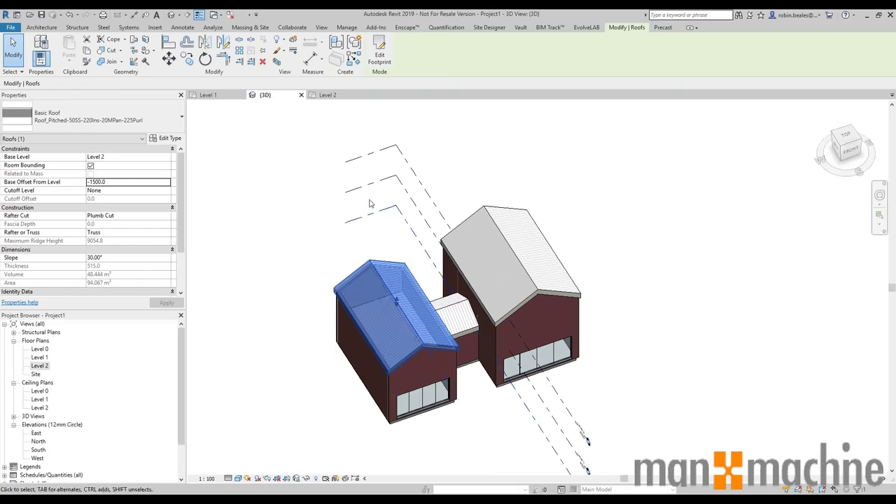
{"action": "left_click", "coordinate": [658, 260]}
{"action": "middle_click_drag", "start_coordinate": [573, 320], "coordinate": [550, 168], "text": "shift"}
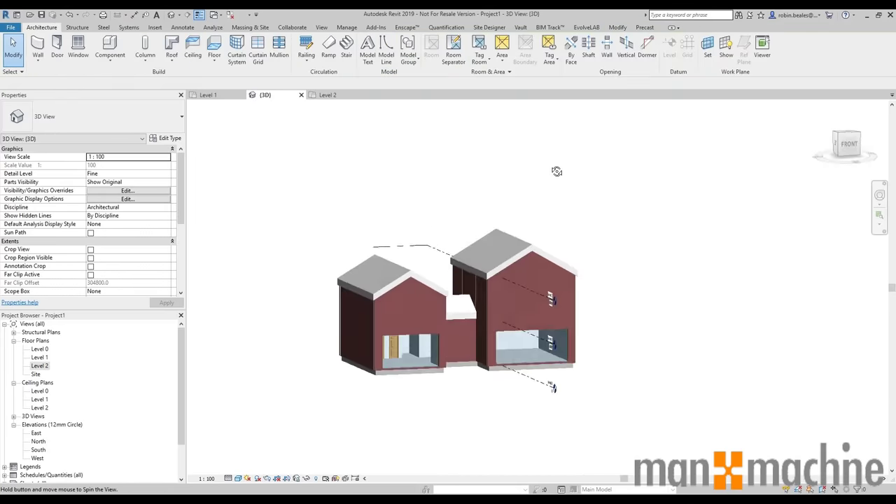
{"action": "middle_click_drag", "start_coordinate": [637, 283], "coordinate": [680, 292], "text": "shift"}
{"action": "right_click", "coordinate": [622, 430]}
{"action": "left_click", "coordinate": [595, 170]}
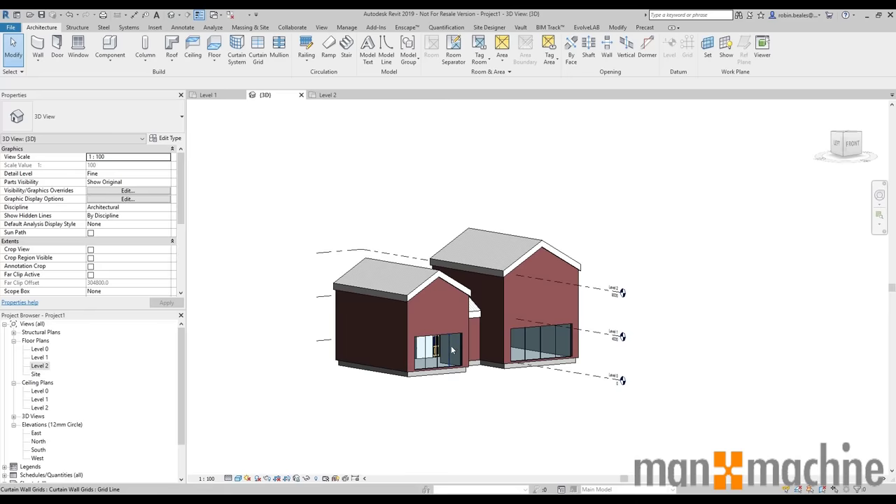
Start a wall on the Level 1 floor plan using the Wall-Partn_12P-75Std-12P partition type.
{"action": "left_click", "coordinate": [39, 358]}
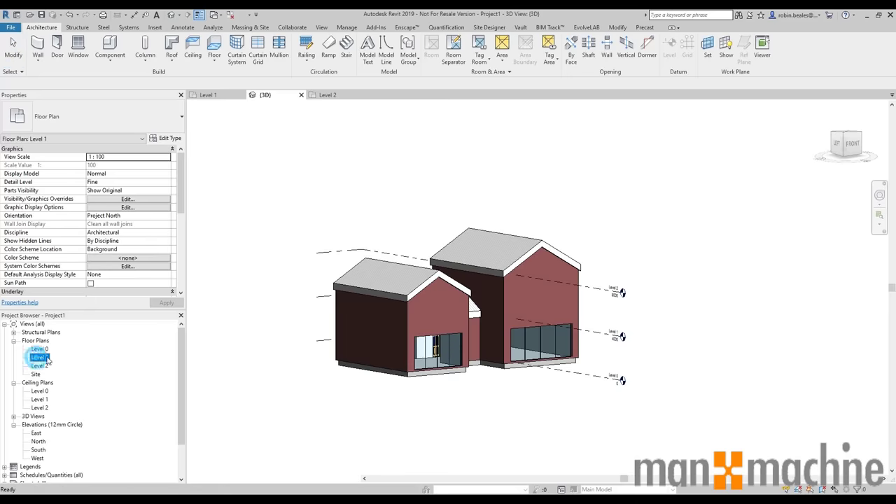
{"action": "scroll", "coordinate": [263, 357], "scroll_direction": "down", "scroll_amount": 3}
{"action": "middle_click_drag", "start_coordinate": [332, 355], "coordinate": [400, 299]}
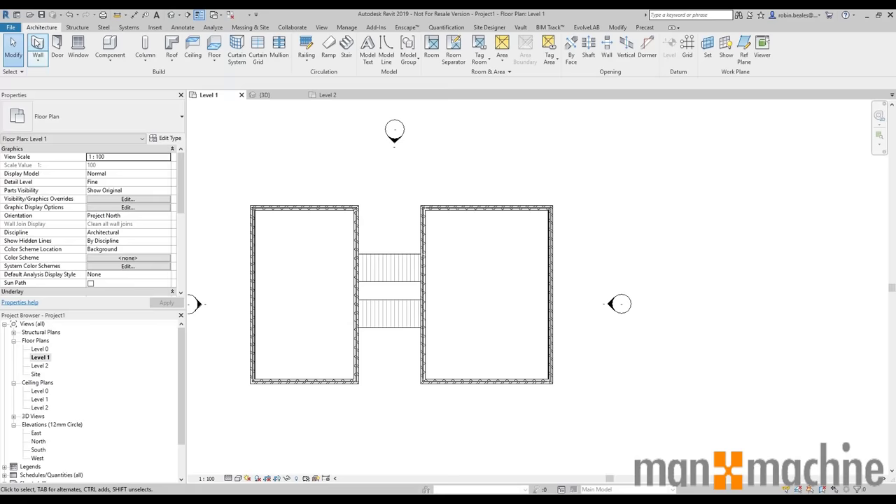
{"action": "left_click", "coordinate": [38, 48]}
{"action": "left_click", "coordinate": [91, 118]}
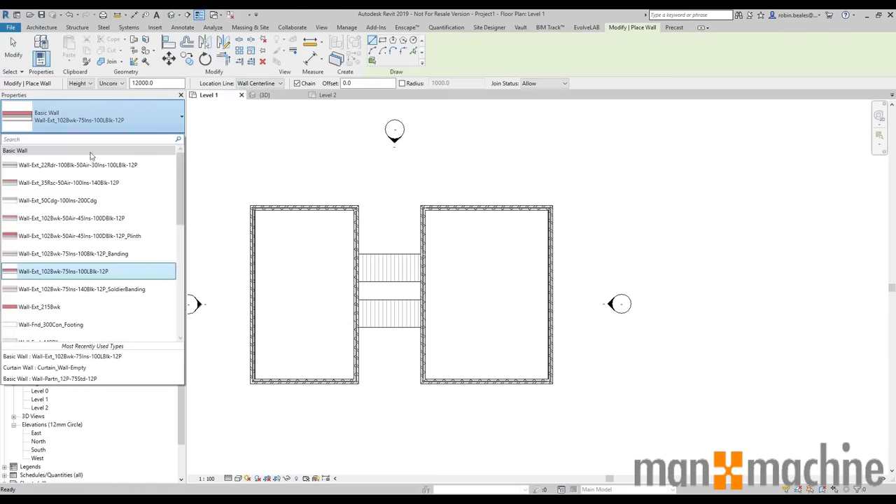
{"action": "scroll", "coordinate": [92, 232], "scroll_direction": "down", "scroll_amount": 2}
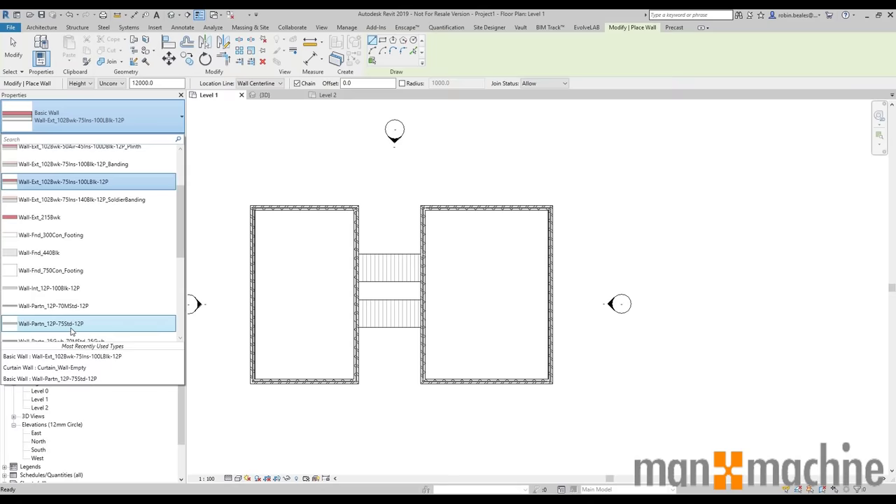
{"action": "left_click", "coordinate": [63, 323]}
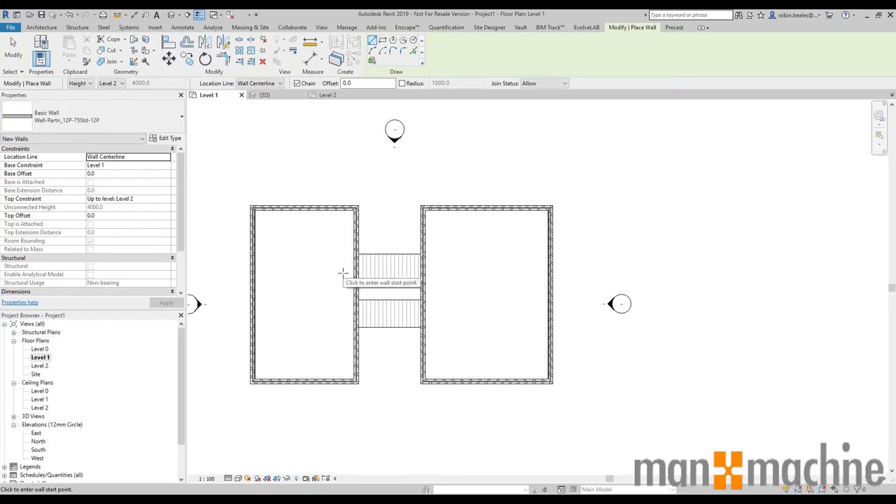
Draw three chained Wall-Partn_12P-75Std-12P walls enclosing a rectangle about 2800 mm wide against the western building's west wall.
{"action": "scroll", "coordinate": [327, 304], "scroll_direction": "up", "scroll_amount": 4}
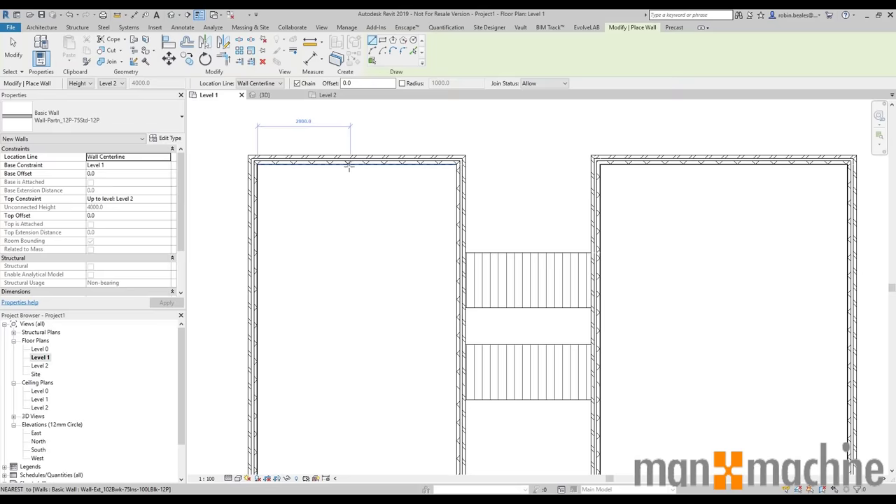
{"action": "left_click", "coordinate": [258, 213]}
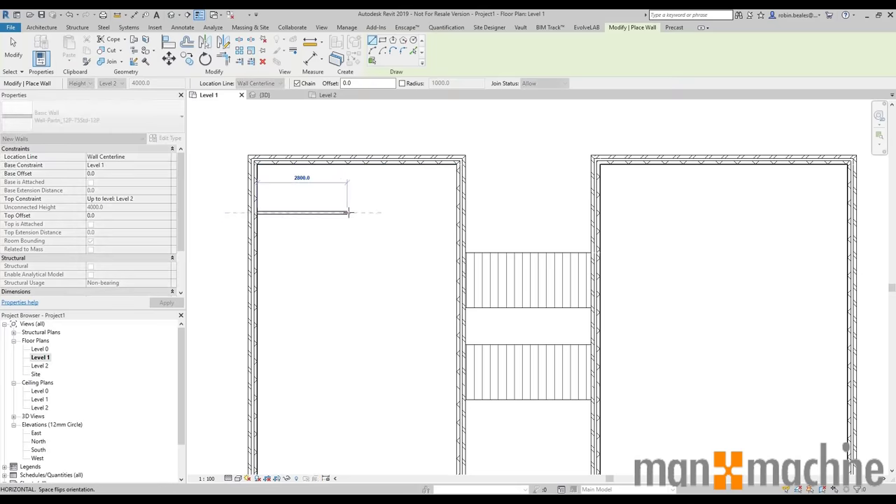
{"action": "left_click", "coordinate": [348, 213]}
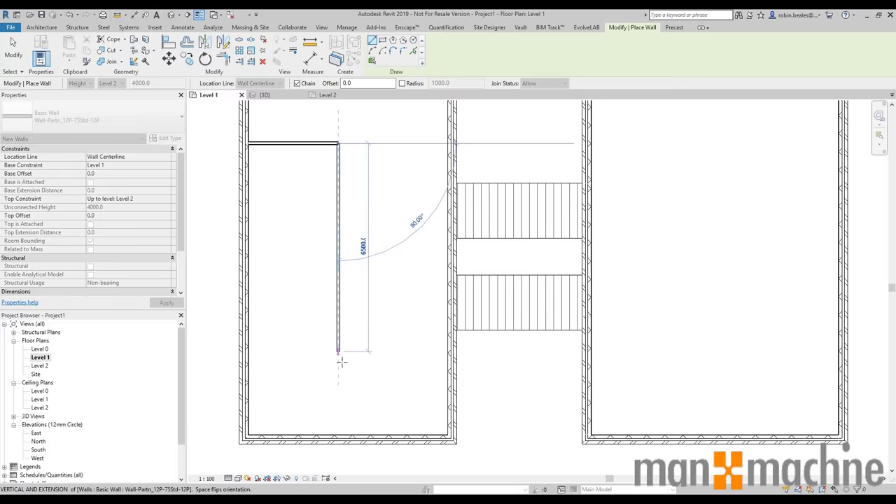
{"action": "left_click", "coordinate": [336, 340]}
{"action": "left_click", "coordinate": [249, 340]}
Divide the enclosed rectangle midway with a horizontal partition, and run another from its southeast corner to the building's east wall.
{"action": "right_click", "coordinate": [336, 239]}
{"action": "left_click", "coordinate": [357, 244]}
{"action": "left_click", "coordinate": [337, 240]}
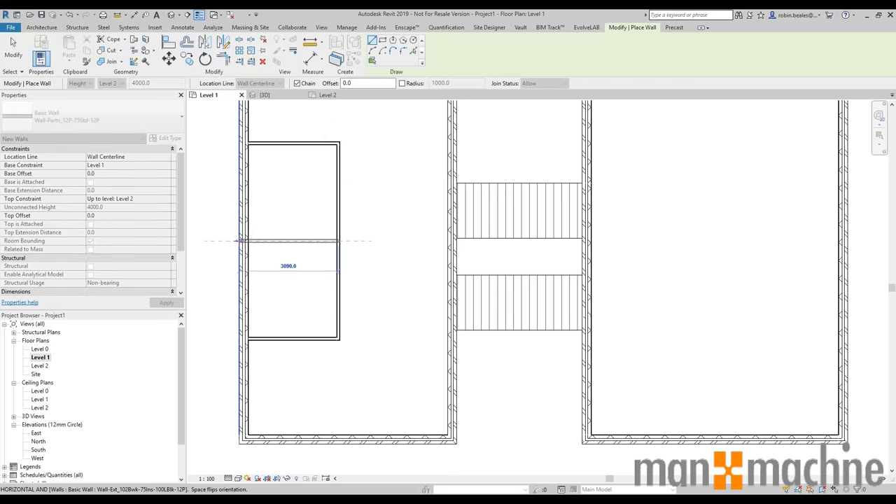
{"action": "left_click", "coordinate": [339, 339]}
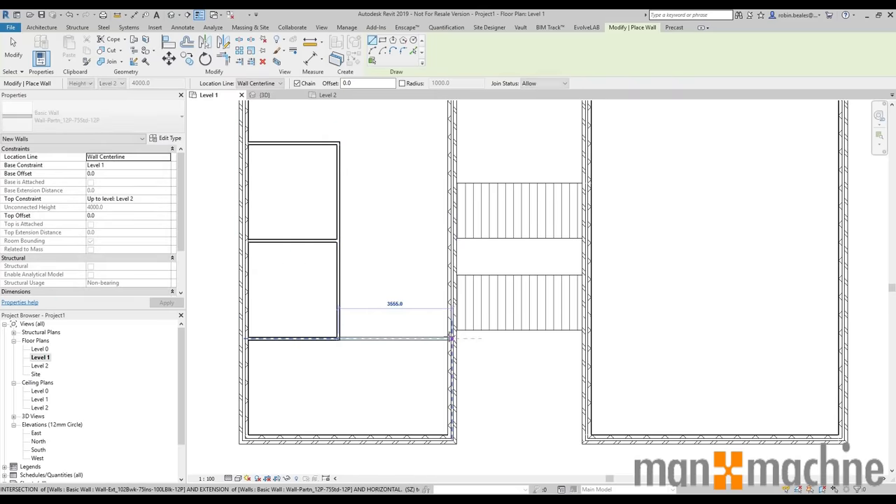
{"action": "left_click", "coordinate": [449, 339]}
{"action": "left_click", "coordinate": [448, 339]}
{"action": "key", "text": "Escape"}
Draw a vertical partition from the southern cross partition down to the western building's south wall, separating two rooms.
{"action": "left_click", "coordinate": [375, 339]}
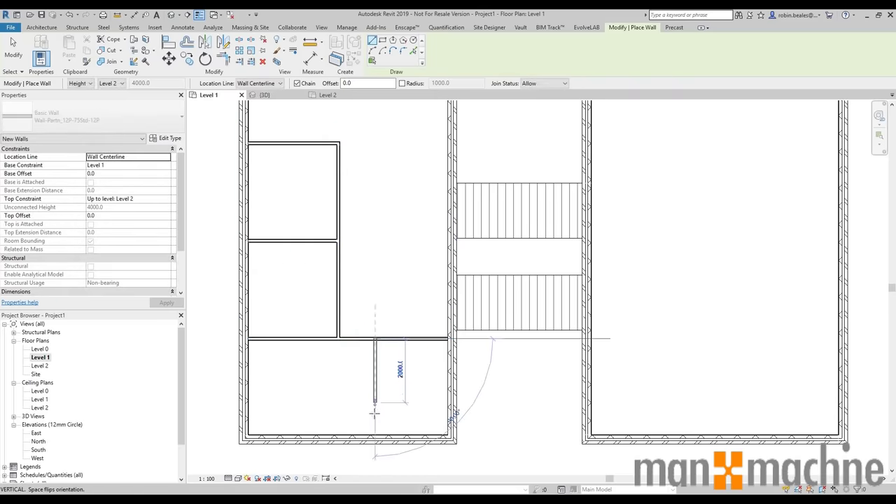
{"action": "left_click", "coordinate": [375, 436]}
{"action": "key", "text": "Escape"}
{"action": "key", "text": "Escape"}
{"action": "scroll", "coordinate": [346, 316], "scroll_direction": "down", "scroll_amount": 2}
{"action": "scroll", "coordinate": [336, 312], "scroll_direction": "up", "scroll_amount": 3}
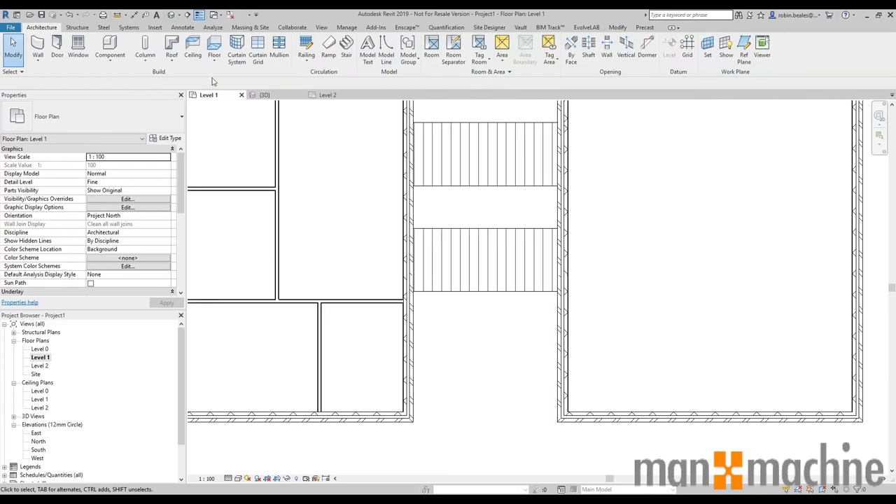
Place a Doors_IntSgl 910x2110mm door in the cross partition, opening into the small southeast room of the western building.
{"action": "left_click", "coordinate": [58, 46]}
{"action": "left_click", "coordinate": [66, 116]}
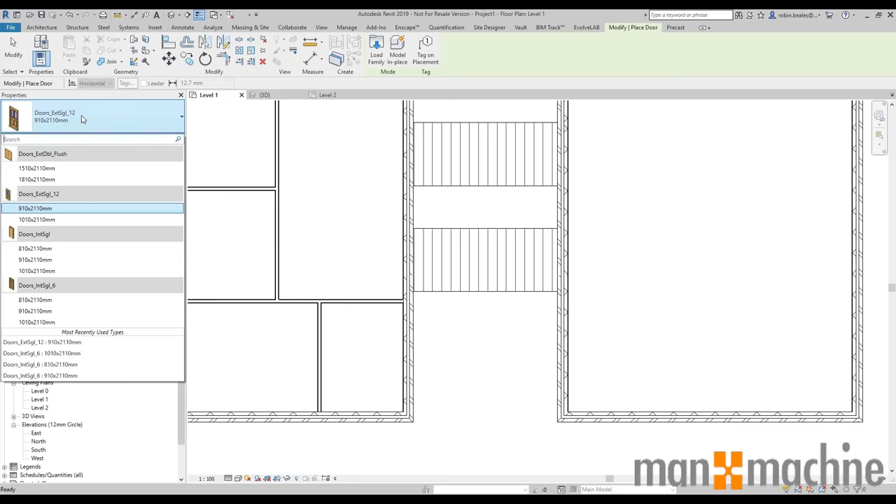
{"action": "left_click", "coordinate": [40, 260]}
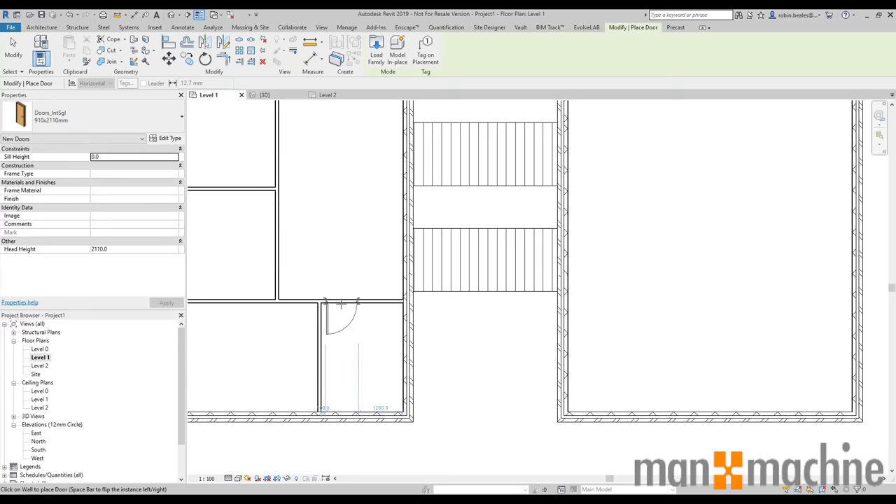
{"action": "left_click", "coordinate": [341, 303]}
Place a Doors_IntSgl 810x2110mm door in the same cross partition, opening into the southwest room.
{"action": "left_click", "coordinate": [110, 119]}
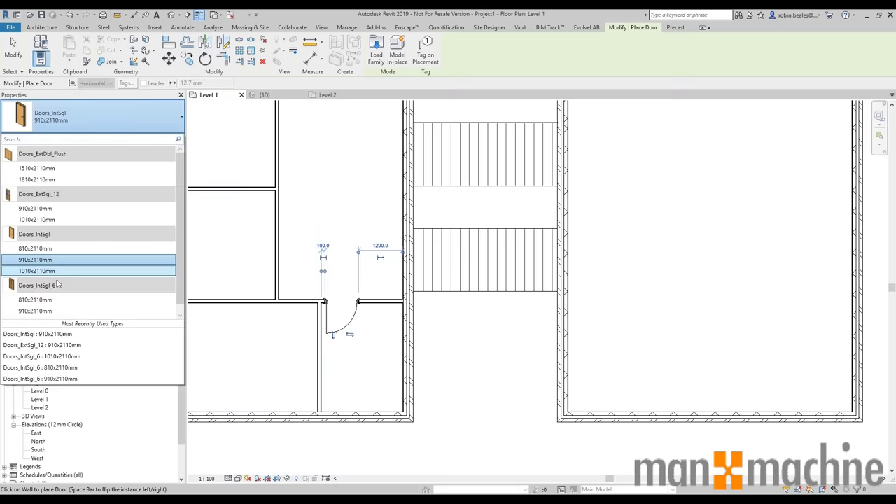
{"action": "left_click", "coordinate": [48, 248]}
{"action": "scroll", "coordinate": [301, 301], "scroll_direction": "up", "scroll_amount": 3}
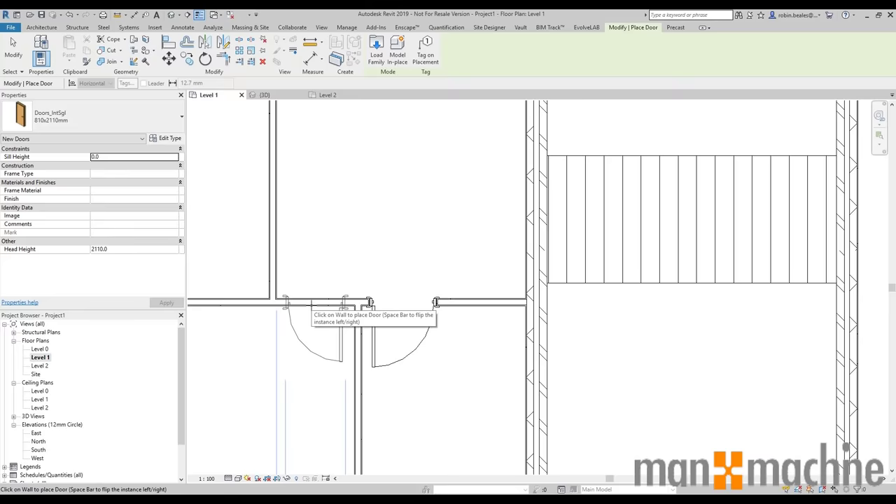
{"action": "left_click", "coordinate": [312, 303]}
{"action": "scroll", "coordinate": [328, 267], "scroll_direction": "down", "scroll_amount": 2}
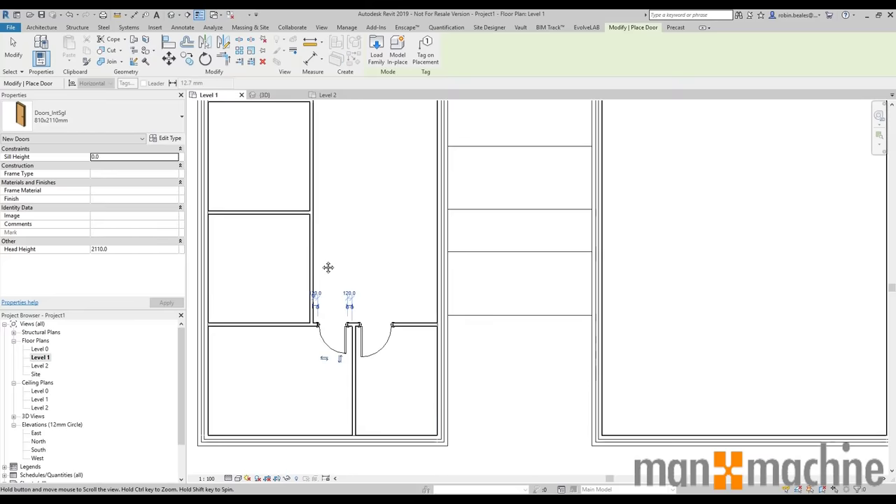
Place a flipped Doors_IntSgl 1010x2110mm door in the upper room's east partition, 100 mm from the dividing wall.
{"action": "left_click", "coordinate": [105, 118]}
{"action": "left_click", "coordinate": [49, 271]}
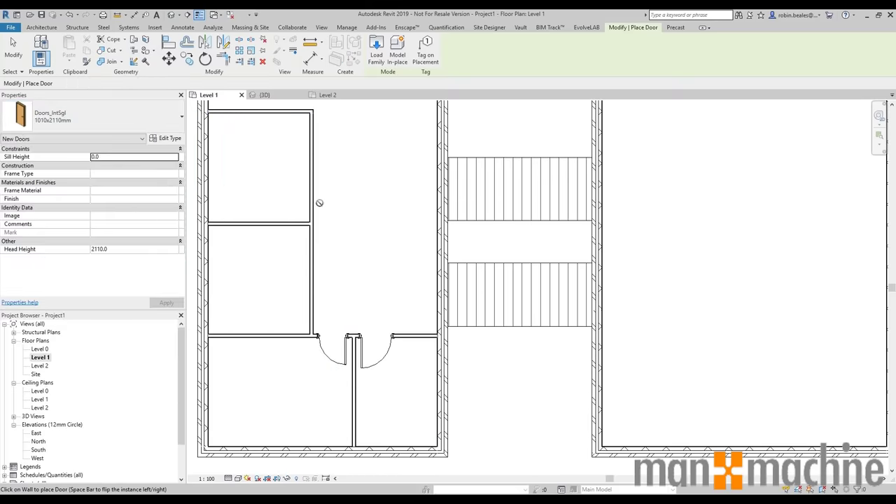
{"action": "key", "text": "space"}
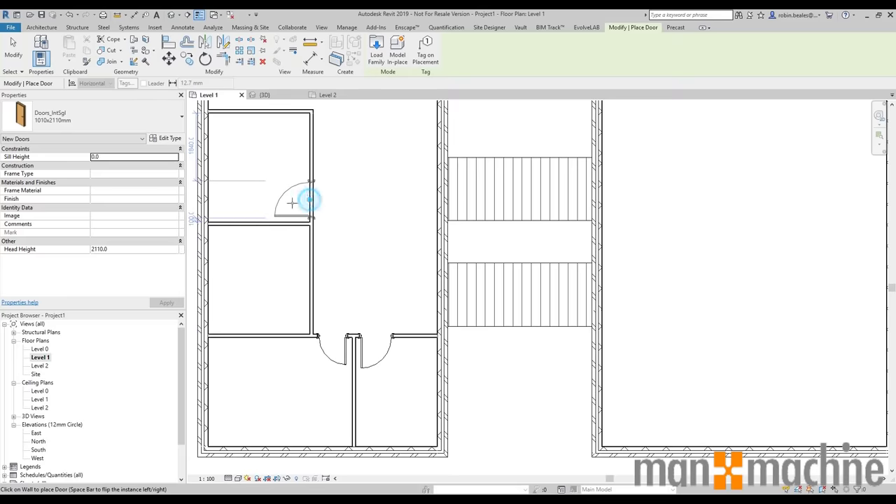
{"action": "left_click", "coordinate": [310, 201]}
{"action": "left_click", "coordinate": [105, 115]}
{"action": "scroll", "coordinate": [47, 201], "scroll_direction": "up", "scroll_amount": 1}
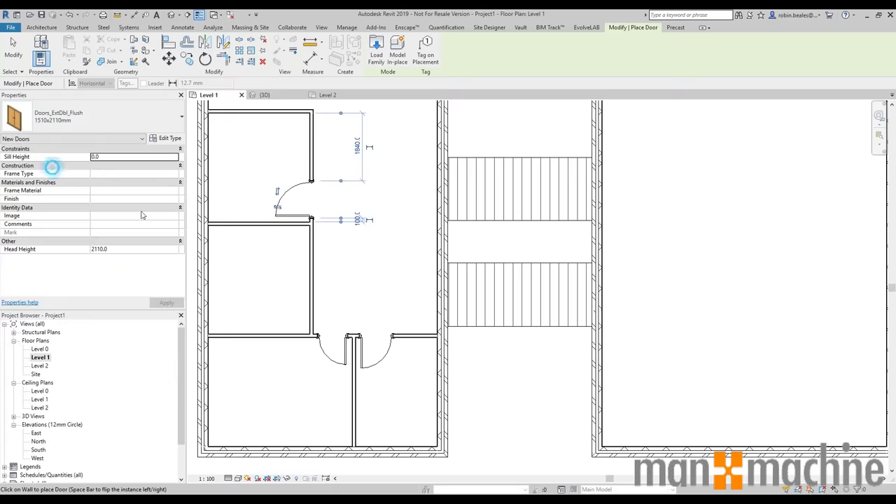
{"action": "left_click", "coordinate": [49, 168]}
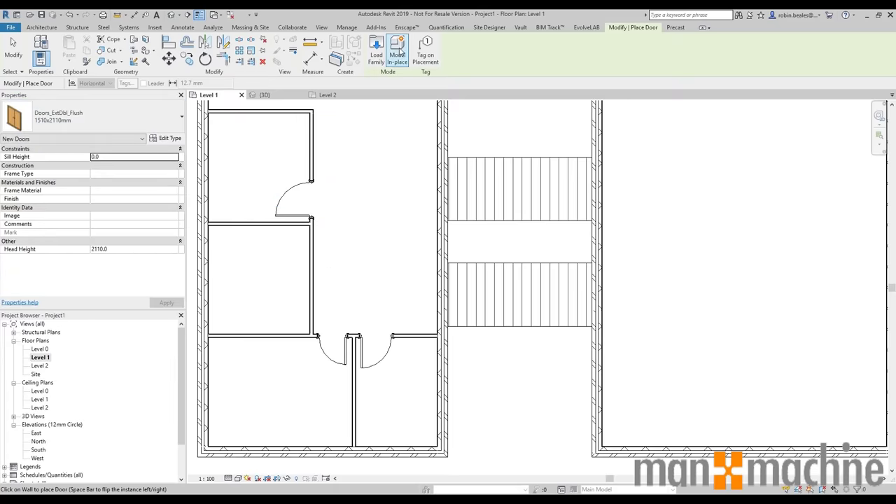
Load the Doors_IntDbl_7 family from the Internal Doors library folder after previewing the available door families.
{"action": "left_click", "coordinate": [377, 50]}
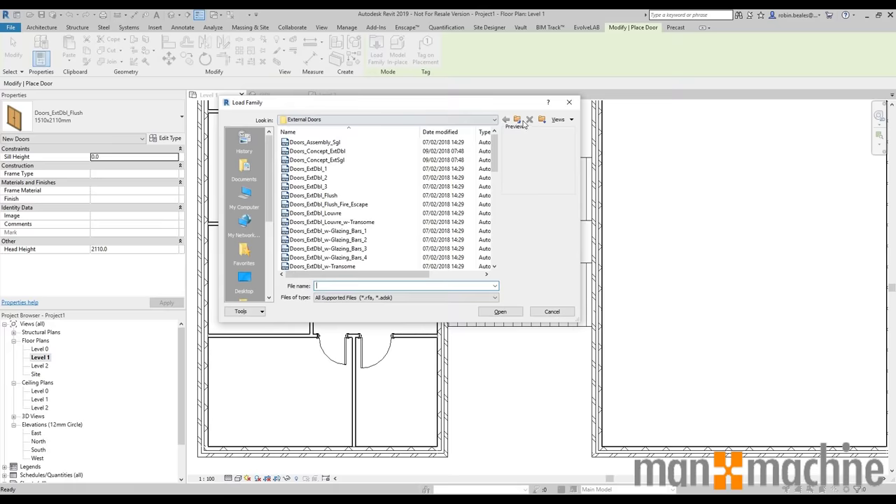
{"action": "left_click", "coordinate": [518, 120]}
{"action": "double_click", "coordinate": [312, 160]}
{"action": "left_click", "coordinate": [317, 151]}
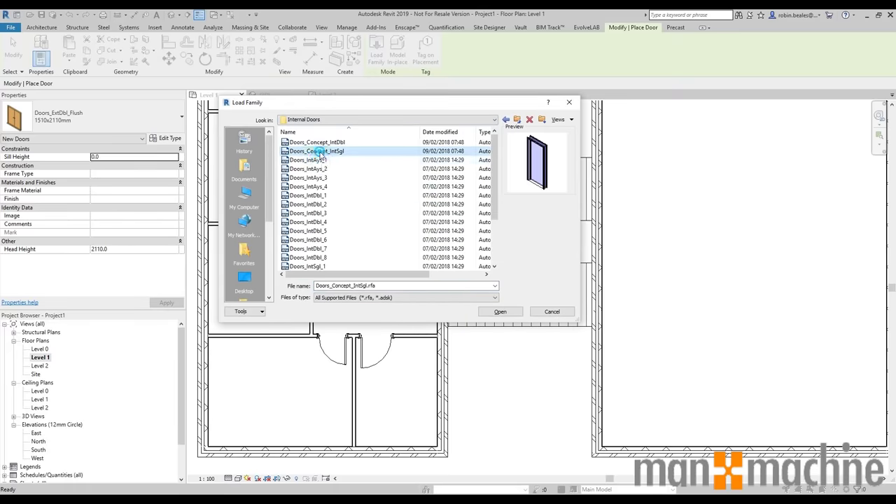
{"action": "left_click", "coordinate": [319, 169]}
{"action": "scroll", "coordinate": [322, 181], "scroll_direction": "down", "scroll_amount": 1}
{"action": "left_click", "coordinate": [321, 178]}
{"action": "left_click", "coordinate": [322, 189]}
{"action": "left_click", "coordinate": [323, 214]}
{"action": "left_click", "coordinate": [324, 229]}
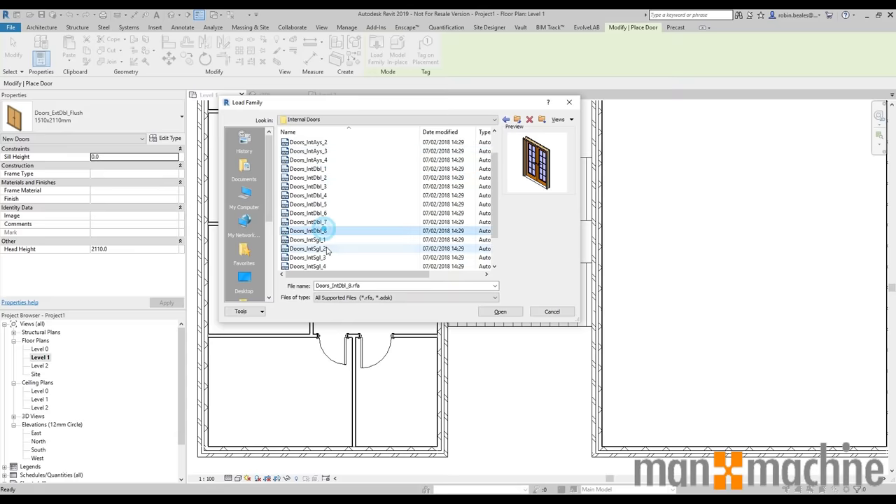
{"action": "left_click", "coordinate": [329, 240]}
{"action": "left_click", "coordinate": [339, 224]}
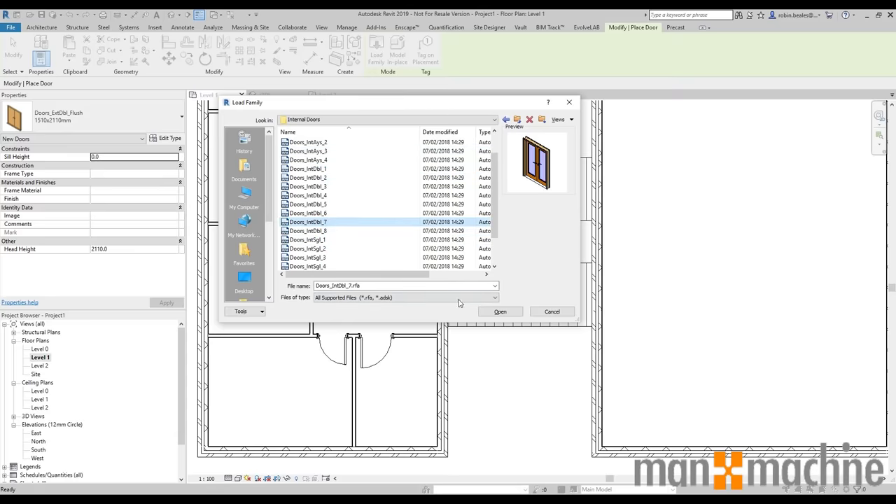
{"action": "left_click", "coordinate": [500, 311]}
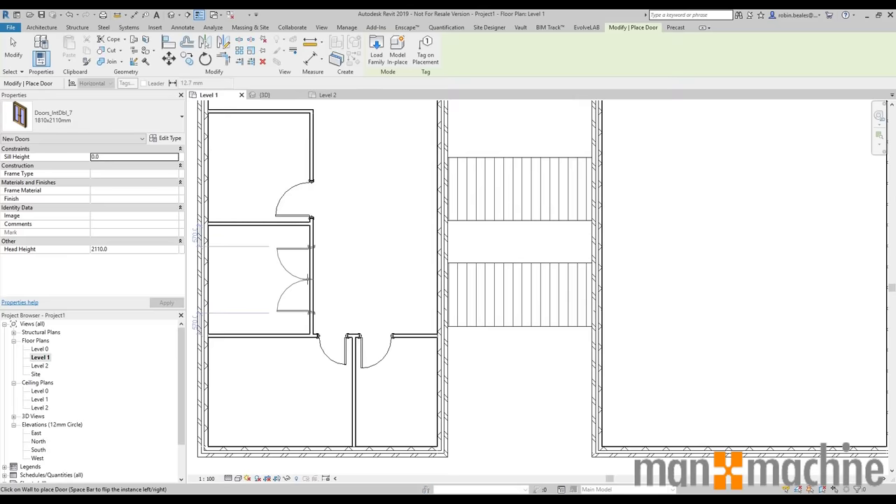
Place a Doors_IntDbl_7 1810x2110mm double door in the east partition of the middle room and finish door placement.
{"action": "key", "text": "Escape"}
{"action": "key", "text": "Escape"}
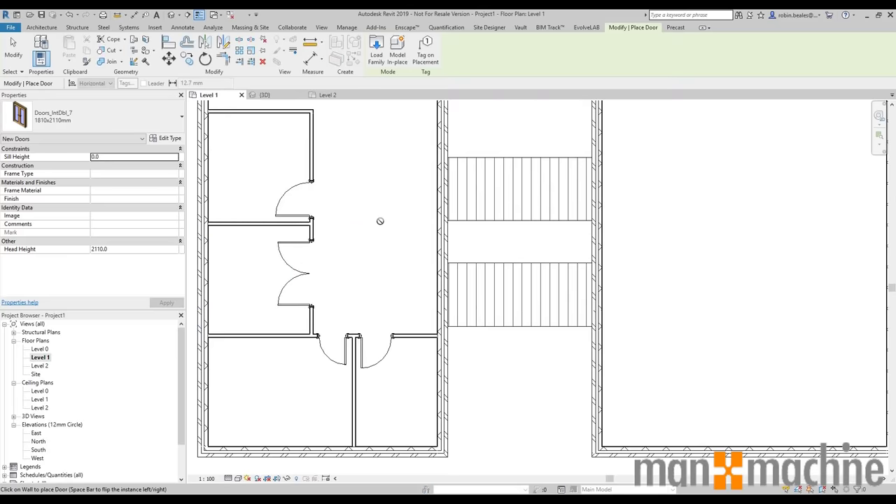
{"action": "scroll", "coordinate": [380, 222], "scroll_direction": "down", "scroll_amount": 3}
{"action": "middle_click_drag", "start_coordinate": [380, 236], "coordinate": [331, 242]}
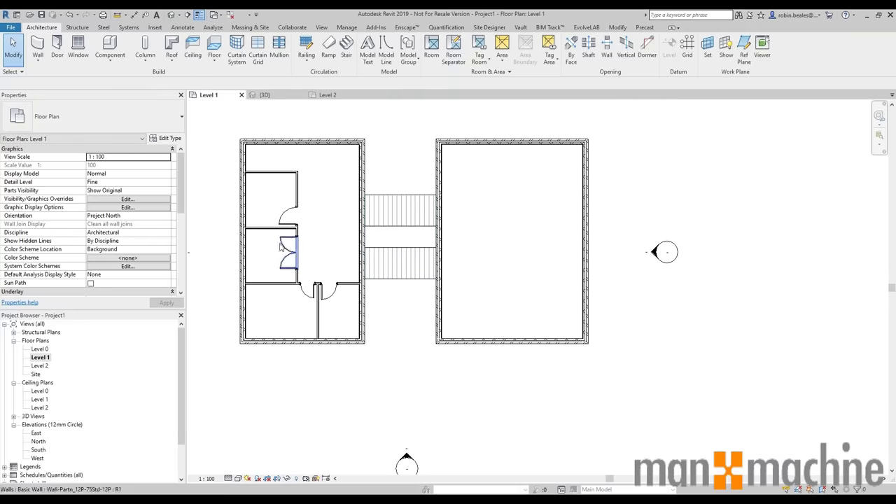
Using a similar partition wall, enclose the eastern building's northwest corner from the north wall's midpoint, about 4105 mm deep, to the west wall.
{"action": "scroll", "coordinate": [309, 245], "scroll_direction": "up", "scroll_amount": 4}
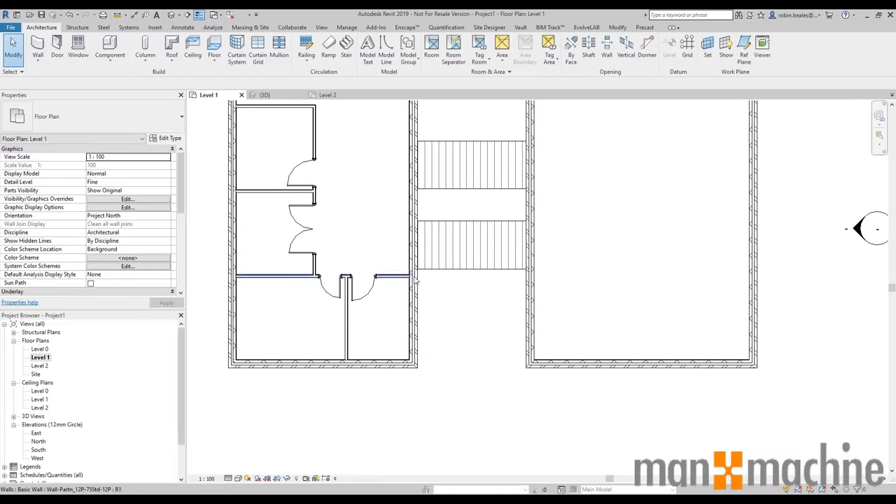
{"action": "middle_click_drag", "start_coordinate": [407, 260], "coordinate": [312, 307]}
{"action": "middle_click_drag", "start_coordinate": [523, 264], "coordinate": [506, 275]}
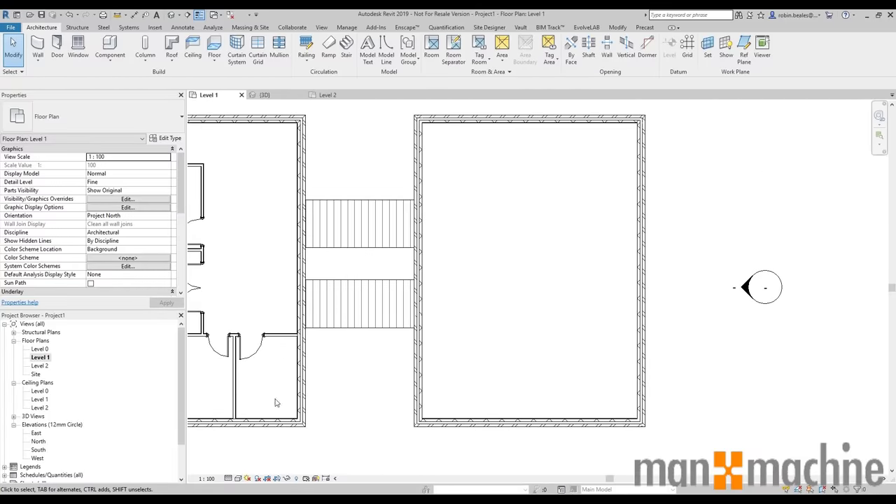
{"action": "right_click", "coordinate": [280, 336]}
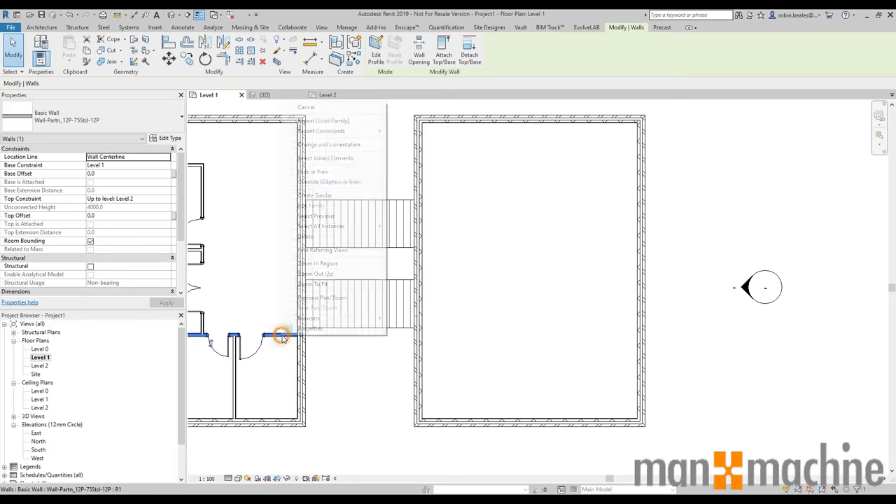
{"action": "left_click", "coordinate": [308, 193]}
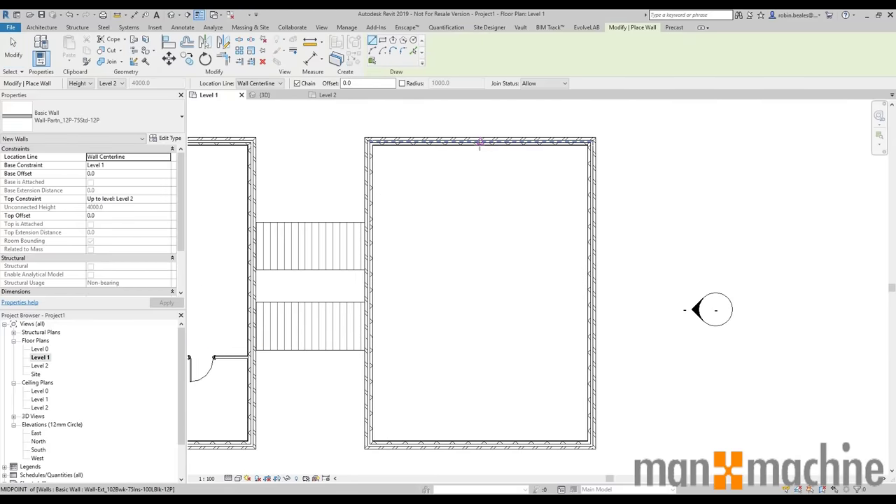
{"action": "left_click", "coordinate": [480, 143]}
{"action": "left_click", "coordinate": [480, 261]}
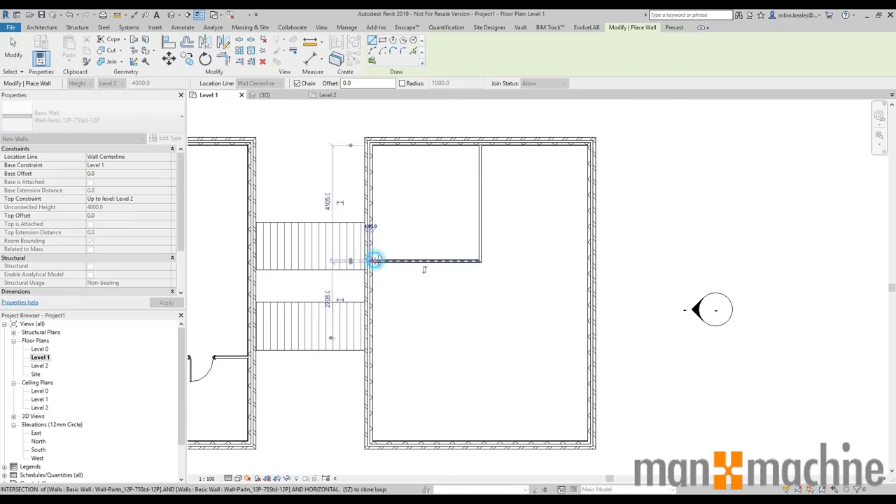
{"action": "left_click", "coordinate": [424, 261]}
{"action": "key", "text": "Escape"}
{"action": "left_click", "coordinate": [424, 141]}
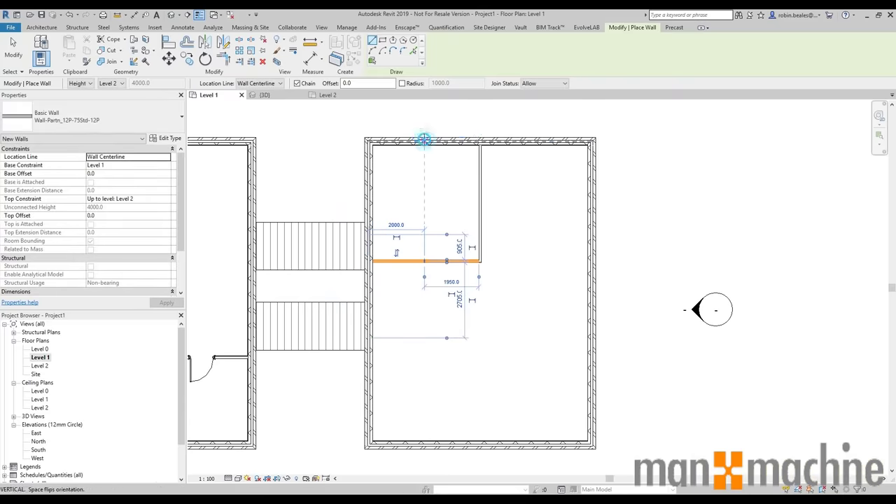
{"action": "key", "text": "Escape"}
{"action": "key", "text": "Escape"}
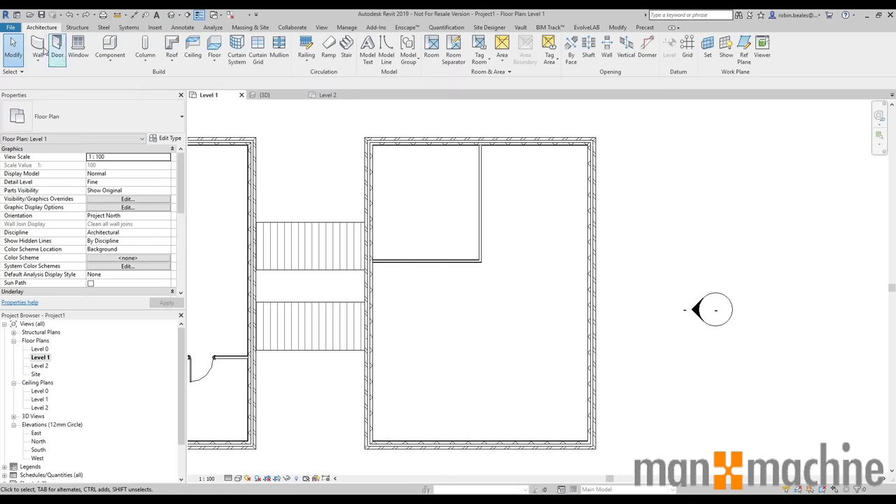
Divide the eastern building's corner enclosure with a vertical partition up to the north wall, about 2000 mm from the west wall.
{"action": "left_click", "coordinate": [41, 49]}
{"action": "left_click", "coordinate": [424, 261]}
{"action": "left_click", "coordinate": [425, 145]}
{"action": "key", "text": "Escape"}
{"action": "left_click", "coordinate": [481, 260]}
{"action": "key", "text": "Escape"}
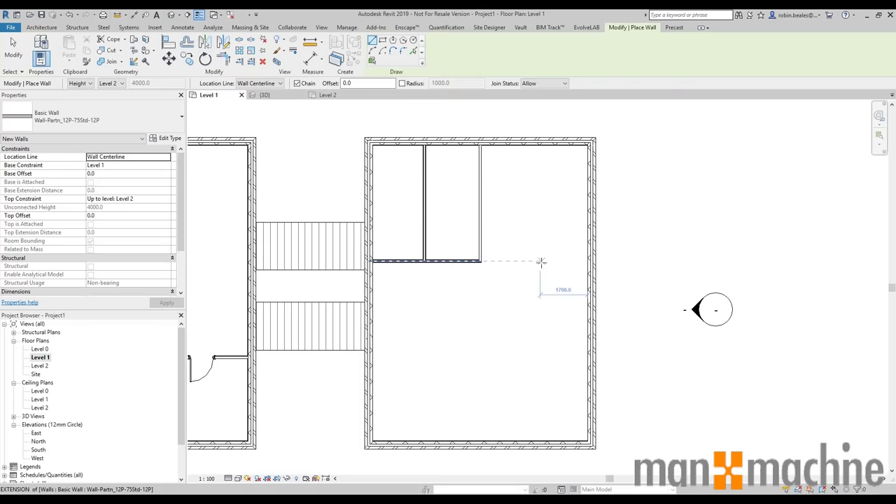
{"action": "key", "text": "Escape"}
Load the Doors_IntSgl_5 door family from the Internal Doors library folder.
{"action": "left_click", "coordinate": [57, 48]}
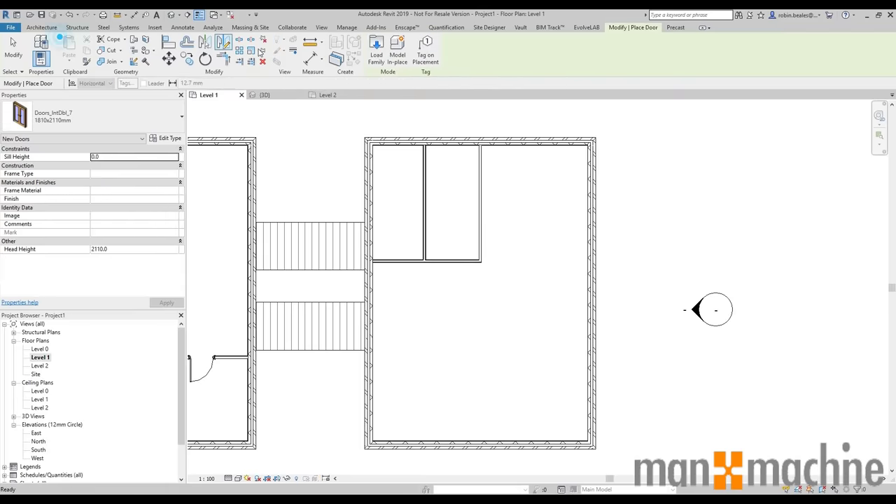
{"action": "left_click", "coordinate": [376, 50]}
{"action": "left_click", "coordinate": [314, 249]}
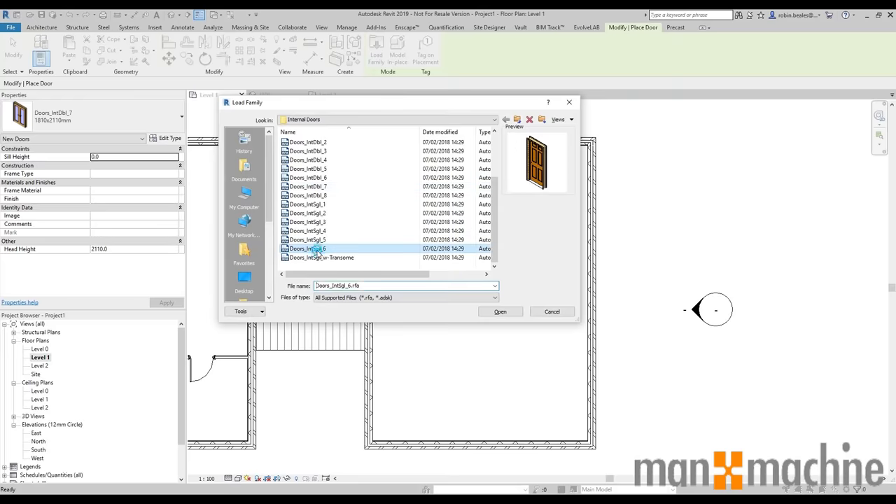
{"action": "key", "text": "Up"}
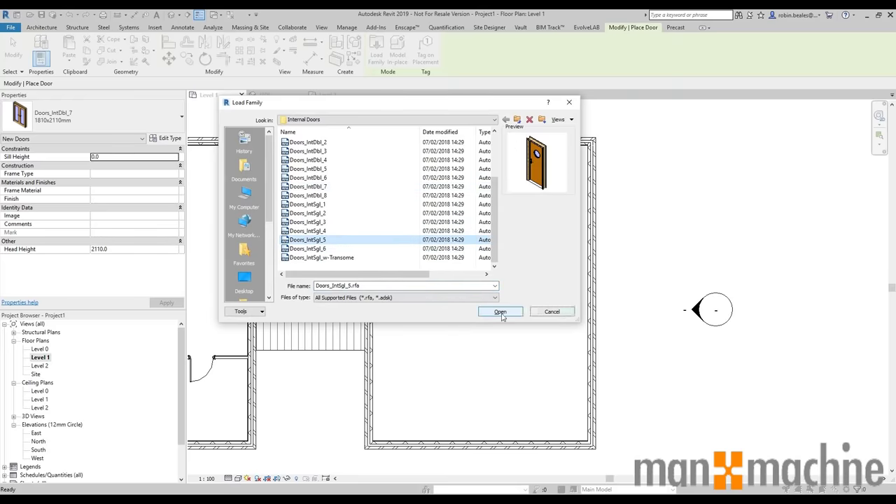
{"action": "left_click", "coordinate": [501, 312]}
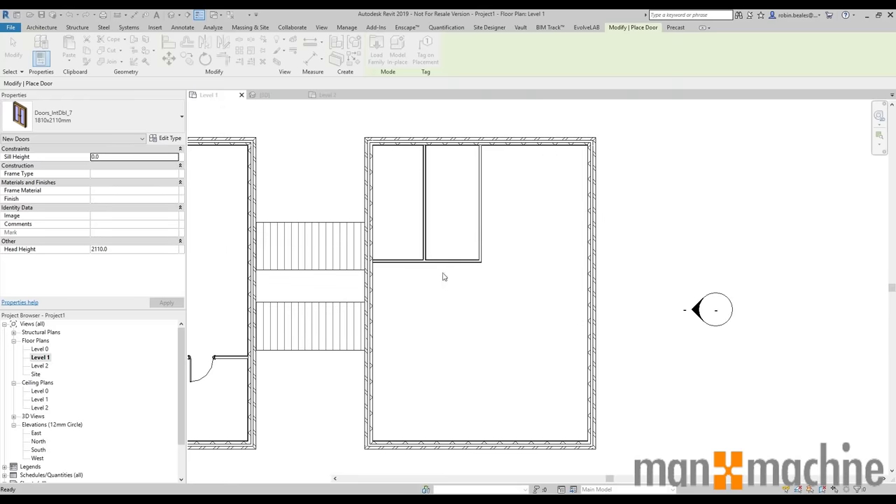
Place a Doors_IntSgl_5 910x2110mm door in the northwest corner room's south partition and a Doors_IntDbl_7 1810x2110mm door in the adjoining room's south partition.
{"action": "left_click", "coordinate": [395, 261]}
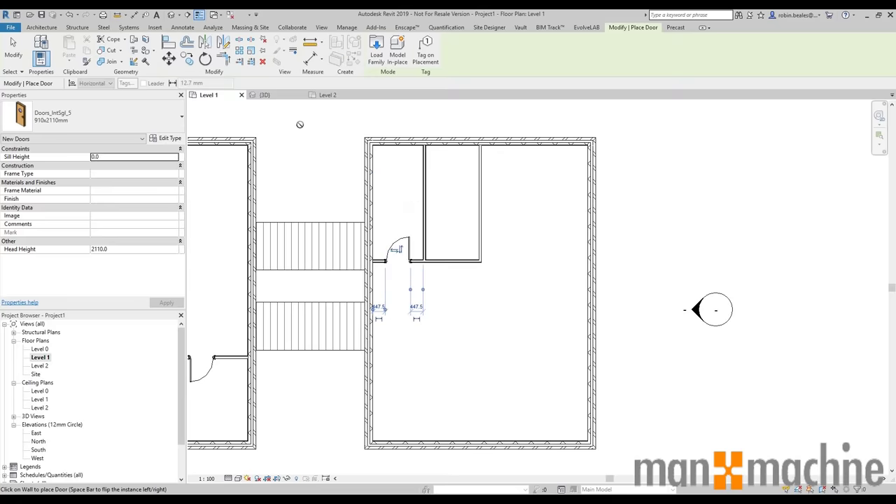
{"action": "left_click", "coordinate": [47, 119]}
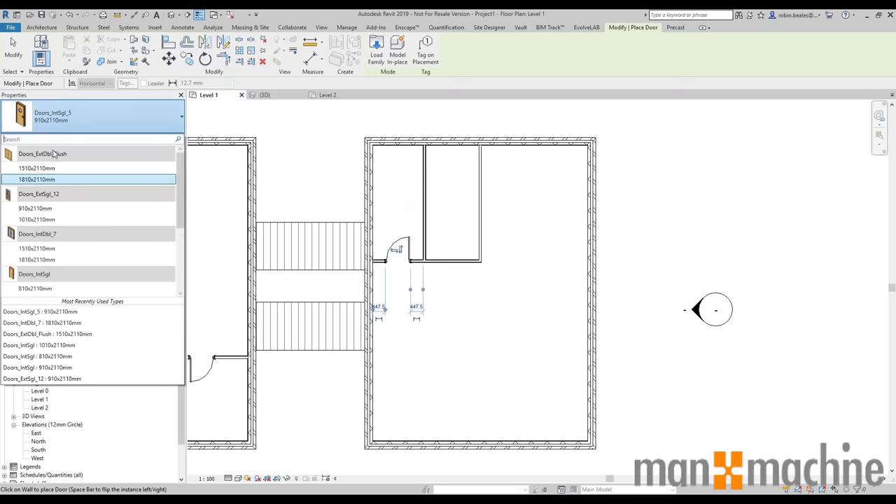
{"action": "left_click", "coordinate": [56, 259]}
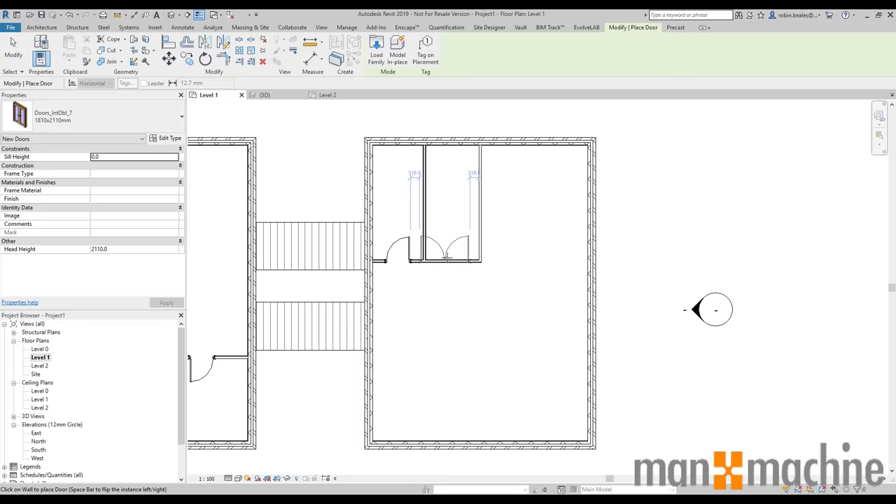
{"action": "left_click", "coordinate": [452, 261]}
{"action": "scroll", "coordinate": [465, 273], "scroll_direction": "up", "scroll_amount": 5}
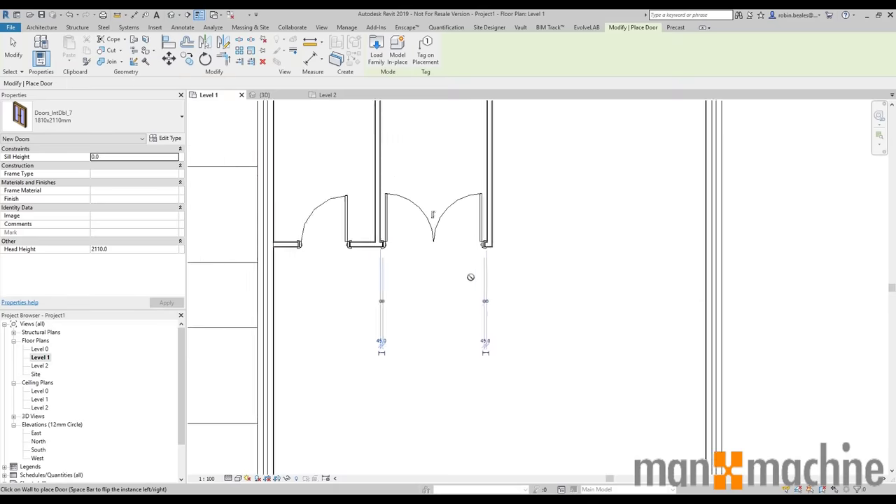
{"action": "key", "text": "Escape"}
{"action": "key", "text": "Escape"}
Move the corner enclosure's east partition outward and reposition the double door between the room's side partitions.
{"action": "left_click_drag", "start_coordinate": [483, 189], "coordinate": [504, 186]}
{"action": "left_click", "coordinate": [550, 279]}
{"action": "scroll", "coordinate": [462, 301], "scroll_direction": "down", "scroll_amount": 3}
{"action": "left_click", "coordinate": [441, 308]}
{"action": "left_click_drag", "start_coordinate": [440, 319], "coordinate": [444, 319]}
{"action": "scroll", "coordinate": [441, 316], "scroll_direction": "up", "scroll_amount": 2}
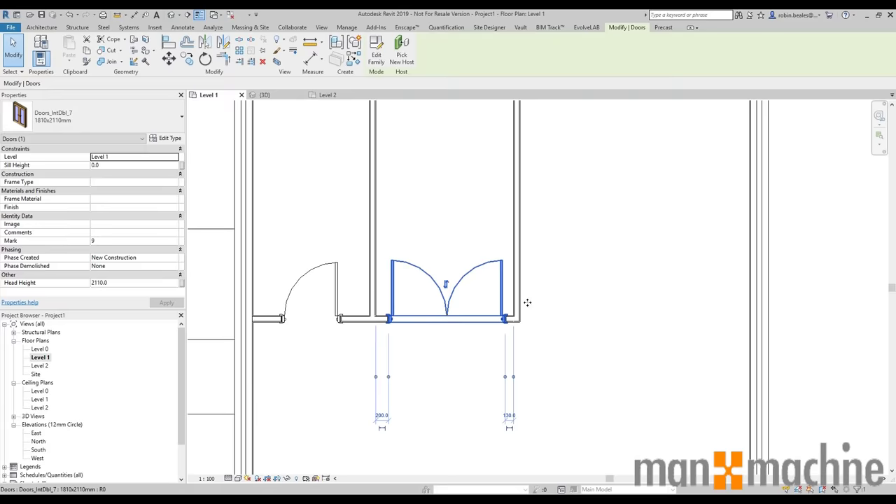
{"action": "left_click", "coordinate": [618, 286]}
Draw a Curtain_Wall-Empty curtain wall about 7000 mm long within the eastern building's south wall and finish wall placement.
{"action": "scroll", "coordinate": [618, 285], "scroll_direction": "down", "scroll_amount": 5}
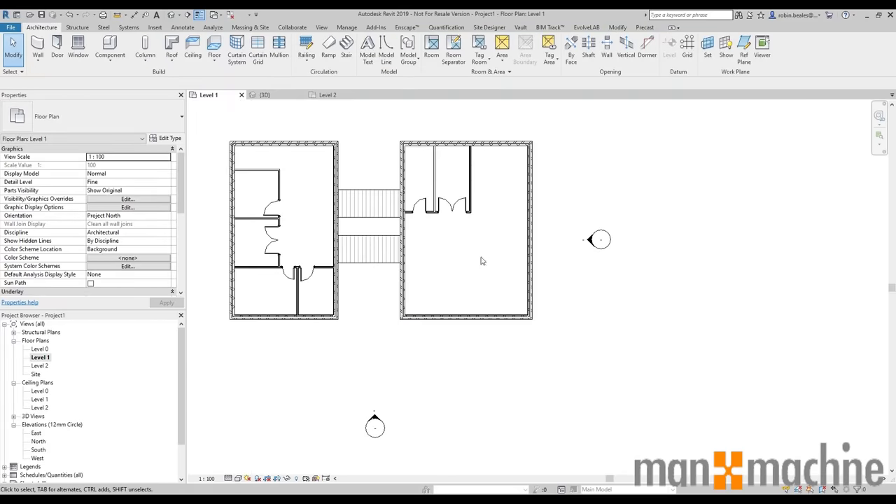
{"action": "middle_click_drag", "start_coordinate": [477, 307], "coordinate": [461, 296]}
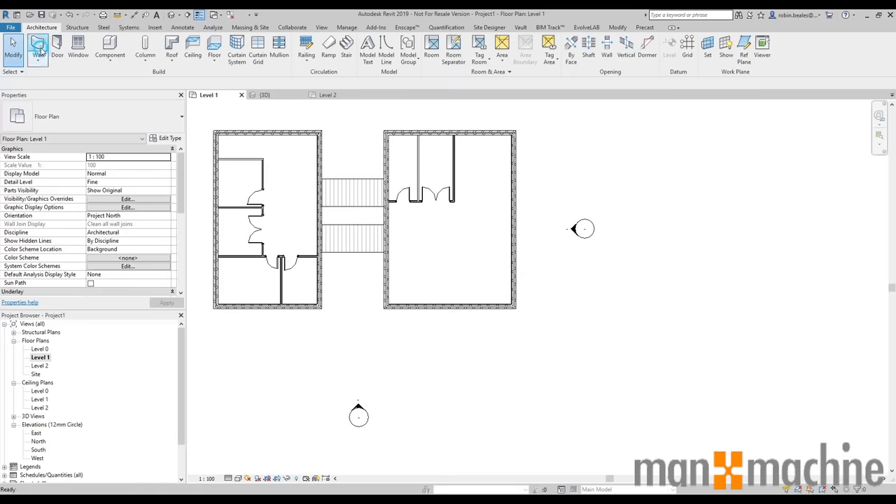
{"action": "left_click", "coordinate": [40, 49]}
{"action": "left_click", "coordinate": [84, 116]}
{"action": "scroll", "coordinate": [81, 210], "scroll_direction": "down", "scroll_amount": 1}
{"action": "left_click", "coordinate": [80, 231]}
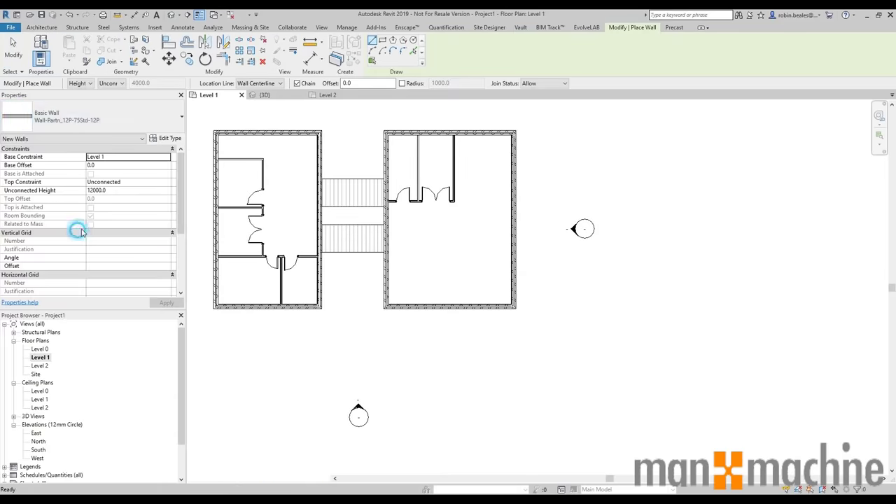
{"action": "scroll", "coordinate": [338, 326], "scroll_direction": "up", "scroll_amount": 3}
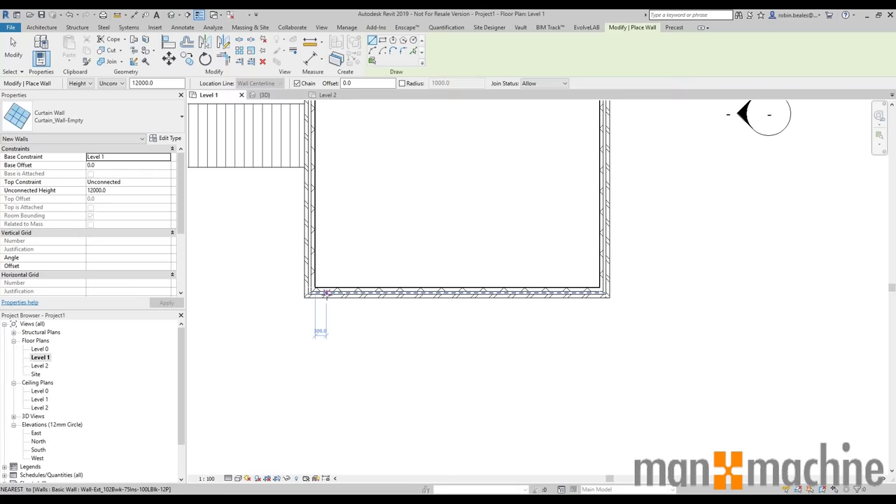
{"action": "left_click", "coordinate": [329, 293]}
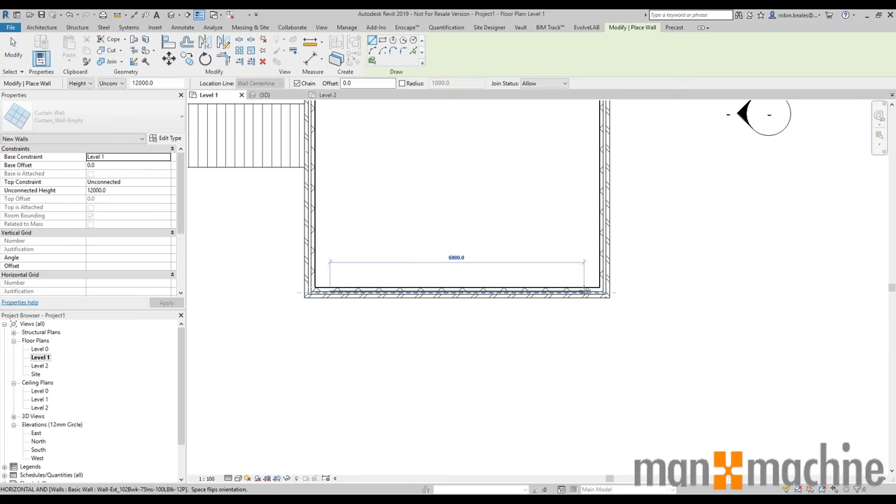
{"action": "left_click", "coordinate": [590, 293]}
{"action": "key", "text": "Escape"}
{"action": "key", "text": "Escape"}
{"action": "key", "text": "Escape"}
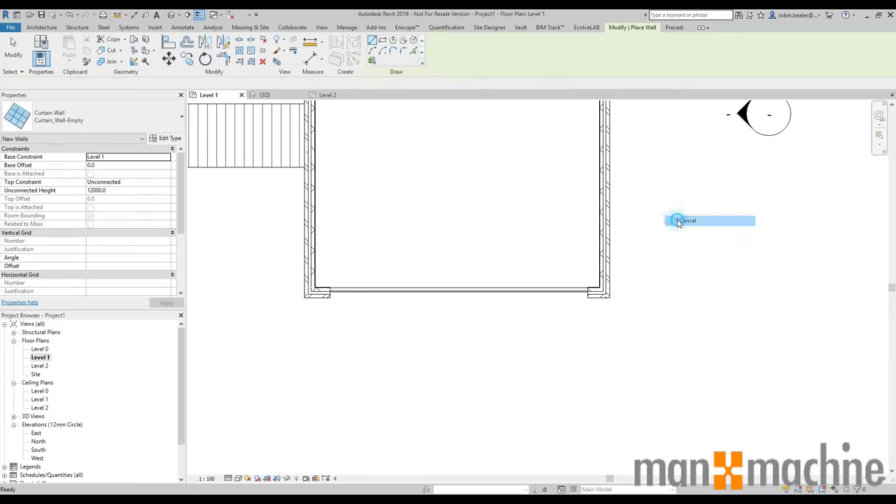
In the South elevation, lower the top of the new Level 1 curtain wall to a height of about 3400 mm.
{"action": "left_click", "coordinate": [42, 451]}
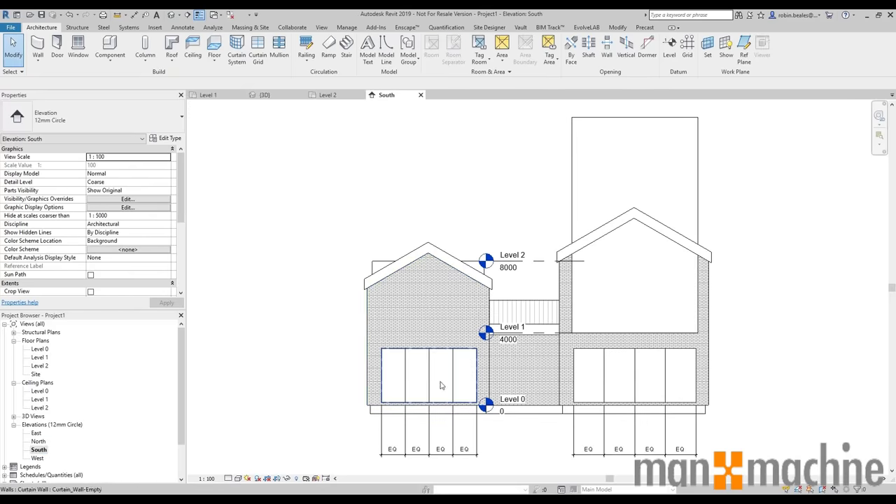
{"action": "left_click", "coordinate": [438, 130]}
{"action": "scroll", "coordinate": [447, 266], "scroll_direction": "down", "scroll_amount": 3}
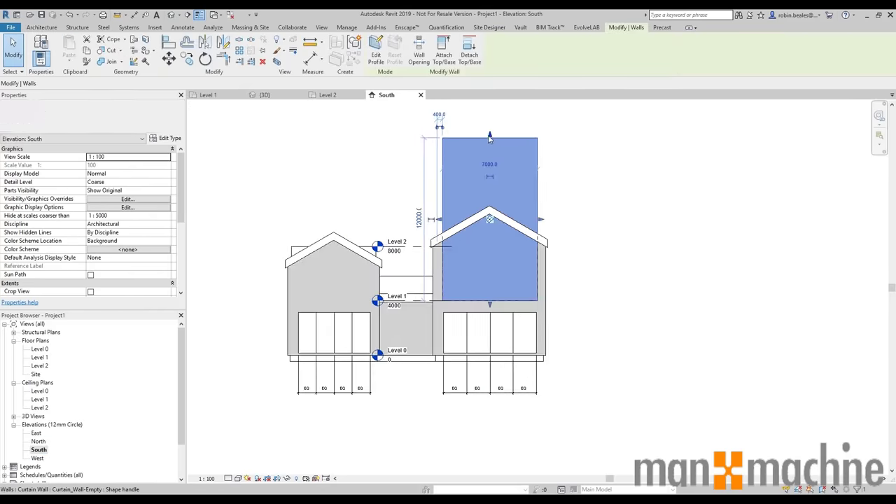
{"action": "left_click_drag", "start_coordinate": [496, 249], "coordinate": [498, 259]}
{"action": "key", "text": "Escape"}
{"action": "scroll", "coordinate": [467, 307], "scroll_direction": "up", "scroll_amount": 3}
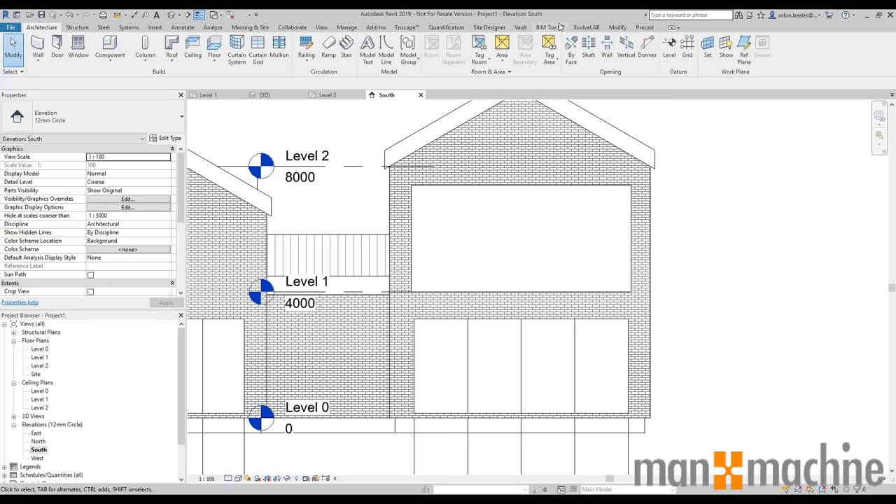
Align both side edges of the upper curtain wall with the ground-floor curtain wall below it.
{"action": "left_click", "coordinate": [627, 28]}
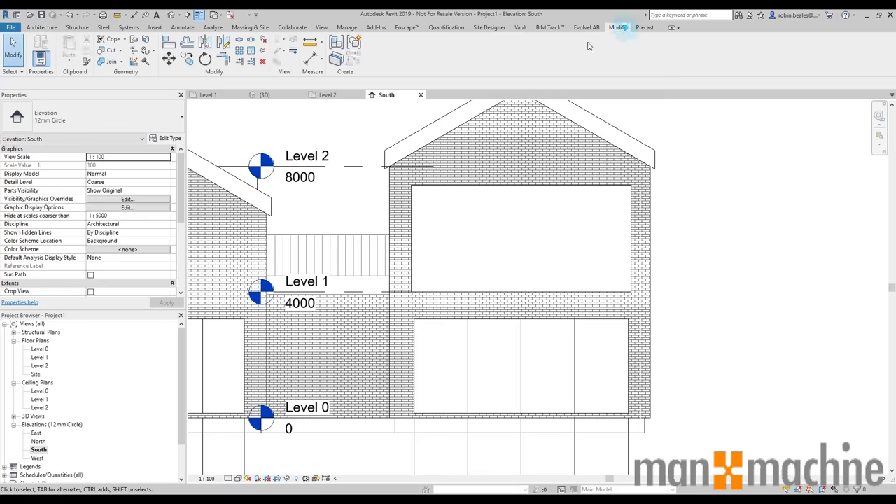
{"action": "left_click", "coordinate": [171, 43]}
{"action": "left_click", "coordinate": [415, 343]}
{"action": "left_click", "coordinate": [412, 245]}
{"action": "left_click", "coordinate": [633, 351]}
{"action": "left_click", "coordinate": [633, 266]}
{"action": "right_click", "coordinate": [695, 221]}
{"action": "left_click", "coordinate": [710, 227]}
{"action": "right_click", "coordinate": [716, 208]}
{"action": "left_click", "coordinate": [730, 213]}
{"action": "left_click", "coordinate": [731, 214]}
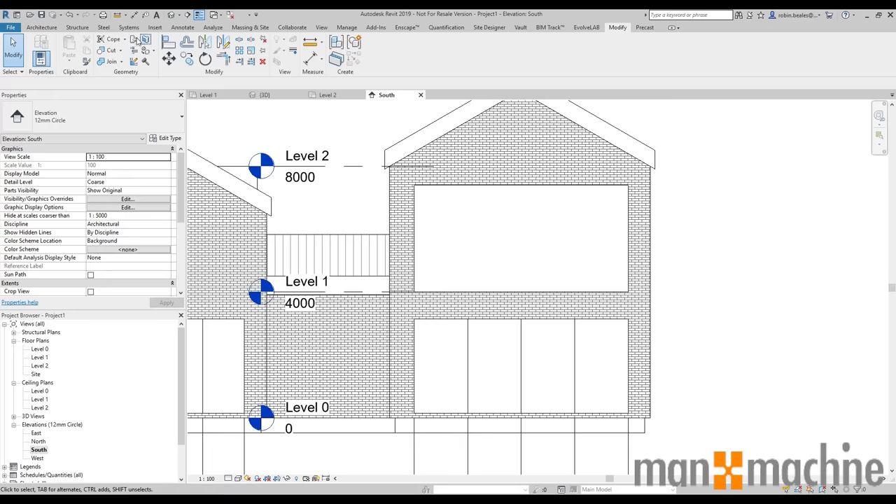
Divide the upper curtain wall into four panels with three vertical curtain grid lines and finish grid placement.
{"action": "left_click", "coordinate": [42, 27]}
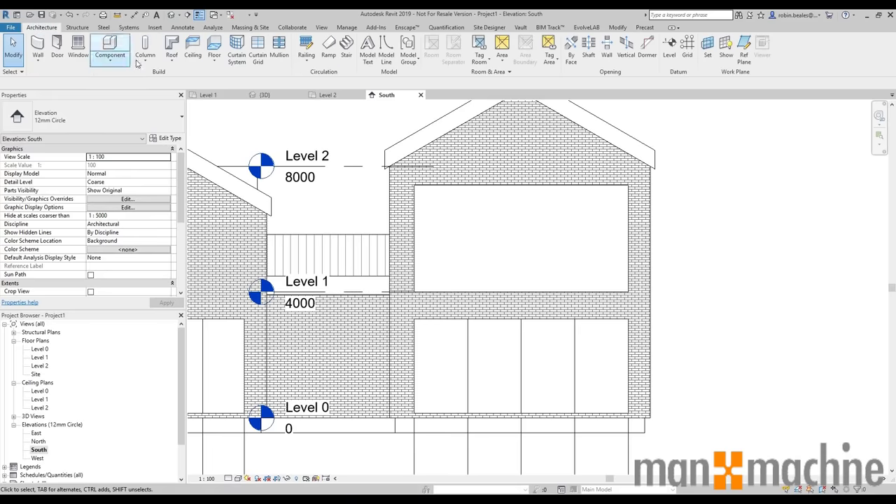
{"action": "left_click", "coordinate": [257, 49]}
{"action": "left_click", "coordinate": [515, 186]}
{"action": "left_click", "coordinate": [570, 185]}
{"action": "right_click", "coordinate": [718, 194]}
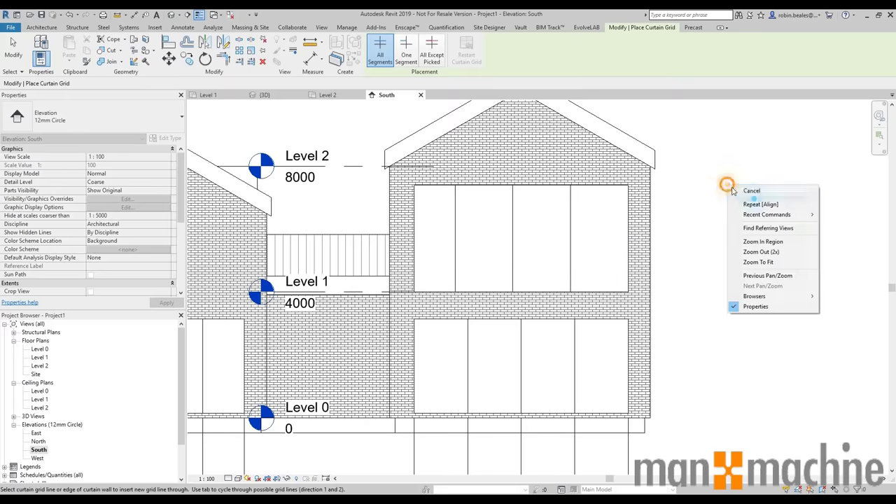
{"action": "left_click", "coordinate": [744, 200]}
Align the upper curtain wall's three vertical grid lines with those of the ground-floor curtain wall.
{"action": "key", "text": "a"}
{"action": "key", "text": "l"}
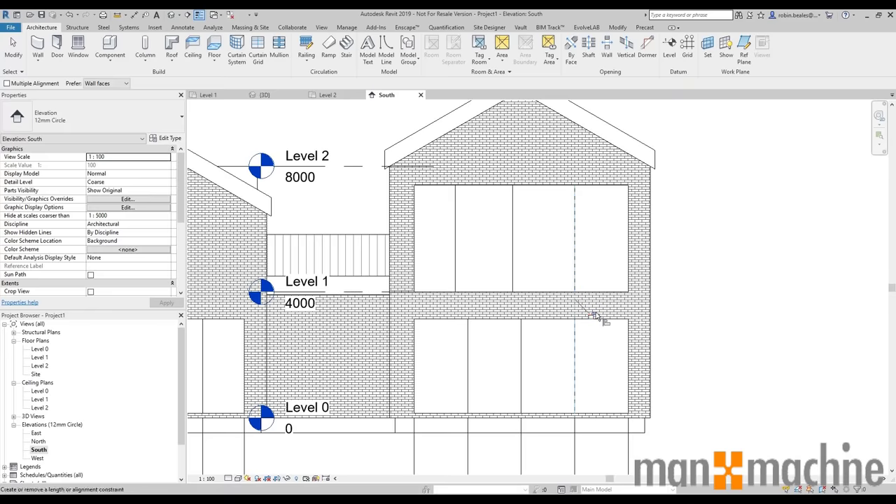
{"action": "left_click", "coordinate": [521, 354]}
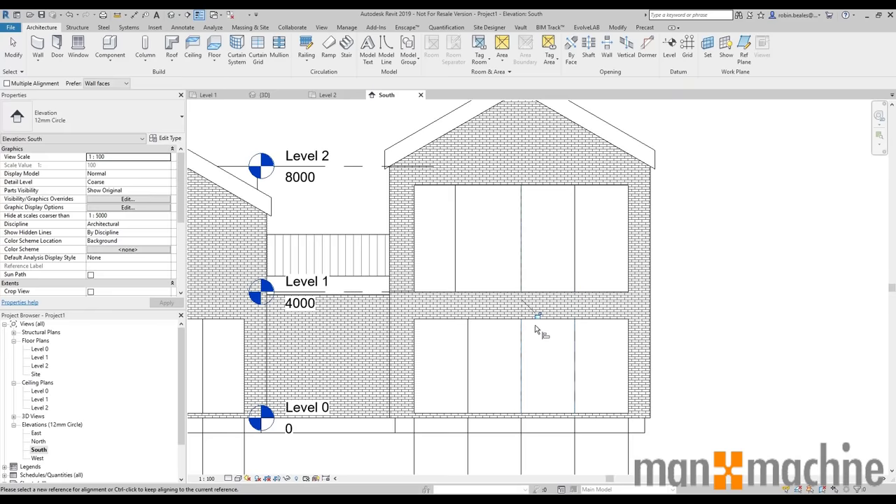
{"action": "left_click", "coordinate": [469, 359]}
{"action": "left_click", "coordinate": [456, 280]}
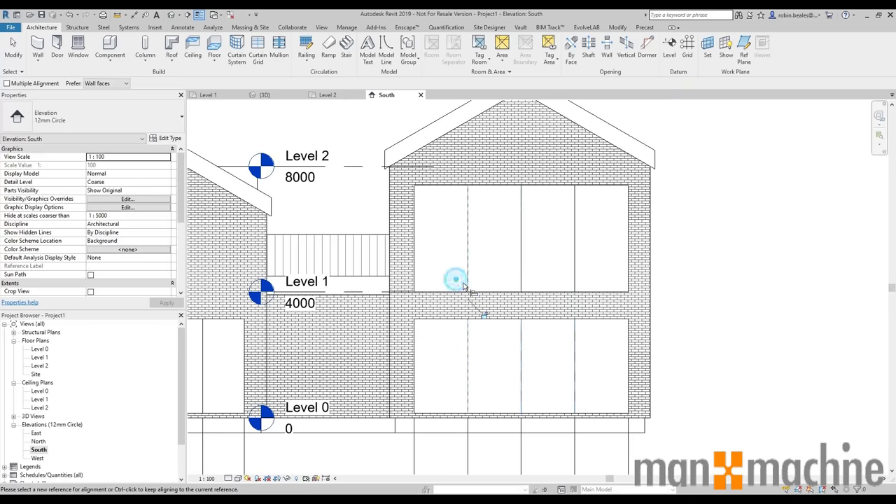
{"action": "right_click", "coordinate": [673, 200]}
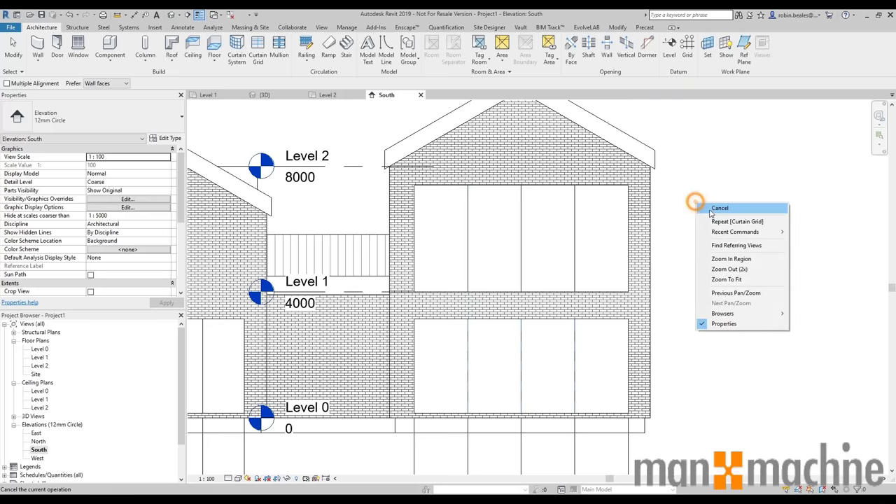
{"action": "left_click", "coordinate": [714, 210]}
{"action": "left_click", "coordinate": [575, 356]}
{"action": "left_click_drag", "start_coordinate": [576, 351], "coordinate": [618, 355]}
{"action": "left_click", "coordinate": [873, 483]}
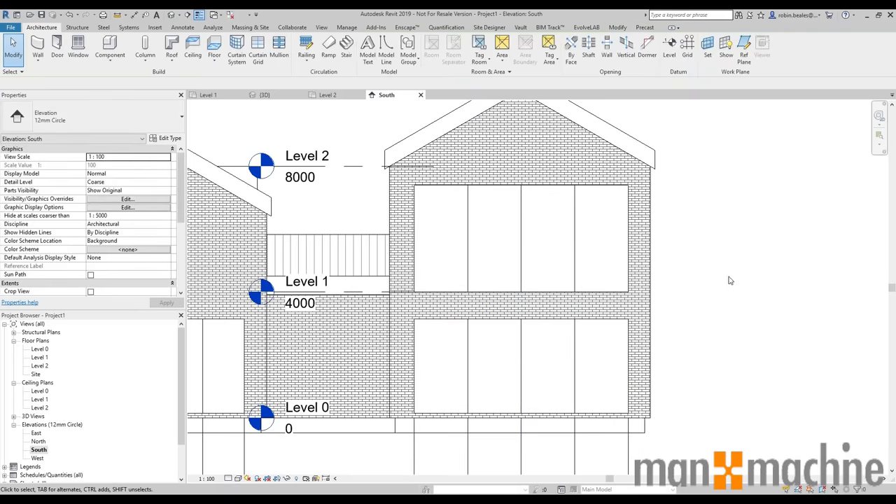
Edit the upper curtain wall's profile, adding sloped lines offset 1000 mm below both roof undersides that meet at a peak.
{"action": "middle_click_drag", "start_coordinate": [728, 280], "coordinate": [703, 298]}
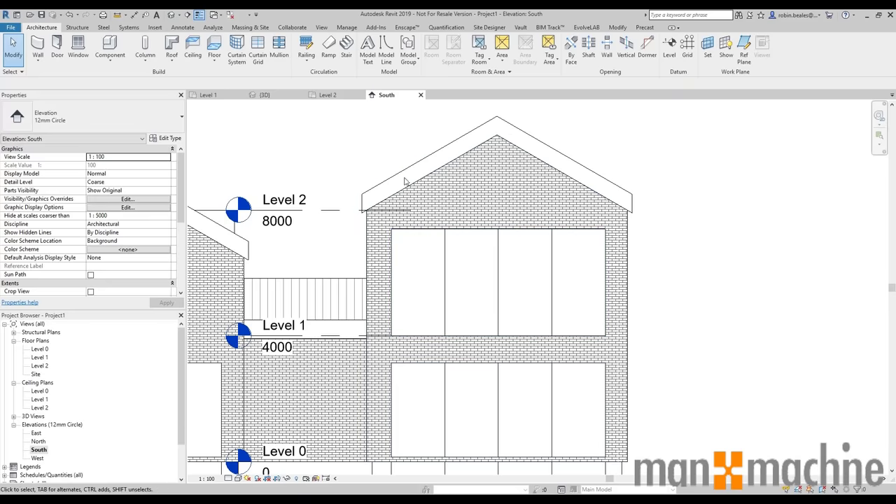
{"action": "scroll", "coordinate": [490, 182], "scroll_direction": "up", "scroll_amount": 4}
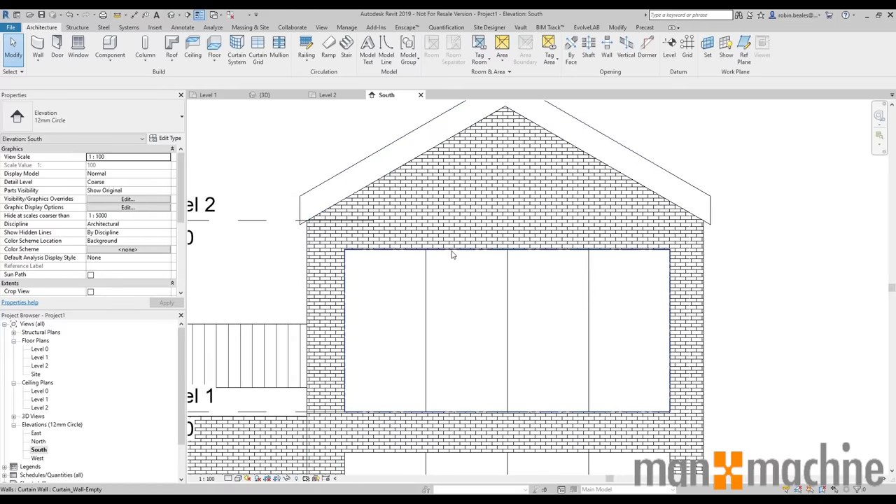
{"action": "left_click", "coordinate": [452, 279]}
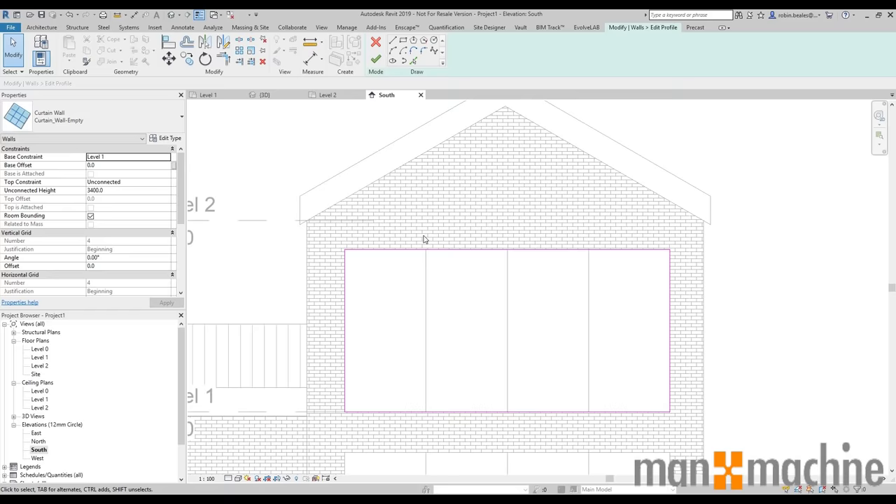
{"action": "left_click", "coordinate": [187, 44]}
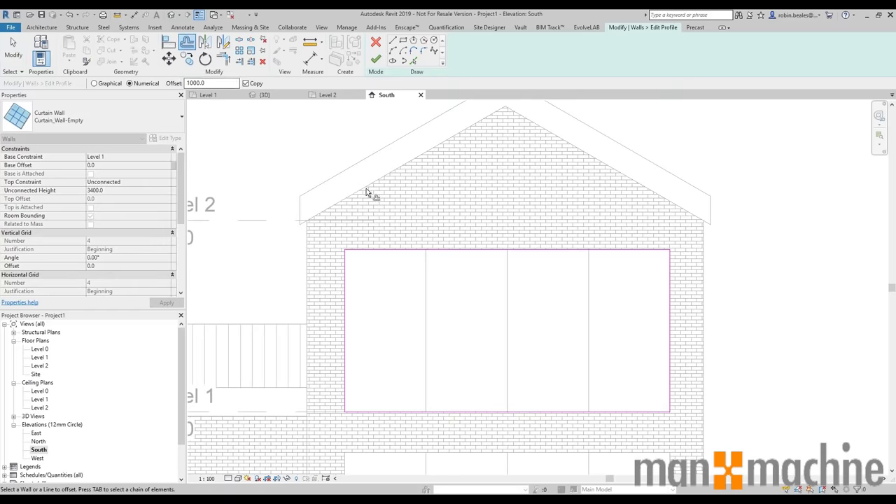
{"action": "left_click", "coordinate": [414, 64]}
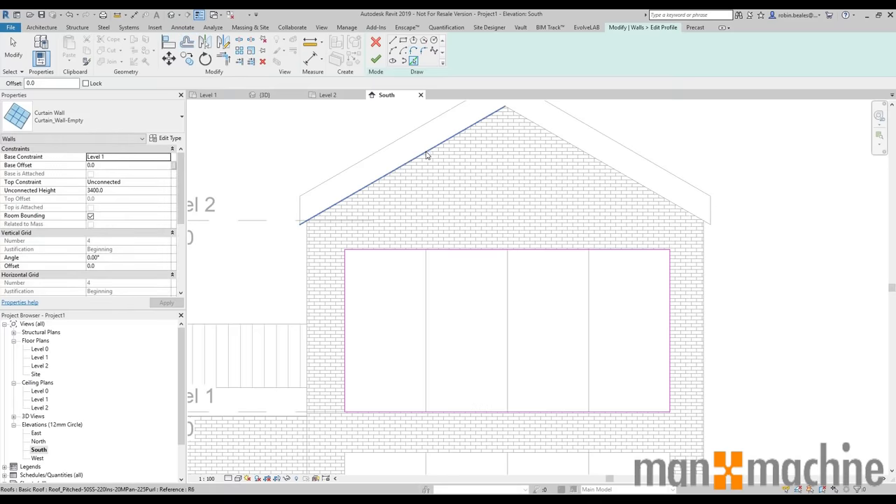
{"action": "left_click", "coordinate": [427, 158]}
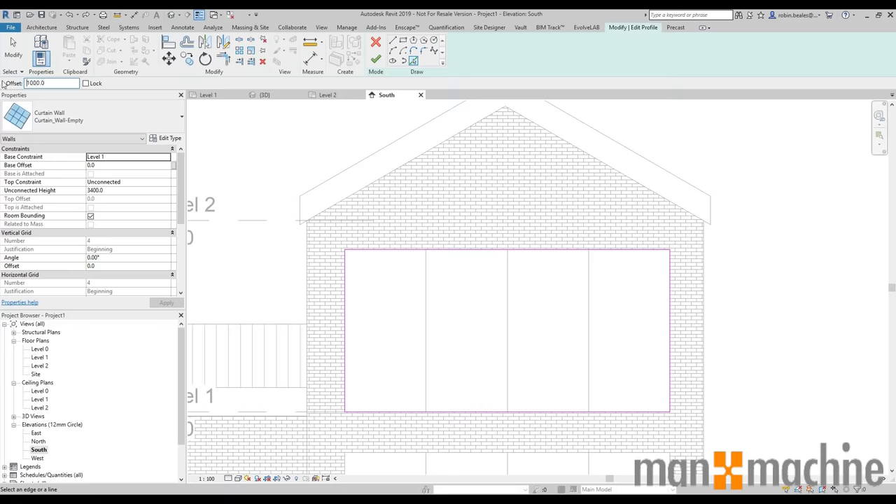
{"action": "left_click", "coordinate": [403, 170]}
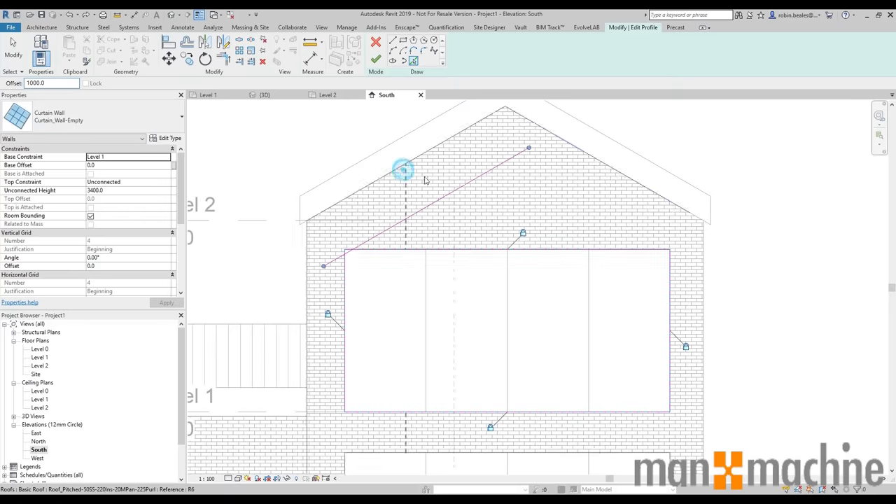
{"action": "left_click", "coordinate": [596, 161]}
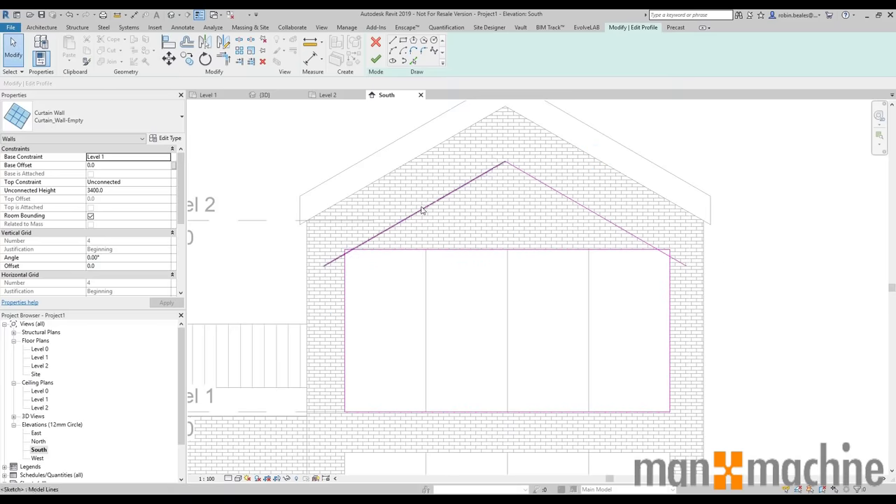
Trim both sloped profile lines to the curtain wall's vertical sides and remove the horizontal top line.
{"action": "scroll", "coordinate": [382, 288], "scroll_direction": "up", "scroll_amount": 2}
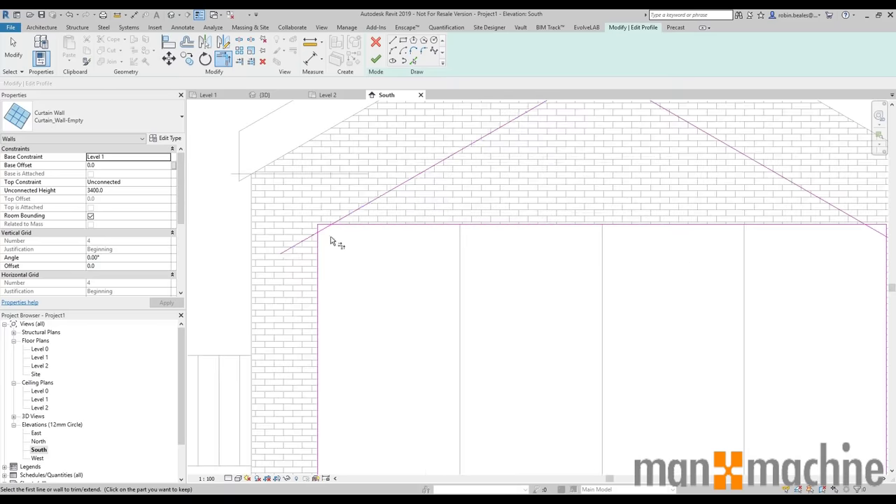
{"action": "left_click", "coordinate": [327, 231]}
{"action": "left_click", "coordinate": [318, 250]}
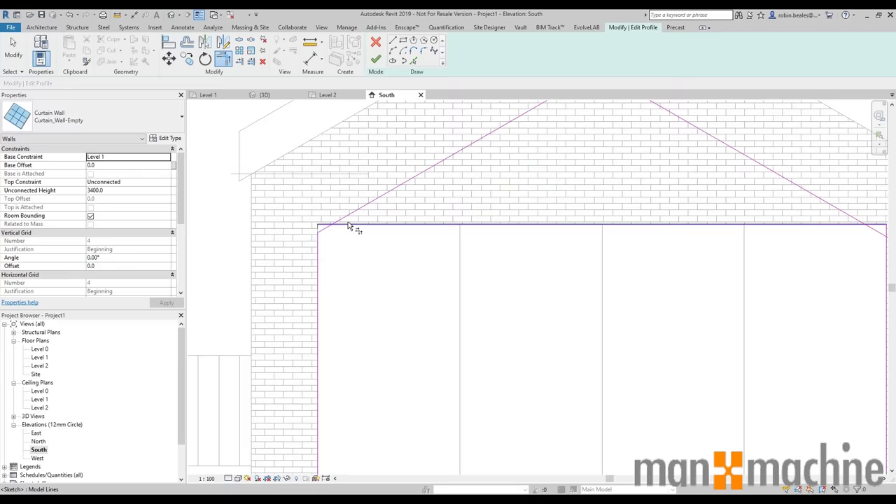
{"action": "middle_click_drag", "start_coordinate": [729, 247], "coordinate": [465, 239]}
{"action": "left_click", "coordinate": [623, 247]}
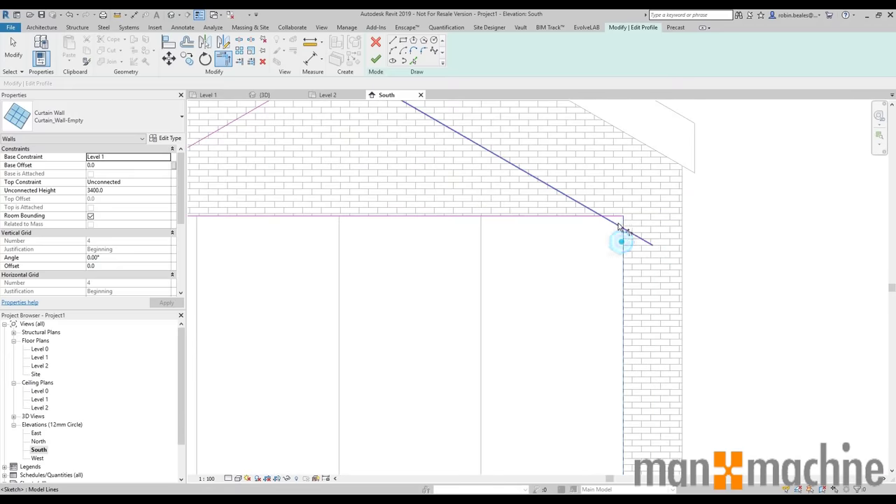
{"action": "key", "text": "Escape"}
{"action": "left_click", "coordinate": [551, 216]}
{"action": "key", "text": "Escape"}
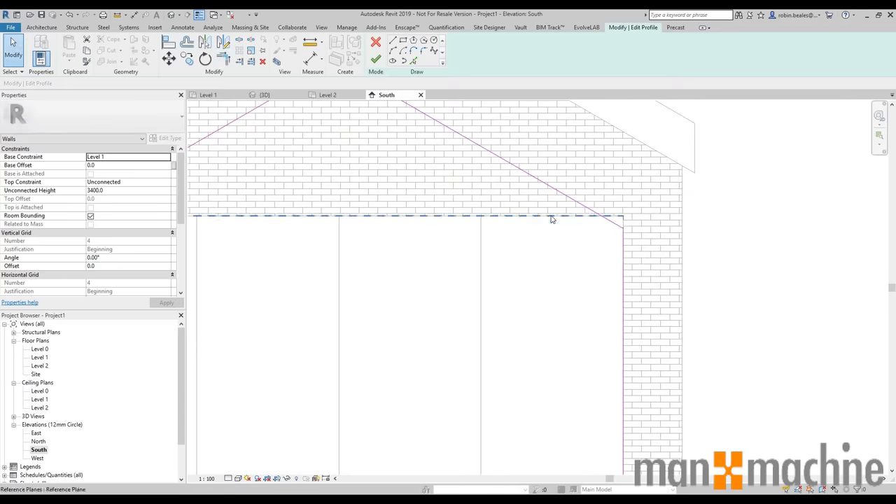
Finish the upper curtain wall's gable profile edit and clear the selection.
{"action": "scroll", "coordinate": [612, 260], "scroll_direction": "down", "scroll_amount": 3}
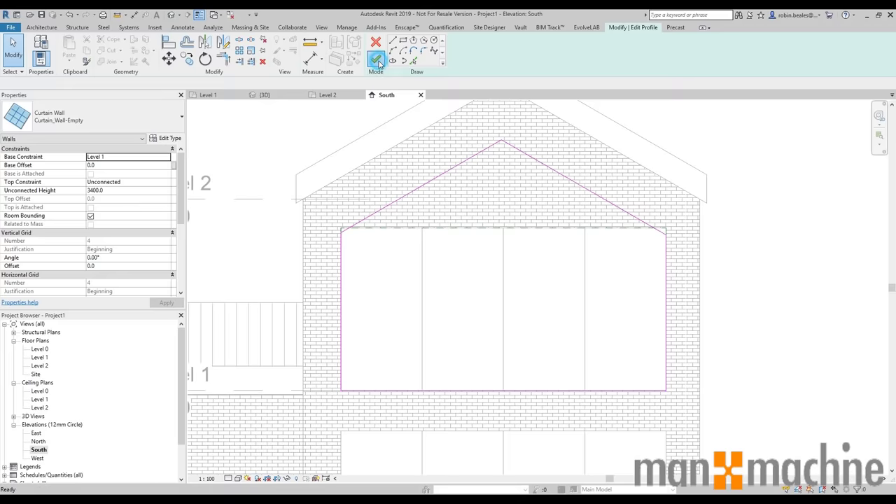
{"action": "left_click", "coordinate": [377, 60]}
{"action": "left_click", "coordinate": [762, 249]}
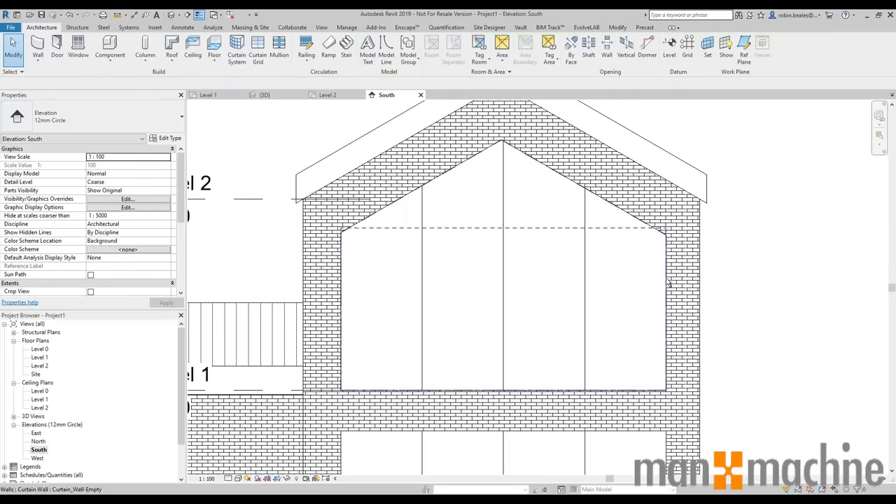
Add a horizontal curtain grid line across the upper curtain wall, about 2738 mm above its base.
{"action": "middle_click_drag", "start_coordinate": [668, 282], "coordinate": [610, 310]}
{"action": "scroll", "coordinate": [524, 313], "scroll_direction": "up", "scroll_amount": 1}
{"action": "middle_click_drag", "start_coordinate": [524, 312], "coordinate": [547, 249]}
{"action": "scroll", "coordinate": [548, 248], "scroll_direction": "down", "scroll_amount": 1}
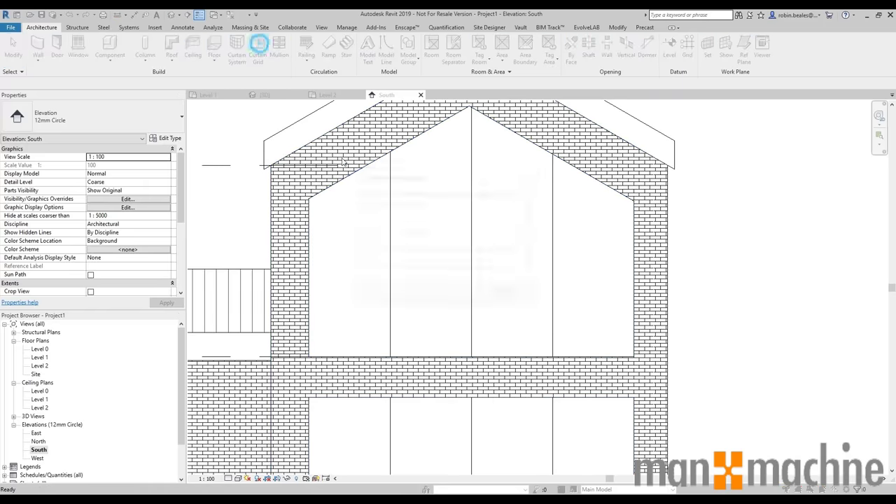
{"action": "left_click", "coordinate": [514, 294]}
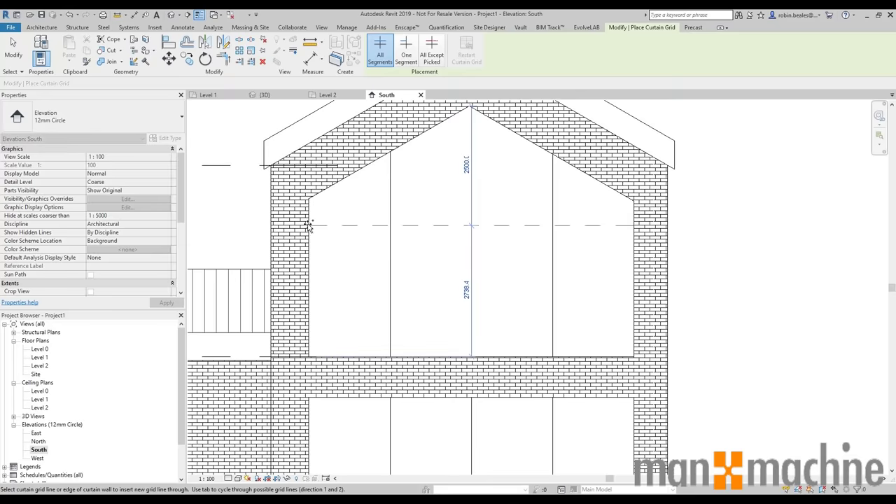
{"action": "left_click", "coordinate": [418, 233]}
{"action": "key", "text": "Escape"}
Move the upper curtain wall's horizontal grid line freehand to about 2938 mm above the wall's base.
{"action": "left_click", "coordinate": [420, 225]}
{"action": "left_click_drag", "start_coordinate": [420, 225], "coordinate": [434, 185]}
{"action": "left_click", "coordinate": [802, 253]}
{"action": "scroll", "coordinate": [703, 230], "scroll_direction": "down", "scroll_amount": 5}
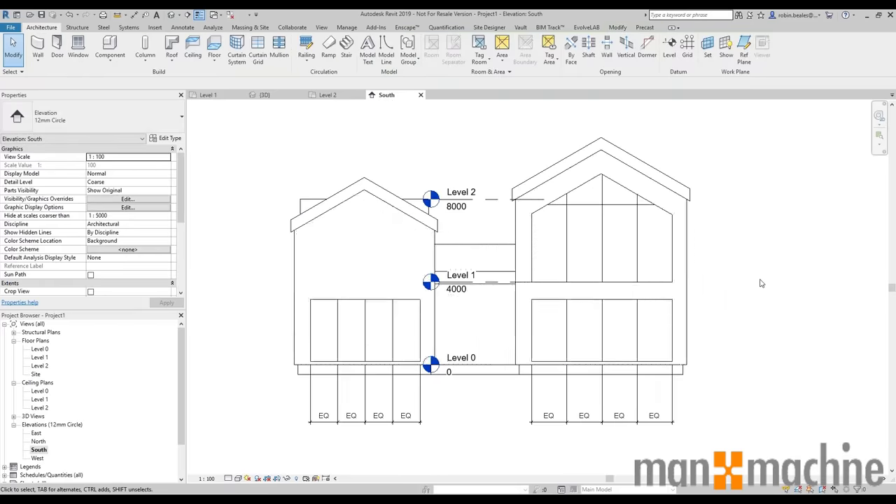
{"action": "left_click", "coordinate": [490, 189]}
{"action": "left_click_drag", "start_coordinate": [488, 185], "coordinate": [488, 204]}
{"action": "left_click", "coordinate": [713, 263]}
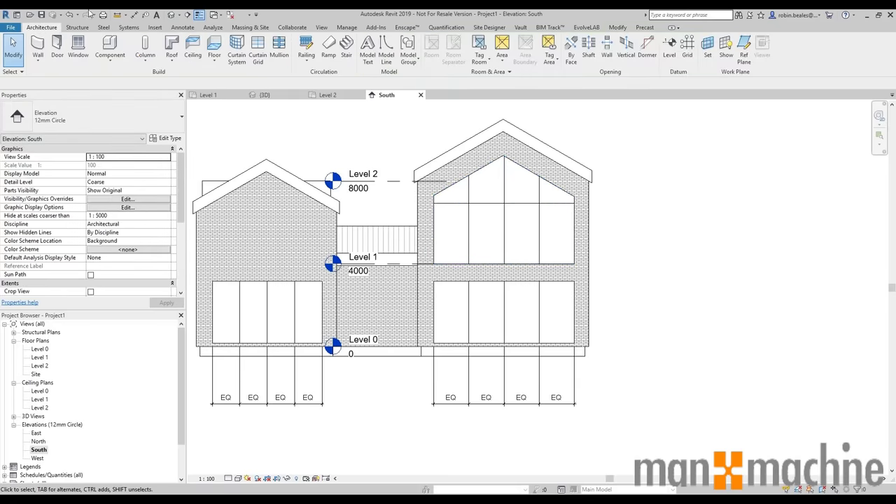
Place an aligned dimension between the upper curtain wall's base and its horizontal grid line, beside the eastern block.
{"action": "left_click", "coordinate": [133, 15]}
{"action": "scroll", "coordinate": [525, 245], "scroll_direction": "up", "scroll_amount": 2}
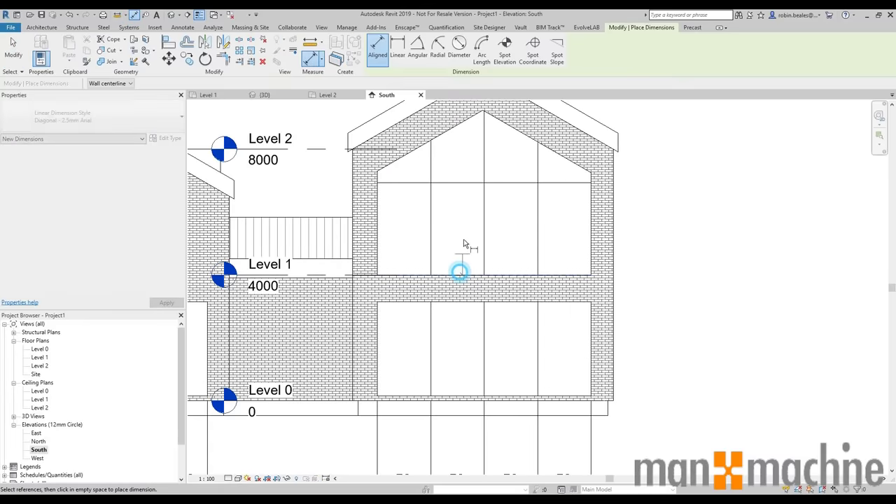
{"action": "left_click", "coordinate": [463, 275]}
{"action": "left_click", "coordinate": [465, 183]}
{"action": "left_click", "coordinate": [669, 221]}
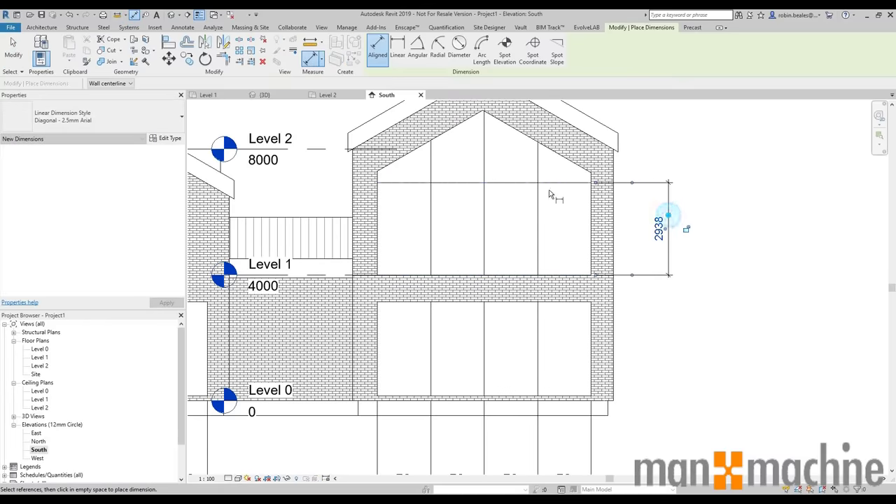
{"action": "key", "text": "Escape"}
{"action": "key", "text": "Escape"}
Set the horizontal grid line's height above the upper curtain wall's base to 3000 mm through the dimension.
{"action": "left_click", "coordinate": [512, 183]}
{"action": "left_click", "coordinate": [660, 229]}
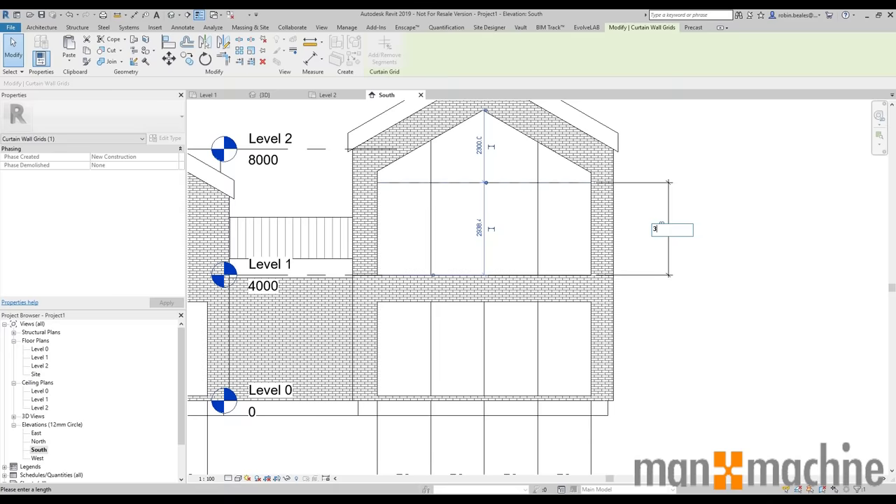
{"action": "type", "text": "3000"}
{"action": "key", "text": "Return"}
{"action": "key", "text": "Escape"}
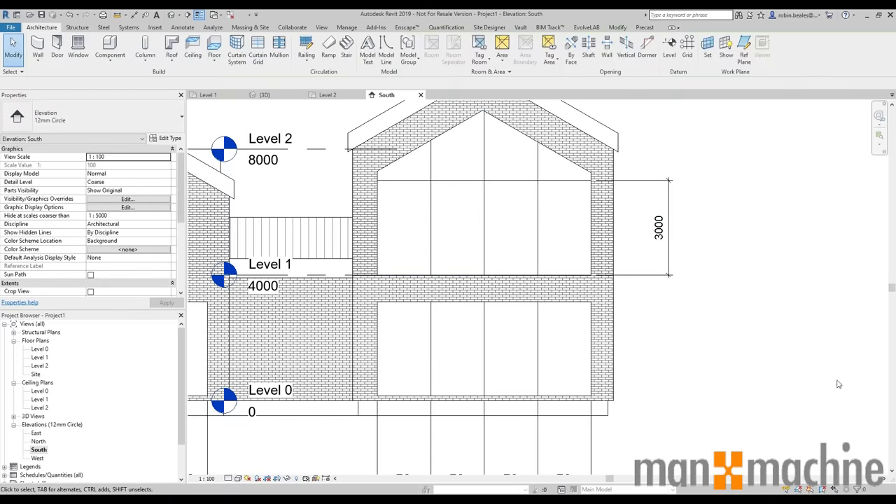
Open the 3D view and examine the upper curtain wall and the Level 1 partitions behind it.
{"action": "left_click", "coordinate": [171, 14]}
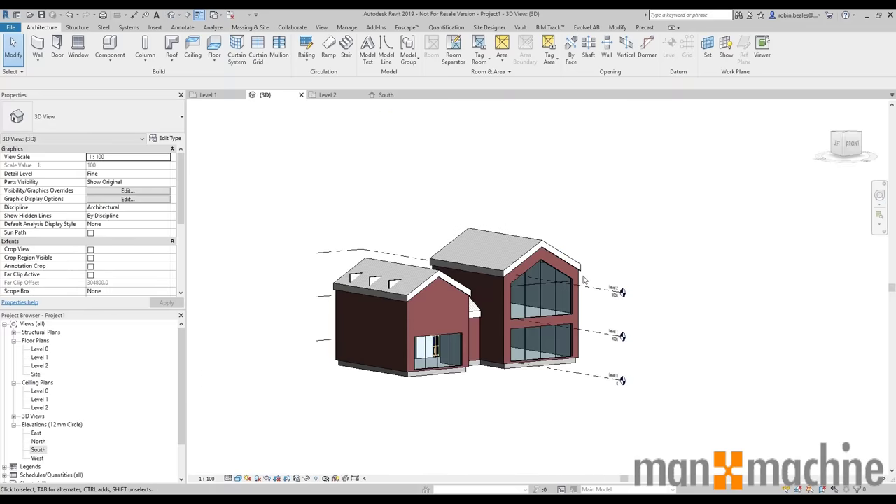
{"action": "middle_click_drag", "start_coordinate": [510, 269], "coordinate": [398, 309], "text": "shift"}
{"action": "scroll", "coordinate": [397, 303], "scroll_direction": "up", "scroll_amount": 3}
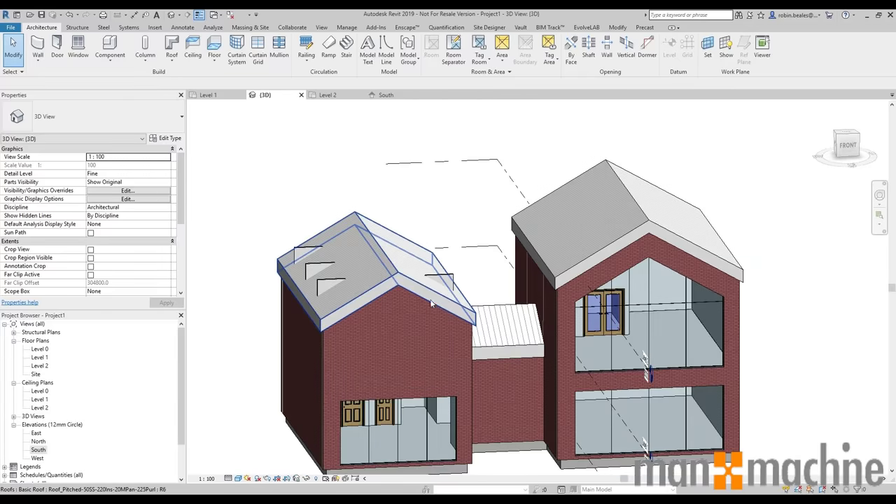
{"action": "middle_click_drag", "start_coordinate": [409, 290], "coordinate": [577, 256], "text": "shift"}
{"action": "middle_click_drag", "start_coordinate": [550, 220], "coordinate": [587, 266], "text": "shift"}
{"action": "scroll", "coordinate": [587, 266], "scroll_direction": "up", "scroll_amount": 5}
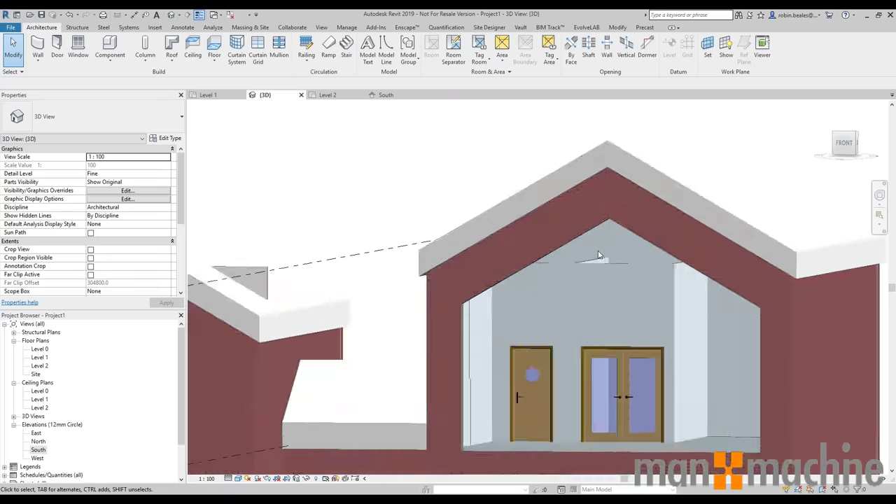
Attach the tops of the three Level 1 partitions in the eastern block to its pitched roof.
{"action": "left_click", "coordinate": [683, 265]}
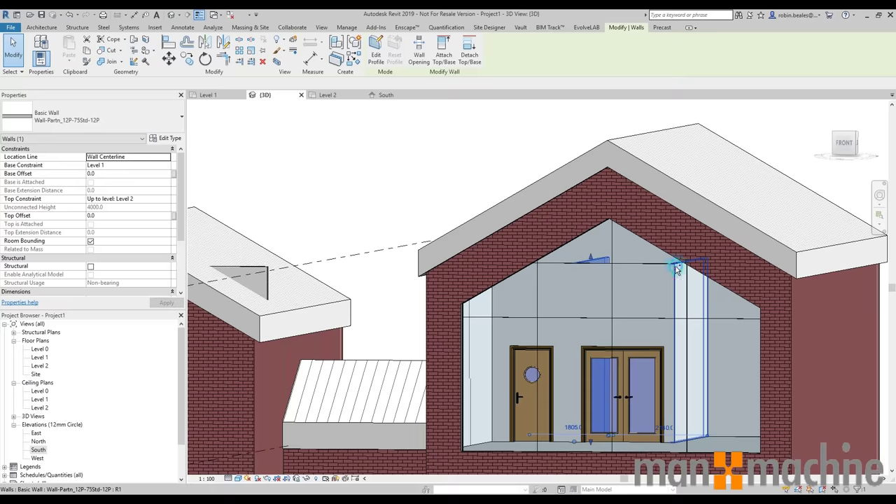
{"action": "left_click", "coordinate": [678, 270], "text": "ctrl"}
{"action": "left_click", "coordinate": [641, 263], "text": "ctrl"}
{"action": "middle_click_drag", "start_coordinate": [640, 261], "coordinate": [642, 344], "text": "shift"}
{"action": "left_click", "coordinate": [444, 55]}
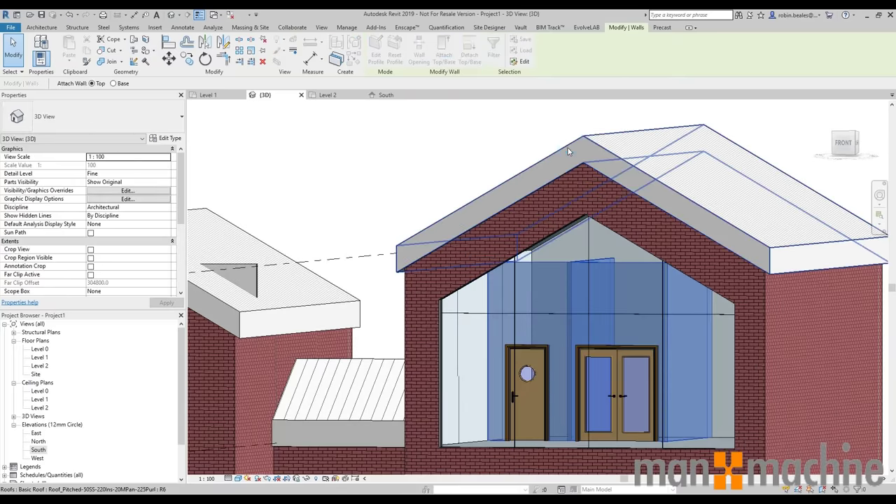
{"action": "left_click", "coordinate": [571, 152]}
{"action": "scroll", "coordinate": [626, 262], "scroll_direction": "up", "scroll_amount": 3}
{"action": "mouse_move", "coordinate": [626, 261]}
{"action": "middle_mouse_down", "text": "shift"}
{"action": "mouse_move", "coordinate": [614, 190]}
{"action": "mouse_move", "coordinate": [625, 271]}
{"action": "middle_mouse_up", "text": "shift"}
{"action": "left_click", "coordinate": [435, 205]}
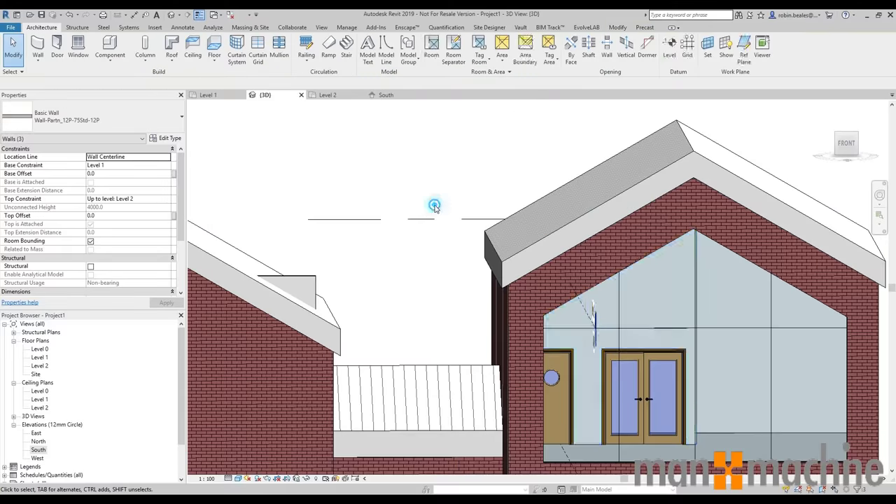
Enable the section box in the 3D view.
{"action": "scroll", "coordinate": [424, 238], "scroll_direction": "down", "scroll_amount": 4}
{"action": "middle_click_drag", "start_coordinate": [422, 243], "coordinate": [404, 190], "text": "shift"}
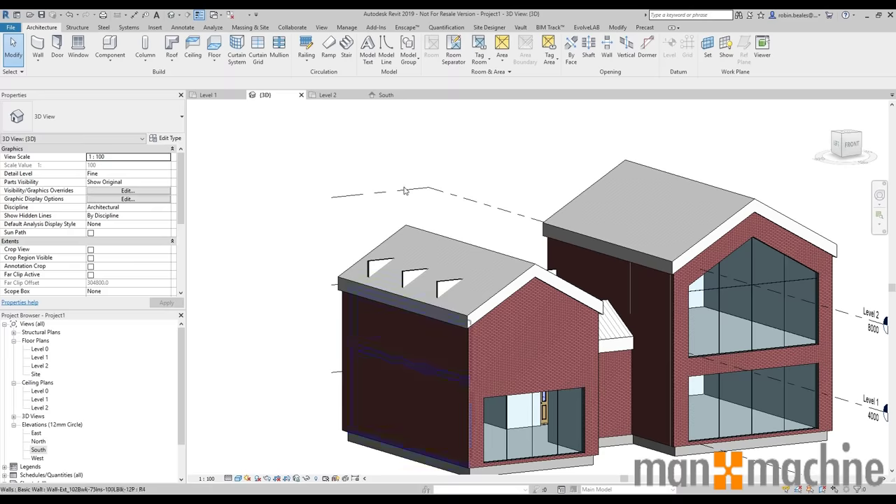
{"action": "scroll", "coordinate": [106, 257], "scroll_direction": "down", "scroll_amount": 2}
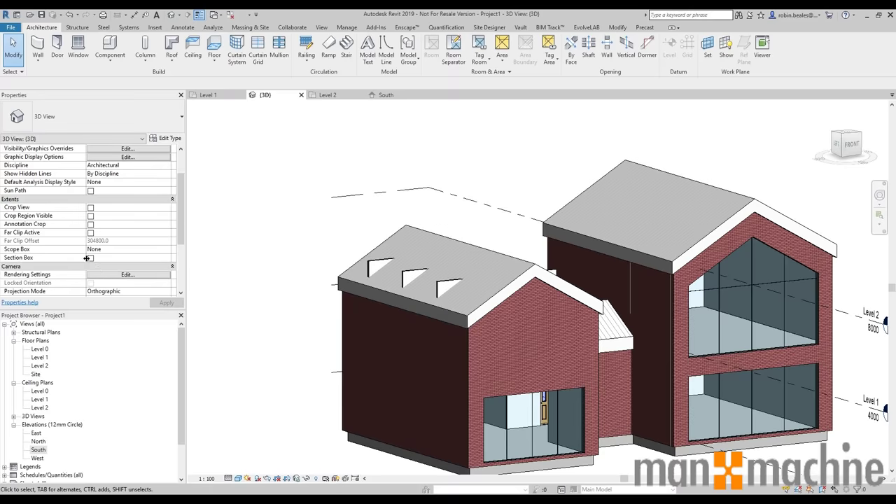
{"action": "left_click", "coordinate": [91, 259]}
{"action": "scroll", "coordinate": [316, 181], "scroll_direction": "down", "scroll_amount": 3}
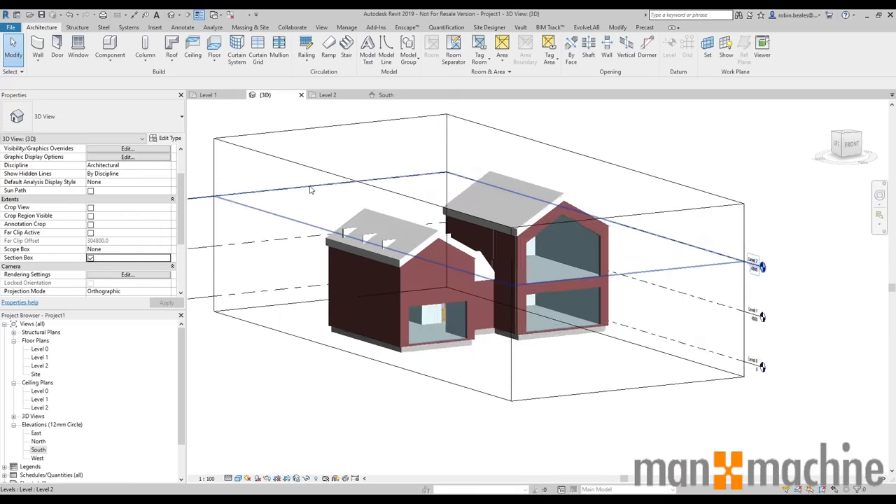
Pull the section box's south and west faces inward to cut through the building and expose the western block's interior.
{"action": "left_click", "coordinate": [605, 363]}
{"action": "middle_click_drag", "start_coordinate": [606, 364], "coordinate": [661, 357], "text": "shift"}
{"action": "left_click_drag", "start_coordinate": [683, 275], "coordinate": [474, 276]}
{"action": "left_click", "coordinate": [578, 388]}
{"action": "middle_click_drag", "start_coordinate": [567, 360], "coordinate": [382, 225], "text": "shift"}
{"action": "scroll", "coordinate": [351, 227], "scroll_direction": "up", "scroll_amount": 2}
{"action": "left_click", "coordinate": [338, 194]}
{"action": "left_click_drag", "start_coordinate": [307, 235], "coordinate": [349, 238]}
{"action": "left_click", "coordinate": [324, 376]}
{"action": "middle_click_drag", "start_coordinate": [394, 262], "coordinate": [434, 236], "text": "shift"}
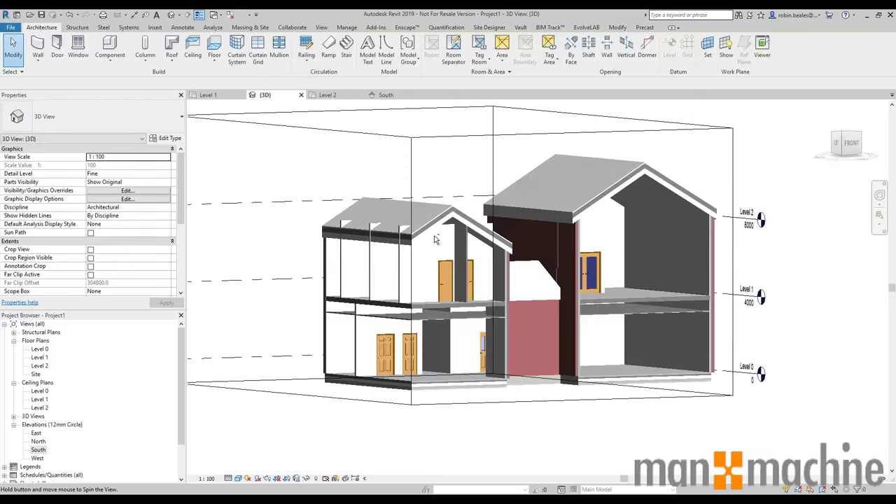
Select all the Level 1 partitions in the western block and attach their tops to its pitched roof.
{"action": "scroll", "coordinate": [435, 239], "scroll_direction": "up", "scroll_amount": 5}
{"action": "left_click", "coordinate": [430, 244]}
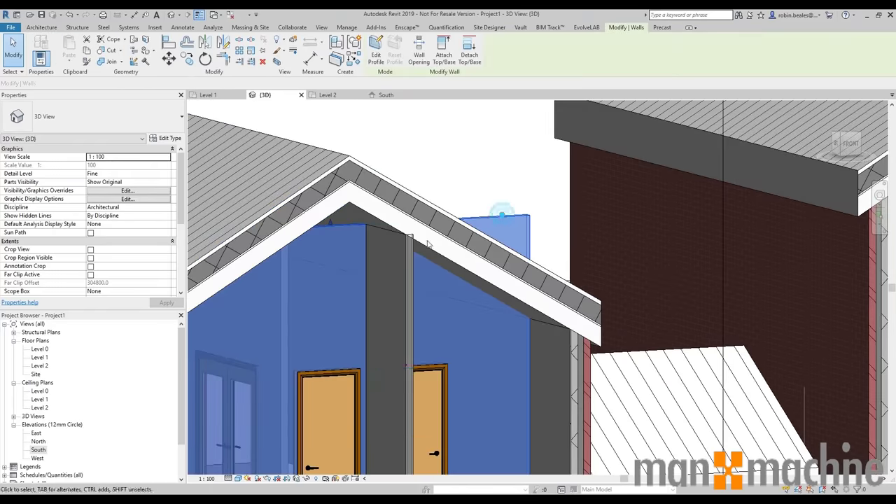
{"action": "left_click", "coordinate": [402, 239], "text": "ctrl"}
{"action": "scroll", "coordinate": [404, 242], "scroll_direction": "down", "scroll_amount": 3}
{"action": "middle_click_drag", "start_coordinate": [387, 275], "coordinate": [457, 301], "text": "shift"}
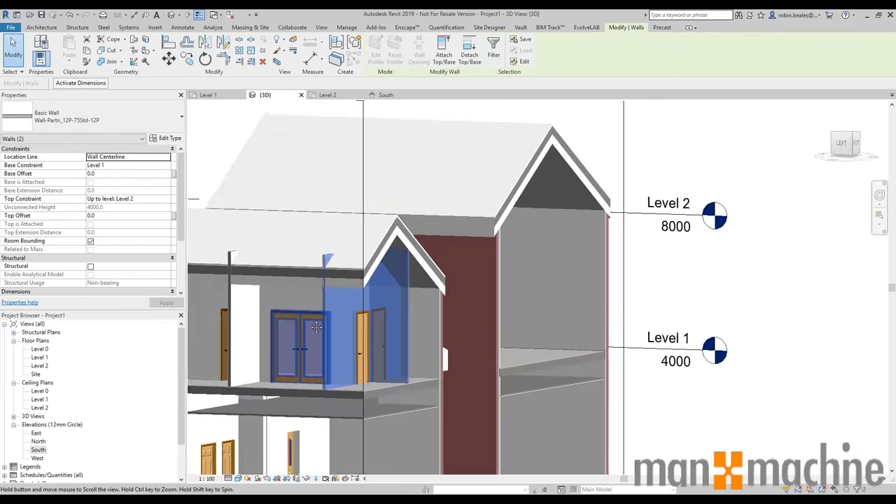
{"action": "middle_click_drag", "start_coordinate": [317, 327], "coordinate": [377, 337]}
{"action": "left_click", "coordinate": [315, 321], "text": "ctrl"}
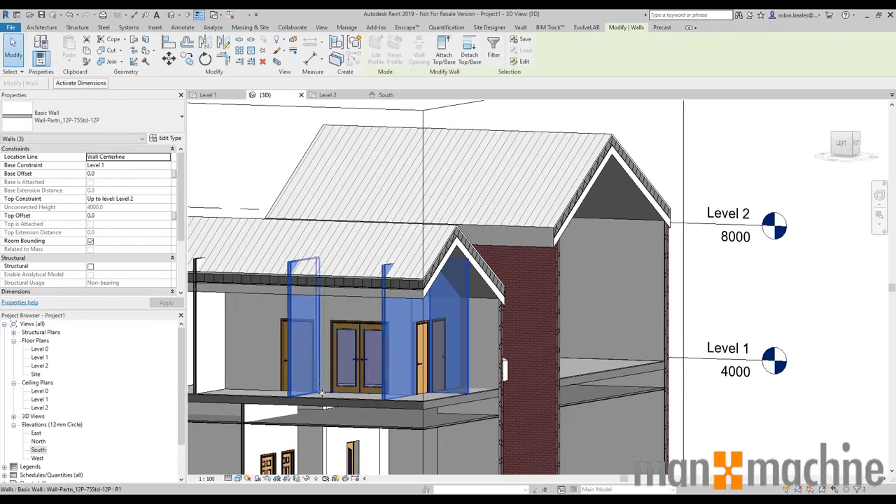
{"action": "left_click", "coordinate": [322, 392], "text": "ctrl"}
{"action": "middle_click_drag", "start_coordinate": [322, 392], "coordinate": [438, 391]}
{"action": "left_click", "coordinate": [325, 359], "text": "ctrl"}
{"action": "scroll", "coordinate": [327, 358], "scroll_direction": "down", "scroll_amount": 2}
{"action": "middle_click_drag", "start_coordinate": [331, 356], "coordinate": [406, 312], "text": "shift"}
{"action": "left_click", "coordinate": [443, 54]}
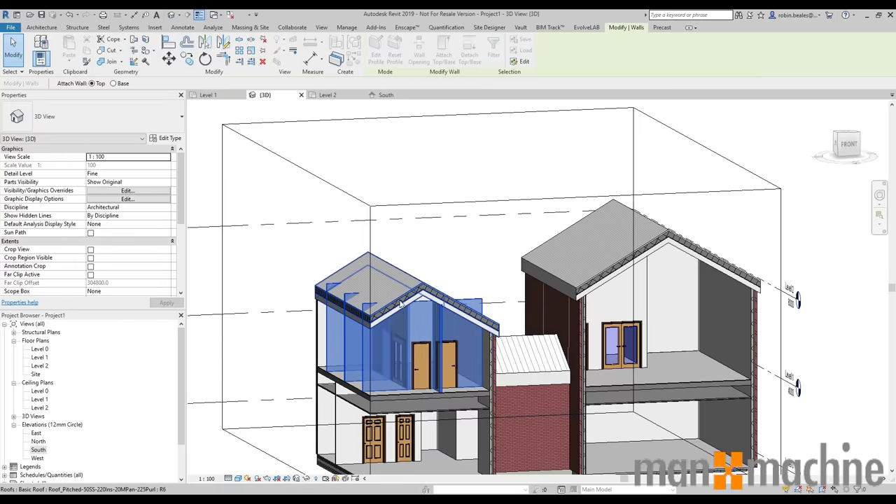
{"action": "left_click", "coordinate": [401, 302]}
{"action": "left_click", "coordinate": [252, 269]}
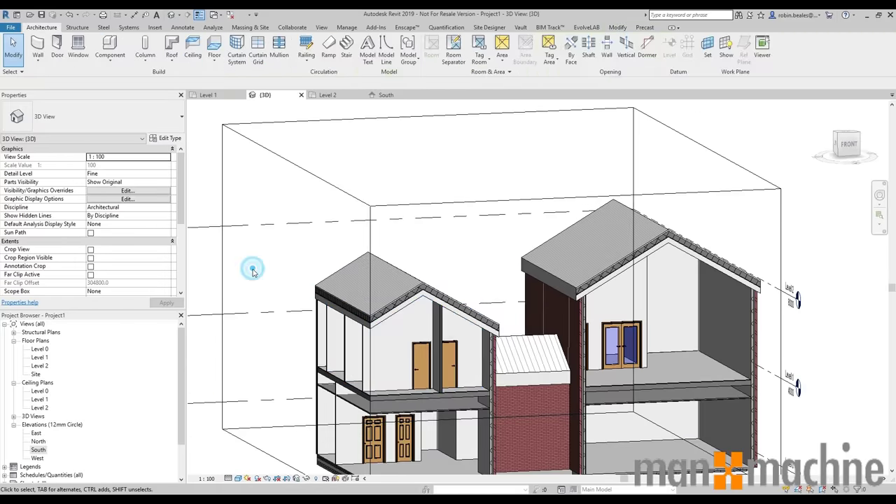
Turn off the 3D view's section box so the whole building is shown.
{"action": "scroll", "coordinate": [252, 270], "scroll_direction": "down", "scroll_amount": 3}
{"action": "middle_click_drag", "start_coordinate": [292, 262], "coordinate": [287, 276], "text": "shift"}
{"action": "scroll", "coordinate": [118, 257], "scroll_direction": "down", "scroll_amount": 3}
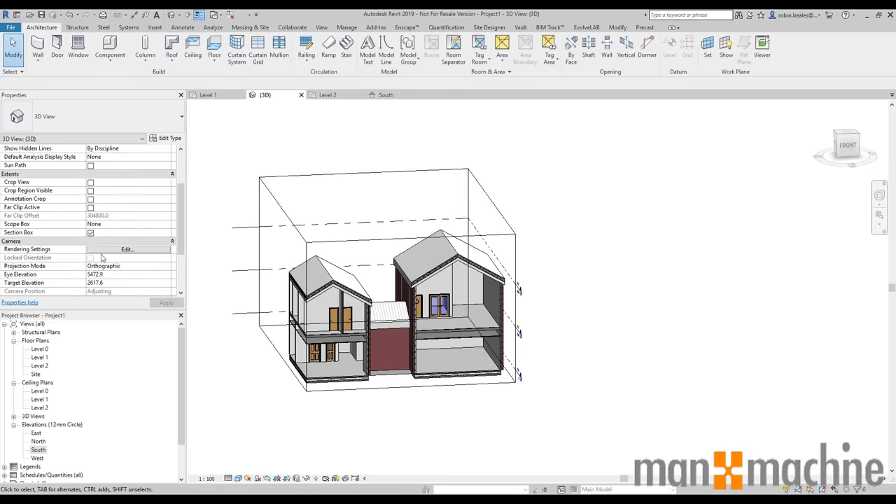
{"action": "left_click", "coordinate": [90, 234]}
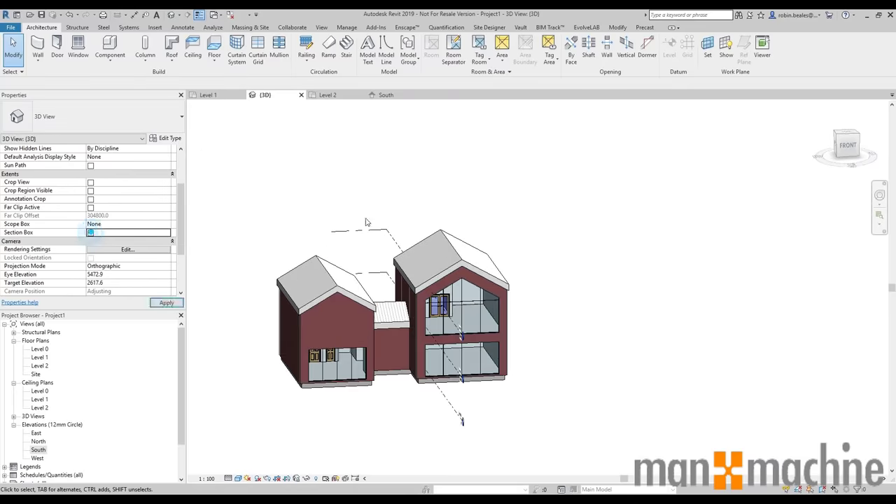
{"action": "mouse_move", "coordinate": [576, 288]}
{"action": "middle_mouse_down", "text": "shift"}
{"action": "mouse_move", "coordinate": [451, 335]}
{"action": "mouse_move", "coordinate": [519, 287]}
{"action": "mouse_move", "coordinate": [574, 290]}
{"action": "middle_mouse_up", "text": "shift"}
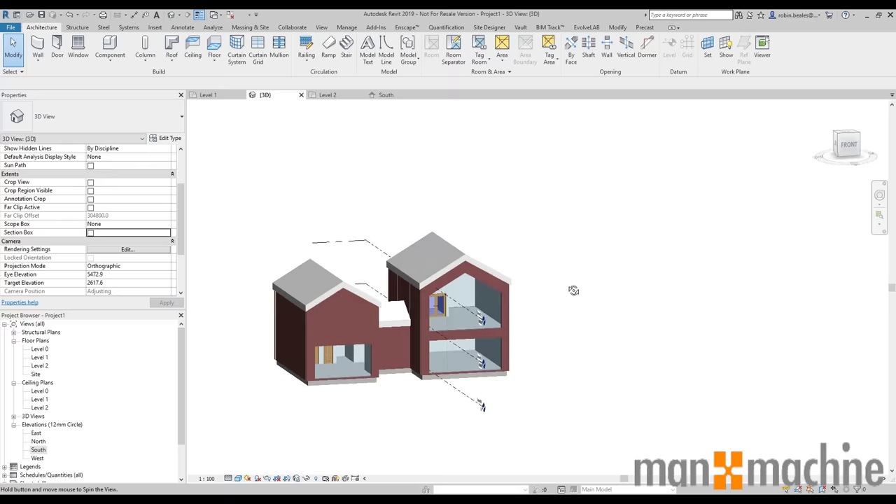
In the Level 0 floor plan, draw a 3200 mm Curtain_Wall-Empty wall within the link's south wall, matching the western curtain wall's type.
{"action": "left_click", "coordinate": [40, 349]}
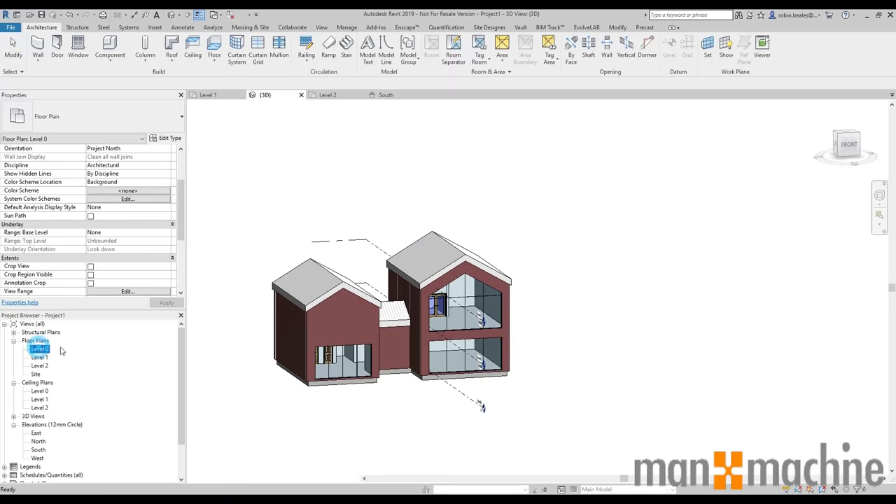
{"action": "scroll", "coordinate": [519, 226], "scroll_direction": "up", "scroll_amount": 6}
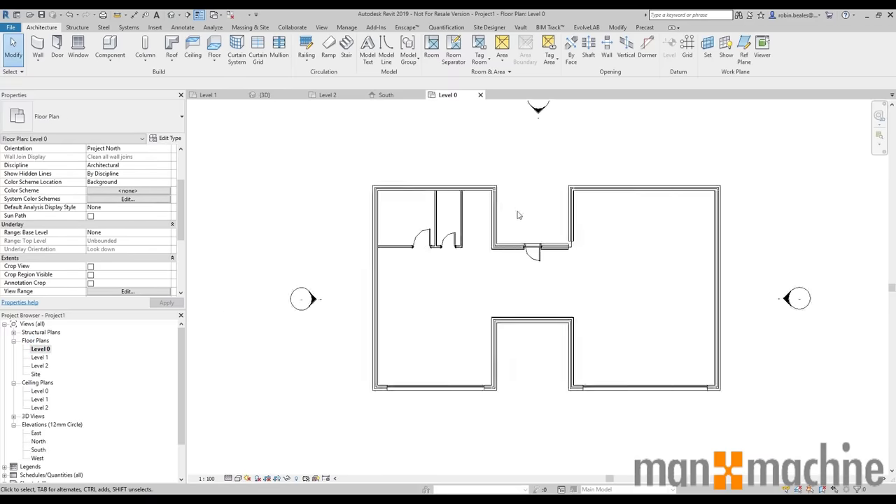
{"action": "middle_click_drag", "start_coordinate": [320, 424], "coordinate": [313, 334]}
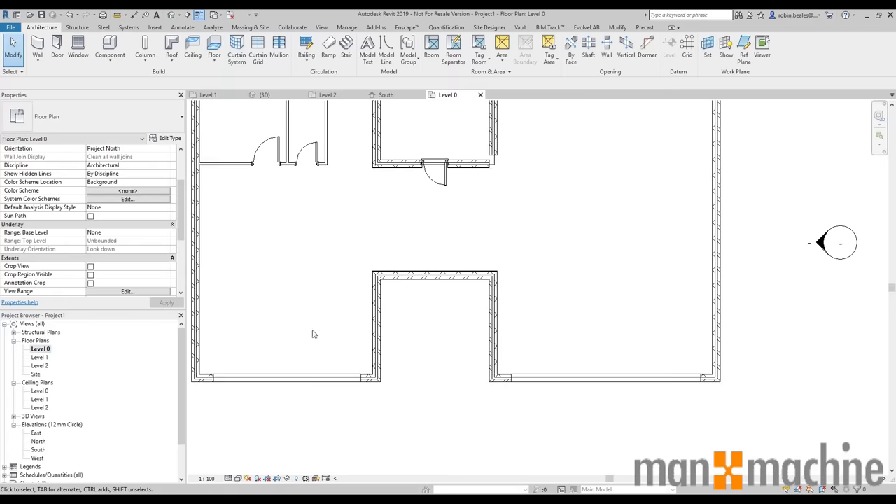
{"action": "left_click", "coordinate": [304, 379]}
{"action": "right_click", "coordinate": [301, 378]}
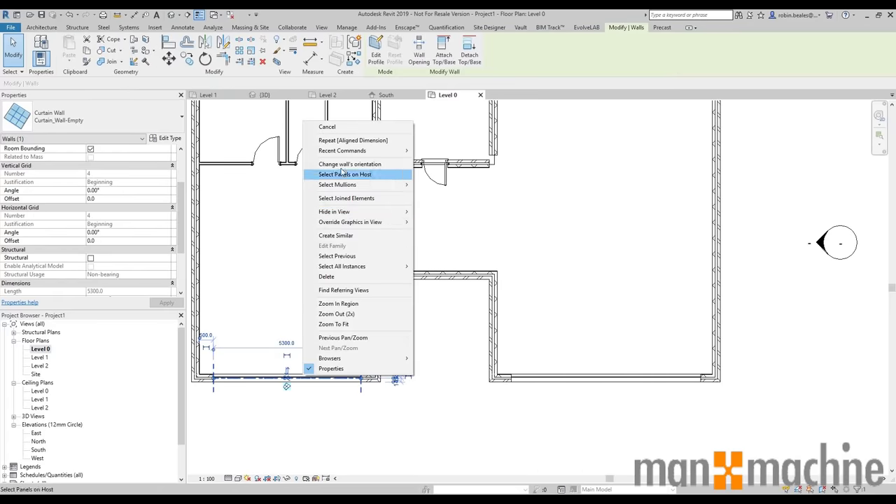
{"action": "left_click", "coordinate": [350, 236]}
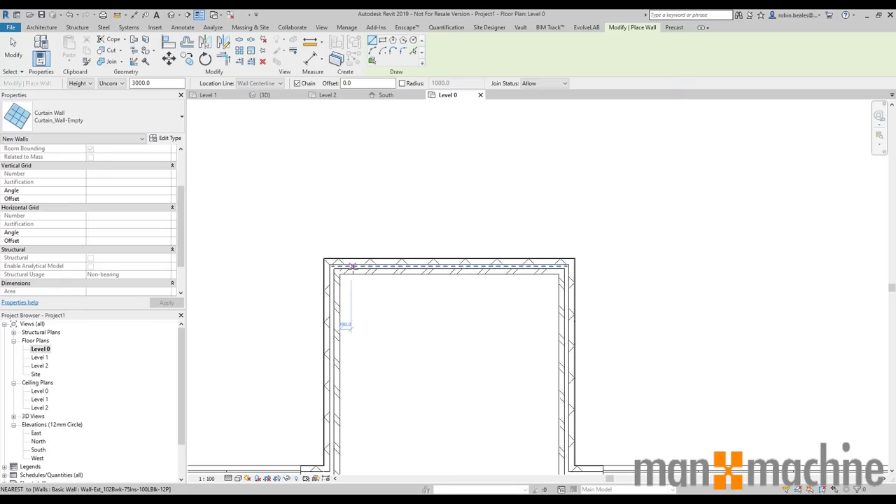
{"action": "left_click", "coordinate": [362, 265]}
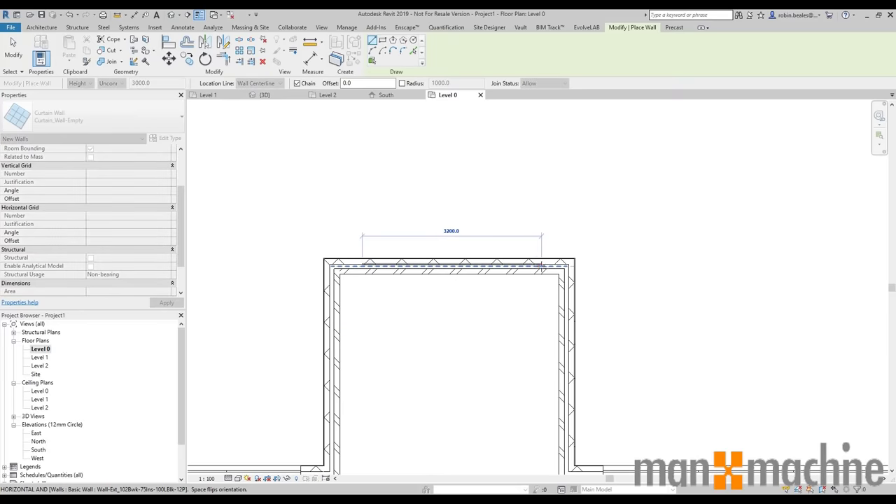
{"action": "left_click", "coordinate": [541, 265]}
{"action": "key", "text": "Escape"}
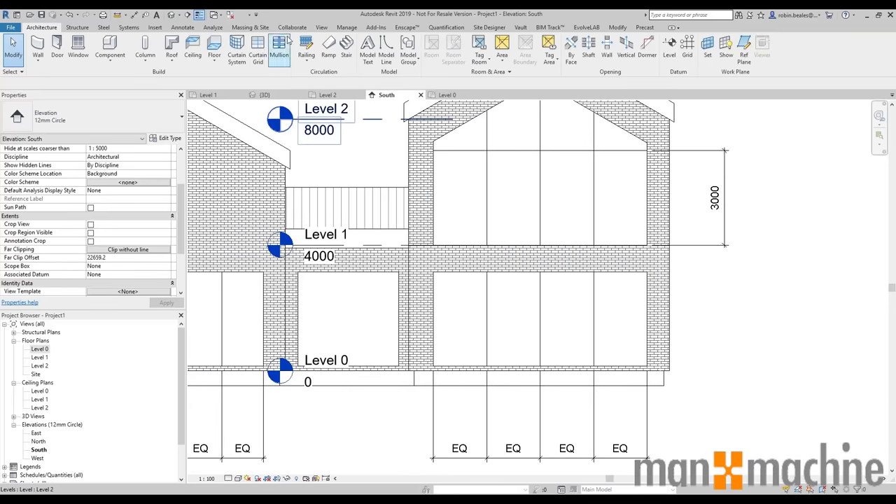
Divide the link's curtain wall into three bays with two vertical curtain grid lines in the south elevation.
{"action": "left_click", "coordinate": [258, 47]}
{"action": "left_click", "coordinate": [326, 269]}
{"action": "left_click", "coordinate": [367, 270]}
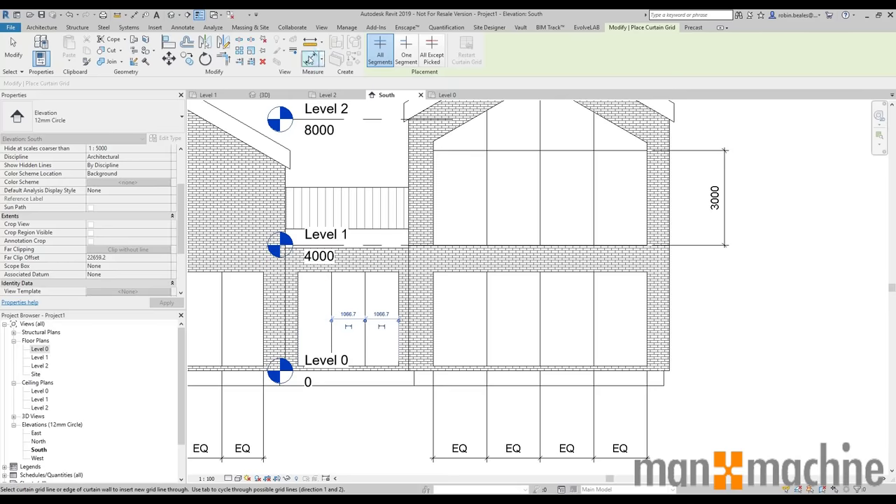
Dimension the link curtain wall's edges and grid lines in one string below it and make the spacings equal.
{"action": "left_click", "coordinate": [310, 59]}
{"action": "left_click", "coordinate": [300, 296]}
{"action": "left_click", "coordinate": [365, 303]}
{"action": "left_click", "coordinate": [399, 303]}
{"action": "left_click", "coordinate": [360, 440]}
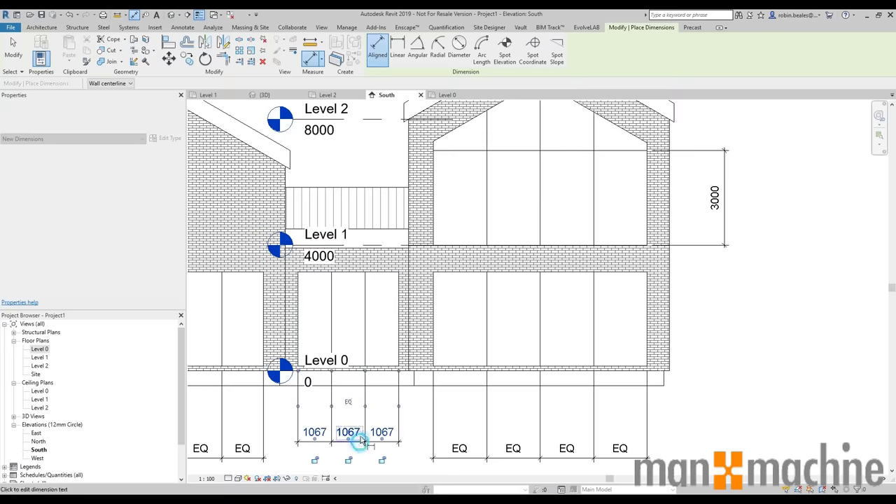
{"action": "left_click", "coordinate": [349, 400]}
{"action": "key", "text": "Escape"}
{"action": "key", "text": "Escape"}
Stretch the level lines in the south elevation so they extend beyond the western and eastern ends of the building.
{"action": "scroll", "coordinate": [314, 371], "scroll_direction": "down", "scroll_amount": 1}
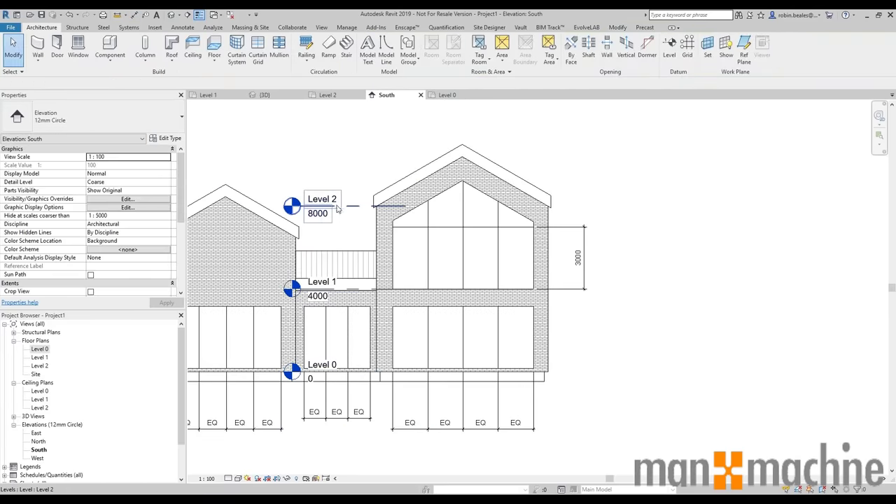
{"action": "left_click", "coordinate": [337, 210]}
{"action": "scroll", "coordinate": [350, 213], "scroll_direction": "down", "scroll_amount": 3}
{"action": "left_click_drag", "start_coordinate": [355, 214], "coordinate": [196, 212]}
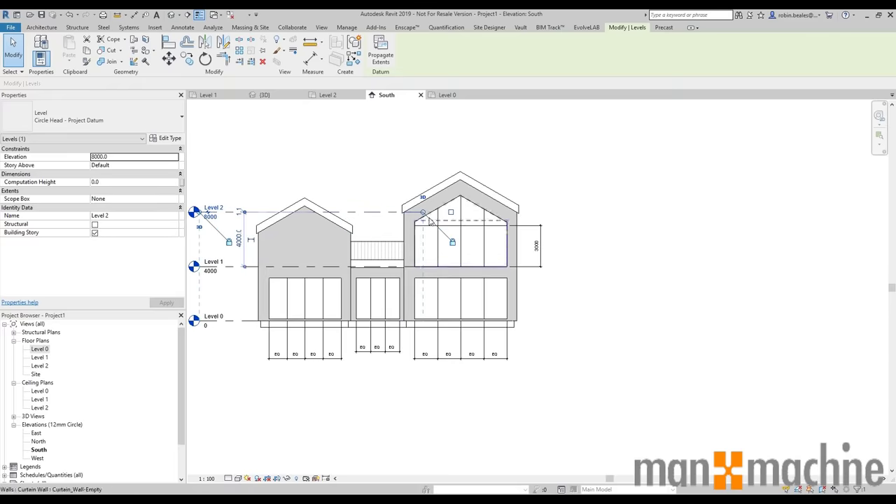
{"action": "left_click_drag", "start_coordinate": [424, 212], "coordinate": [600, 213]}
{"action": "left_click", "coordinate": [705, 324]}
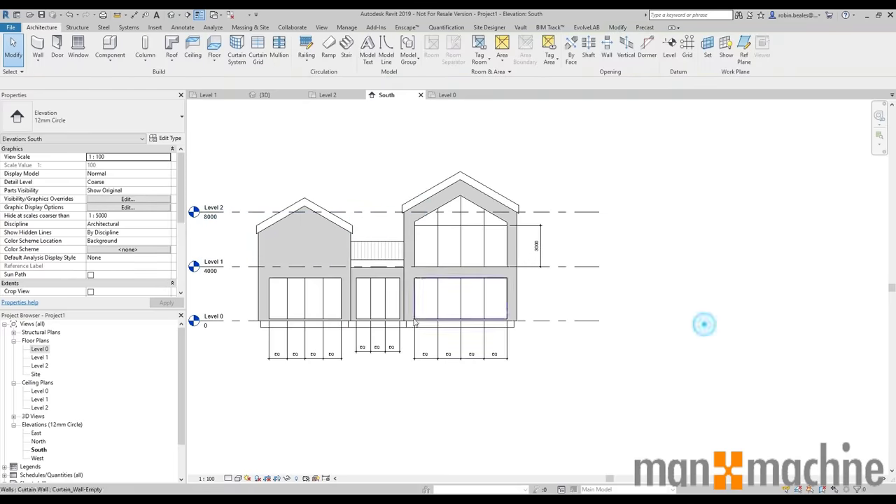
{"action": "middle_click_drag", "start_coordinate": [402, 317], "coordinate": [549, 292]}
{"action": "scroll", "coordinate": [551, 297], "scroll_direction": "up", "scroll_amount": 4}
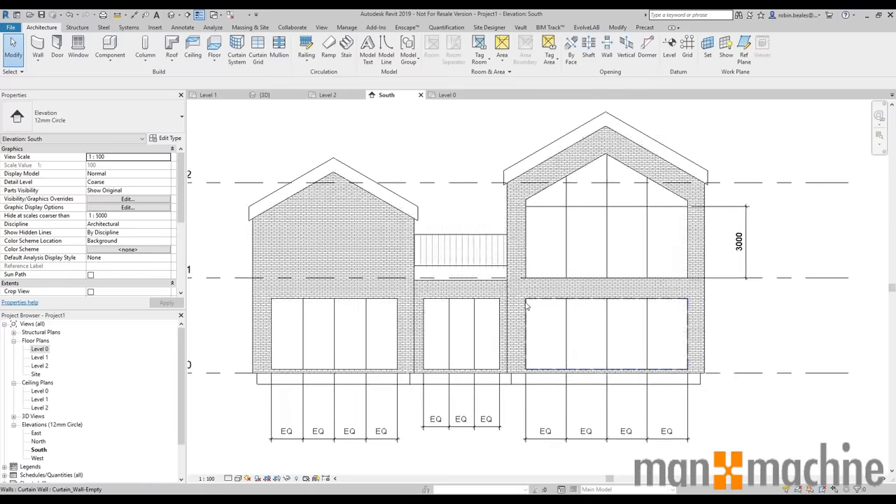
{"action": "middle_click_drag", "start_coordinate": [556, 262], "coordinate": [558, 246]}
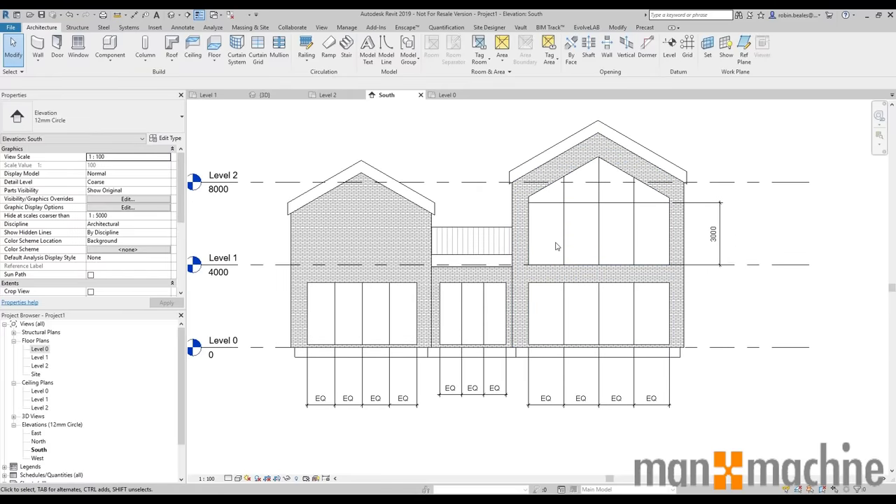
In the Level 1 floor plan, extend the eastern block's west wall about 1155 mm south beyond the curtain wall side.
{"action": "left_click", "coordinate": [39, 358]}
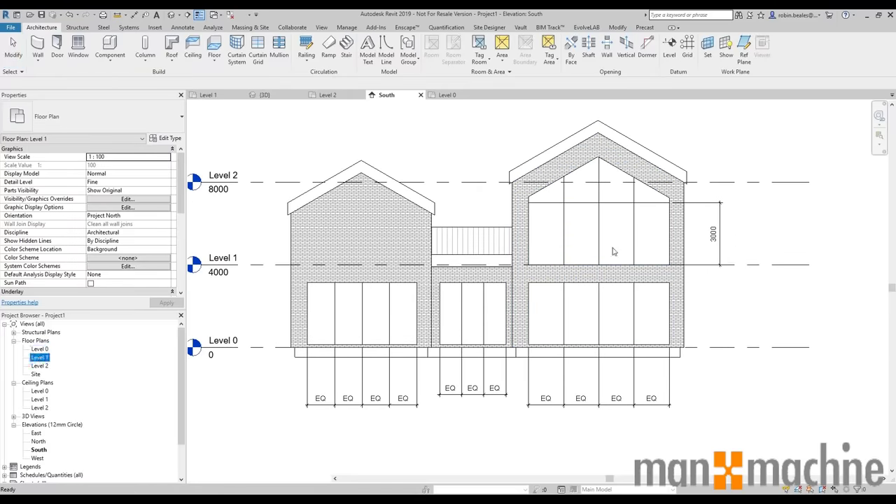
{"action": "scroll", "coordinate": [426, 296], "scroll_direction": "down", "scroll_amount": 3}
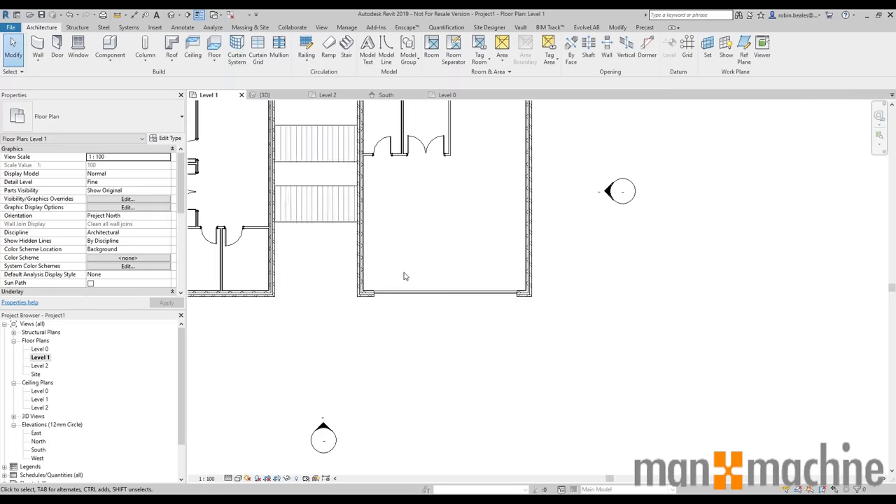
{"action": "scroll", "coordinate": [397, 280], "scroll_direction": "down", "scroll_amount": 2}
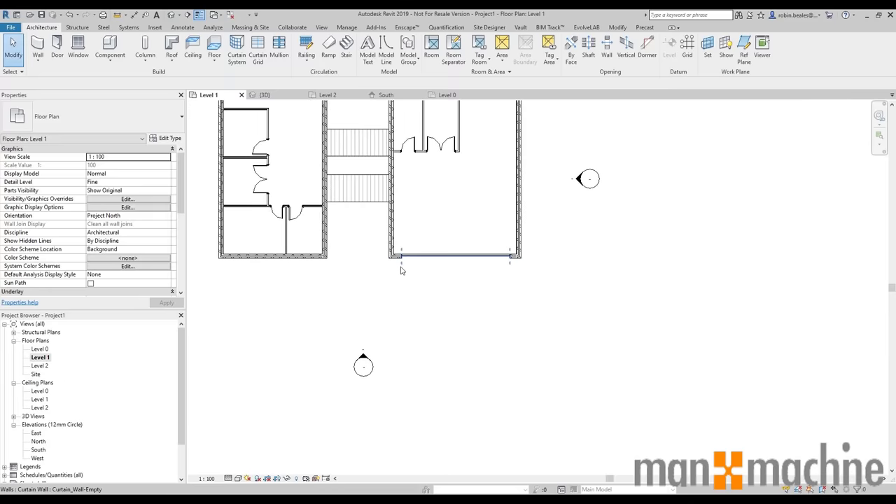
{"action": "left_click_drag", "start_coordinate": [554, 255], "coordinate": [558, 284]}
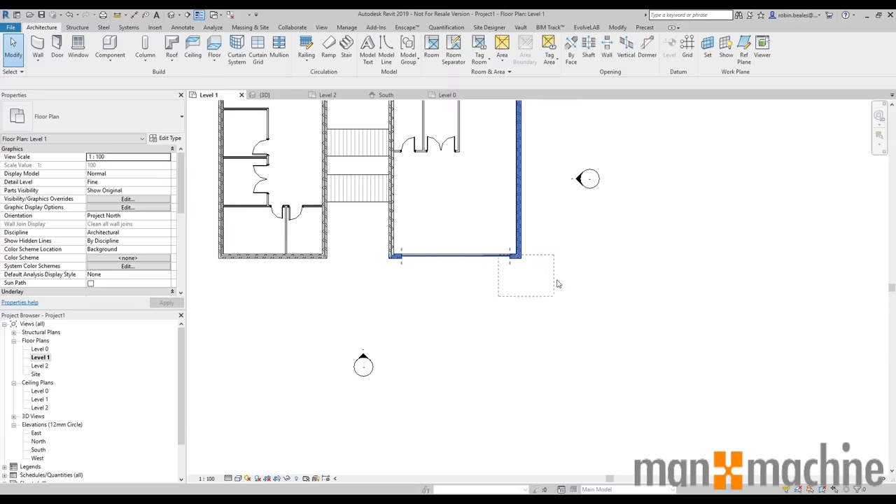
{"action": "middle_click_drag", "start_coordinate": [509, 290], "coordinate": [552, 298]}
{"action": "scroll", "coordinate": [467, 253], "scroll_direction": "up", "scroll_amount": 2}
{"action": "middle_click_drag", "start_coordinate": [410, 292], "coordinate": [431, 260]}
{"action": "left_click", "coordinate": [418, 241]}
{"action": "scroll", "coordinate": [422, 260], "scroll_direction": "up", "scroll_amount": 2}
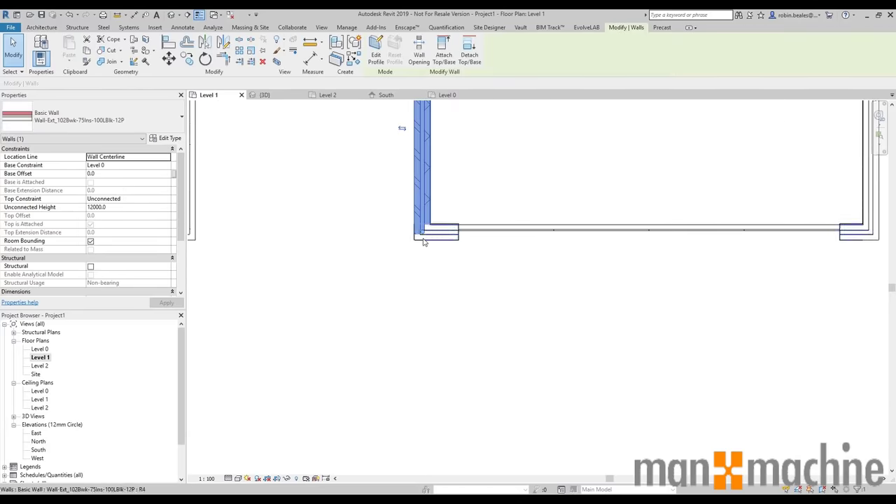
{"action": "left_click_drag", "start_coordinate": [421, 232], "coordinate": [422, 302]}
{"action": "scroll", "coordinate": [442, 276], "scroll_direction": "down", "scroll_amount": 2}
{"action": "middle_click_drag", "start_coordinate": [560, 286], "coordinate": [499, 283]}
{"action": "left_click", "coordinate": [392, 276]}
Dimension the extended wall's projection from the outer face of the short south wall return to the wall's end.
{"action": "scroll", "coordinate": [392, 275], "scroll_direction": "up", "scroll_amount": 2}
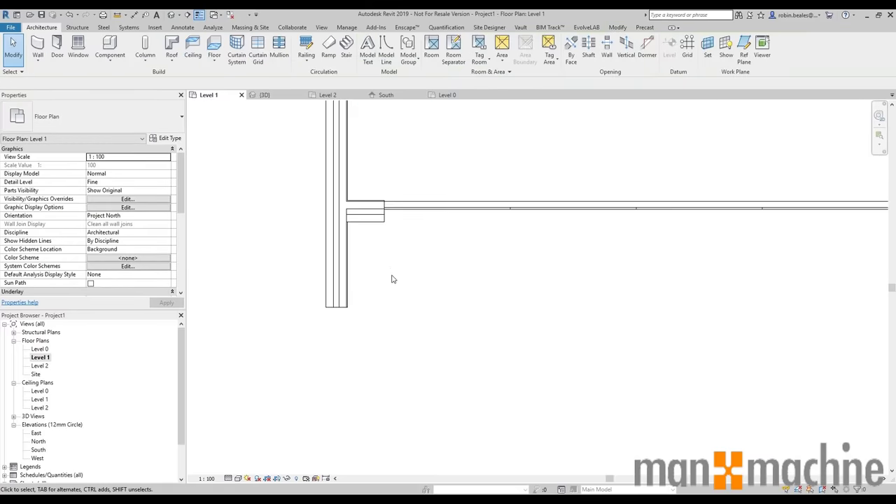
{"action": "left_click", "coordinate": [134, 15]}
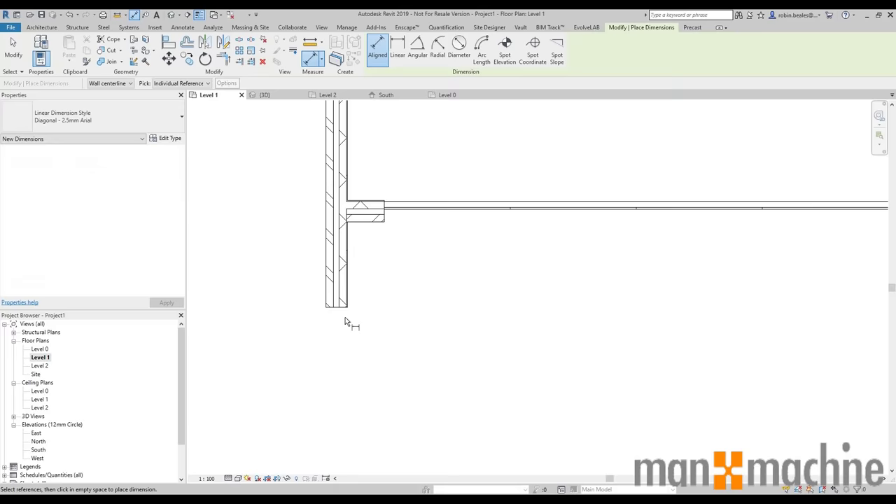
{"action": "scroll", "coordinate": [364, 228], "scroll_direction": "up", "scroll_amount": 3}
{"action": "left_click", "coordinate": [349, 225]}
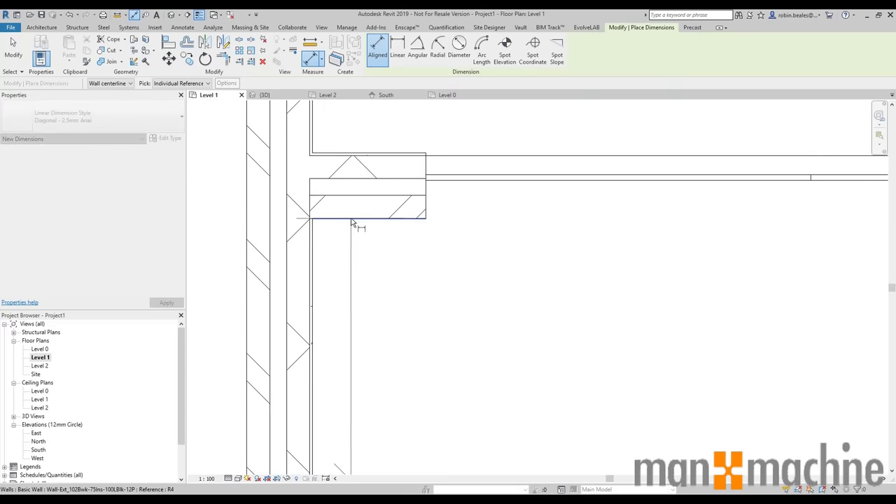
{"action": "scroll", "coordinate": [384, 274], "scroll_direction": "down", "scroll_amount": 3}
{"action": "left_click", "coordinate": [365, 364]}
{"action": "left_click", "coordinate": [459, 312]}
{"action": "key", "text": "Escape"}
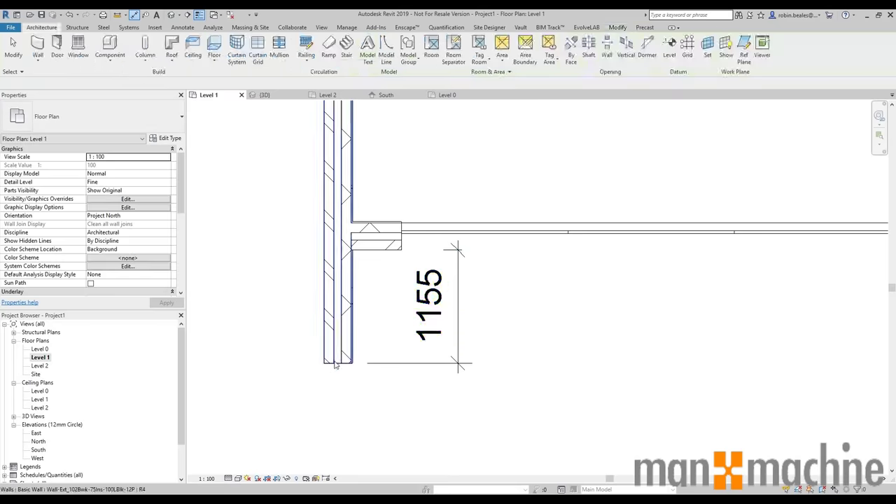
Try a 2000 mm projection for the extended west wall of the eastern block and set it to 1500 mm.
{"action": "left_click", "coordinate": [338, 308]}
{"action": "left_click", "coordinate": [440, 306]}
{"action": "type", "text": "200"}
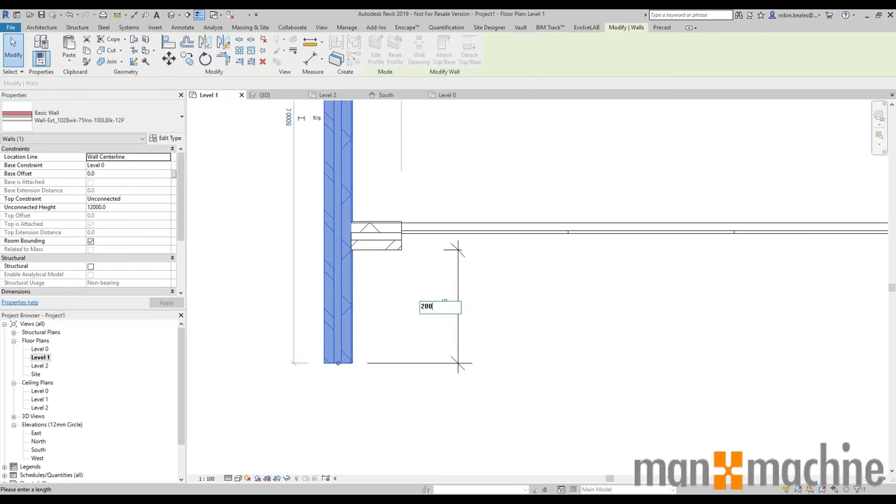
{"action": "type", "text": "0"}
{"action": "key", "text": "Return"}
{"action": "scroll", "coordinate": [463, 334], "scroll_direction": "down", "scroll_amount": 5}
{"action": "left_click", "coordinate": [461, 336]}
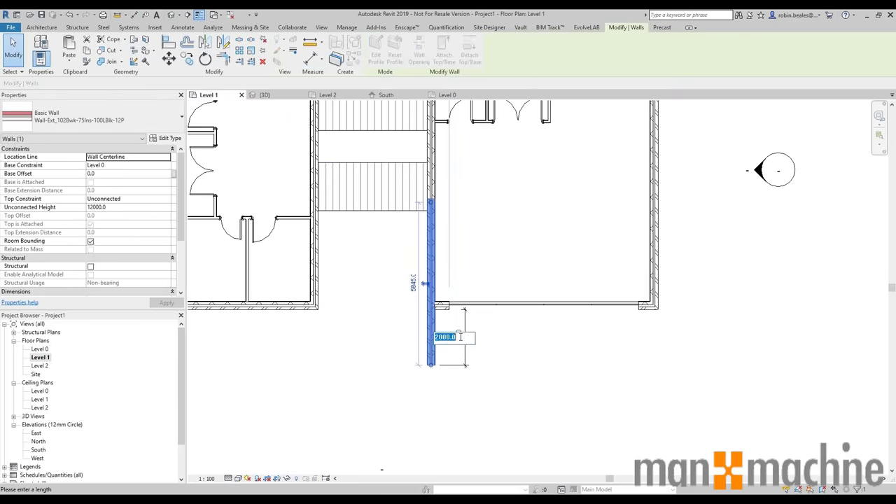
{"action": "type", "text": "1500"}
{"action": "key", "text": "Return"}
{"action": "left_click", "coordinate": [524, 344]}
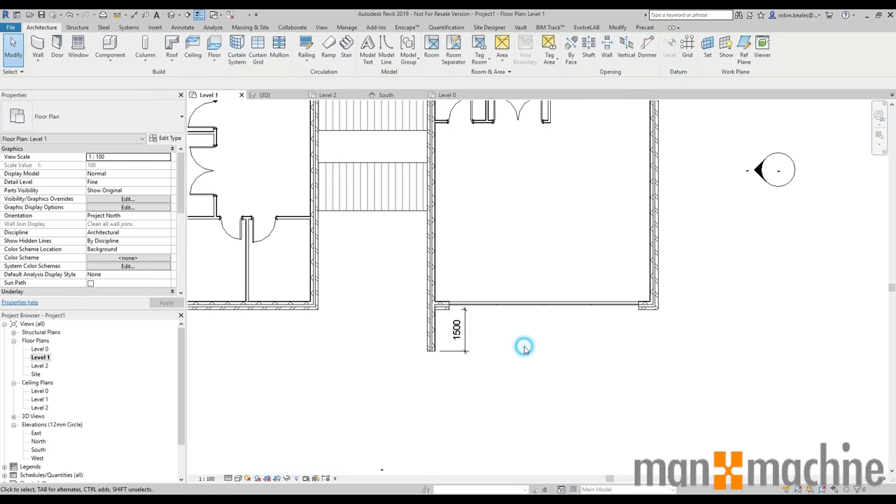
Extend the eastern block's east wall south to line up with the end of its projecting west wall.
{"action": "middle_click_drag", "start_coordinate": [525, 343], "coordinate": [484, 360]}
{"action": "left_click", "coordinate": [612, 318]}
{"action": "left_click_drag", "start_coordinate": [607, 315], "coordinate": [607, 360]}
{"action": "middle_click_drag", "start_coordinate": [544, 358], "coordinate": [710, 337]}
{"action": "left_click", "coordinate": [441, 340]}
{"action": "left_click", "coordinate": [429, 295]}
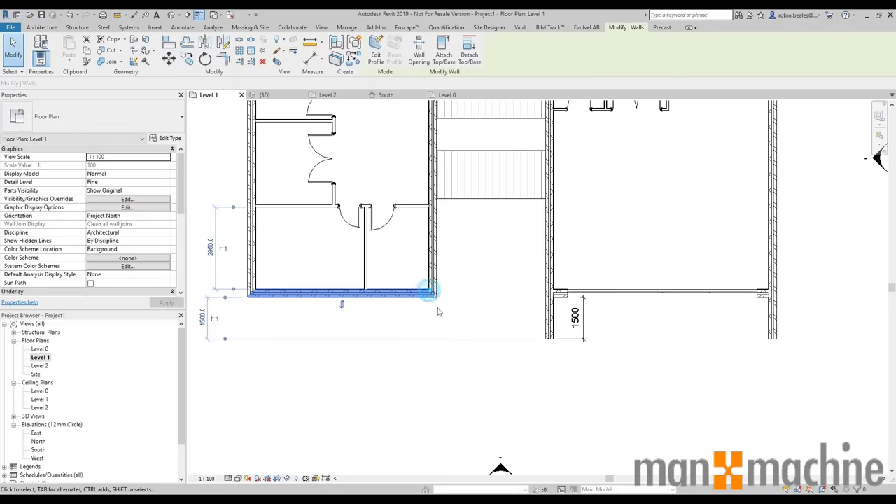
{"action": "left_click_drag", "start_coordinate": [432, 296], "coordinate": [433, 332]}
{"action": "key", "text": "Escape"}
{"action": "key", "text": "Escape"}
Extend the western block's east and west walls south to the same line as the eastern block's projecting walls.
{"action": "left_click", "coordinate": [432, 238]}
{"action": "left_click_drag", "start_coordinate": [432, 294], "coordinate": [432, 341]}
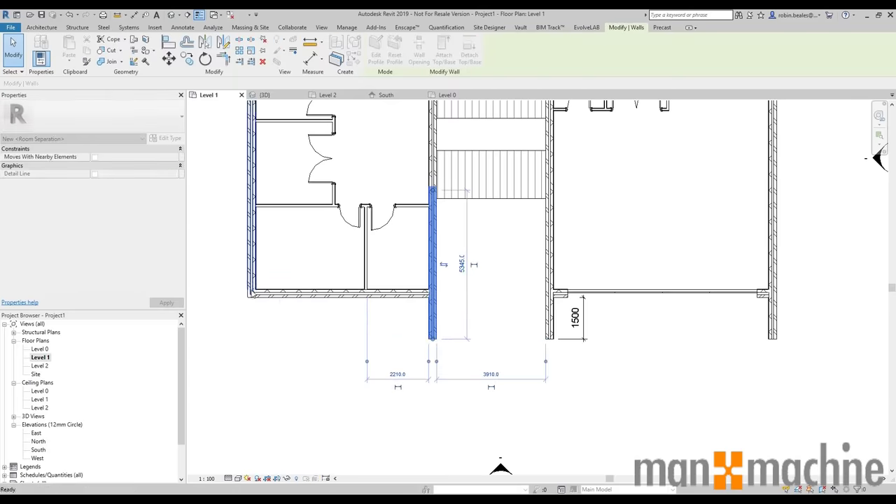
{"action": "key", "text": "Escape"}
{"action": "left_click", "coordinate": [249, 281]}
{"action": "left_click_drag", "start_coordinate": [251, 294], "coordinate": [252, 339]}
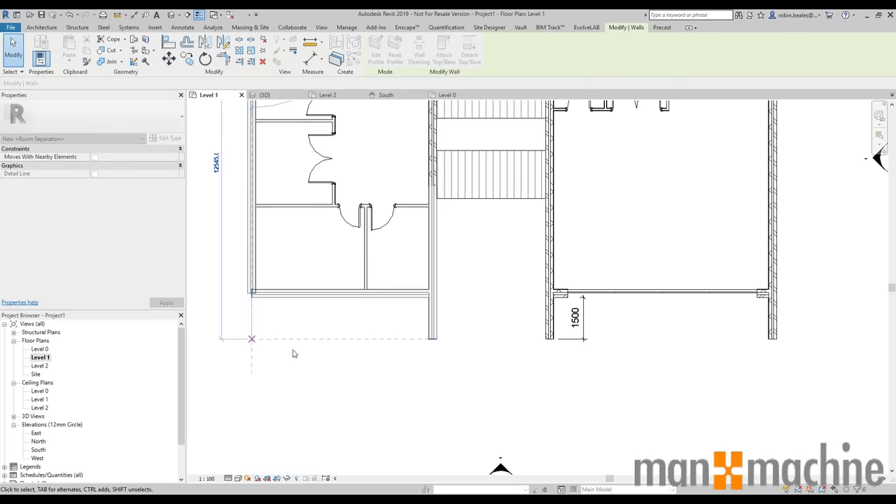
{"action": "key", "text": "Escape"}
In the 3D view, edit the eastern roof's footprint and align its south edge with the projecting walls' end face.
{"action": "scroll", "coordinate": [353, 365], "scroll_direction": "down", "scroll_amount": 3}
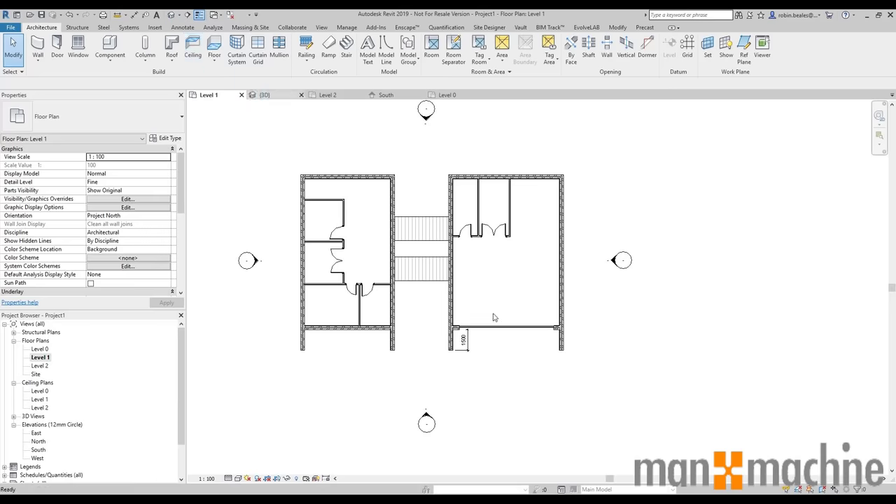
{"action": "middle_click_drag", "start_coordinate": [491, 312], "coordinate": [275, 330], "text": "shift"}
{"action": "middle_click_drag", "start_coordinate": [218, 347], "coordinate": [370, 299]}
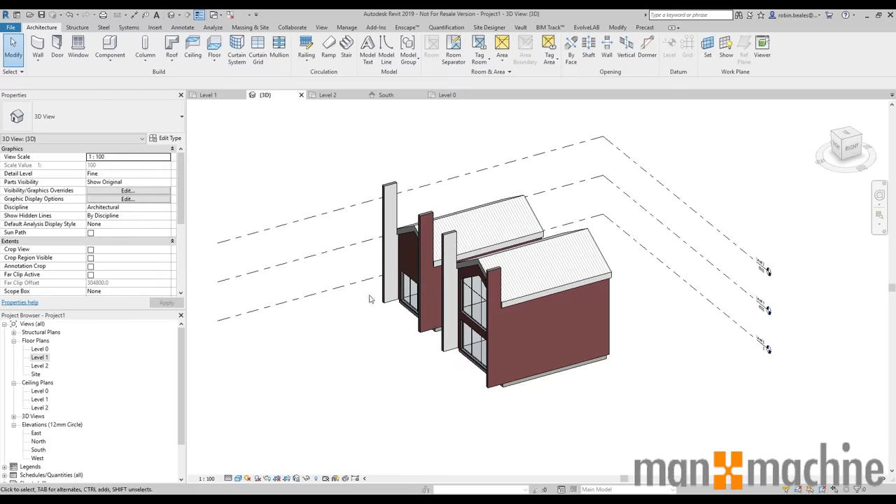
{"action": "left_click", "coordinate": [483, 268]}
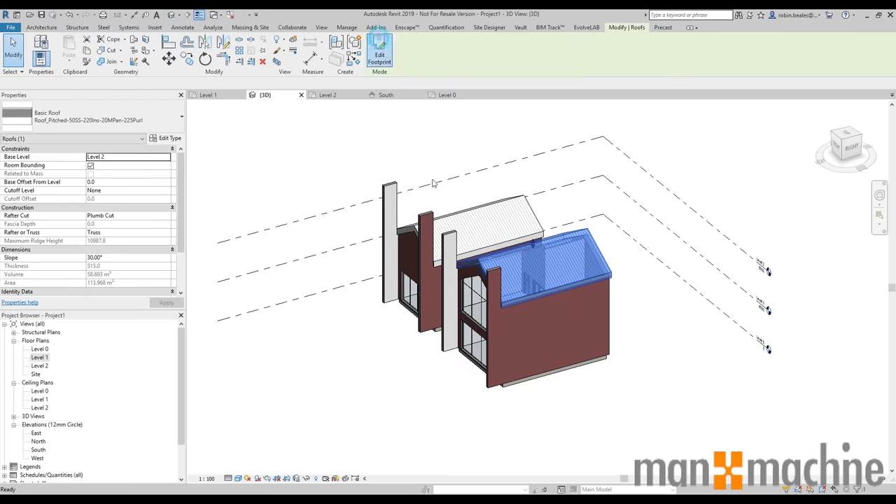
{"action": "left_click", "coordinate": [379, 54]}
{"action": "scroll", "coordinate": [454, 321], "scroll_direction": "up", "scroll_amount": 5}
{"action": "scroll", "coordinate": [453, 321], "scroll_direction": "up", "scroll_amount": 1}
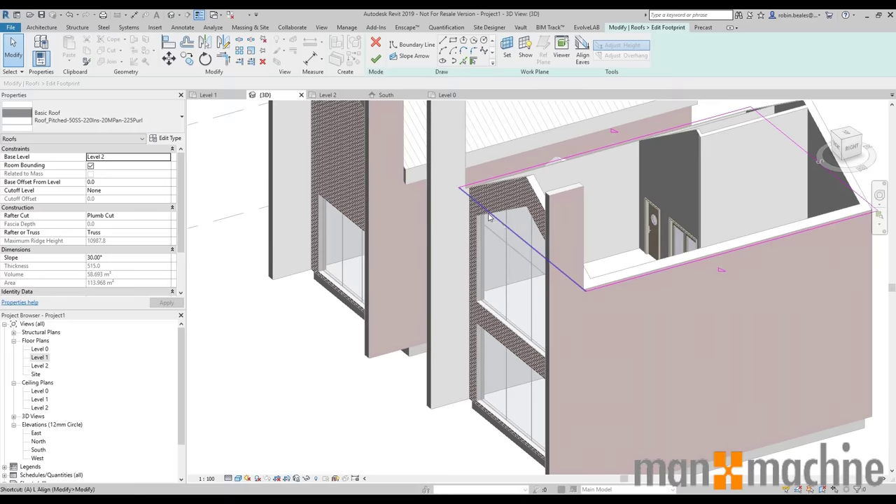
{"action": "key", "text": "l"}
{"action": "left_click", "coordinate": [430, 194]}
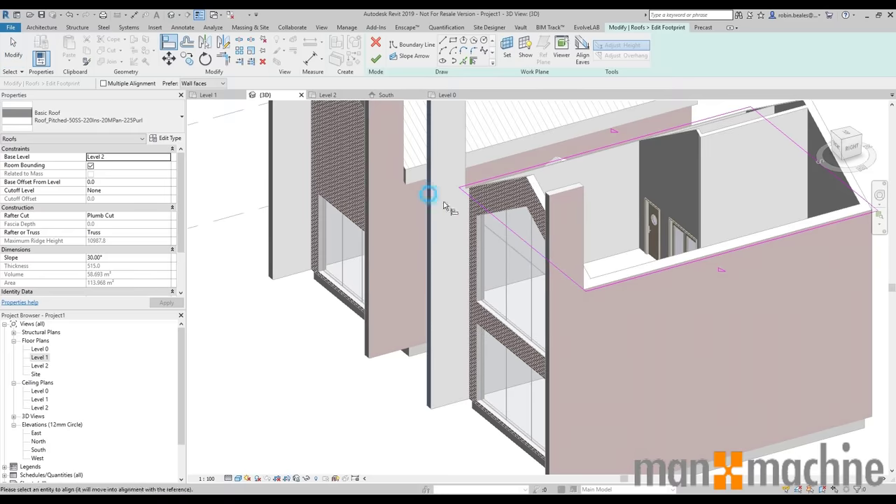
{"action": "middle_click_drag", "start_coordinate": [441, 217], "coordinate": [545, 362]}
{"action": "left_click", "coordinate": [546, 362]}
{"action": "left_click", "coordinate": [376, 61]}
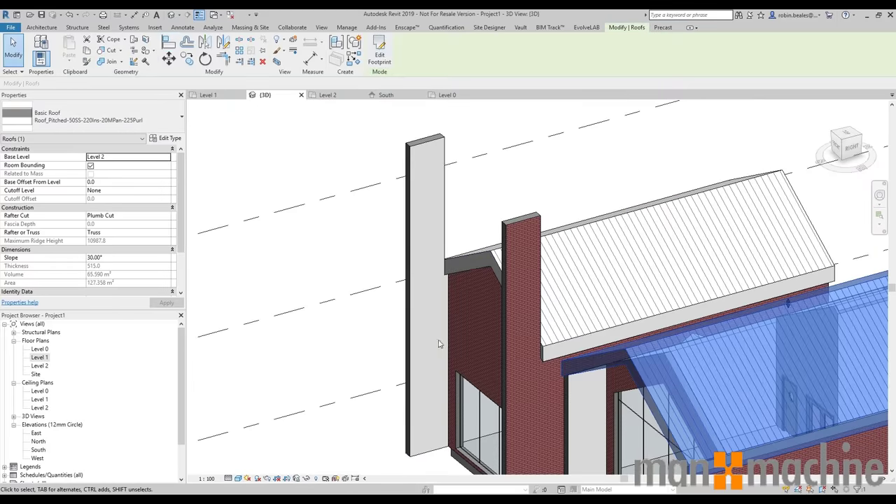
{"action": "left_click", "coordinate": [348, 285]}
Edit the western roof's footprint and align its south edge with the end face of that block's projecting walls.
{"action": "left_click", "coordinate": [466, 262]}
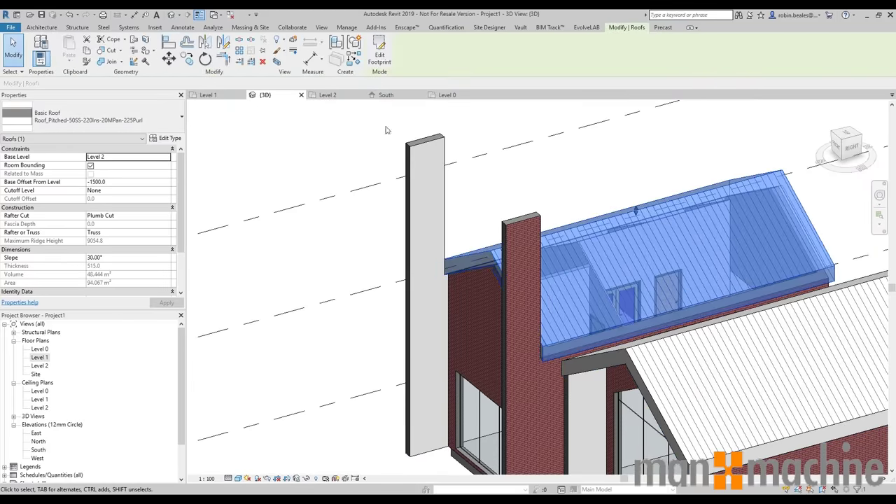
{"action": "left_click", "coordinate": [379, 55]}
{"action": "key", "text": "a"}
{"action": "key", "text": "l"}
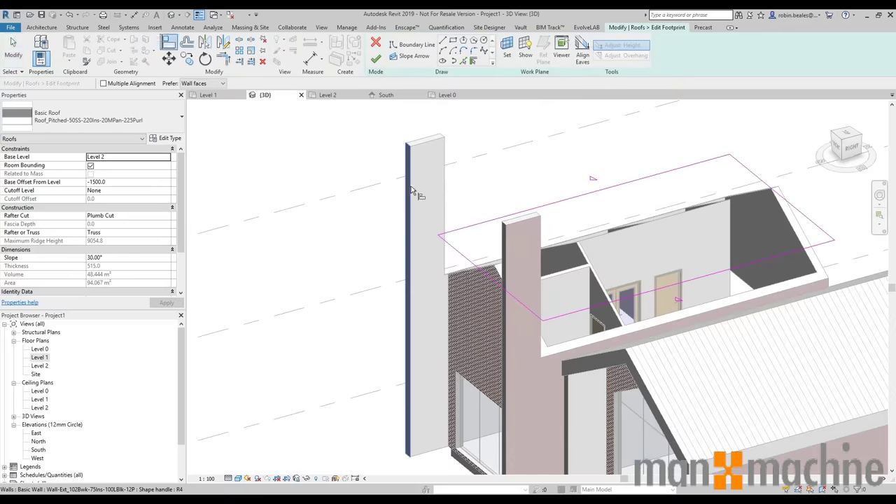
{"action": "left_click", "coordinate": [406, 191]}
{"action": "left_click", "coordinate": [466, 258]}
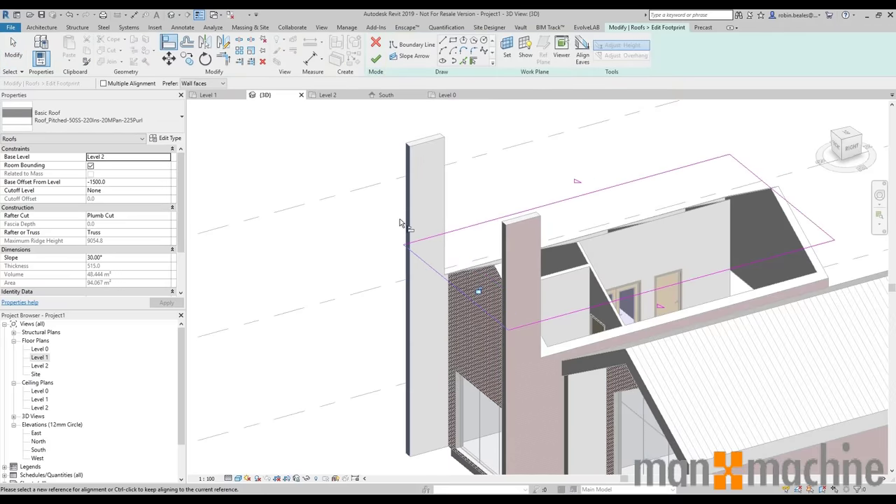
{"action": "left_click", "coordinate": [376, 59]}
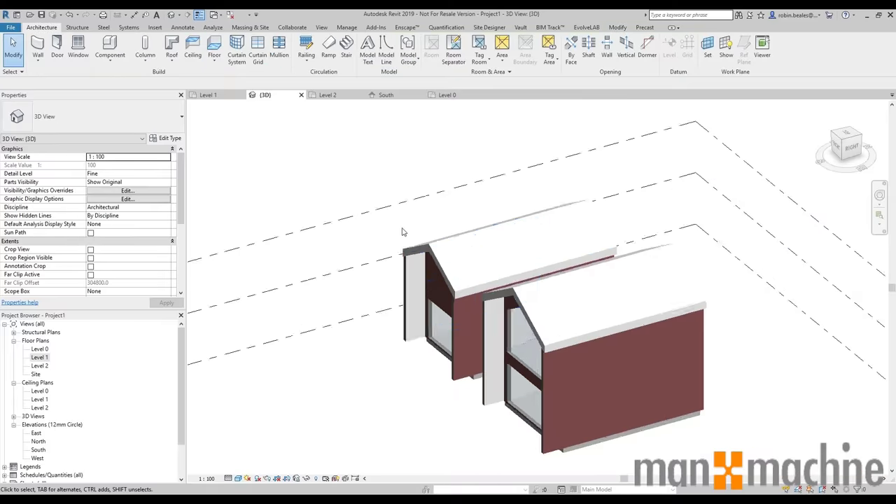
Start a Level 1 floor of type Floor-Upper_160mmConc-CorusComFlor51 and pick the eastern block's east and west walls as boundary lines.
{"action": "middle_click_drag", "start_coordinate": [406, 280], "coordinate": [530, 315], "text": "shift"}
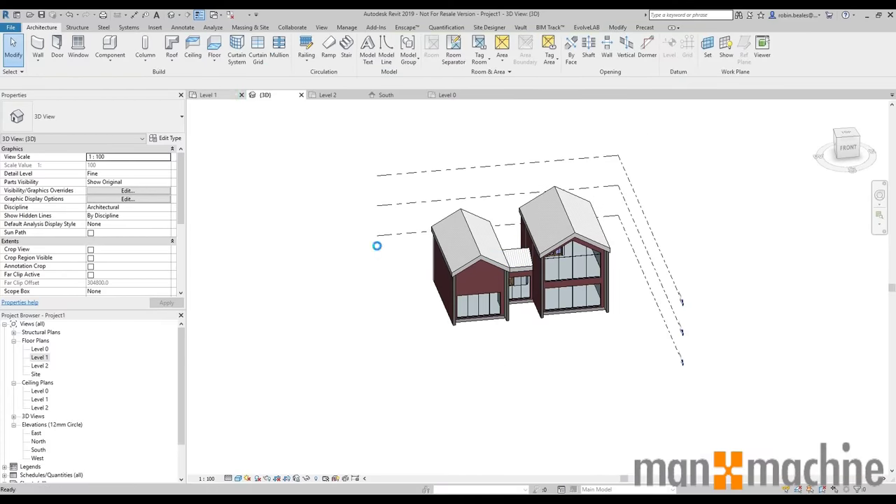
{"action": "left_click", "coordinate": [214, 45]}
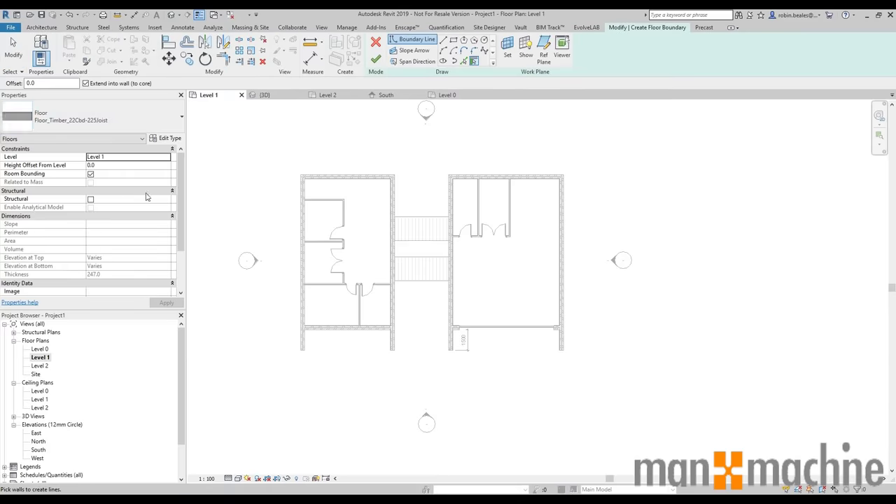
{"action": "left_click", "coordinate": [110, 113]}
{"action": "left_click", "coordinate": [62, 201]}
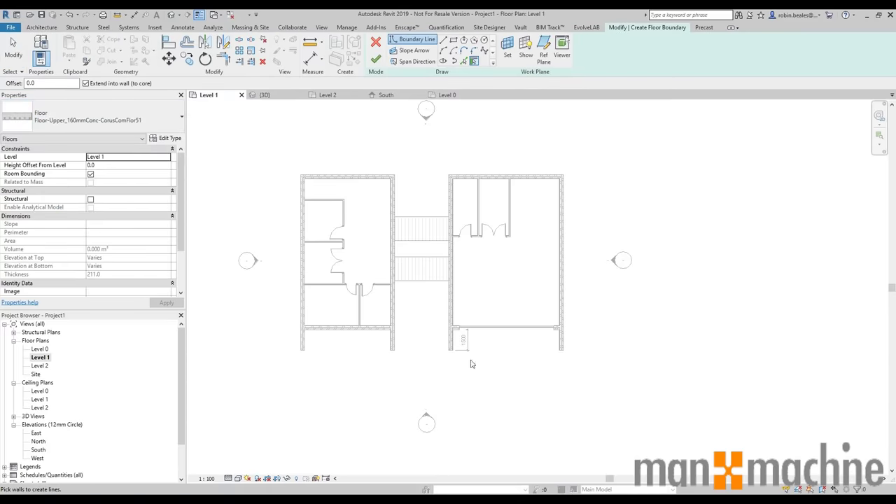
{"action": "scroll", "coordinate": [468, 357], "scroll_direction": "up", "scroll_amount": 5}
{"action": "left_click", "coordinate": [474, 61]}
{"action": "scroll", "coordinate": [445, 317], "scroll_direction": "up", "scroll_amount": 3}
{"action": "left_click", "coordinate": [378, 306]}
{"action": "scroll", "coordinate": [442, 310], "scroll_direction": "down", "scroll_amount": 4}
{"action": "middle_click_drag", "start_coordinate": [564, 320], "coordinate": [371, 271]}
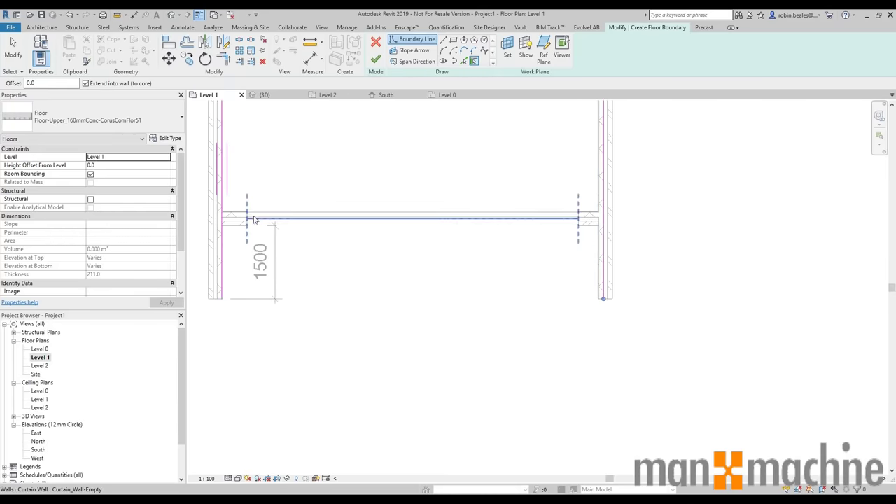
Pick boundary lines along the eastern block's south wall faces and the end faces of the wall returns beside the curtain wall.
{"action": "left_click", "coordinate": [464, 61]}
{"action": "scroll", "coordinate": [244, 257], "scroll_direction": "up", "scroll_amount": 4}
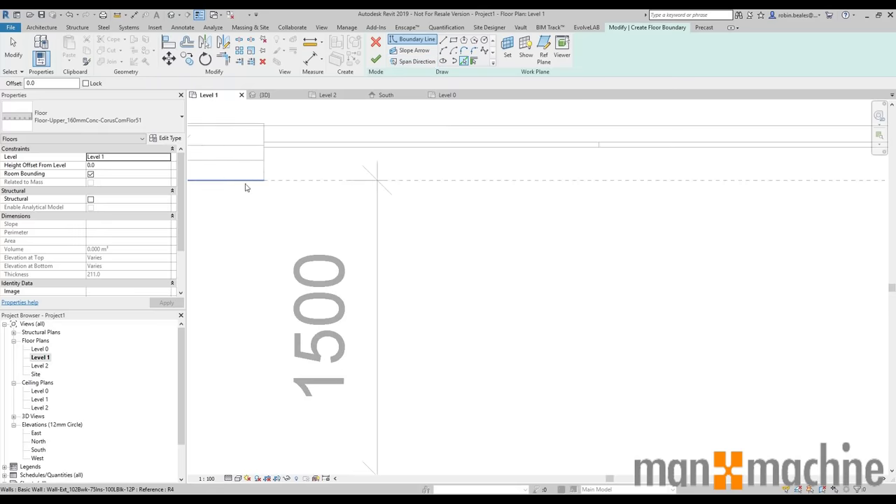
{"action": "left_click", "coordinate": [266, 164]}
{"action": "left_click", "coordinate": [311, 124]}
{"action": "scroll", "coordinate": [274, 178], "scroll_direction": "down", "scroll_amount": 2}
{"action": "middle_click_drag", "start_coordinate": [583, 140], "coordinate": [244, 178]}
{"action": "scroll", "coordinate": [585, 188], "scroll_direction": "up", "scroll_amount": 3}
{"action": "left_click", "coordinate": [585, 190]}
{"action": "scroll", "coordinate": [585, 241], "scroll_direction": "down", "scroll_amount": 4}
{"action": "key", "text": "Escape"}
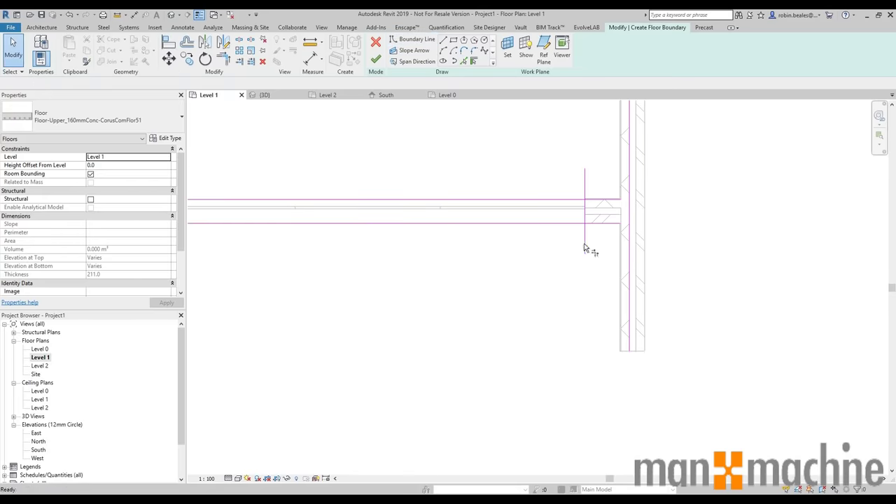
Trim the floor boundary lines to corners so they step around the wall return at the curtain wall's east end.
{"action": "key", "text": "t"}
{"action": "key", "text": "r"}
{"action": "left_click", "coordinate": [629, 242]}
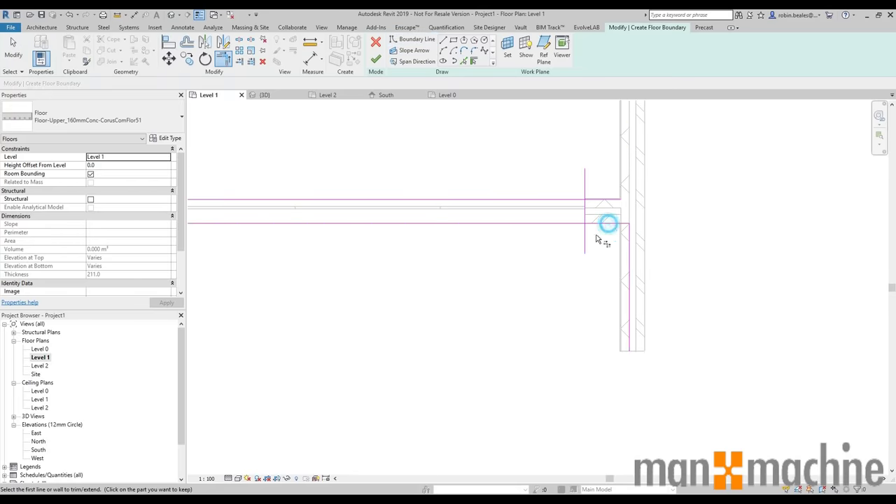
{"action": "left_click", "coordinate": [581, 203]}
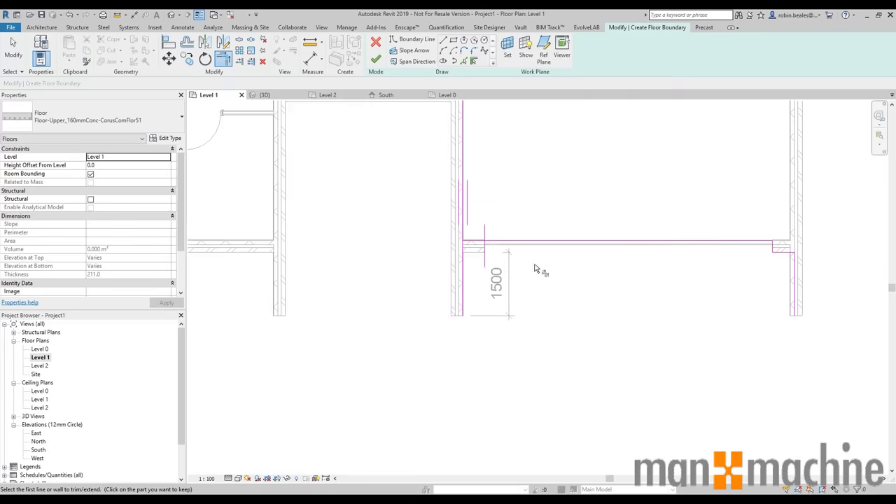
Pick the outer face of the return at the curtain wall's west end and trim the boundary to step around it.
{"action": "scroll", "coordinate": [534, 268], "scroll_direction": "up", "scroll_amount": 4}
{"action": "left_click", "coordinate": [526, 230]}
{"action": "left_click", "coordinate": [500, 249]}
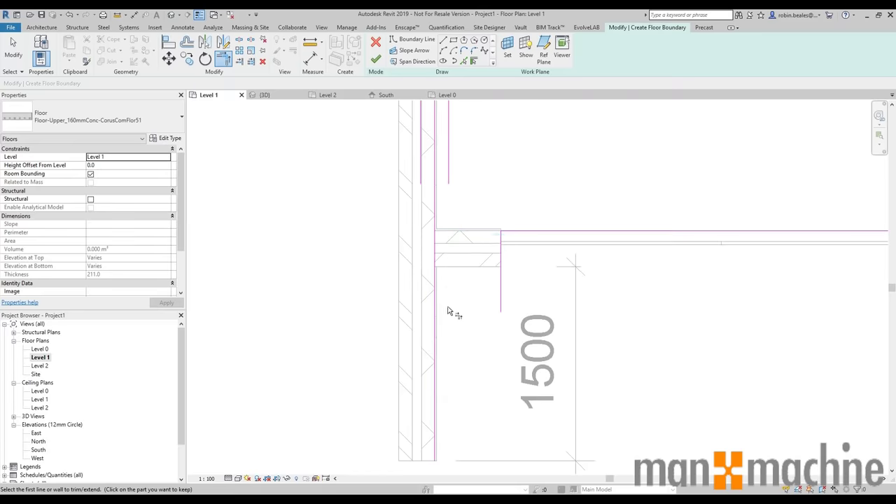
{"action": "left_click", "coordinate": [464, 62]}
{"action": "left_click", "coordinate": [470, 267]}
{"action": "key", "text": "Escape"}
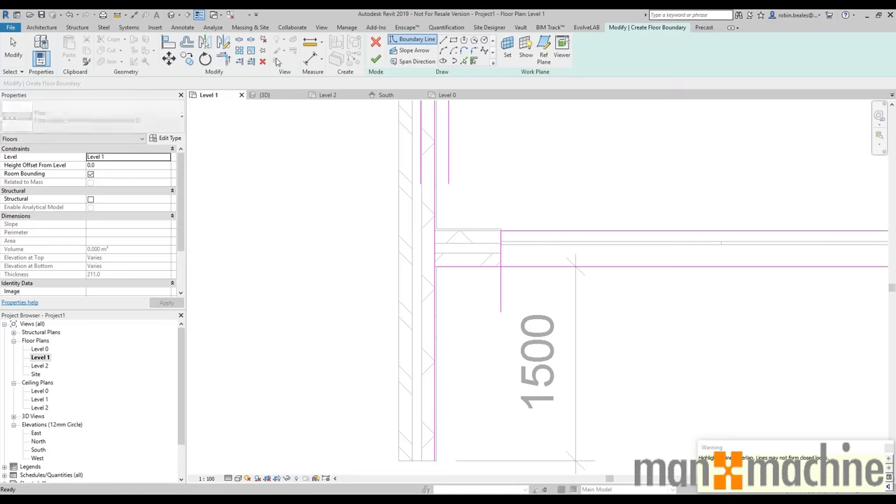
{"action": "left_click", "coordinate": [223, 60]}
{"action": "left_click", "coordinate": [436, 296]}
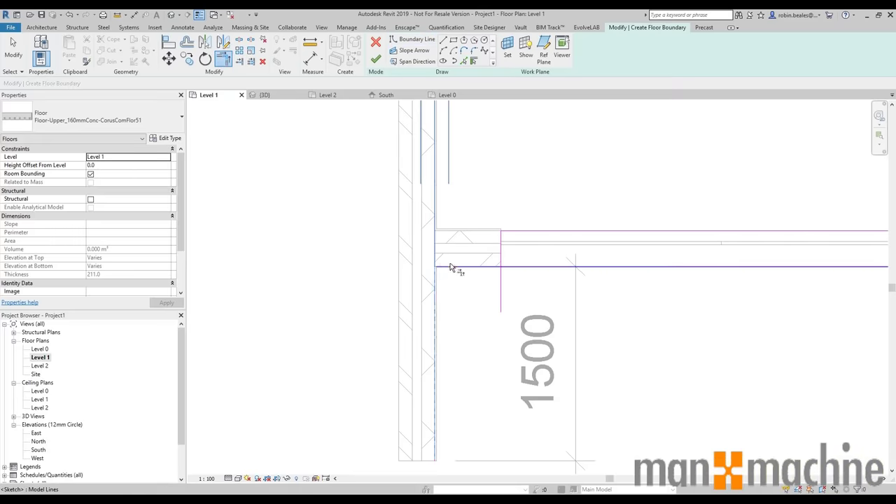
{"action": "left_click", "coordinate": [480, 267]}
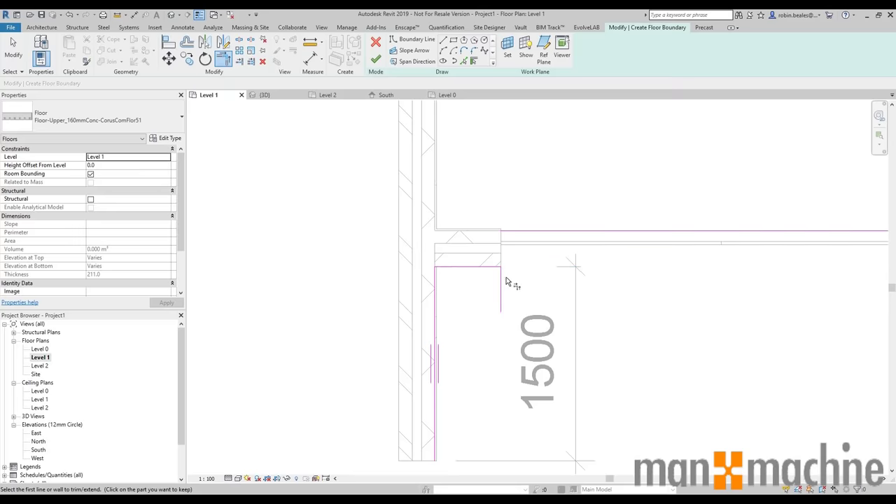
{"action": "left_click", "coordinate": [501, 245]}
{"action": "left_click", "coordinate": [492, 266]}
Draw the floor's south boundary line between the south ends of the two projecting side walls.
{"action": "scroll", "coordinate": [530, 282], "scroll_direction": "down", "scroll_amount": 3}
{"action": "middle_click_drag", "start_coordinate": [530, 282], "coordinate": [428, 246]}
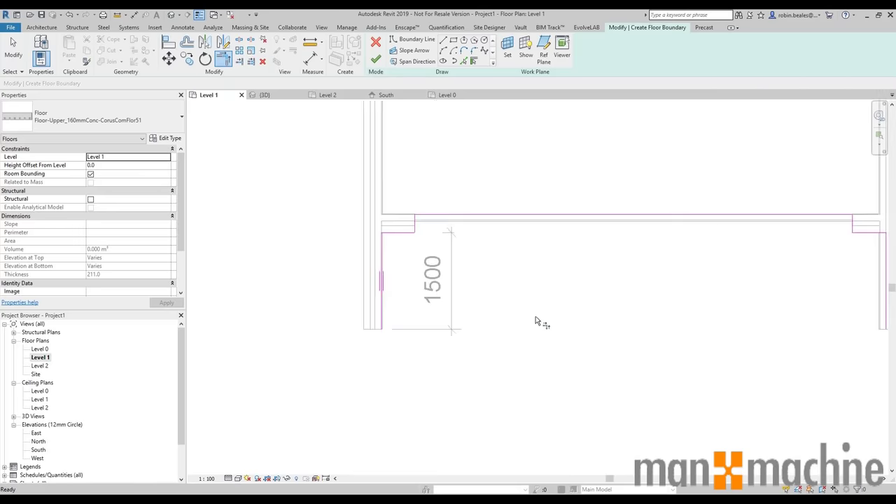
{"action": "key", "text": "Escape"}
{"action": "left_click", "coordinate": [444, 40]}
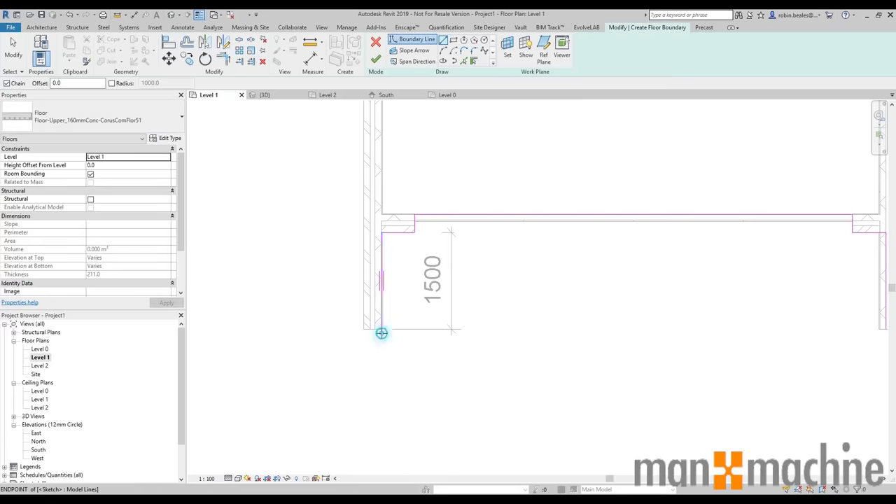
{"action": "left_click", "coordinate": [381, 333]}
{"action": "scroll", "coordinate": [382, 333], "scroll_direction": "down", "scroll_amount": 3}
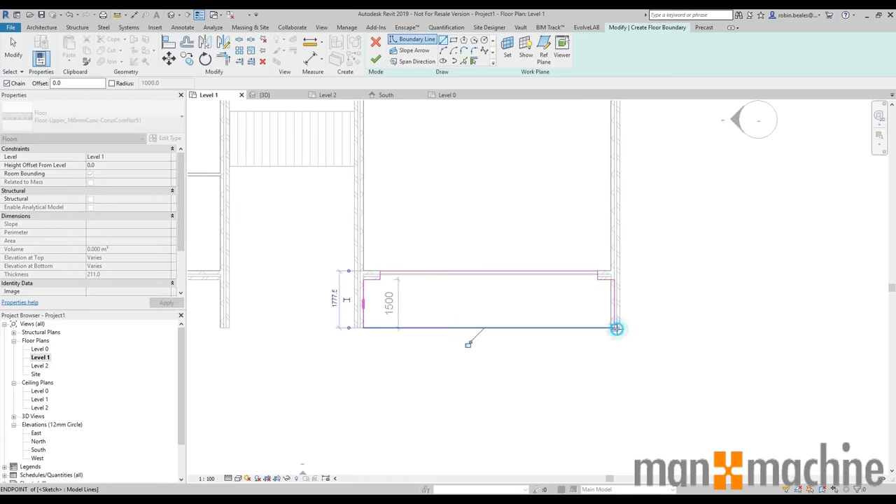
{"action": "scroll", "coordinate": [616, 325], "scroll_direction": "up", "scroll_amount": 4}
{"action": "key", "text": "Escape"}
{"action": "key", "text": "Escape"}
Align the floor's east boundary line with the inner face of the projecting east wall.
{"action": "key", "text": "a"}
{"action": "key", "text": "l"}
{"action": "scroll", "coordinate": [610, 311], "scroll_direction": "up", "scroll_amount": 2}
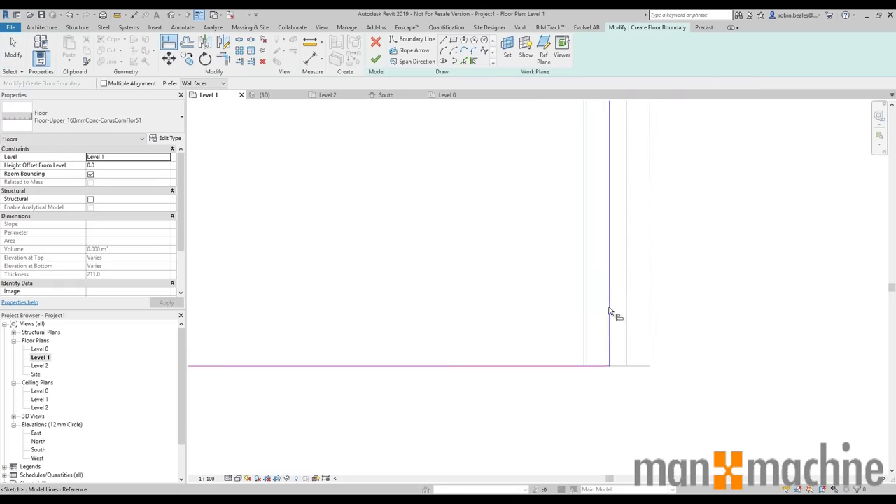
{"action": "left_click", "coordinate": [586, 307]}
{"action": "left_click", "coordinate": [608, 309]}
Finish the balcony floor sketch and join its geometry with the overlapping walls, cutting the overlap out of them.
{"action": "scroll", "coordinate": [608, 309], "scroll_direction": "down", "scroll_amount": 4}
{"action": "middle_click_drag", "start_coordinate": [428, 260], "coordinate": [885, 294]}
{"action": "scroll", "coordinate": [406, 277], "scroll_direction": "down", "scroll_amount": 3}
{"action": "scroll", "coordinate": [735, 253], "scroll_direction": "up", "scroll_amount": 1}
{"action": "scroll", "coordinate": [784, 250], "scroll_direction": "up", "scroll_amount": 1}
{"action": "scroll", "coordinate": [623, 270], "scroll_direction": "down", "scroll_amount": 2}
{"action": "key", "text": "Escape"}
{"action": "left_click", "coordinate": [376, 63]}
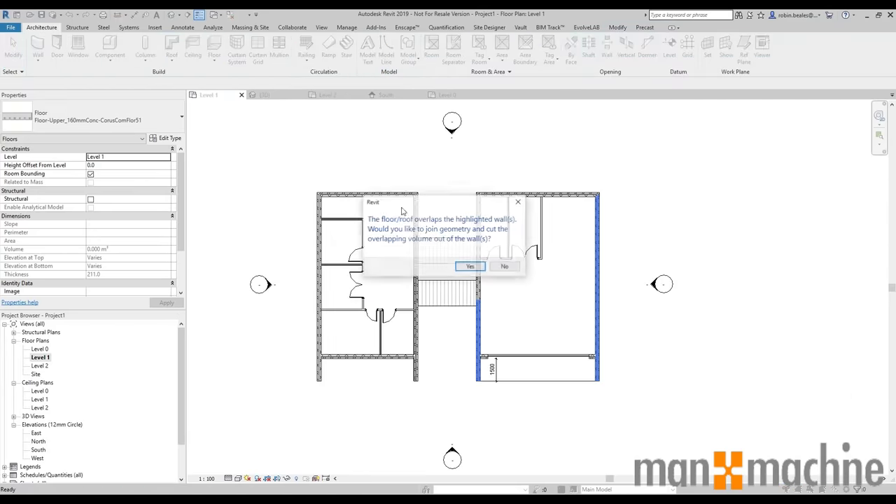
{"action": "left_click", "coordinate": [462, 263]}
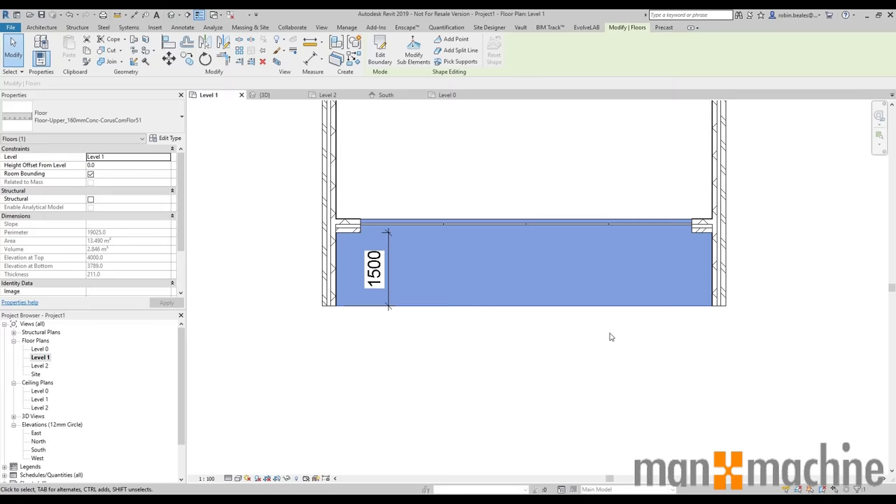
{"action": "left_click", "coordinate": [587, 341]}
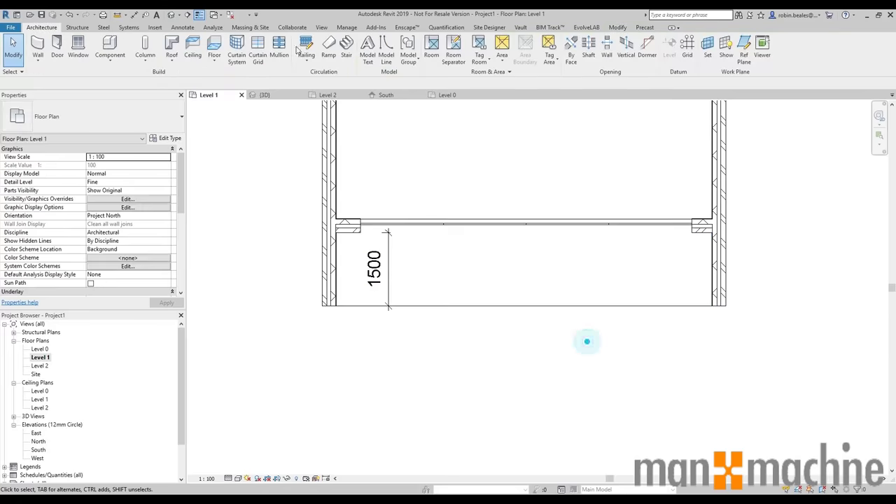
In the 3D view, start a sketched railing path using the Glass_Panel-Bottom_Fill railing type.
{"action": "left_click", "coordinate": [170, 15]}
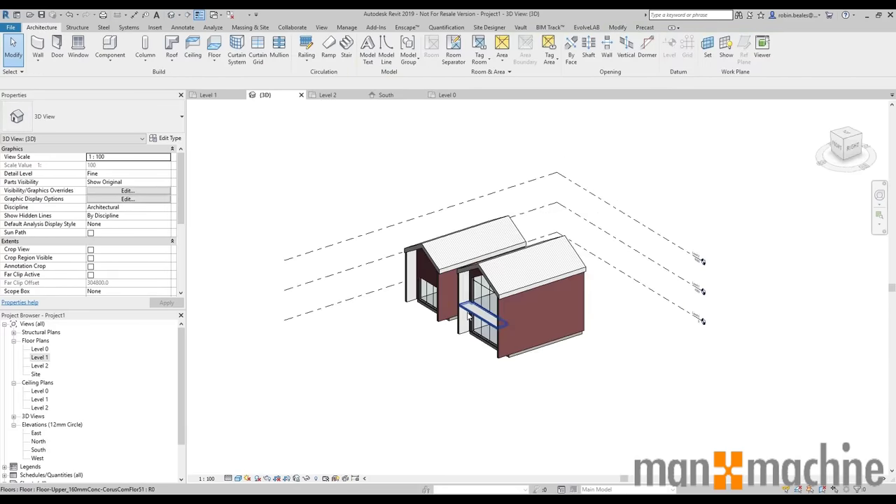
{"action": "scroll", "coordinate": [469, 317], "scroll_direction": "up", "scroll_amount": 5}
{"action": "scroll", "coordinate": [470, 316], "scroll_direction": "down", "scroll_amount": 1}
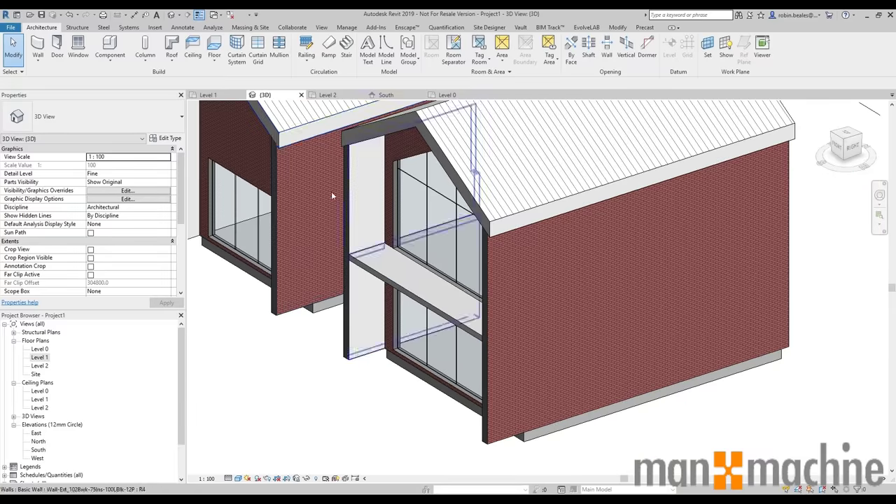
{"action": "left_click", "coordinate": [307, 46]}
{"action": "left_click", "coordinate": [91, 116]}
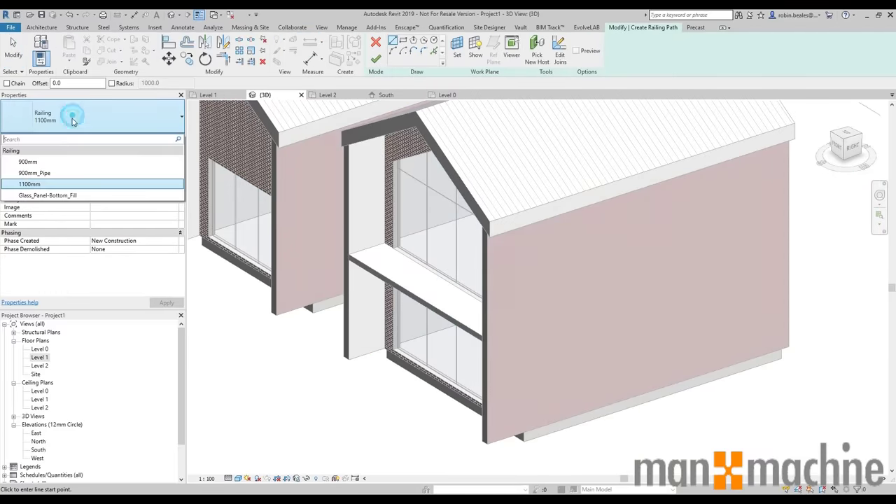
{"action": "left_click", "coordinate": [63, 197]}
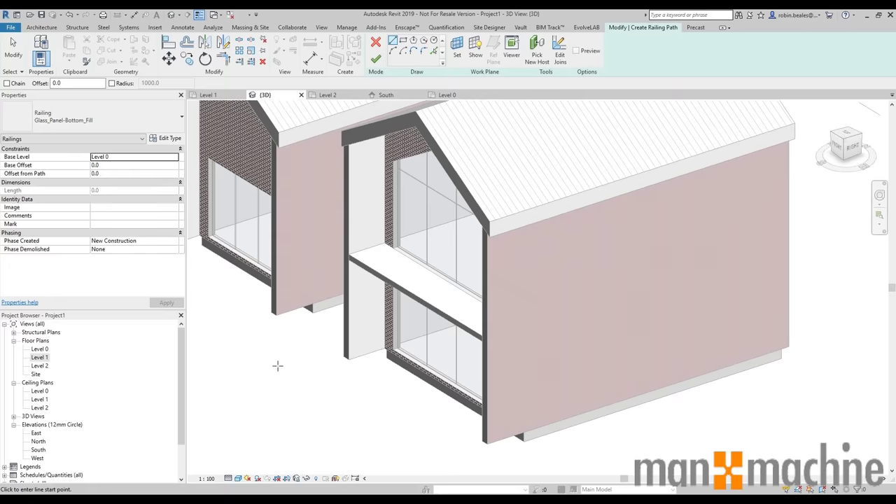
Pick the balcony floor's south edge as the railing path, set its base level to Level 1, and finish the railing.
{"action": "left_click", "coordinate": [434, 51]}
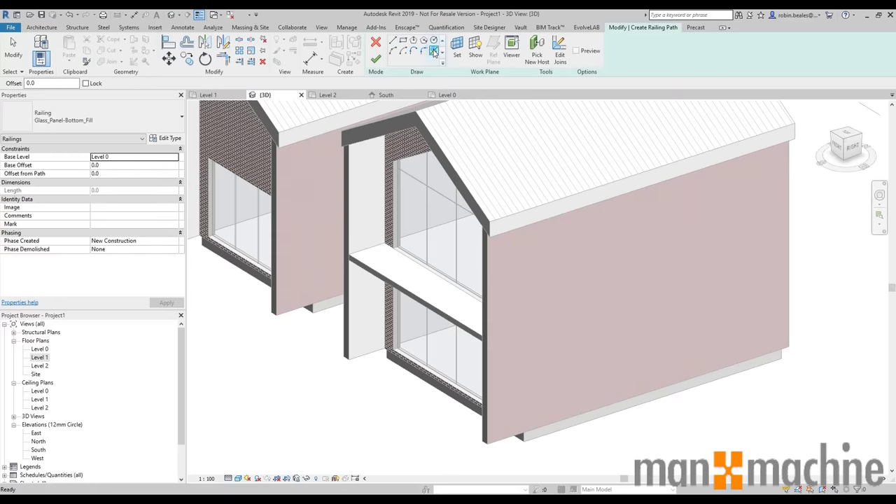
{"action": "left_click", "coordinate": [387, 279]}
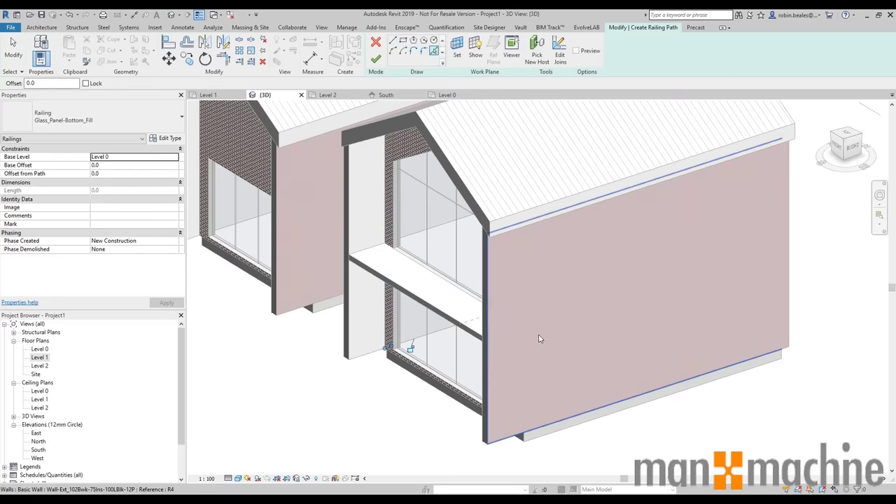
{"action": "left_click", "coordinate": [434, 53]}
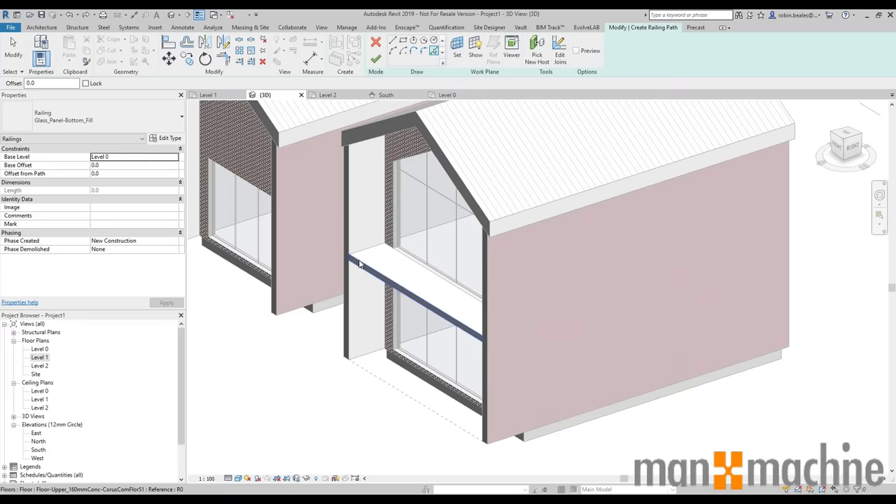
{"action": "left_click", "coordinate": [174, 160]}
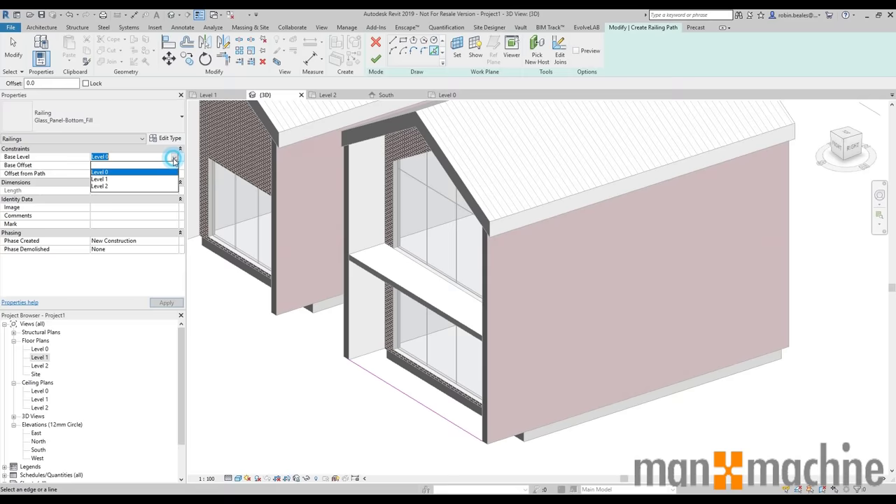
{"action": "left_click", "coordinate": [100, 180]}
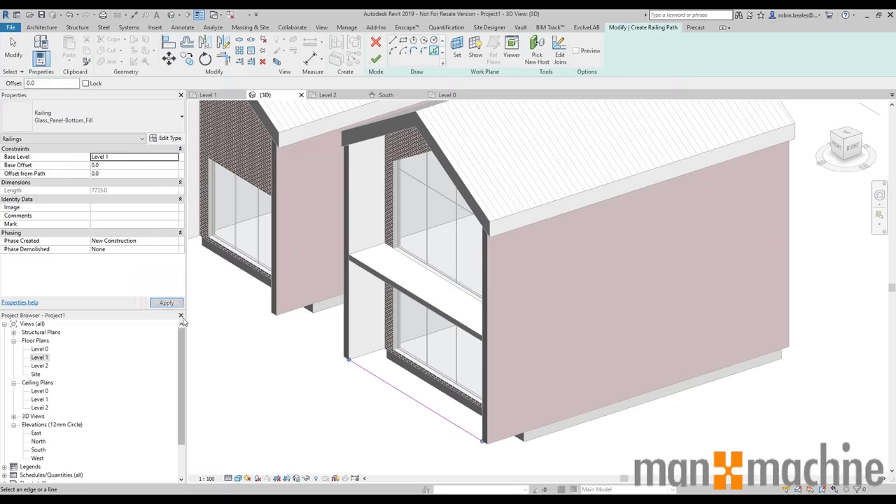
{"action": "left_click", "coordinate": [376, 58]}
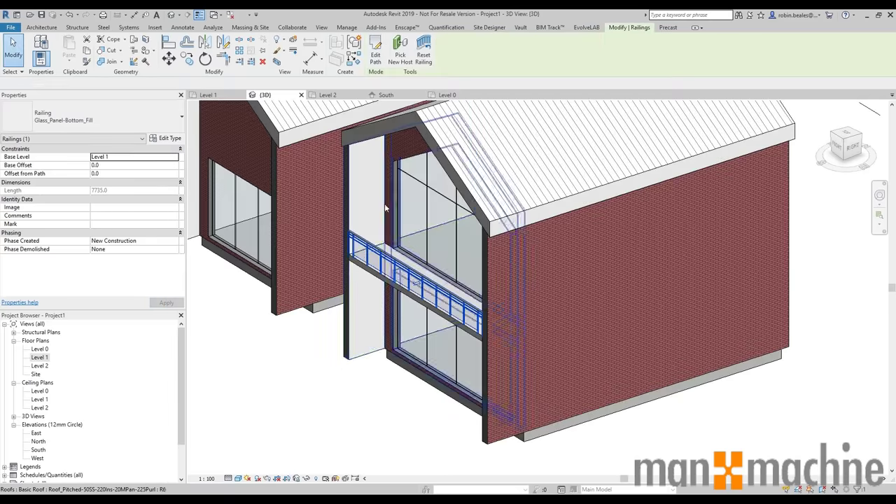
{"action": "left_click", "coordinate": [328, 387]}
Close all inactive views so that only the 3D view stays open.
{"action": "middle_click_drag", "start_coordinate": [363, 315], "coordinate": [435, 287], "text": "shift"}
{"action": "scroll", "coordinate": [494, 272], "scroll_direction": "down", "scroll_amount": 3}
{"action": "middle_click_drag", "start_coordinate": [494, 272], "coordinate": [508, 291]}
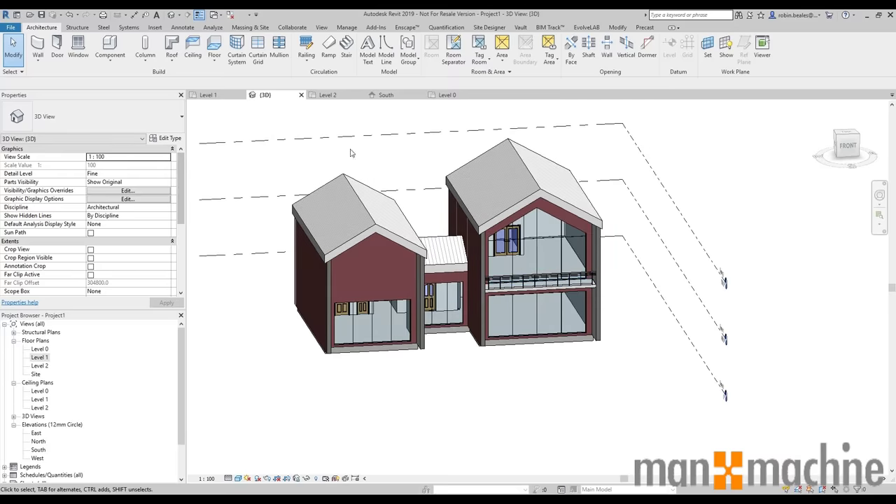
{"action": "left_click", "coordinate": [230, 15]}
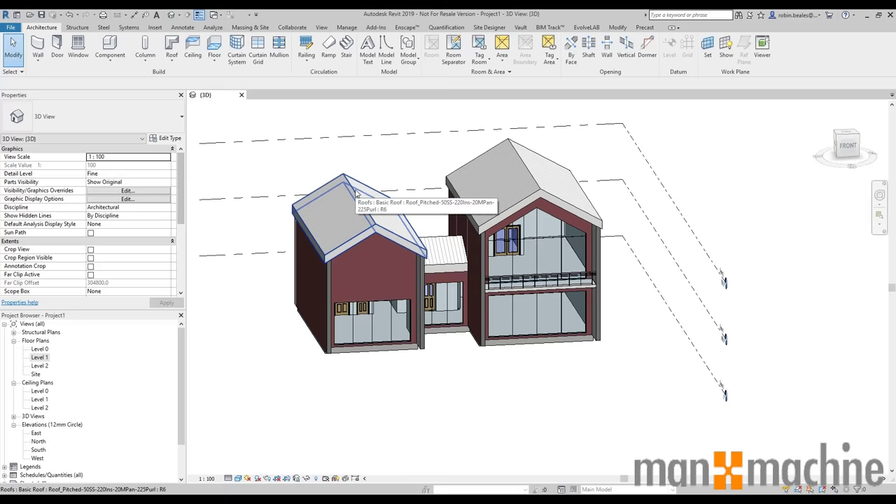
Review the building's south side in 3D and open the Level 0 floor plan.
{"action": "middle_click_drag", "start_coordinate": [371, 201], "coordinate": [444, 361], "text": "shift"}
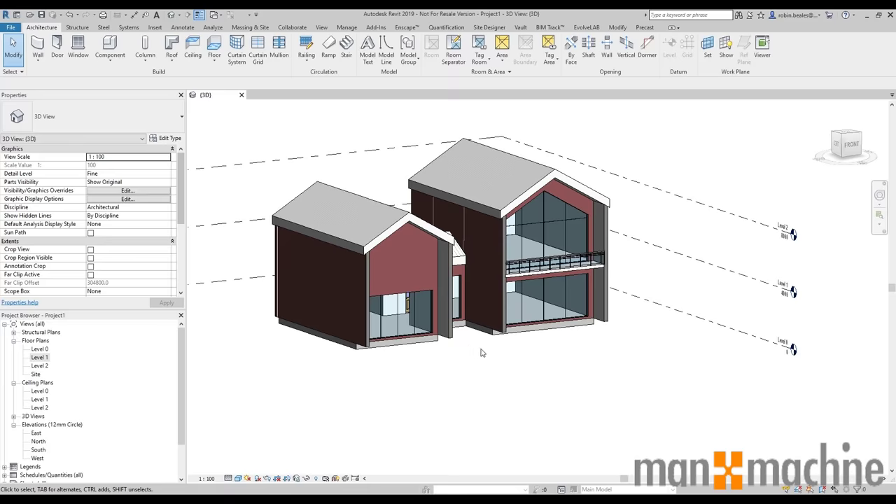
{"action": "middle_click_drag", "start_coordinate": [540, 354], "coordinate": [510, 363], "text": "shift"}
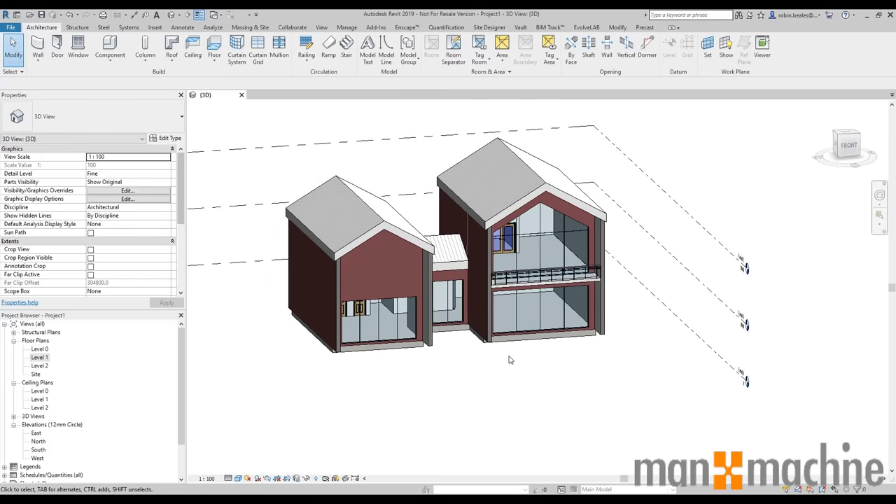
{"action": "middle_click_drag", "start_coordinate": [557, 366], "coordinate": [432, 344], "text": "shift"}
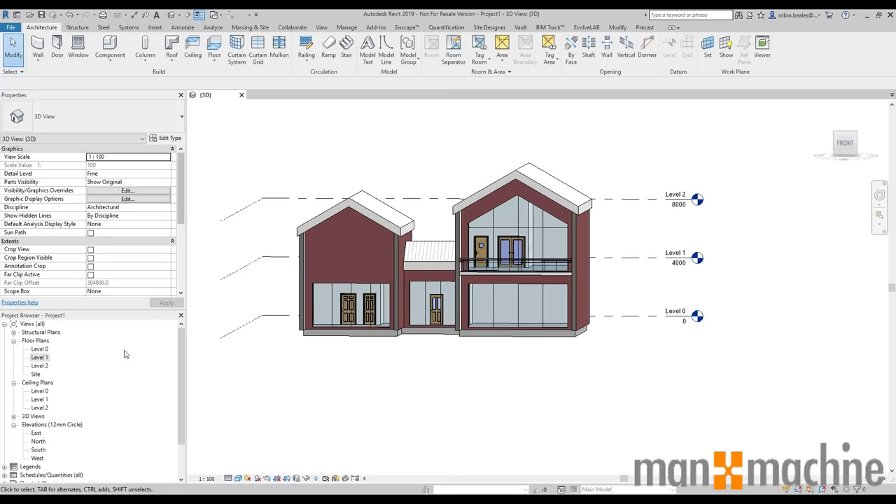
{"action": "left_click", "coordinate": [35, 350]}
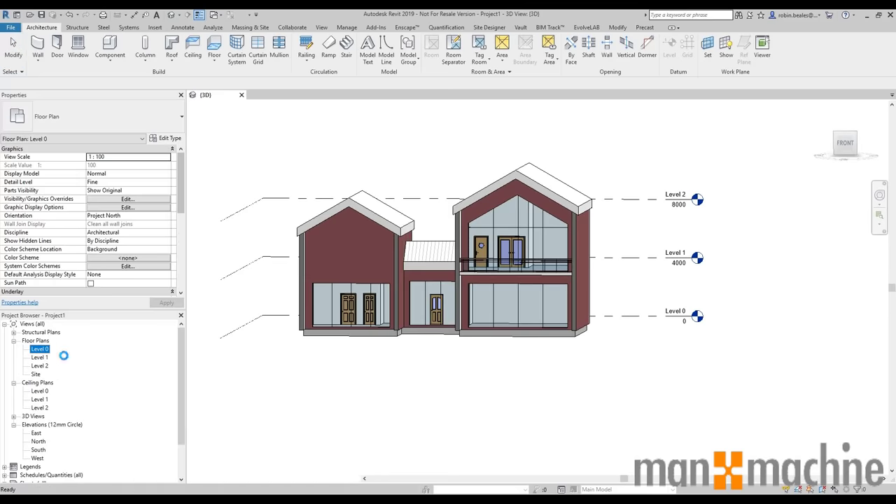
Examine the internal doors and wall layout on the Level 0 floor plan up close.
{"action": "scroll", "coordinate": [477, 269], "scroll_direction": "up", "scroll_amount": 6}
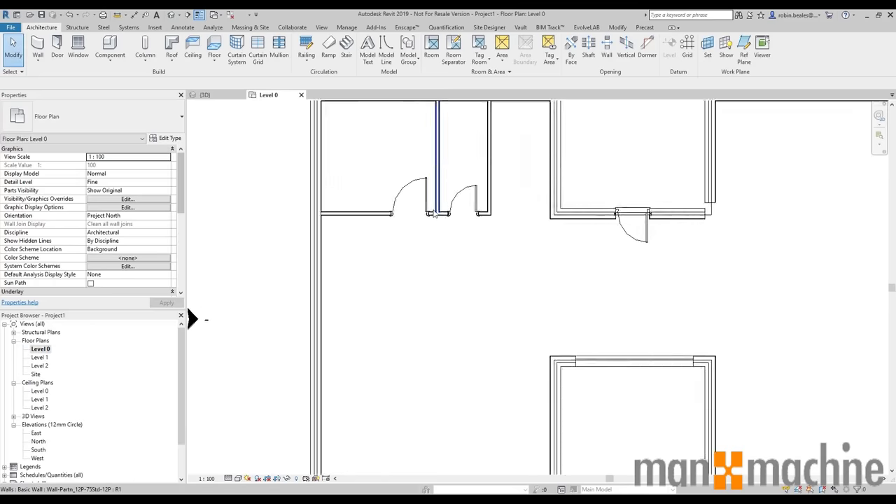
{"action": "scroll", "coordinate": [386, 221], "scroll_direction": "up", "scroll_amount": 6}
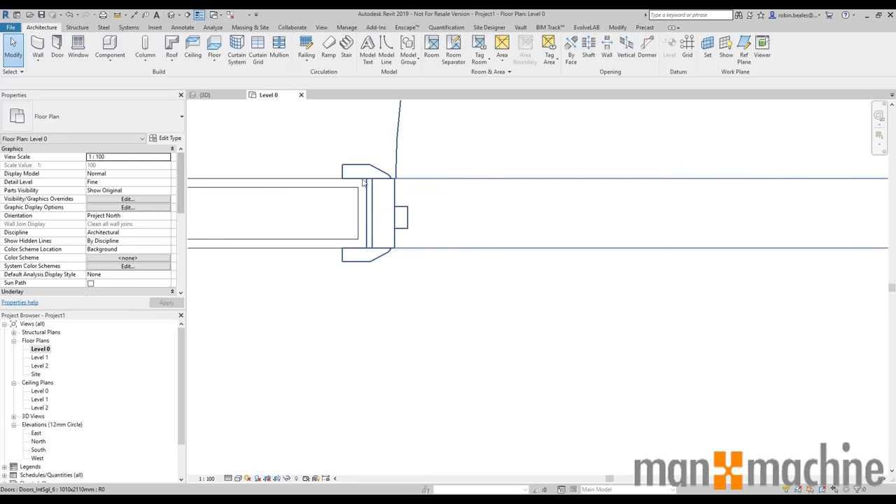
{"action": "scroll", "coordinate": [375, 223], "scroll_direction": "down", "scroll_amount": 8}
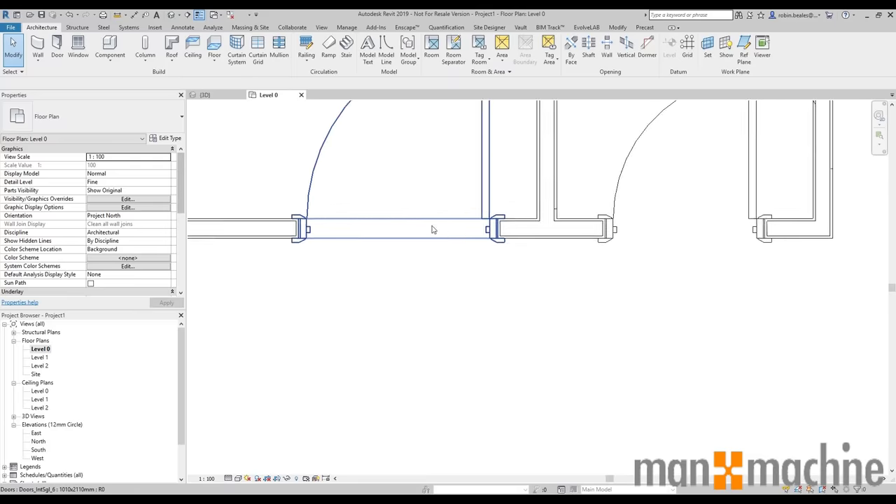
{"action": "middle_click_drag", "start_coordinate": [569, 379], "coordinate": [418, 196]}
{"action": "scroll", "coordinate": [418, 196], "scroll_direction": "down", "scroll_amount": 3}
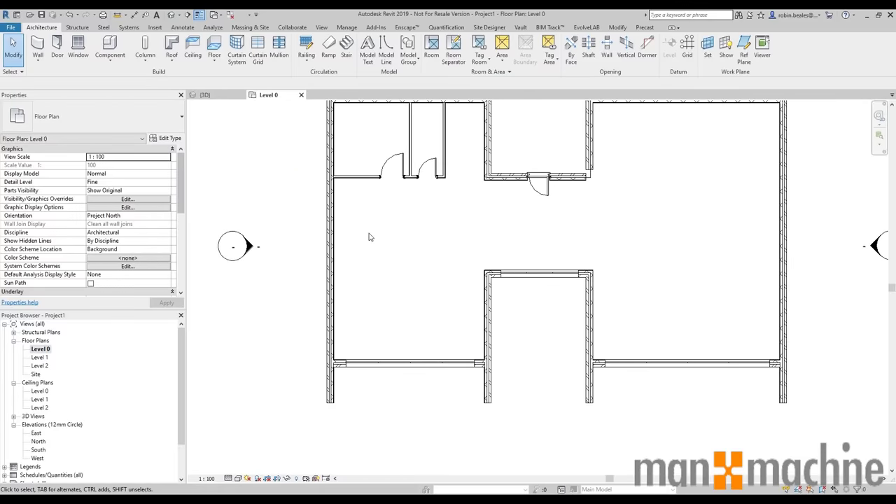
Return to the 3D view and examine the building's roofs, glazed fronts and balcony from the south-east and south-west.
{"action": "left_click", "coordinate": [170, 16]}
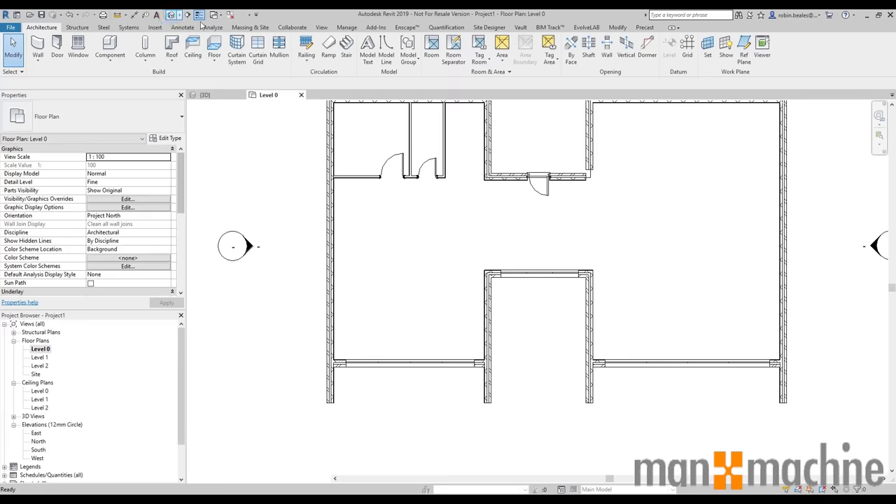
{"action": "scroll", "coordinate": [591, 249], "scroll_direction": "down", "scroll_amount": 3}
{"action": "middle_click_drag", "start_coordinate": [544, 248], "coordinate": [529, 301], "text": "shift"}
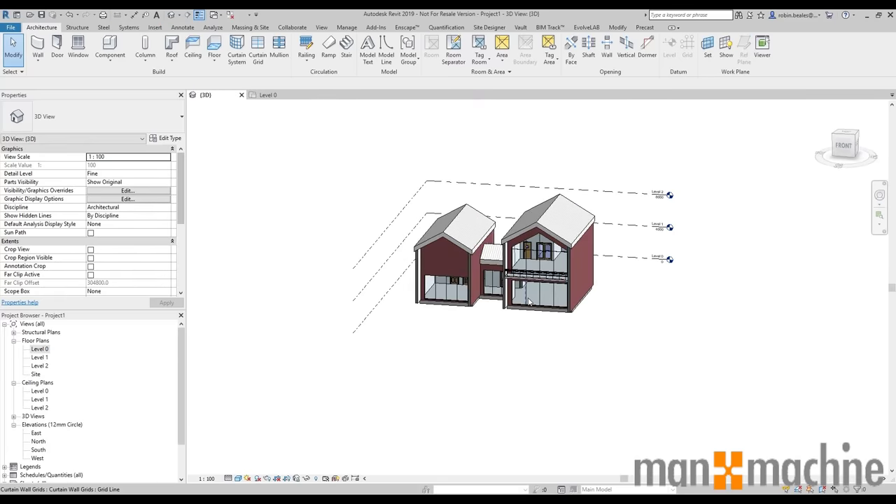
{"action": "middle_click_drag", "start_coordinate": [650, 290], "coordinate": [504, 282], "text": "shift"}
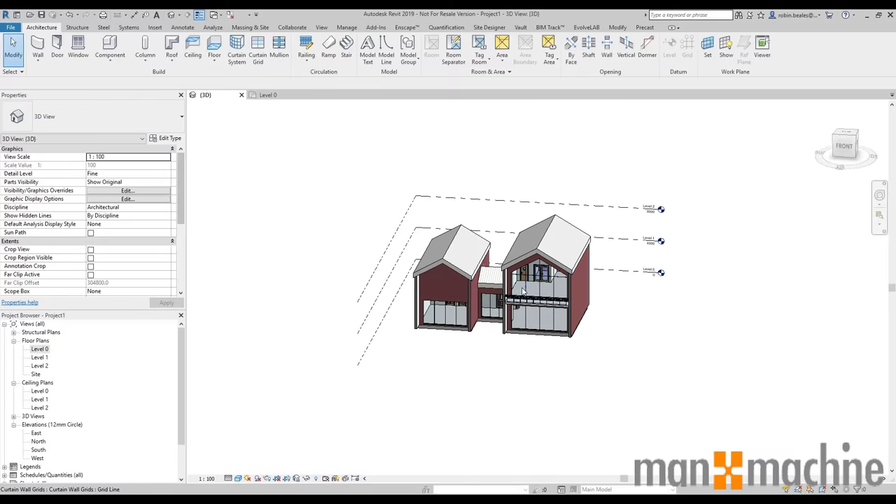
{"action": "scroll", "coordinate": [491, 280], "scroll_direction": "up", "scroll_amount": 5}
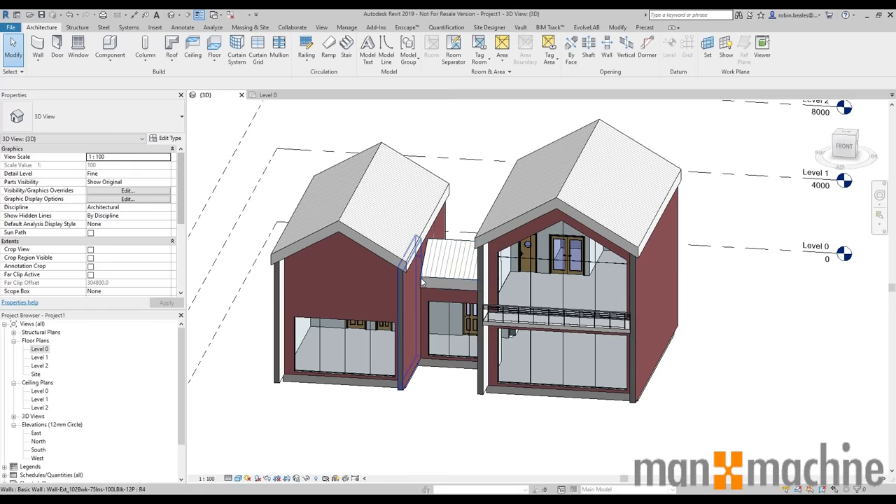
{"action": "middle_click_drag", "start_coordinate": [447, 341], "coordinate": [474, 328], "text": "shift"}
{"action": "middle_click_drag", "start_coordinate": [617, 353], "coordinate": [512, 405], "text": "shift"}
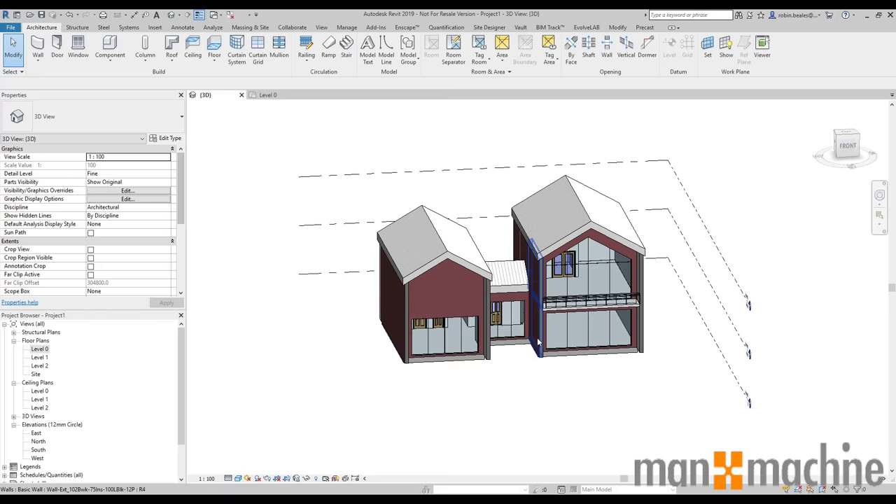
{"action": "mouse_move", "coordinate": [542, 346]}
{"action": "middle_mouse_down", "text": "shift"}
{"action": "mouse_move", "coordinate": [490, 339]}
{"action": "mouse_move", "coordinate": [539, 334]}
{"action": "middle_mouse_up", "text": "shift"}
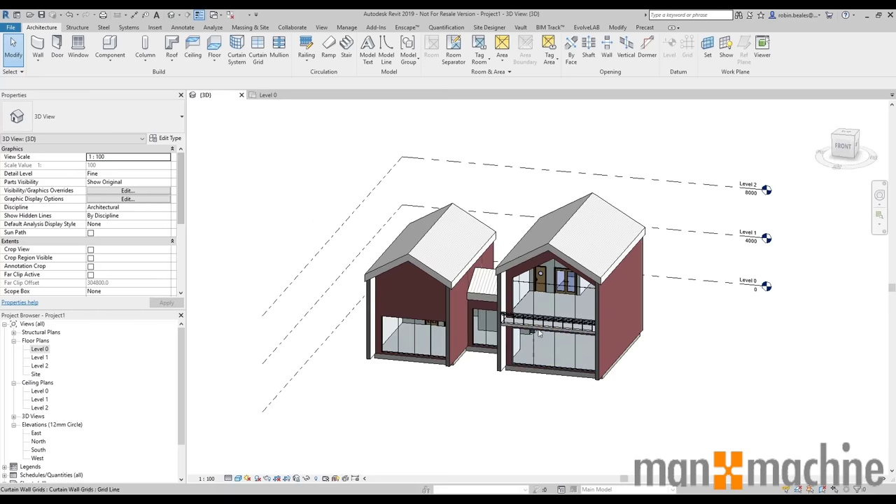
{"action": "middle_click_drag", "start_coordinate": [531, 390], "coordinate": [476, 294], "text": "shift"}
{"action": "middle_click_drag", "start_coordinate": [441, 234], "coordinate": [476, 272]}
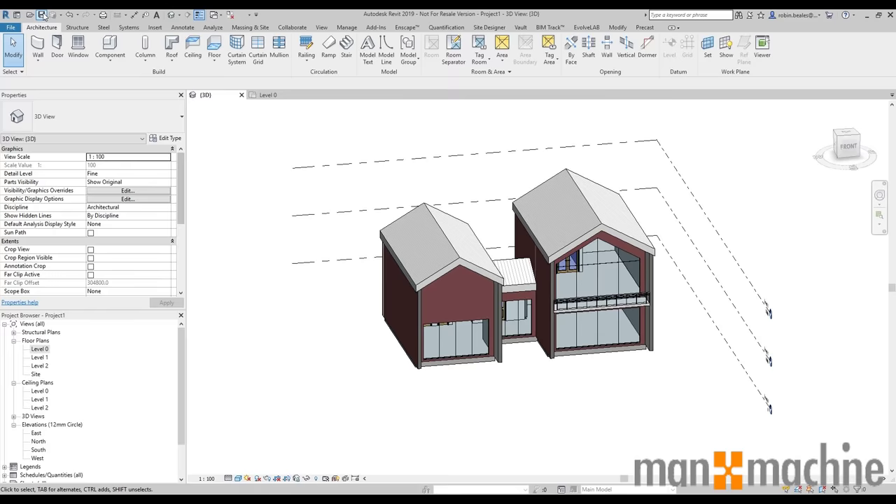
Save the project to the Desktop as Project1.
{"action": "left_click", "coordinate": [42, 14]}
{"action": "left_click", "coordinate": [363, 340]}
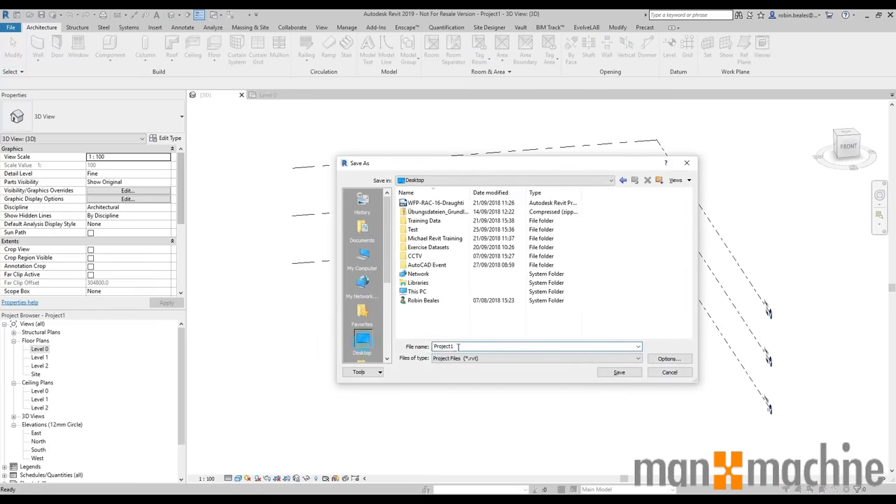
{"action": "left_click", "coordinate": [620, 373]}
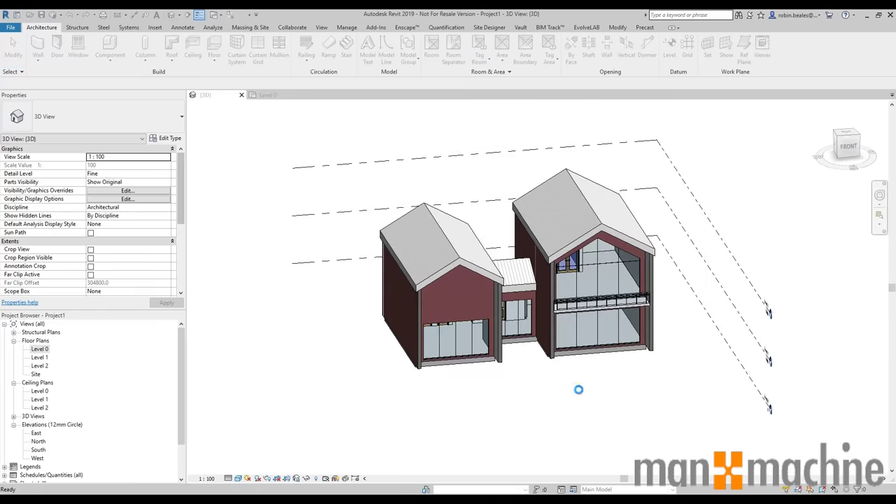
{"action": "middle_click_drag", "start_coordinate": [633, 348], "coordinate": [567, 299], "text": "shift"}
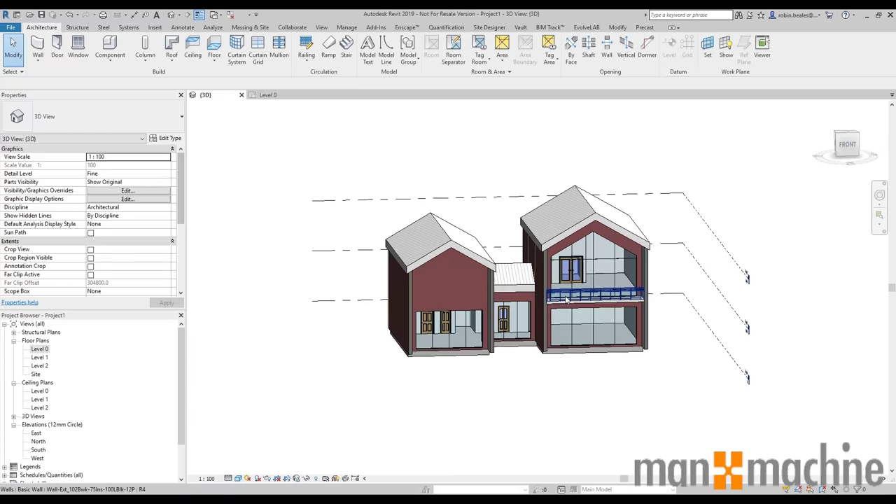
Open the Level 0 floor plan and show the north end of the east block close up.
{"action": "double_click", "coordinate": [41, 349]}
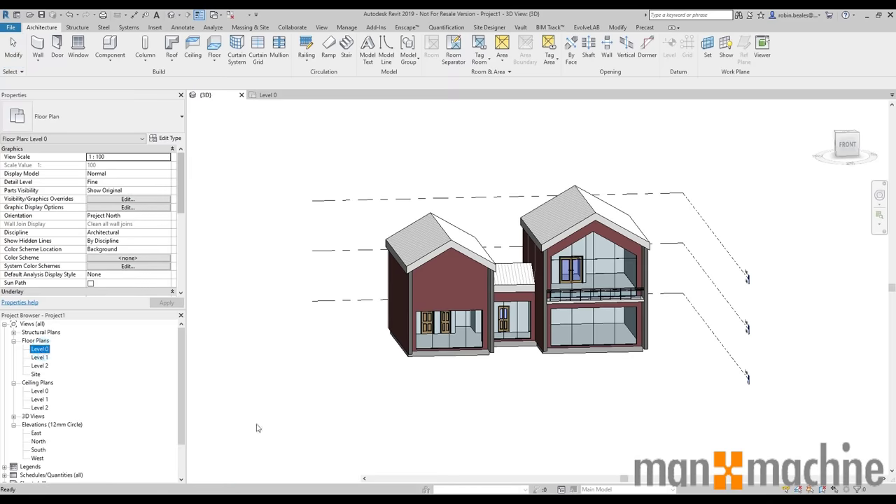
{"action": "middle_click_drag", "start_coordinate": [565, 284], "coordinate": [471, 378]}
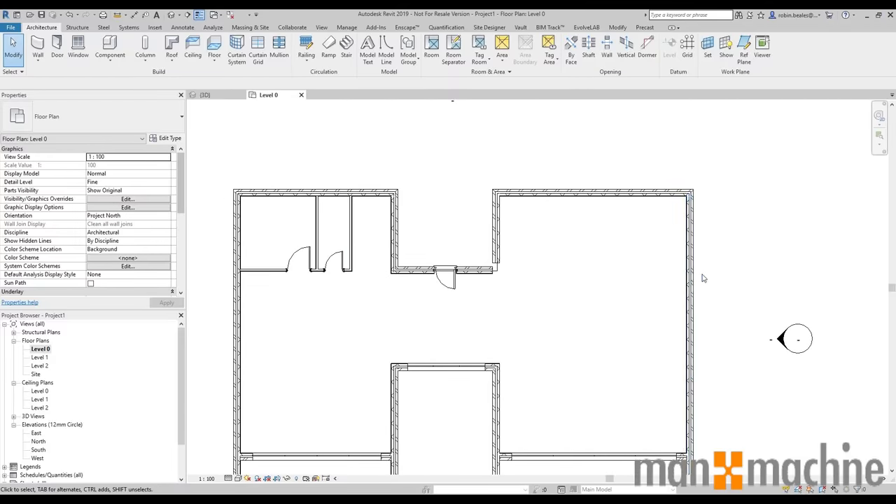
{"action": "mouse_move", "coordinate": [740, 220]}
{"action": "middle_mouse_down"}
{"action": "mouse_move", "coordinate": [570, 231]}
{"action": "mouse_move", "coordinate": [470, 274]}
{"action": "mouse_move", "coordinate": [485, 269]}
{"action": "middle_mouse_up"}
{"action": "middle_click_drag", "start_coordinate": [415, 412], "coordinate": [449, 372]}
{"action": "middle_click_drag", "start_coordinate": [507, 365], "coordinate": [502, 377]}
{"action": "middle_click_drag", "start_coordinate": [394, 231], "coordinate": [368, 259]}
{"action": "scroll", "coordinate": [636, 226], "scroll_direction": "up", "scroll_amount": 5}
{"action": "middle_click_drag", "start_coordinate": [633, 220], "coordinate": [551, 343]}
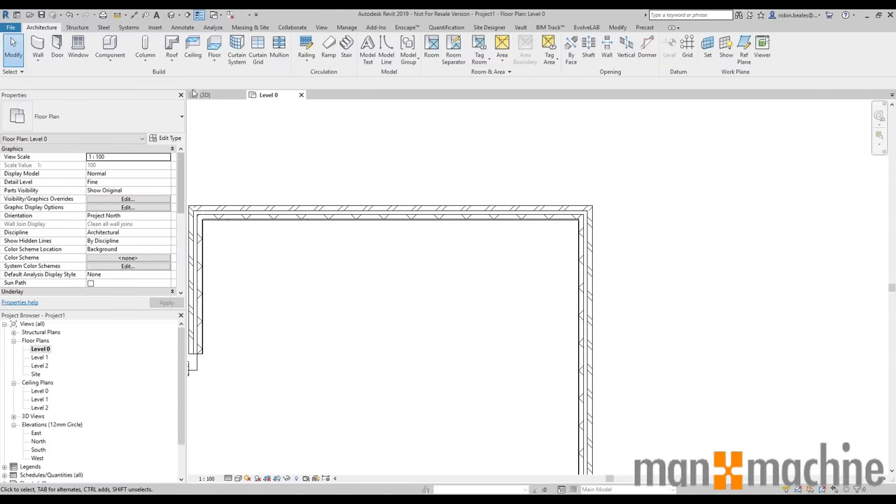
Start a stair of the Assembled Stair type Private and set the type's maximum riser height to 250 mm.
{"action": "left_click", "coordinate": [346, 46]}
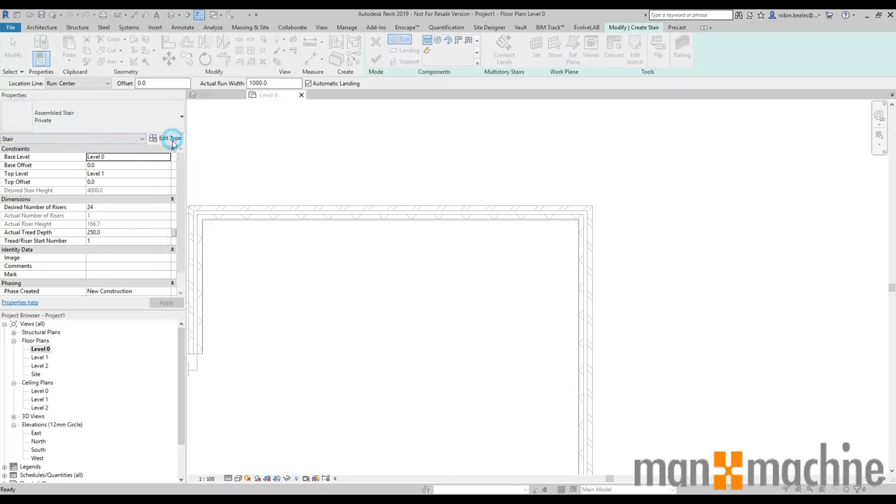
{"action": "left_click", "coordinate": [171, 140]}
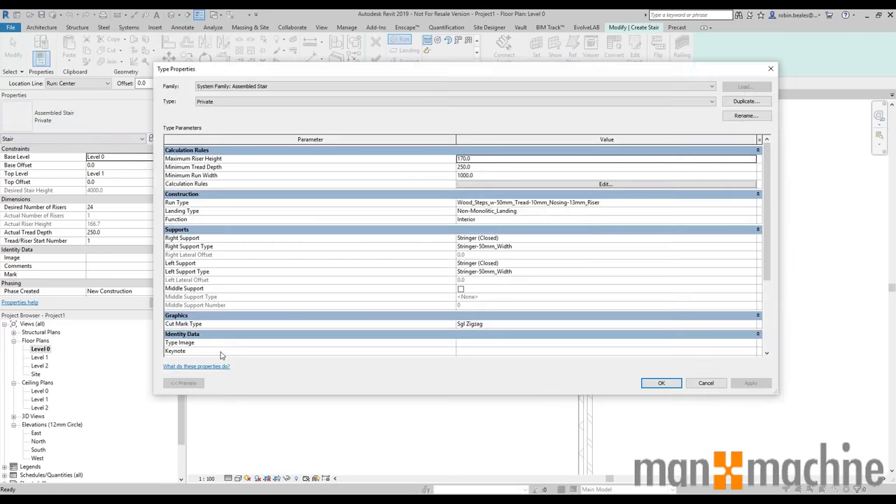
{"action": "left_click", "coordinate": [489, 151]}
{"action": "left_click", "coordinate": [443, 151]}
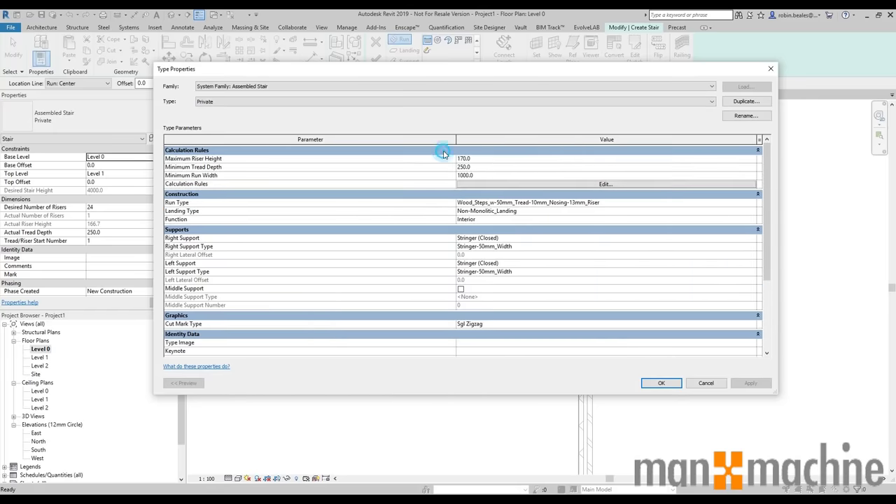
{"action": "left_click", "coordinate": [464, 159]}
{"action": "type", "text": "250"}
{"action": "key", "text": "Return"}
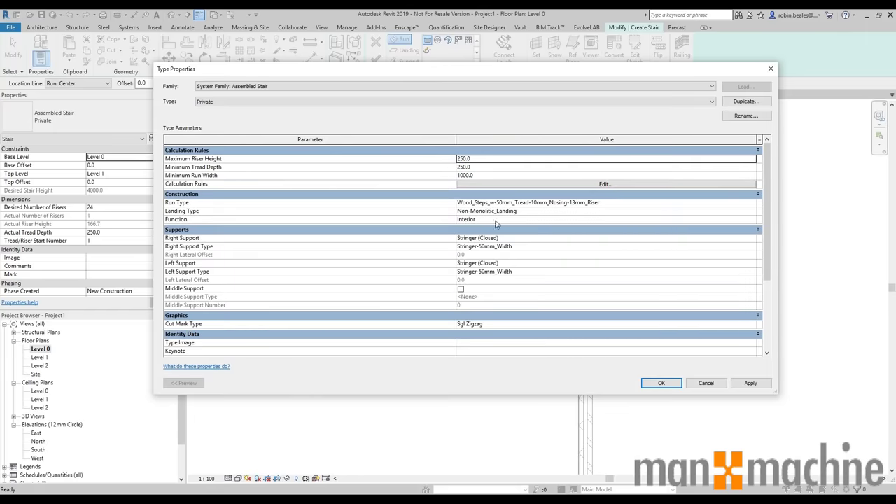
{"action": "left_click", "coordinate": [750, 383]}
{"action": "left_click", "coordinate": [661, 384]}
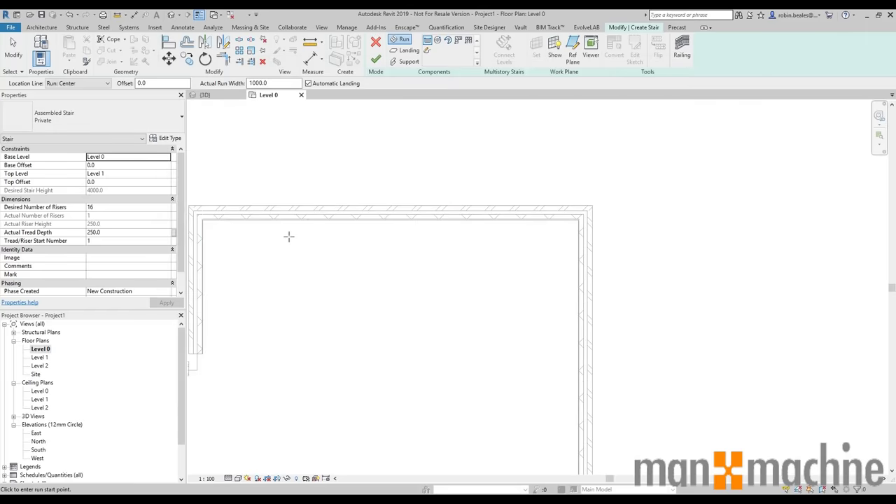
Review the Private stair type's parameters and its stair calculator rules, leaving them as they are.
{"action": "left_click", "coordinate": [166, 138]}
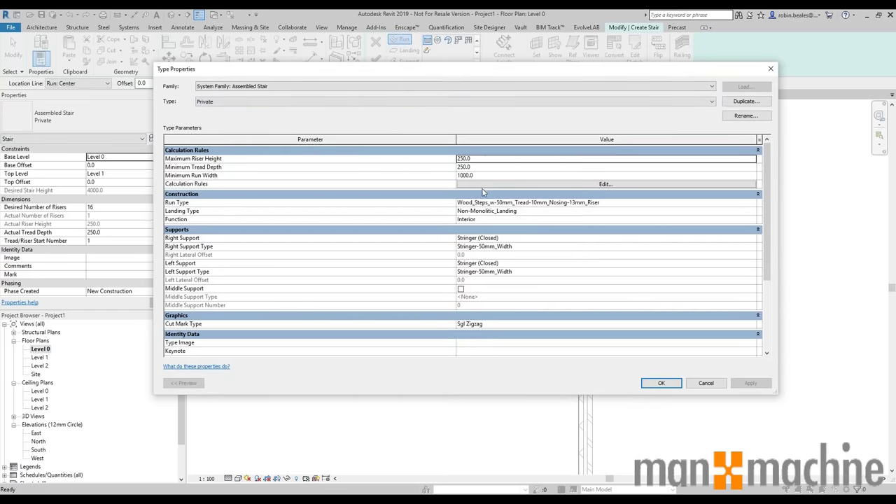
{"action": "left_click", "coordinate": [479, 159]}
{"action": "left_click", "coordinate": [497, 185]}
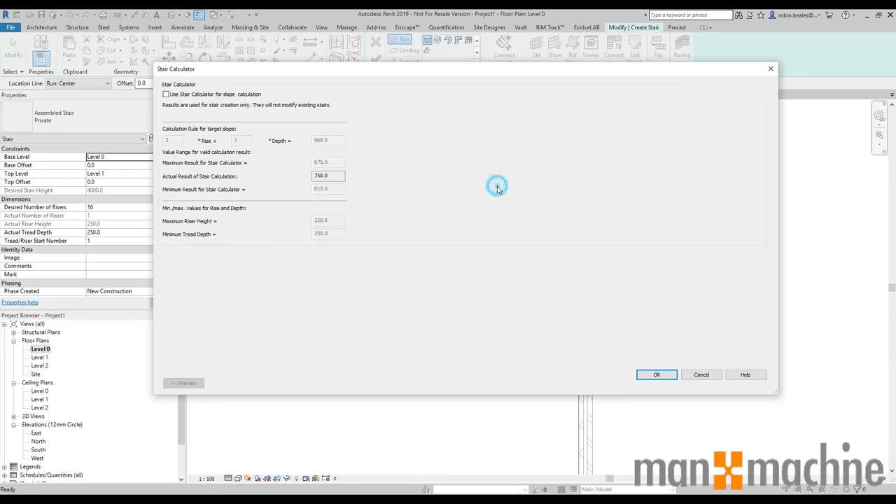
{"action": "left_click", "coordinate": [706, 374]}
{"action": "left_click", "coordinate": [662, 383]}
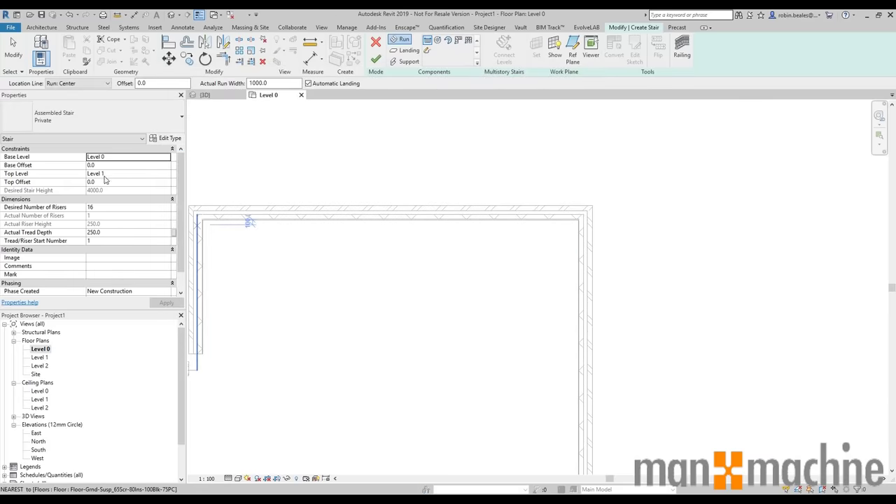
Try 18 and 13 as the stair's desired number of risers, cancelling the last entry.
{"action": "left_click", "coordinate": [97, 207]}
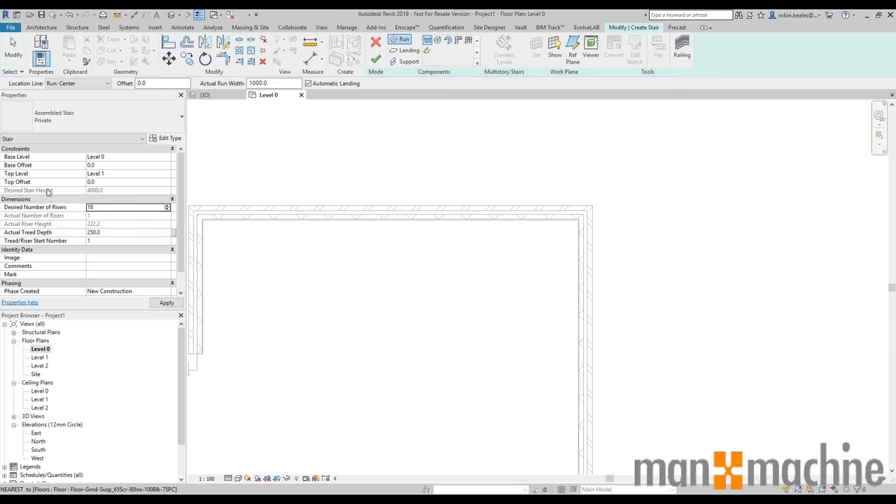
{"action": "double_click", "coordinate": [102, 207]}
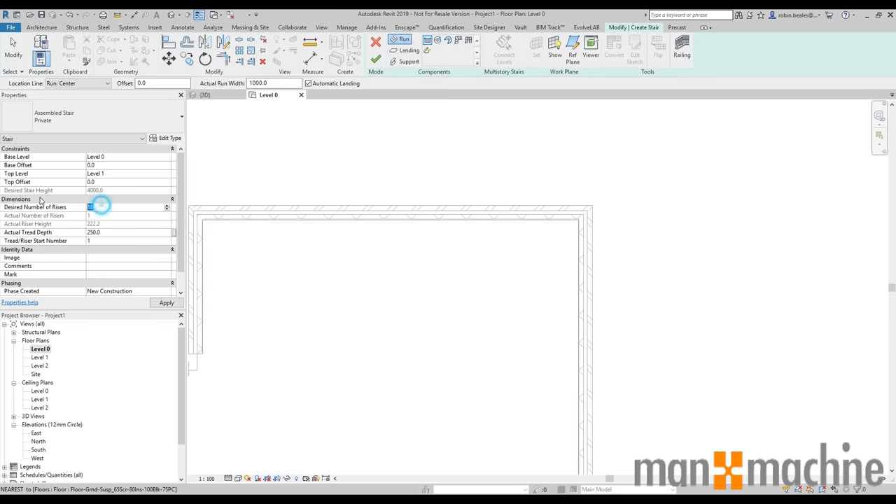
{"action": "type", "text": "13"}
{"action": "mouse_move", "coordinate": [234, 200]}
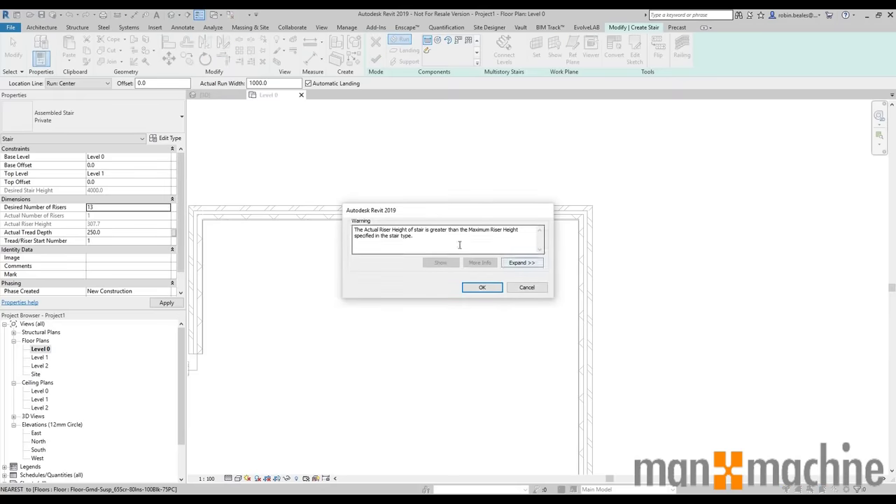
{"action": "left_click", "coordinate": [527, 287]}
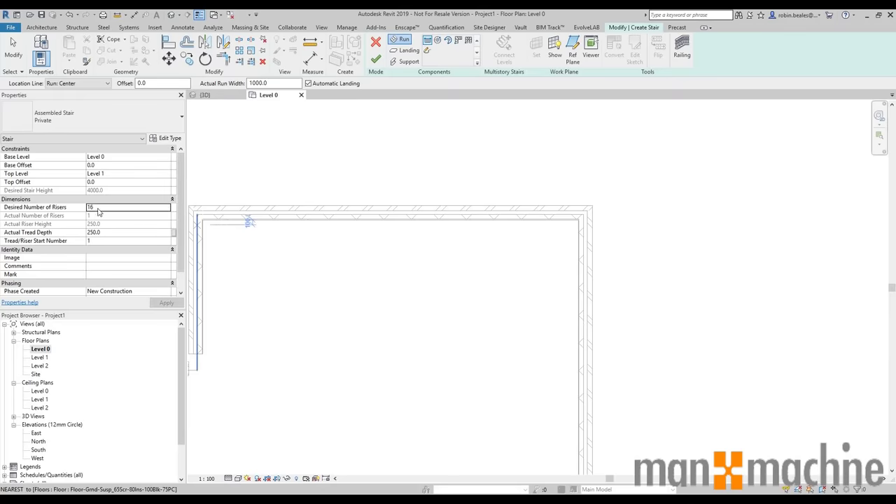
Set the run's location line to Exterior Support: Left and draw a 10-riser run about 2250 mm long eastward along the north wall's inner face.
{"action": "scroll", "coordinate": [400, 206], "scroll_direction": "up", "scroll_amount": 2}
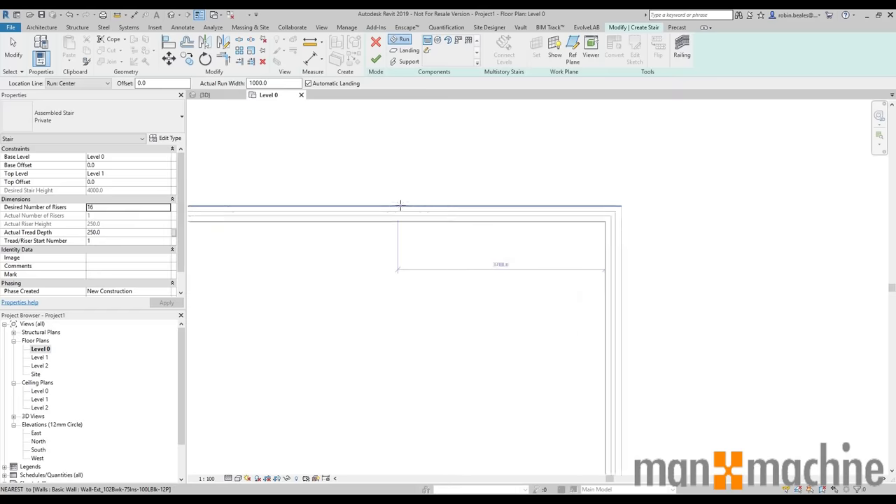
{"action": "scroll", "coordinate": [458, 167], "scroll_direction": "down", "scroll_amount": 2}
{"action": "middle_click_drag", "start_coordinate": [382, 170], "coordinate": [413, 177]}
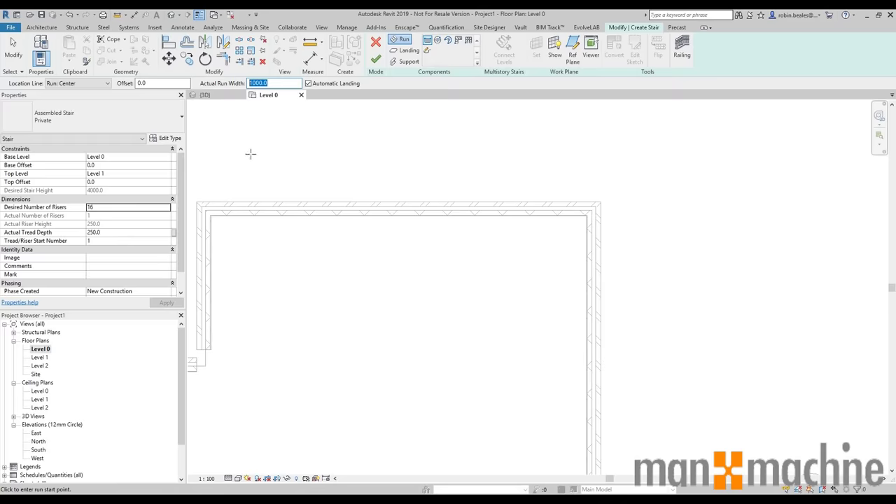
{"action": "left_click", "coordinate": [108, 84]}
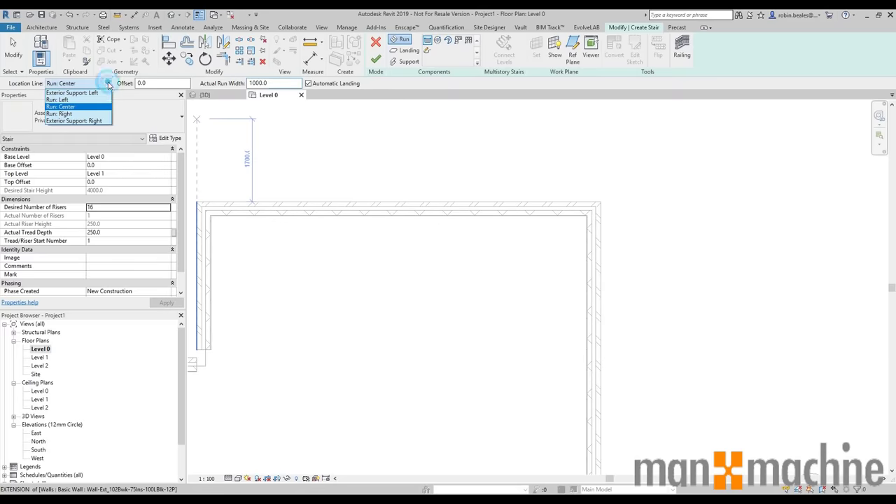
{"action": "left_click", "coordinate": [87, 93]}
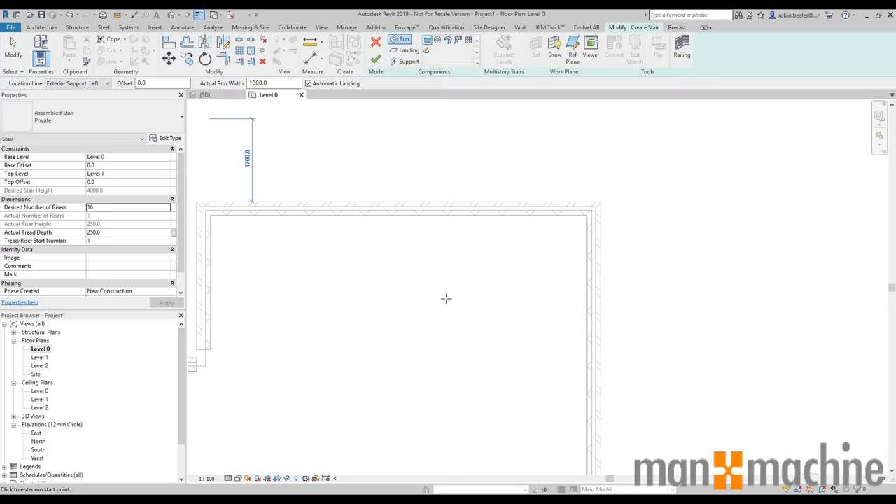
{"action": "scroll", "coordinate": [447, 296], "scroll_direction": "up", "scroll_amount": 1}
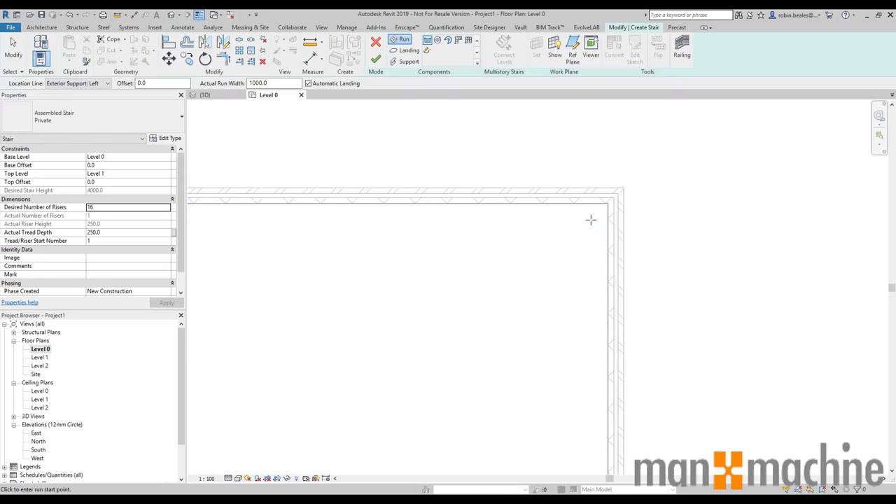
{"action": "left_click", "coordinate": [423, 204]}
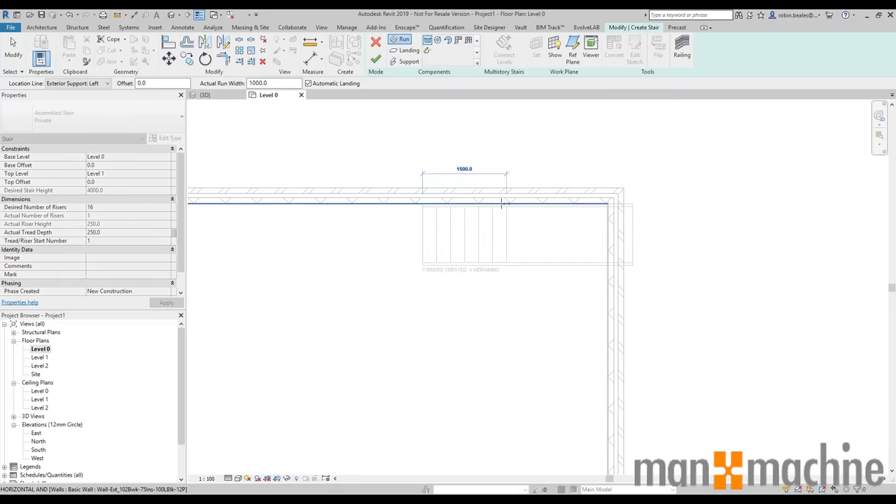
{"action": "left_click", "coordinate": [551, 203]}
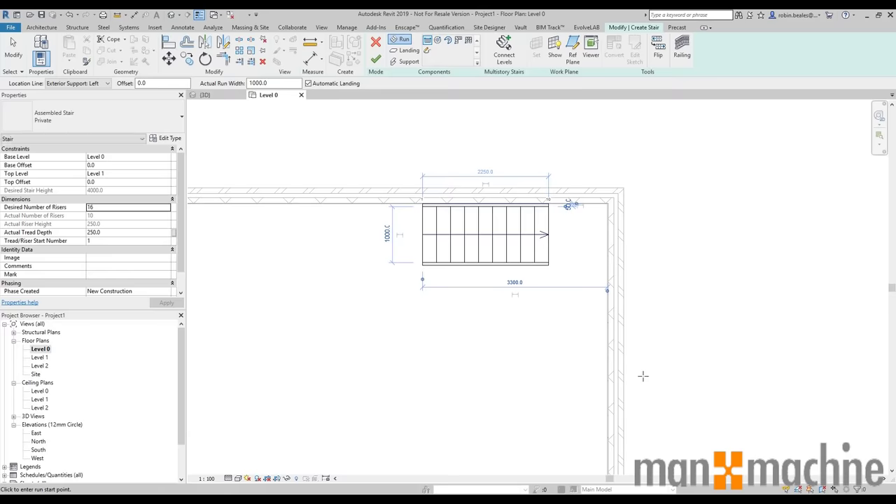
Draw the second run with the remaining six risers southward along the east wall's inner face, starting level with the first run's south edge.
{"action": "scroll", "coordinate": [567, 262], "scroll_direction": "up", "scroll_amount": 2}
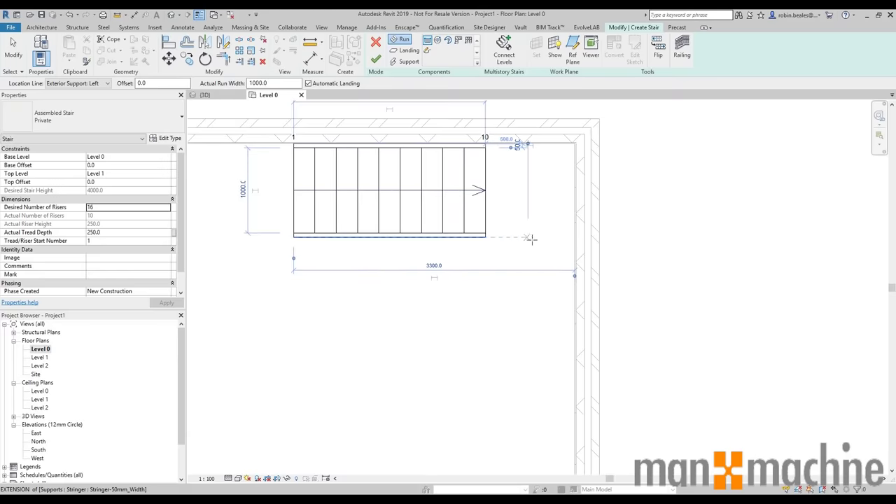
{"action": "left_click", "coordinate": [574, 238]}
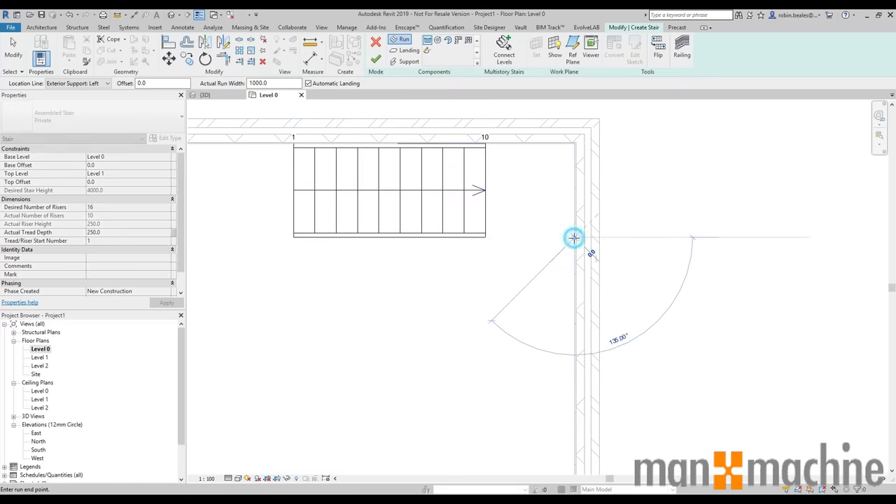
{"action": "middle_click_drag", "start_coordinate": [577, 324], "coordinate": [570, 285]}
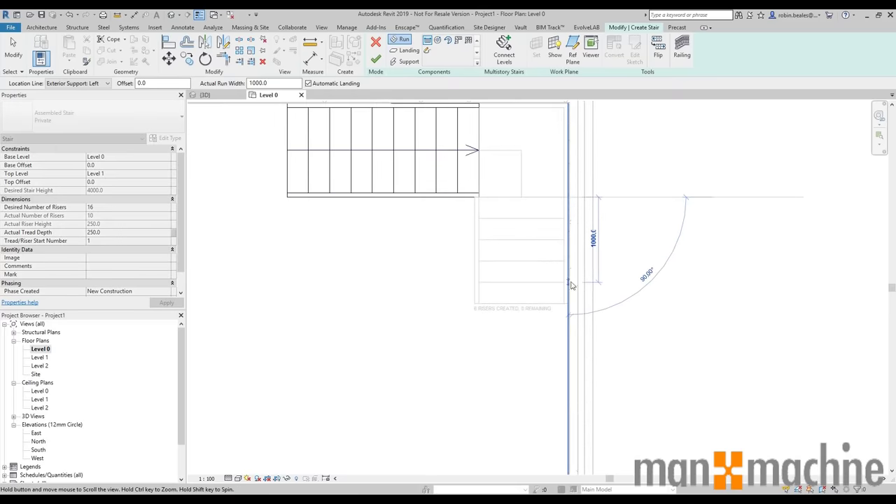
{"action": "left_click", "coordinate": [566, 347]}
{"action": "right_click", "coordinate": [390, 239]}
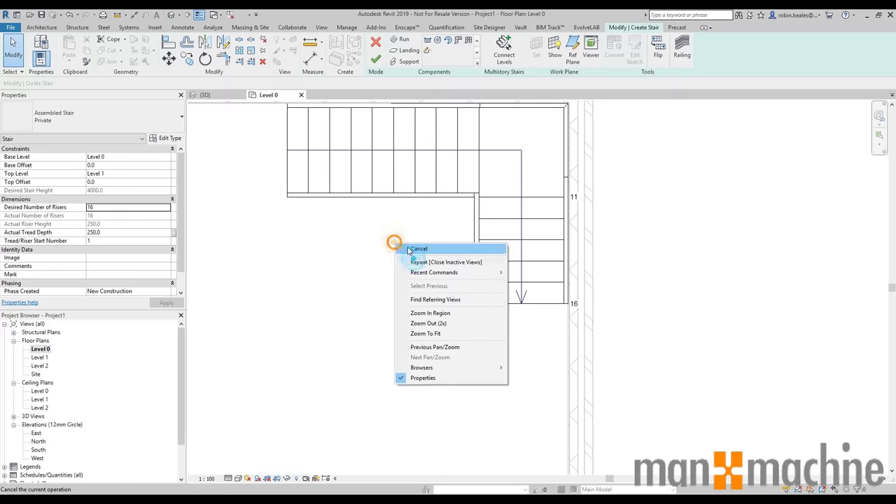
{"action": "left_click", "coordinate": [407, 245]}
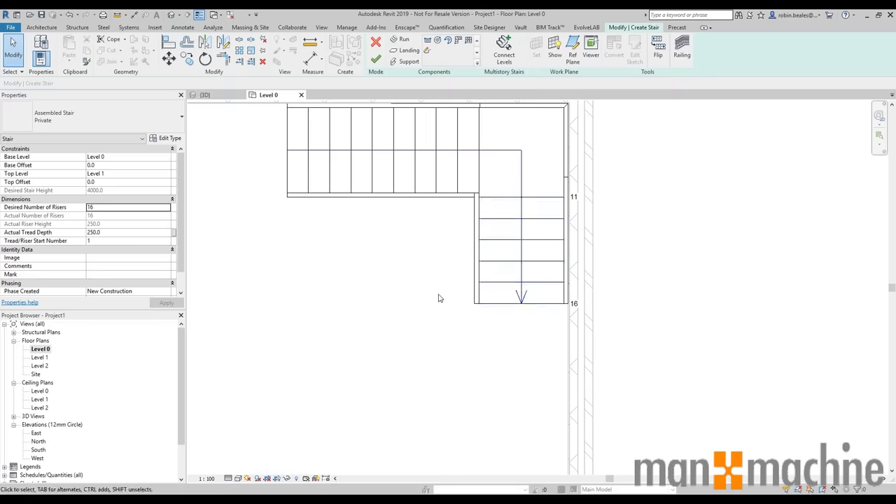
Isolate all the stair components in a 3D section box and finish the stair.
{"action": "scroll", "coordinate": [439, 298], "scroll_direction": "down", "scroll_amount": 2}
{"action": "left_click_drag", "start_coordinate": [300, 147], "coordinate": [590, 352]}
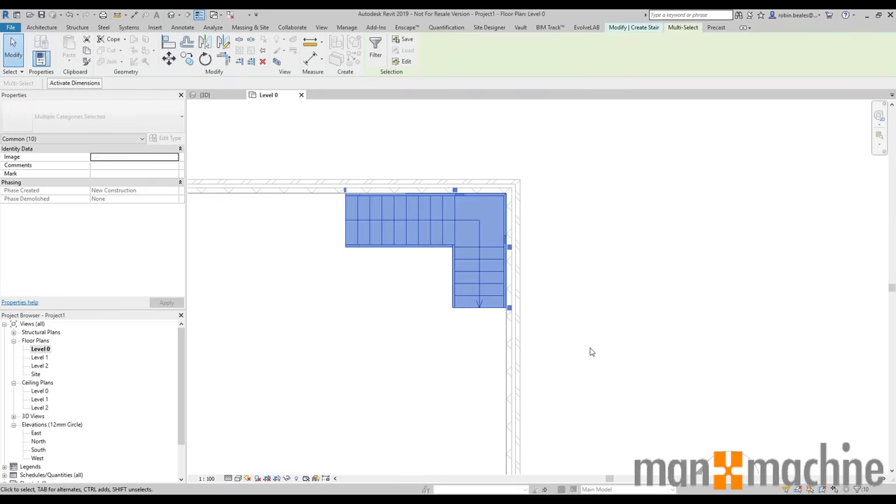
{"action": "left_click", "coordinate": [278, 63]}
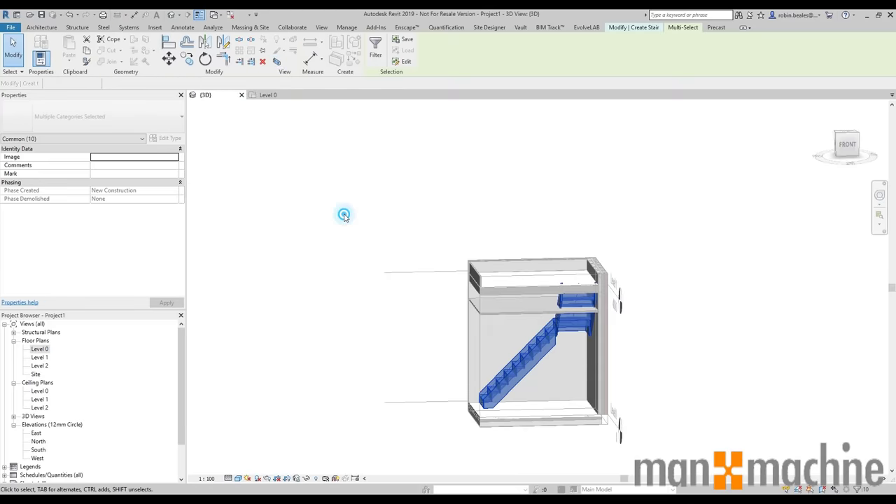
{"action": "left_click", "coordinate": [344, 213]}
{"action": "left_click", "coordinate": [375, 60]}
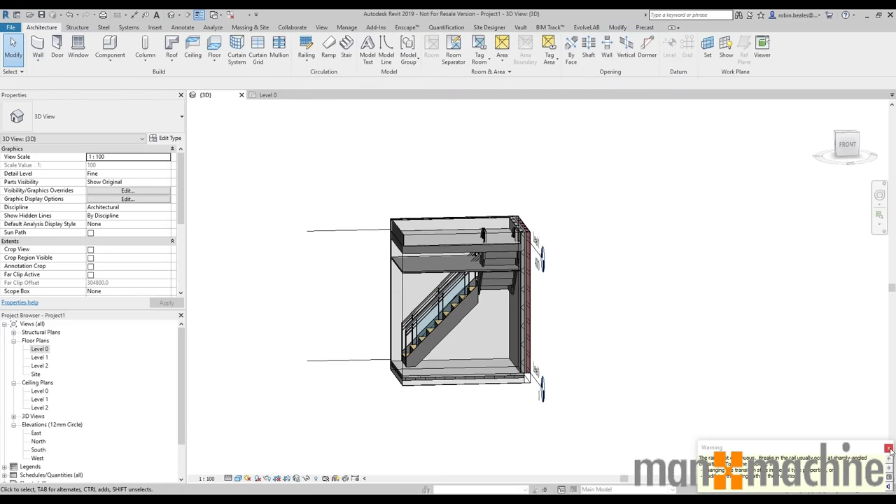
{"action": "left_click", "coordinate": [889, 449]}
Enlarge the section box around the stair to take in the Level 1 space with the double doors.
{"action": "middle_click_drag", "start_coordinate": [409, 303], "coordinate": [494, 317]}
{"action": "middle_click_drag", "start_coordinate": [460, 292], "coordinate": [600, 338], "text": "shift"}
{"action": "middle_click_drag", "start_coordinate": [196, 176], "coordinate": [533, 317]}
{"action": "scroll", "coordinate": [532, 316], "scroll_direction": "down", "scroll_amount": 2}
{"action": "scroll", "coordinate": [519, 310], "scroll_direction": "up", "scroll_amount": 2}
{"action": "left_click", "coordinate": [515, 329]}
{"action": "left_click_drag", "start_coordinate": [499, 265], "coordinate": [487, 148]}
Examine where the upper stair run and its glass-panel railing pass through the Level 1 floor.
{"action": "scroll", "coordinate": [539, 284], "scroll_direction": "down", "scroll_amount": 2}
{"action": "middle_click_drag", "start_coordinate": [540, 284], "coordinate": [610, 284], "text": "shift"}
{"action": "left_click", "coordinate": [597, 264]}
{"action": "scroll", "coordinate": [620, 289], "scroll_direction": "up", "scroll_amount": 5}
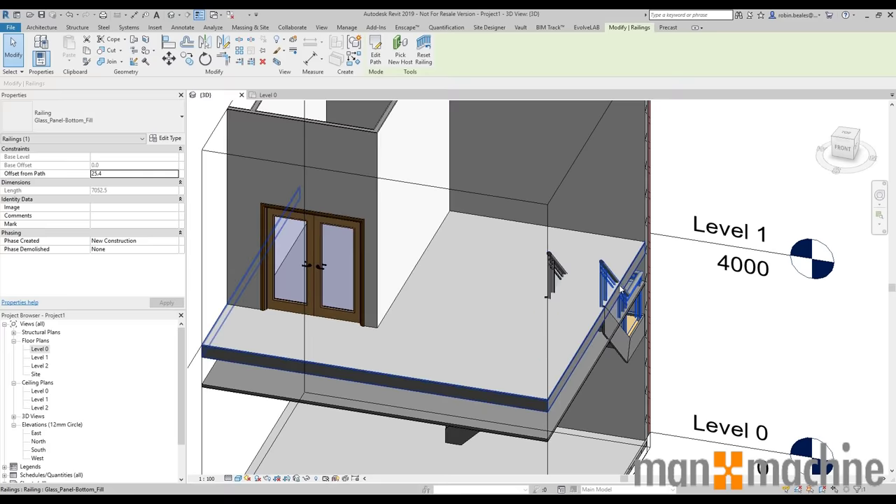
{"action": "key", "text": "Escape"}
{"action": "middle_click_drag", "start_coordinate": [664, 326], "coordinate": [538, 318], "text": "shift"}
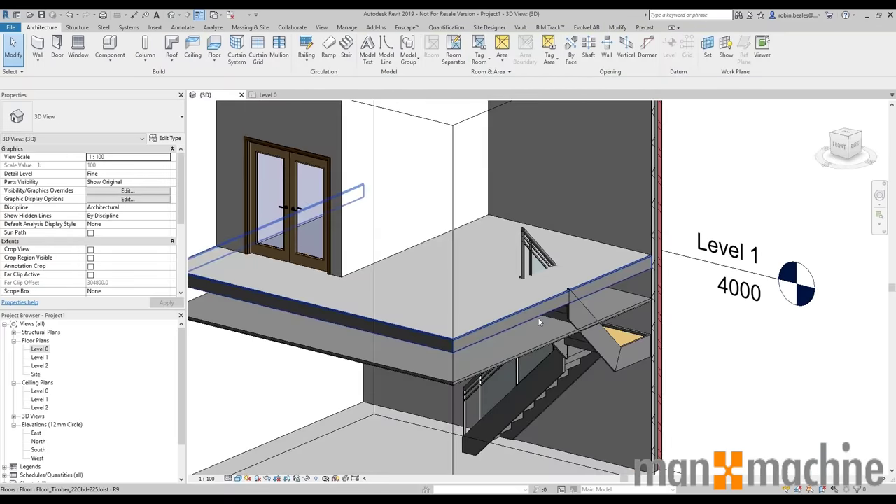
{"action": "mouse_move", "coordinate": [528, 306]}
{"action": "middle_mouse_down", "text": "shift"}
{"action": "mouse_move", "coordinate": [634, 297]}
{"action": "mouse_move", "coordinate": [558, 319]}
{"action": "mouse_move", "coordinate": [520, 370]}
{"action": "middle_mouse_up", "text": "shift"}
Edit the Level 1 timber floor's boundary and pick the stair's inner stringer edges and bottom riser edge as new boundary lines.
{"action": "left_click", "coordinate": [556, 263]}
{"action": "left_click", "coordinate": [381, 50]}
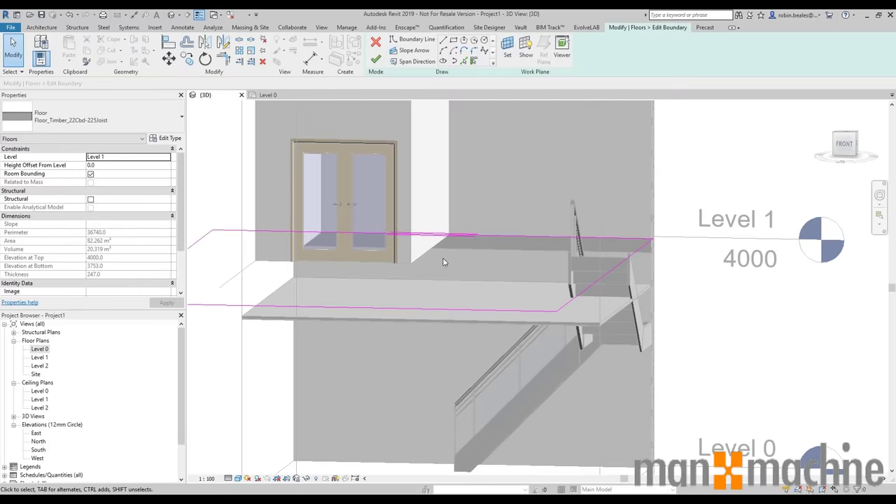
{"action": "left_click", "coordinate": [464, 62]}
{"action": "middle_click_drag", "start_coordinate": [490, 294], "coordinate": [489, 329], "text": "shift"}
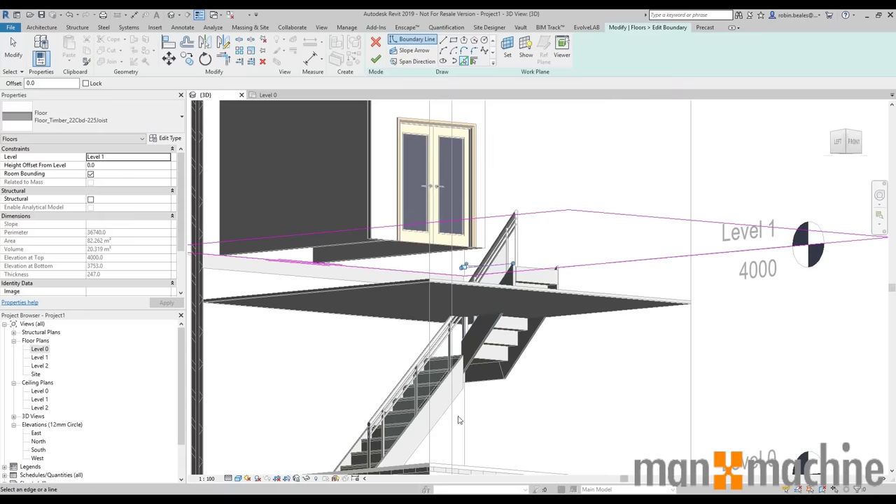
{"action": "middle_click_drag", "start_coordinate": [455, 375], "coordinate": [494, 308], "text": "shift"}
{"action": "middle_click_drag", "start_coordinate": [494, 309], "coordinate": [529, 146]}
{"action": "scroll", "coordinate": [368, 360], "scroll_direction": "up", "scroll_amount": 5}
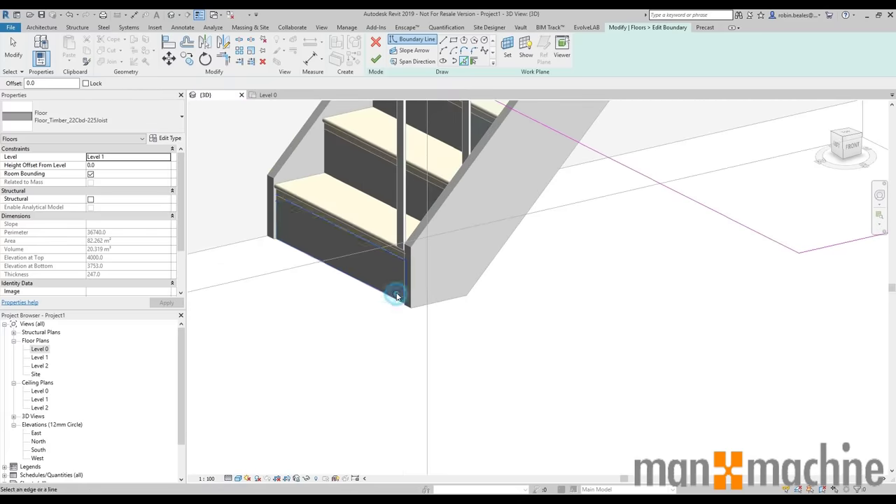
Add the stair's top riser edge to the Level 1 floor's boundary sketch.
{"action": "scroll", "coordinate": [398, 296], "scroll_direction": "down", "scroll_amount": 8}
{"action": "middle_click_drag", "start_coordinate": [446, 192], "coordinate": [382, 283], "text": "shift"}
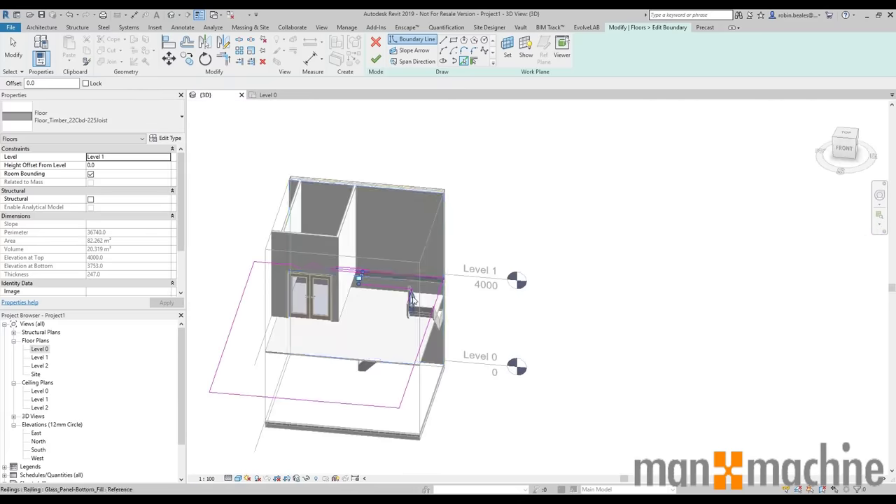
{"action": "scroll", "coordinate": [366, 285], "scroll_direction": "up", "scroll_amount": 5}
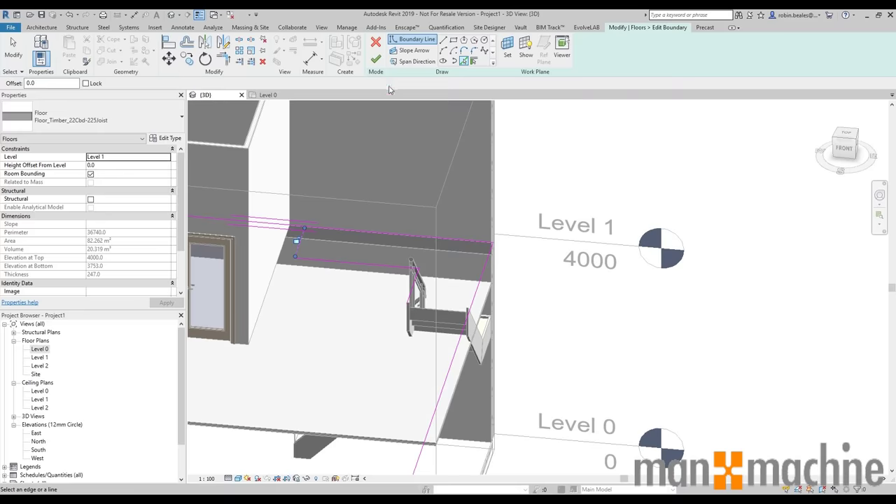
{"action": "scroll", "coordinate": [420, 317], "scroll_direction": "up", "scroll_amount": 5}
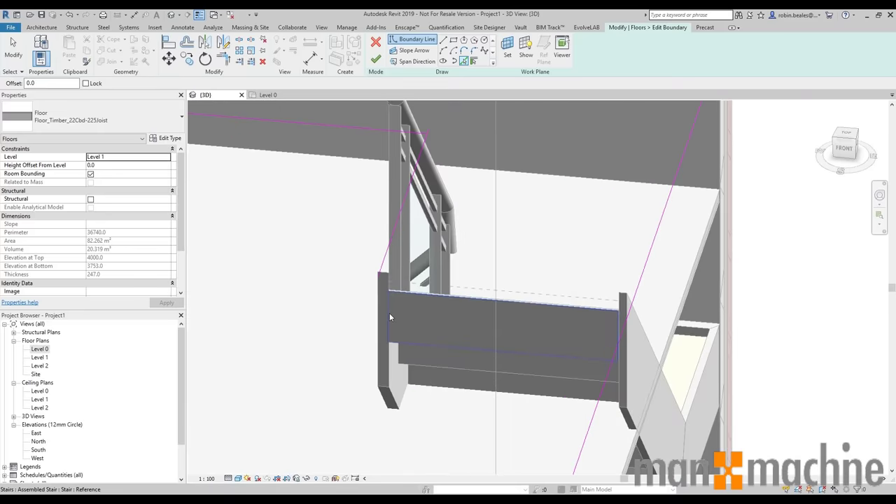
{"action": "left_click", "coordinate": [400, 297]}
{"action": "key", "text": "Escape"}
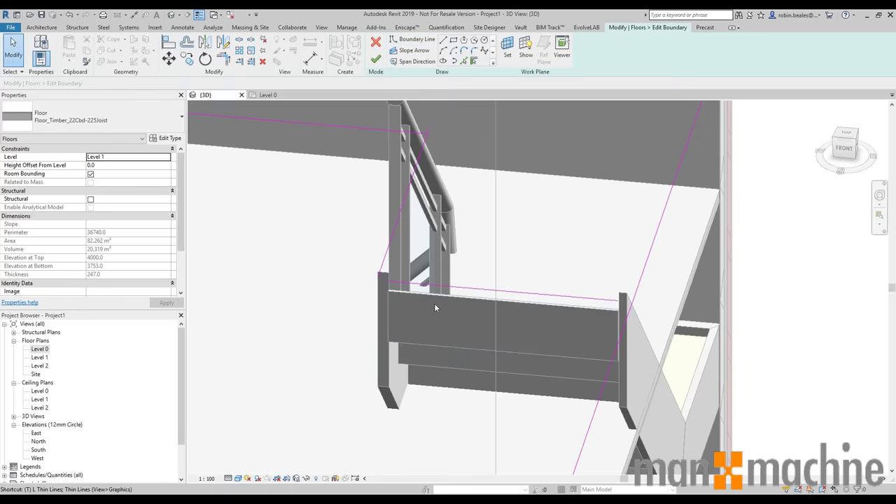
Trim the floor's top riser line to the east edge and inner stringer line, and the bottom riser line to the north edge.
{"action": "left_click", "coordinate": [596, 303]}
{"action": "left_click", "coordinate": [627, 325]}
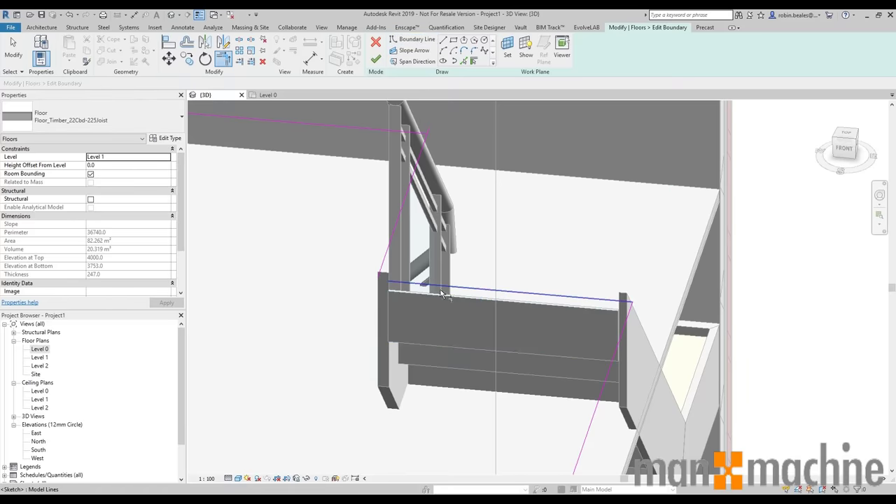
{"action": "left_click", "coordinate": [382, 269]}
{"action": "middle_click_drag", "start_coordinate": [382, 270], "coordinate": [652, 420]}
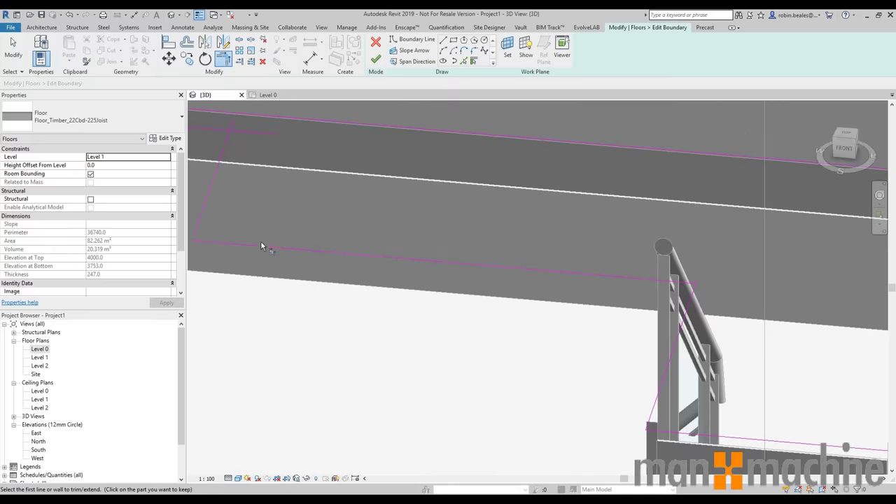
{"action": "scroll", "coordinate": [260, 245], "scroll_direction": "down", "scroll_amount": 1}
{"action": "left_click", "coordinate": [232, 153]}
{"action": "left_click", "coordinate": [232, 126]}
{"action": "scroll", "coordinate": [273, 203], "scroll_direction": "down", "scroll_amount": 3}
{"action": "key", "text": "Escape"}
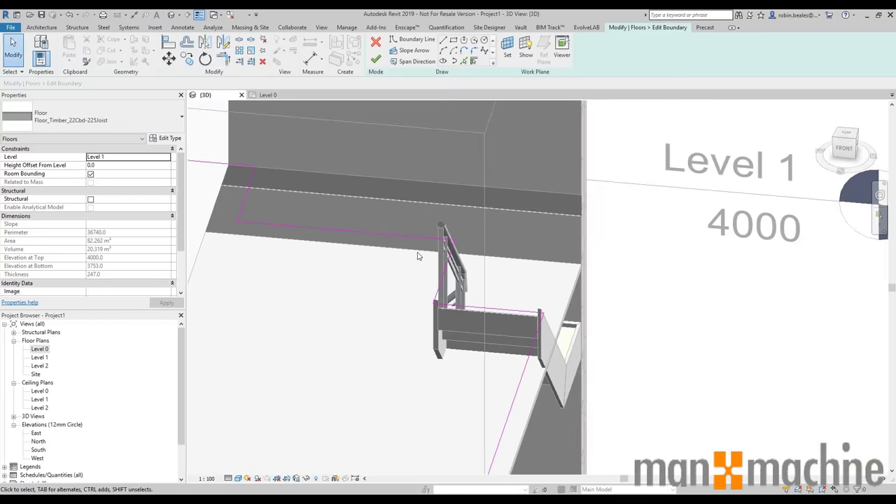
Trim the two inner stringer lines to a corner and finish the Level 1 floor's boundary around the stair.
{"action": "scroll", "coordinate": [419, 256], "scroll_direction": "up", "scroll_amount": 2}
{"action": "key", "text": "t"}
{"action": "key", "text": "r"}
{"action": "left_click", "coordinate": [480, 253]}
{"action": "left_click", "coordinate": [479, 227]}
{"action": "scroll", "coordinate": [482, 249], "scroll_direction": "down", "scroll_amount": 3}
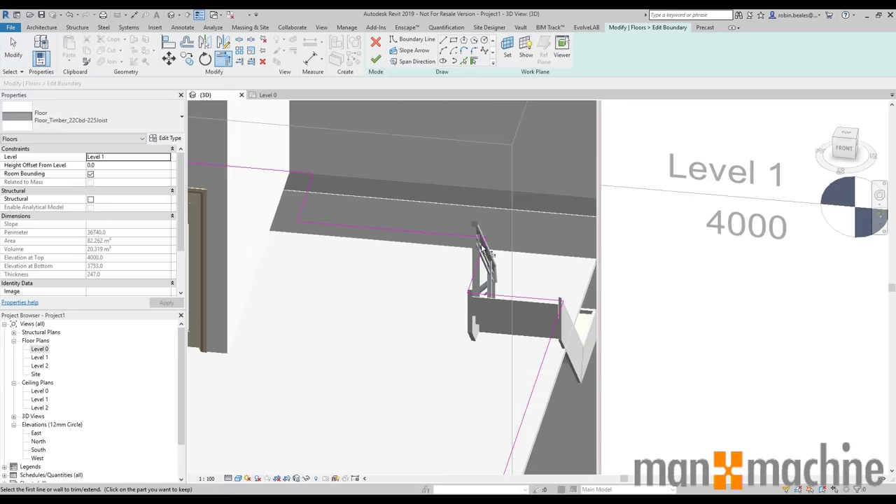
{"action": "key", "text": "Escape"}
{"action": "left_click", "coordinate": [374, 59]}
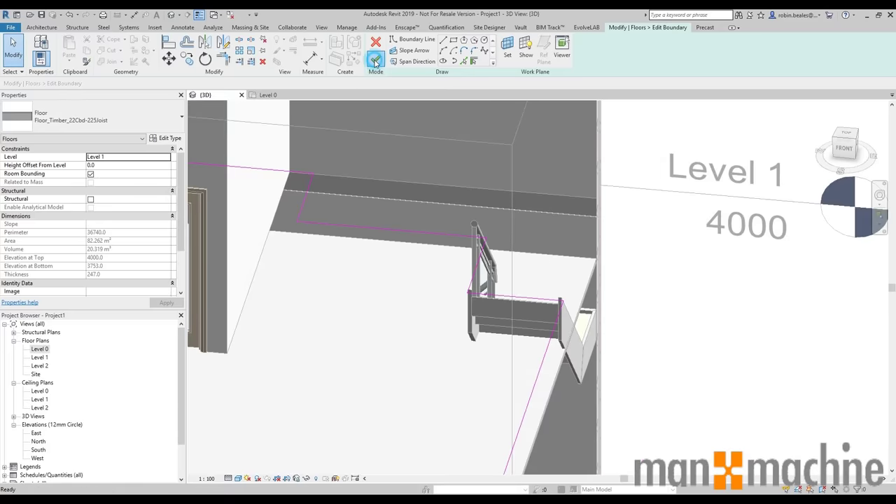
{"action": "key", "text": "Escape"}
Edit the boundary of the Plain compound ceiling below Level 1 and pick the stair opening's edges as new boundary lines.
{"action": "scroll", "coordinate": [576, 355], "scroll_direction": "down", "scroll_amount": 3}
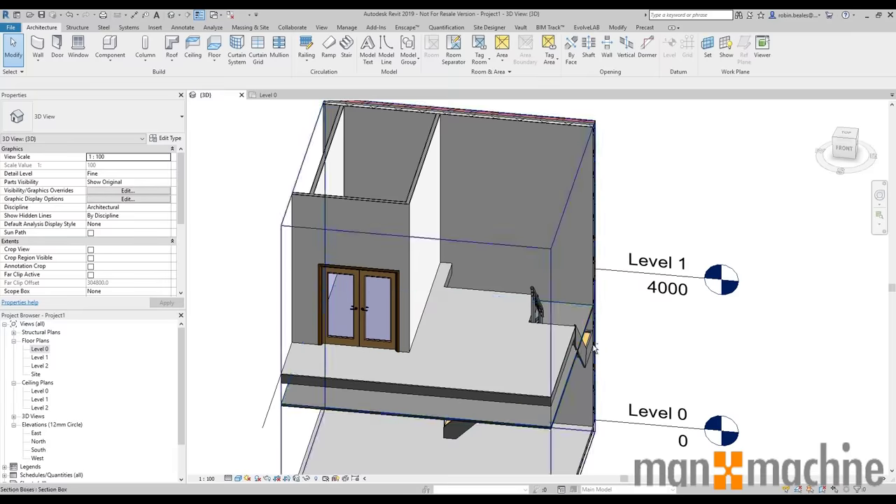
{"action": "middle_click_drag", "start_coordinate": [590, 350], "coordinate": [464, 340], "text": "shift"}
{"action": "left_click", "coordinate": [334, 386]}
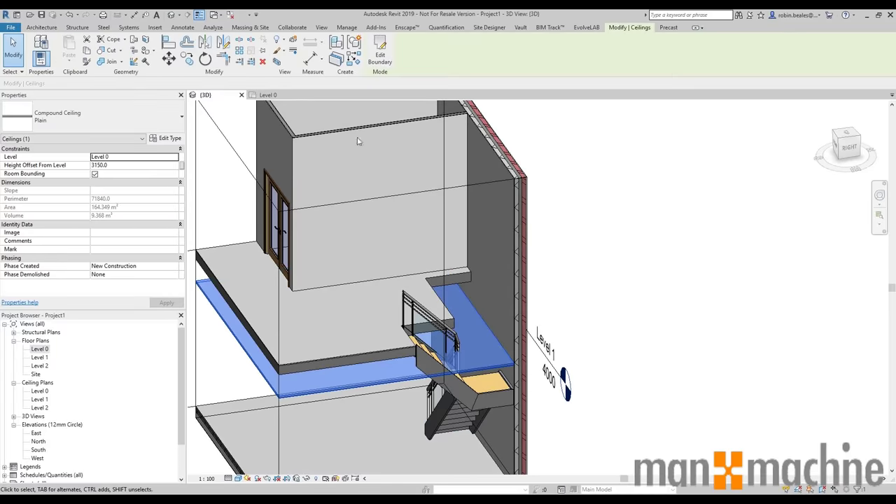
{"action": "left_click", "coordinate": [380, 55]}
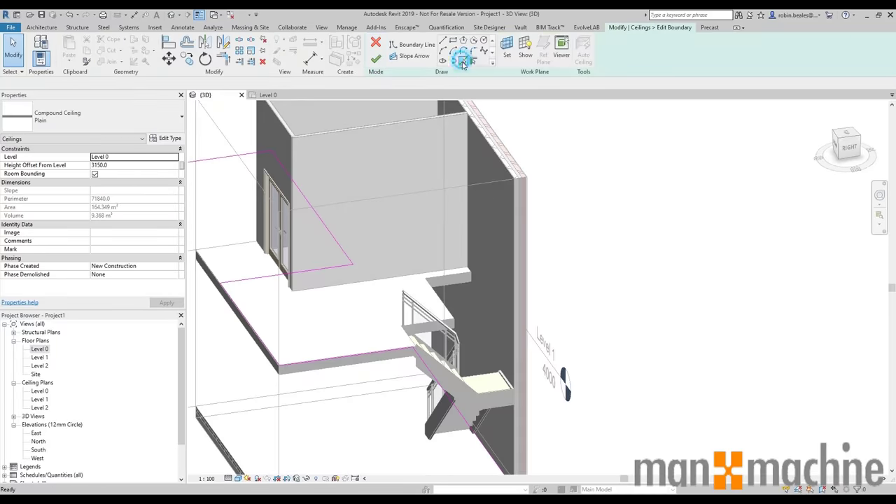
{"action": "left_click", "coordinate": [463, 61]}
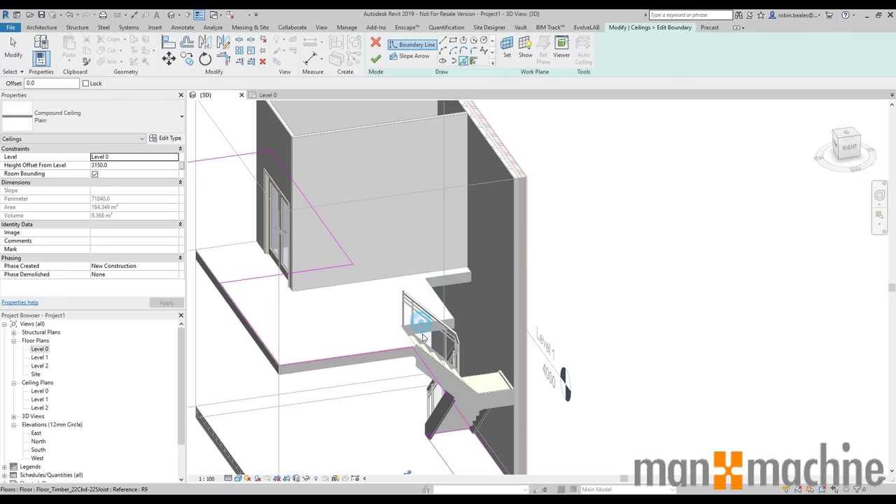
{"action": "middle_click_drag", "start_coordinate": [422, 338], "coordinate": [397, 334], "text": "shift"}
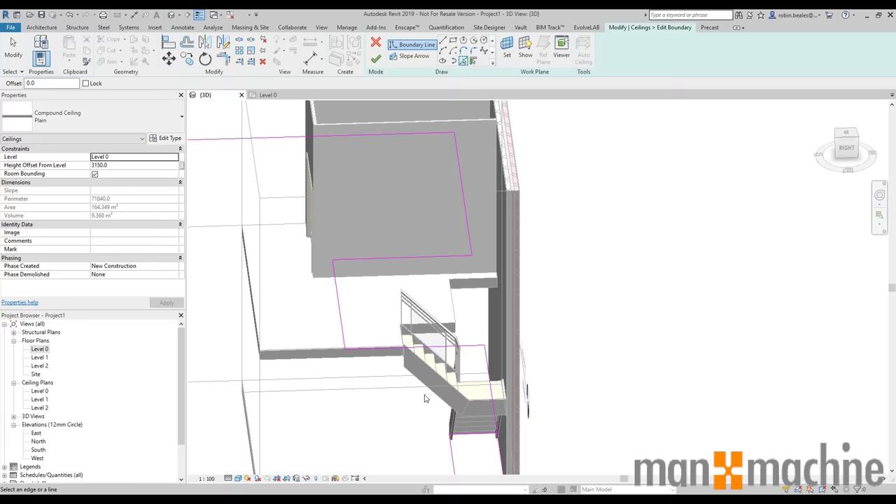
Trim the ceiling's outer boundary line to the short picked stair edge and join the two inner stair-opening lines at their corner.
{"action": "key", "text": "t"}
{"action": "key", "text": "r"}
{"action": "middle_click_drag", "start_coordinate": [444, 370], "coordinate": [460, 265]}
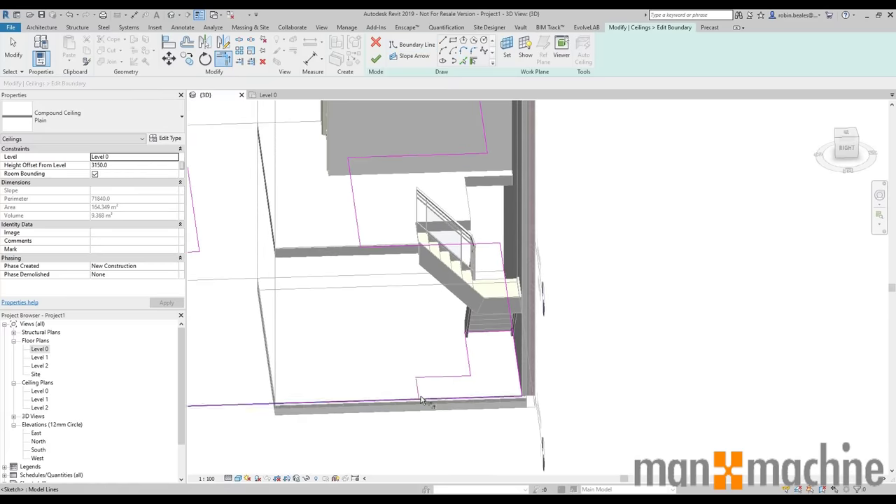
{"action": "left_click", "coordinate": [412, 400]}
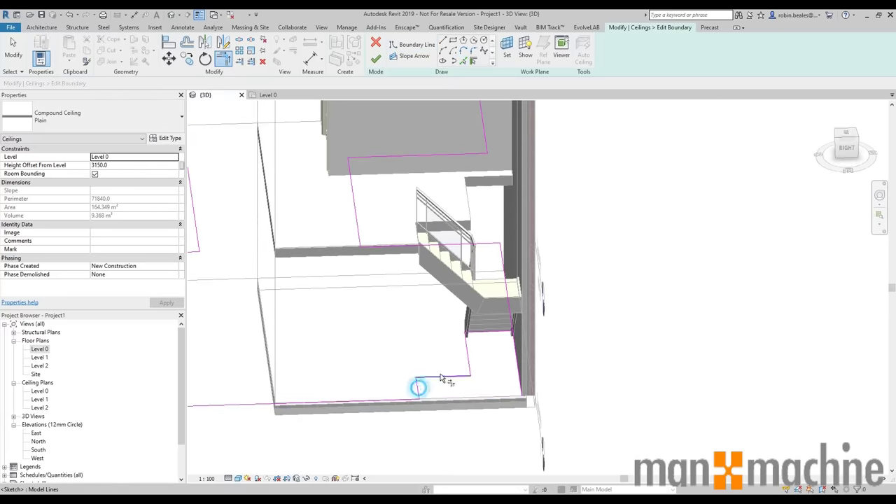
{"action": "left_click", "coordinate": [416, 382]}
{"action": "left_click", "coordinate": [441, 376]}
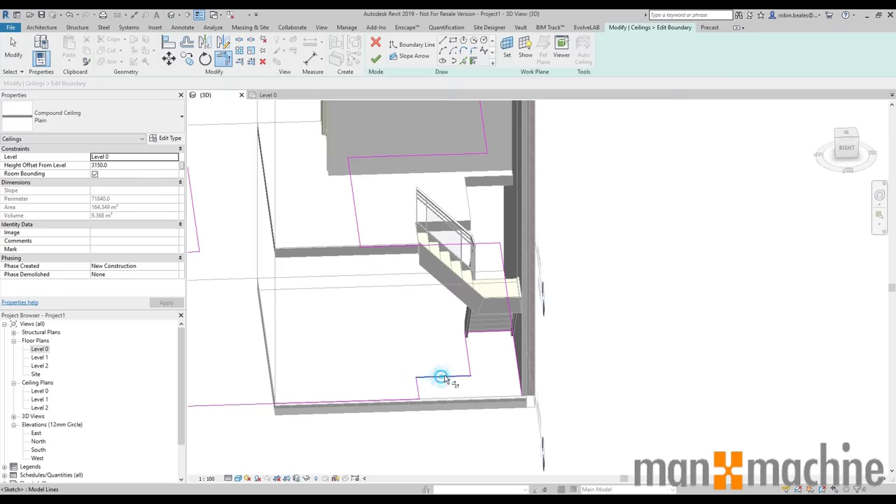
{"action": "left_click", "coordinate": [470, 346]}
Trim the line across the stair to the ceiling's wall-side boundary and finish the ceiling boundary.
{"action": "left_click", "coordinate": [480, 334]}
{"action": "left_click", "coordinate": [514, 316]}
{"action": "middle_click_drag", "start_coordinate": [474, 366], "coordinate": [592, 325], "text": "shift"}
{"action": "scroll", "coordinate": [592, 325], "scroll_direction": "down", "scroll_amount": 3}
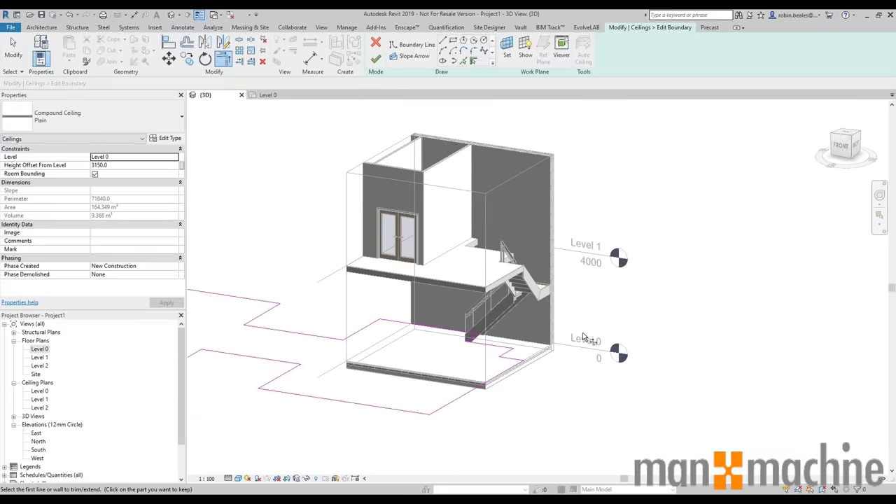
{"action": "left_click", "coordinate": [376, 58]}
{"action": "left_click", "coordinate": [599, 284]}
Edit the Level 1 timber floor's boundary and remove the two straight inner lines of the stair opening.
{"action": "middle_click_drag", "start_coordinate": [599, 284], "coordinate": [472, 354], "text": "shift"}
{"action": "scroll", "coordinate": [519, 315], "scroll_direction": "up", "scroll_amount": 5}
{"action": "left_click", "coordinate": [424, 372]}
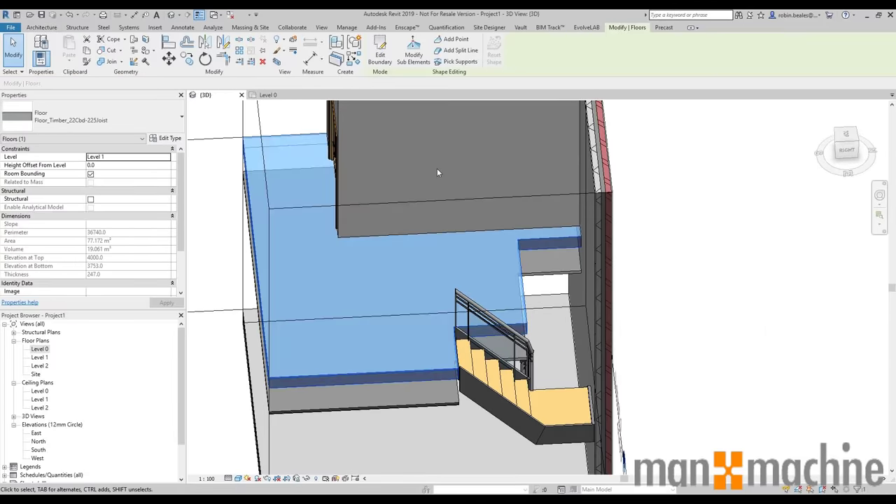
{"action": "left_click", "coordinate": [381, 44]}
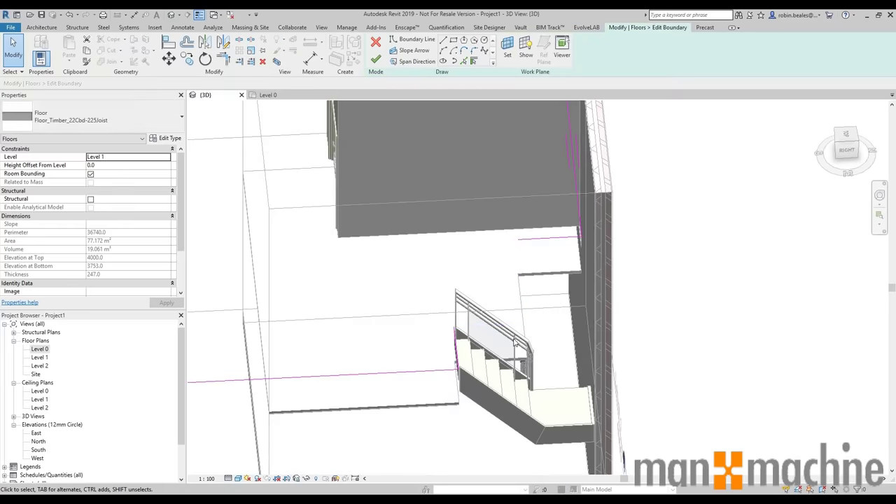
Close the floor's stair opening with a start-end-radius arc of about 2100 mm between the open boundary ends, and finish the boundary.
{"action": "left_click", "coordinate": [443, 51]}
{"action": "left_click", "coordinate": [454, 326]}
{"action": "left_click", "coordinate": [520, 240]}
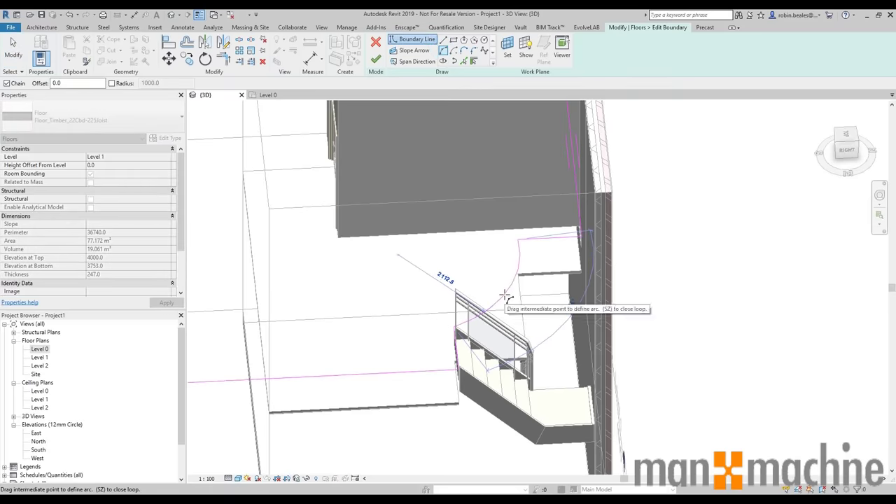
{"action": "left_click", "coordinate": [506, 291]}
{"action": "key", "text": "Escape"}
{"action": "key", "text": "Escape"}
{"action": "left_click", "coordinate": [376, 60]}
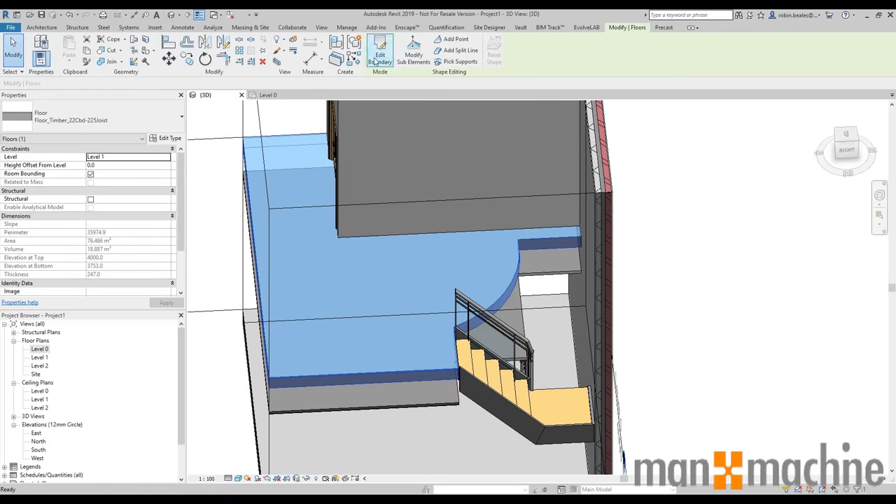
Edit the boundary of the Plain ceiling below Level 1 and pick the floor's curved edge as a new boundary line.
{"action": "left_click", "coordinate": [522, 313]}
{"action": "left_click", "coordinate": [381, 50]}
{"action": "left_click", "coordinate": [462, 62]}
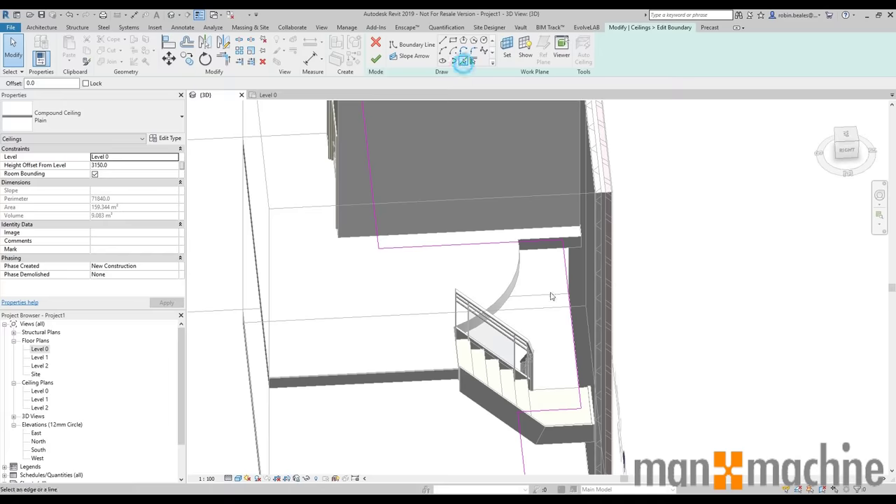
{"action": "middle_click_drag", "start_coordinate": [541, 337], "coordinate": [495, 197]}
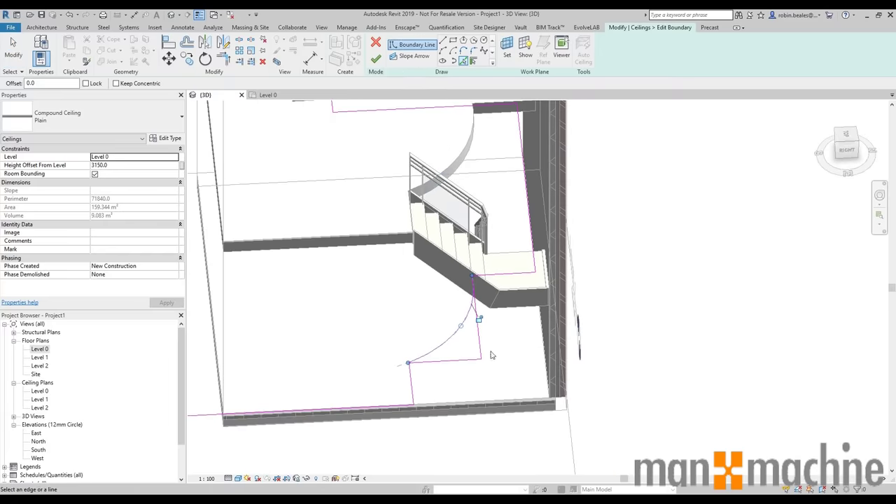
Delete the two straight inner lines of the ceiling's stair opening and finish the ceiling boundary.
{"action": "key", "text": "Escape"}
{"action": "key", "text": "Escape"}
{"action": "left_click_drag", "start_coordinate": [489, 348], "coordinate": [469, 381]}
{"action": "left_click", "coordinate": [469, 382]}
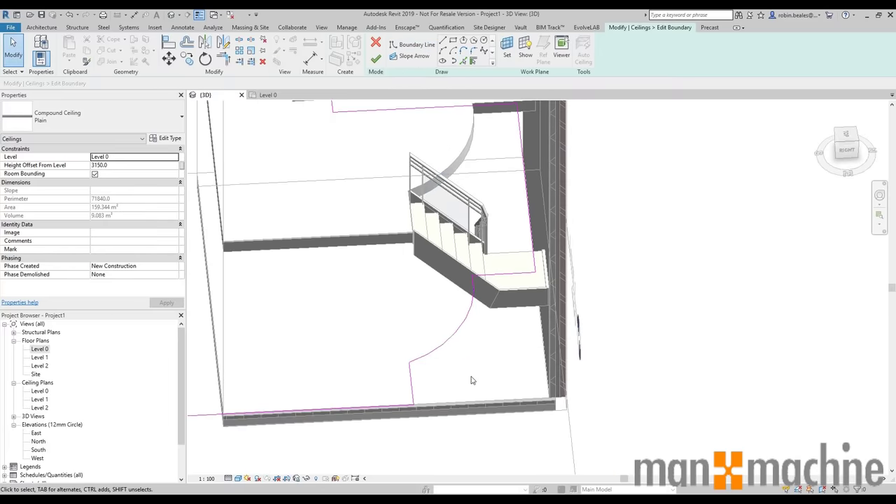
{"action": "left_click", "coordinate": [376, 59]}
{"action": "left_click", "coordinate": [658, 264]}
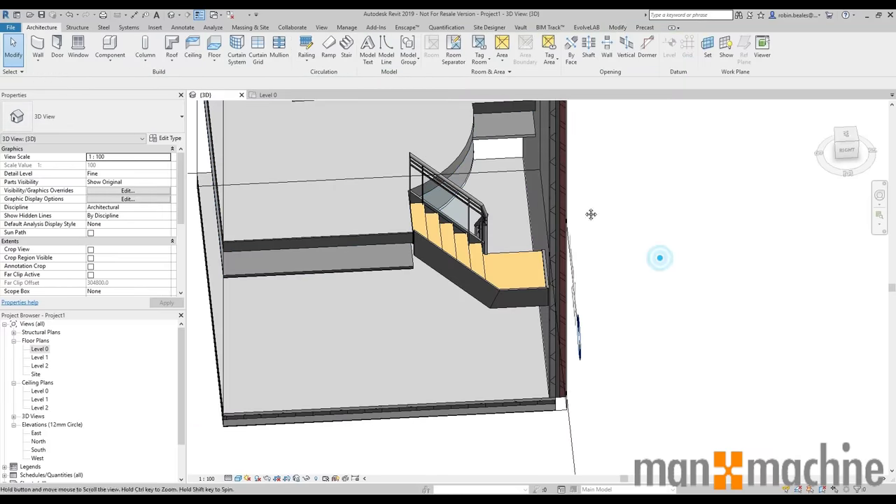
Turn off the section box of the 3D view to show the whole building.
{"action": "scroll", "coordinate": [474, 250], "scroll_direction": "down", "scroll_amount": 5}
{"action": "middle_click_drag", "start_coordinate": [439, 272], "coordinate": [448, 298], "text": "shift"}
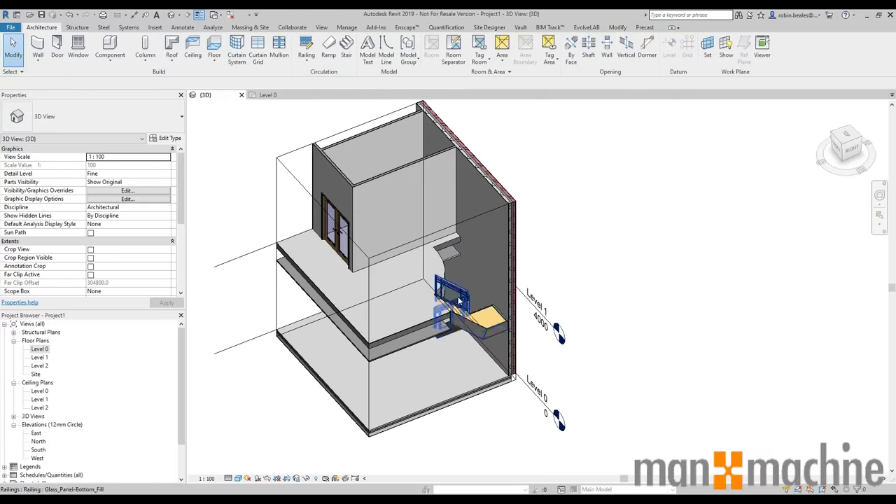
{"action": "scroll", "coordinate": [448, 298], "scroll_direction": "up", "scroll_amount": 4}
{"action": "middle_click_drag", "start_coordinate": [446, 208], "coordinate": [418, 214], "text": "shift"}
{"action": "scroll", "coordinate": [414, 219], "scroll_direction": "down", "scroll_amount": 3}
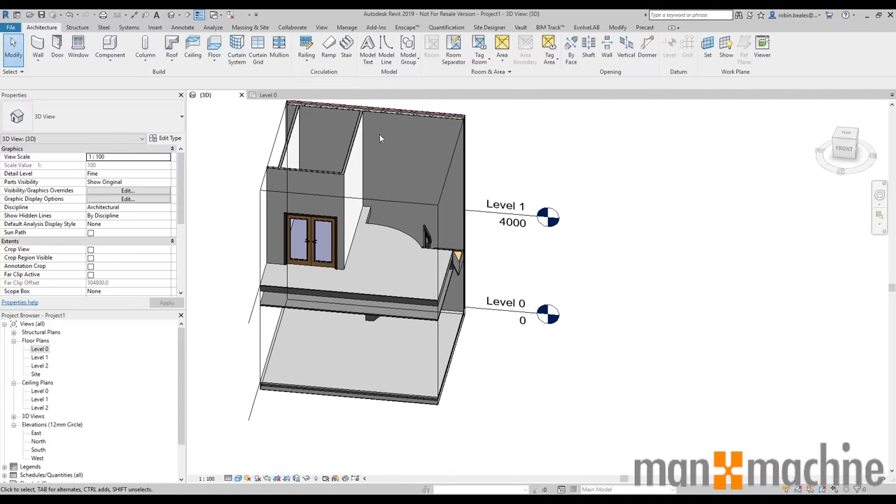
{"action": "scroll", "coordinate": [507, 260], "scroll_direction": "down", "scroll_amount": 3}
{"action": "scroll", "coordinate": [121, 258], "scroll_direction": "down", "scroll_amount": 5}
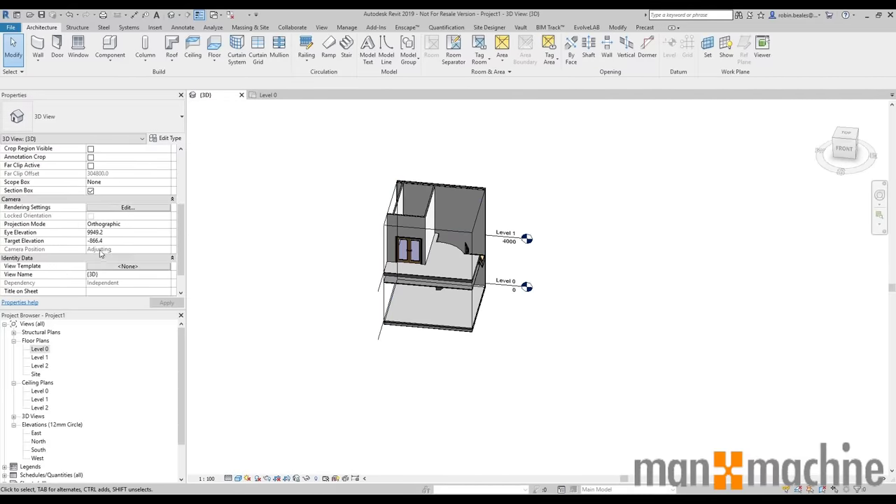
{"action": "left_click", "coordinate": [91, 191]}
{"action": "middle_click_drag", "start_coordinate": [465, 329], "coordinate": [455, 283], "text": "shift"}
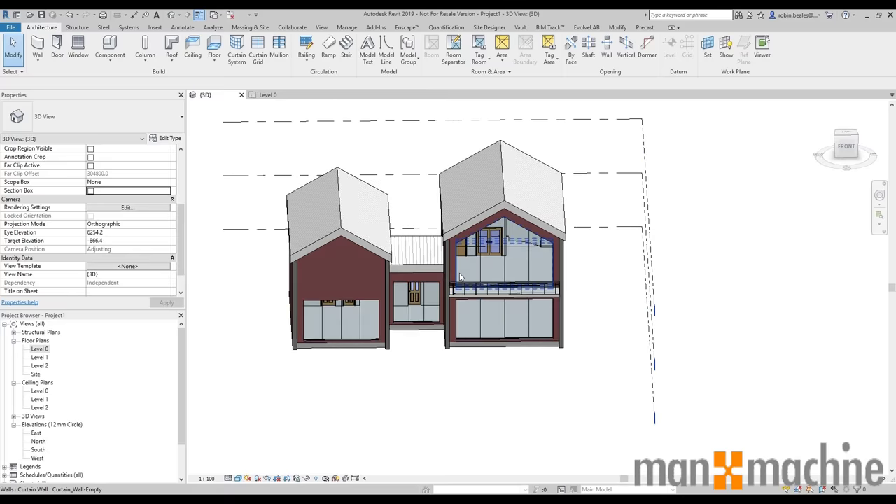
{"action": "middle_click_drag", "start_coordinate": [420, 246], "coordinate": [493, 345], "text": "shift"}
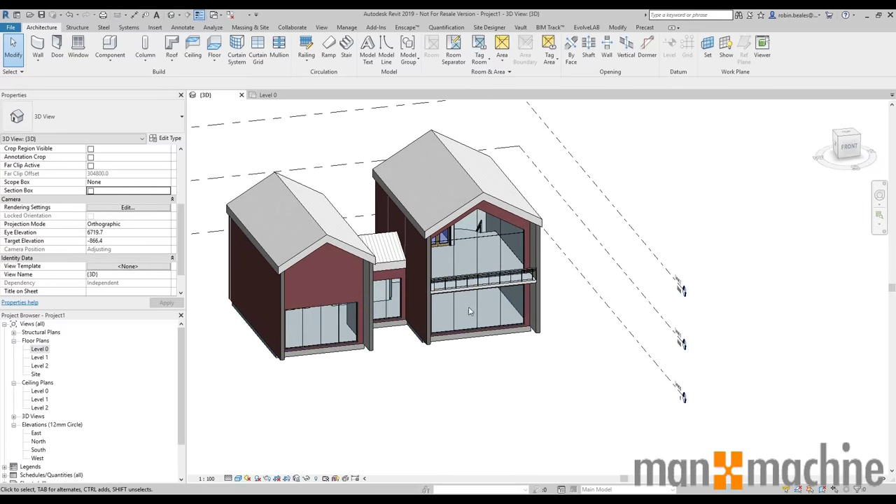
Collapse the Elevations, Floor Plans and Ceiling Plans groups in the Project Browser.
{"action": "left_click", "coordinate": [14, 424]}
{"action": "left_click", "coordinate": [14, 342]}
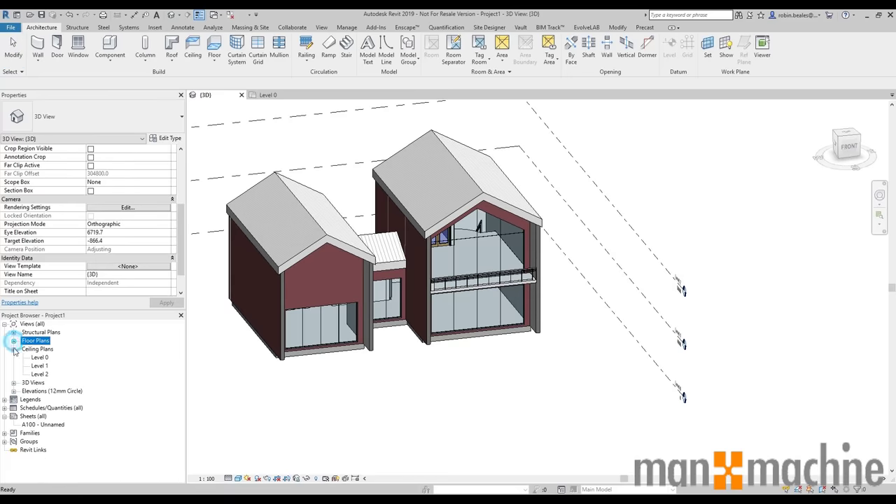
{"action": "left_click", "coordinate": [13, 349]}
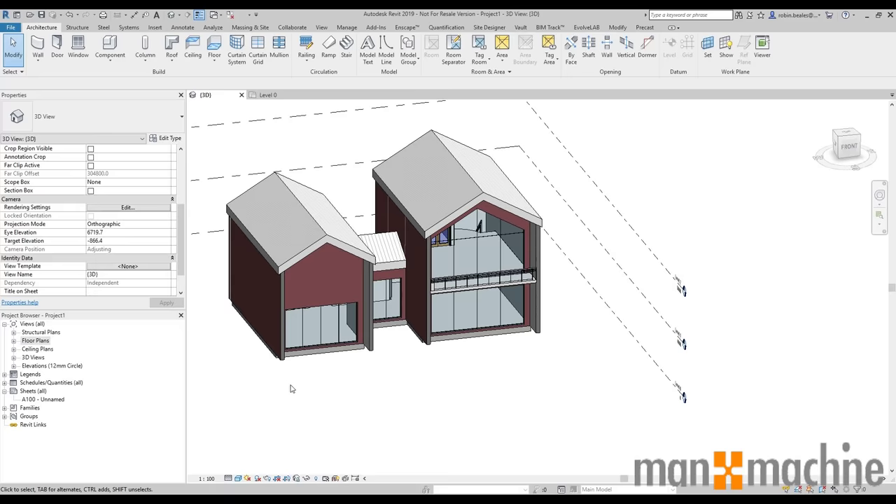
Inspect the type properties of the Level 1 interior double door and leave them without changes.
{"action": "middle_click_drag", "start_coordinate": [337, 308], "coordinate": [390, 366], "text": "shift"}
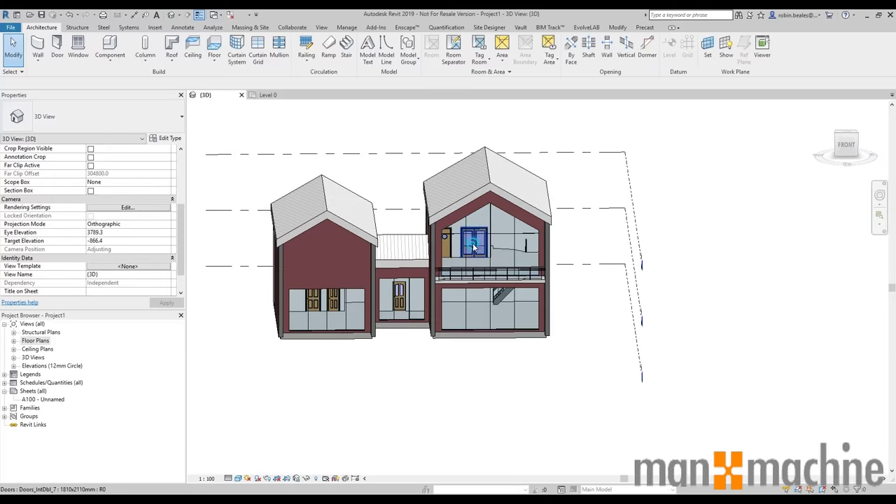
{"action": "left_click", "coordinate": [473, 246]}
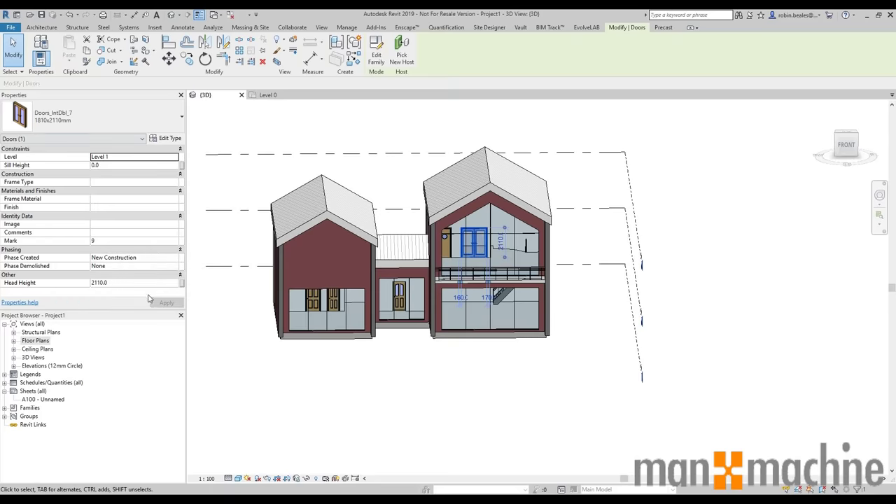
{"action": "left_click", "coordinate": [168, 139]}
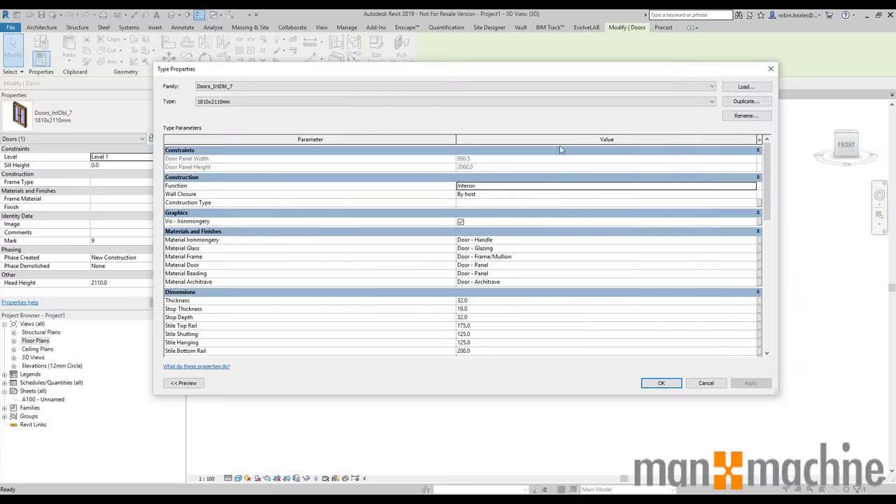
{"action": "left_click", "coordinate": [706, 383]}
{"action": "left_click", "coordinate": [700, 380]}
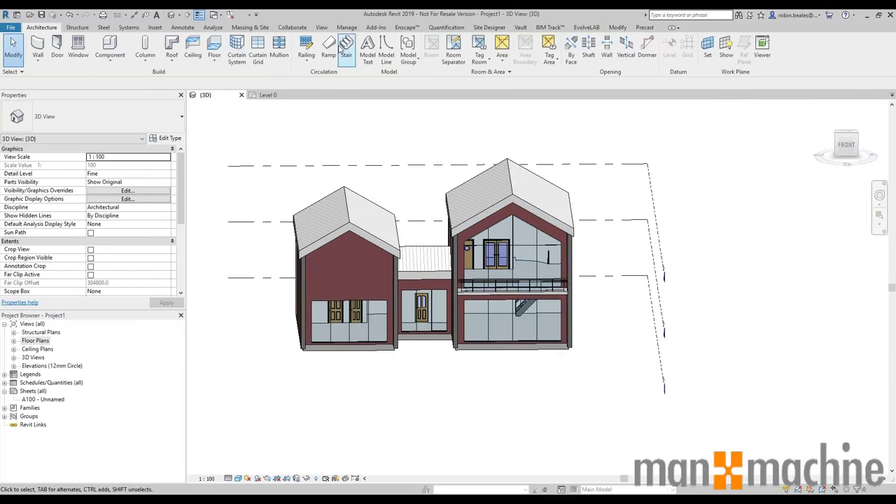
Start a new Schedule/Quantities view and look through the available Architecture categories.
{"action": "left_click", "coordinate": [321, 28]}
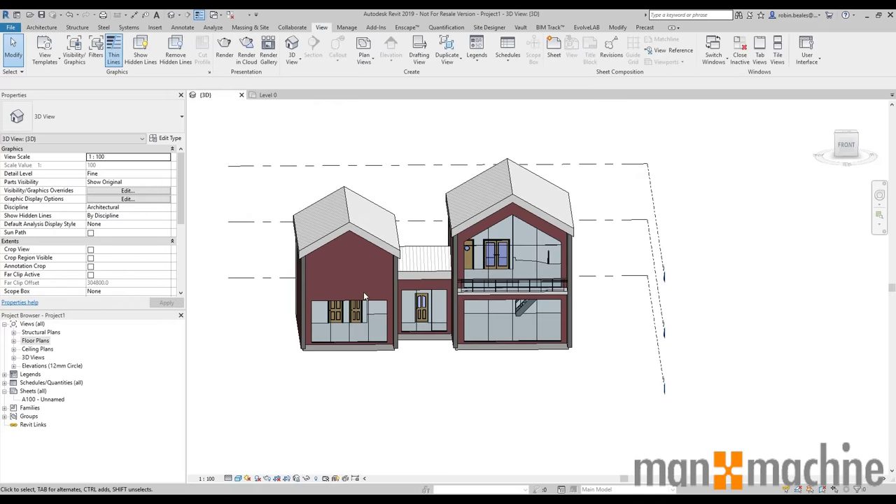
{"action": "left_click", "coordinate": [513, 65]}
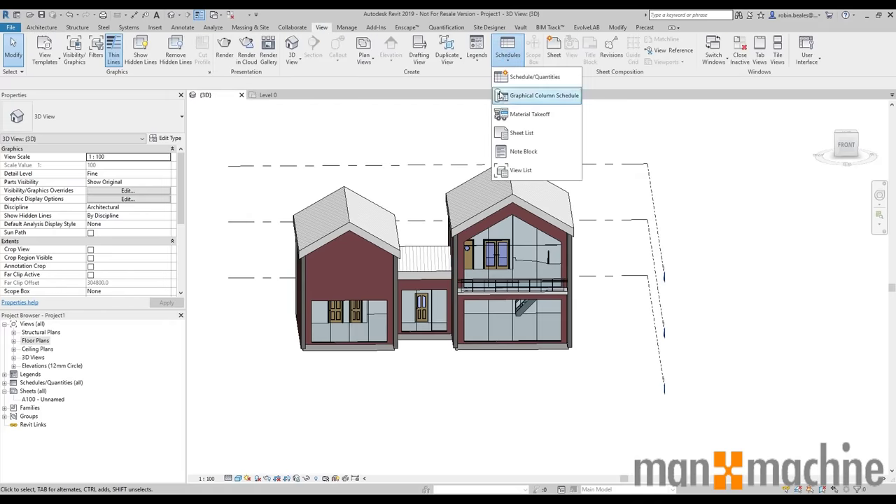
{"action": "left_click", "coordinate": [531, 75]}
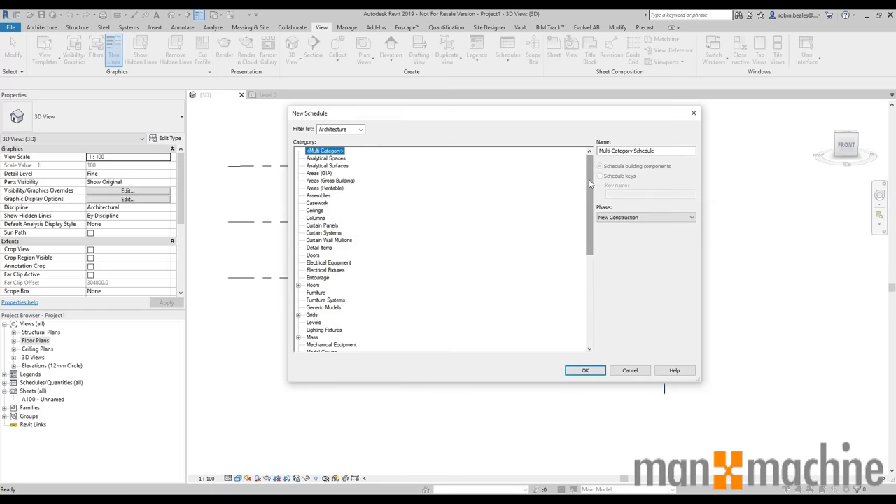
{"action": "scroll", "coordinate": [592, 211], "scroll_direction": "down", "scroll_amount": 2}
{"action": "left_click", "coordinate": [315, 211]}
{"action": "left_click_drag", "start_coordinate": [587, 202], "coordinate": [594, 154]}
Extend the schedule's category filter to all disciplines, look through the list, and restore the filter to Architecture only.
{"action": "left_click", "coordinate": [361, 129]}
{"action": "left_click", "coordinate": [321, 147]}
{"action": "left_click", "coordinate": [320, 161]}
{"action": "left_click", "coordinate": [320, 154]}
{"action": "left_click", "coordinate": [321, 169]}
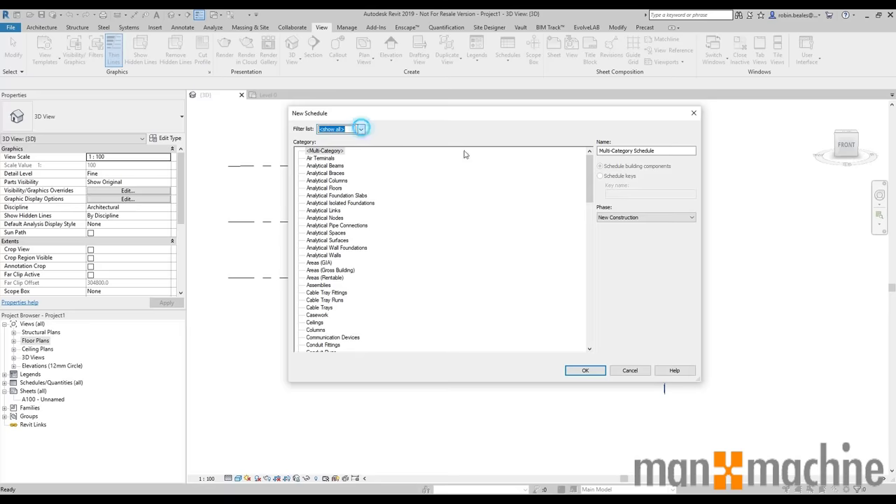
{"action": "mouse_move", "coordinate": [593, 175]}
{"action": "left_mouse_down"}
{"action": "mouse_move", "coordinate": [590, 321]}
{"action": "mouse_move", "coordinate": [595, 160]}
{"action": "left_mouse_up"}
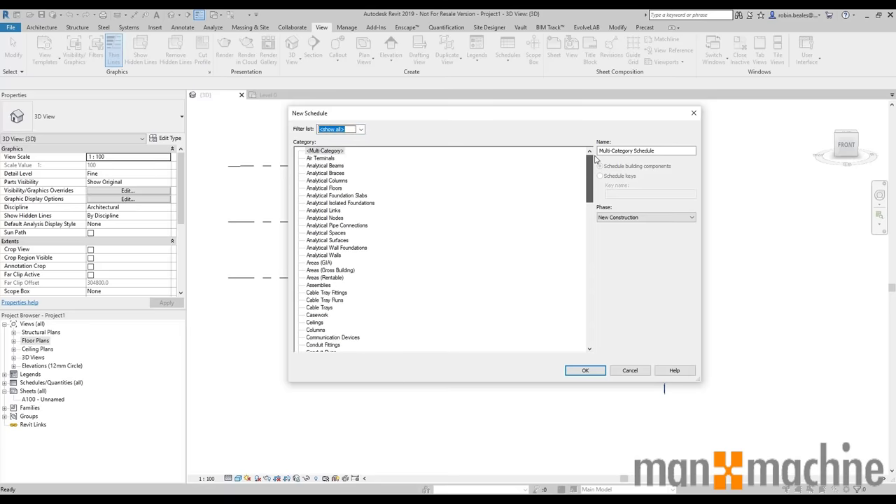
{"action": "left_click", "coordinate": [362, 130]}
{"action": "left_click", "coordinate": [321, 146]}
{"action": "left_click", "coordinate": [320, 153]}
{"action": "left_click", "coordinate": [321, 161]}
{"action": "left_click", "coordinate": [321, 168]}
{"action": "left_click", "coordinate": [361, 129]}
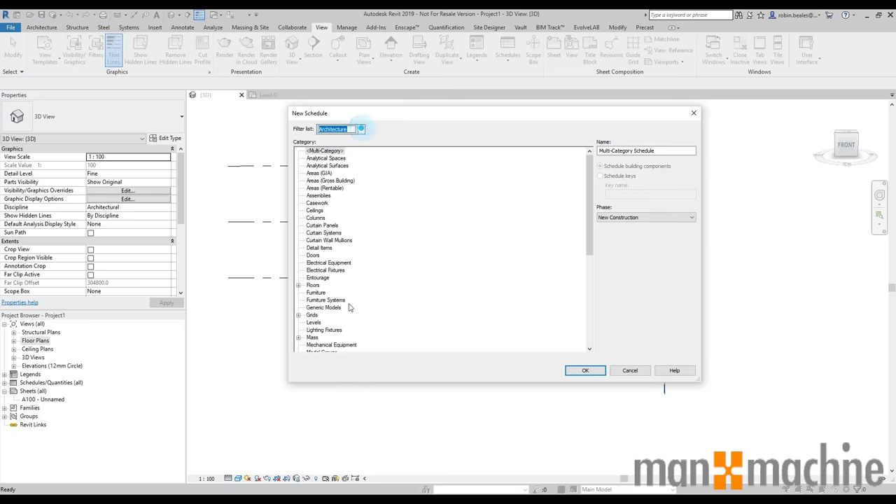
Create a schedule for the Doors category with a custom name in place of the default one.
{"action": "left_click", "coordinate": [313, 256]}
{"action": "left_click_drag", "start_coordinate": [659, 151], "coordinate": [549, 154]}
{"action": "type", "text": "Robs"}
{"action": "key", "text": "Return"}
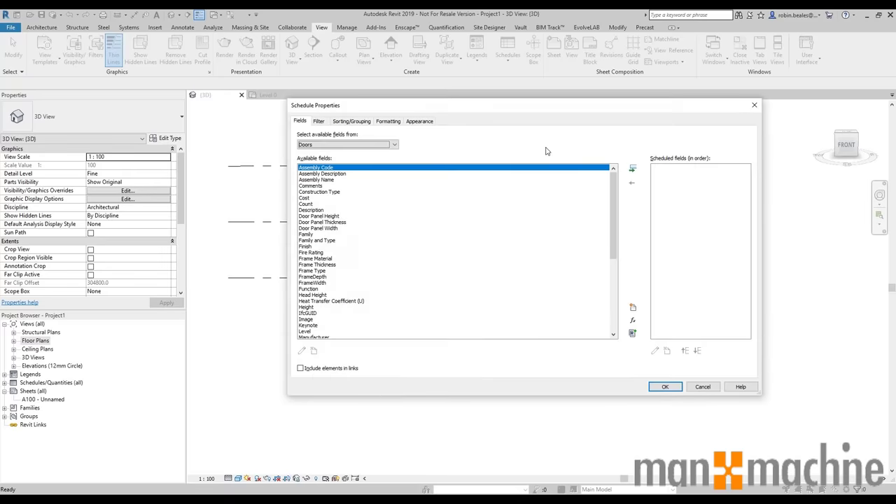
Widen the Schedule Properties dialog and add the Cost, Count, Description and Family fields to the door schedule.
{"action": "left_click_drag", "start_coordinate": [548, 111], "coordinate": [430, 108]}
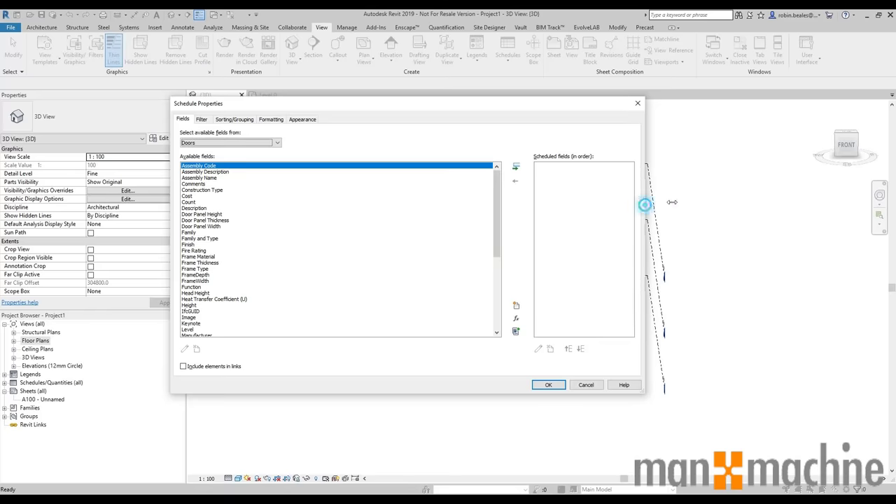
{"action": "left_click_drag", "start_coordinate": [643, 204], "coordinate": [696, 203]}
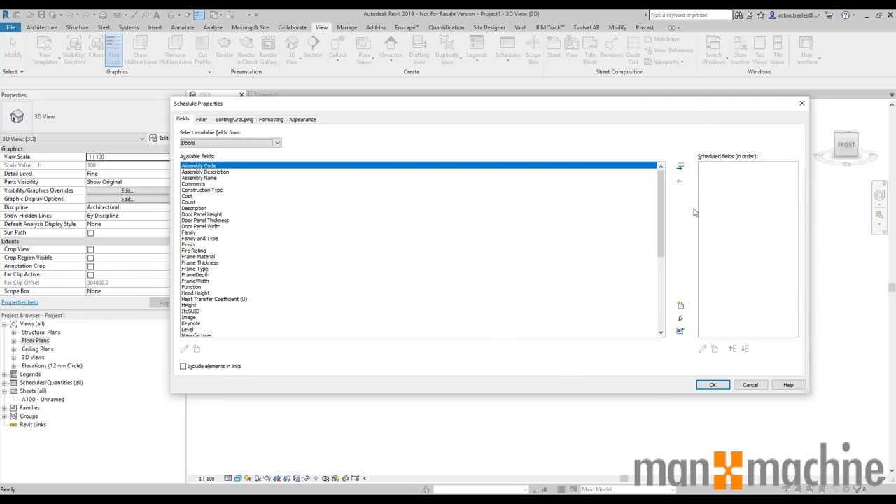
{"action": "left_click", "coordinate": [189, 202]}
{"action": "left_click", "coordinate": [187, 196]}
{"action": "left_click", "coordinate": [680, 167]}
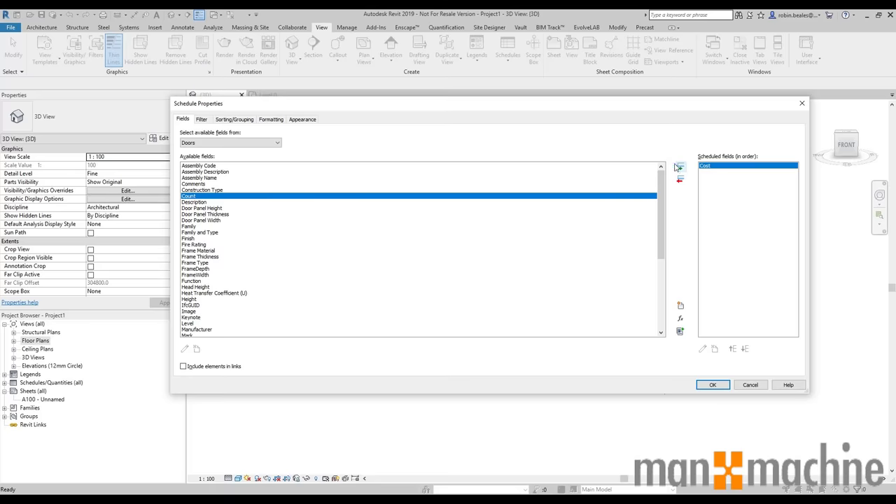
{"action": "left_click", "coordinate": [678, 168]}
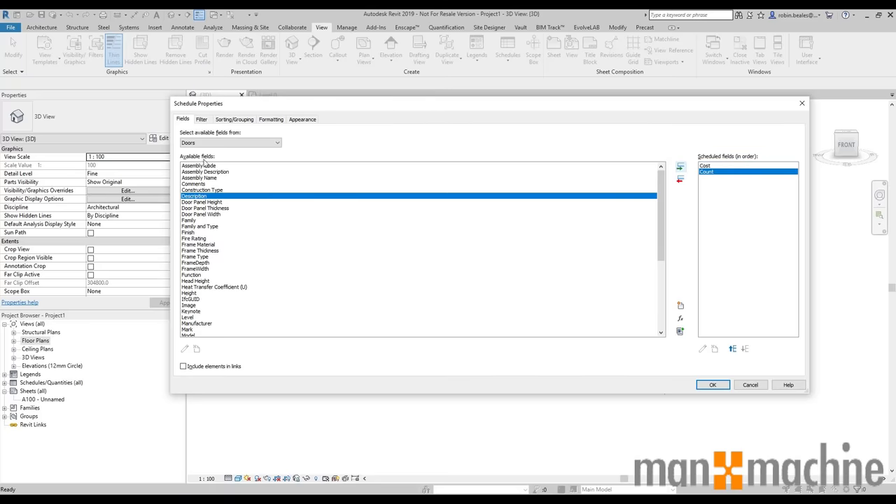
{"action": "left_click", "coordinate": [681, 168]}
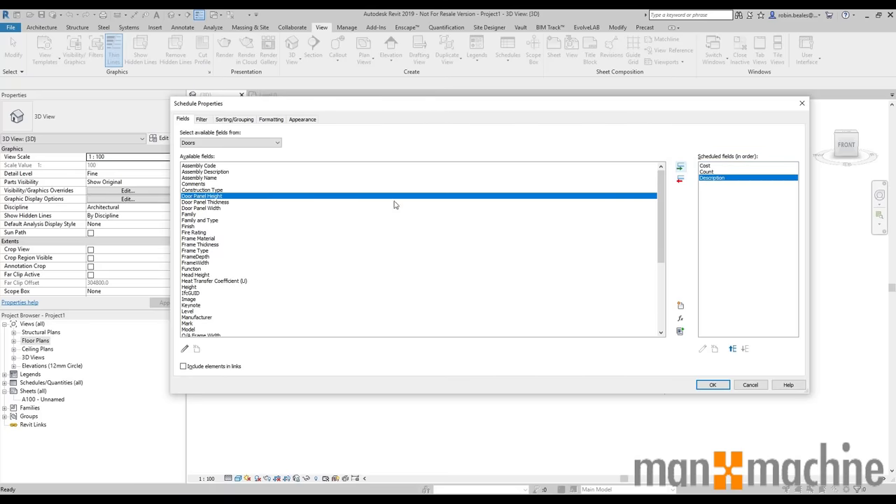
{"action": "left_click", "coordinate": [198, 215]}
{"action": "left_click", "coordinate": [680, 166]}
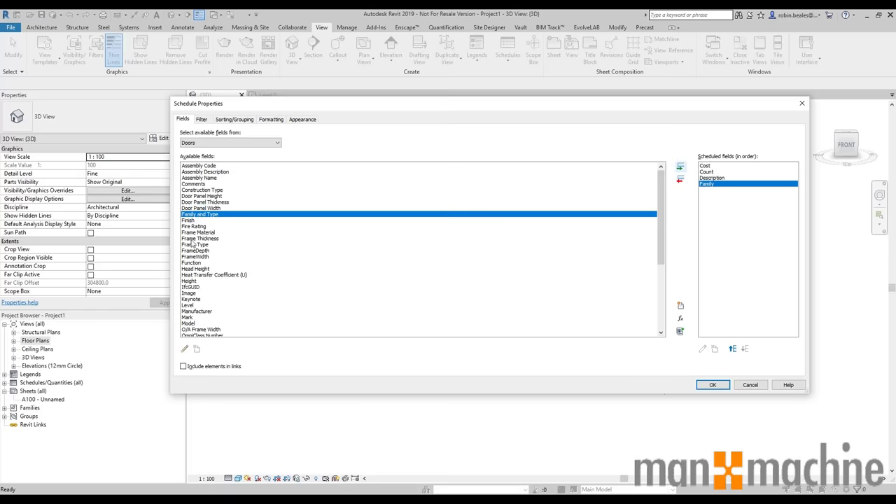
Add the Finish and Fire Rating fields together to the scheduled fields.
{"action": "scroll", "coordinate": [192, 244], "scroll_direction": "down", "scroll_amount": 1}
{"action": "left_click", "coordinate": [198, 208]}
{"action": "left_click", "coordinate": [234, 202]}
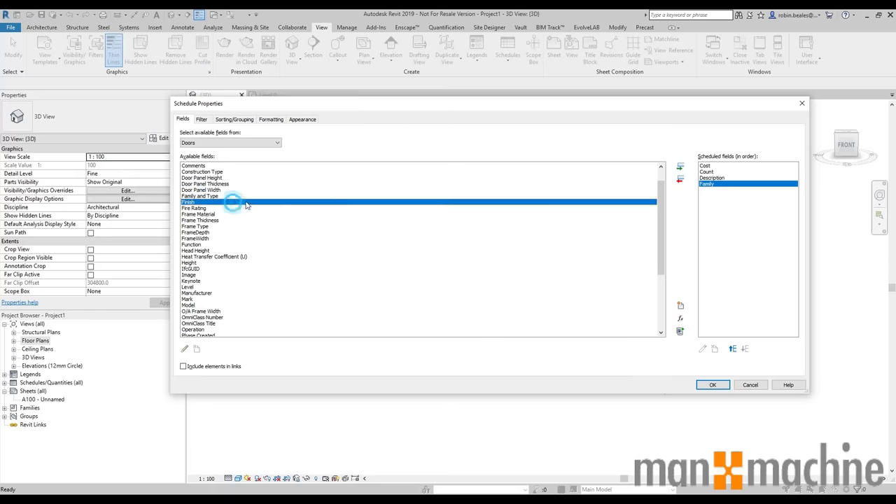
{"action": "left_click", "coordinate": [196, 208], "text": "shift"}
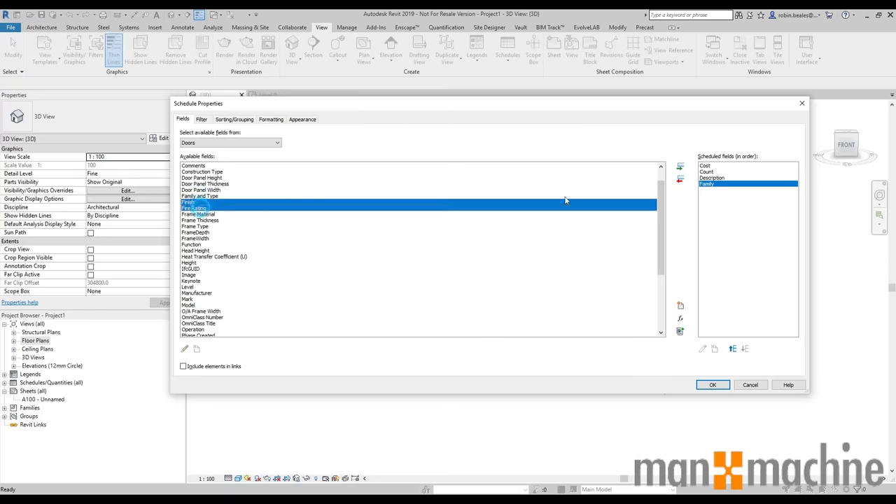
{"action": "left_click", "coordinate": [680, 166]}
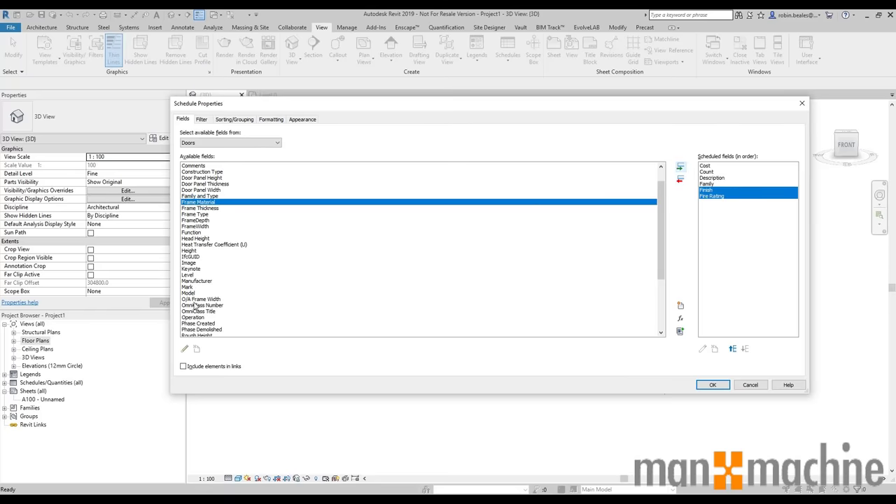
Add the Mark and Type fields to the scheduled fields.
{"action": "scroll", "coordinate": [195, 279], "scroll_direction": "down", "scroll_amount": 1}
{"action": "left_click", "coordinate": [195, 269]}
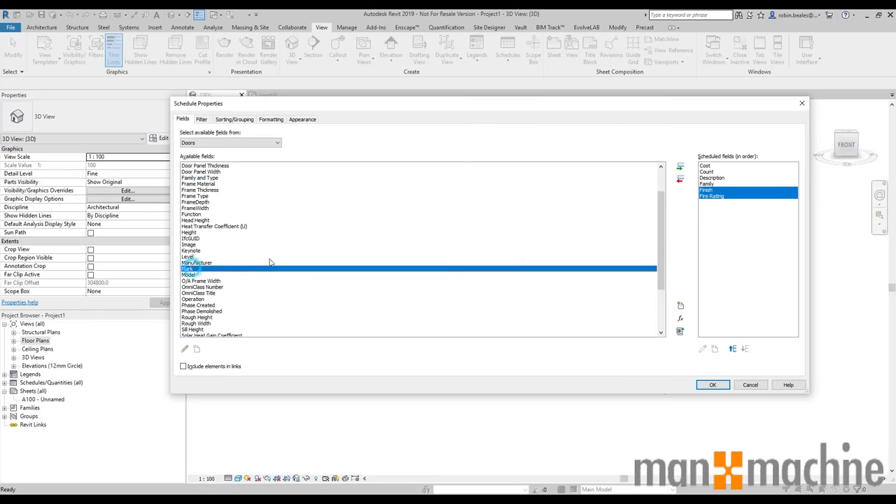
{"action": "left_click", "coordinate": [680, 167]}
{"action": "scroll", "coordinate": [232, 280], "scroll_direction": "down", "scroll_amount": 1}
{"action": "scroll", "coordinate": [188, 329], "scroll_direction": "down", "scroll_amount": 1}
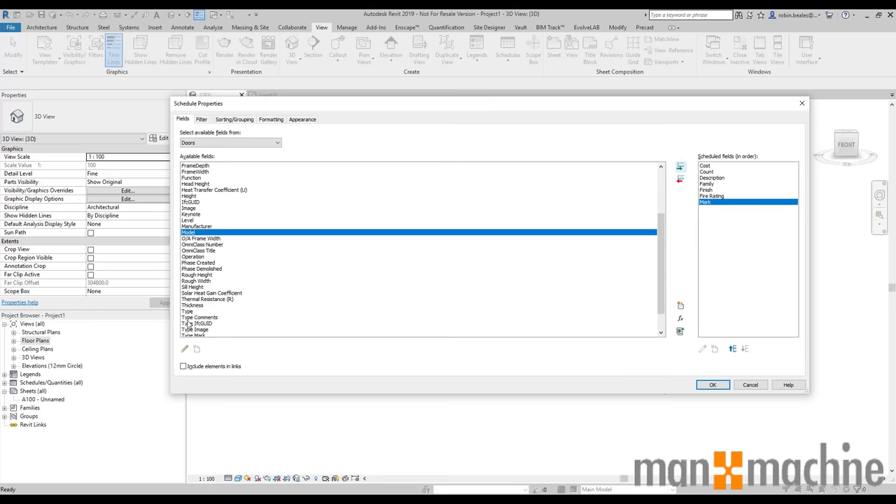
{"action": "left_click", "coordinate": [190, 311]}
{"action": "left_click", "coordinate": [680, 167]}
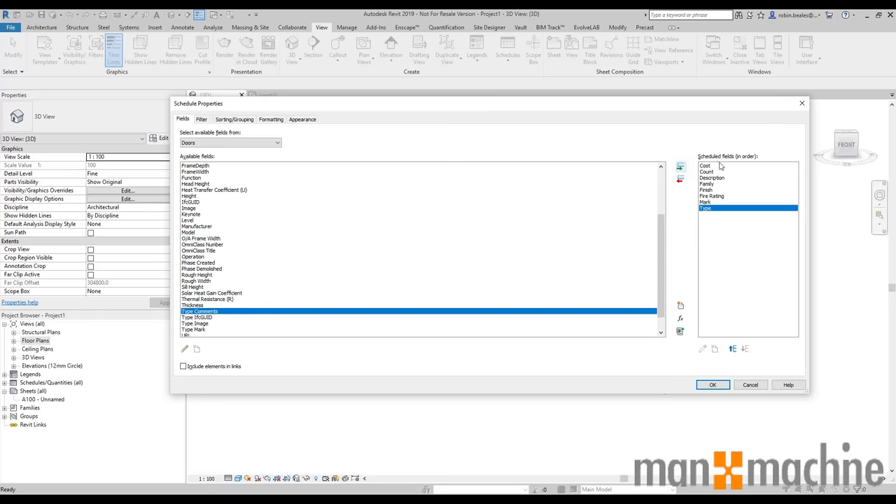
Reorder the scheduled fields so that Cost and Count come last, with Cost before Count.
{"action": "left_click", "coordinate": [714, 171]}
{"action": "left_click", "coordinate": [746, 349]}
{"action": "left_click", "coordinate": [746, 349]}
{"action": "left_click", "coordinate": [746, 348]}
{"action": "left_click", "coordinate": [745, 349]}
{"action": "left_click", "coordinate": [745, 350]}
{"action": "left_click", "coordinate": [746, 349]}
{"action": "left_click", "coordinate": [707, 166]}
{"action": "left_click", "coordinate": [746, 349]}
{"action": "left_click", "coordinate": [746, 348]}
{"action": "left_click", "coordinate": [746, 350]}
{"action": "left_click", "coordinate": [746, 350]}
{"action": "left_click", "coordinate": [746, 350]}
{"action": "left_click", "coordinate": [746, 350]}
Reorder the scheduled fields so that Mark comes first and Family second, ahead of Description.
{"action": "left_click", "coordinate": [711, 191]}
{"action": "left_click", "coordinate": [707, 172]}
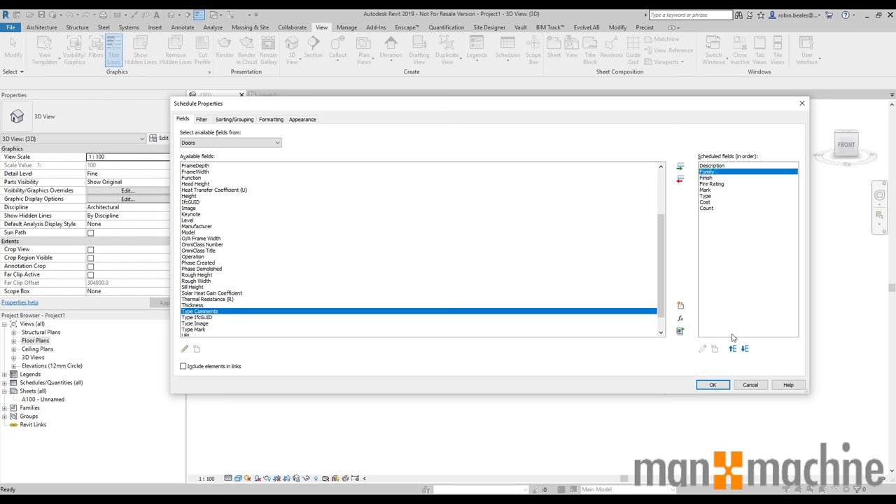
{"action": "left_click", "coordinate": [732, 349]}
{"action": "left_click", "coordinate": [703, 190]}
{"action": "left_click", "coordinate": [733, 349]}
{"action": "left_click", "coordinate": [732, 349]}
{"action": "left_click", "coordinate": [733, 349]}
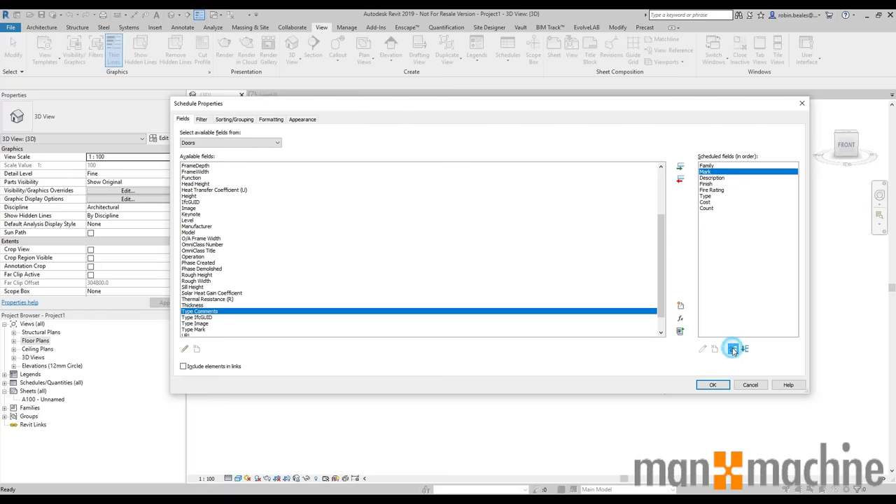
{"action": "left_click", "coordinate": [732, 349]}
Place the Type field directly after Family in the schedule order.
{"action": "left_click", "coordinate": [708, 197]}
{"action": "left_click", "coordinate": [732, 349]}
{"action": "left_click", "coordinate": [732, 349]}
{"action": "left_click", "coordinate": [733, 349]}
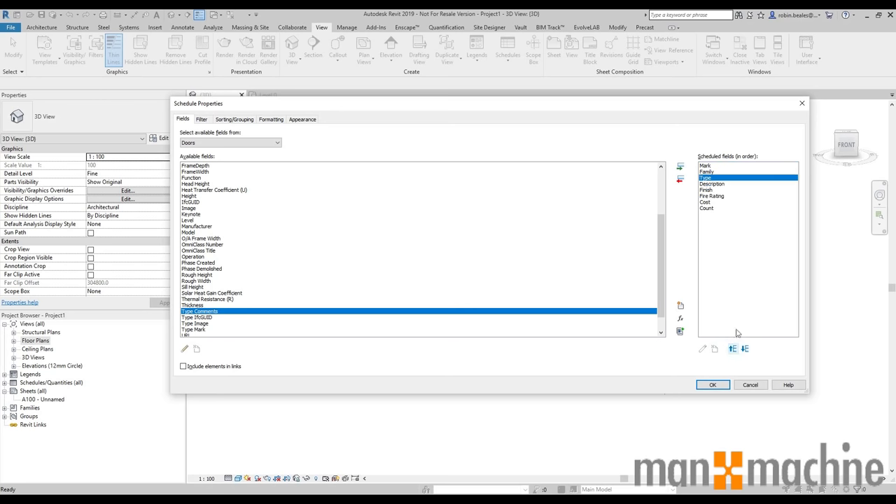
Generate the door schedule, then widen its Description column to fit the text and narrow the Mark column.
{"action": "left_click", "coordinate": [712, 384]}
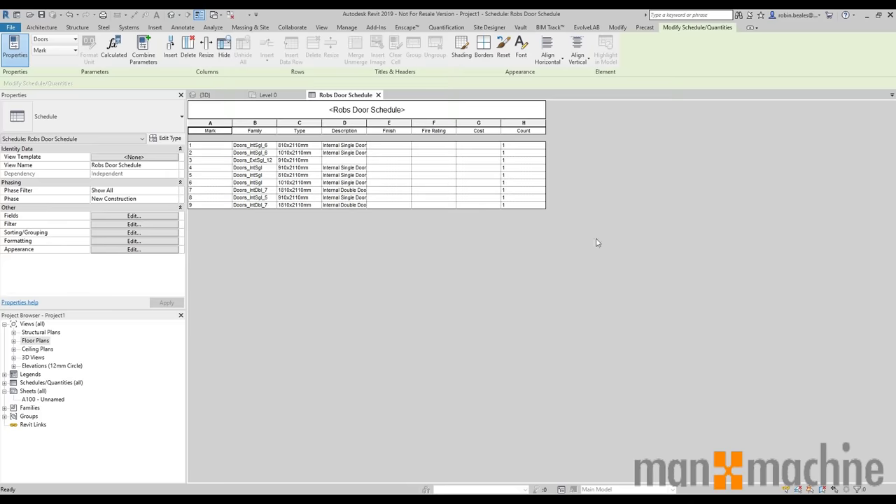
{"action": "left_click_drag", "start_coordinate": [367, 124], "coordinate": [381, 124]}
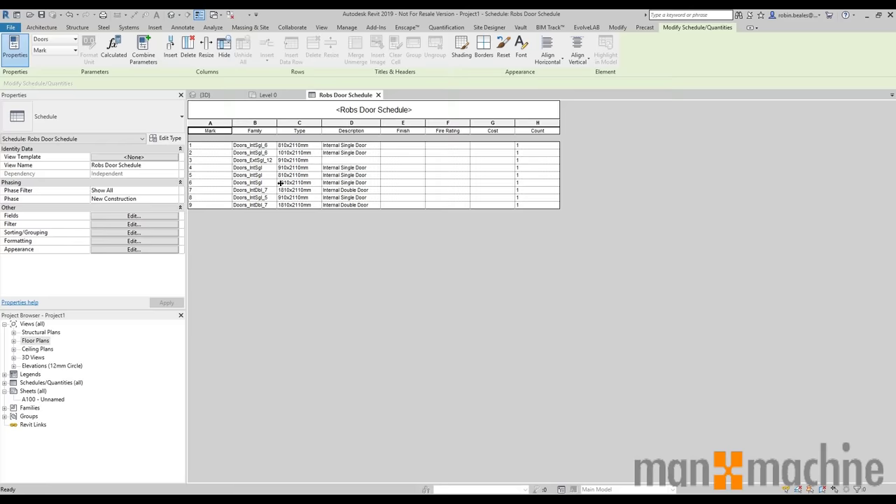
{"action": "left_click_drag", "start_coordinate": [232, 123], "coordinate": [220, 123]}
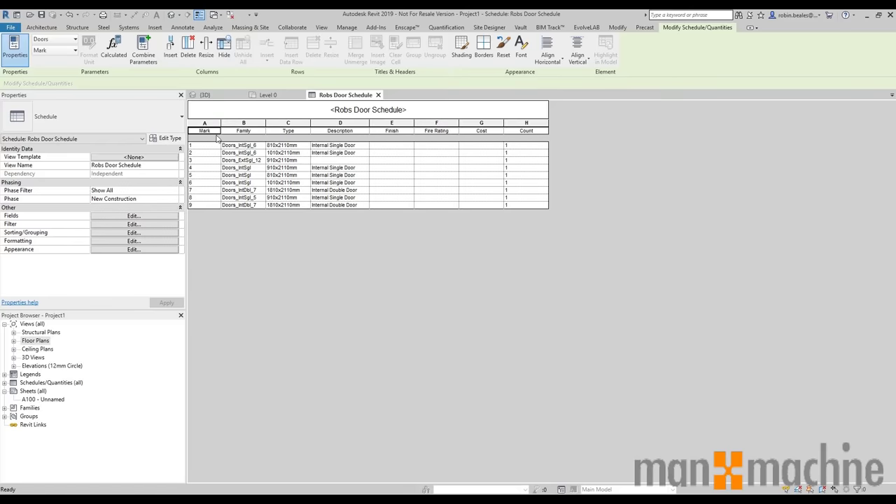
Close the 3D view and tile the Level 0 floor plan beside the door schedule.
{"action": "left_click", "coordinate": [239, 94]}
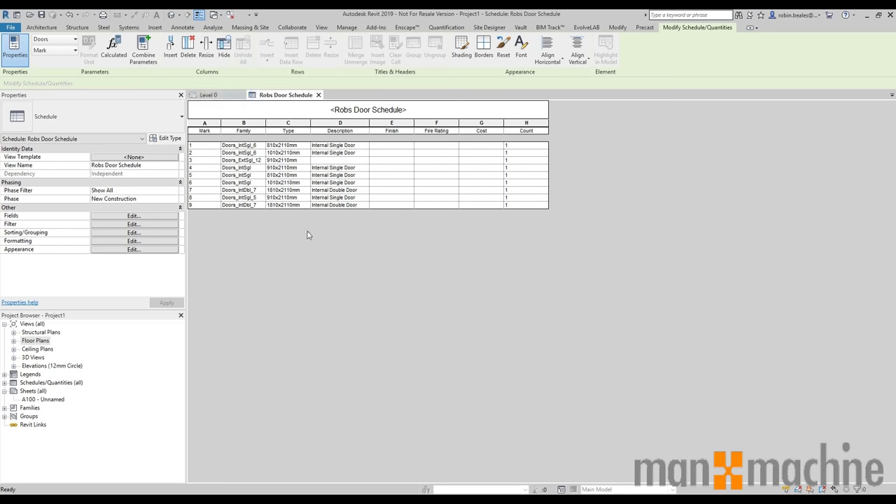
{"action": "left_click", "coordinate": [213, 94]}
{"action": "key", "text": "w"}
{"action": "key", "text": "t"}
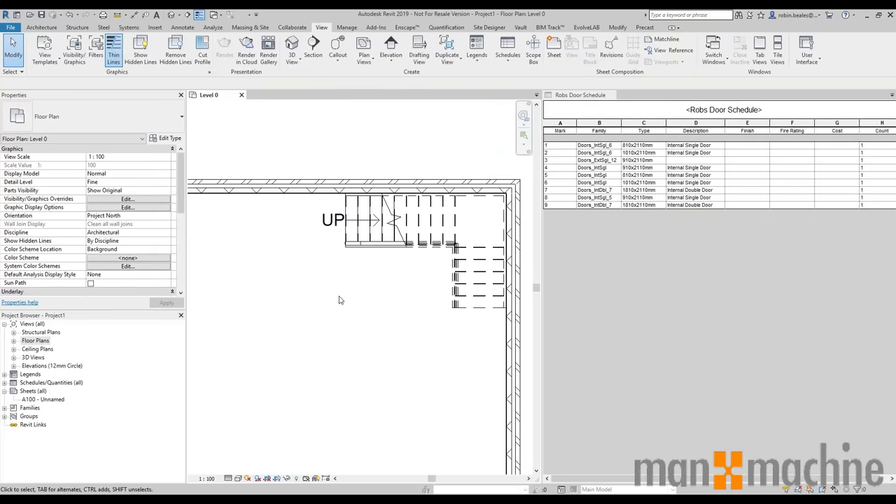
Select the entrance door in the Level 0 plan and locate it through its Mark 3 row in the schedule.
{"action": "scroll", "coordinate": [444, 247], "scroll_direction": "down", "scroll_amount": 5}
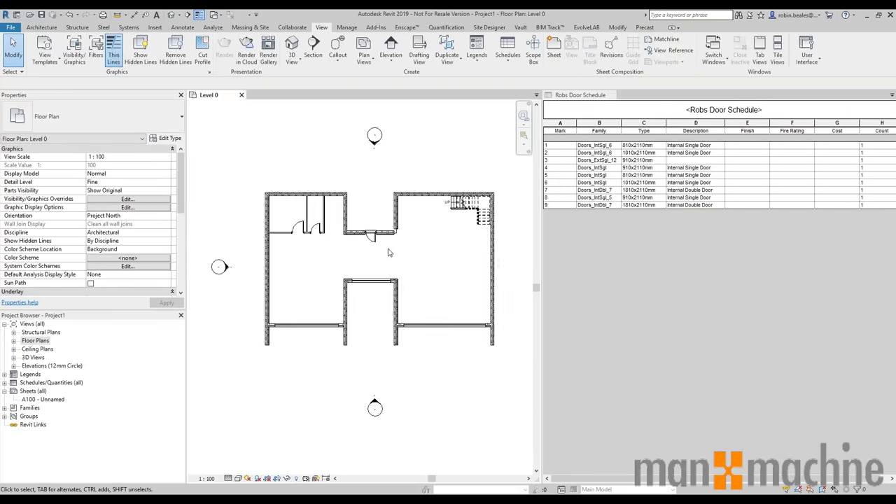
{"action": "scroll", "coordinate": [390, 251], "scroll_direction": "up", "scroll_amount": 3}
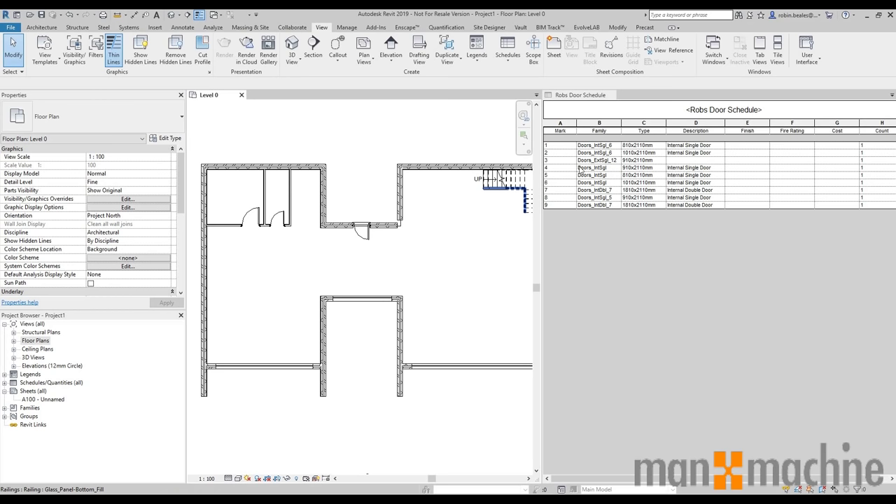
{"action": "left_click", "coordinate": [364, 238]}
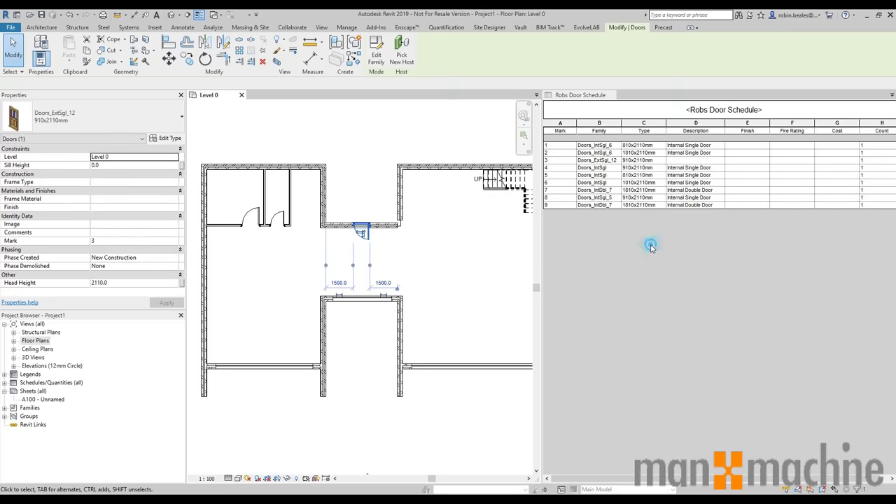
{"action": "left_click", "coordinate": [567, 175]}
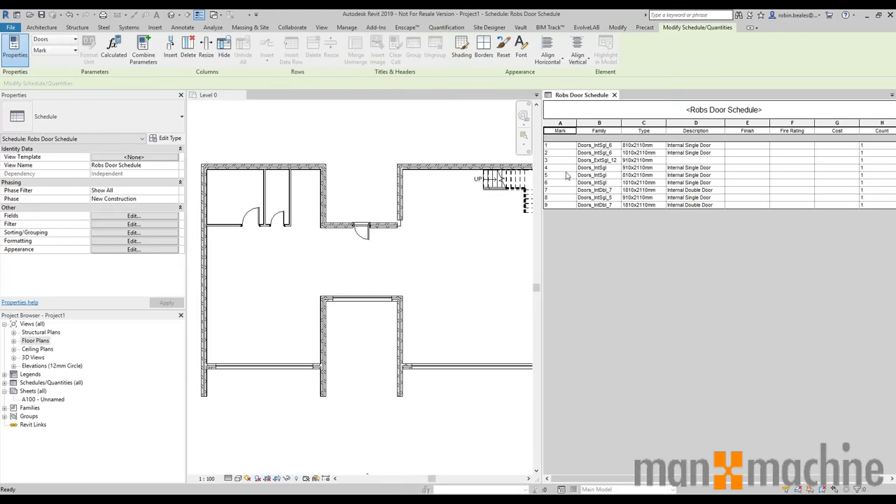
{"action": "left_click", "coordinate": [563, 161]}
{"action": "left_click", "coordinate": [560, 175]}
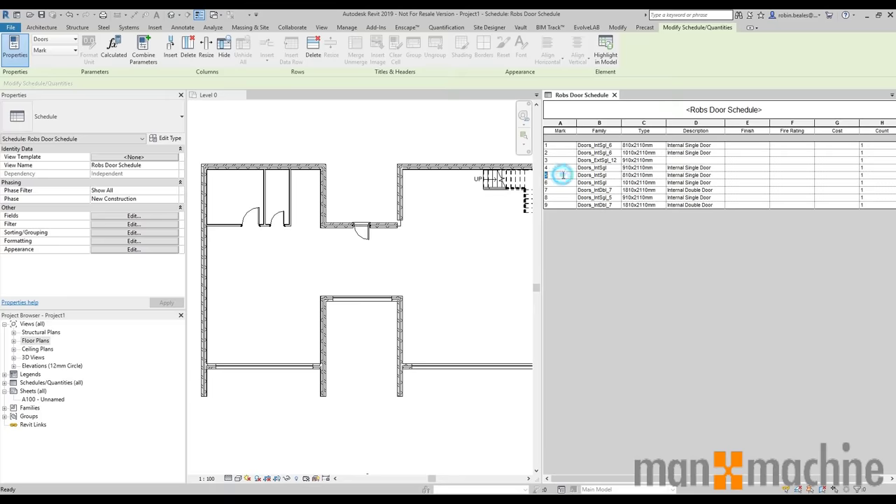
{"action": "left_click", "coordinate": [564, 162]}
{"action": "left_click", "coordinate": [539, 150]}
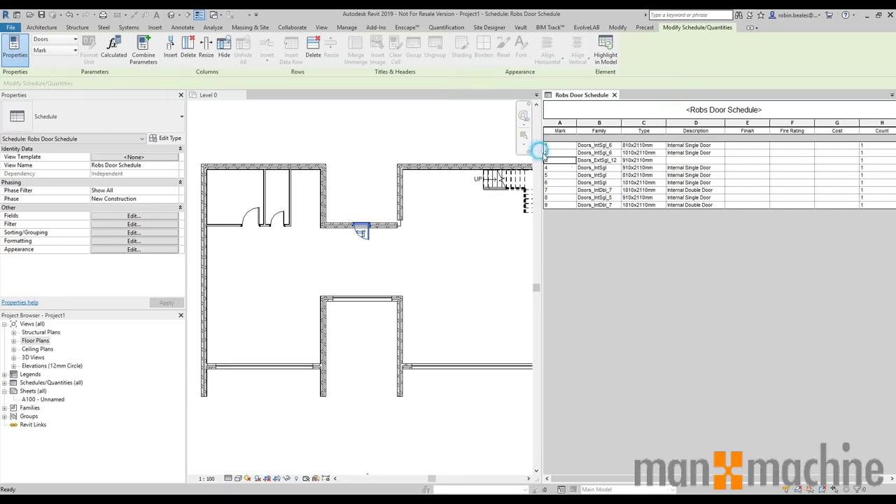
Select the door with Mark 8 in the schedule and look for its position in the Level 0 plan.
{"action": "left_click", "coordinate": [562, 197]}
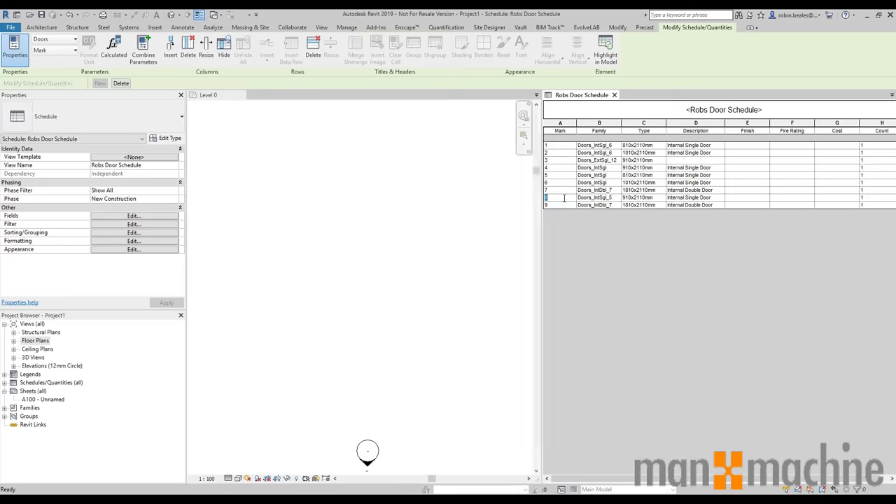
{"action": "left_click", "coordinate": [427, 364]}
{"action": "middle_click_drag", "start_coordinate": [430, 432], "coordinate": [402, 198]}
{"action": "scroll", "coordinate": [406, 363], "scroll_direction": "up", "scroll_amount": 2}
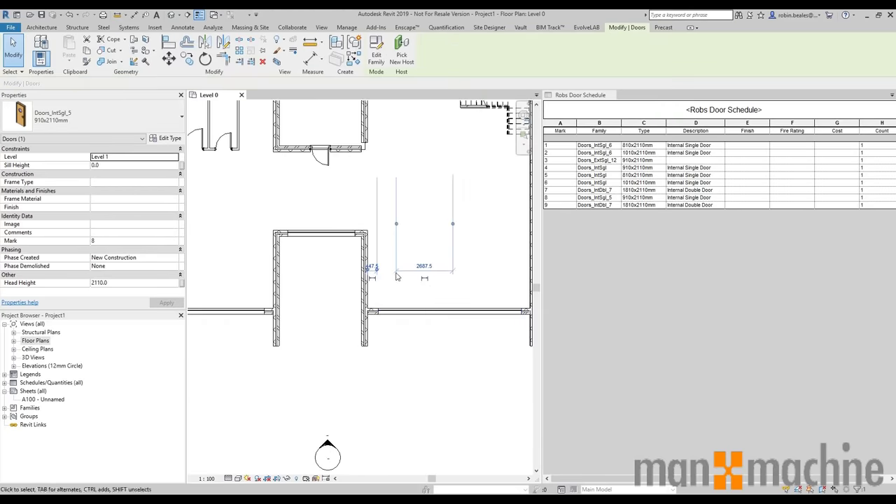
{"action": "middle_click_drag", "start_coordinate": [321, 187], "coordinate": [400, 276]}
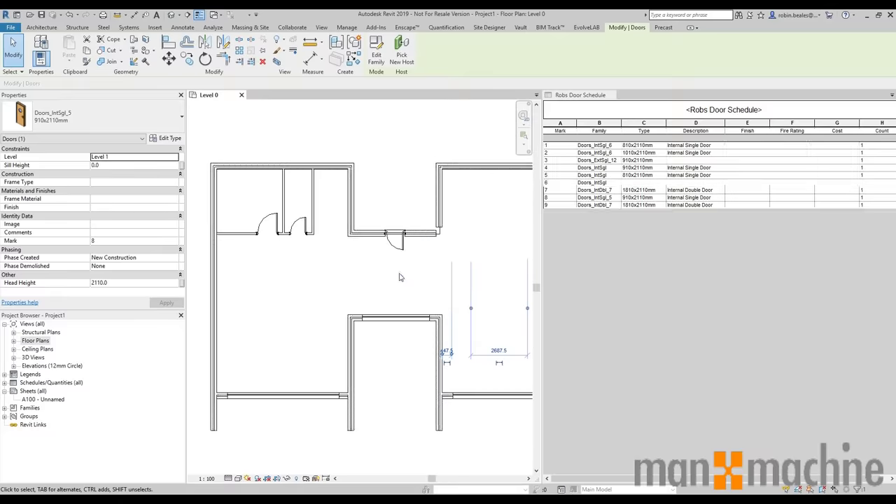
Highlight the doors with Marks 1, 2 and 3 in the plan from their schedule rows, then clear the selection.
{"action": "left_click", "coordinate": [596, 147]}
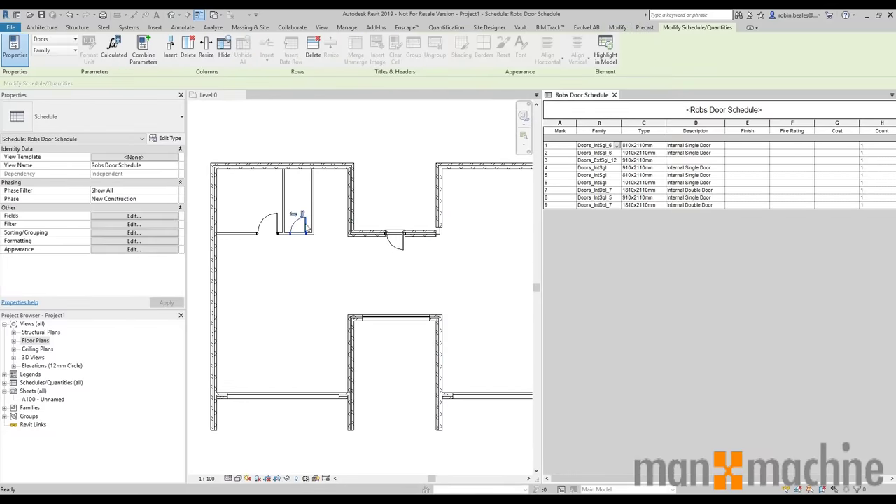
{"action": "left_click", "coordinate": [599, 152]}
{"action": "left_click", "coordinate": [611, 160]}
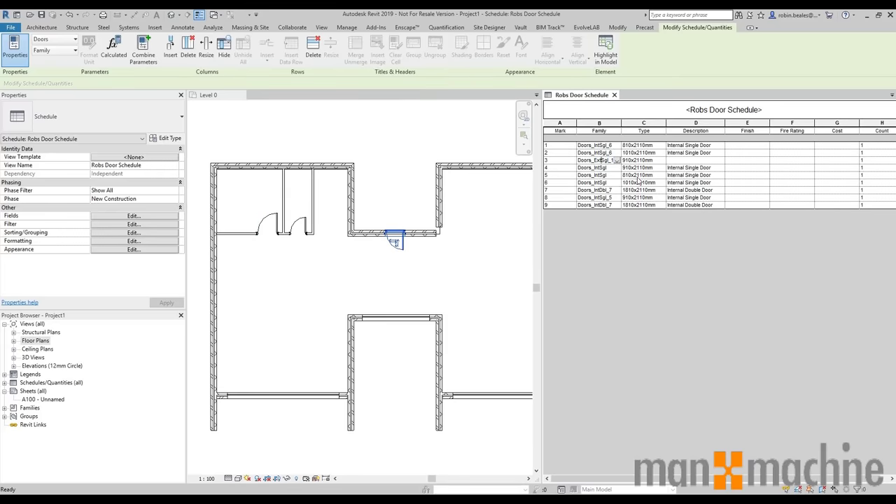
{"action": "left_click", "coordinate": [403, 179]}
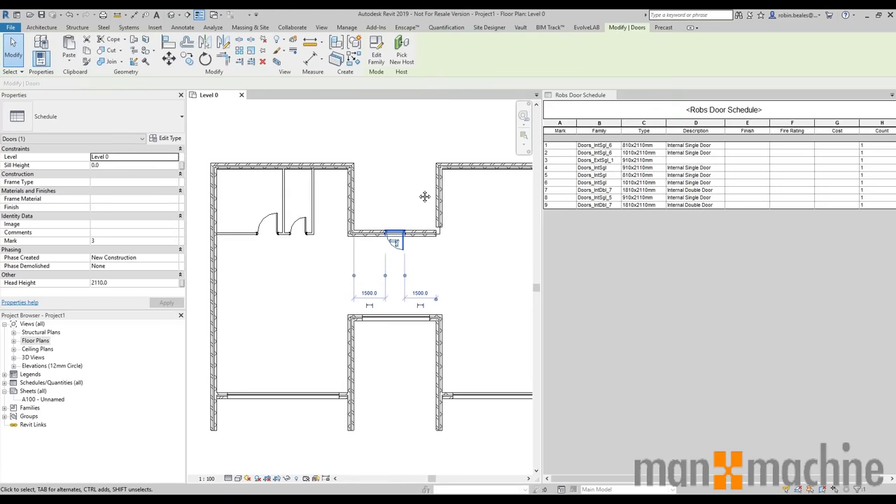
{"action": "middle_click_drag", "start_coordinate": [425, 196], "coordinate": [386, 192]}
{"action": "left_click", "coordinate": [378, 183]}
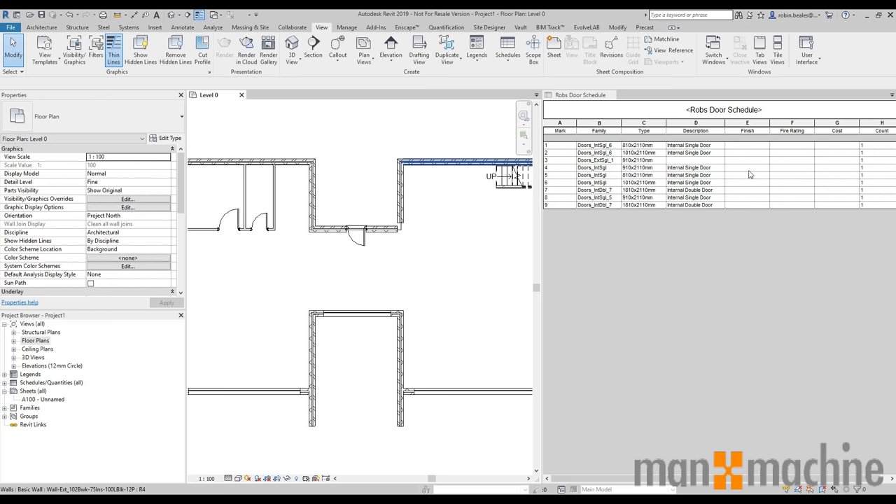
Close the Level 0 floor plan so that only the door schedule stays open.
{"action": "left_click", "coordinate": [242, 95]}
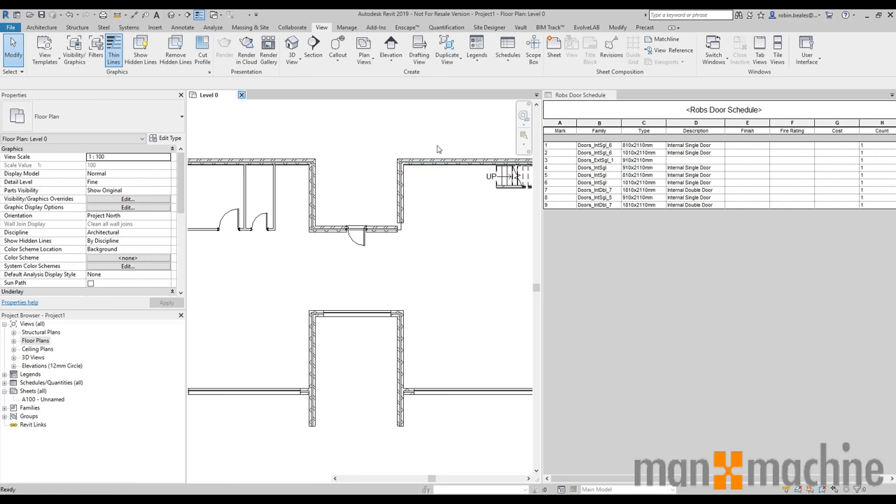
{"action": "left_click", "coordinate": [472, 171]}
{"action": "key", "text": "ctrl+F4"}
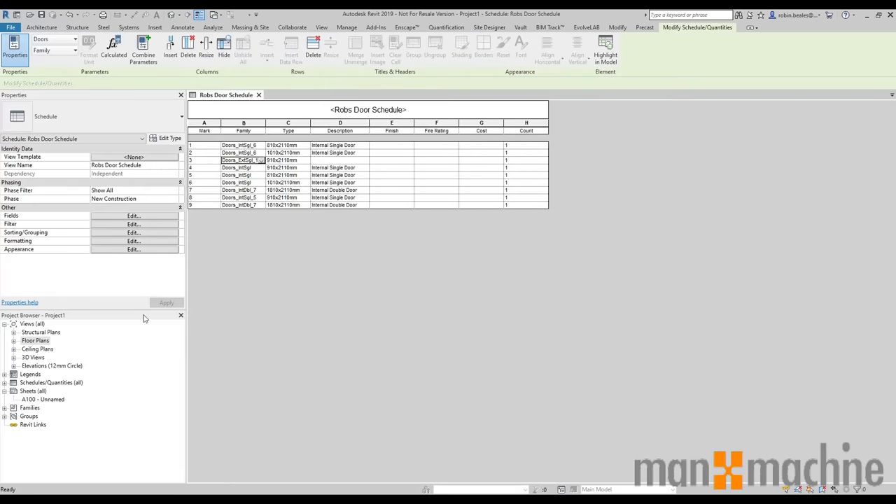
Sort the door schedule by Family, then by Type, and turn off itemizing every instance.
{"action": "left_click", "coordinate": [126, 224]}
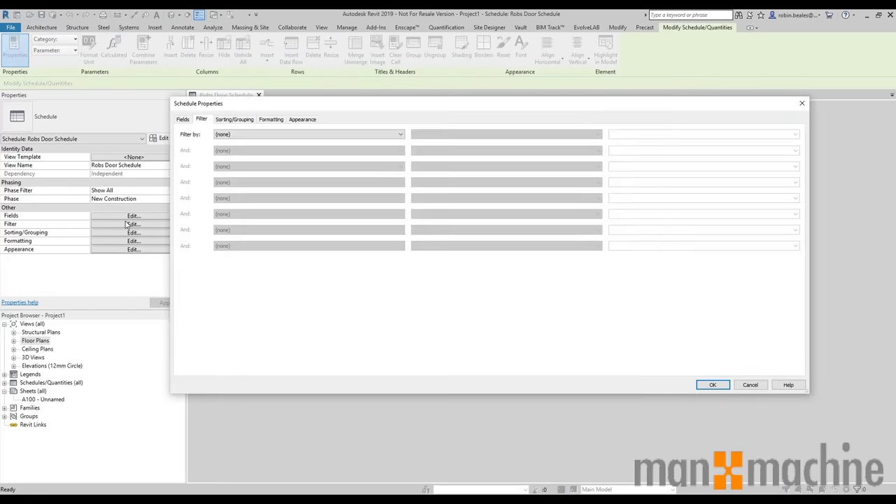
{"action": "left_click", "coordinate": [231, 120]}
{"action": "left_click", "coordinate": [241, 133]}
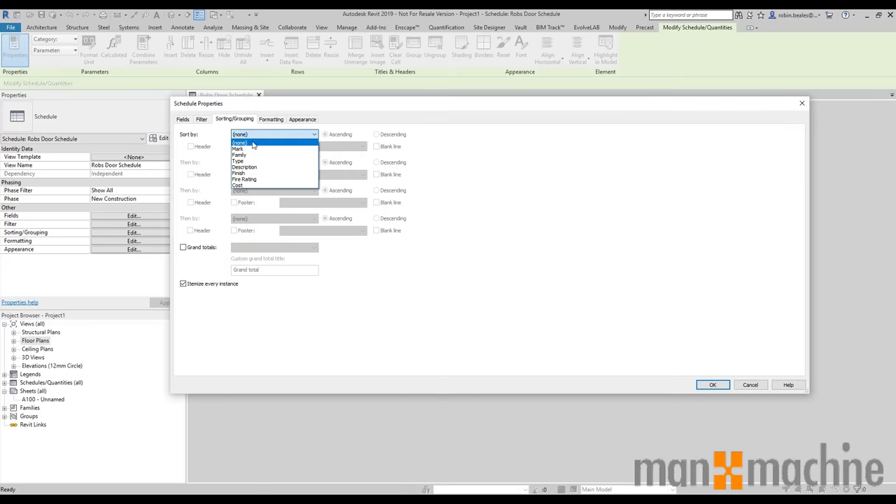
{"action": "left_click", "coordinate": [246, 155]}
{"action": "left_click", "coordinate": [249, 163]}
{"action": "left_click", "coordinate": [245, 189]}
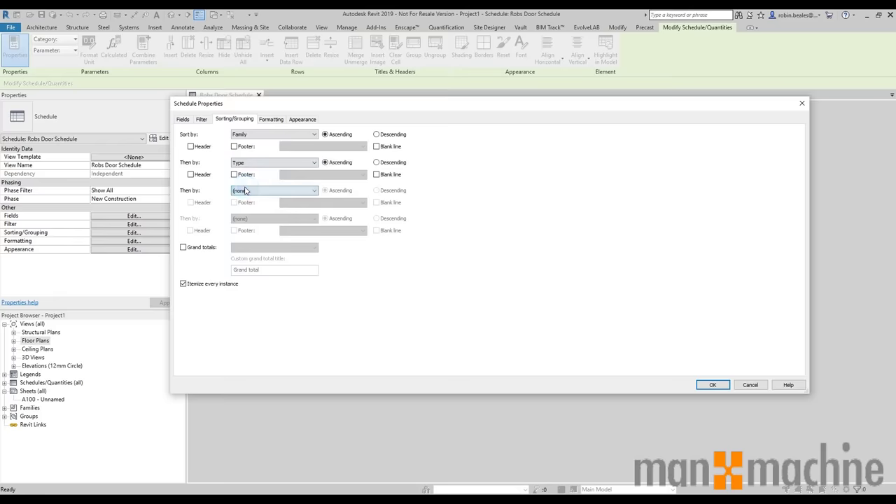
{"action": "left_click", "coordinate": [213, 284]}
{"action": "left_click", "coordinate": [711, 385]}
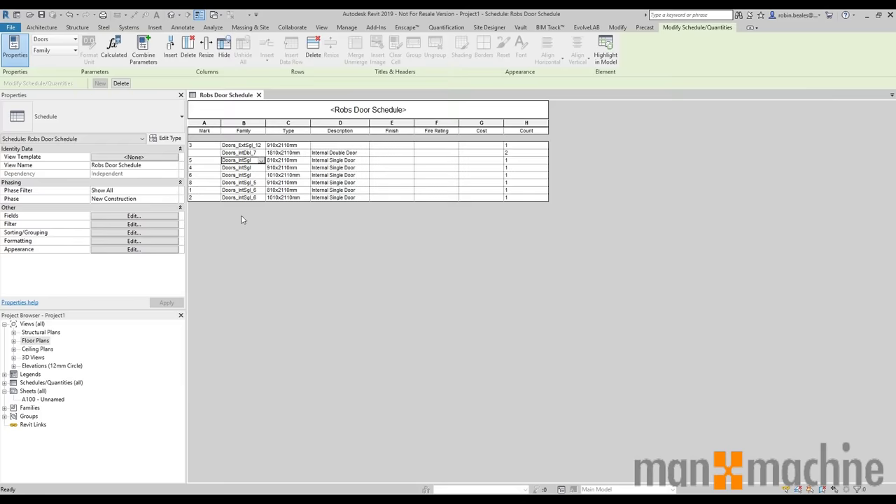
Remove the Mark field from the scheduled fields of the door schedule.
{"action": "left_click", "coordinate": [130, 216]}
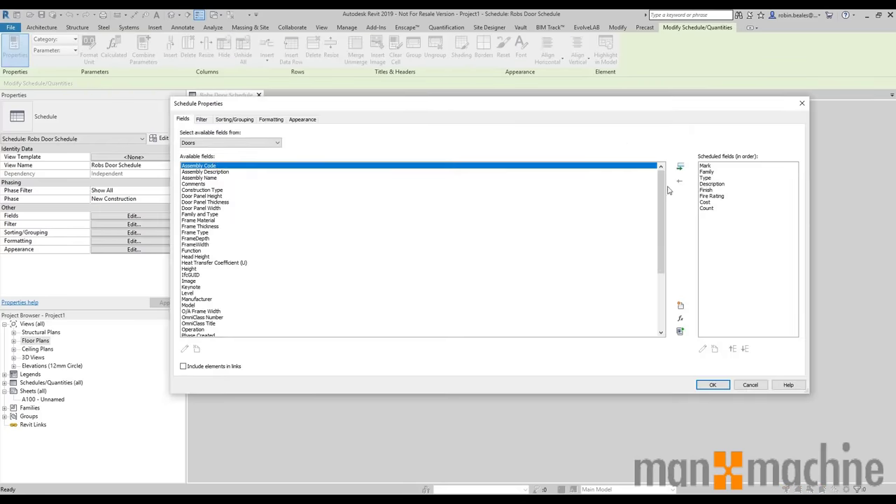
{"action": "left_click", "coordinate": [705, 166]}
{"action": "left_click", "coordinate": [680, 181]}
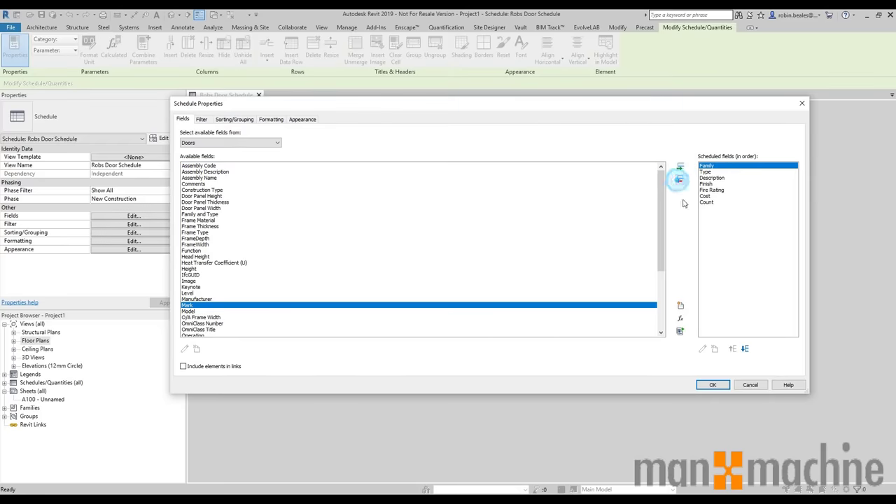
{"action": "left_click", "coordinate": [711, 384]}
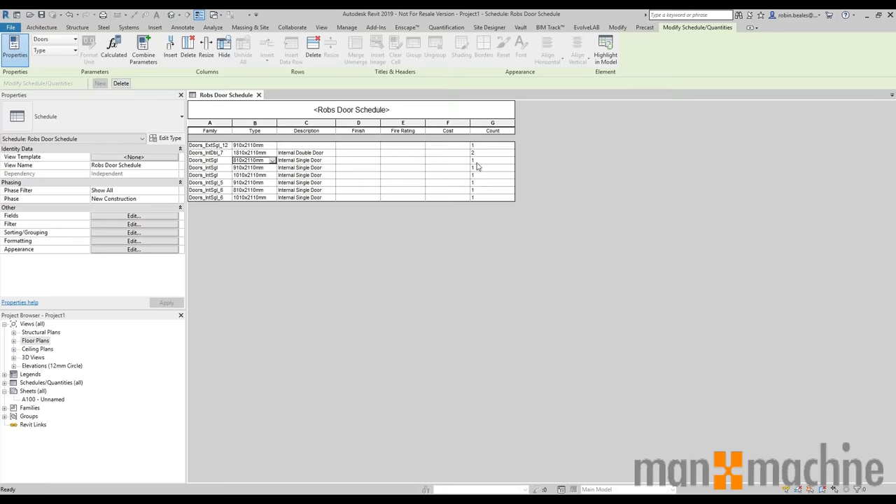
Try to copy the Internal Single Door description into the Doors_ExtSgl_12 row, applying the change to all elements of the type.
{"action": "left_click", "coordinate": [311, 145]}
{"action": "left_click", "coordinate": [316, 160]}
{"action": "key", "text": "ctrl+c"}
{"action": "left_click", "coordinate": [290, 145]}
{"action": "key", "text": "ctrl+v"}
{"action": "left_click", "coordinate": [283, 145]}
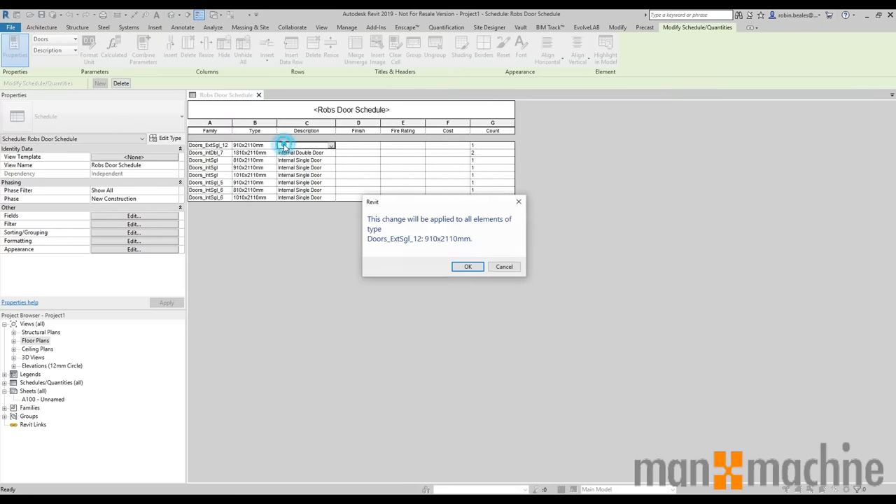
{"action": "left_click", "coordinate": [468, 267]}
Set the Doors_ExtSgl_12 description to External Single Door, adapting the existing internal wording, and apply it to the whole type.
{"action": "type", "text": "Internal"}
{"action": "type", "text": "nal"}
{"action": "left_click", "coordinate": [297, 146]}
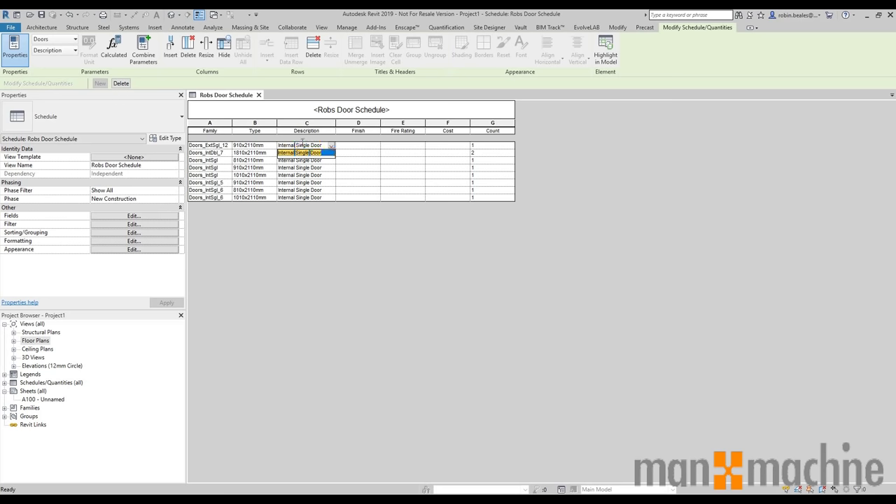
{"action": "key", "text": "BackSpace"}
{"action": "key", "text": "BackSpace"}
{"action": "key", "text": "BackSpace"}
{"action": "key", "text": "BackSpace"}
{"action": "key", "text": "BackSpace"}
{"action": "key", "text": "BackSpace"}
{"action": "key", "text": "BackSpace"}
{"action": "key", "text": "BackSpace"}
{"action": "type", "text": "External"}
{"action": "key", "text": "Return"}
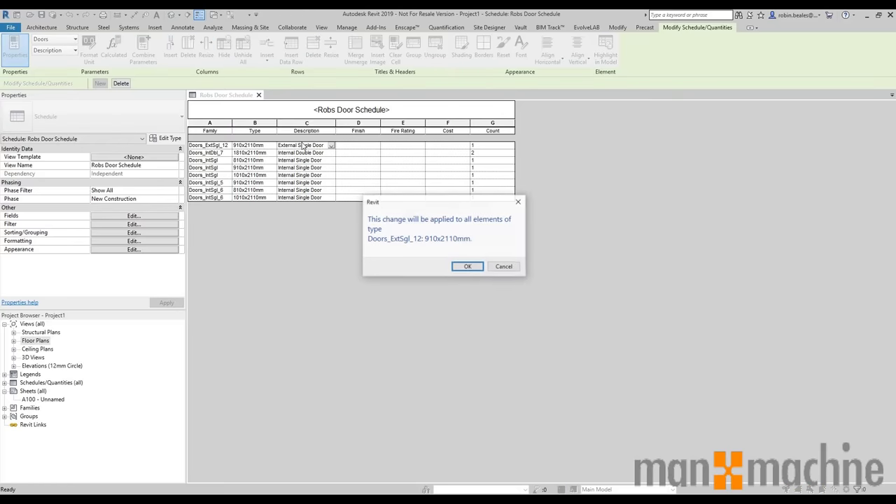
{"action": "left_click", "coordinate": [468, 266]}
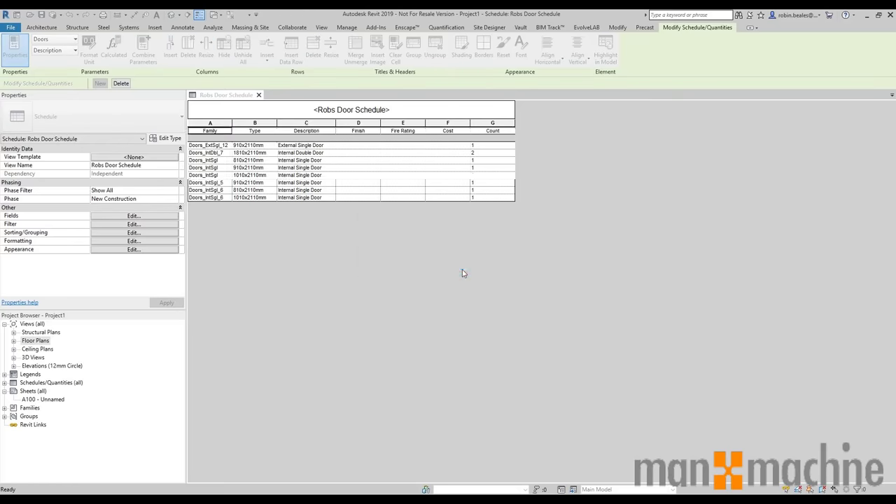
Set the finish of the external single door to Composite Material.
{"action": "left_click", "coordinate": [357, 145]}
{"action": "type", "text": "Compo"}
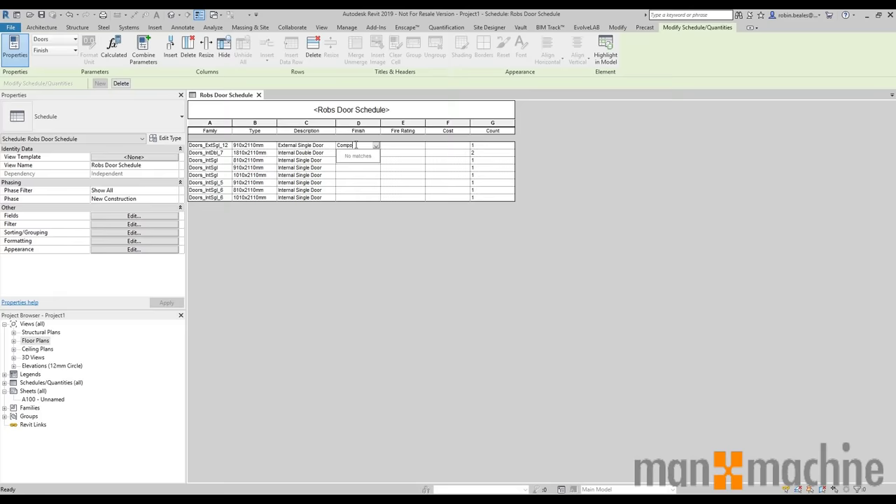
{"action": "type", "text": "site Material"}
{"action": "key", "text": "Return"}
Set the finish to Wood for the internal double door and copy it to all the internal single door rows.
{"action": "left_click", "coordinate": [356, 153]}
{"action": "type", "text": "Wood"}
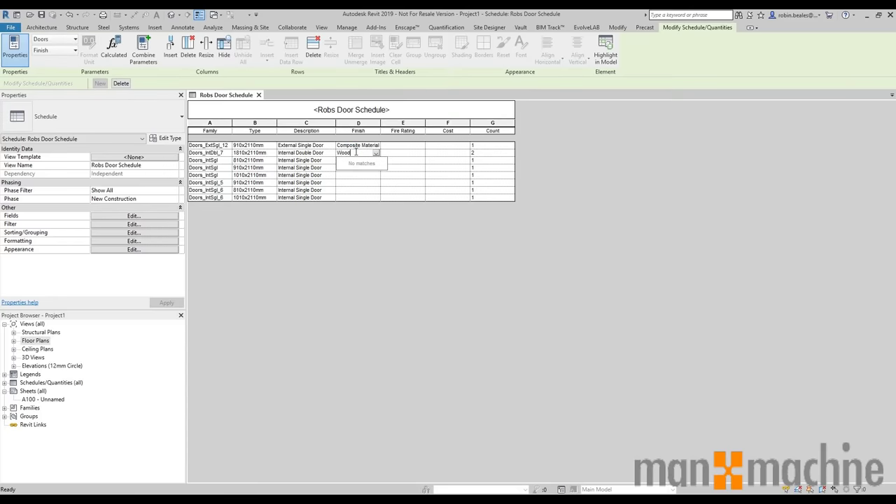
{"action": "double_click", "coordinate": [356, 152]}
{"action": "key", "text": "ctrl+c"}
{"action": "left_click", "coordinate": [356, 160]}
{"action": "key", "text": "ctrl+v"}
{"action": "left_click", "coordinate": [352, 168]}
{"action": "key", "text": "ctrl+v"}
{"action": "left_click", "coordinate": [355, 175]}
{"action": "key", "text": "ctrl+v"}
{"action": "left_click", "coordinate": [357, 182]}
{"action": "key", "text": "ctrl+v"}
{"action": "left_click", "coordinate": [355, 190]}
{"action": "key", "text": "ctrl+v"}
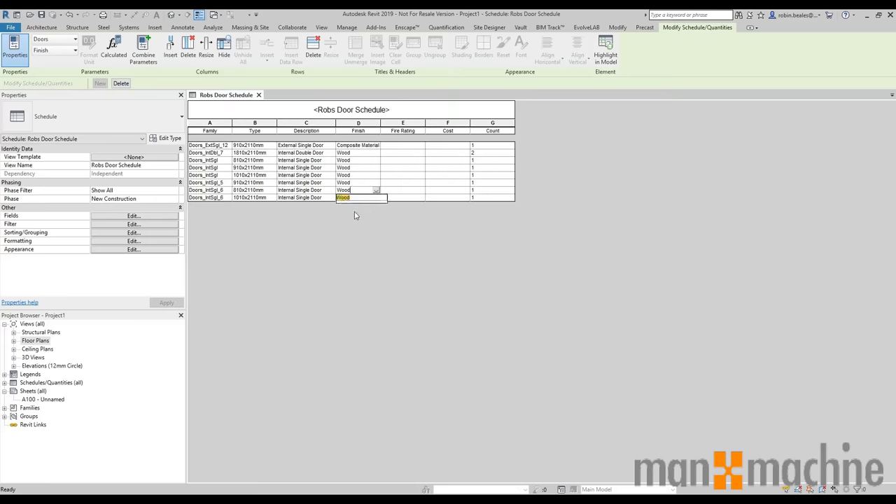
{"action": "left_click", "coordinate": [358, 197]}
{"action": "key", "text": "ctrl+v"}
{"action": "left_click", "coordinate": [372, 234]}
Set the fire rating to 120 for the external single door and the internal double door types.
{"action": "left_click", "coordinate": [403, 145]}
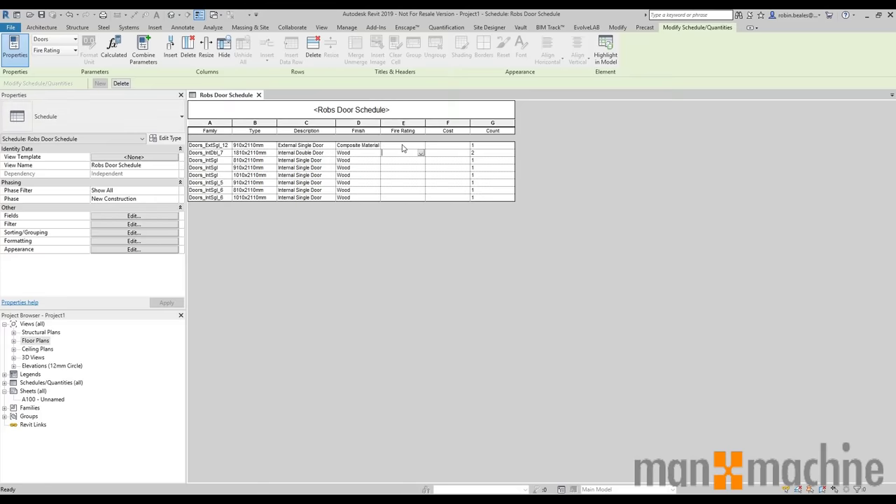
{"action": "type", "text": "123"}
{"action": "type", "text": "0"}
{"action": "key", "text": "Return"}
{"action": "key", "text": "Return"}
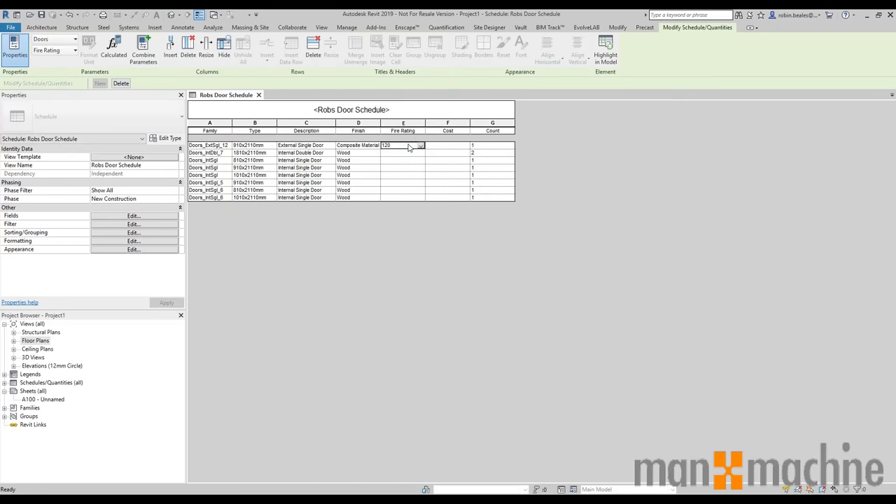
{"action": "left_click", "coordinate": [406, 152]}
{"action": "left_click", "coordinate": [400, 166]}
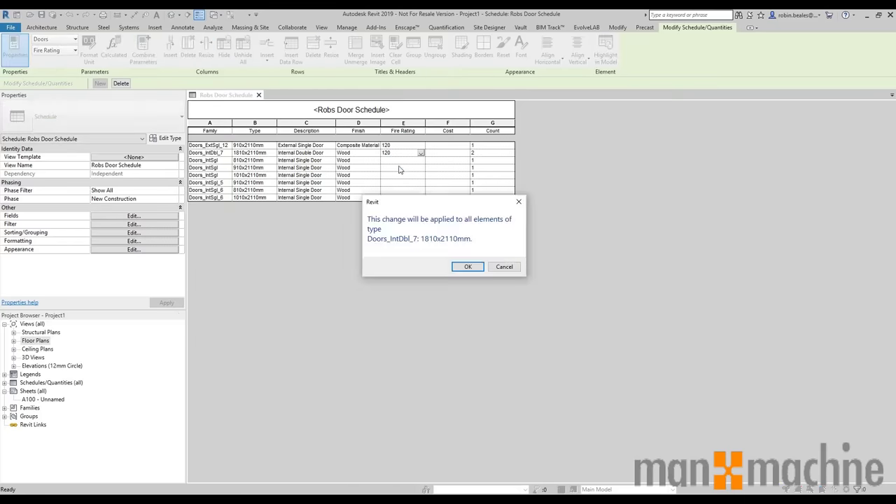
{"action": "key", "text": "Return"}
Set the fire rating of the Doors_IntSgl 810x2110mm type to 120.
{"action": "left_click", "coordinate": [409, 167]}
{"action": "type", "text": "120"}
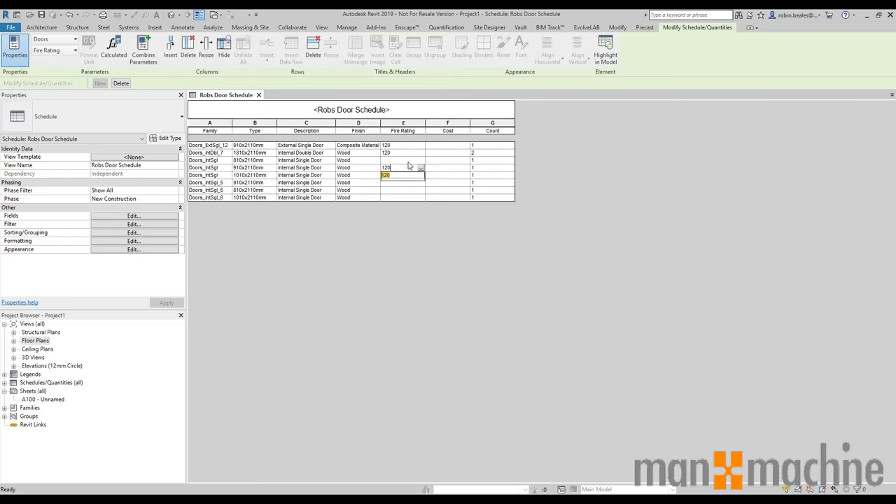
{"action": "left_click", "coordinate": [407, 162]}
{"action": "key", "text": "Return"}
{"action": "left_click", "coordinate": [408, 161]}
{"action": "type", "text": "12"}
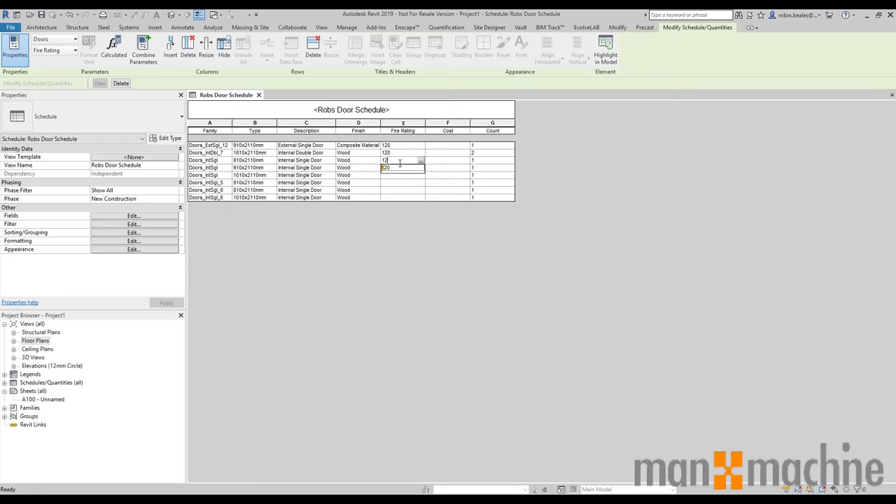
{"action": "type", "text": "0"}
{"action": "key", "text": "Return"}
{"action": "left_click", "coordinate": [465, 265]}
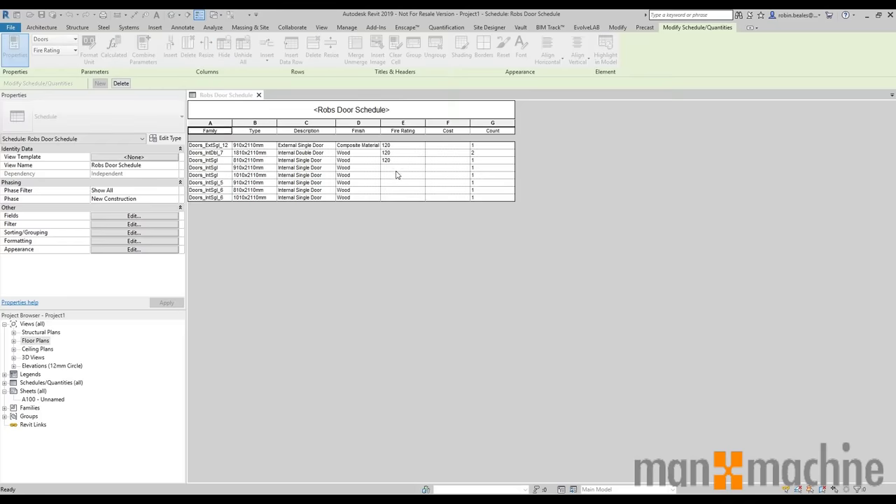
{"action": "left_click", "coordinate": [398, 167]}
Enter a cost of 500 for the external single door and 120 for the internal double door.
{"action": "left_click", "coordinate": [449, 146]}
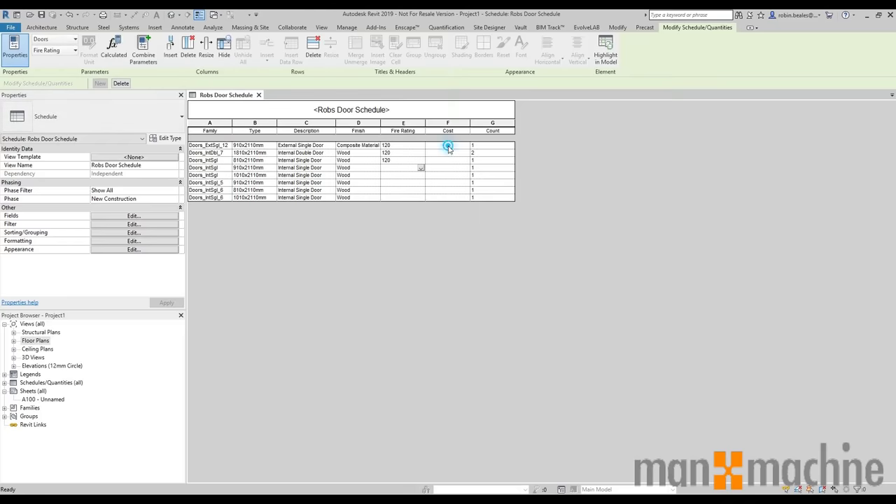
{"action": "type", "text": "500"}
{"action": "key", "text": "Return"}
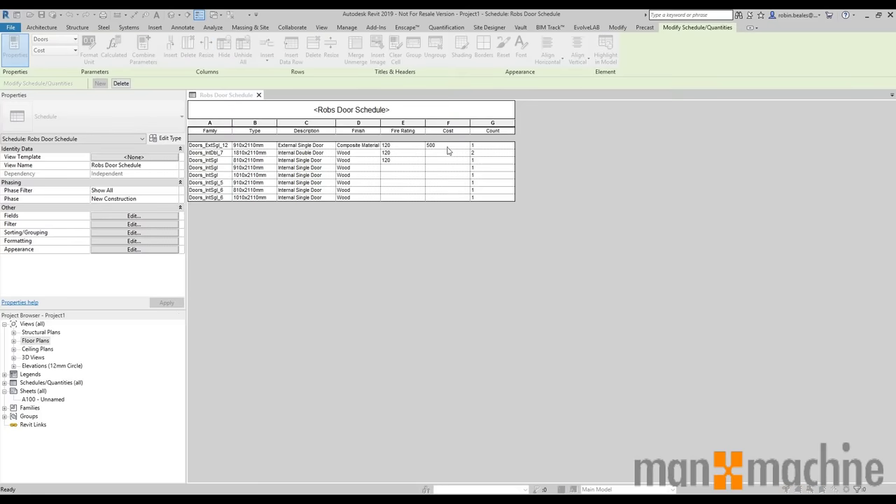
{"action": "key", "text": "Return"}
{"action": "left_click", "coordinate": [449, 154]}
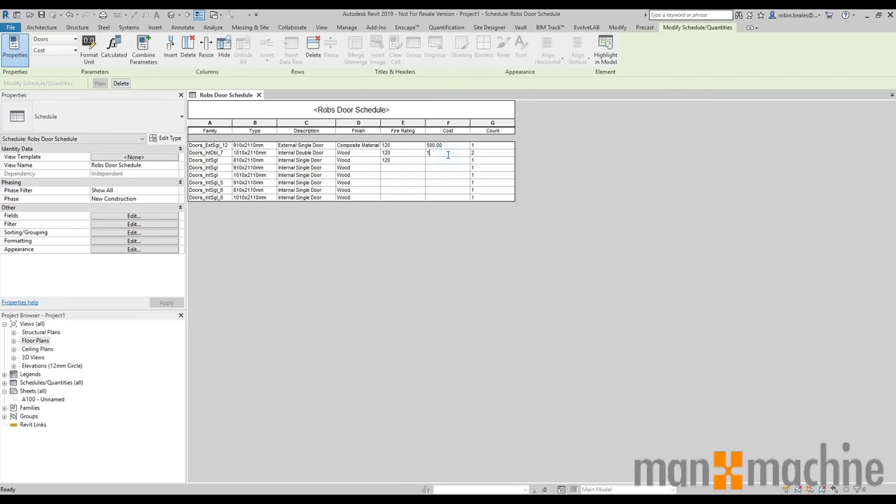
{"action": "type", "text": "120"}
{"action": "key", "text": "Return"}
{"action": "key", "text": "Return"}
{"action": "left_click", "coordinate": [547, 188]}
Open the Level 0 floor plan at the two small rooms' doors and tile it beside the door schedule.
{"action": "left_click", "coordinate": [14, 341]}
{"action": "left_click", "coordinate": [39, 349]}
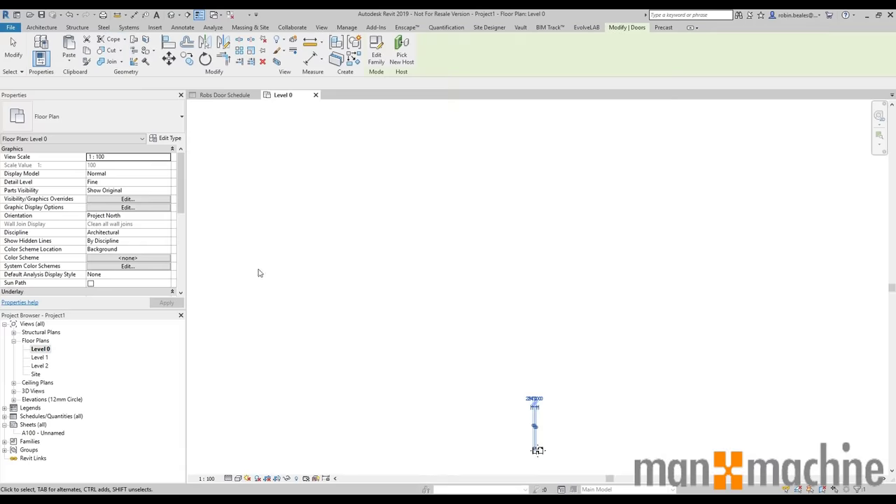
{"action": "scroll", "coordinate": [562, 418], "scroll_direction": "up", "scroll_amount": 3}
{"action": "scroll", "coordinate": [562, 418], "scroll_direction": "up", "scroll_amount": 5}
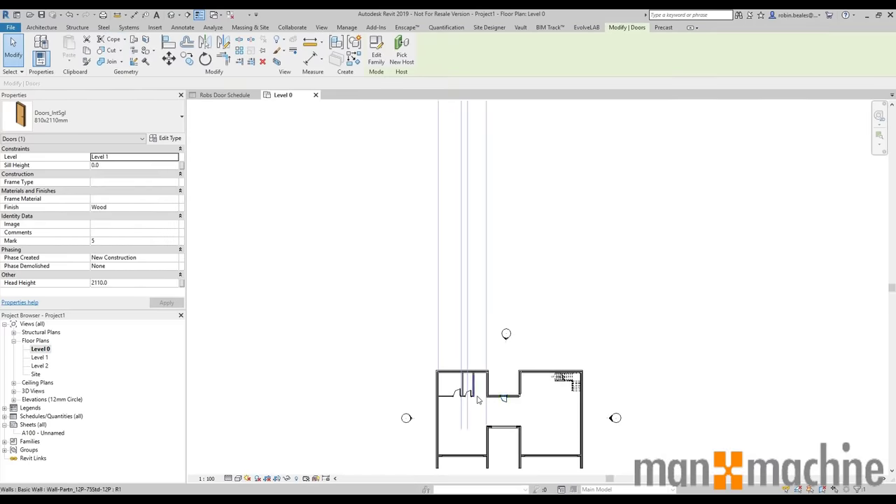
{"action": "left_click", "coordinate": [269, 356]}
{"action": "scroll", "coordinate": [432, 303], "scroll_direction": "up", "scroll_amount": 2}
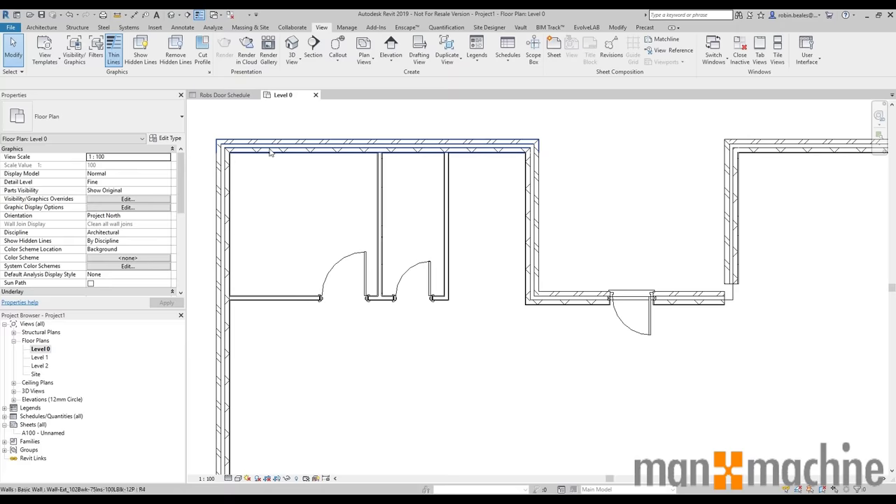
{"action": "key", "text": "w"}
{"action": "key", "text": "t"}
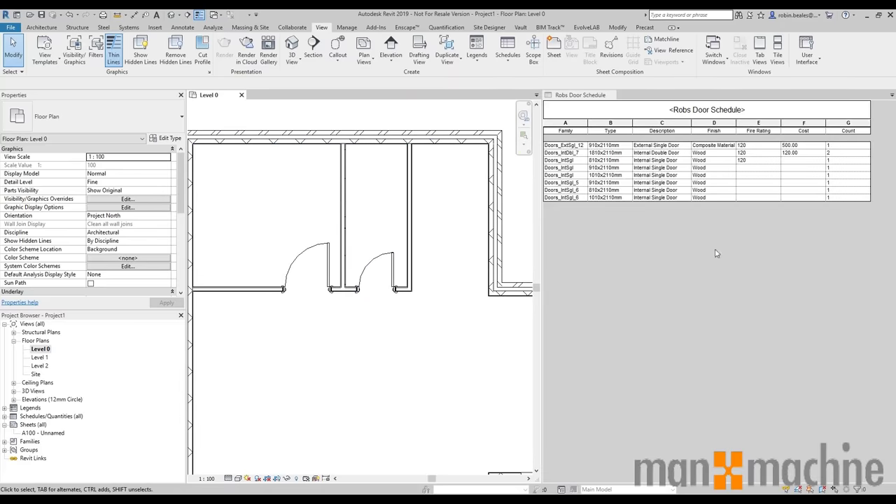
Change the door with Mark 2 to the Doors_IntSgl_6 810x2110mm type and check its row in the schedule.
{"action": "left_click", "coordinate": [328, 257]}
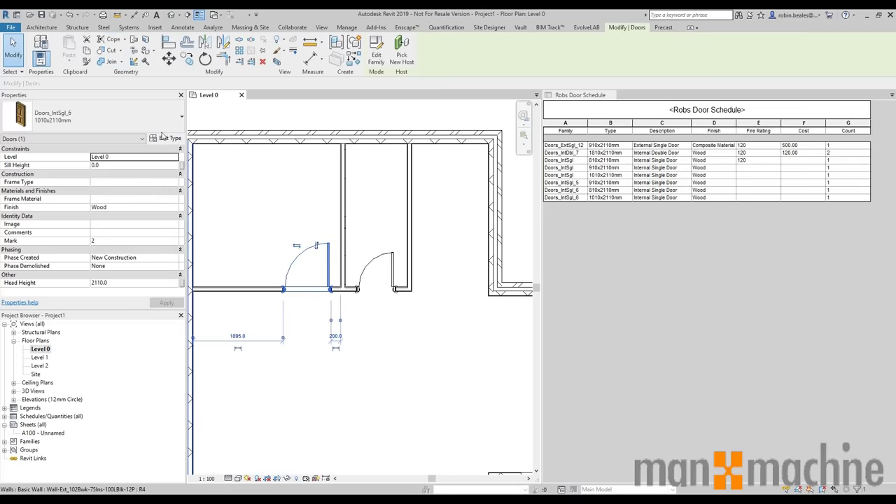
{"action": "left_click", "coordinate": [112, 118]}
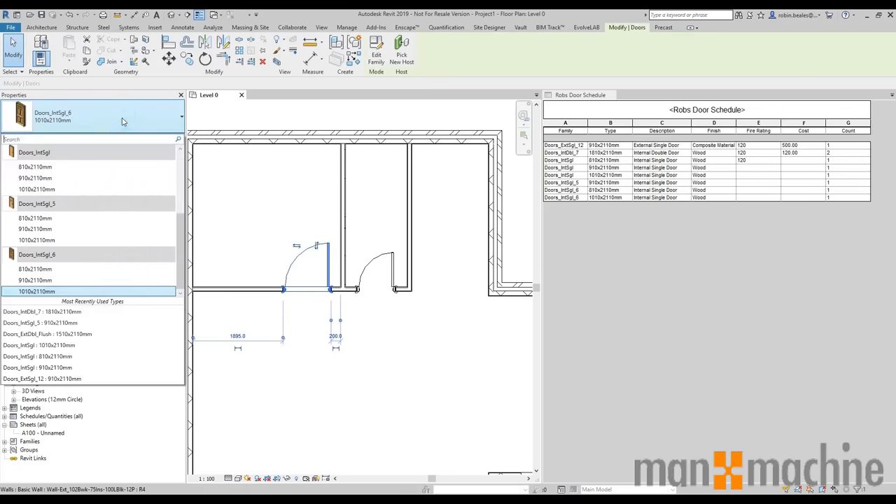
{"action": "left_click", "coordinate": [59, 274]}
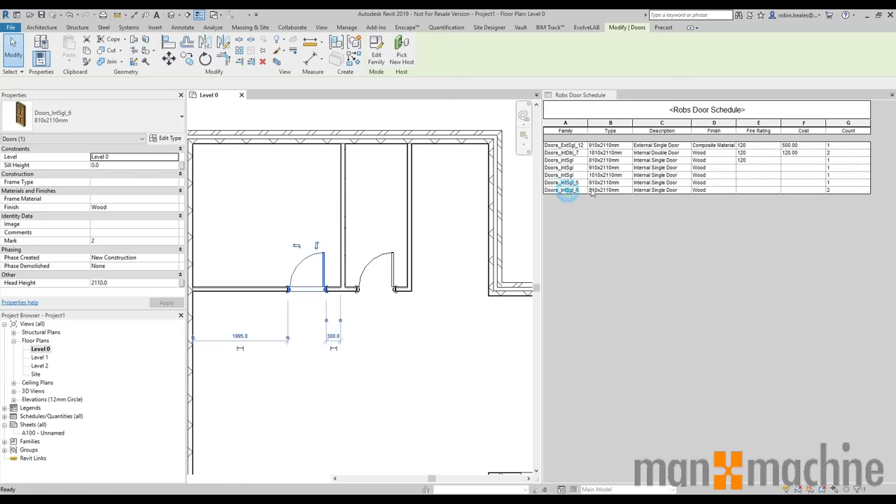
{"action": "left_click", "coordinate": [835, 194]}
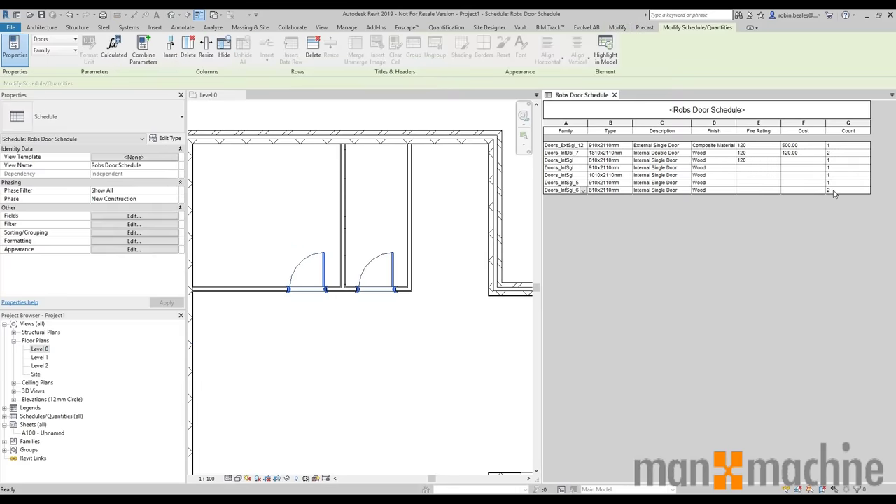
Create a similar Doors_IntSgl_6 810x2110mm door in the same partition wall, between the existing door and the external wall.
{"action": "right_click", "coordinate": [323, 261]}
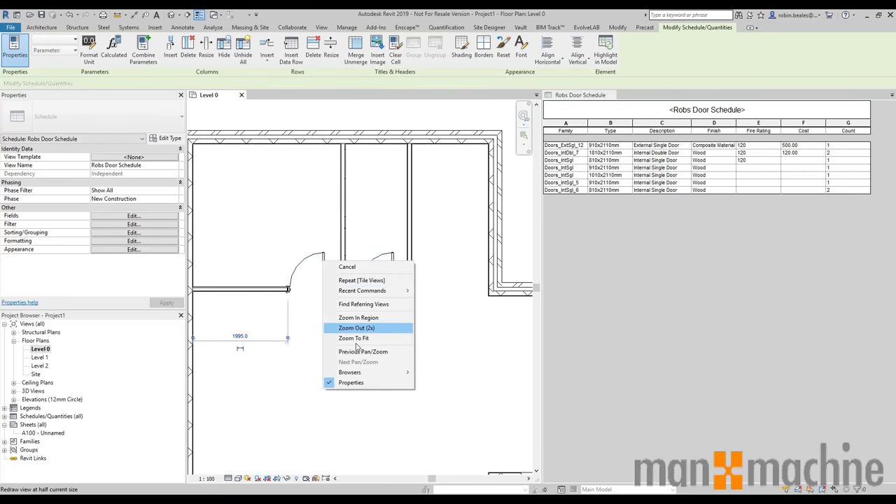
{"action": "left_click", "coordinate": [310, 402]}
{"action": "right_click", "coordinate": [323, 271]}
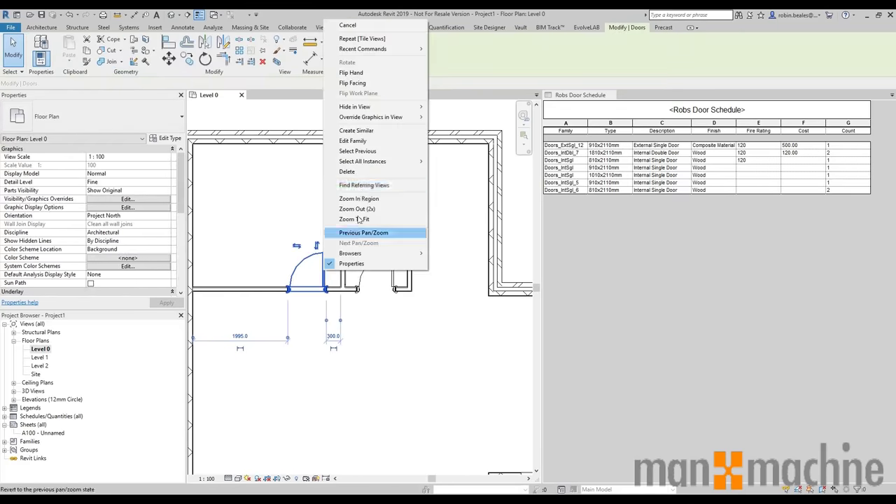
{"action": "left_click", "coordinate": [356, 130]}
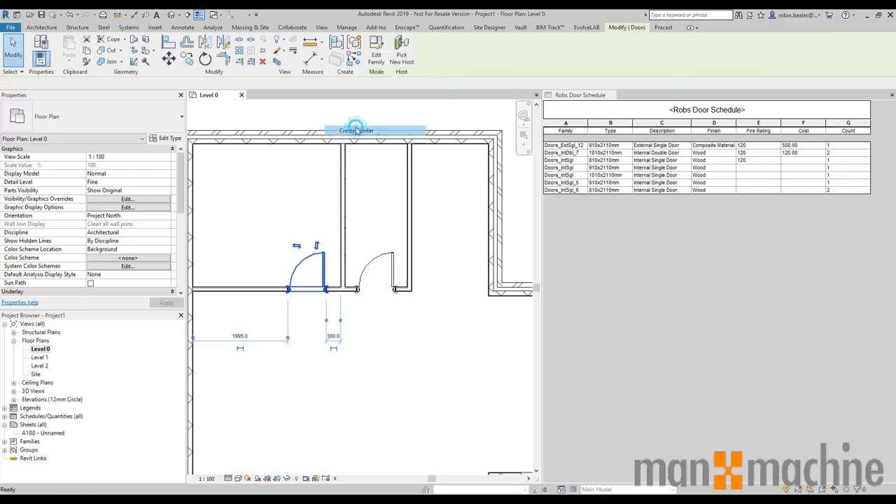
{"action": "left_click", "coordinate": [229, 286]}
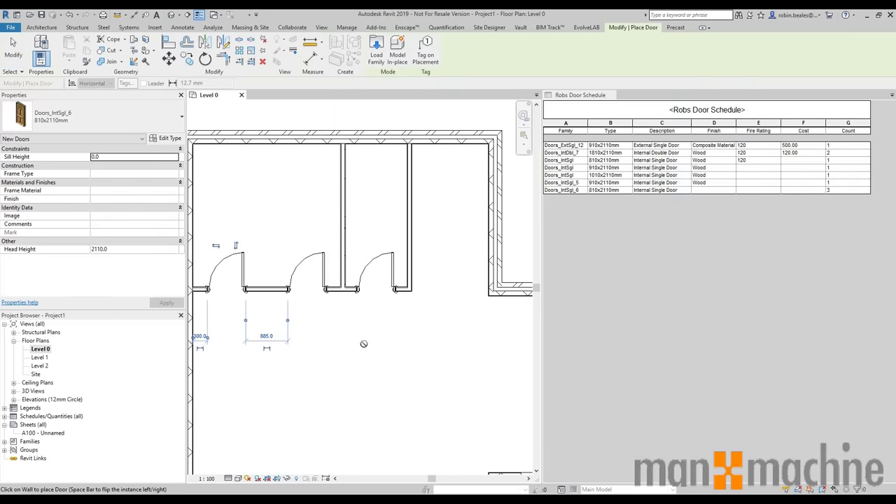
Delete the newly placed door nearest the external wall and check the door schedule.
{"action": "key", "text": "Escape"}
{"action": "key", "text": "Escape"}
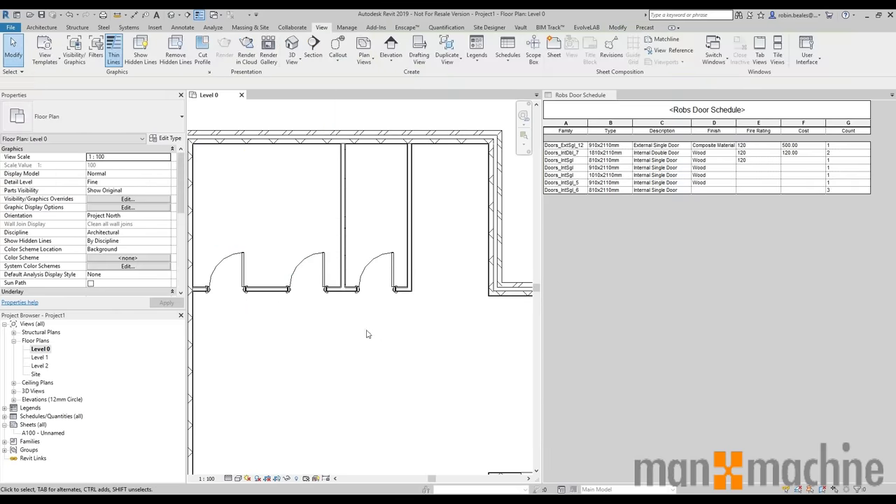
{"action": "left_click", "coordinate": [247, 286]}
{"action": "key", "text": "Delete"}
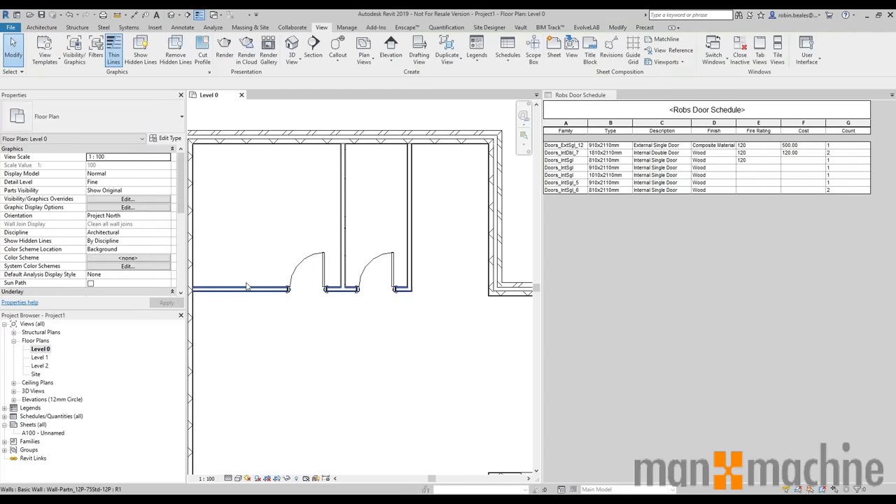
{"action": "left_click", "coordinate": [420, 350]}
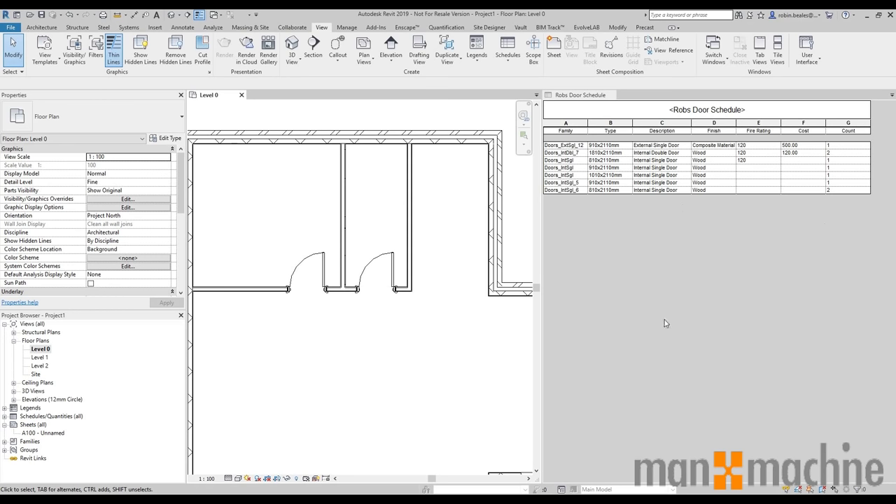
Create a new legend view named Robs Door Legend at 1:50 scale.
{"action": "left_click", "coordinate": [476, 56]}
{"action": "left_click", "coordinate": [482, 77]}
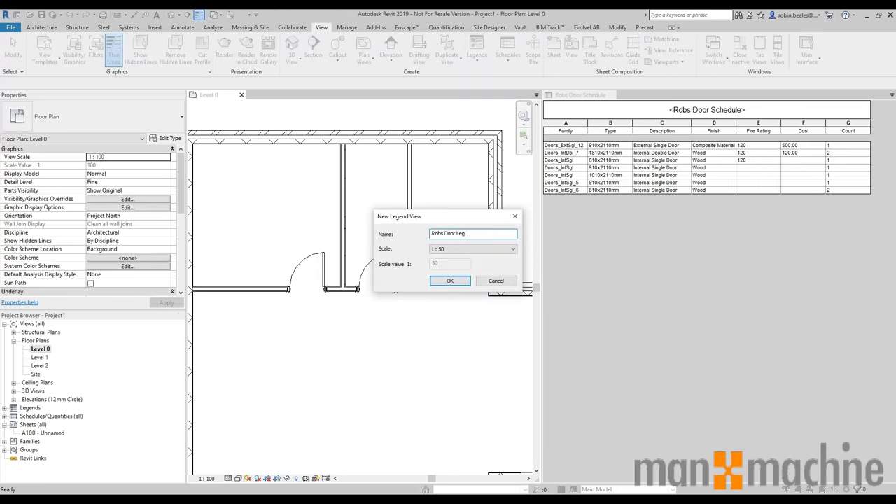
{"action": "type", "text": "Robs Door Legend"}
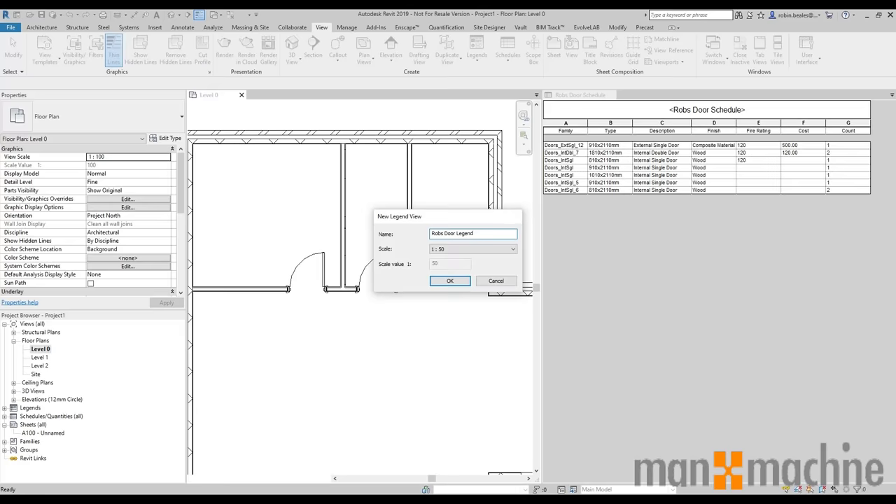
{"action": "key", "text": "Return"}
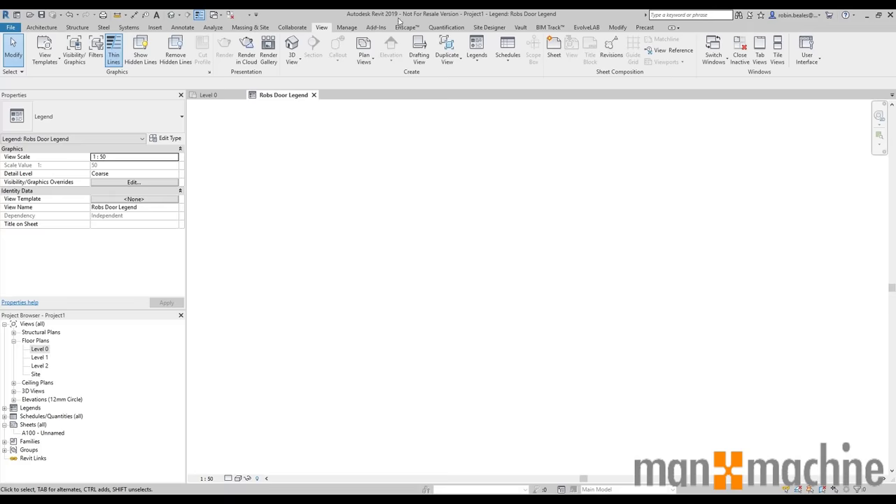
Place a floor plan legend component of the Doors_ExtDbl_Flush 1510x2110mm door with a host length of 3000 mm.
{"action": "left_click", "coordinate": [181, 28]}
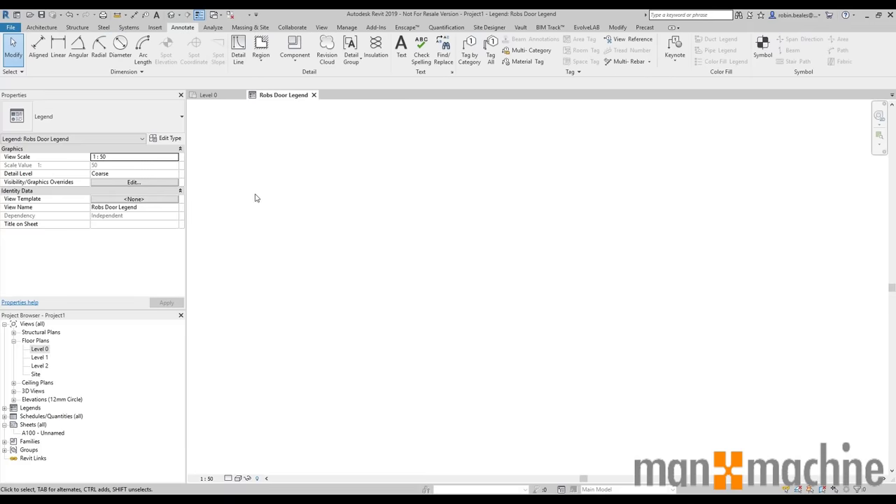
{"action": "left_click", "coordinate": [294, 59]}
{"action": "left_click", "coordinate": [319, 115]}
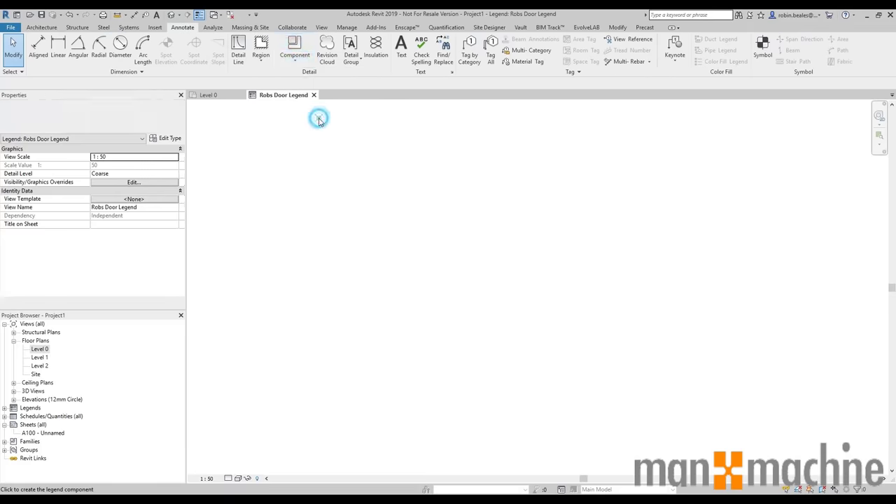
{"action": "left_click", "coordinate": [150, 83]}
{"action": "left_click_drag", "start_coordinate": [241, 111], "coordinate": [256, 99]}
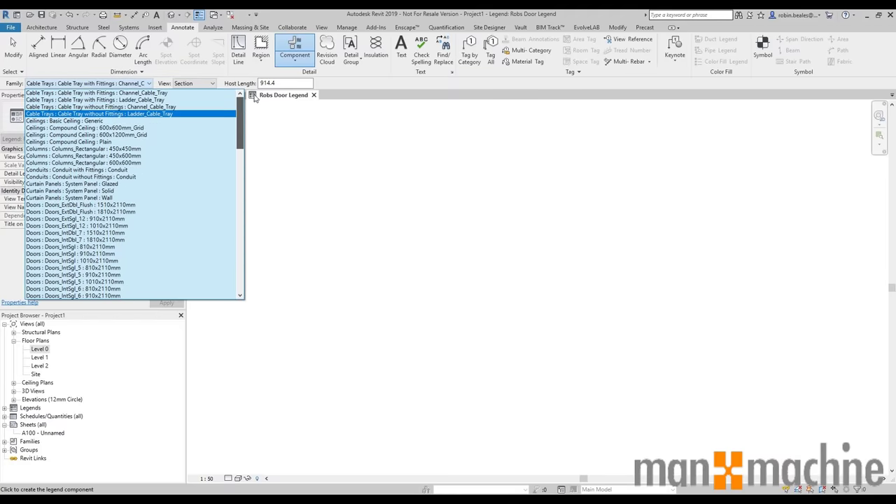
{"action": "left_click", "coordinate": [105, 206]}
{"action": "double_click", "coordinate": [290, 83]}
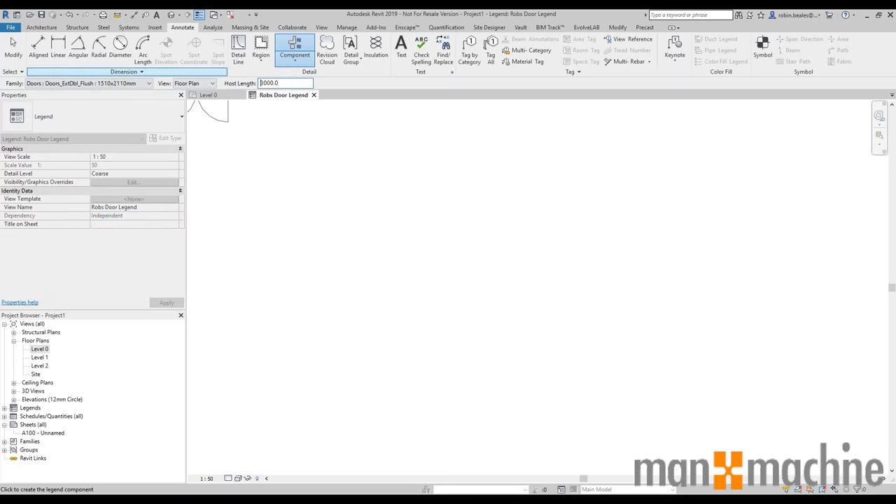
{"action": "left_click", "coordinate": [360, 223]}
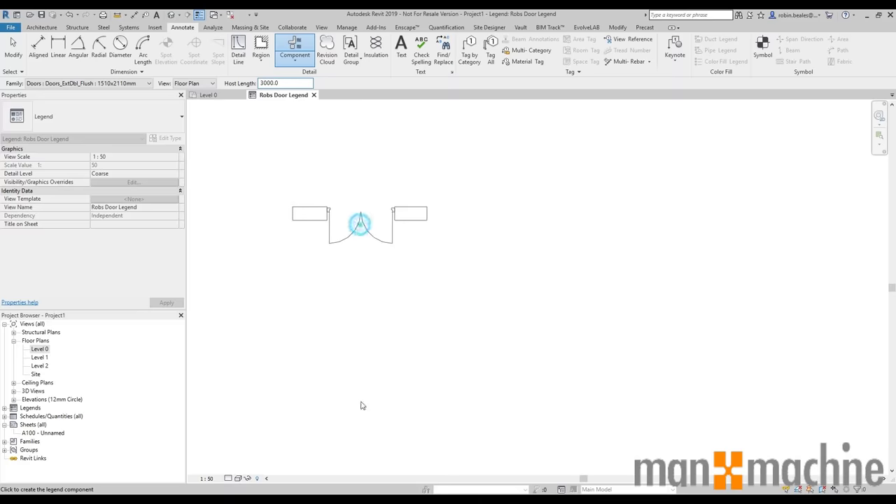
Add the same double door's front elevation to the legend below its plan symbol.
{"action": "left_click", "coordinate": [203, 84]}
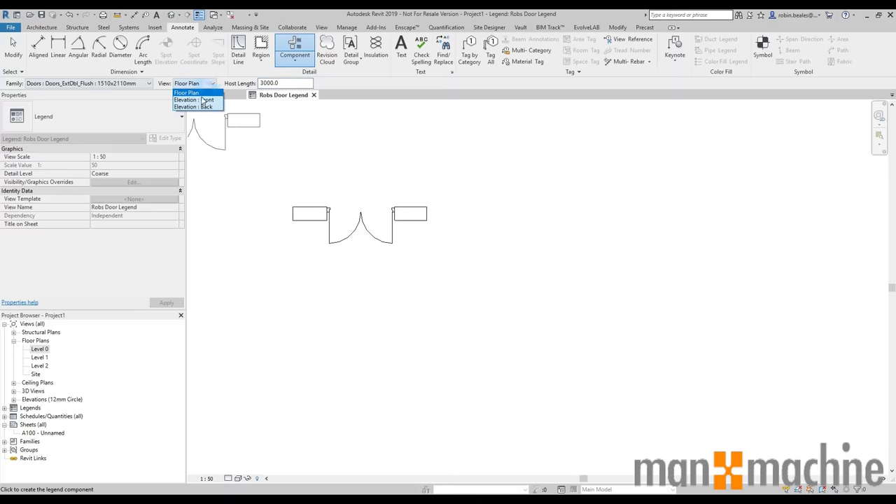
{"action": "left_click", "coordinate": [203, 100]}
{"action": "left_click", "coordinate": [355, 331]}
{"action": "left_click", "coordinate": [493, 203]}
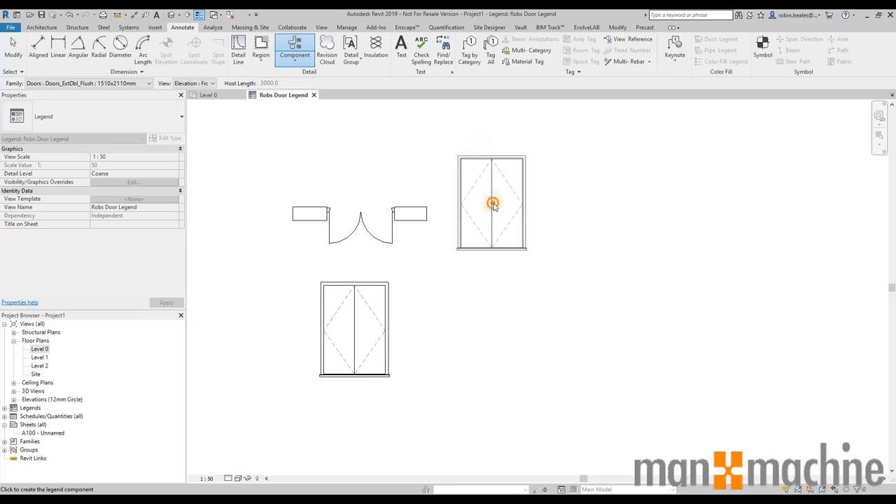
{"action": "key", "text": "Escape"}
{"action": "key", "text": "Escape"}
{"action": "key", "text": "a"}
{"action": "key", "text": "l"}
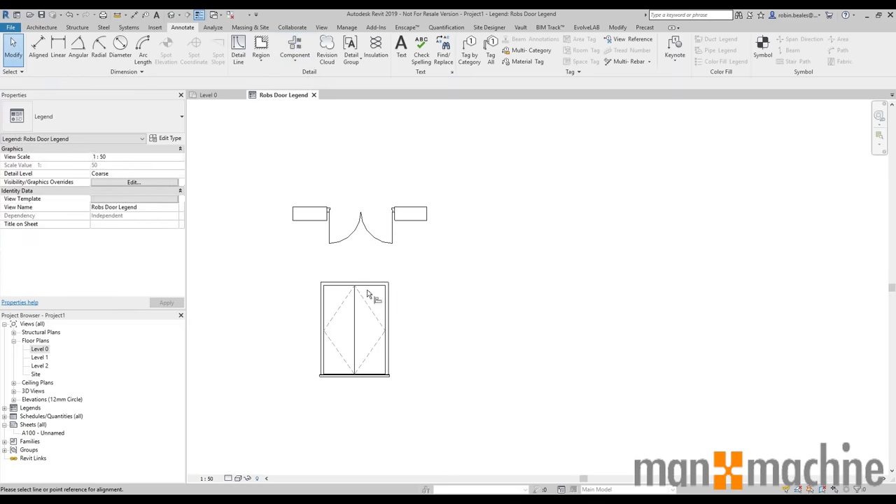
{"action": "key", "text": "Escape"}
Move the front elevation slightly so it sits centred beneath the door's plan symbol.
{"action": "mouse_move", "coordinate": [355, 302]}
{"action": "left_mouse_down"}
{"action": "mouse_move", "coordinate": [382, 302]}
{"action": "mouse_move", "coordinate": [357, 304]}
{"action": "left_mouse_up"}
{"action": "left_click", "coordinate": [430, 320]}
{"action": "middle_click_drag", "start_coordinate": [355, 315], "coordinate": [331, 285]}
{"action": "left_click", "coordinate": [334, 261]}
{"action": "left_click", "coordinate": [430, 269]}
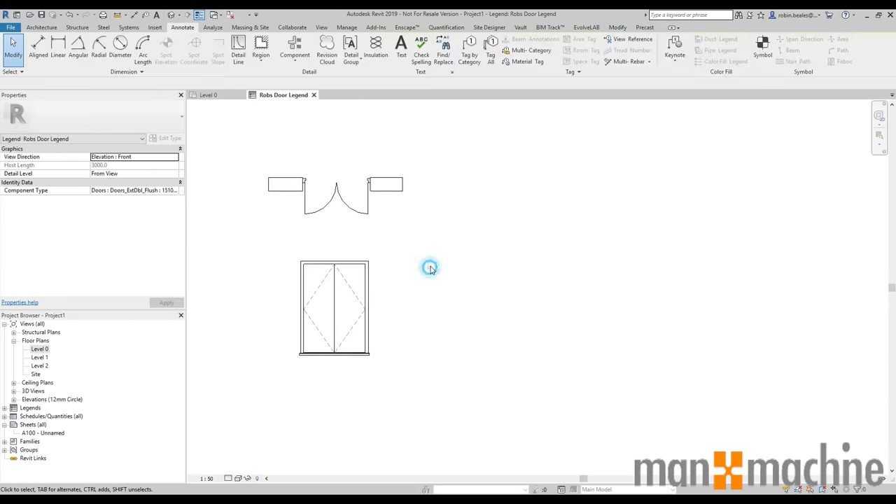
Set the legend view's detail level to Fine and its visual style to Shaded.
{"action": "left_click", "coordinate": [239, 478]}
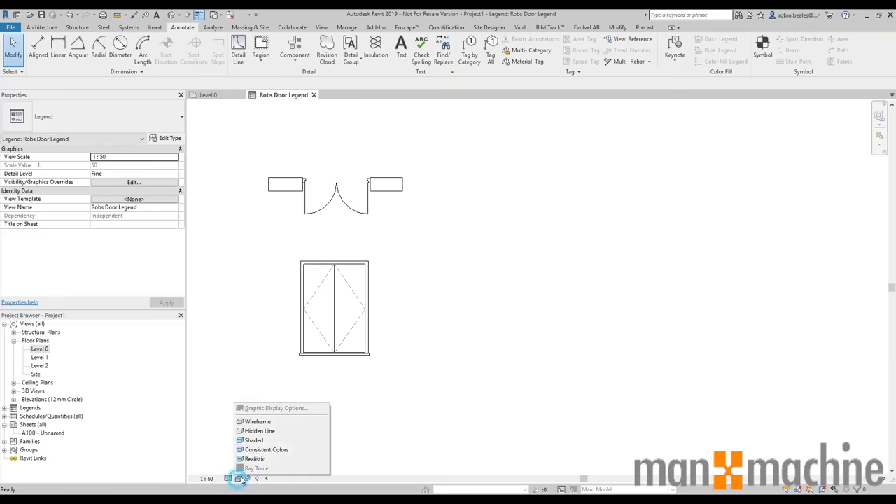
{"action": "left_click", "coordinate": [256, 441]}
{"action": "middle_click_drag", "start_coordinate": [408, 252], "coordinate": [410, 260]}
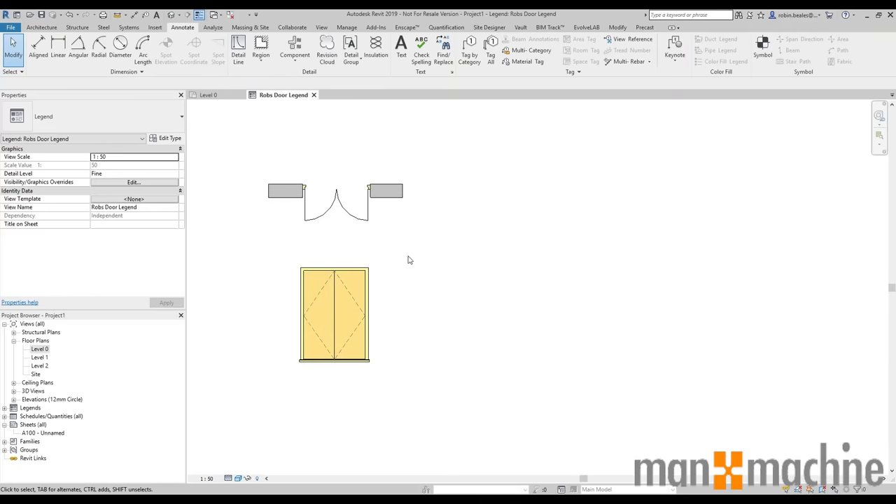
Draw a rectangular detail-line frame about 3200 by 5800 mm around the double door's plan and elevation.
{"action": "left_click", "coordinate": [238, 51]}
{"action": "left_click", "coordinate": [383, 40]}
{"action": "left_click", "coordinate": [265, 140]}
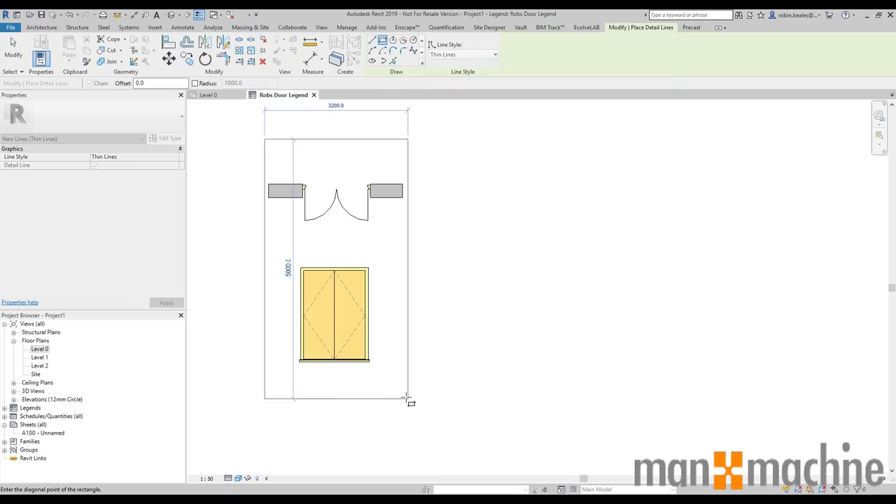
{"action": "left_click", "coordinate": [409, 399]}
Draw a horizontal detail line across the frame just below the door elevation.
{"action": "left_click", "coordinate": [372, 40]}
{"action": "left_click", "coordinate": [266, 367]}
{"action": "left_click", "coordinate": [409, 367]}
{"action": "key", "text": "Escape"}
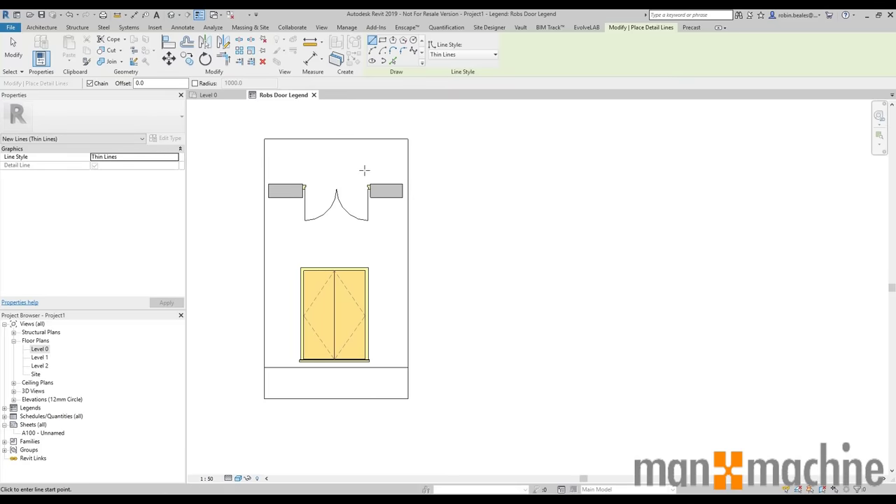
{"action": "key", "text": "Escape"}
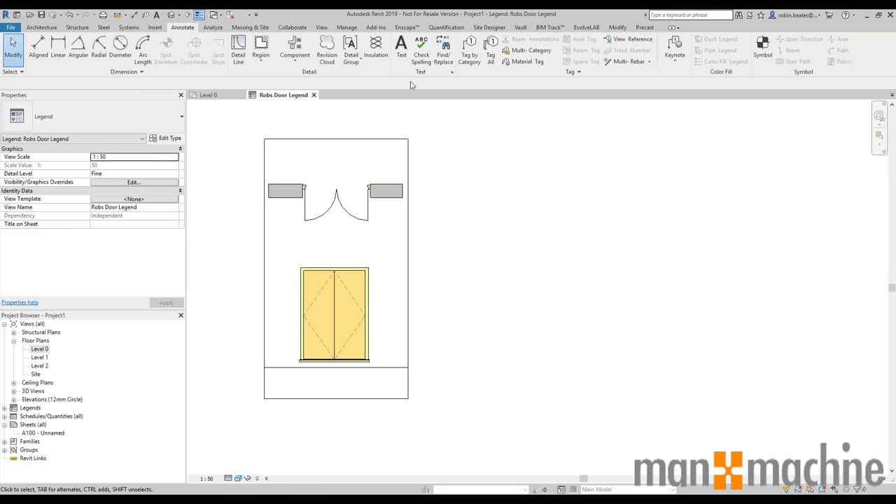
Place a text note reading "Floor Plan" across the frame above the door plan.
{"action": "left_click", "coordinate": [401, 49]}
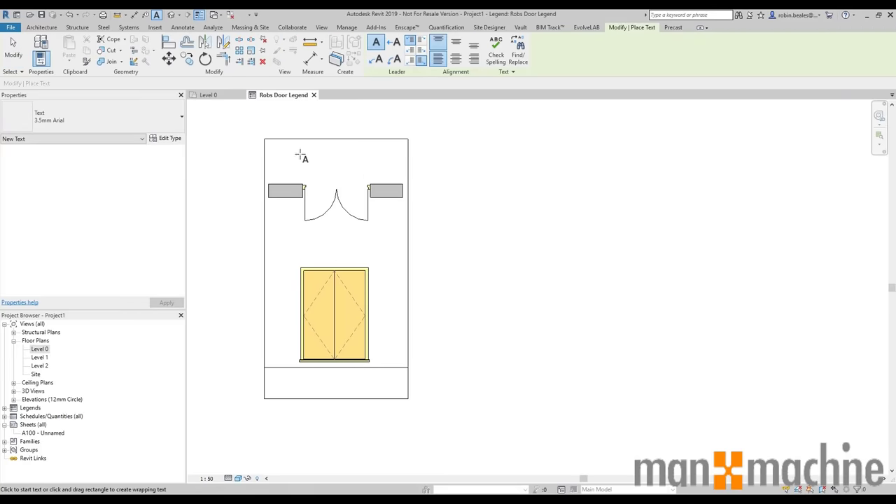
{"action": "left_click_drag", "start_coordinate": [269, 150], "coordinate": [402, 182]}
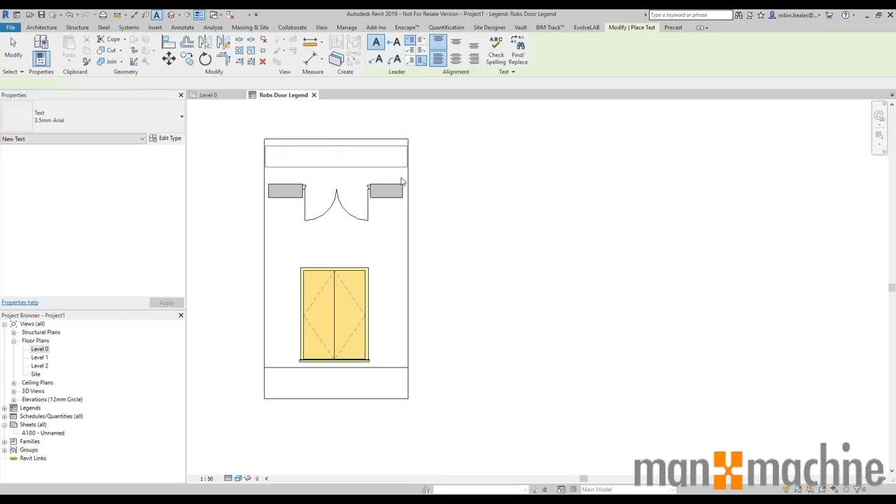
{"action": "type", "text": "Floor Plan"}
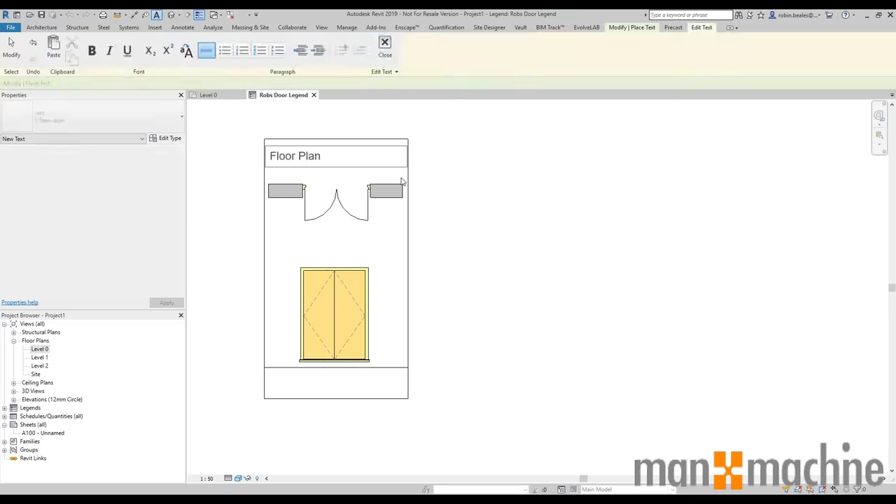
{"action": "left_click", "coordinate": [493, 192]}
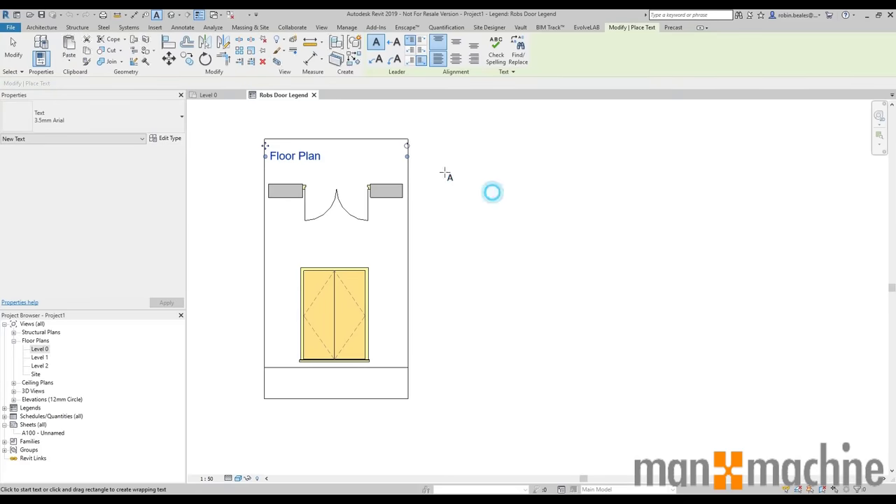
{"action": "key", "text": "Escape"}
Copy the "Floor Plan" note to just above the door elevation and change the copy's text to "Elevation View".
{"action": "left_click", "coordinate": [302, 158]}
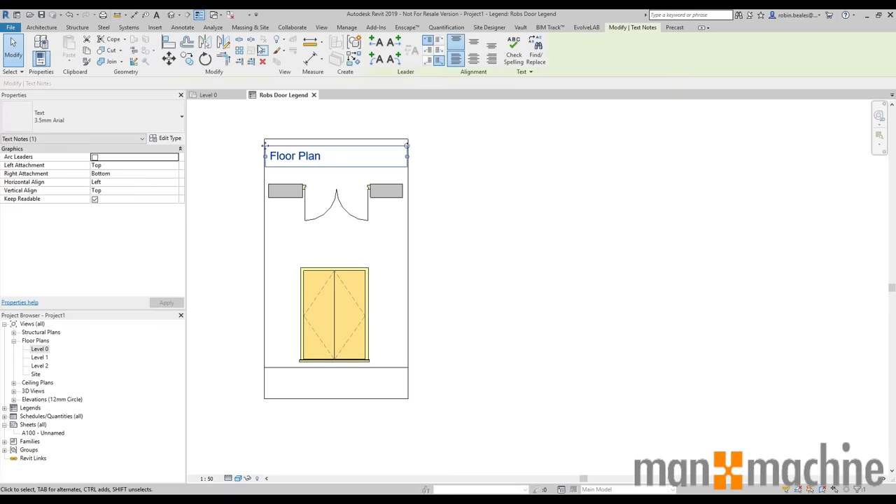
{"action": "left_click", "coordinate": [187, 59]}
{"action": "left_click", "coordinate": [232, 140]}
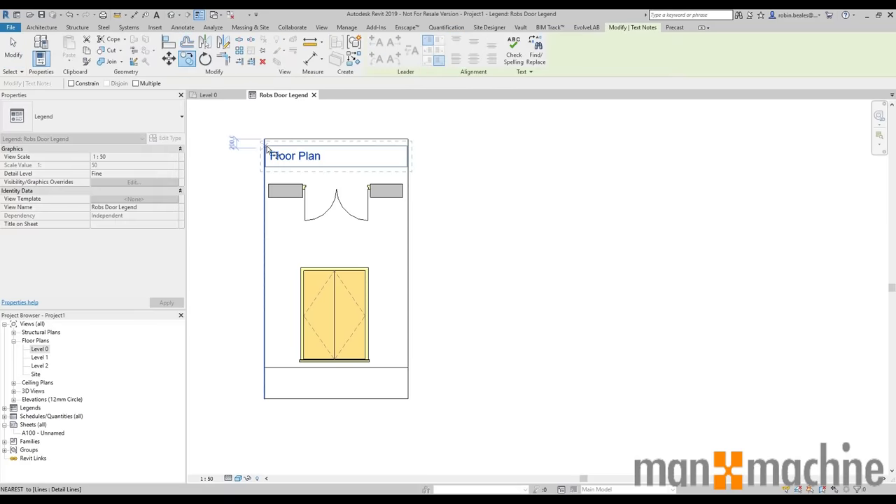
{"action": "left_click", "coordinate": [262, 245]}
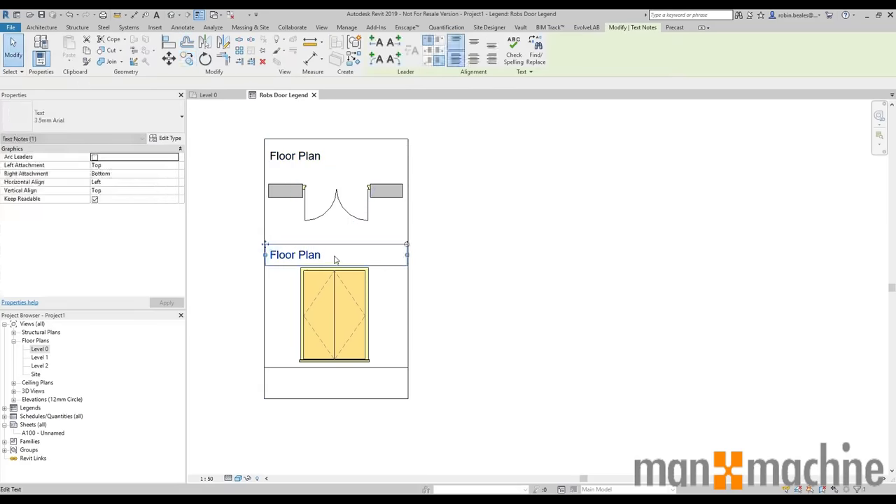
{"action": "double_click", "coordinate": [327, 255]}
{"action": "key", "text": "ctrl+a"}
{"action": "type", "text": "E"}
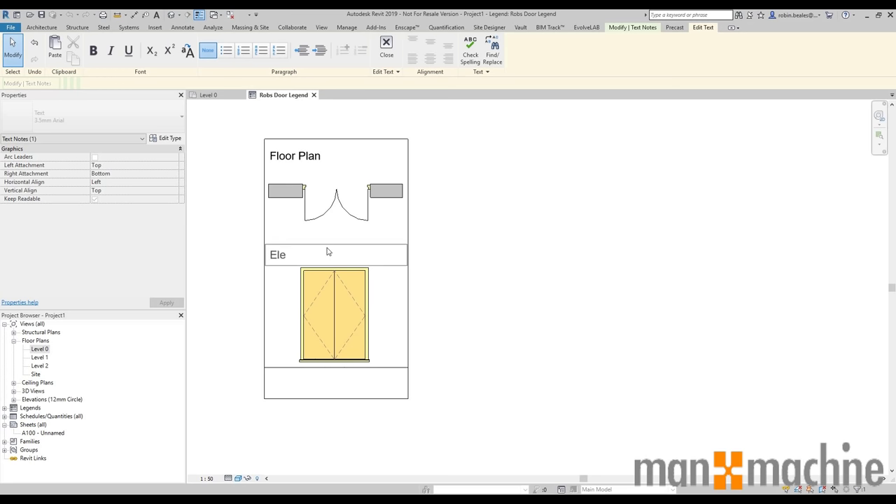
{"action": "left_click", "coordinate": [431, 259]}
Place a text note reading "Internal Double Door" in the strip below the door elevation.
{"action": "left_click", "coordinate": [276, 385]}
{"action": "key", "text": "t"}
{"action": "key", "text": "x"}
{"action": "left_click_drag", "start_coordinate": [266, 373], "coordinate": [406, 398]}
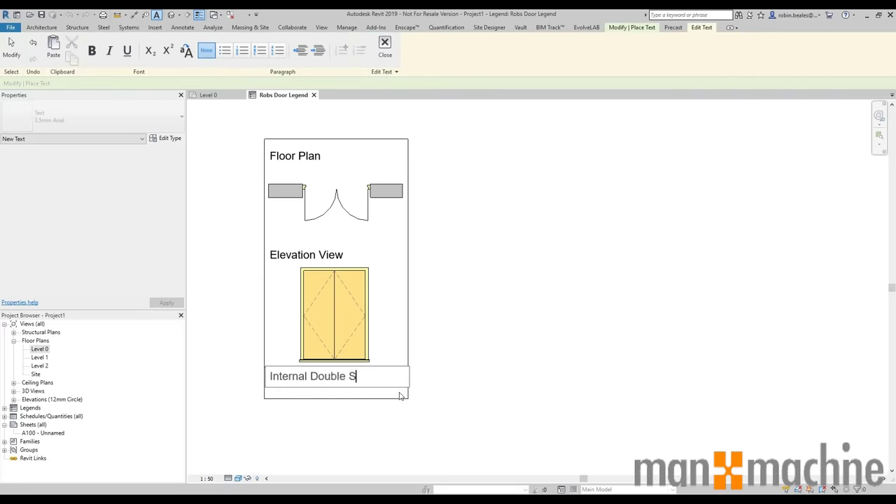
{"action": "left_click", "coordinate": [480, 344]}
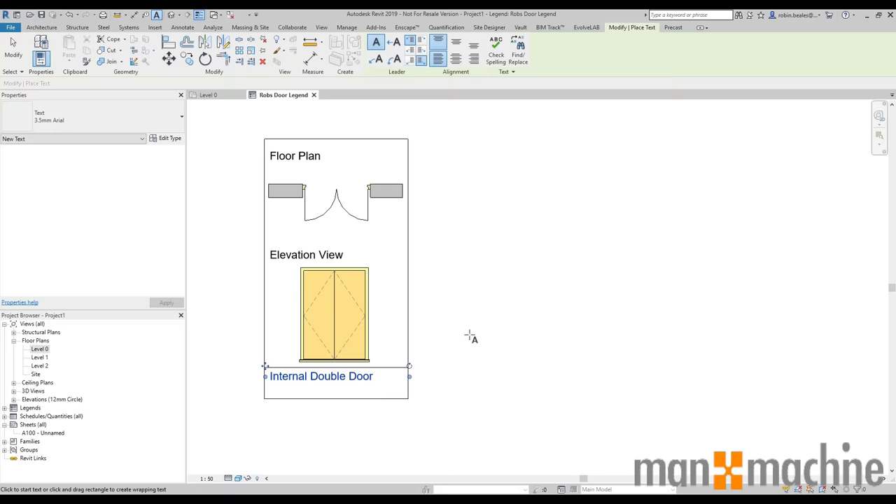
{"action": "key", "text": "Escape"}
{"action": "key", "text": "Escape"}
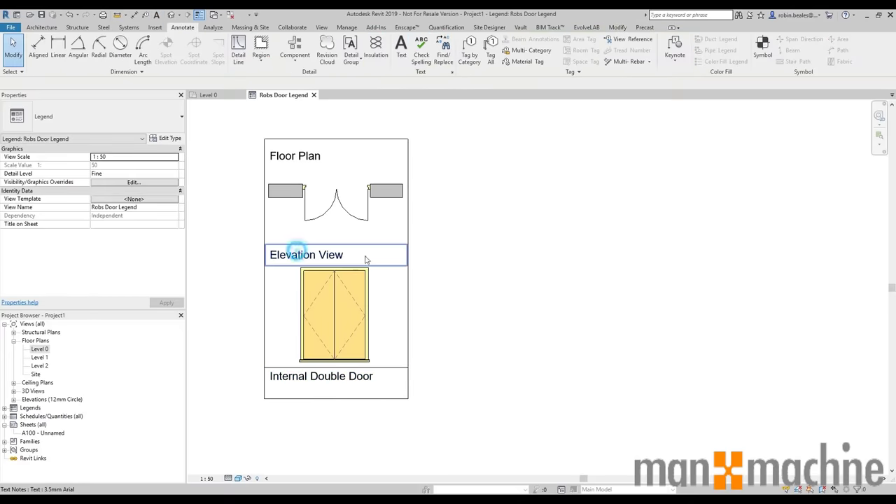
Narrow the text boxes of the "Elevation View" and "Floor Plan" notes to fit their text.
{"action": "left_click", "coordinate": [297, 249]}
{"action": "left_click_drag", "start_coordinate": [345, 255], "coordinate": [348, 256]}
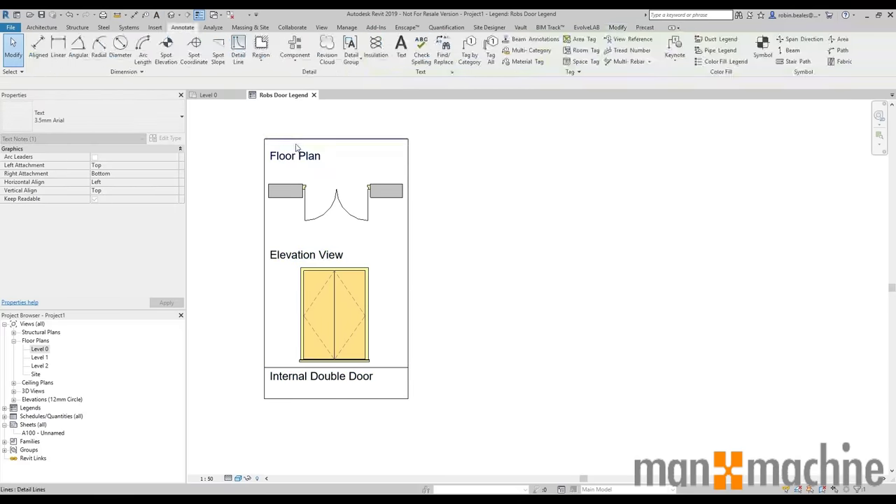
{"action": "left_click", "coordinate": [296, 150]}
{"action": "left_click_drag", "start_coordinate": [408, 160], "coordinate": [328, 159]}
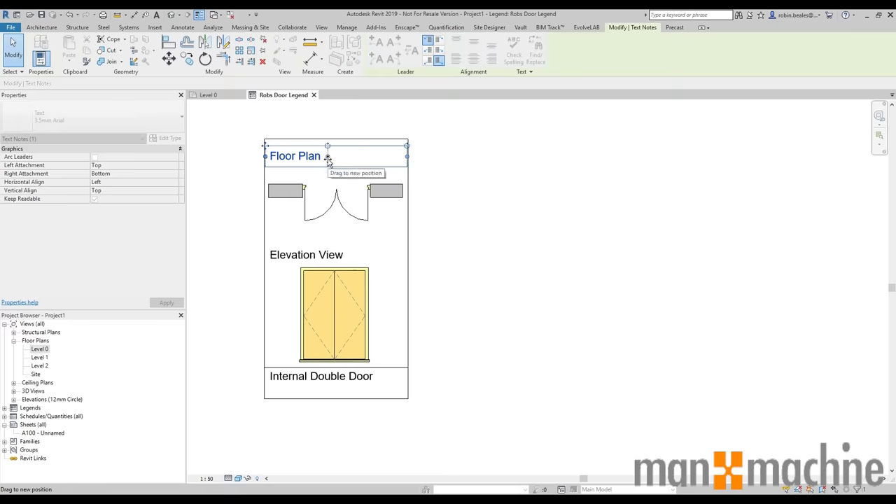
{"action": "key", "text": "Escape"}
Narrow the "Internal Double Door" note to fit its text and centre it in the strip below the door elevation.
{"action": "left_click", "coordinate": [345, 385]}
{"action": "left_click_drag", "start_coordinate": [410, 376], "coordinate": [378, 380]}
{"action": "key", "text": "Right"}
{"action": "key", "text": "Right"}
{"action": "key", "text": "Right"}
{"action": "key", "text": "Right"}
{"action": "key", "text": "Right"}
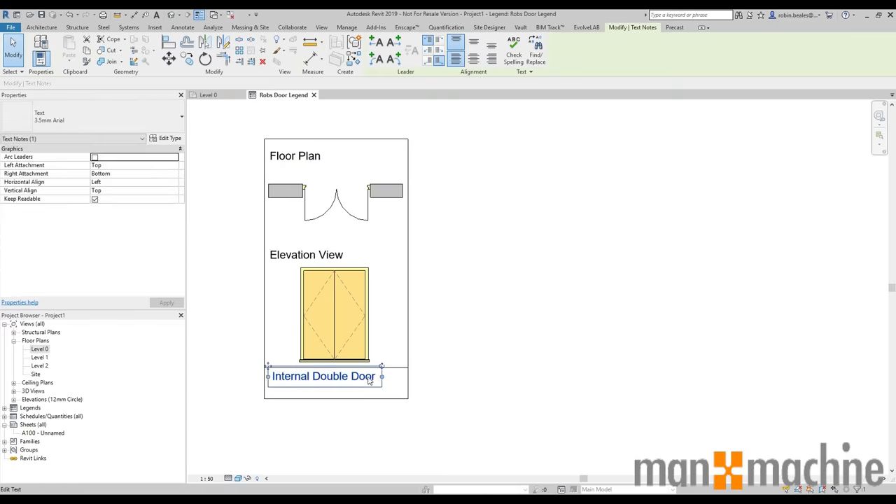
{"action": "key", "text": "Down"}
{"action": "key", "text": "Down"}
Centre the "Elevation View" note over the door elevation and the "Floor Plan" note over the door plan, moving the latter slightly lower.
{"action": "left_click", "coordinate": [327, 255]}
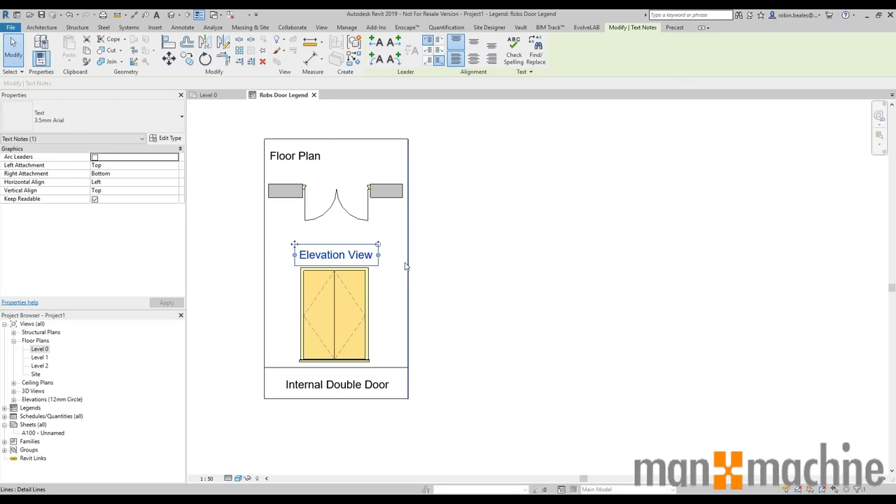
{"action": "left_click", "coordinate": [324, 159]}
{"action": "key", "text": "Right"}
{"action": "key", "text": "Right"}
{"action": "key", "text": "Right"}
{"action": "key", "text": "Right"}
{"action": "key", "text": "Right"}
{"action": "key", "text": "Right"}
{"action": "key", "text": "Right"}
{"action": "key", "text": "Right"}
{"action": "key", "text": "Right"}
{"action": "key", "text": "Right"}
{"action": "key", "text": "Right"}
{"action": "key", "text": "Right"}
{"action": "key", "text": "Right"}
{"action": "key", "text": "Right"}
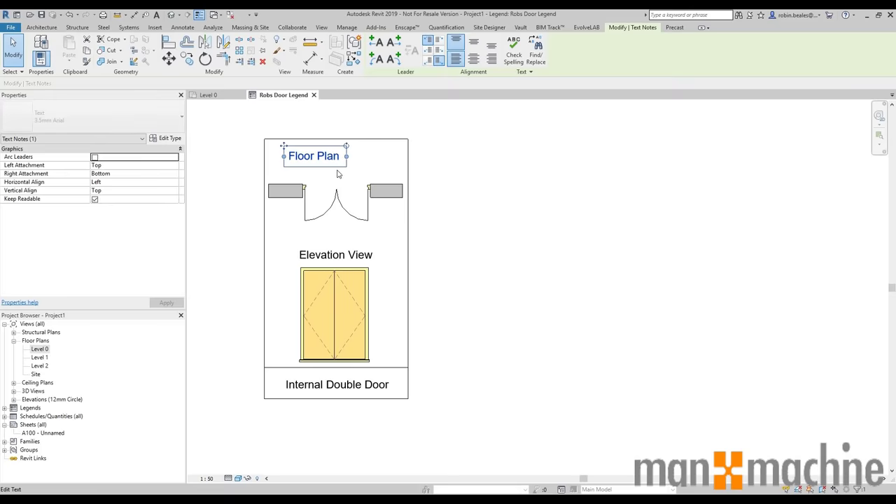
{"action": "left_click_drag", "start_coordinate": [338, 174], "coordinate": [337, 186]}
{"action": "left_click", "coordinate": [432, 176]}
Copy the whole framed door legend with the Multiple option to make three adjoining copies in a row beside the original.
{"action": "scroll", "coordinate": [432, 369], "scroll_direction": "down", "scroll_amount": 1}
{"action": "middle_click_drag", "start_coordinate": [490, 348], "coordinate": [480, 352]}
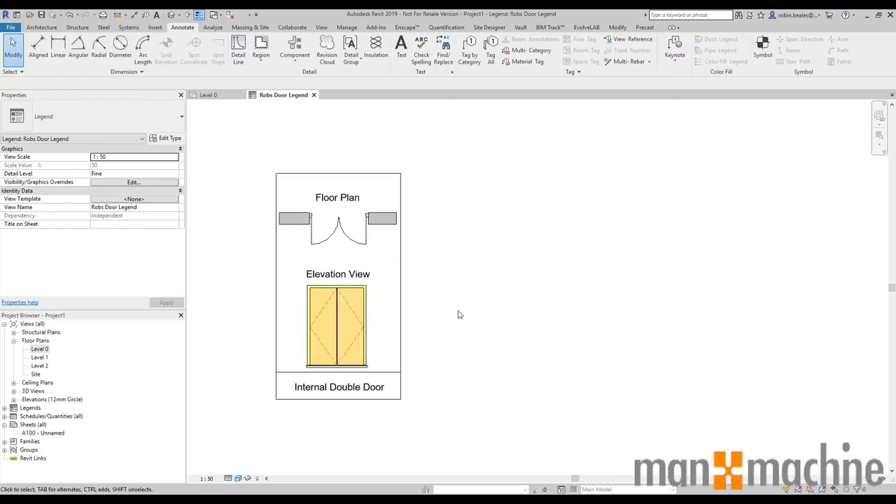
{"action": "middle_click_drag", "start_coordinate": [440, 312], "coordinate": [418, 278]}
{"action": "left_click_drag", "start_coordinate": [237, 127], "coordinate": [400, 378]}
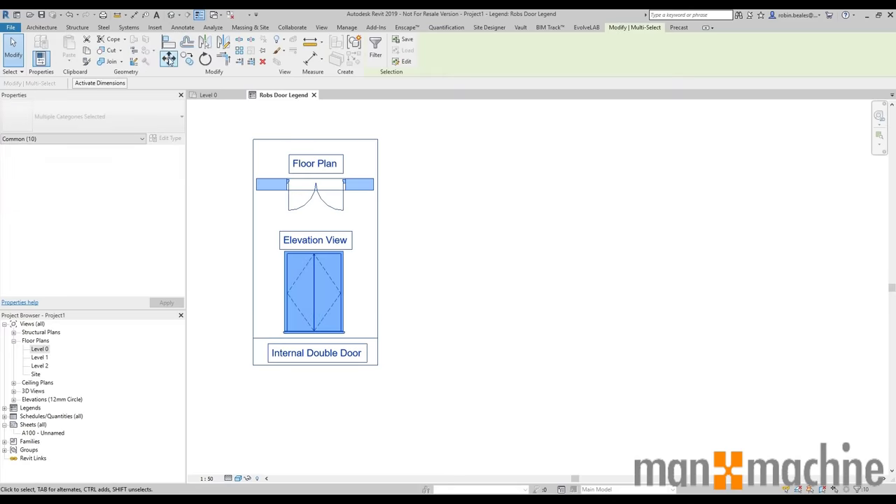
{"action": "left_click", "coordinate": [190, 62]}
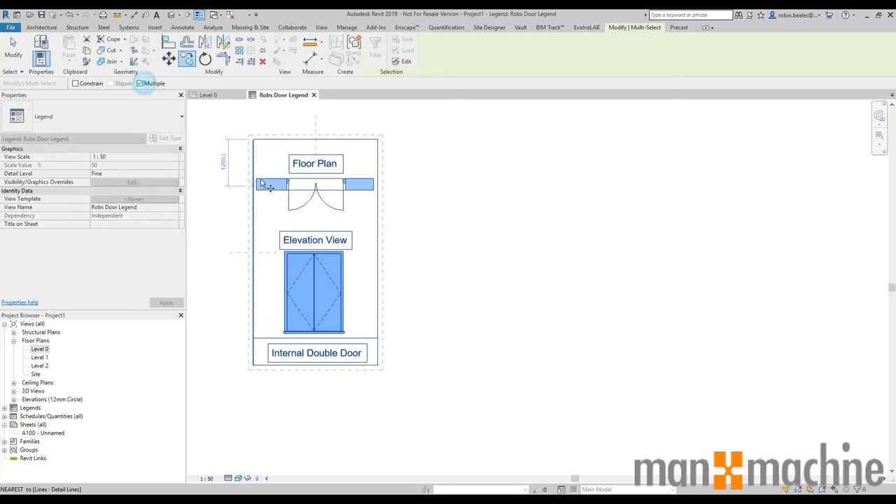
{"action": "left_click", "coordinate": [254, 142]}
{"action": "left_click", "coordinate": [377, 140]}
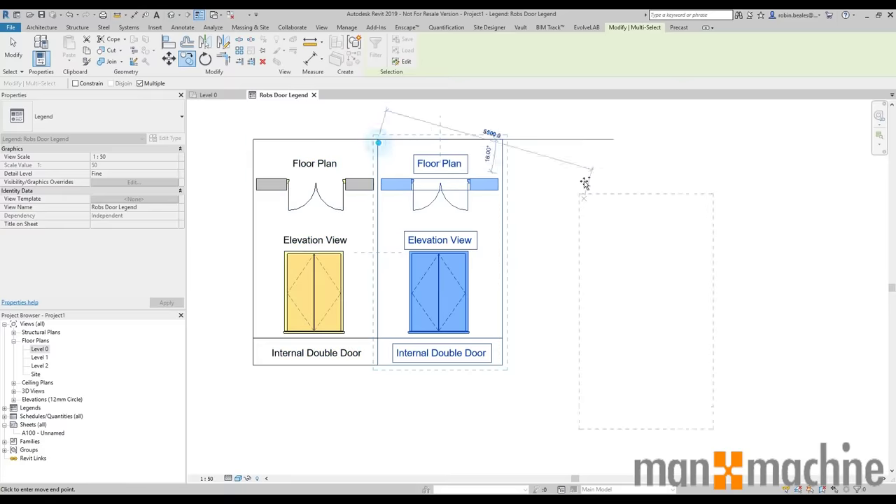
{"action": "left_click", "coordinate": [503, 140]}
{"action": "left_click", "coordinate": [627, 140]}
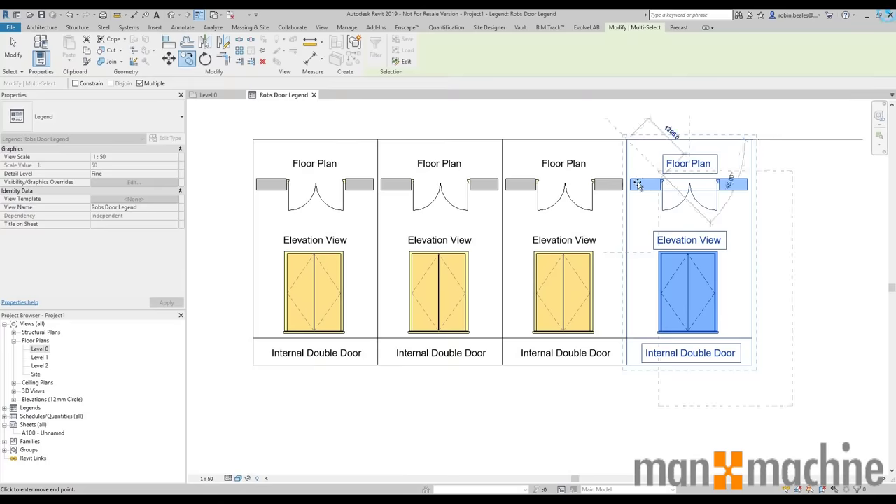
{"action": "key", "text": "Escape"}
Change the second column's plan door to Doors_ExtSgl_12 : 910x2110mm and the third column's to Doors_ExtSgl_12 : 1010x2110mm.
{"action": "left_click", "coordinate": [454, 202]}
{"action": "left_click", "coordinate": [215, 83]}
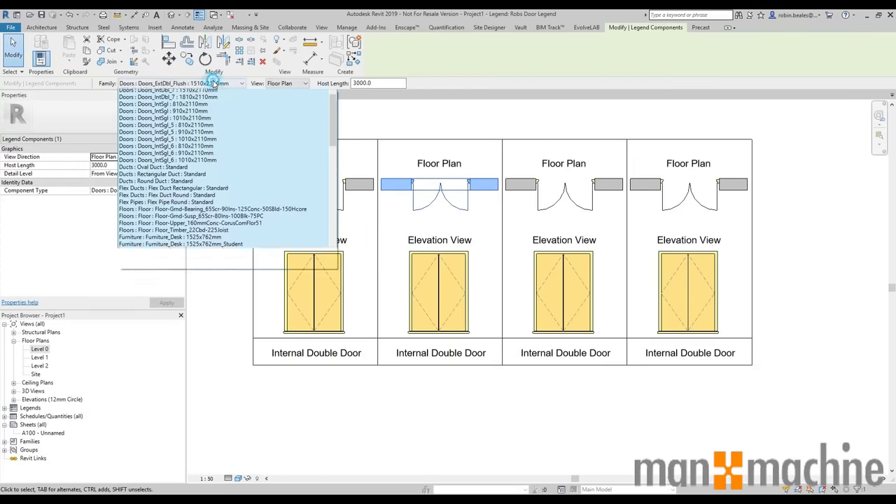
{"action": "left_click", "coordinate": [171, 107]}
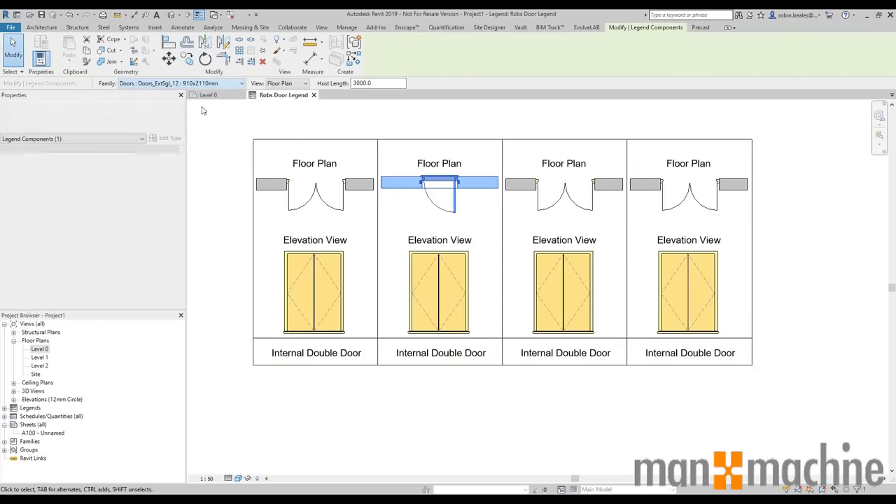
{"action": "left_click", "coordinate": [562, 194]}
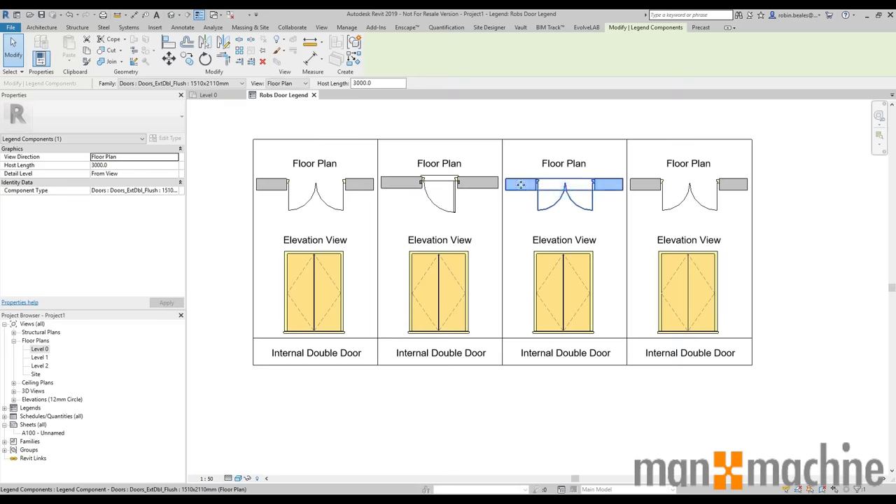
{"action": "left_click", "coordinate": [217, 83]}
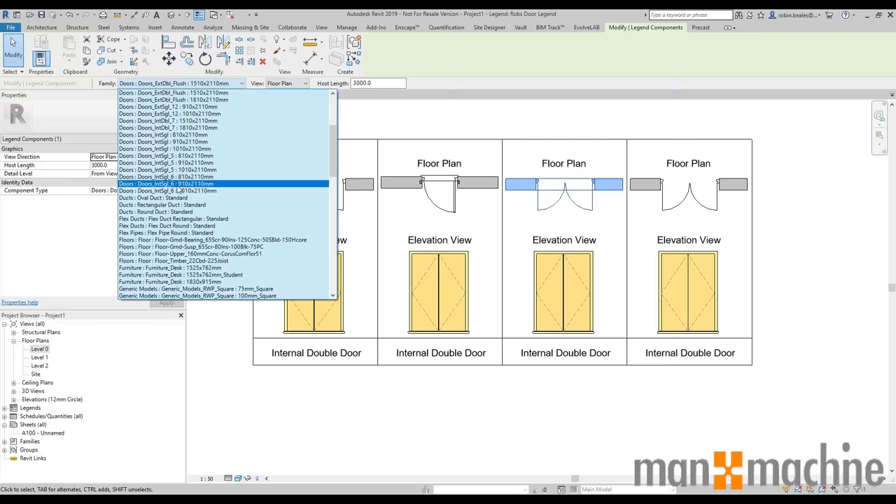
{"action": "left_click", "coordinate": [183, 114]}
Change the fourth column's floor plan component to Doors_IntSgl_6 : 1010x2110mm.
{"action": "left_click", "coordinate": [686, 180]}
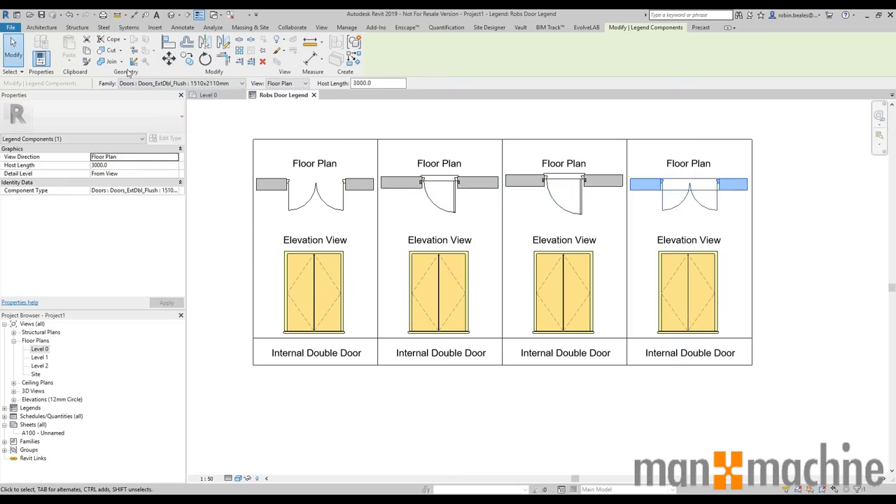
{"action": "left_click", "coordinate": [412, 127]}
{"action": "left_click", "coordinate": [689, 190]}
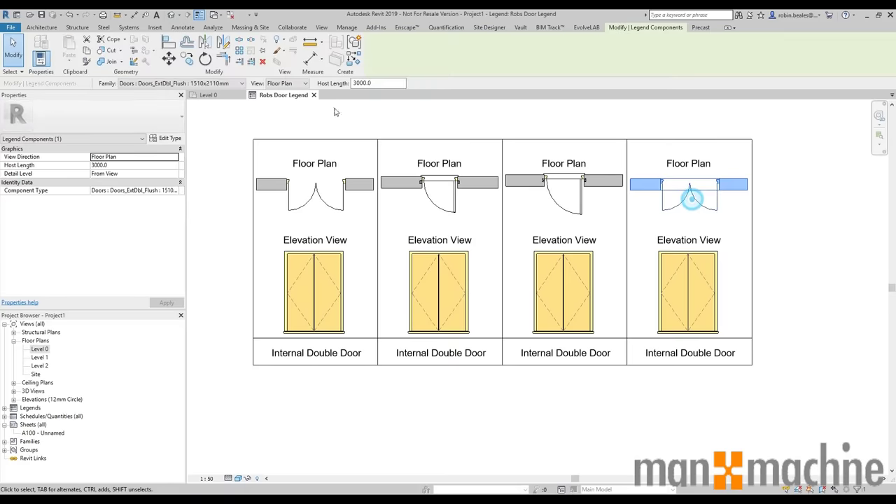
{"action": "left_click", "coordinate": [208, 84]}
{"action": "scroll", "coordinate": [204, 154], "scroll_direction": "up", "scroll_amount": 2}
{"action": "left_click", "coordinate": [180, 189]}
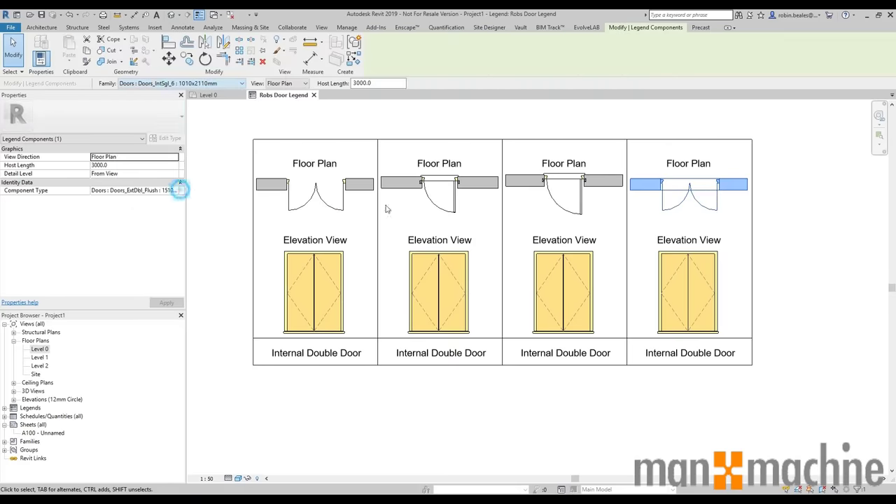
{"action": "left_click", "coordinate": [783, 240]}
Change the fourth column's elevation component to the matching door, Doors_IntSgl_6 : 1010x2110mm.
{"action": "left_click", "coordinate": [688, 290]}
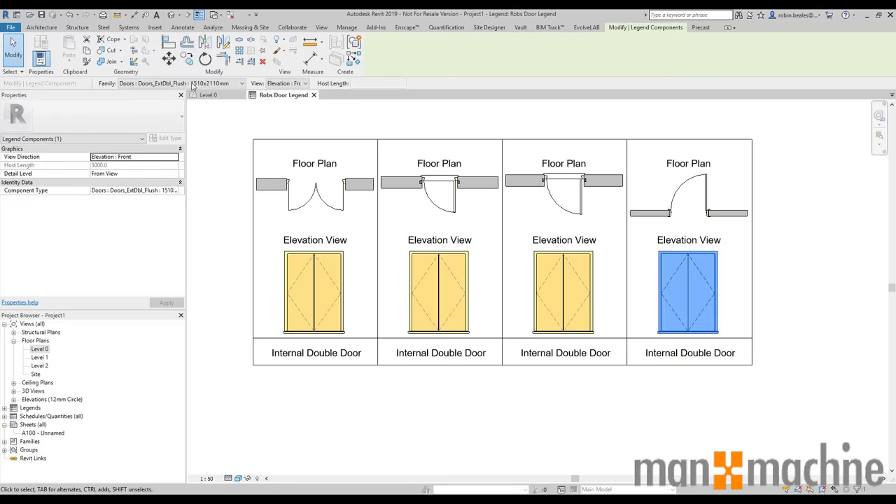
{"action": "left_click", "coordinate": [210, 84]}
{"action": "left_click", "coordinate": [196, 191]}
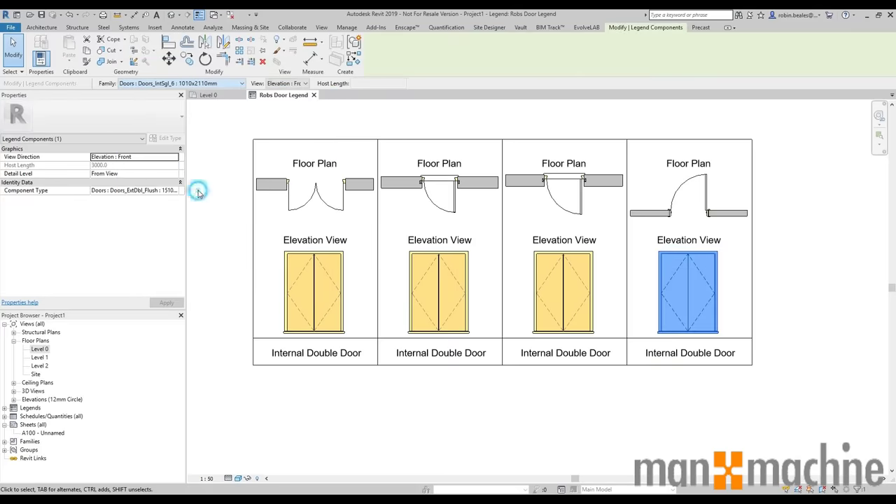
Change the third column's elevation component to the matching door, Doors_ExtSgl_12 : 1010x2110mm.
{"action": "left_click", "coordinate": [577, 256]}
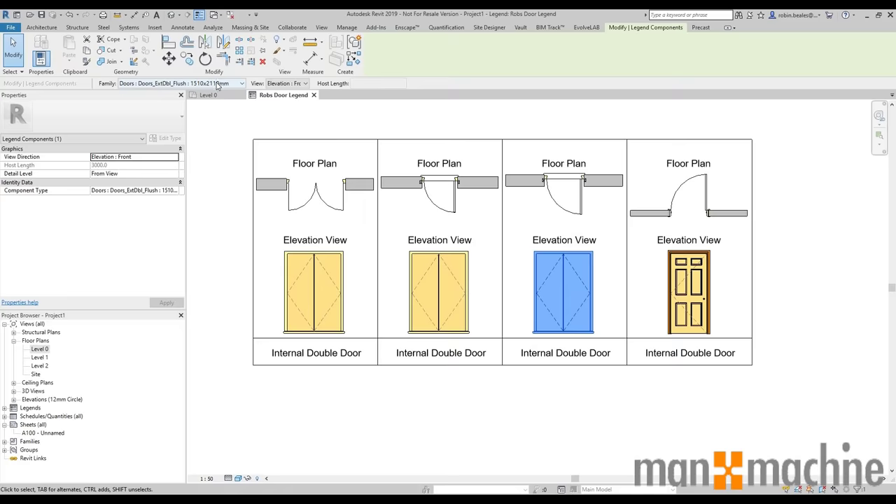
{"action": "left_click", "coordinate": [564, 211]}
{"action": "left_click", "coordinate": [569, 256]}
{"action": "left_click", "coordinate": [569, 257]}
{"action": "left_click", "coordinate": [201, 83]}
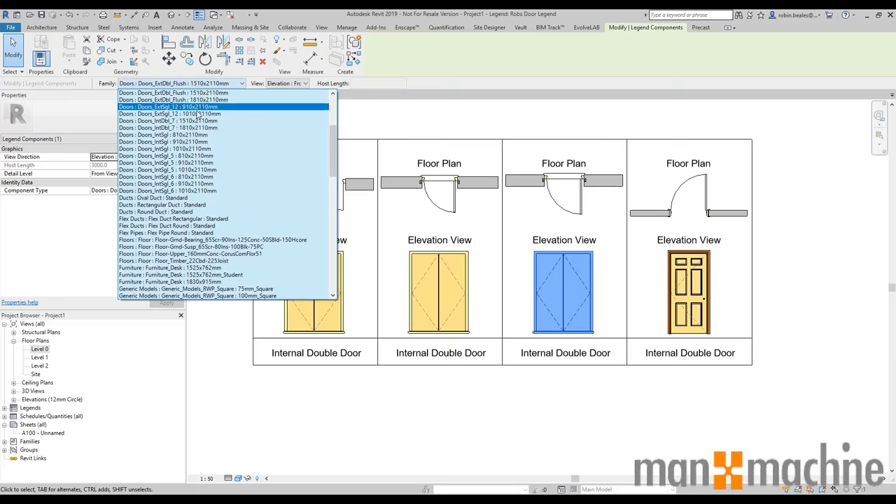
{"action": "left_click", "coordinate": [191, 114]}
{"action": "left_click", "coordinate": [509, 404]}
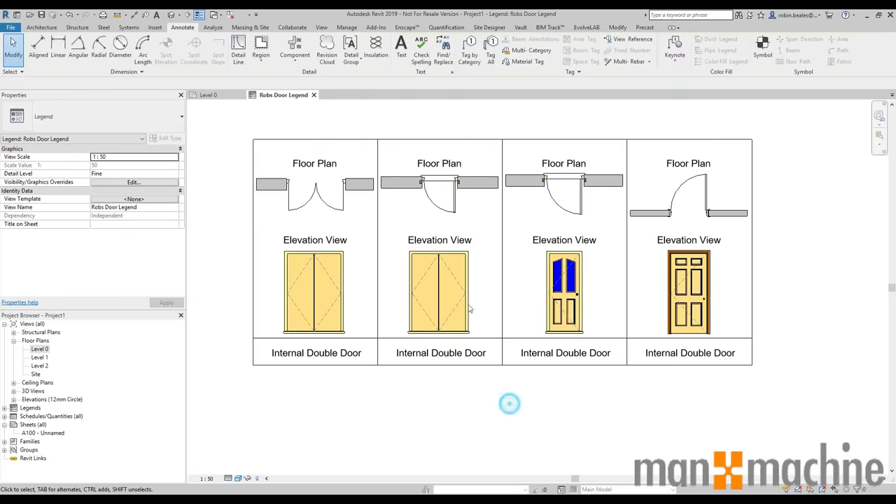
Change the second column's elevation component to Doors_IntSgl : 810x2110mm.
{"action": "left_click", "coordinate": [441, 261]}
{"action": "left_click", "coordinate": [180, 82]}
{"action": "scroll", "coordinate": [189, 181], "scroll_direction": "up", "scroll_amount": 2}
{"action": "left_click", "coordinate": [189, 177]}
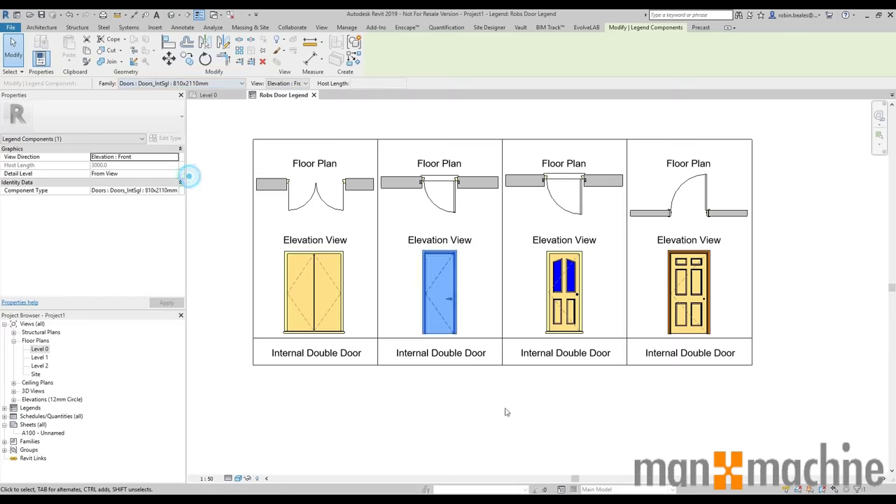
{"action": "left_click", "coordinate": [506, 411]}
Review the whole four-column door legend and open Robs Door Schedule to compare the listed doors.
{"action": "middle_click_drag", "start_coordinate": [611, 405], "coordinate": [571, 389]}
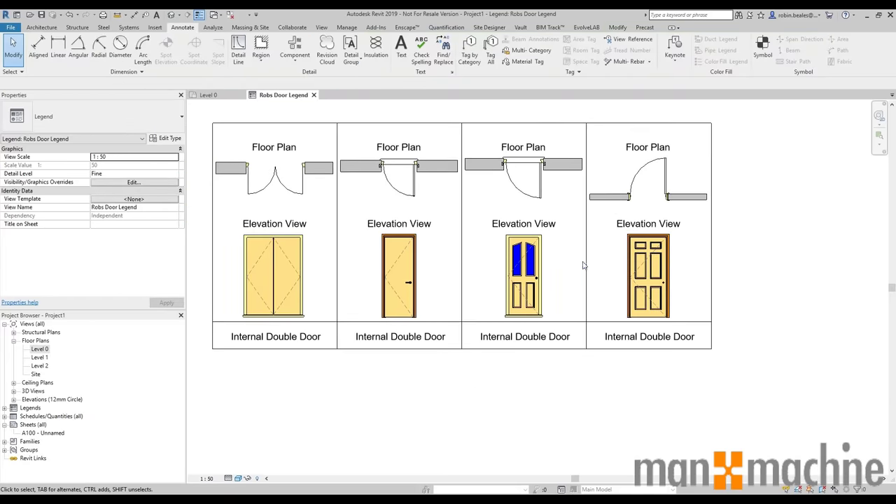
{"action": "middle_click_drag", "start_coordinate": [553, 254], "coordinate": [660, 288]}
{"action": "scroll", "coordinate": [660, 288], "scroll_direction": "down", "scroll_amount": 2}
{"action": "left_click_drag", "start_coordinate": [285, 146], "coordinate": [846, 408]}
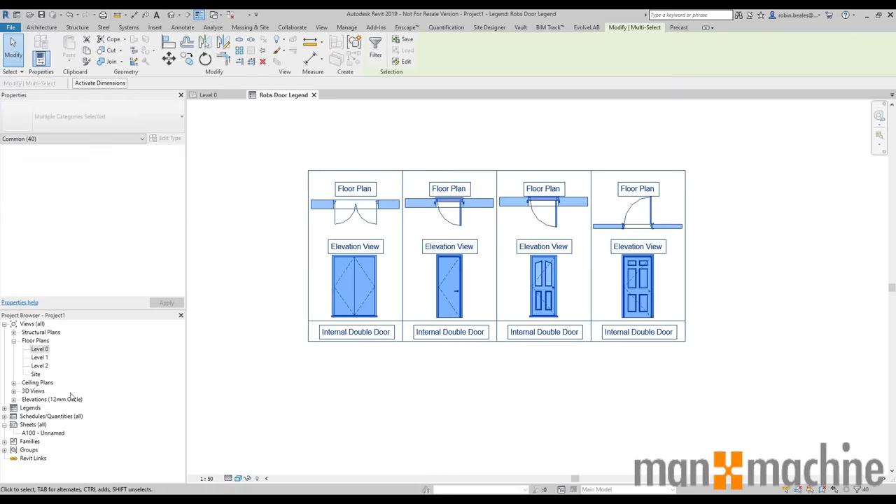
{"action": "left_click", "coordinate": [5, 416]}
{"action": "left_click", "coordinate": [39, 425]}
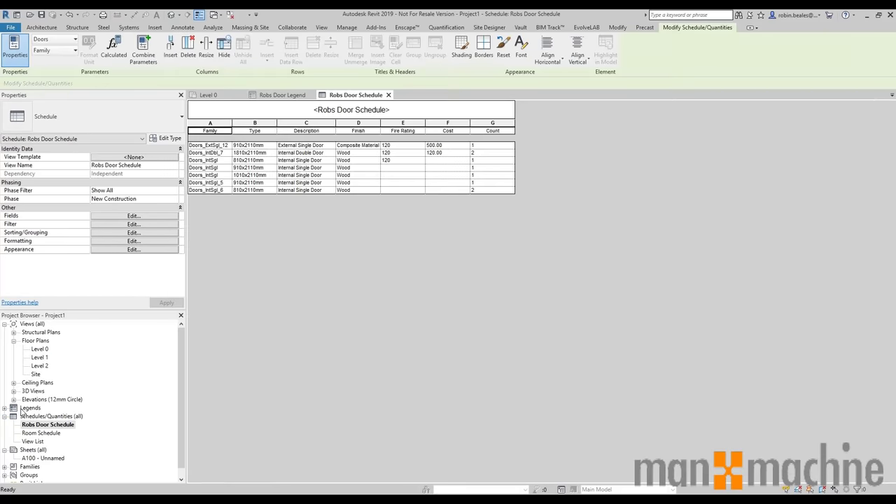
Switch back to the Level 0 floor plan and view the whole building layout.
{"action": "left_click", "coordinate": [219, 95]}
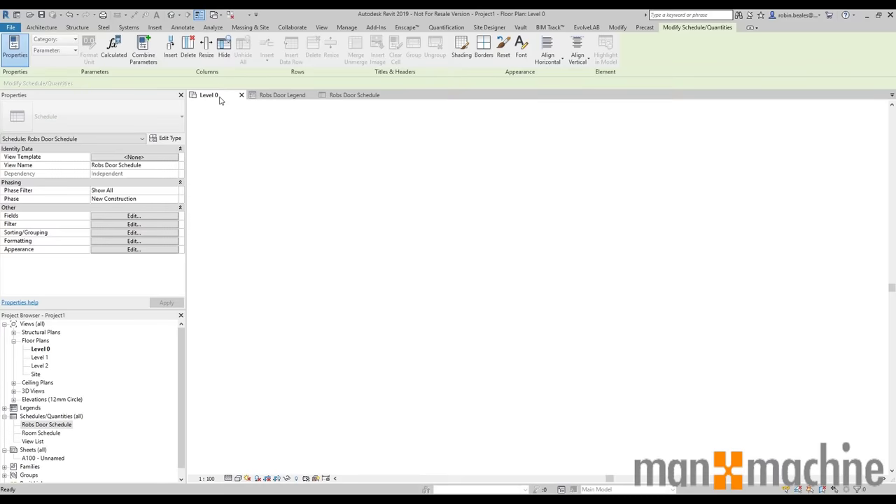
{"action": "scroll", "coordinate": [396, 220], "scroll_direction": "down", "scroll_amount": 3}
{"action": "scroll", "coordinate": [410, 235], "scroll_direction": "down", "scroll_amount": 3}
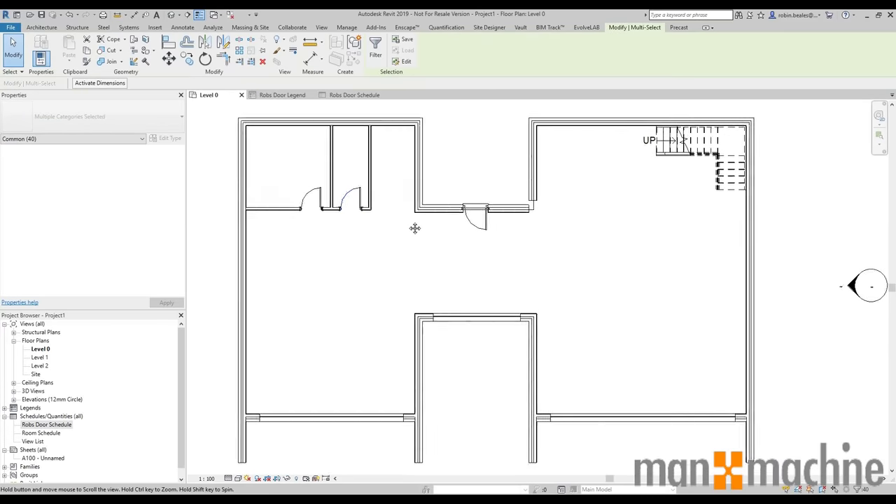
{"action": "left_click", "coordinate": [231, 109]}
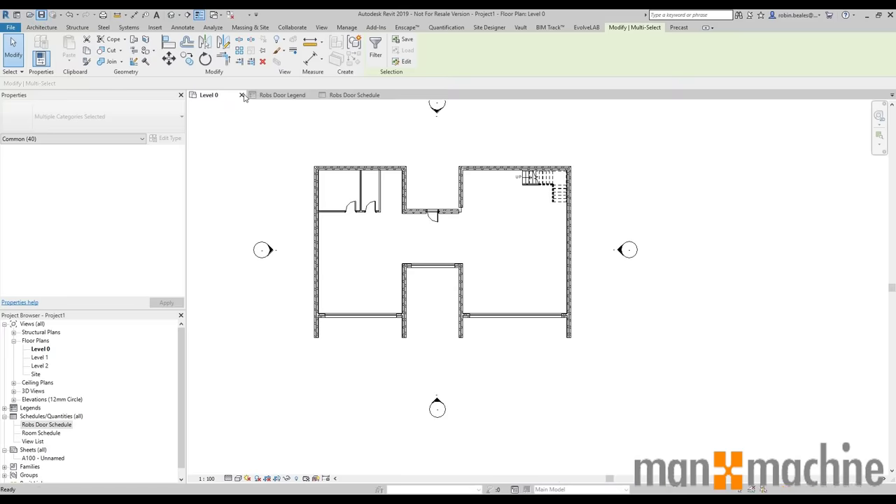
Close the Level 0, Robs Door Legend and Robs Door Schedule views to close the project.
{"action": "left_click", "coordinate": [242, 94]}
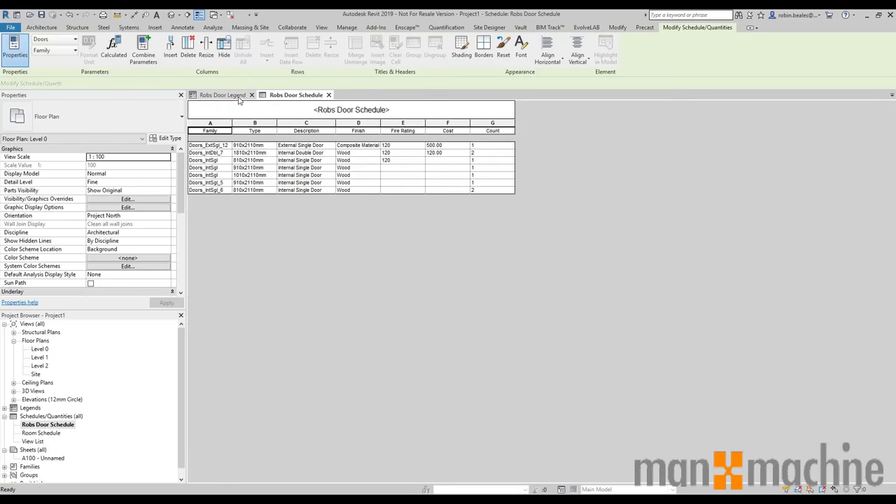
{"action": "left_click", "coordinate": [252, 95]}
{"action": "left_click", "coordinate": [258, 95]}
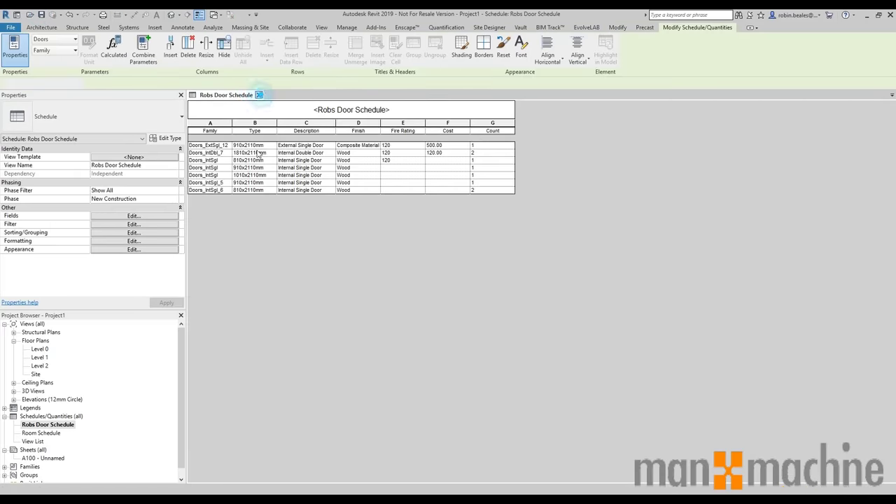
Open the ModernHouse_DEMO project from the AutoCAD Event folder on the Desktop.
{"action": "left_click", "coordinate": [61, 95]}
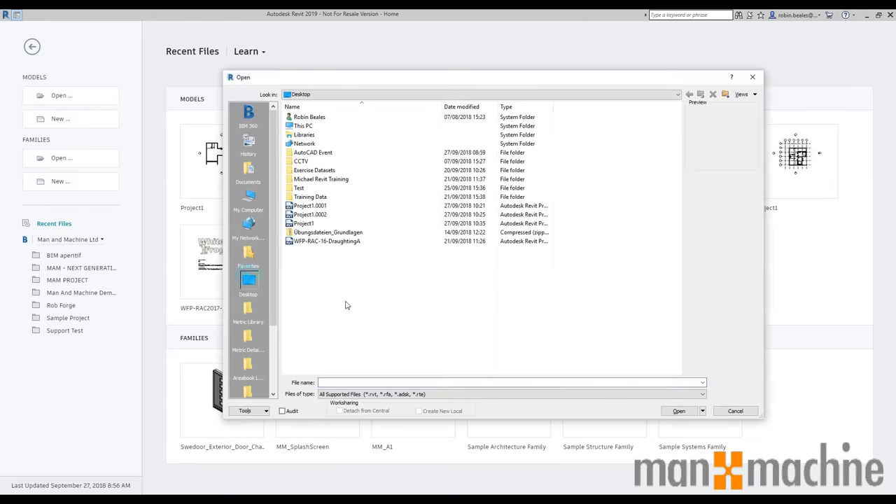
{"action": "double_click", "coordinate": [312, 155]}
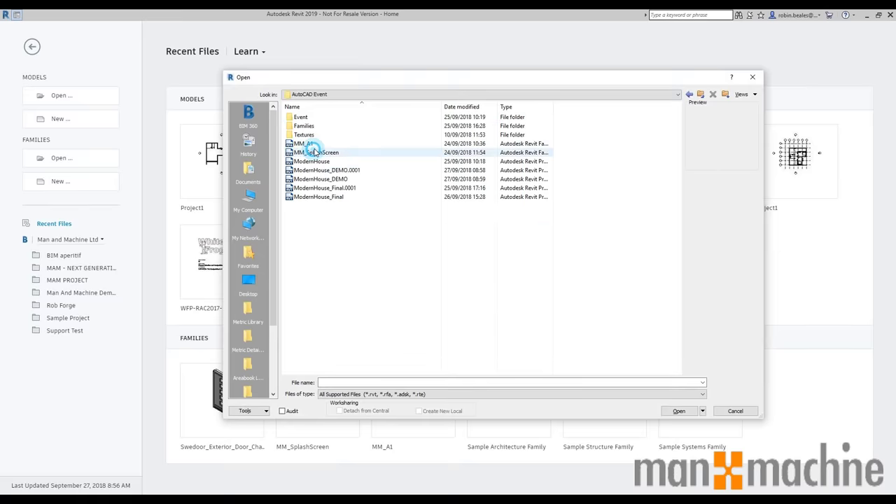
{"action": "left_click", "coordinate": [328, 199]}
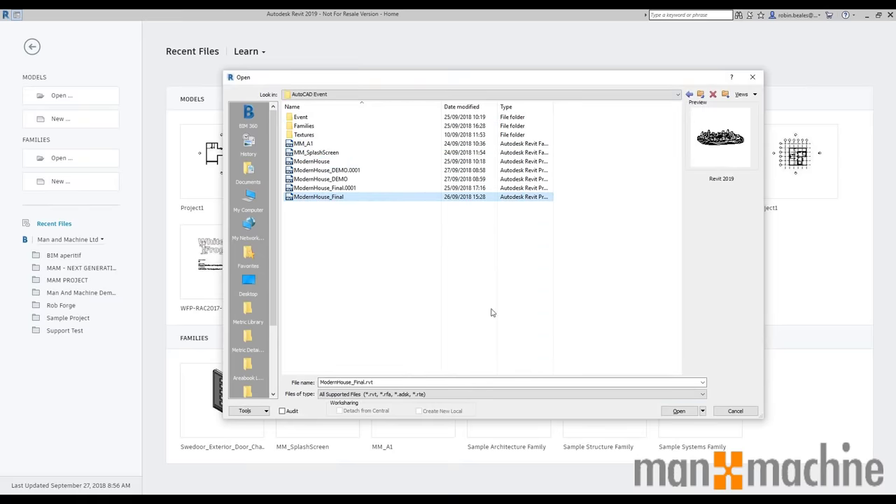
{"action": "left_click", "coordinate": [340, 179]}
{"action": "left_click", "coordinate": [674, 412]}
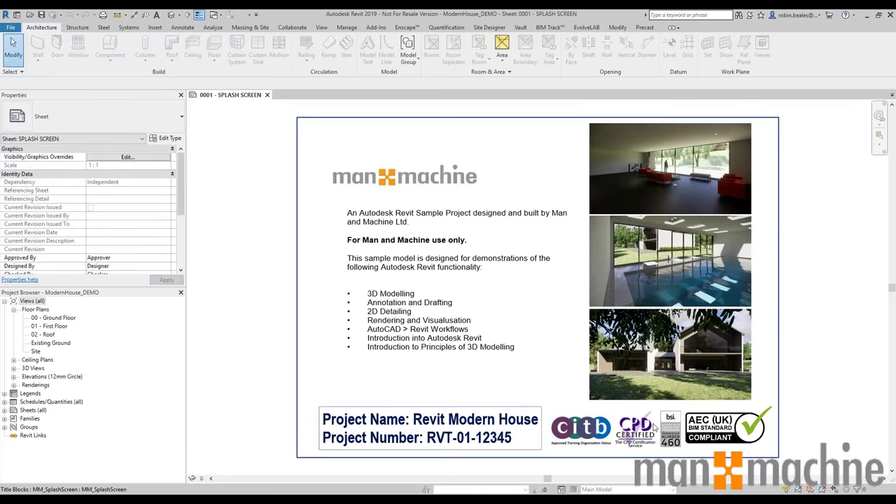
Open the default 3D view and examine the house, pool house and wooded site from several angles.
{"action": "left_click", "coordinate": [170, 14]}
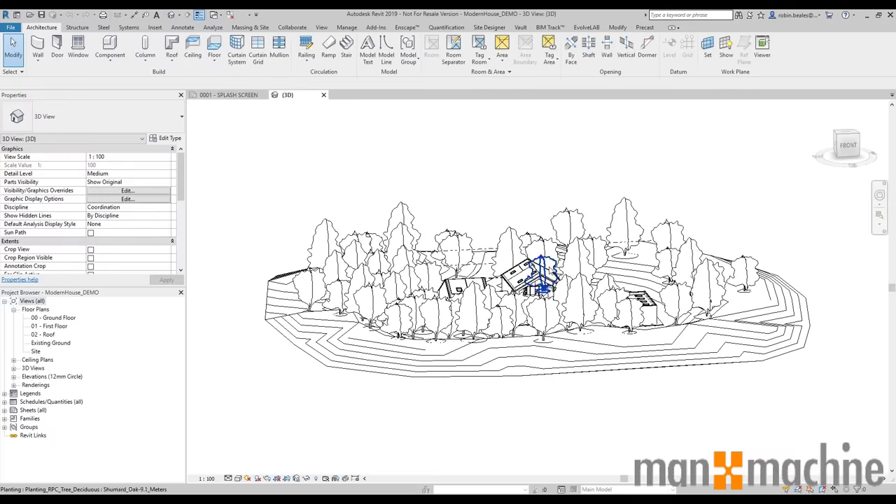
{"action": "middle_click_drag", "start_coordinate": [570, 226], "coordinate": [505, 303], "text": "shift"}
{"action": "scroll", "coordinate": [502, 305], "scroll_direction": "up", "scroll_amount": 3}
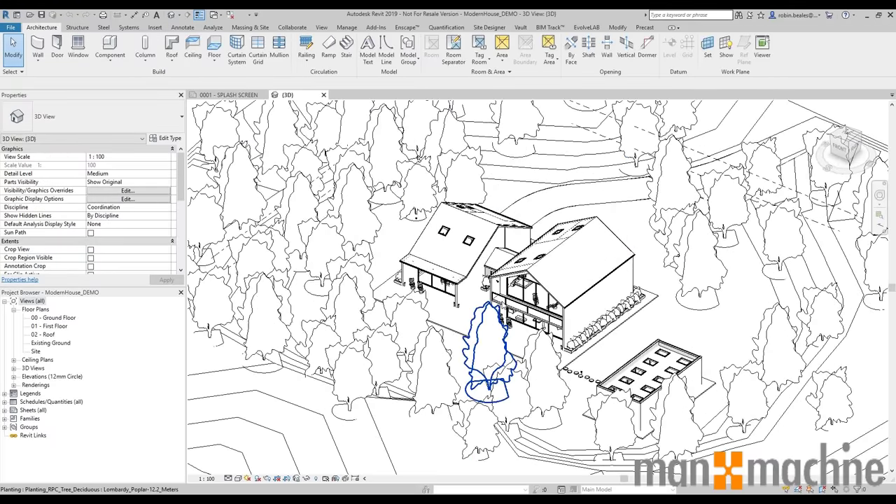
{"action": "scroll", "coordinate": [504, 329], "scroll_direction": "up", "scroll_amount": 3}
{"action": "scroll", "coordinate": [393, 364], "scroll_direction": "down", "scroll_amount": 8}
{"action": "middle_click_drag", "start_coordinate": [334, 374], "coordinate": [448, 350], "text": "shift"}
{"action": "scroll", "coordinate": [484, 327], "scroll_direction": "up", "scroll_amount": 5}
{"action": "scroll", "coordinate": [508, 162], "scroll_direction": "down", "scroll_amount": 1}
{"action": "middle_click_drag", "start_coordinate": [550, 237], "coordinate": [494, 223], "text": "shift"}
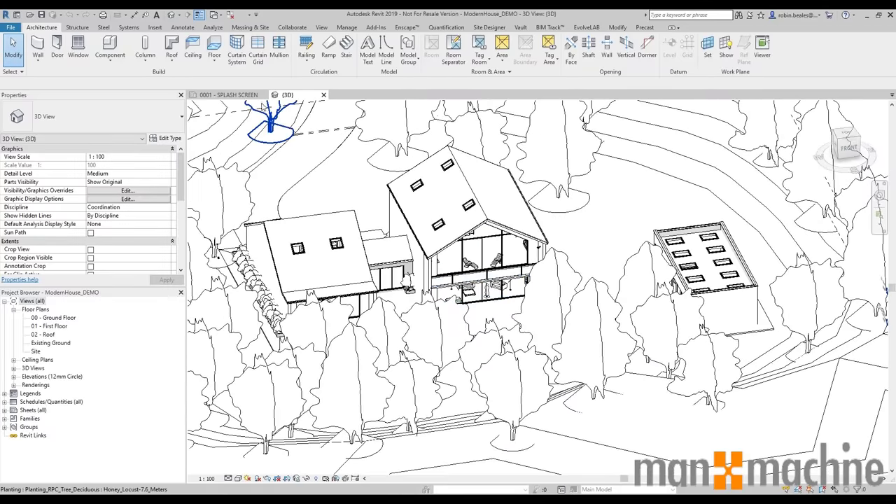
Open the 00 - Ground Floor plan and examine the room layout on its grid.
{"action": "left_click", "coordinate": [53, 318]}
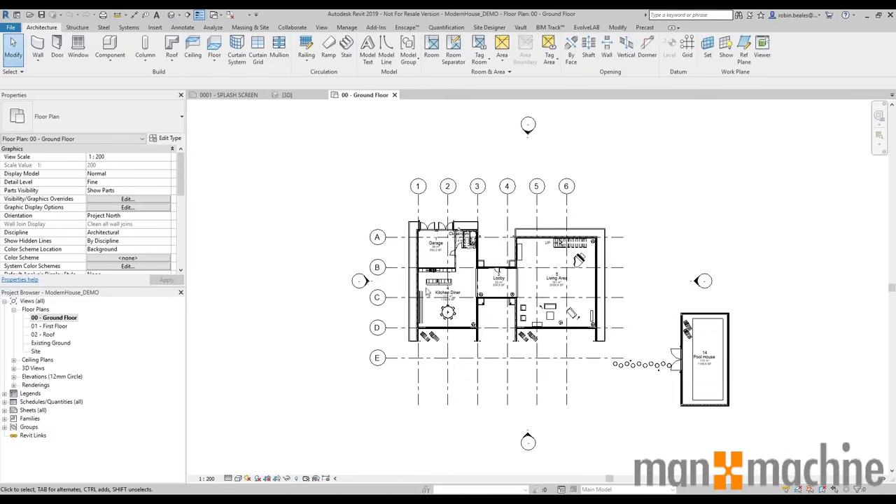
{"action": "scroll", "coordinate": [544, 279], "scroll_direction": "up", "scroll_amount": 1}
{"action": "scroll", "coordinate": [513, 281], "scroll_direction": "down", "scroll_amount": 1}
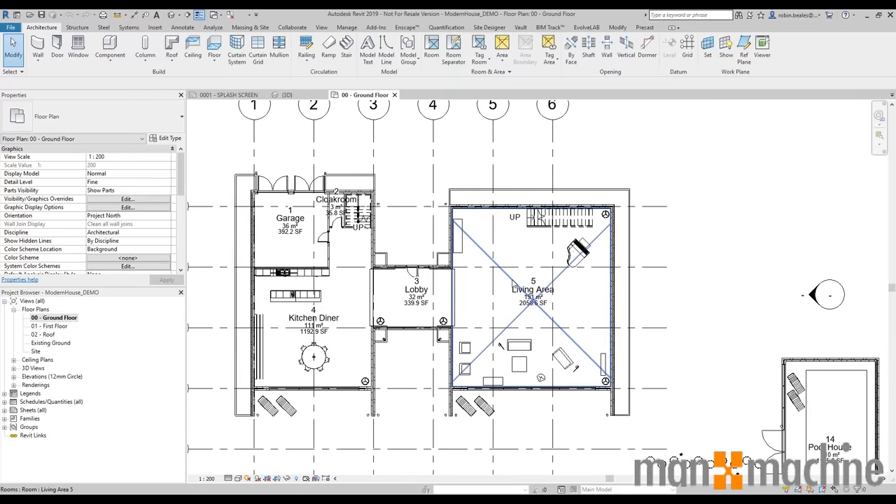
{"action": "scroll", "coordinate": [513, 286], "scroll_direction": "down", "scroll_amount": 2}
{"action": "scroll", "coordinate": [513, 291], "scroll_direction": "down", "scroll_amount": 1}
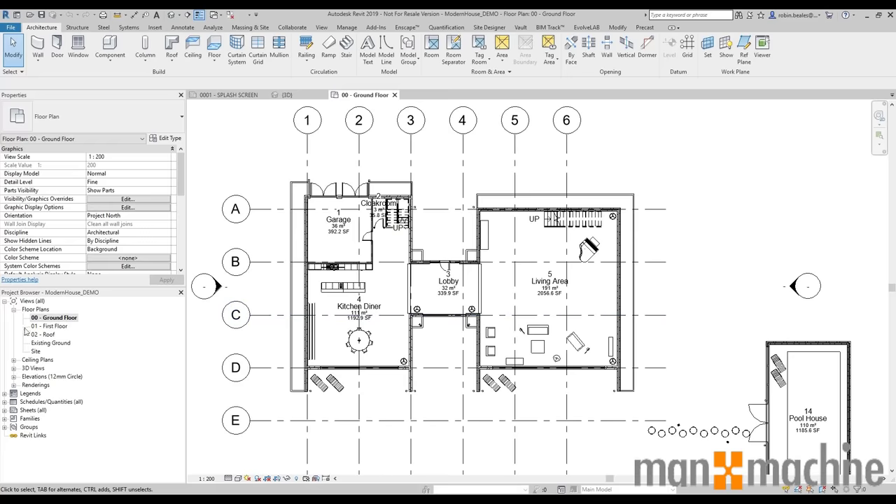
Open the Door Legend and the Door Schedule to examine the project's door types.
{"action": "left_click", "coordinate": [4, 394]}
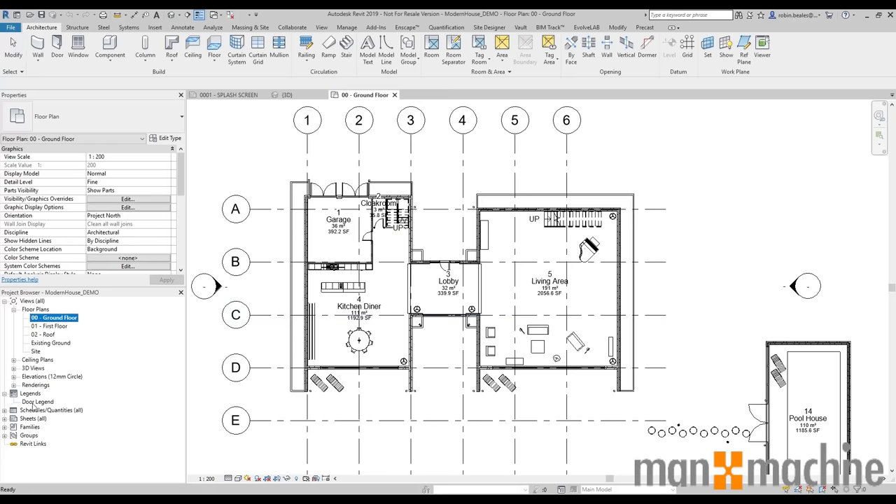
{"action": "double_click", "coordinate": [38, 402]}
{"action": "scroll", "coordinate": [719, 329], "scroll_direction": "down", "scroll_amount": 2}
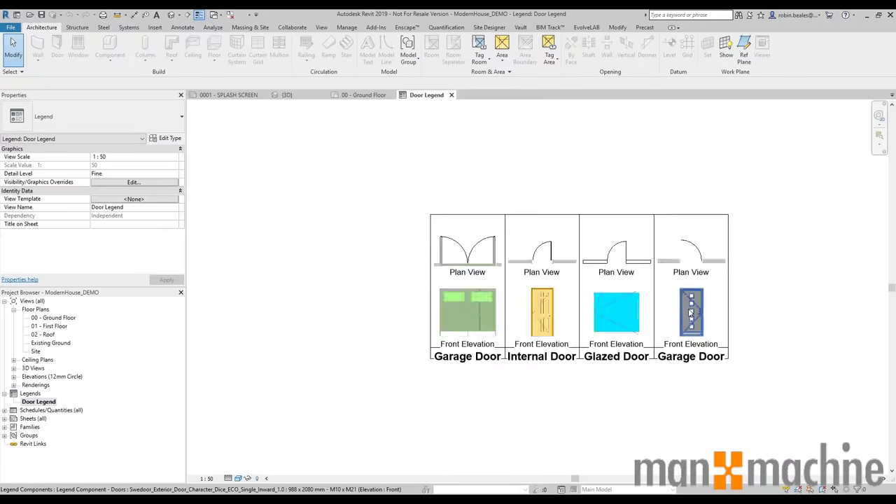
{"action": "scroll", "coordinate": [690, 299], "scroll_direction": "up", "scroll_amount": 1}
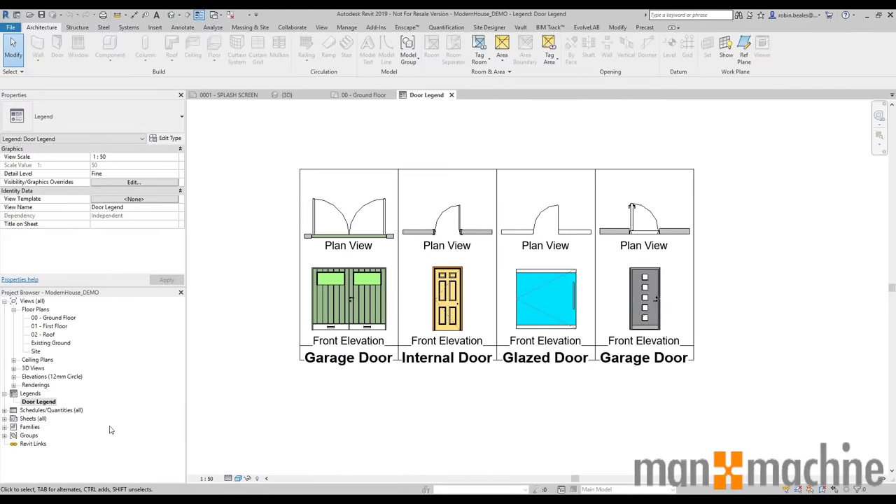
{"action": "left_click", "coordinate": [5, 411]}
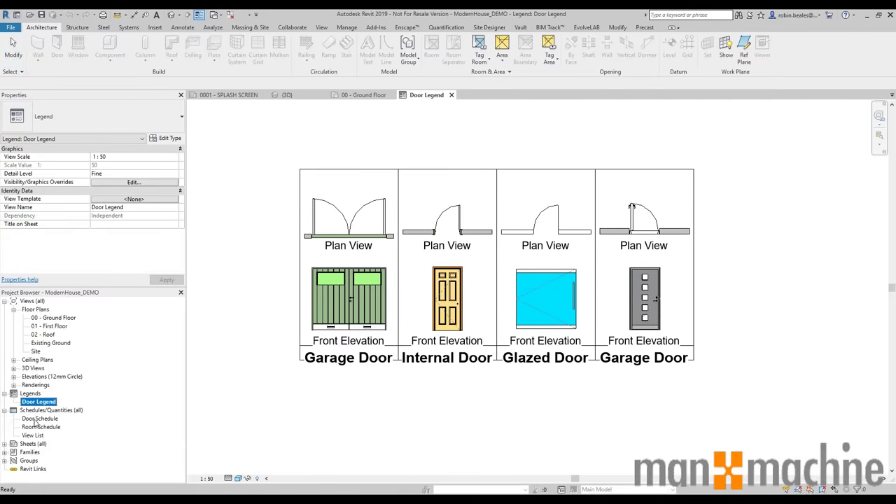
{"action": "double_click", "coordinate": [39, 419]}
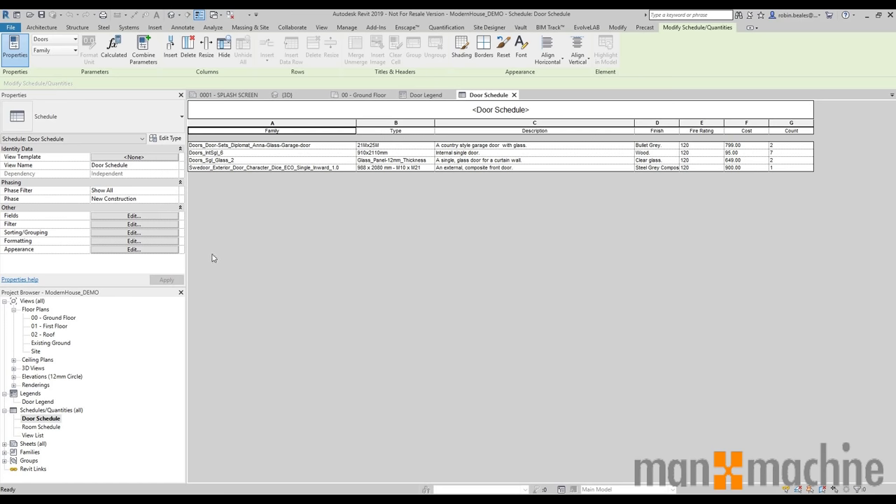
Return to the 00 - Ground Floor plan and look over the main house and the Pool House.
{"action": "double_click", "coordinate": [54, 319]}
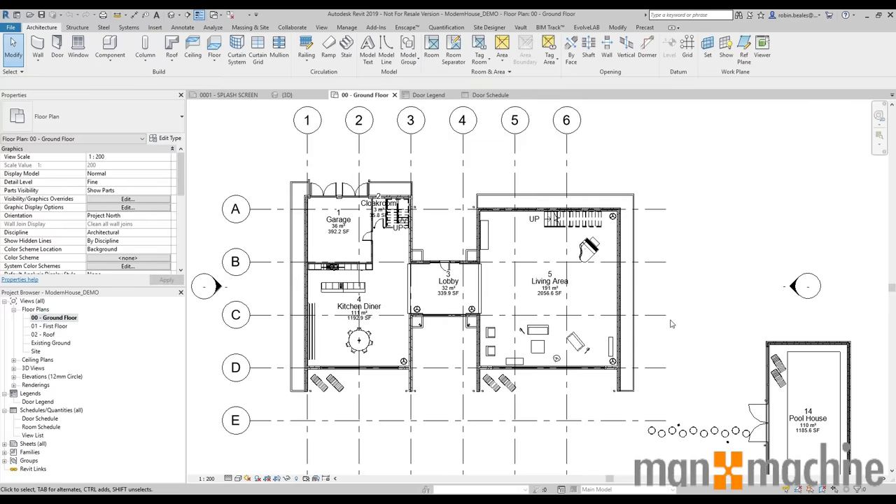
{"action": "middle_click_drag", "start_coordinate": [670, 323], "coordinate": [581, 308]}
{"action": "scroll", "coordinate": [575, 360], "scroll_direction": "up", "scroll_amount": 2}
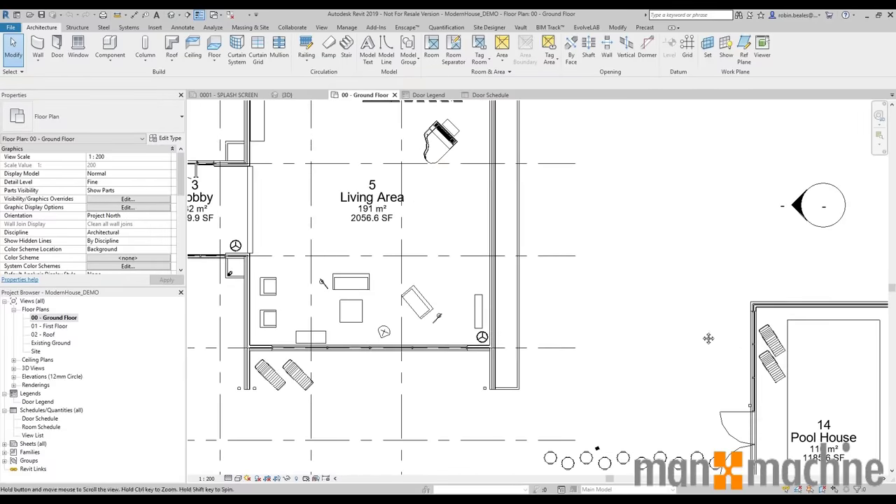
{"action": "middle_click_drag", "start_coordinate": [709, 338], "coordinate": [559, 236]}
{"action": "scroll", "coordinate": [575, 329], "scroll_direction": "down", "scroll_amount": 3}
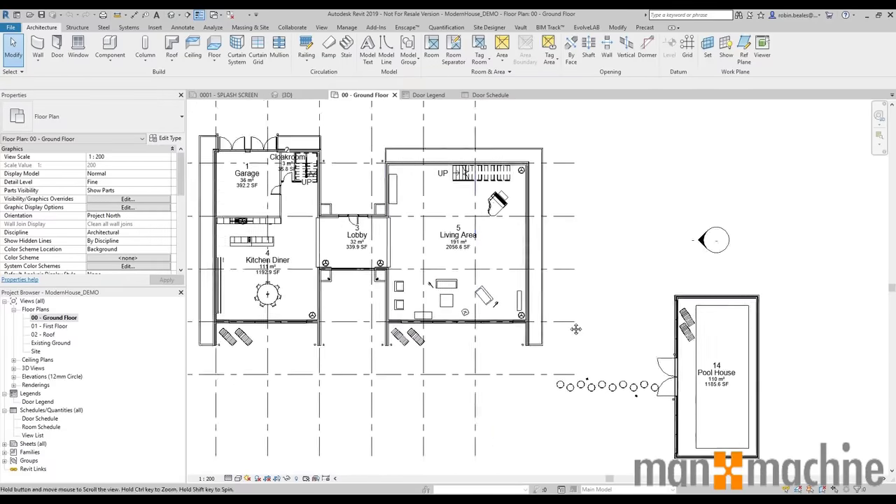
{"action": "middle_click_drag", "start_coordinate": [576, 329], "coordinate": [683, 370]}
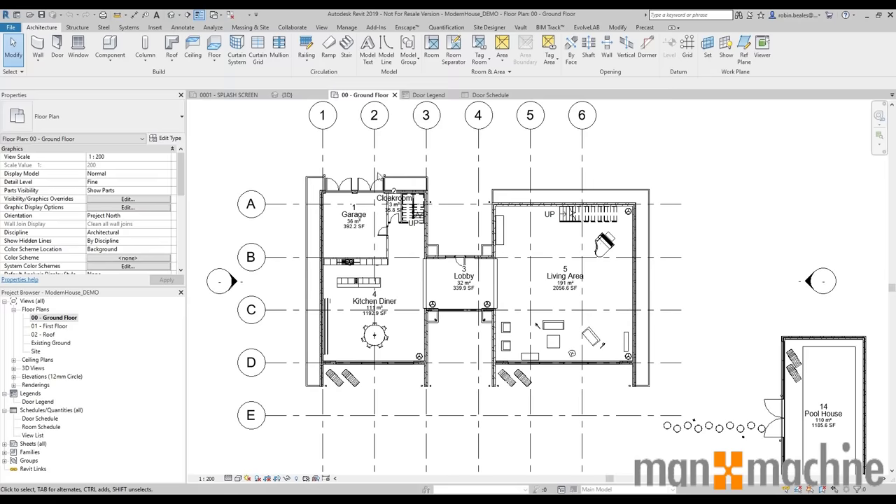
Draw a vertical building section line across the Pool House's north wall, from inside the pool area to outside the building.
{"action": "middle_click_drag", "start_coordinate": [725, 332], "coordinate": [427, 275]}
{"action": "scroll", "coordinate": [552, 328], "scroll_direction": "up", "scroll_amount": 2}
{"action": "middle_click_drag", "start_coordinate": [519, 311], "coordinate": [453, 254]}
{"action": "scroll", "coordinate": [458, 252], "scroll_direction": "up", "scroll_amount": 1}
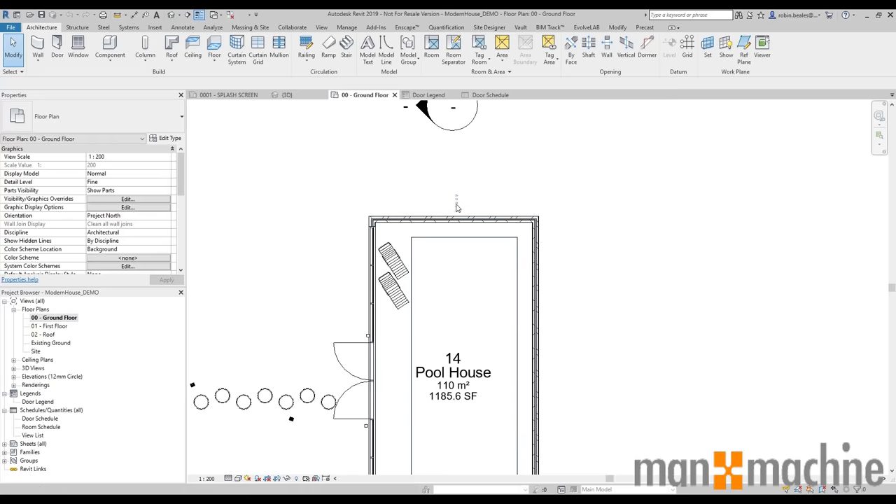
{"action": "middle_click_drag", "start_coordinate": [479, 203], "coordinate": [446, 200]}
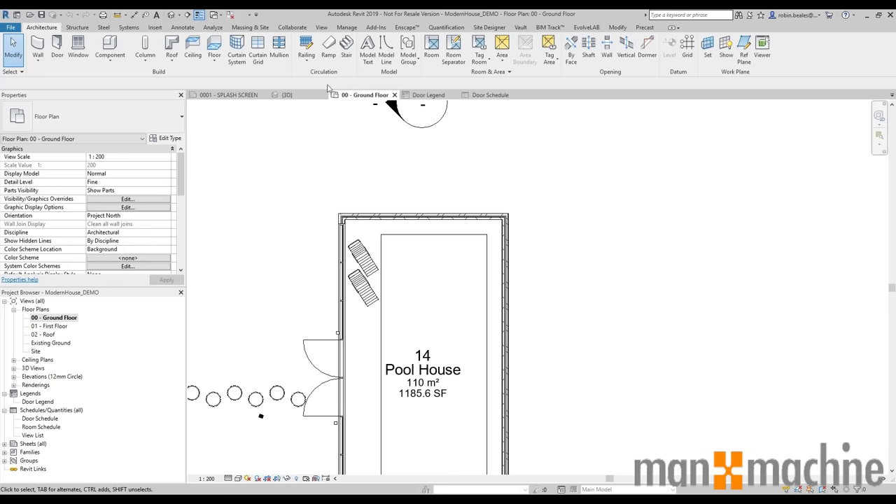
{"action": "left_click", "coordinate": [189, 15]}
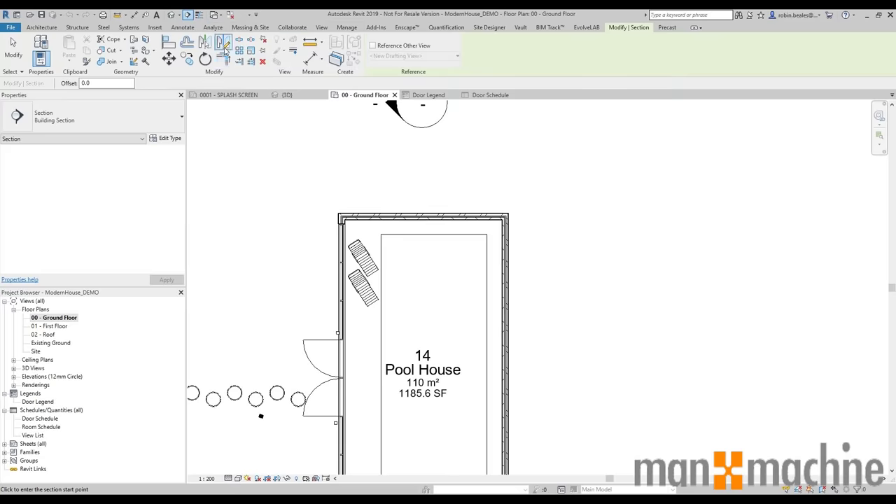
{"action": "scroll", "coordinate": [398, 213], "scroll_direction": "up", "scroll_amount": 3}
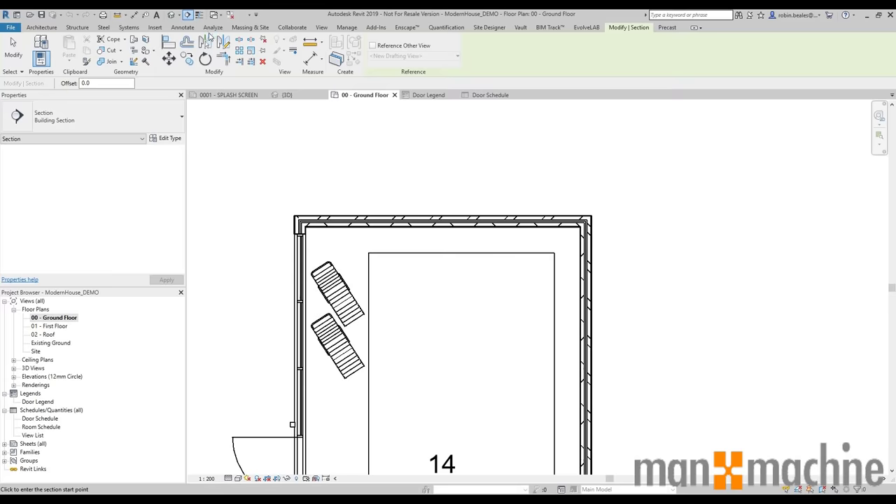
{"action": "left_click", "coordinate": [437, 271]}
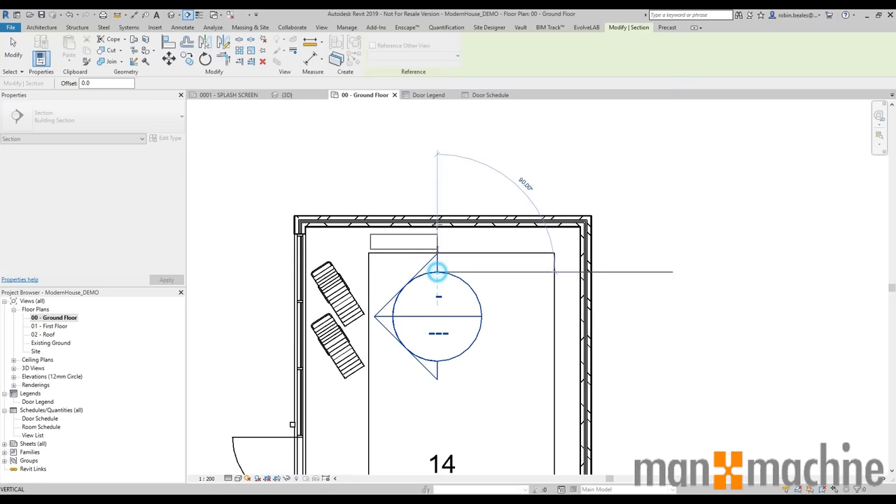
{"action": "left_click", "coordinate": [438, 171]}
{"action": "right_click", "coordinate": [508, 151]}
{"action": "left_click", "coordinate": [528, 154]}
{"action": "right_click", "coordinate": [504, 147]}
{"action": "left_click", "coordinate": [525, 153]}
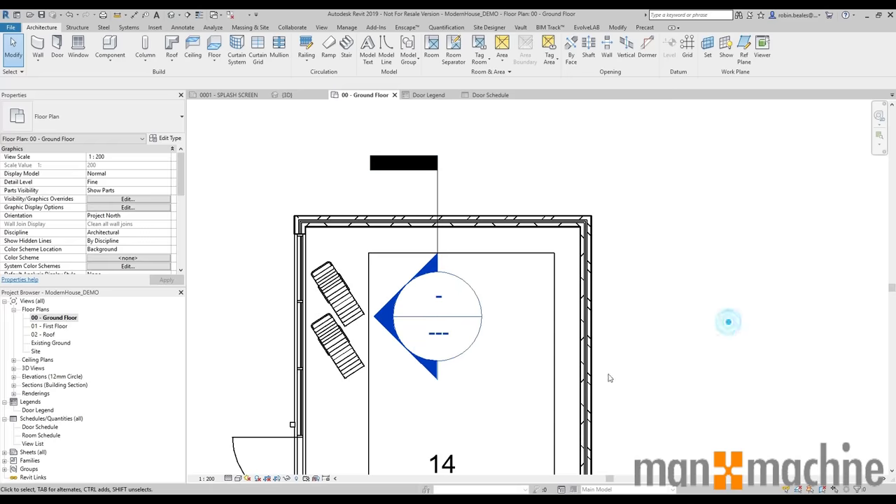
Open the new section view and move the level heads away from the cropped wall so they no longer overlap it.
{"action": "double_click", "coordinate": [396, 317]}
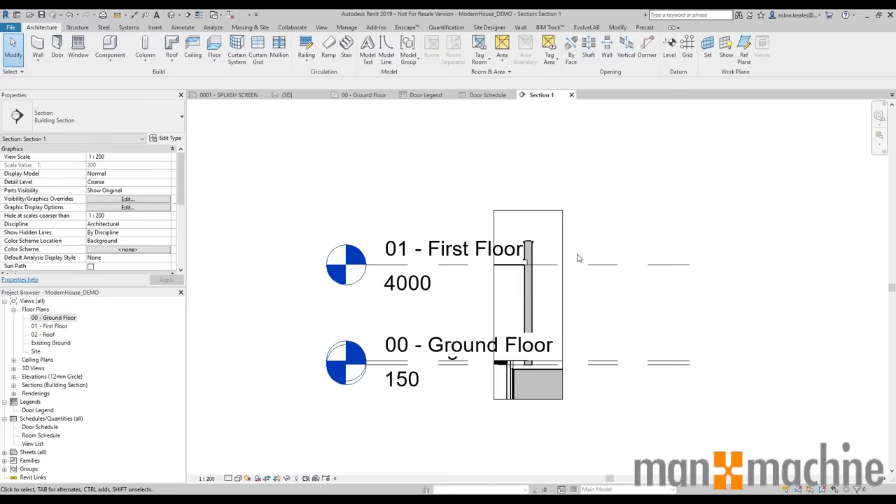
{"action": "left_click", "coordinate": [583, 263]}
{"action": "scroll", "coordinate": [674, 260], "scroll_direction": "down", "scroll_amount": 1}
{"action": "left_click_drag", "start_coordinate": [780, 262], "coordinate": [782, 263]}
{"action": "left_click", "coordinate": [667, 285]}
{"action": "left_click", "coordinate": [635, 263]}
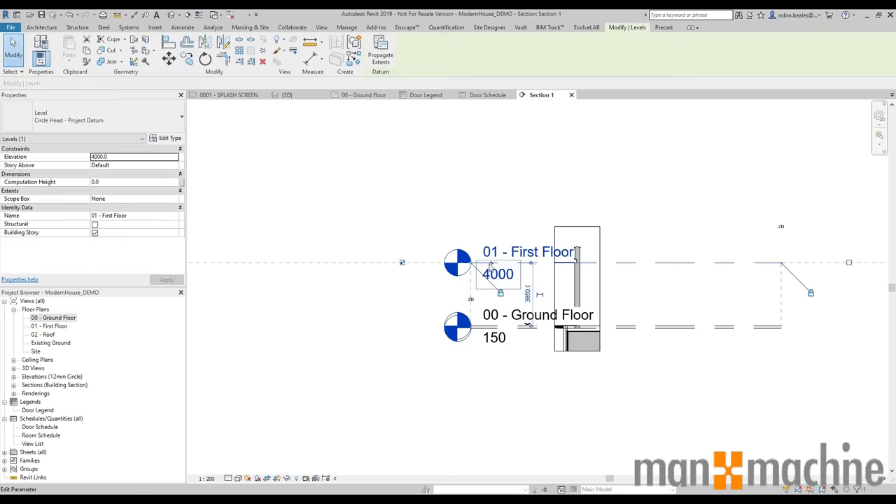
{"action": "left_click_drag", "start_coordinate": [338, 259], "coordinate": [180, 259]}
{"action": "key", "text": "Escape"}
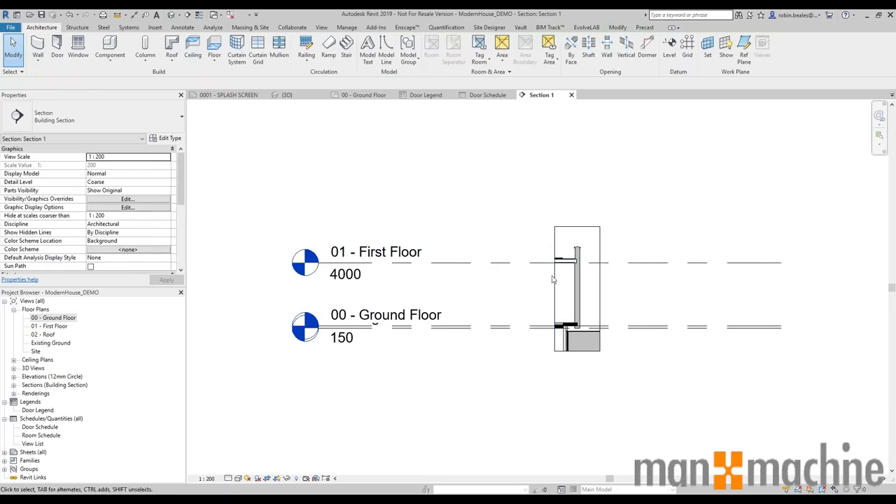
Create a rectangular callout in the section around the wall's parapet and roof slab junction.
{"action": "scroll", "coordinate": [609, 248], "scroll_direction": "up", "scroll_amount": 3}
{"action": "middle_click_drag", "start_coordinate": [609, 249], "coordinate": [480, 382]}
{"action": "scroll", "coordinate": [474, 366], "scroll_direction": "up", "scroll_amount": 2}
{"action": "middle_click_drag", "start_coordinate": [452, 350], "coordinate": [454, 294]}
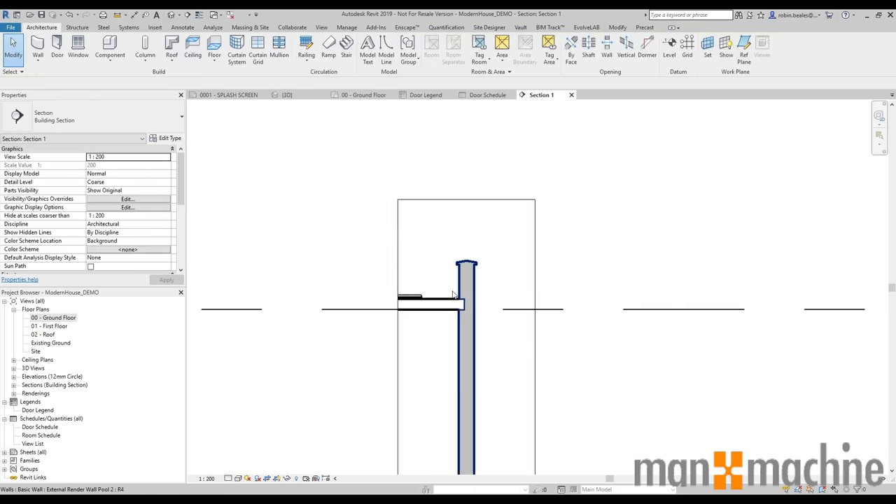
{"action": "left_click_drag", "start_coordinate": [423, 229], "coordinate": [462, 236]}
{"action": "left_click", "coordinate": [322, 26]}
{"action": "left_click", "coordinate": [339, 59]}
{"action": "left_click", "coordinate": [348, 77]}
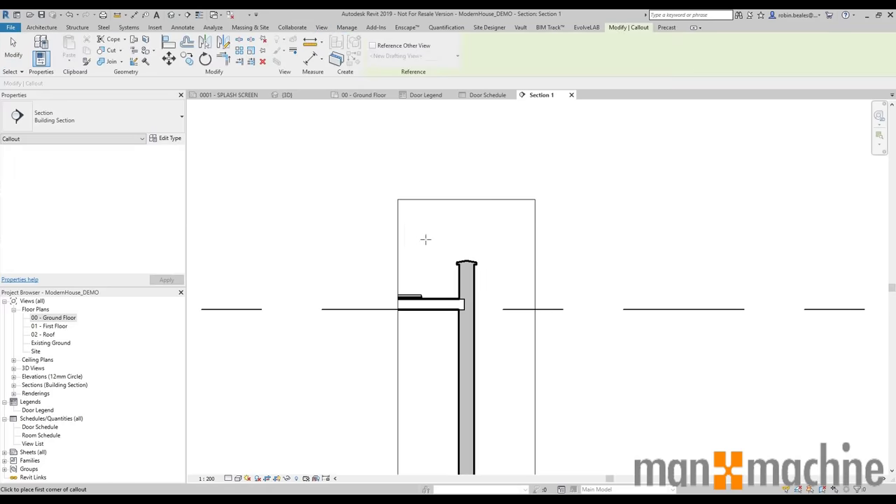
{"action": "left_click", "coordinate": [426, 237]}
{"action": "left_click", "coordinate": [518, 367]}
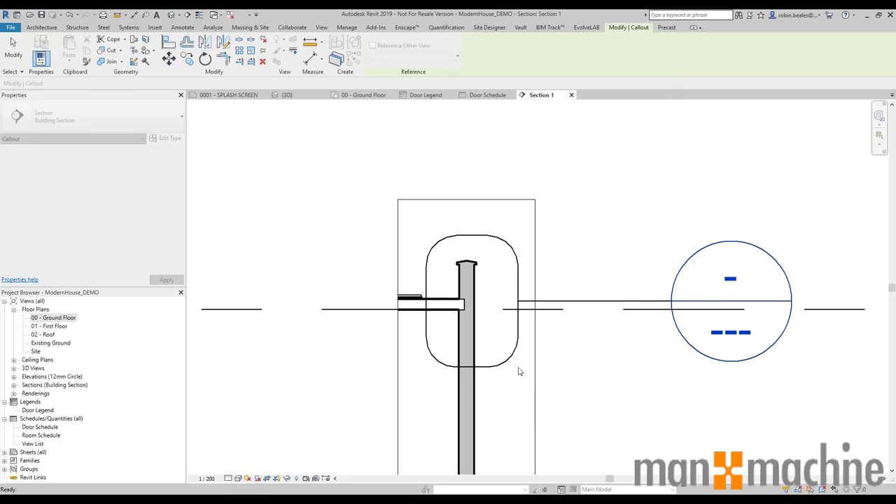
{"action": "right_click", "coordinate": [610, 212]}
{"action": "left_click", "coordinate": [629, 217]}
{"action": "right_click", "coordinate": [608, 202]}
{"action": "left_click", "coordinate": [627, 209]}
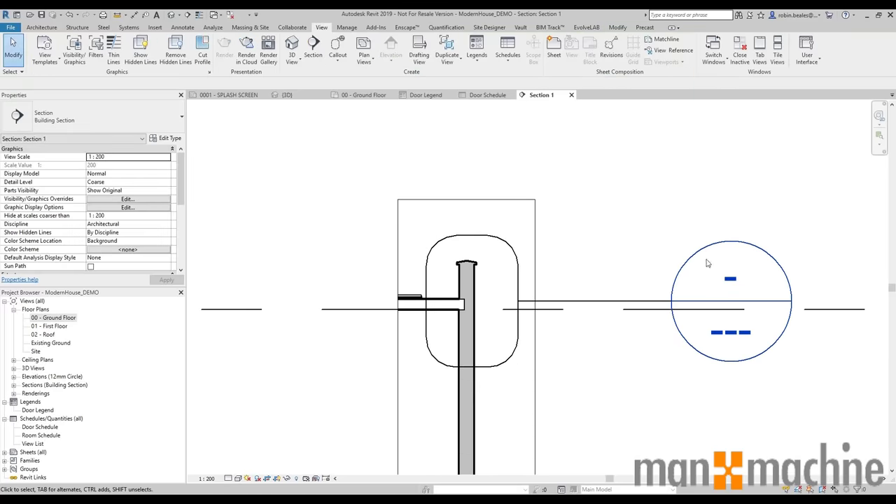
Open the parapet callout view and move the 01 - First Floor level head clear of the crop region.
{"action": "double_click", "coordinate": [708, 263]}
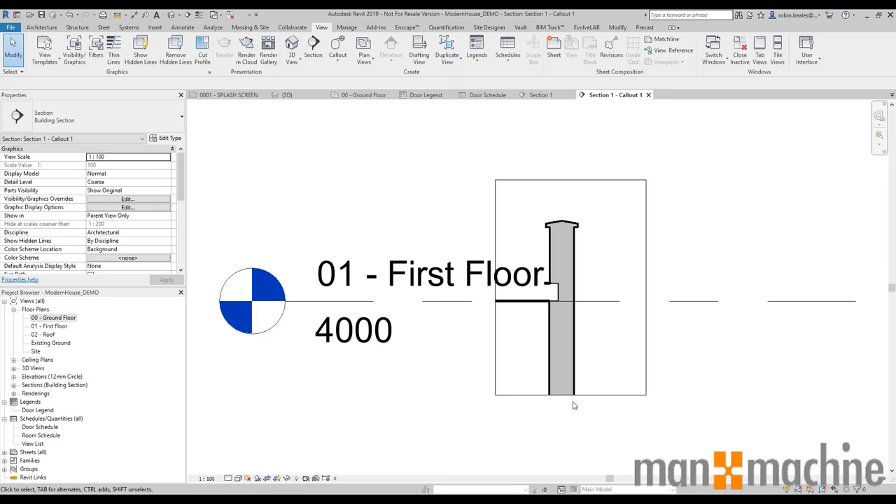
{"action": "scroll", "coordinate": [415, 308], "scroll_direction": "down", "scroll_amount": 5}
{"action": "left_click", "coordinate": [383, 311]}
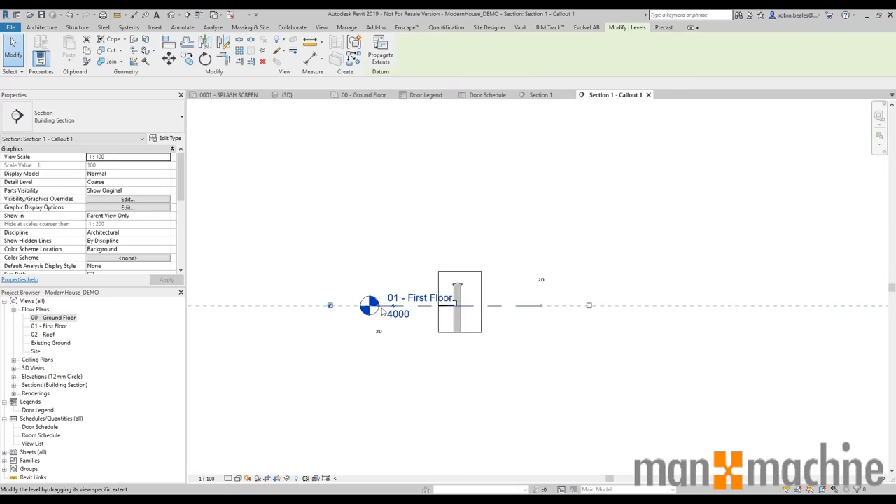
{"action": "left_click_drag", "start_coordinate": [382, 311], "coordinate": [293, 311]}
{"action": "left_click", "coordinate": [482, 386]}
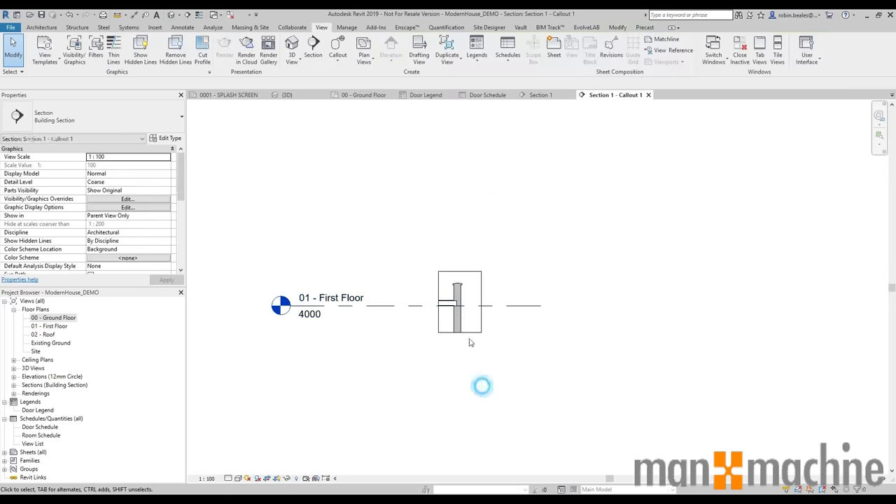
Set the callout view to Fine detail level, Hidden Line visual style and a 1:10 scale.
{"action": "scroll", "coordinate": [471, 343], "scroll_direction": "up", "scroll_amount": 2}
{"action": "left_click", "coordinate": [231, 479]}
{"action": "left_click", "coordinate": [242, 470]}
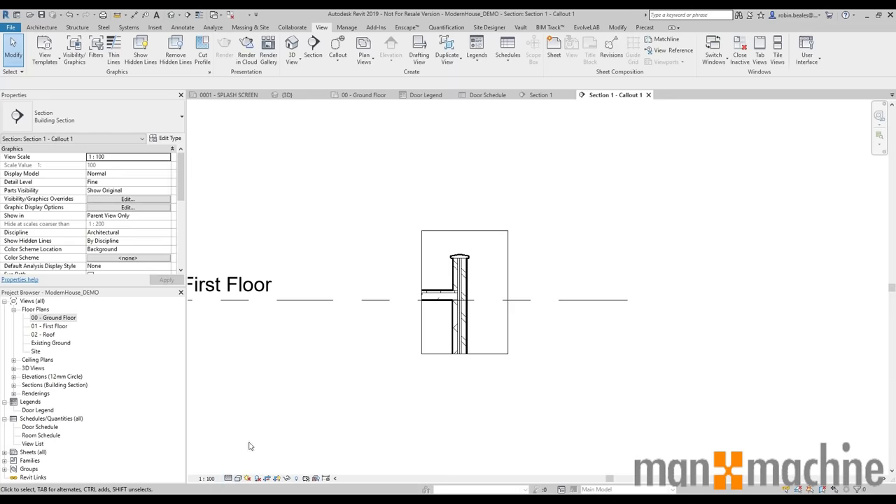
{"action": "left_click", "coordinate": [239, 479]}
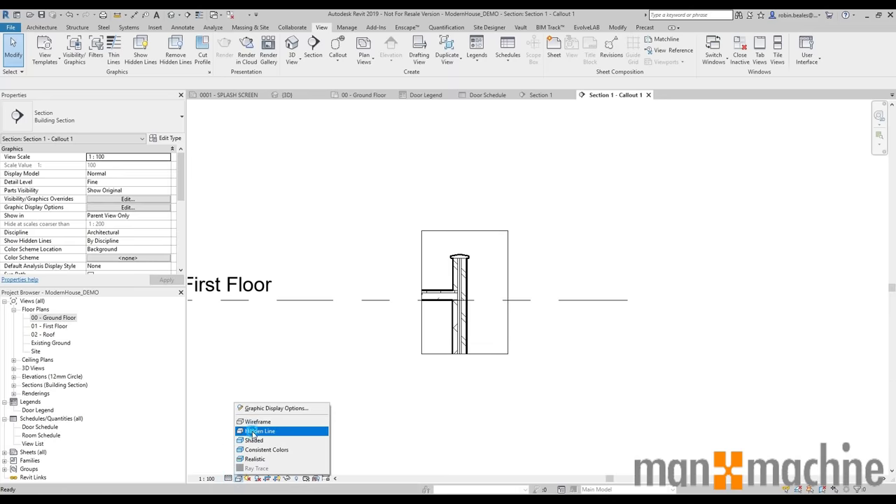
{"action": "left_click", "coordinate": [253, 431]}
{"action": "left_click", "coordinate": [208, 479]}
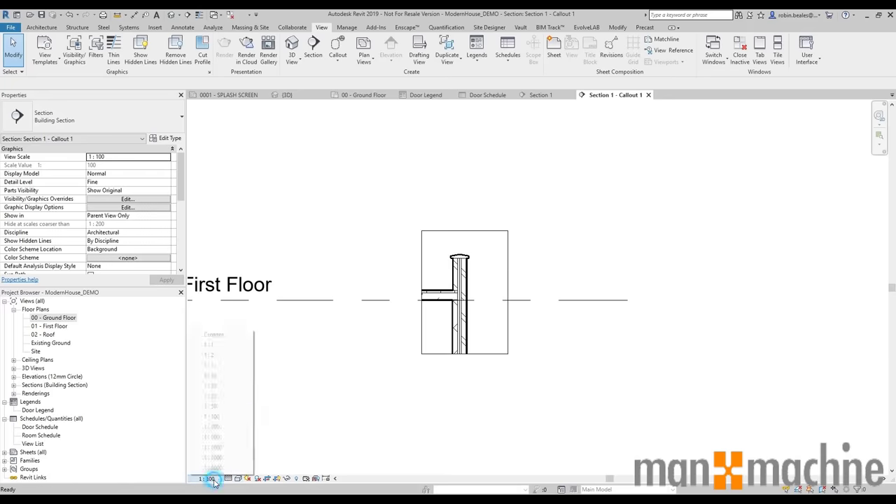
{"action": "left_click", "coordinate": [219, 375]}
Move the 01 - First Floor level head back in beside the callout's crop region to suit the new scale.
{"action": "scroll", "coordinate": [476, 343], "scroll_direction": "up", "scroll_amount": 3}
{"action": "scroll", "coordinate": [467, 354], "scroll_direction": "down", "scroll_amount": 4}
{"action": "left_click", "coordinate": [393, 349]}
{"action": "scroll", "coordinate": [276, 360], "scroll_direction": "up", "scroll_amount": 5}
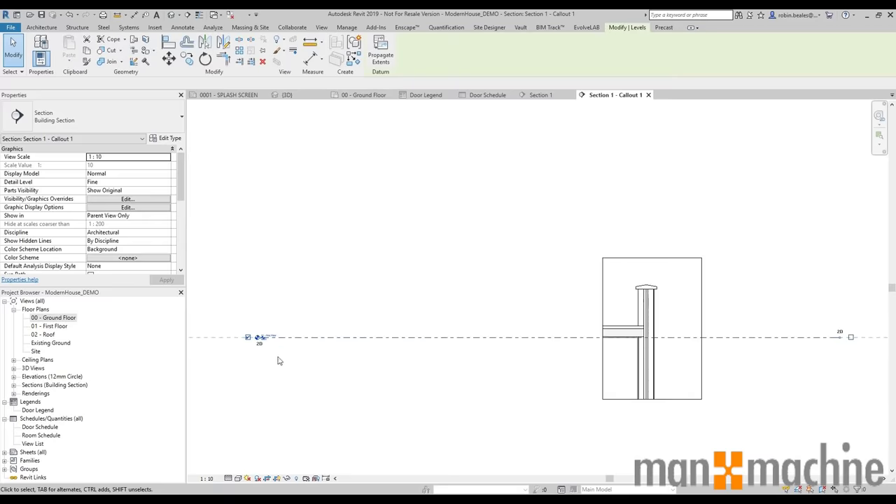
{"action": "left_click", "coordinate": [255, 326]}
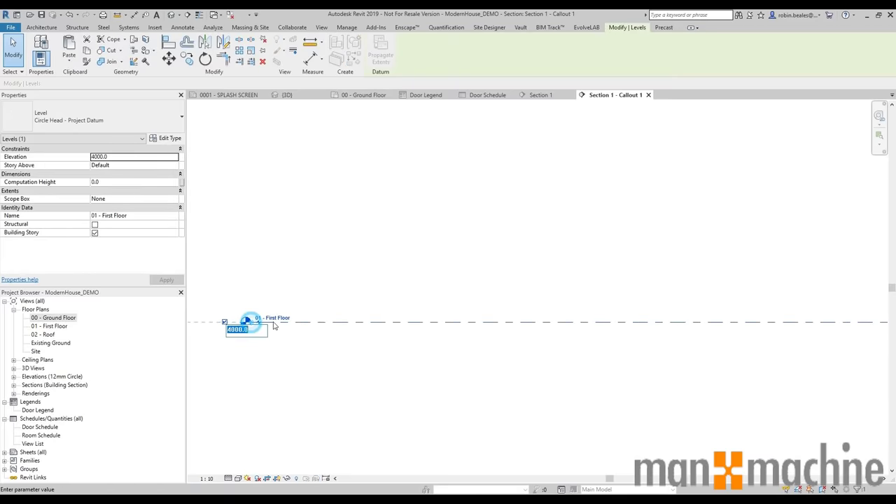
{"action": "left_click", "coordinate": [395, 351]}
{"action": "left_click_drag", "start_coordinate": [249, 321], "coordinate": [707, 309]}
{"action": "middle_click_drag", "start_coordinate": [661, 318], "coordinate": [286, 320]}
{"action": "mouse_move", "coordinate": [575, 323]}
{"action": "left_mouse_down"}
{"action": "mouse_move", "coordinate": [586, 323]}
{"action": "mouse_move", "coordinate": [569, 324]}
{"action": "left_mouse_up"}
{"action": "left_click", "coordinate": [572, 381]}
Examine the wall, parapet coping and roof slab build-up with their hatch patterns in the callout.
{"action": "middle_click_drag", "start_coordinate": [704, 380], "coordinate": [348, 297]}
{"action": "scroll", "coordinate": [405, 268], "scroll_direction": "up", "scroll_amount": 3}
{"action": "middle_click_drag", "start_coordinate": [418, 289], "coordinate": [468, 402]}
{"action": "middle_click_drag", "start_coordinate": [425, 382], "coordinate": [432, 300]}
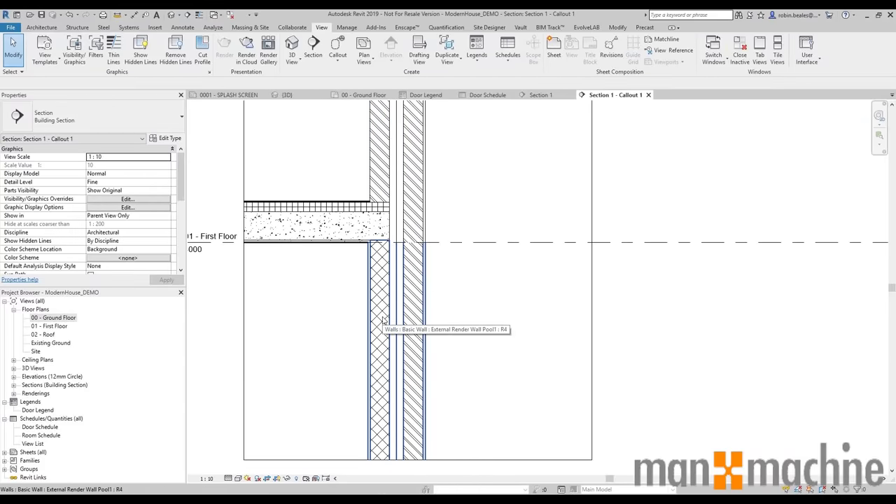
{"action": "middle_click_drag", "start_coordinate": [382, 314], "coordinate": [377, 386]}
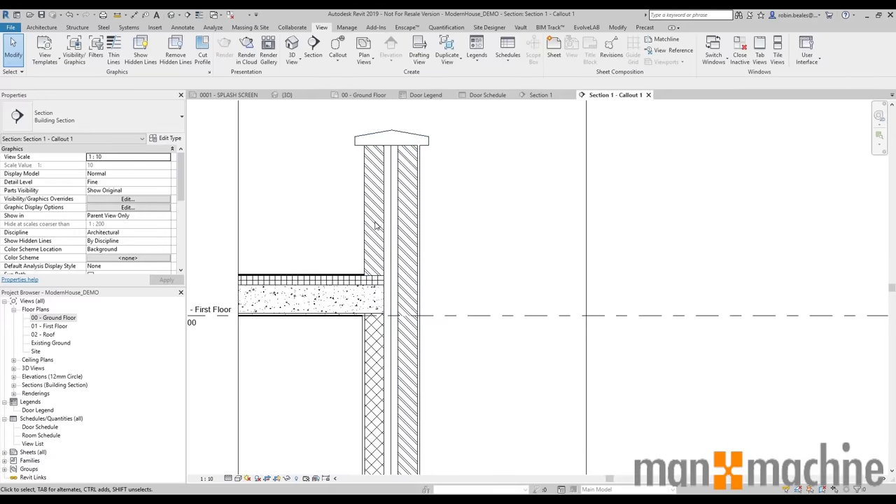
{"action": "scroll", "coordinate": [377, 226], "scroll_direction": "up", "scroll_amount": 4}
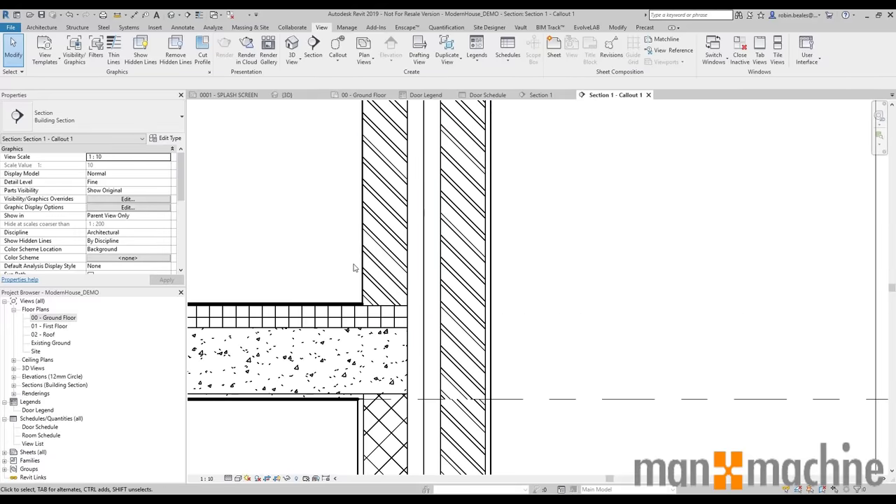
{"action": "scroll", "coordinate": [348, 308], "scroll_direction": "down", "scroll_amount": 4}
{"action": "middle_click_drag", "start_coordinate": [381, 383], "coordinate": [357, 267]}
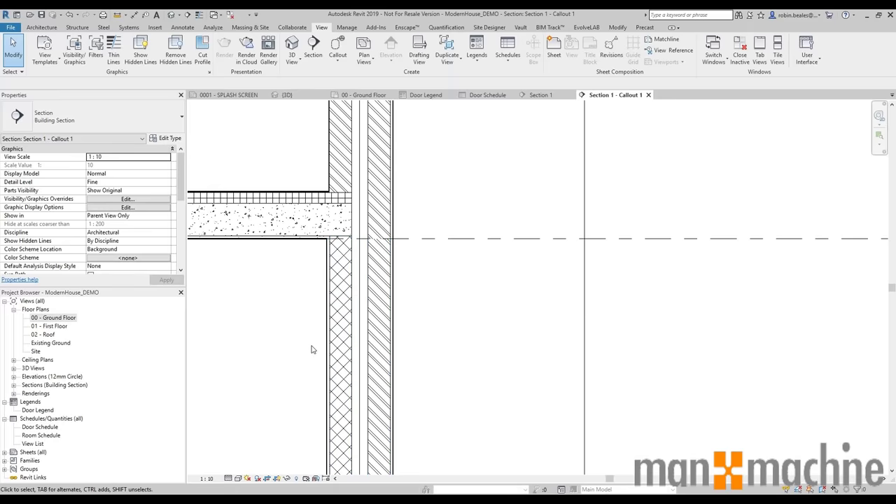
{"action": "scroll", "coordinate": [298, 352], "scroll_direction": "down", "scroll_amount": 1}
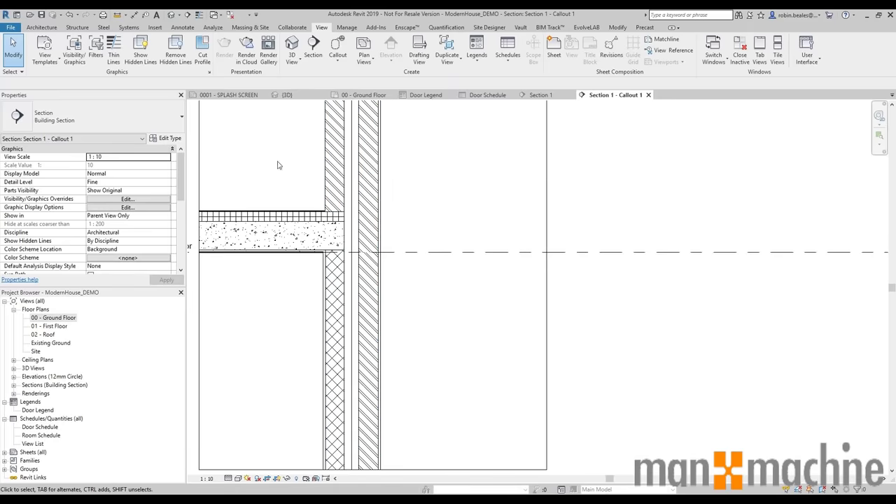
{"action": "left_click", "coordinate": [187, 28]}
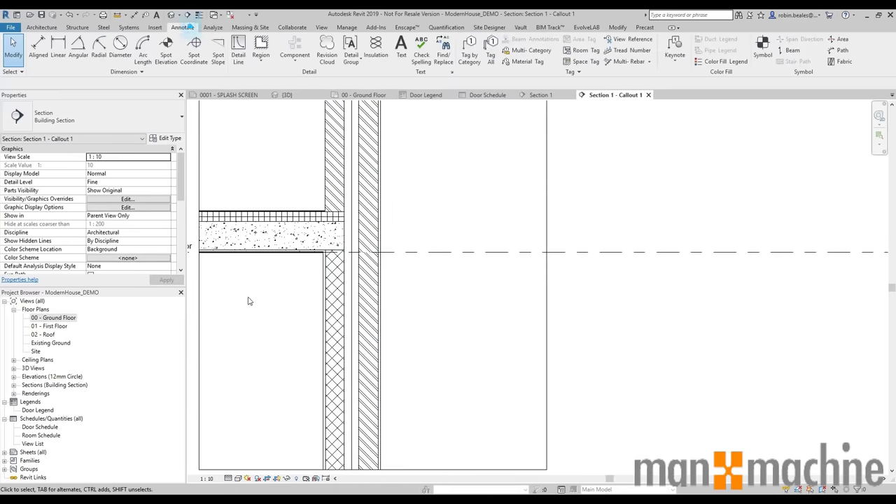
{"action": "left_click", "coordinate": [293, 63]}
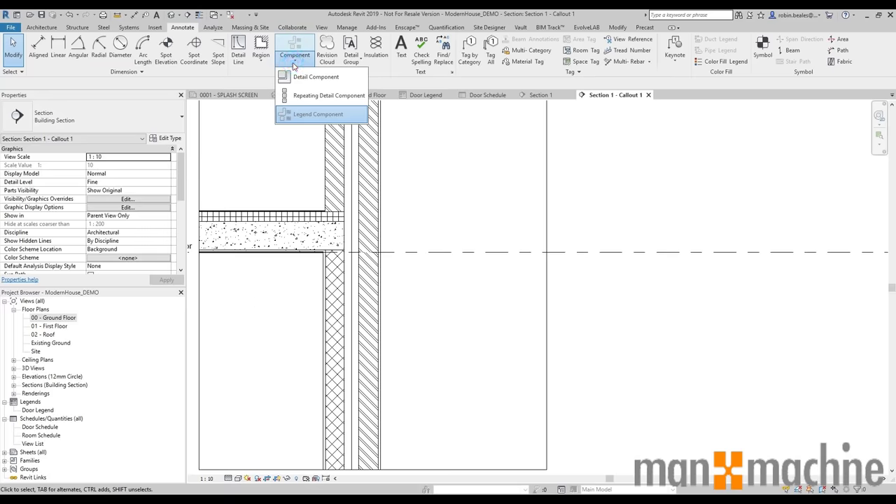
{"action": "left_click", "coordinate": [302, 95]}
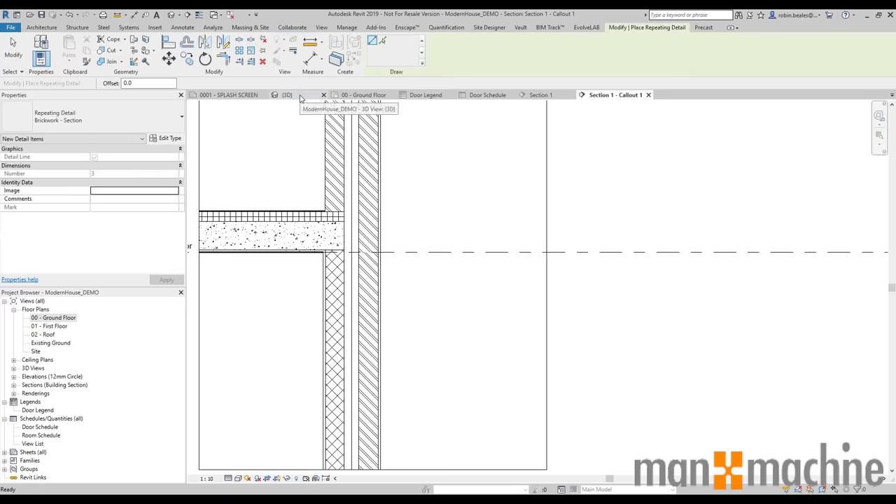
{"action": "left_click", "coordinate": [127, 123]}
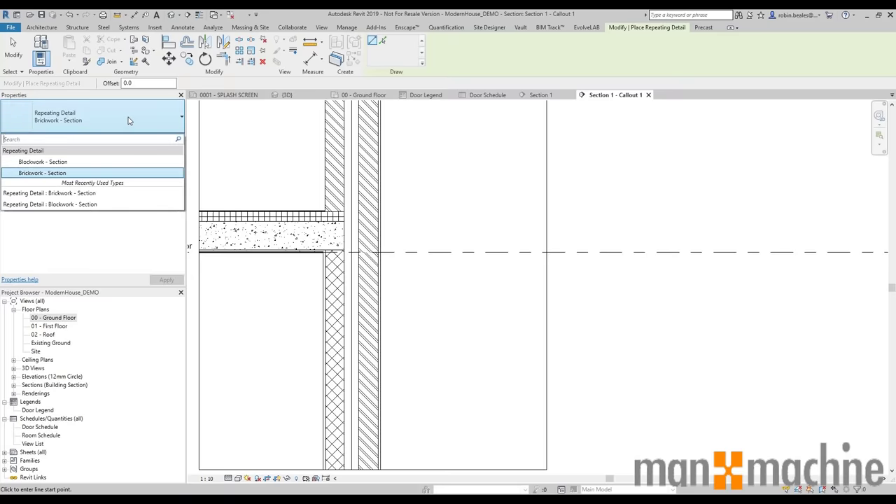
{"action": "left_click", "coordinate": [58, 163]}
{"action": "right_click", "coordinate": [257, 136]}
{"action": "left_click", "coordinate": [274, 141]}
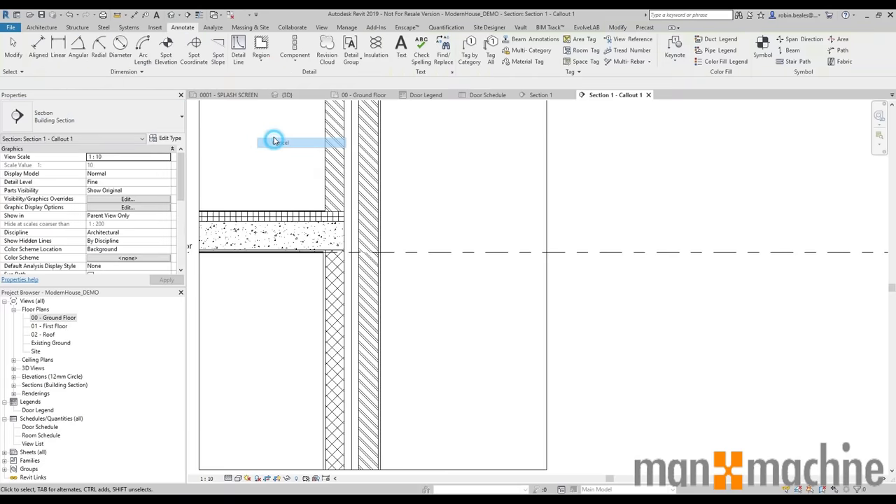
{"action": "left_click", "coordinate": [295, 56]}
{"action": "left_click", "coordinate": [308, 76]}
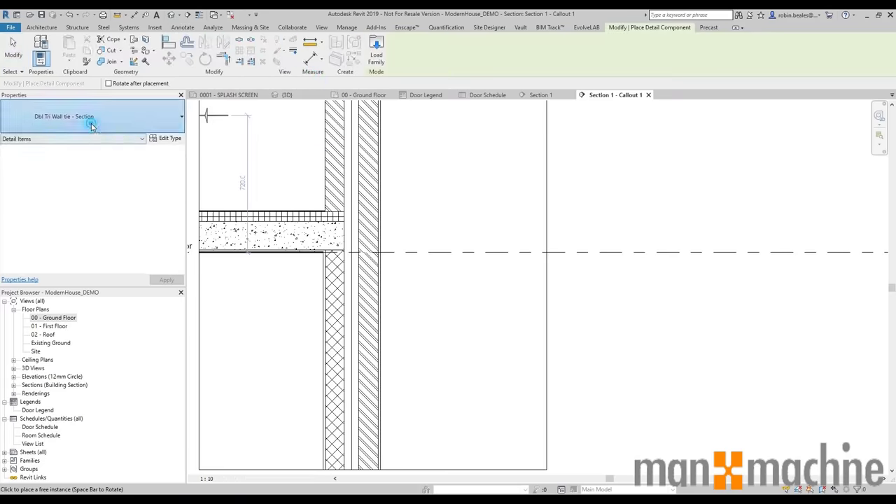
{"action": "left_click", "coordinate": [91, 125]}
{"action": "left_click", "coordinate": [60, 193]}
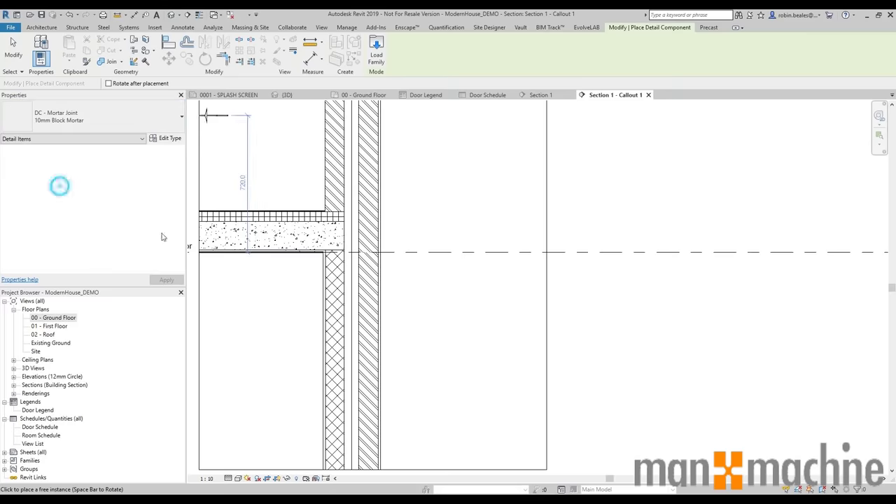
{"action": "right_click", "coordinate": [242, 314]}
{"action": "left_click", "coordinate": [259, 318]}
{"action": "right_click", "coordinate": [233, 284]}
{"action": "left_click", "coordinate": [254, 296]}
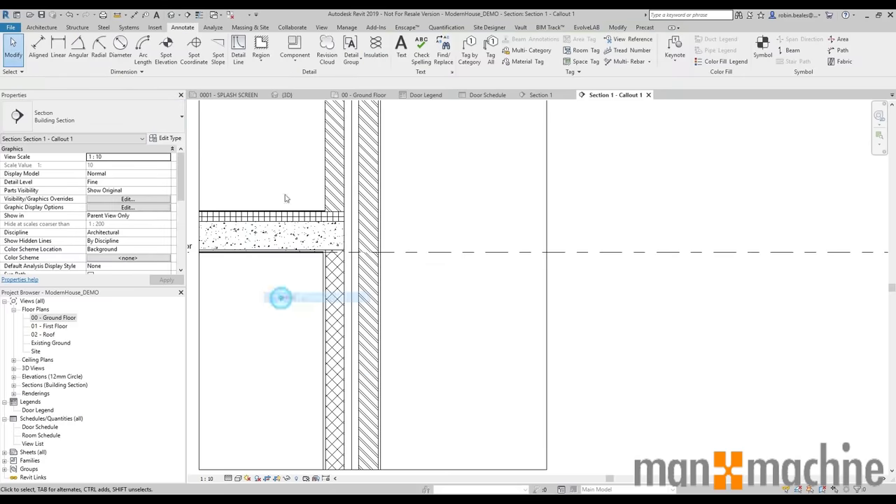
Start a Brickwork - Section repeating detail and review the detail component and spacing settings of its type.
{"action": "left_click", "coordinate": [295, 56]}
{"action": "left_click", "coordinate": [319, 91]}
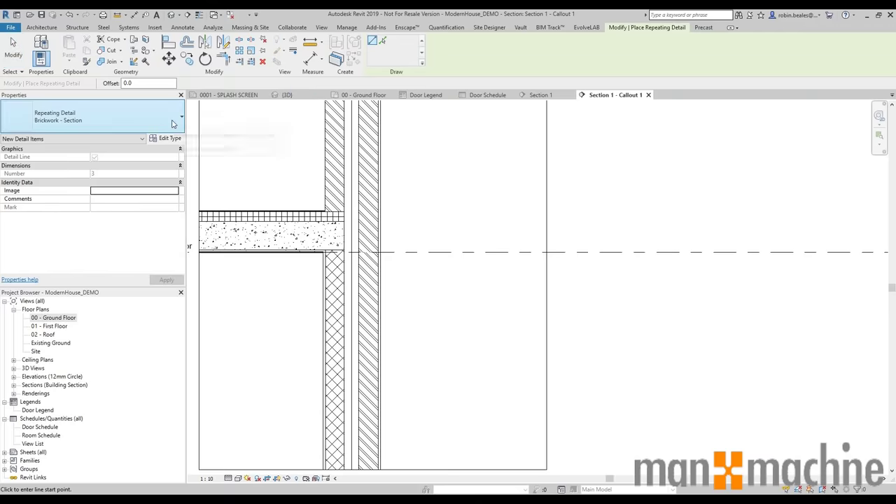
{"action": "left_click", "coordinate": [165, 138]}
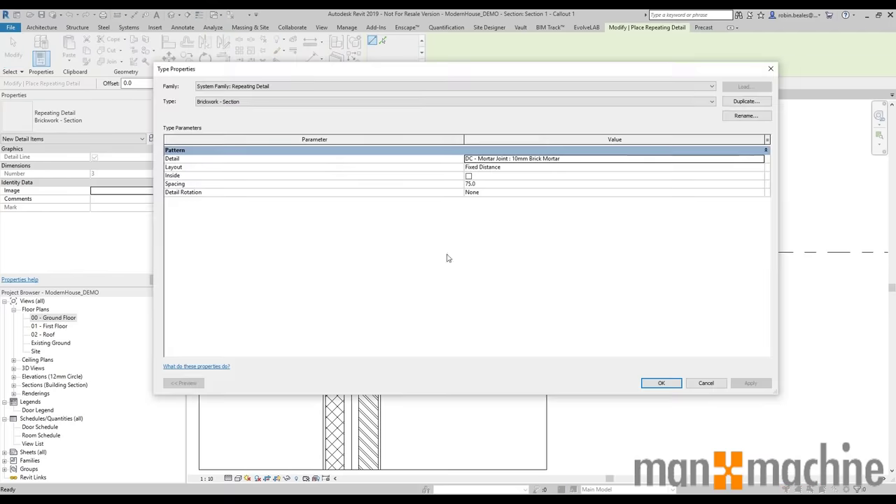
{"action": "left_click", "coordinate": [573, 159]}
{"action": "left_click", "coordinate": [502, 183]}
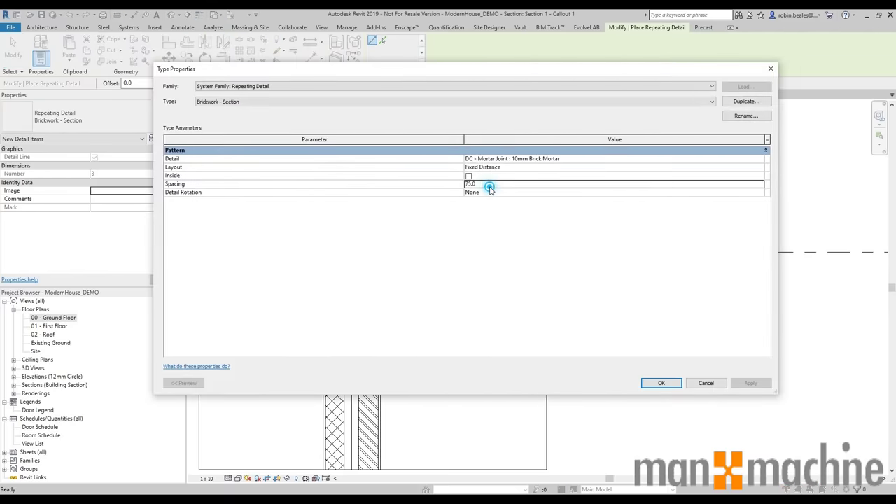
{"action": "left_click", "coordinate": [705, 386]}
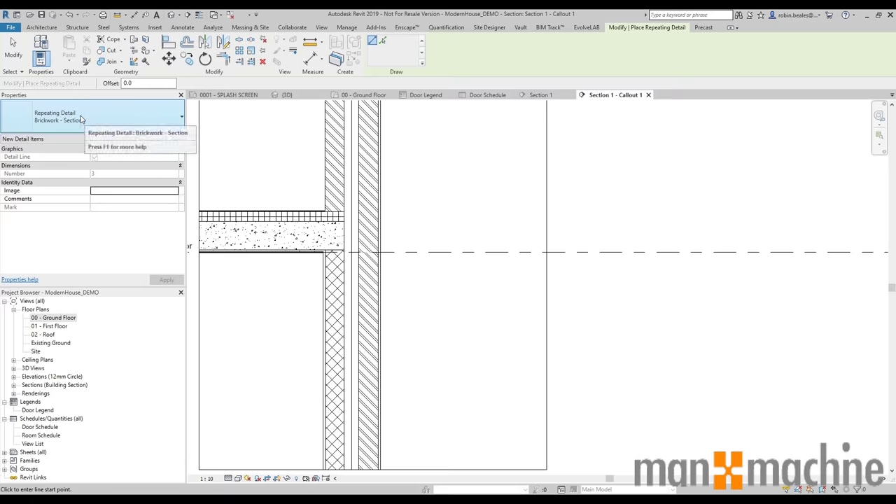
Draw the Brickwork - Section repeating detail up the outer leaf's cavity face, from the callout's lower crop edge to the coping.
{"action": "middle_click_drag", "start_coordinate": [392, 324], "coordinate": [394, 220]}
{"action": "scroll", "coordinate": [355, 385], "scroll_direction": "up", "scroll_amount": 4}
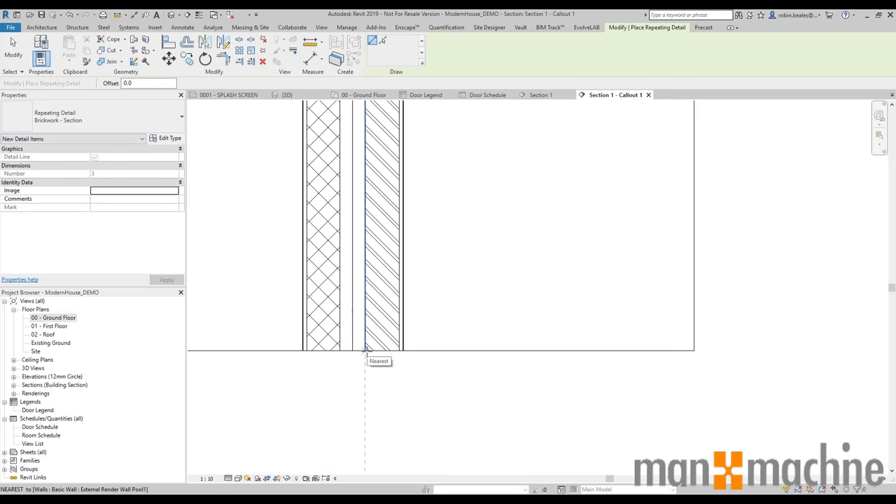
{"action": "left_click", "coordinate": [365, 350]}
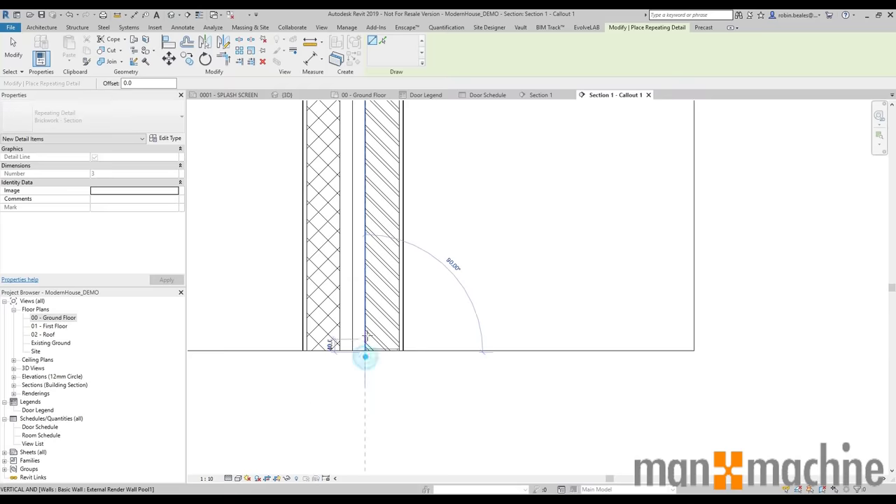
{"action": "scroll", "coordinate": [362, 404], "scroll_direction": "up", "scroll_amount": 2}
{"action": "middle_click_drag", "start_coordinate": [361, 406], "coordinate": [361, 422]}
{"action": "mouse_move", "coordinate": [357, 241]}
{"action": "middle_mouse_down"}
{"action": "mouse_move", "coordinate": [356, 396]}
{"action": "mouse_move", "coordinate": [360, 256]}
{"action": "mouse_move", "coordinate": [353, 389]}
{"action": "mouse_move", "coordinate": [352, 356]}
{"action": "middle_mouse_up"}
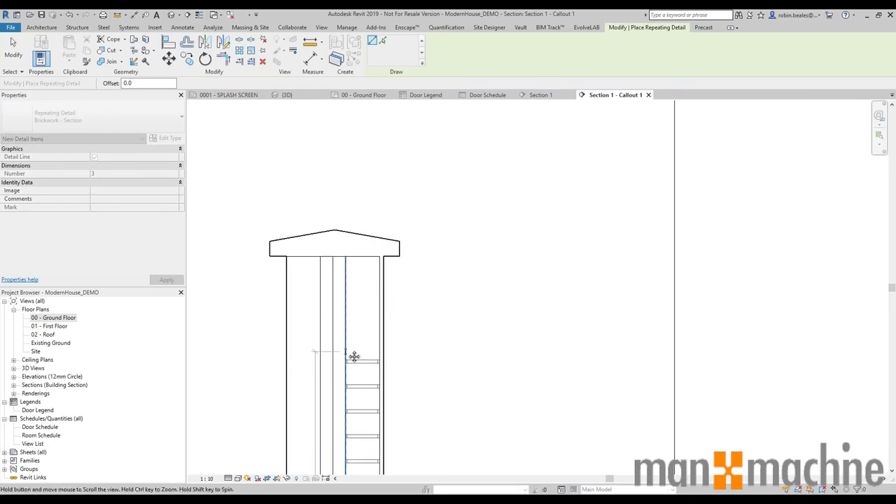
{"action": "left_click", "coordinate": [344, 252]}
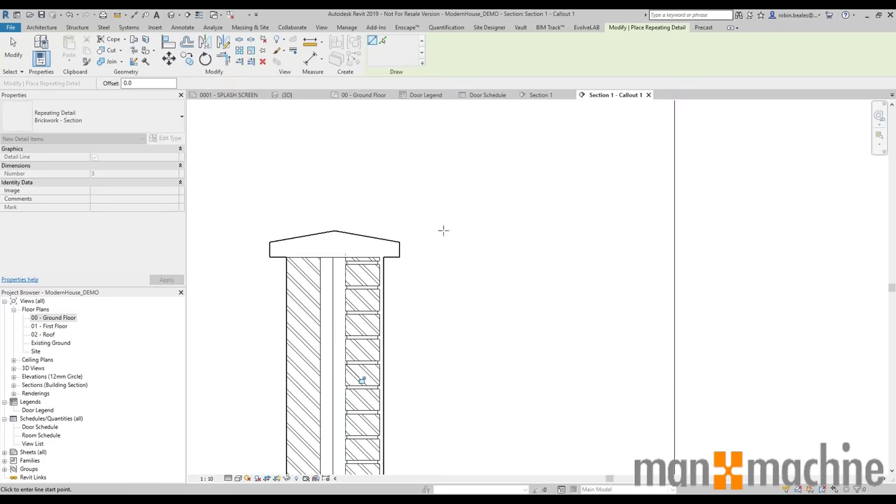
{"action": "right_click", "coordinate": [446, 230]}
{"action": "left_click", "coordinate": [466, 234]}
{"action": "right_click", "coordinate": [453, 226]}
{"action": "left_click", "coordinate": [467, 227]}
Examine the brick courses and recessed mortar joints along the lower part of the outer leaf.
{"action": "scroll", "coordinate": [403, 309], "scroll_direction": "down", "scroll_amount": 1}
{"action": "scroll", "coordinate": [403, 309], "scroll_direction": "down", "scroll_amount": 2}
{"action": "middle_click_drag", "start_coordinate": [428, 425], "coordinate": [412, 200]}
{"action": "middle_click_drag", "start_coordinate": [404, 350], "coordinate": [404, 274]}
{"action": "scroll", "coordinate": [365, 327], "scroll_direction": "up", "scroll_amount": 3}
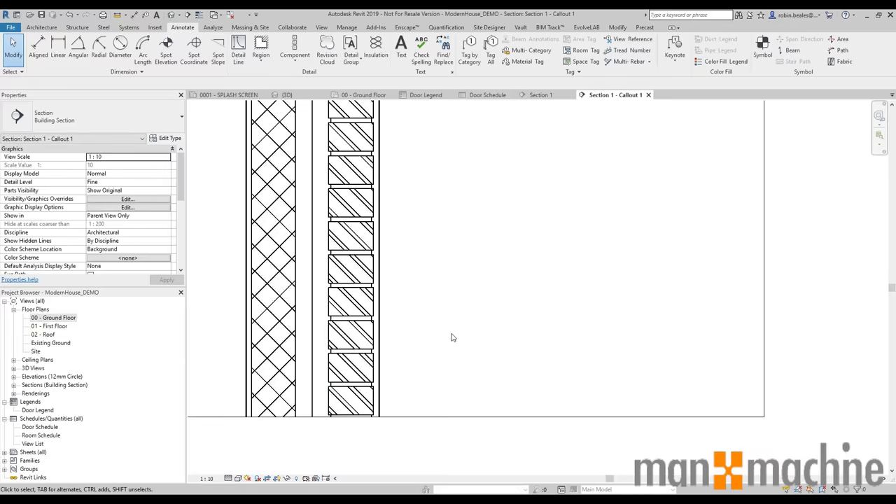
{"action": "scroll", "coordinate": [450, 336], "scroll_direction": "up", "scroll_amount": 2}
{"action": "middle_click_drag", "start_coordinate": [428, 364], "coordinate": [504, 304]}
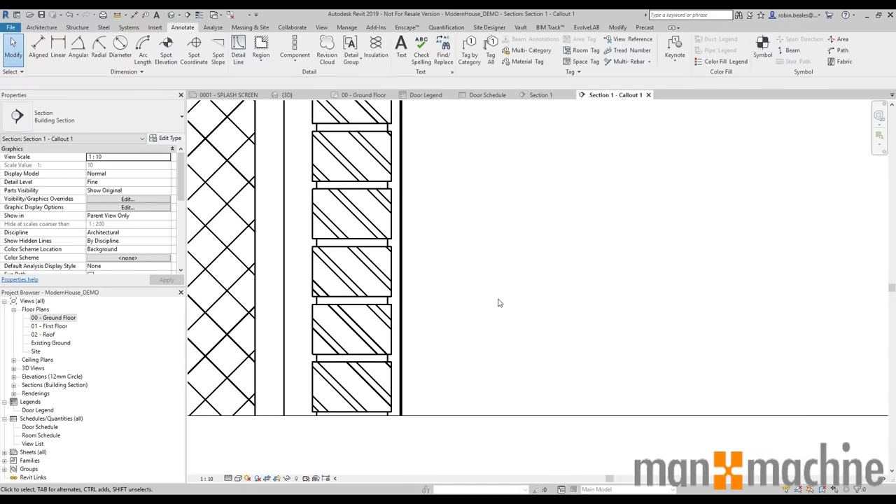
{"action": "scroll", "coordinate": [353, 377], "scroll_direction": "up", "scroll_amount": 2}
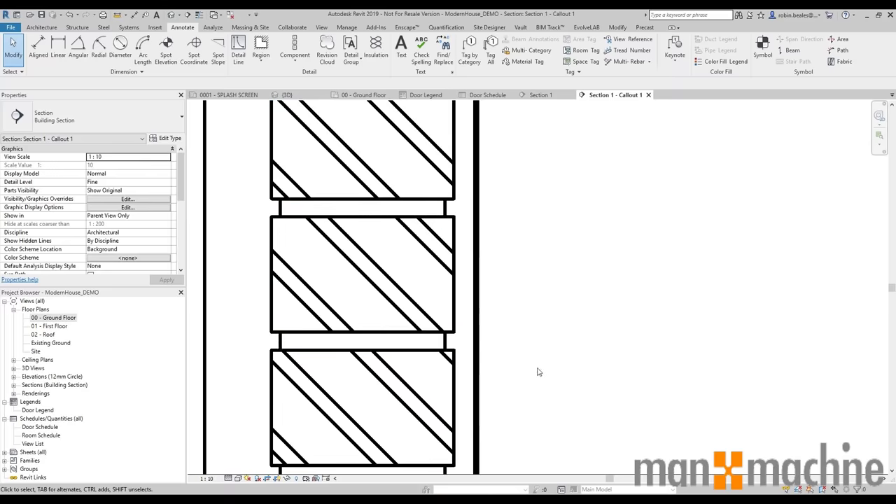
Undo and restore the outer leaf's brickwork repeating detail to compare it with the plain wall hatch.
{"action": "scroll", "coordinate": [541, 363], "scroll_direction": "down", "scroll_amount": 3}
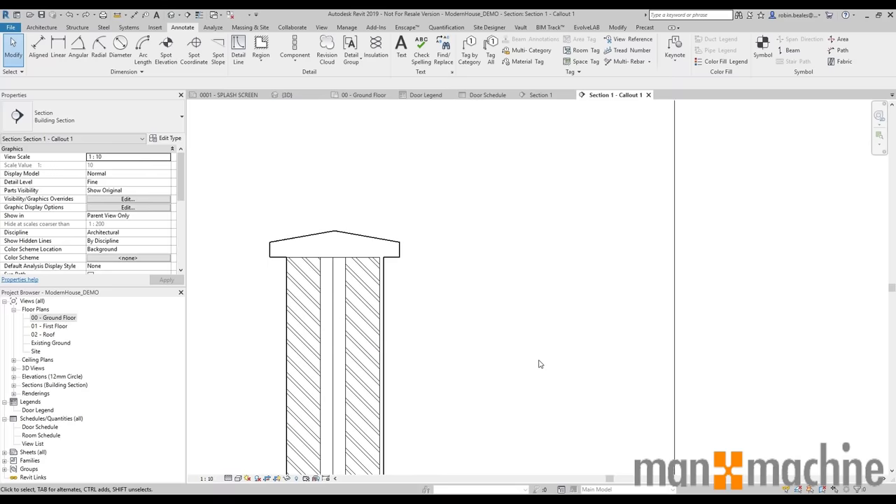
{"action": "scroll", "coordinate": [349, 269], "scroll_direction": "up", "scroll_amount": 1}
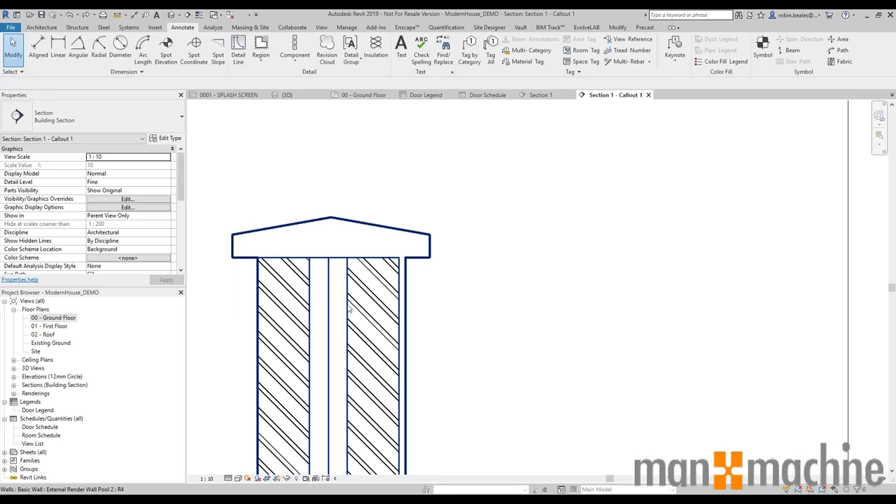
{"action": "left_click", "coordinate": [485, 379]}
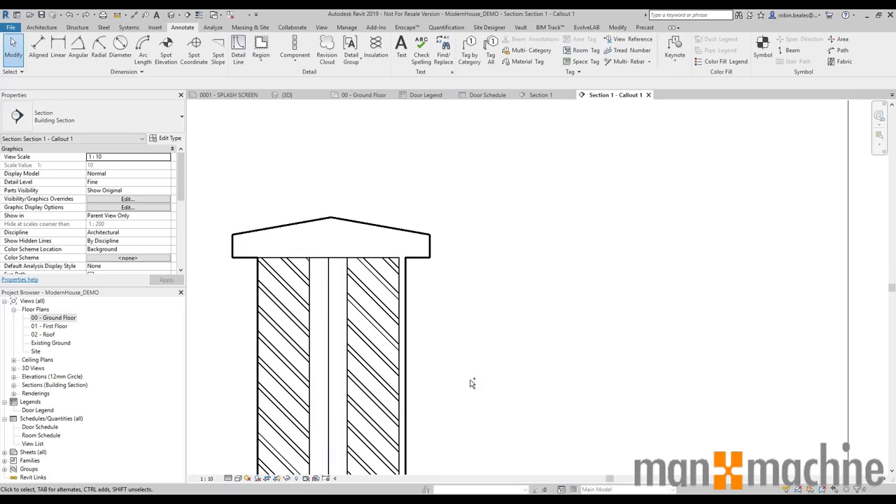
{"action": "key", "text": "ctrl+z"}
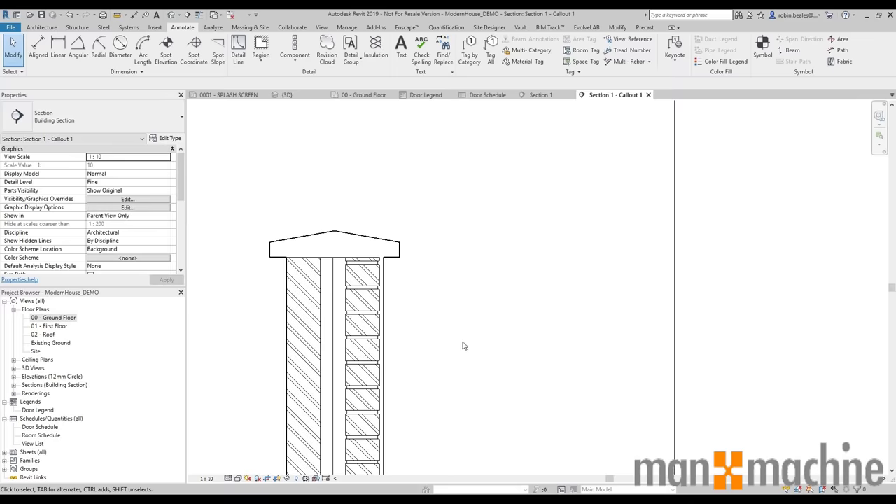
Align the uppermost mortar joint of the outer leaf's brickwork repeating detail with the underside of the coping.
{"action": "scroll", "coordinate": [340, 246], "scroll_direction": "up", "scroll_amount": 5}
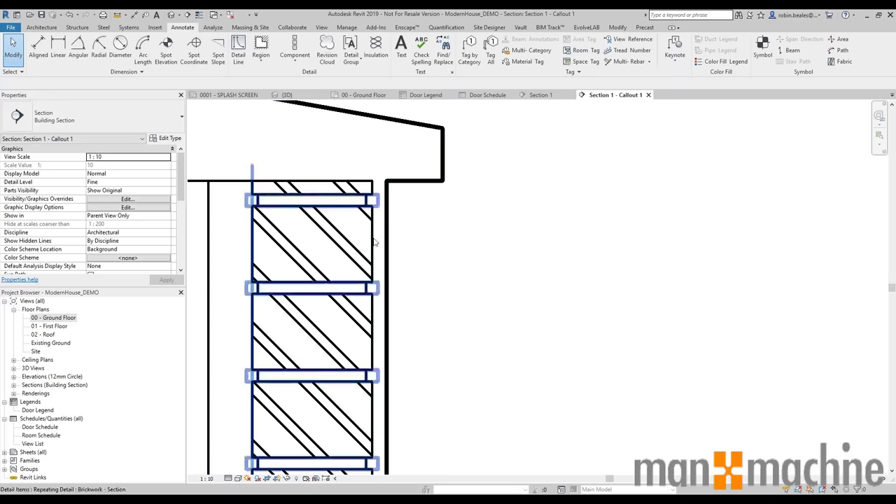
{"action": "scroll", "coordinate": [487, 336], "scroll_direction": "down", "scroll_amount": 4}
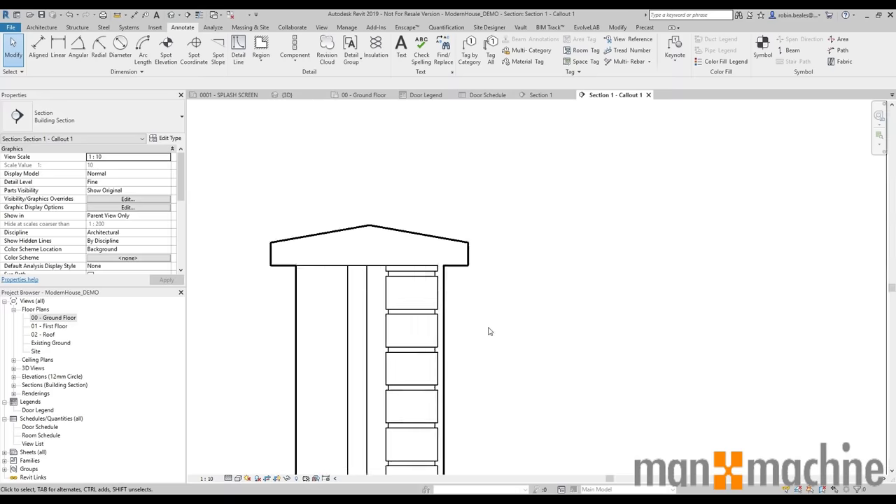
{"action": "scroll", "coordinate": [472, 320], "scroll_direction": "up", "scroll_amount": 2}
{"action": "scroll", "coordinate": [365, 258], "scroll_direction": "up", "scroll_amount": 2}
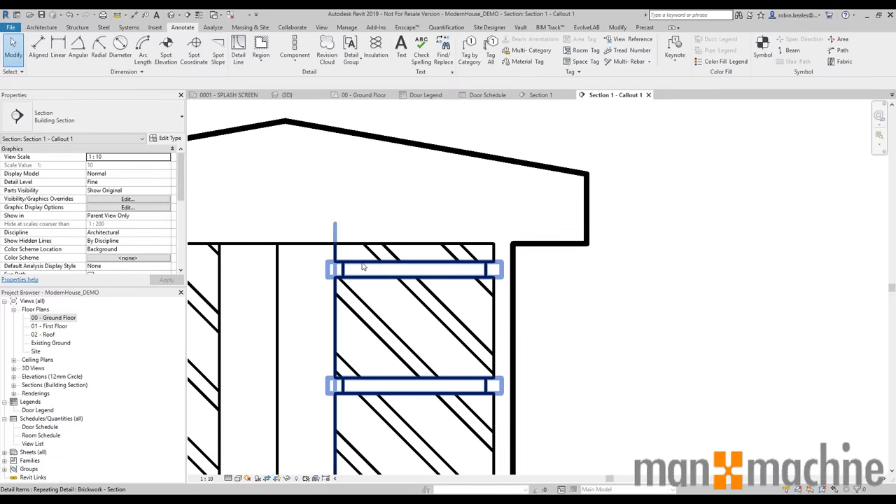
{"action": "left_click", "coordinate": [363, 266]}
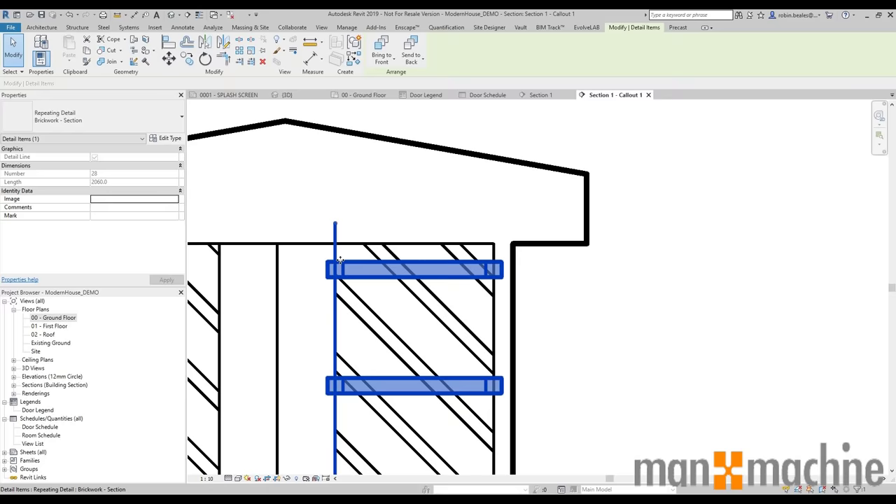
{"action": "left_click", "coordinate": [697, 316]}
{"action": "left_click", "coordinate": [354, 271]}
{"action": "left_click", "coordinate": [655, 299]}
{"action": "key", "text": "a"}
{"action": "key", "text": "l"}
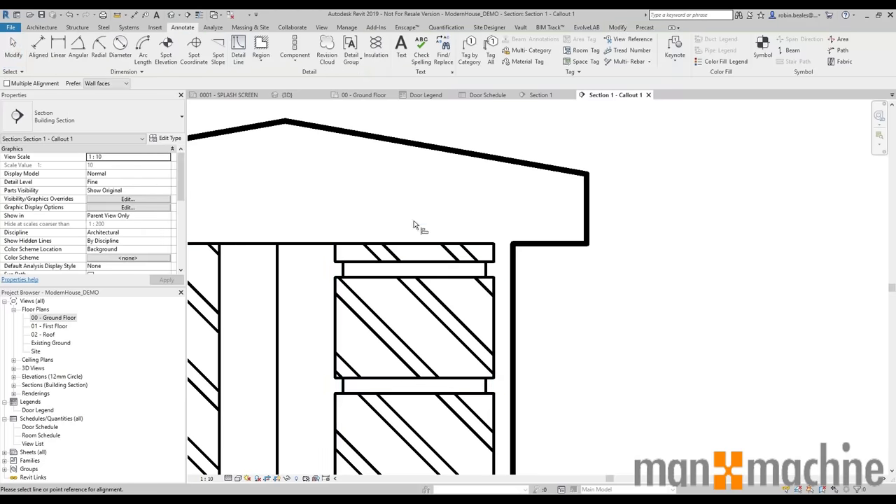
{"action": "left_click", "coordinate": [421, 244]}
{"action": "left_click", "coordinate": [414, 261]}
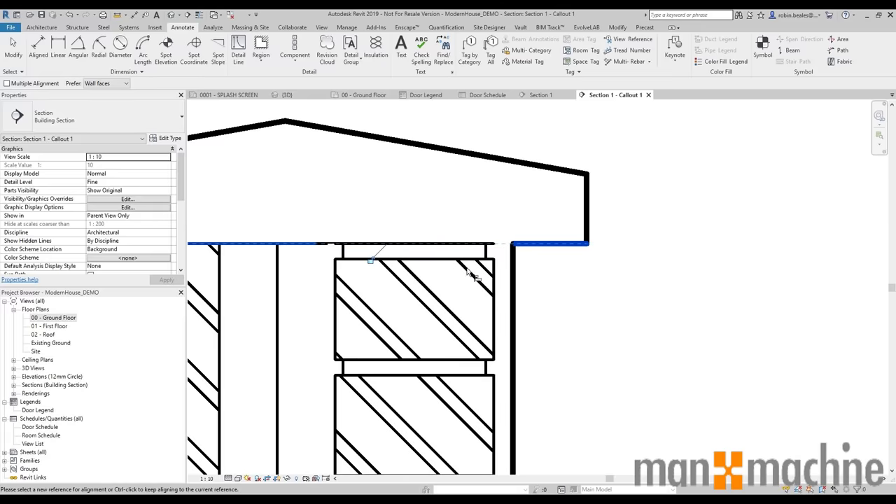
{"action": "key", "text": "Escape"}
Examine the realigned brick coursing down the full height of the outer leaf in the callout.
{"action": "scroll", "coordinate": [547, 306], "scroll_direction": "down", "scroll_amount": 5}
{"action": "middle_click_drag", "start_coordinate": [547, 313], "coordinate": [428, 173]}
{"action": "scroll", "coordinate": [427, 285], "scroll_direction": "down", "scroll_amount": 2}
{"action": "middle_click_drag", "start_coordinate": [442, 420], "coordinate": [396, 218]}
{"action": "middle_click_drag", "start_coordinate": [416, 348], "coordinate": [422, 151]}
{"action": "scroll", "coordinate": [366, 365], "scroll_direction": "up", "scroll_amount": 2}
{"action": "scroll", "coordinate": [370, 368], "scroll_direction": "down", "scroll_amount": 4}
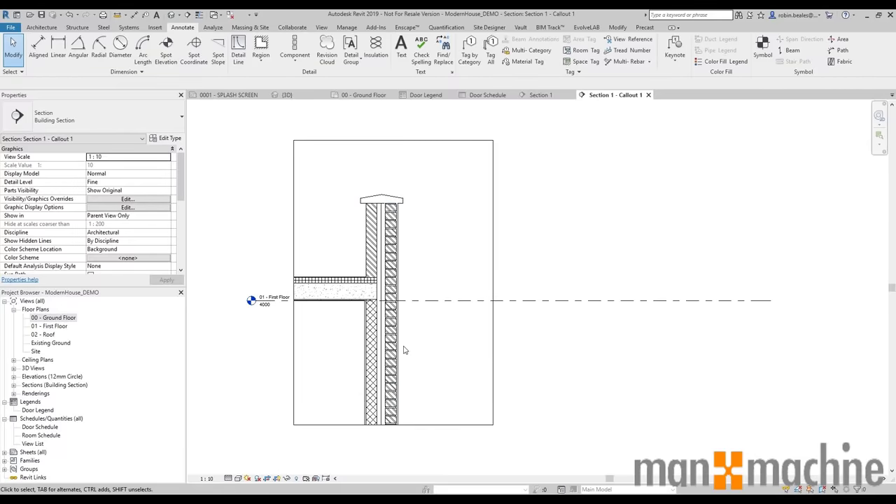
Place a Blockwork - Section repeating detail on the inner leaf, from the callout's lower crop edge up to the roof slab.
{"action": "scroll", "coordinate": [406, 366], "scroll_direction": "up", "scroll_amount": 5}
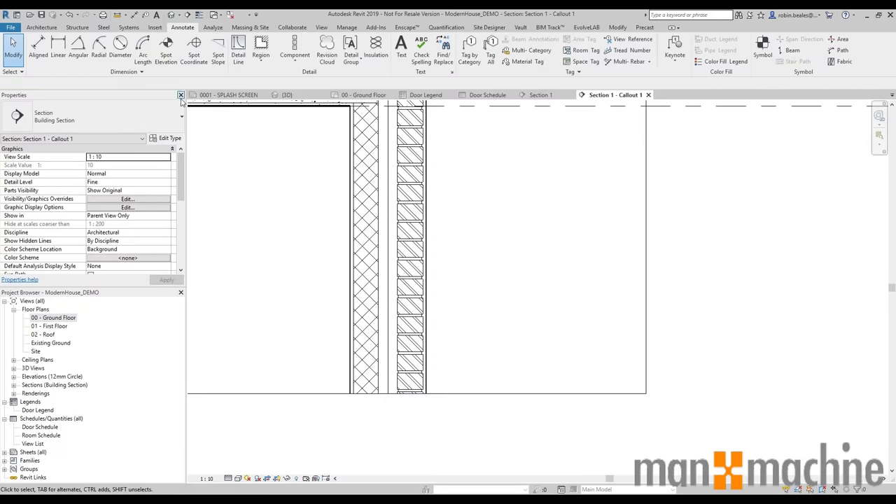
{"action": "left_click", "coordinate": [291, 46]}
{"action": "left_click", "coordinate": [91, 117]}
{"action": "left_click", "coordinate": [68, 169]}
{"action": "scroll", "coordinate": [384, 358], "scroll_direction": "up", "scroll_amount": 2}
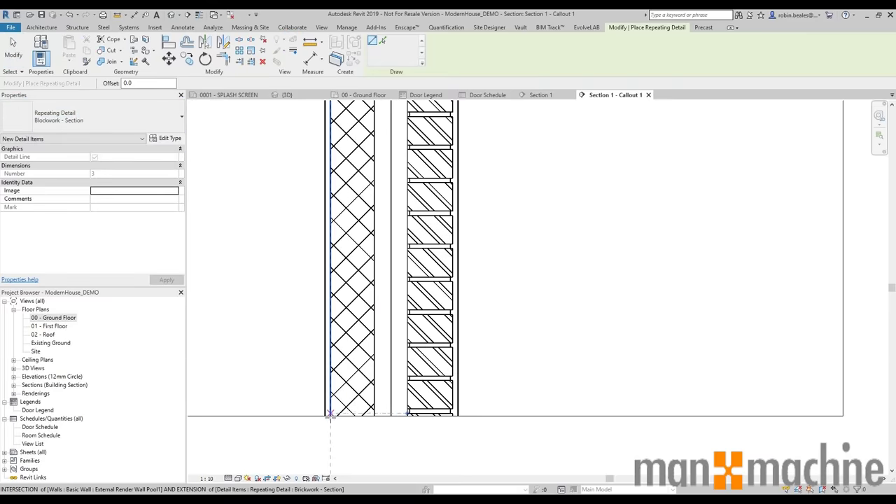
{"action": "left_click", "coordinate": [330, 414]}
{"action": "scroll", "coordinate": [356, 255], "scroll_direction": "up", "scroll_amount": 3}
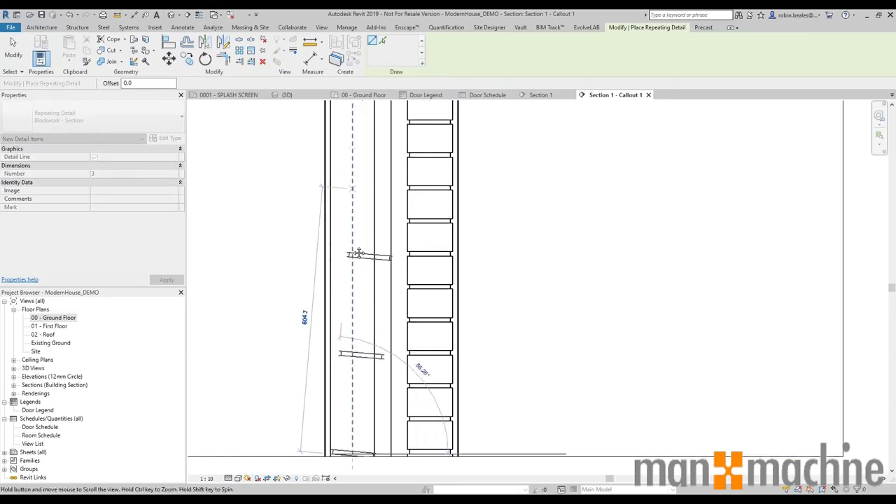
{"action": "left_click", "coordinate": [313, 213]}
{"action": "scroll", "coordinate": [316, 212], "scroll_direction": "up", "scroll_amount": 3}
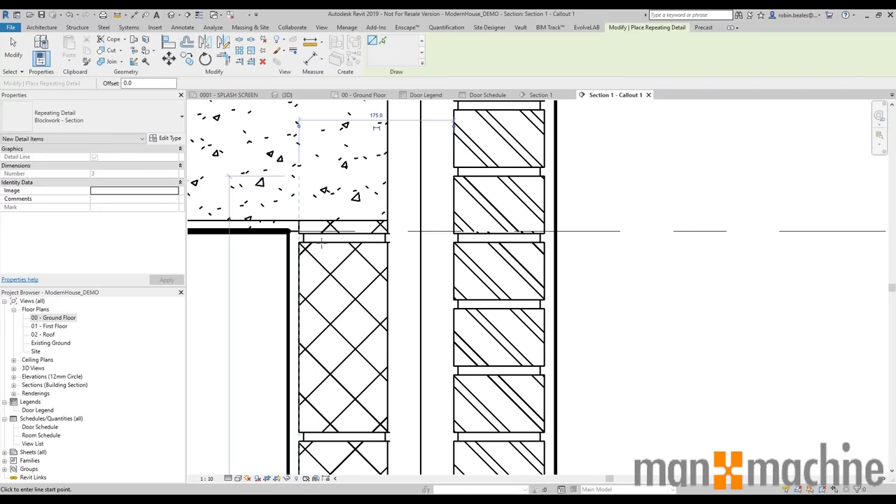
{"action": "key", "text": "Escape"}
Start a Brickwork - Section repeating detail for the parapet's inner leaf and turn on Thin Lines.
{"action": "scroll", "coordinate": [321, 243], "scroll_direction": "down", "scroll_amount": 5}
{"action": "middle_click_drag", "start_coordinate": [322, 242], "coordinate": [322, 346]}
{"action": "left_click", "coordinate": [305, 44]}
{"action": "left_click", "coordinate": [98, 118]}
{"action": "left_click", "coordinate": [48, 174]}
{"action": "scroll", "coordinate": [336, 335], "scroll_direction": "up", "scroll_amount": 10}
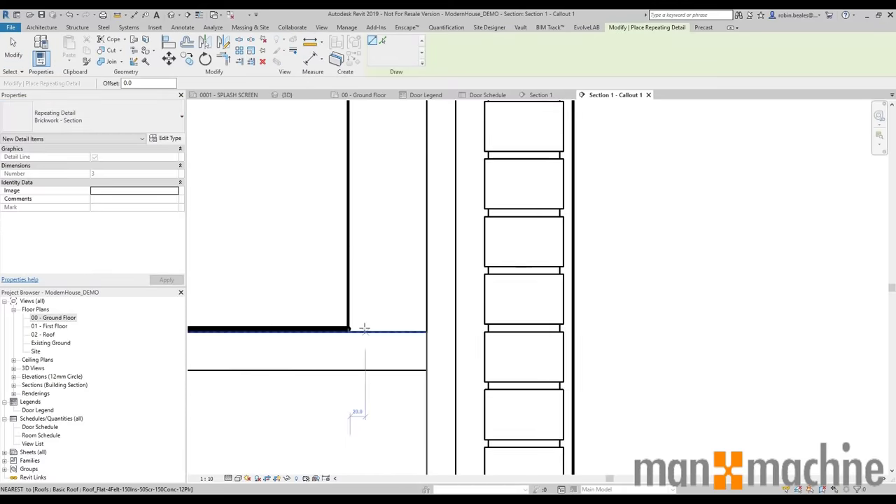
{"action": "key", "text": "t"}
{"action": "key", "text": "l"}
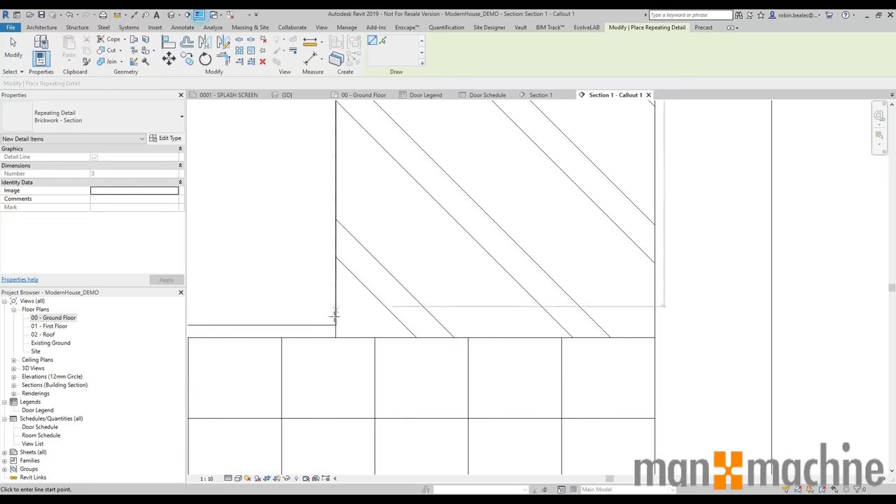
Draw the brickwork repeating detail up the parapet's inner leaf, from the top of the roof insulation to the coping.
{"action": "left_click", "coordinate": [337, 339]}
{"action": "scroll", "coordinate": [334, 184], "scroll_direction": "down", "scroll_amount": 1}
{"action": "middle_click_drag", "start_coordinate": [333, 168], "coordinate": [328, 374]}
{"action": "scroll", "coordinate": [329, 373], "scroll_direction": "down", "scroll_amount": 3}
{"action": "middle_click_drag", "start_coordinate": [333, 205], "coordinate": [348, 421]}
{"action": "middle_click_drag", "start_coordinate": [344, 259], "coordinate": [337, 330]}
{"action": "middle_click_drag", "start_coordinate": [336, 200], "coordinate": [327, 325]}
{"action": "left_click", "coordinate": [322, 190]}
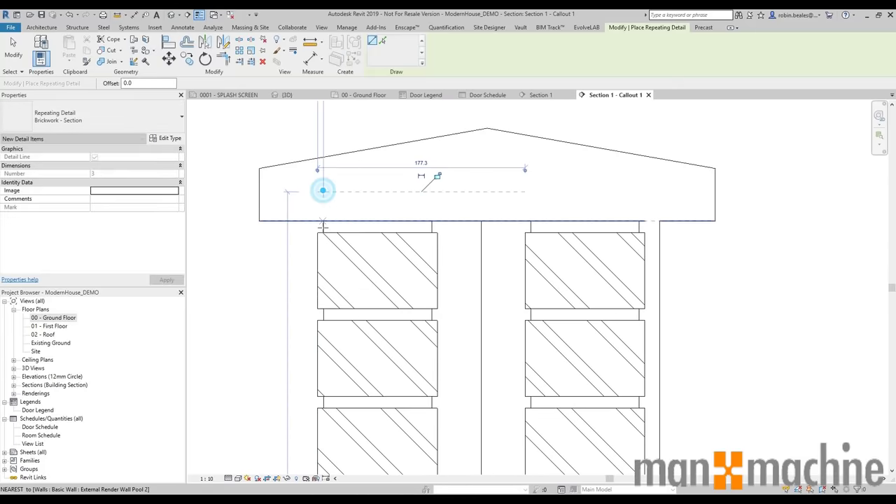
{"action": "scroll", "coordinate": [327, 236], "scroll_direction": "down", "scroll_amount": 5}
{"action": "middle_click_drag", "start_coordinate": [370, 362], "coordinate": [374, 262]}
{"action": "key", "text": "Escape"}
{"action": "key", "text": "Escape"}
Examine the brick and block coursing where the parapet's inner leaf meets the roof slab and insulation.
{"action": "middle_click_drag", "start_coordinate": [339, 348], "coordinate": [392, 236]}
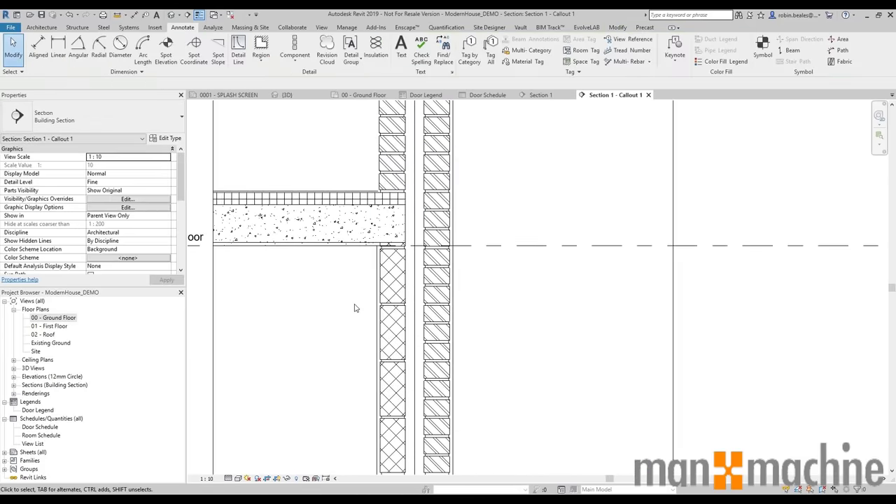
{"action": "scroll", "coordinate": [374, 308], "scroll_direction": "down", "scroll_amount": 2}
{"action": "scroll", "coordinate": [451, 318], "scroll_direction": "up", "scroll_amount": 1}
{"action": "mouse_move", "coordinate": [455, 271]}
{"action": "middle_mouse_down"}
{"action": "mouse_move", "coordinate": [467, 316]}
{"action": "mouse_move", "coordinate": [500, 328]}
{"action": "mouse_move", "coordinate": [502, 314]}
{"action": "middle_mouse_up"}
{"action": "scroll", "coordinate": [447, 239], "scroll_direction": "up", "scroll_amount": 3}
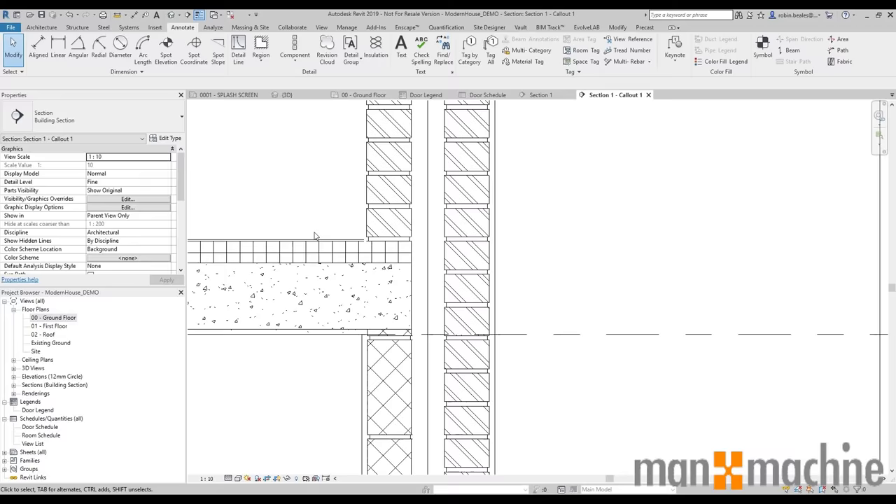
{"action": "scroll", "coordinate": [329, 239], "scroll_direction": "up", "scroll_amount": 2}
{"action": "scroll", "coordinate": [366, 256], "scroll_direction": "up", "scroll_amount": 2}
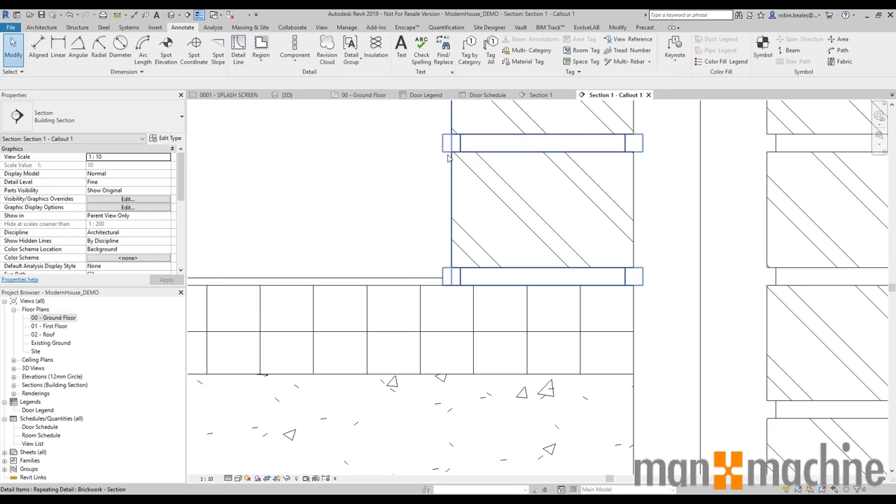
{"action": "scroll", "coordinate": [374, 250], "scroll_direction": "down", "scroll_amount": 1}
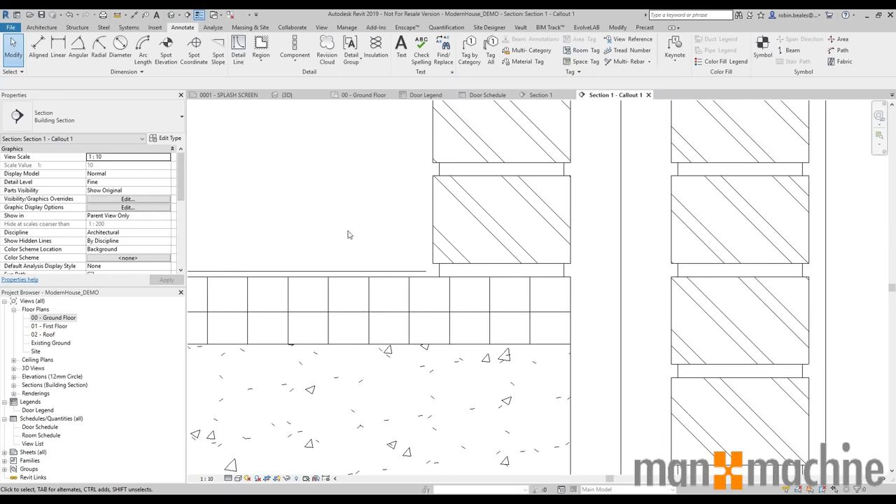
{"action": "left_click", "coordinate": [320, 29]}
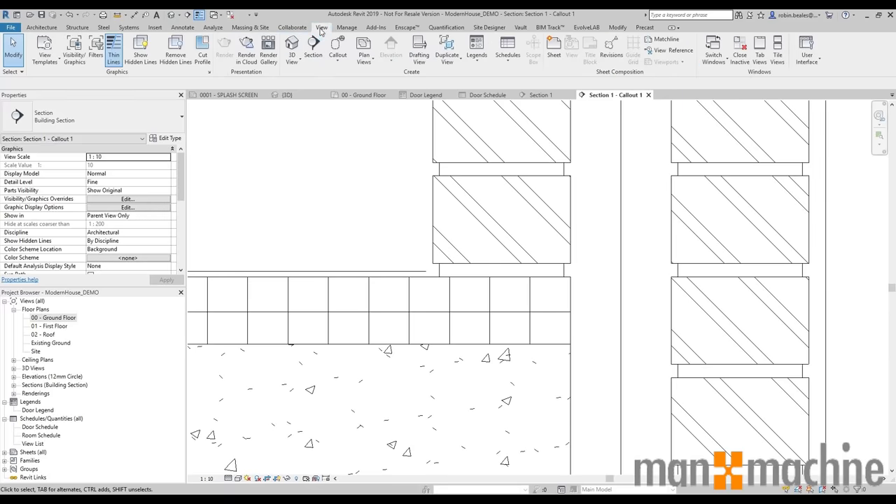
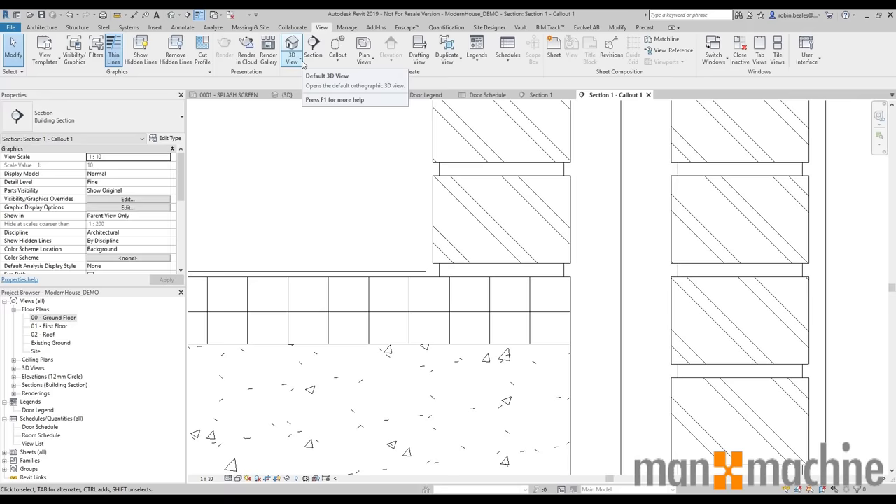
Edit the cut profile of the roof's top felt layer, sketching a thin upstand about 90 mm high against the parapet's inner face.
{"action": "left_click", "coordinate": [203, 55]}
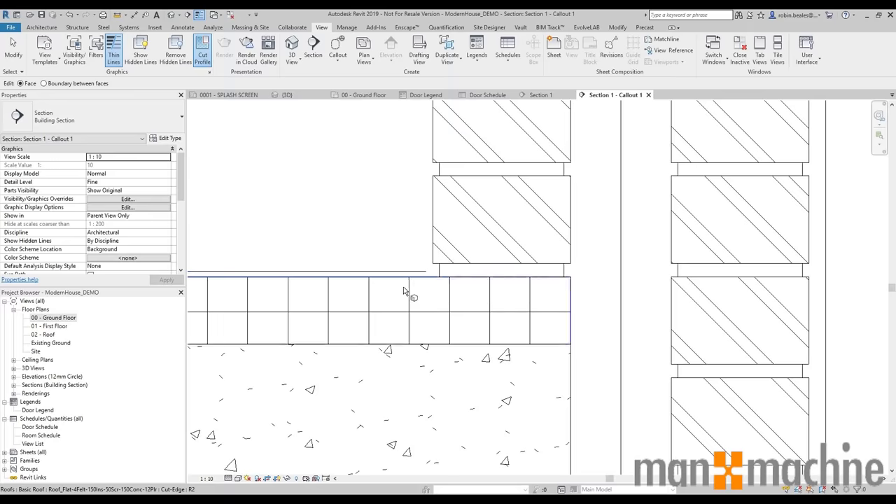
{"action": "scroll", "coordinate": [371, 296], "scroll_direction": "down", "scroll_amount": 2}
{"action": "scroll", "coordinate": [371, 295], "scroll_direction": "up", "scroll_amount": 3}
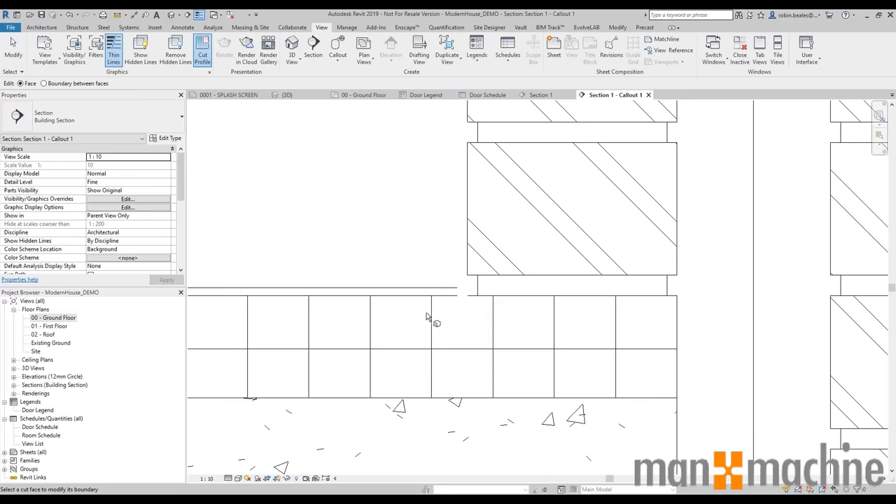
{"action": "left_click", "coordinate": [435, 291]}
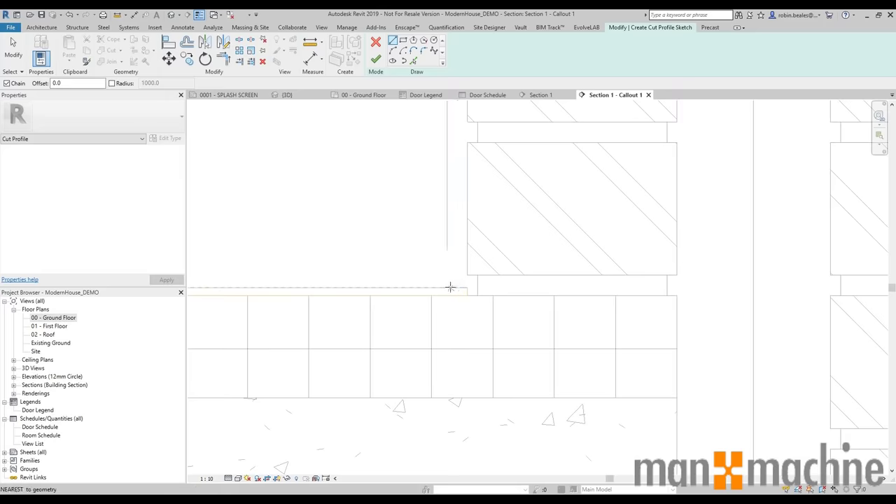
{"action": "left_click", "coordinate": [456, 287]}
{"action": "middle_click_drag", "start_coordinate": [457, 136], "coordinate": [457, 206]}
{"action": "scroll", "coordinate": [456, 175], "scroll_direction": "up", "scroll_amount": 1}
{"action": "left_click", "coordinate": [457, 171]}
{"action": "left_click", "coordinate": [470, 170]}
{"action": "middle_click_drag", "start_coordinate": [475, 370], "coordinate": [476, 304]}
{"action": "left_click", "coordinate": [471, 317]}
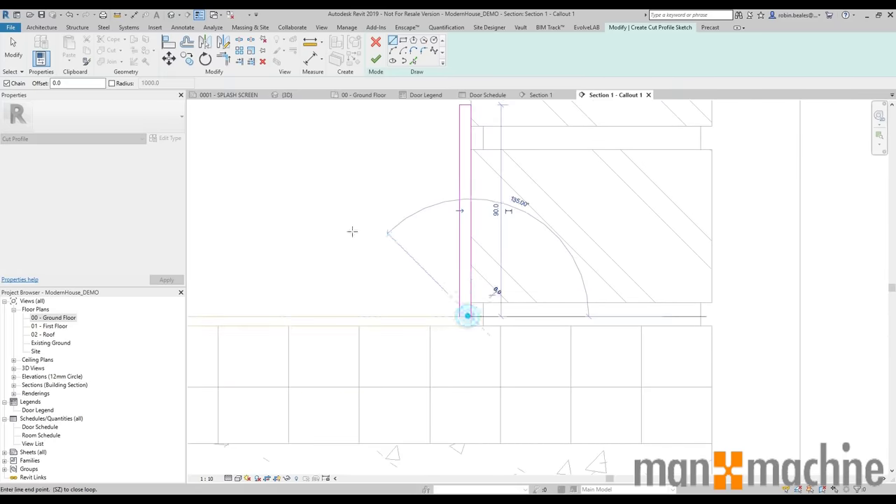
End the line chain and finish the felt layer's cut profile sketch.
{"action": "right_click", "coordinate": [352, 232]}
{"action": "left_click", "coordinate": [384, 238]}
{"action": "right_click", "coordinate": [367, 232]}
{"action": "left_click", "coordinate": [385, 238]}
{"action": "scroll", "coordinate": [447, 263], "scroll_direction": "up", "scroll_amount": 1}
{"action": "middle_click_drag", "start_coordinate": [447, 262], "coordinate": [438, 314]}
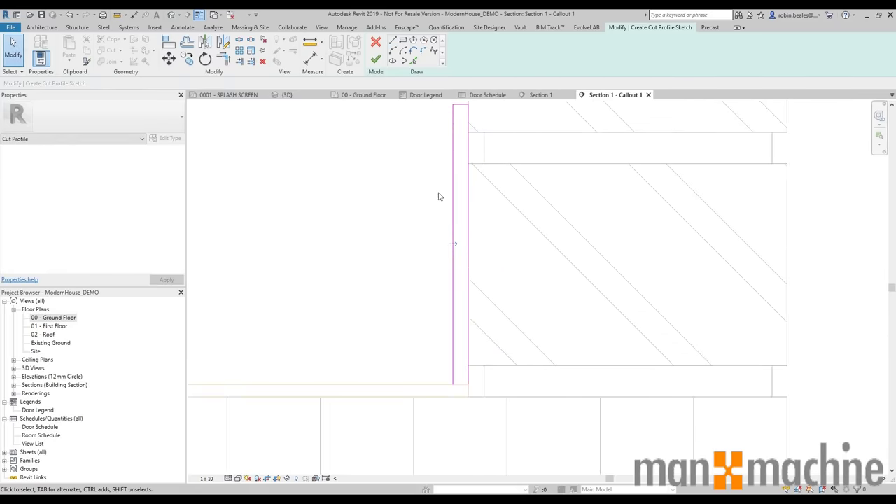
{"action": "scroll", "coordinate": [461, 250], "scroll_direction": "down", "scroll_amount": 2}
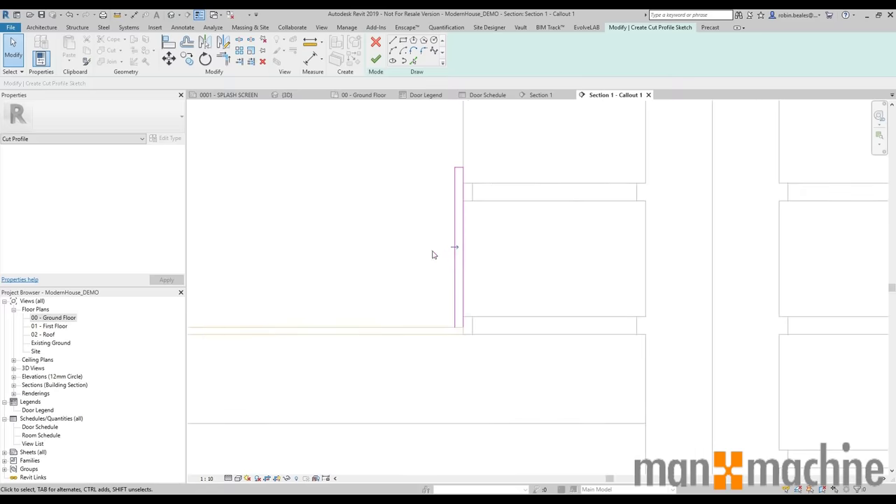
{"action": "left_click", "coordinate": [376, 62]}
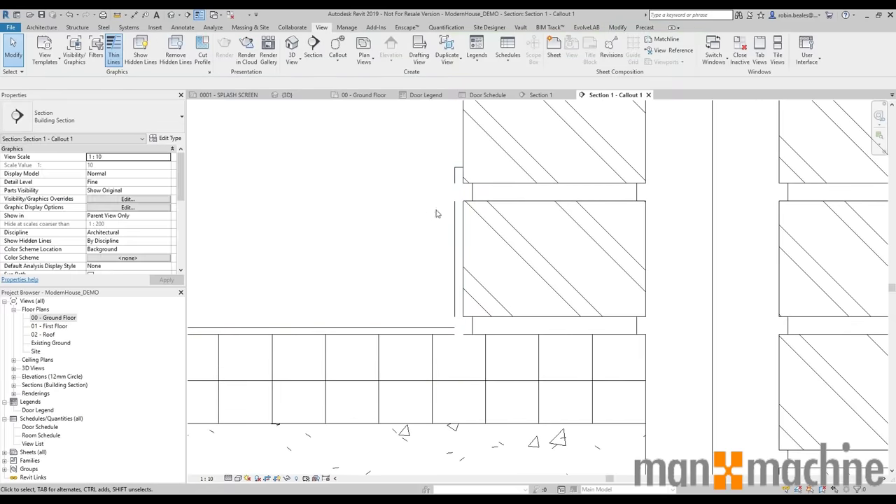
{"action": "scroll", "coordinate": [462, 342], "scroll_direction": "down", "scroll_amount": 2}
{"action": "scroll", "coordinate": [676, 469], "scroll_direction": "down", "scroll_amount": 1}
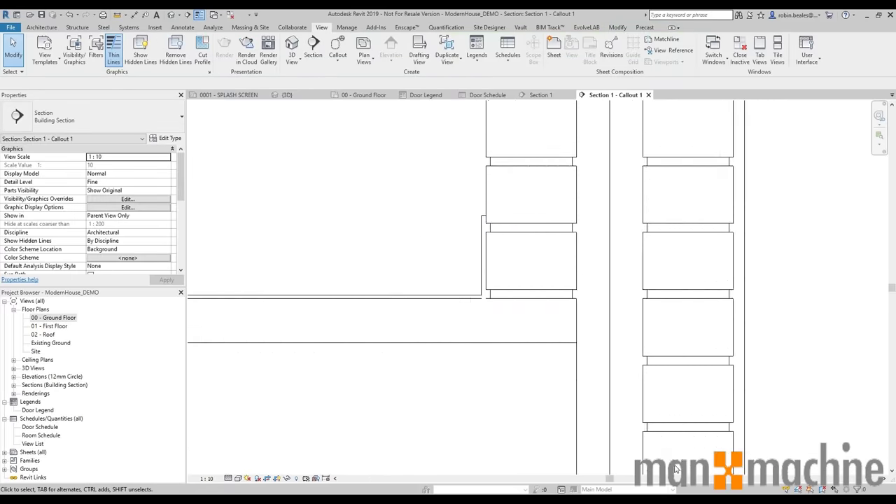
{"action": "scroll", "coordinate": [402, 265], "scroll_direction": "down", "scroll_amount": 1}
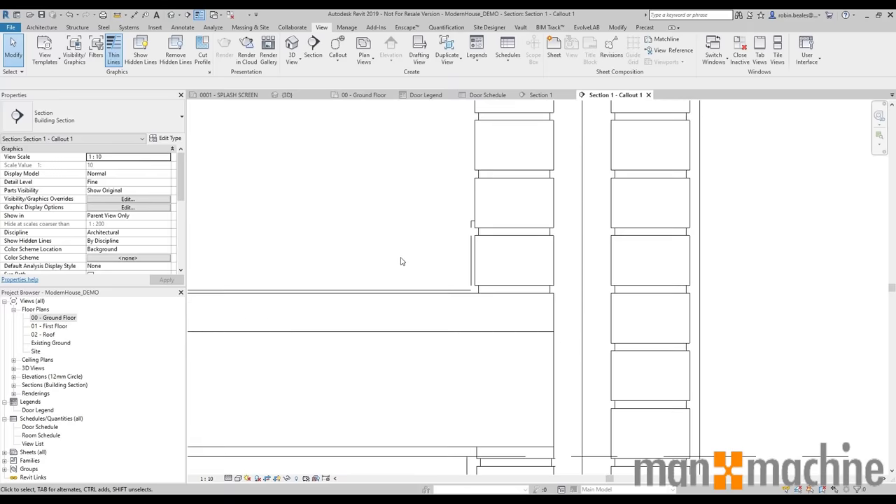
Turn off Thin Lines and set the callout's view scale to 1:5.
{"action": "left_click", "coordinate": [198, 14]}
{"action": "left_click", "coordinate": [206, 478]}
{"action": "left_click", "coordinate": [215, 363]}
{"action": "scroll", "coordinate": [348, 215], "scroll_direction": "down", "scroll_amount": 2}
{"action": "middle_click_drag", "start_coordinate": [400, 214], "coordinate": [444, 332]}
{"action": "scroll", "coordinate": [664, 322], "scroll_direction": "down", "scroll_amount": 1}
{"action": "mouse_move", "coordinate": [671, 356]}
{"action": "middle_mouse_down"}
{"action": "mouse_move", "coordinate": [636, 240]}
{"action": "mouse_move", "coordinate": [592, 375]}
{"action": "middle_mouse_up"}
{"action": "scroll", "coordinate": [642, 373], "scroll_direction": "down", "scroll_amount": 1}
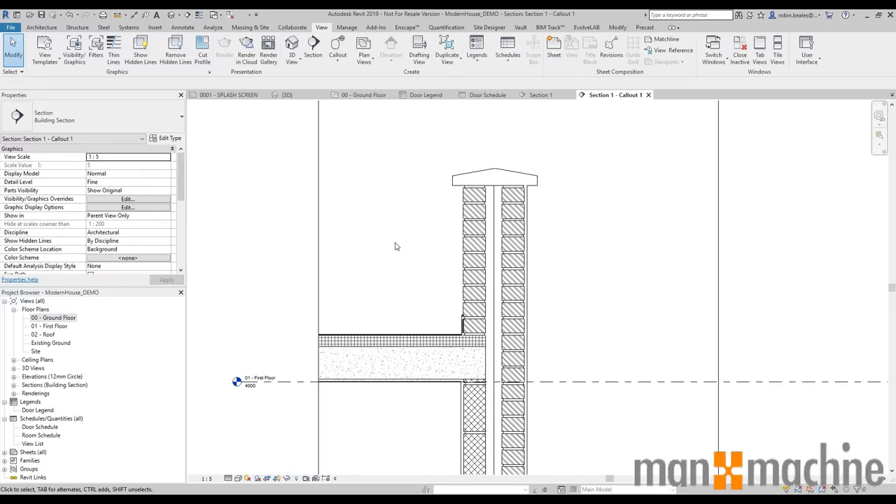
Start a detail component using the Dbl Tri Wall tie - Section type.
{"action": "left_click", "coordinate": [183, 28]}
{"action": "left_click", "coordinate": [294, 57]}
{"action": "left_click", "coordinate": [315, 77]}
{"action": "left_click", "coordinate": [89, 121]}
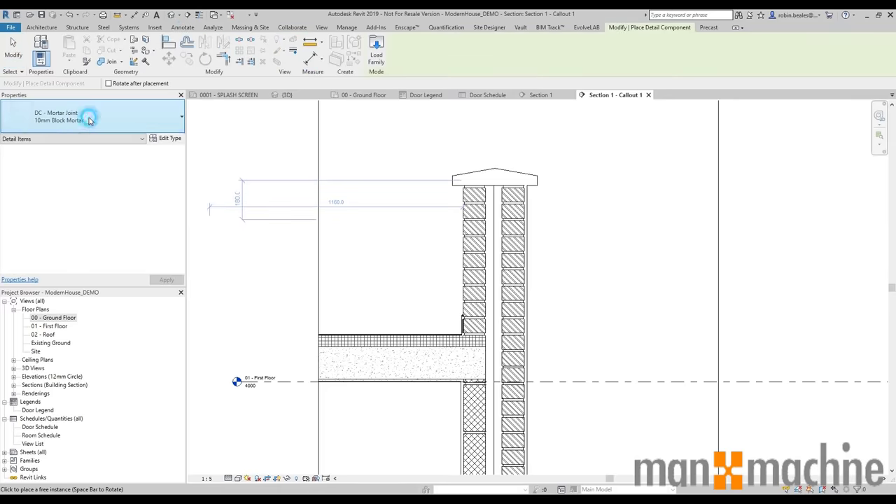
{"action": "left_click", "coordinate": [70, 166]}
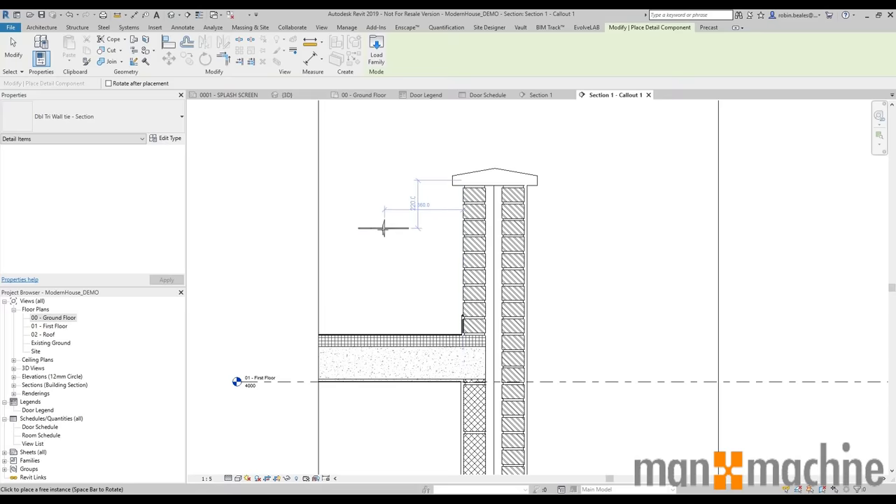
{"action": "key", "text": "Escape"}
{"action": "left_click", "coordinate": [297, 44]}
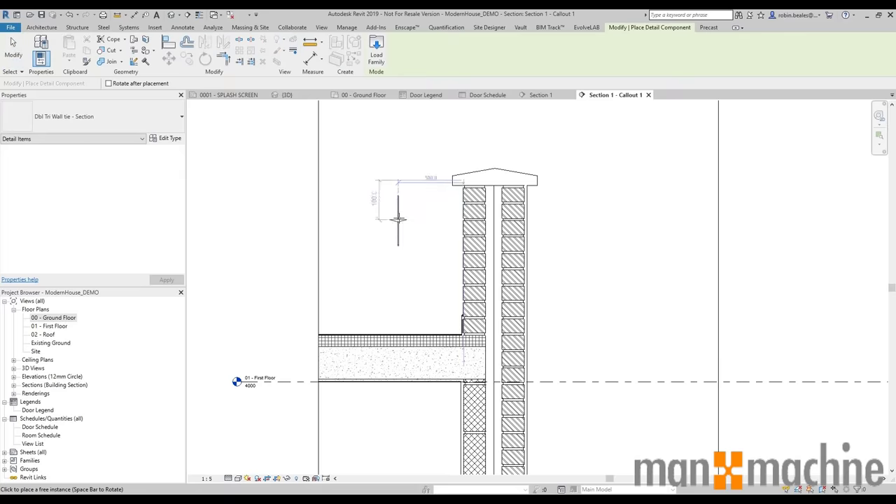
Place the wall tie horizontally across the cavity, in the mortar joint just below the roof slab at 01 - First Floor level.
{"action": "scroll", "coordinate": [466, 228], "scroll_direction": "up", "scroll_amount": 2}
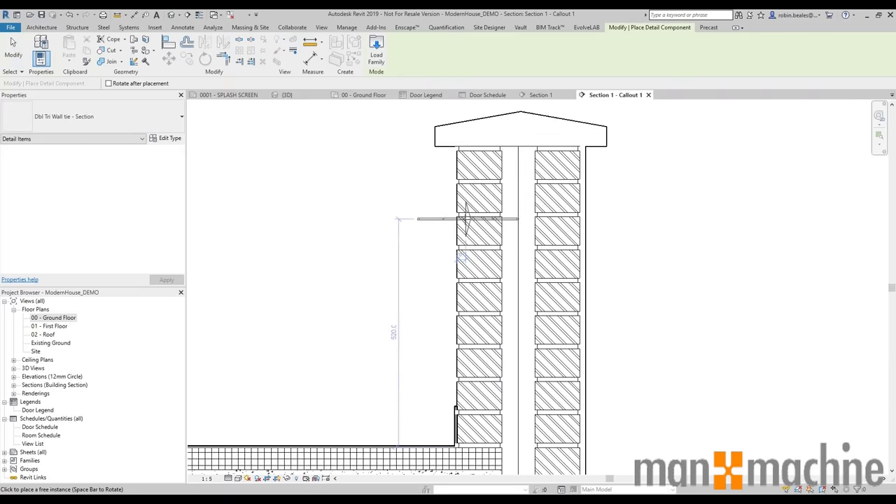
{"action": "scroll", "coordinate": [521, 187], "scroll_direction": "up", "scroll_amount": 2}
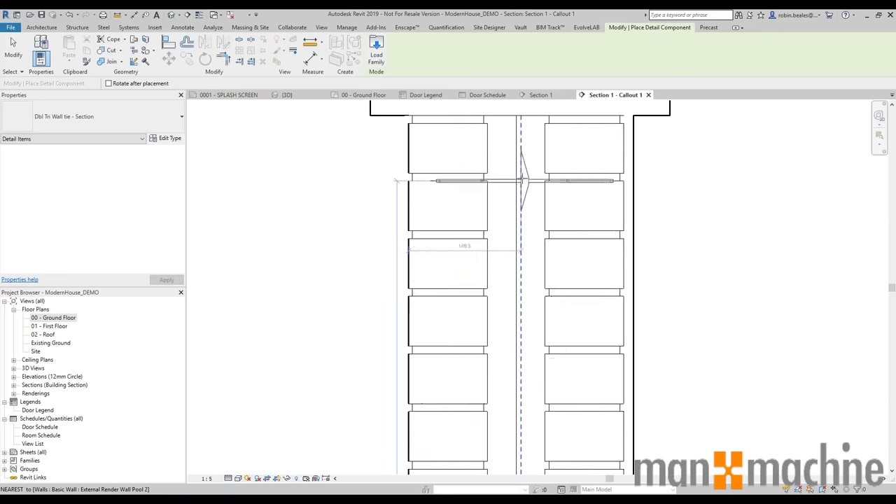
{"action": "middle_click_drag", "start_coordinate": [513, 366], "coordinate": [511, 184]}
{"action": "middle_click_drag", "start_coordinate": [508, 394], "coordinate": [493, 224]}
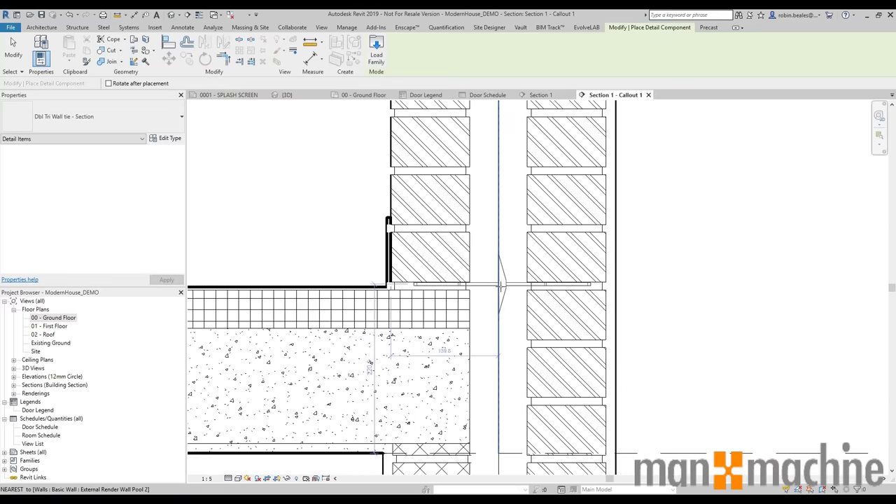
{"action": "scroll", "coordinate": [500, 286], "scroll_direction": "down", "scroll_amount": 4, "text": "ctrl"}
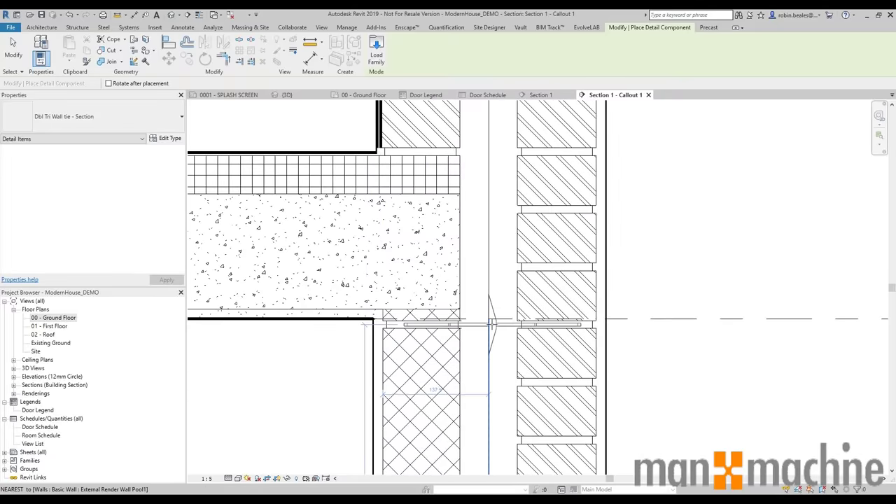
{"action": "left_click", "coordinate": [492, 324]}
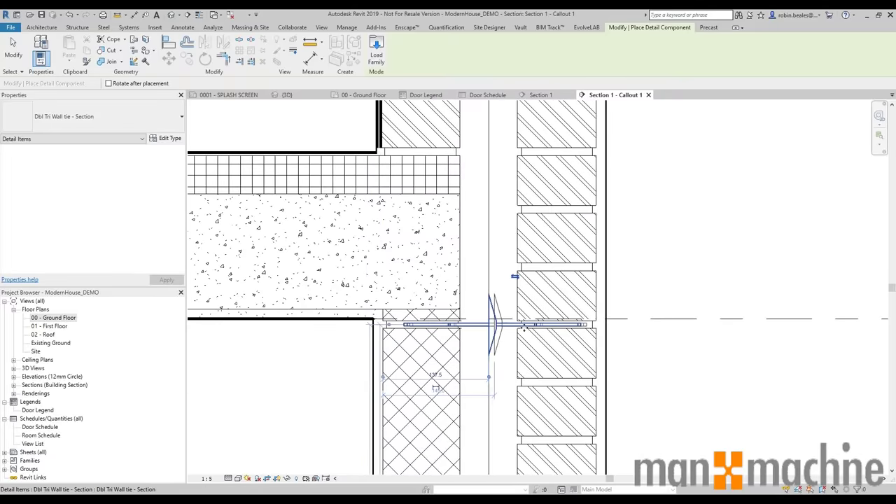
{"action": "key", "text": "Escape"}
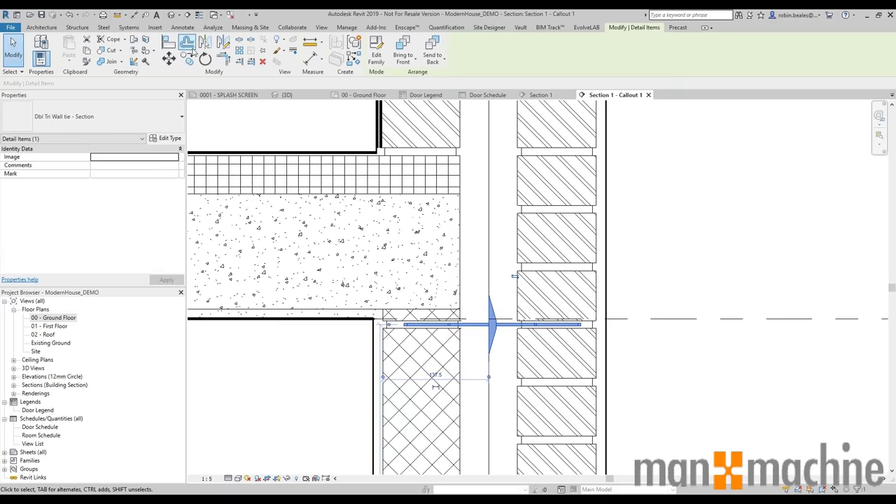
Copy the wall tie 450 mm vertically up the cavity into the parapet brickwork.
{"action": "left_click", "coordinate": [187, 59]}
{"action": "left_click", "coordinate": [668, 271]}
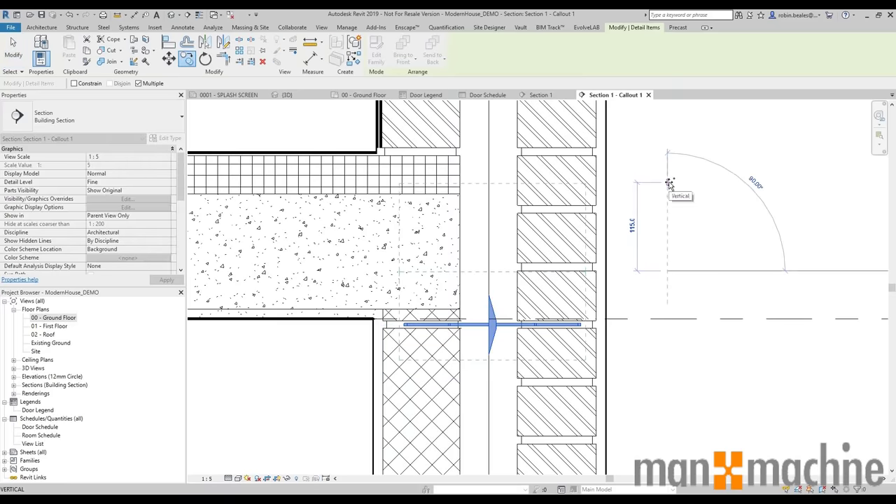
{"action": "key", "text": "Return"}
{"action": "scroll", "coordinate": [675, 298], "scroll_direction": "down", "scroll_amount": 4}
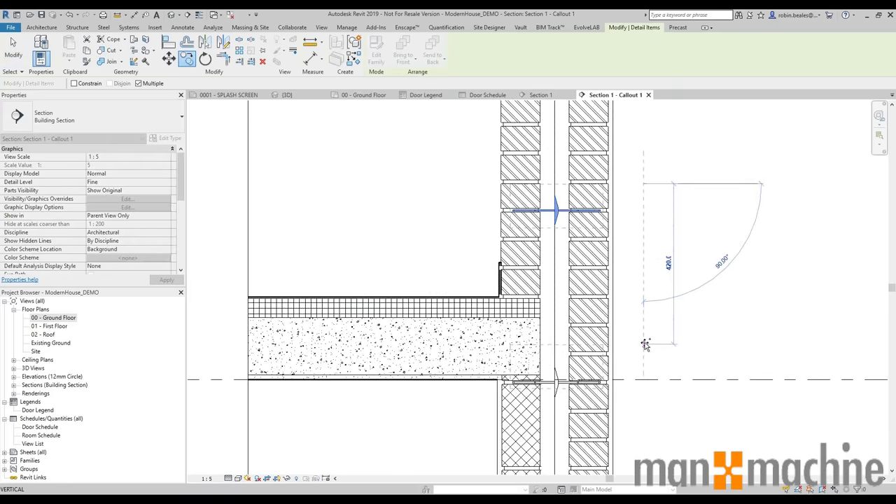
{"action": "middle_click_drag", "start_coordinate": [675, 298], "coordinate": [658, 456]}
{"action": "scroll", "coordinate": [650, 361], "scroll_direction": "down", "scroll_amount": 3}
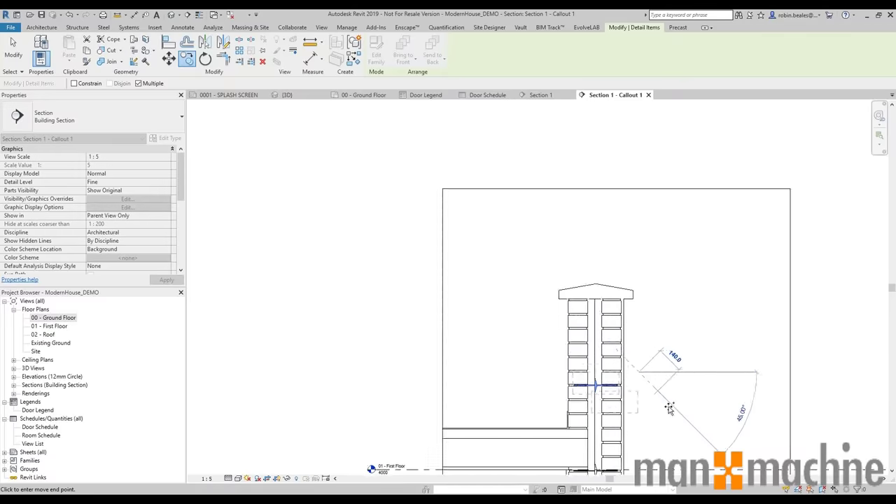
{"action": "middle_click_drag", "start_coordinate": [671, 409], "coordinate": [594, 185]}
{"action": "key", "text": "Escape"}
Copy the wall tie at first floor level down the cavity at 450 mm spacing.
{"action": "left_click", "coordinate": [525, 249]}
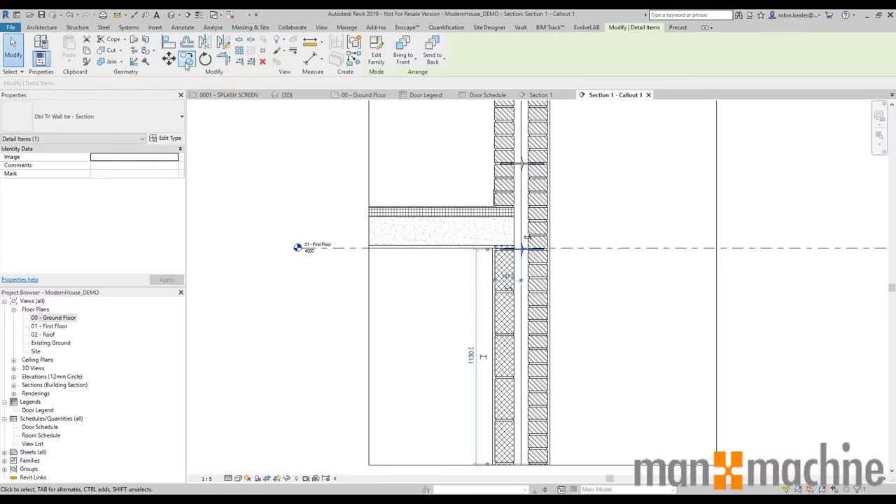
{"action": "left_click", "coordinate": [187, 60]}
{"action": "left_click", "coordinate": [655, 270]}
{"action": "type", "text": "450"}
{"action": "key", "text": "Return"}
{"action": "key", "text": "Return"}
{"action": "scroll", "coordinate": [585, 299], "scroll_direction": "down", "scroll_amount": 3}
{"action": "key", "text": "Escape"}
{"action": "key", "text": "Escape"}
{"action": "scroll", "coordinate": [538, 256], "scroll_direction": "up", "scroll_amount": 4}
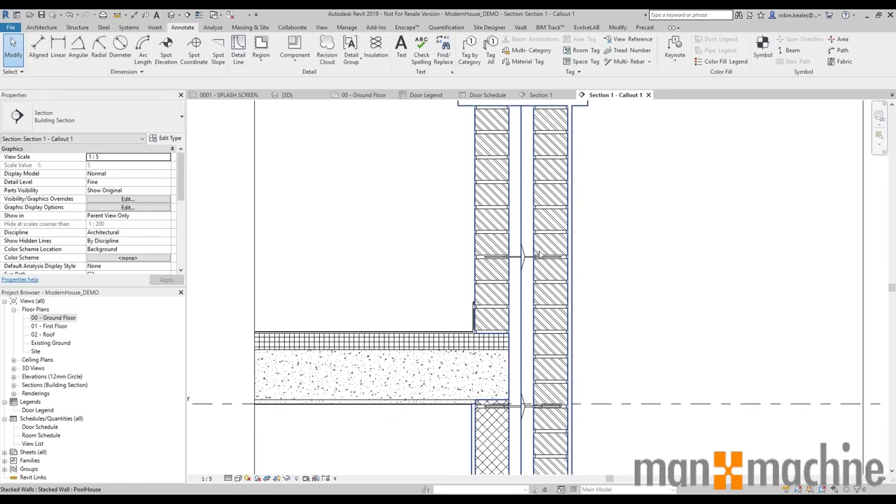
Start a batting insulation line and set its alignment to the far side.
{"action": "middle_click_drag", "start_coordinate": [537, 256], "coordinate": [454, 122]}
{"action": "left_click", "coordinate": [375, 49]}
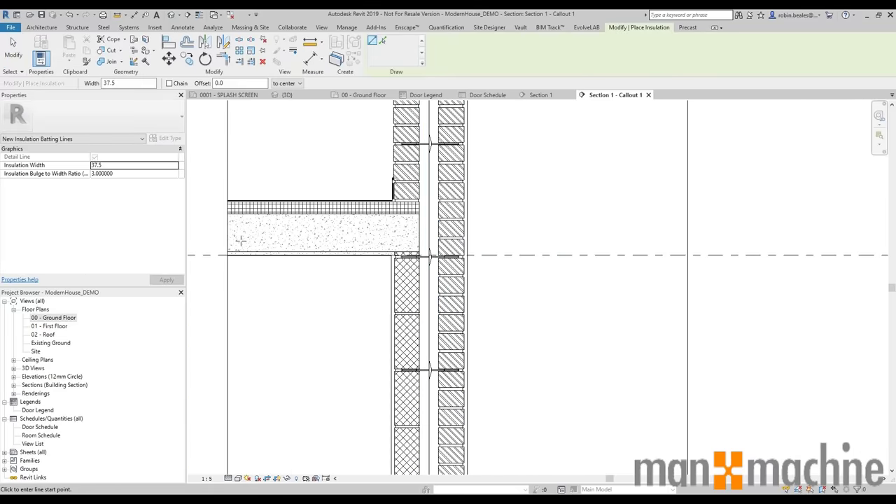
{"action": "middle_click_drag", "start_coordinate": [334, 296], "coordinate": [307, 196]}
{"action": "left_click", "coordinate": [290, 83]}
{"action": "left_click", "coordinate": [291, 107]}
Draw the insulation up the cavity against the inner leaf, from the callout's lower crop edge to just above the roof insulation.
{"action": "scroll", "coordinate": [392, 448], "scroll_direction": "up", "scroll_amount": 4}
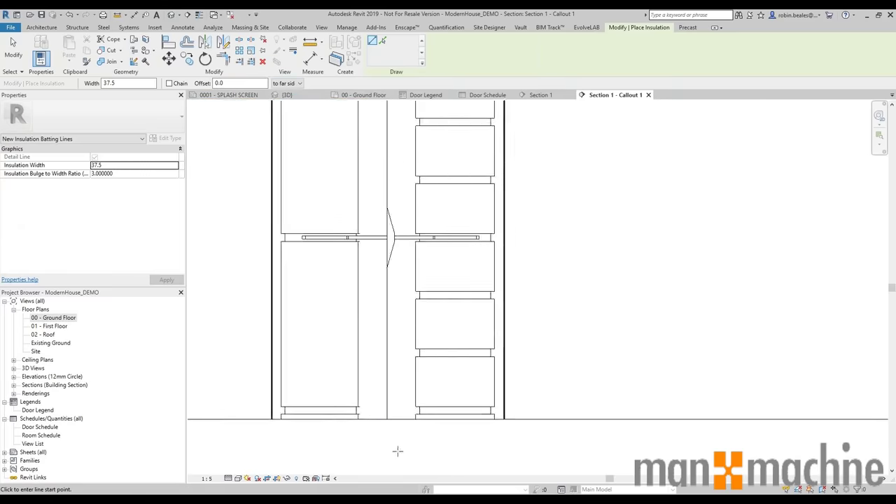
{"action": "left_click", "coordinate": [345, 410]}
{"action": "middle_click_drag", "start_coordinate": [337, 147], "coordinate": [336, 320]}
{"action": "middle_click_drag", "start_coordinate": [343, 112], "coordinate": [335, 289]}
{"action": "scroll", "coordinate": [334, 290], "scroll_direction": "down", "scroll_amount": 1}
{"action": "scroll", "coordinate": [333, 289], "scroll_direction": "down", "scroll_amount": 1}
{"action": "middle_click_drag", "start_coordinate": [343, 178], "coordinate": [333, 318]}
{"action": "mouse_move", "coordinate": [337, 162]}
{"action": "middle_mouse_down"}
{"action": "mouse_move", "coordinate": [334, 370]}
{"action": "mouse_move", "coordinate": [333, 321]}
{"action": "middle_mouse_up"}
{"action": "middle_click_drag", "start_coordinate": [332, 232], "coordinate": [331, 302]}
{"action": "left_click", "coordinate": [331, 343]}
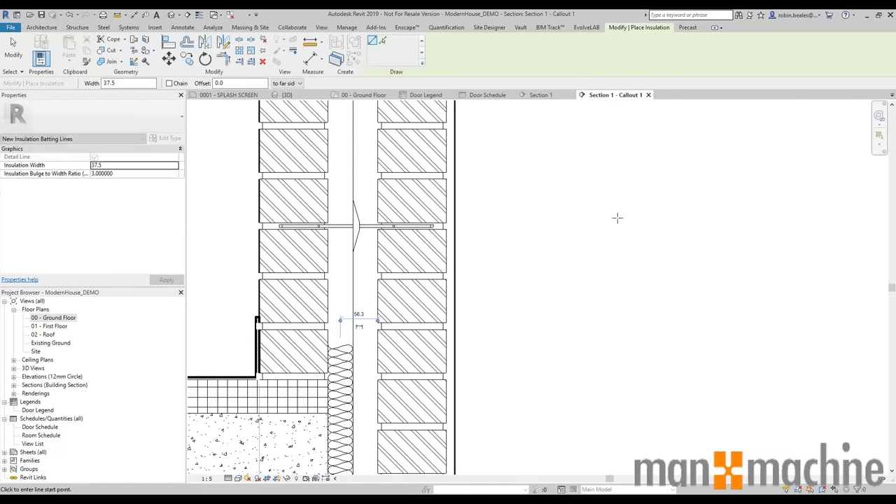
{"action": "right_click", "coordinate": [605, 213]}
{"action": "left_click", "coordinate": [648, 224]}
{"action": "scroll", "coordinate": [498, 371], "scroll_direction": "down", "scroll_amount": 4}
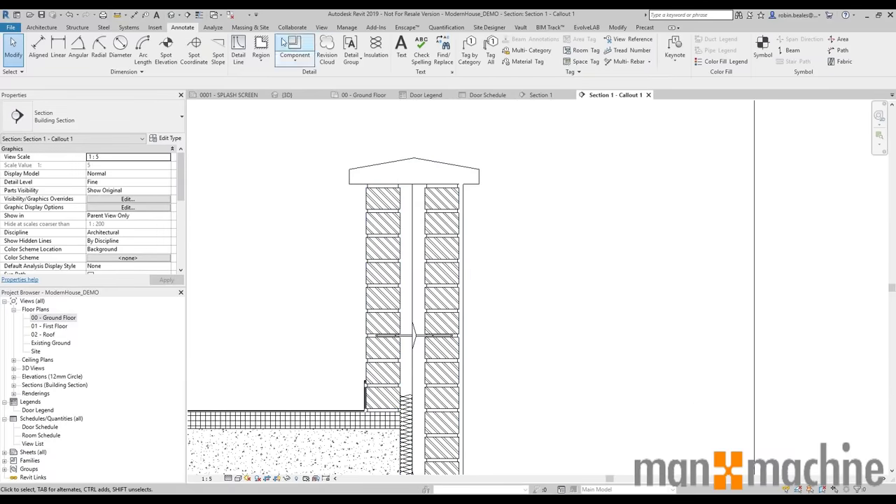
Draw a trial horizontal detail line in the AEC_10-DPC style beside the parapet and undo it.
{"action": "left_click", "coordinate": [239, 49]}
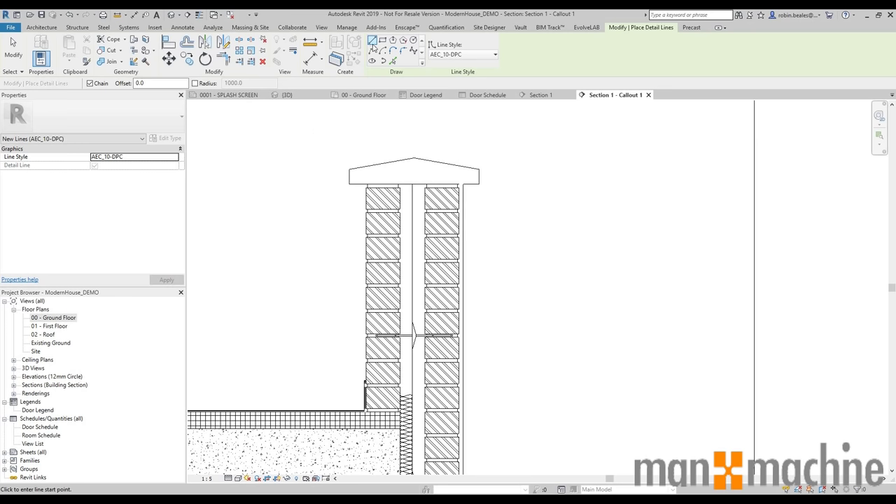
{"action": "left_click", "coordinate": [474, 56]}
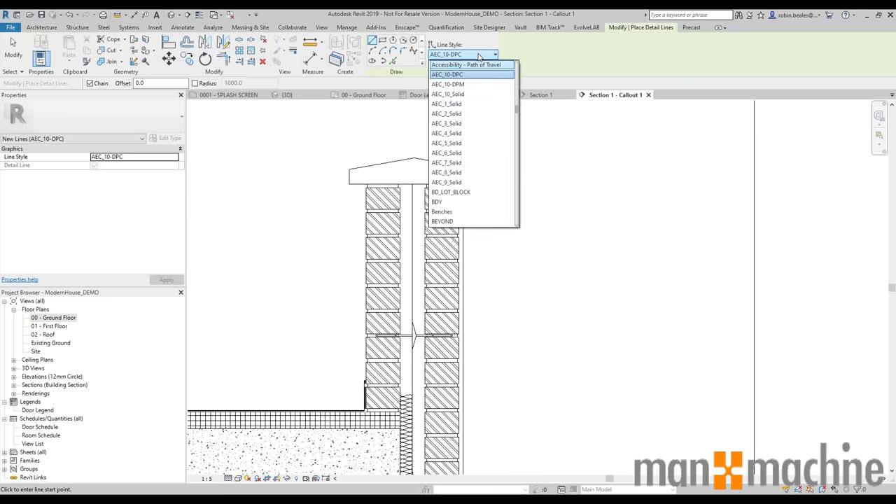
{"action": "left_click", "coordinate": [479, 57]}
{"action": "left_click", "coordinate": [304, 231]}
{"action": "right_click", "coordinate": [290, 174]}
{"action": "left_click", "coordinate": [321, 180]}
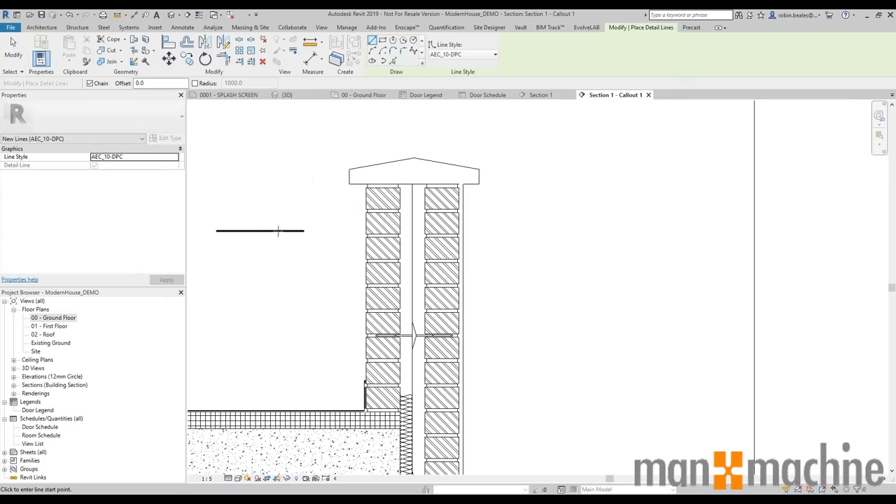
{"action": "key", "text": "ctrl+z"}
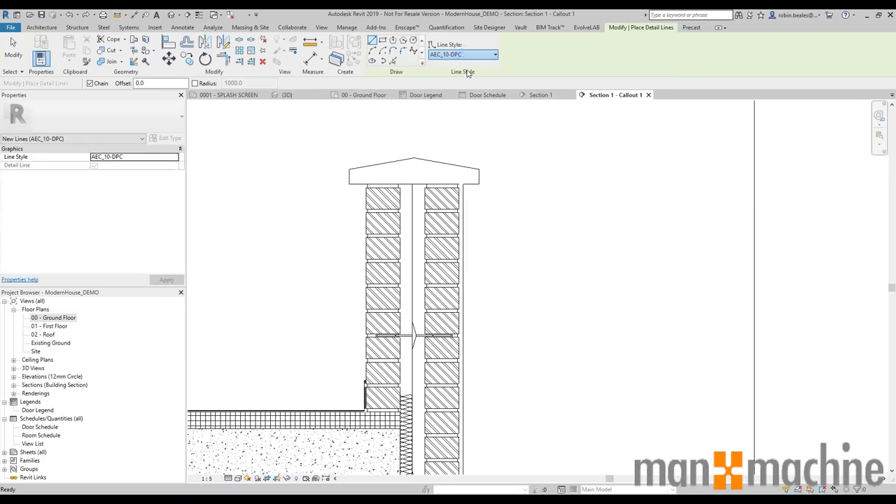
Draw an AEC_10-DPM detail line up in front of the felt upstand and angle it back to the inner leaf's roof-side face.
{"action": "left_click", "coordinate": [468, 55]}
{"action": "left_click", "coordinate": [448, 85]}
{"action": "left_click", "coordinate": [306, 184]}
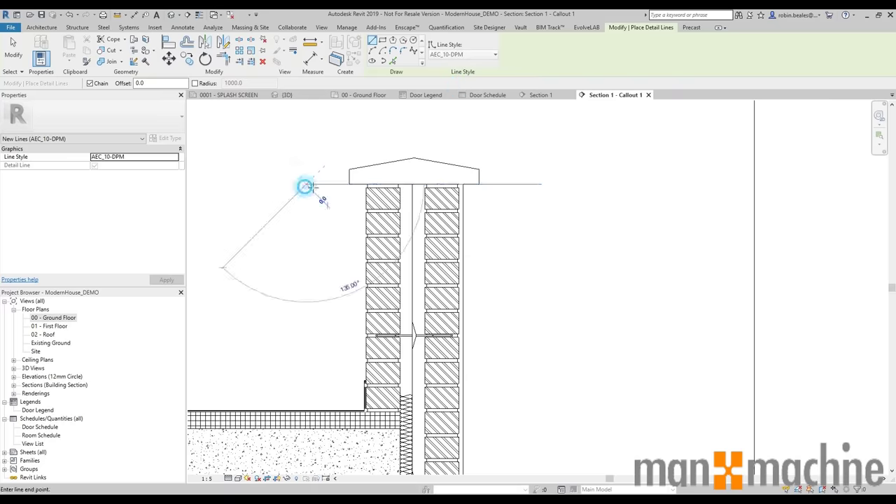
{"action": "key", "text": "Escape"}
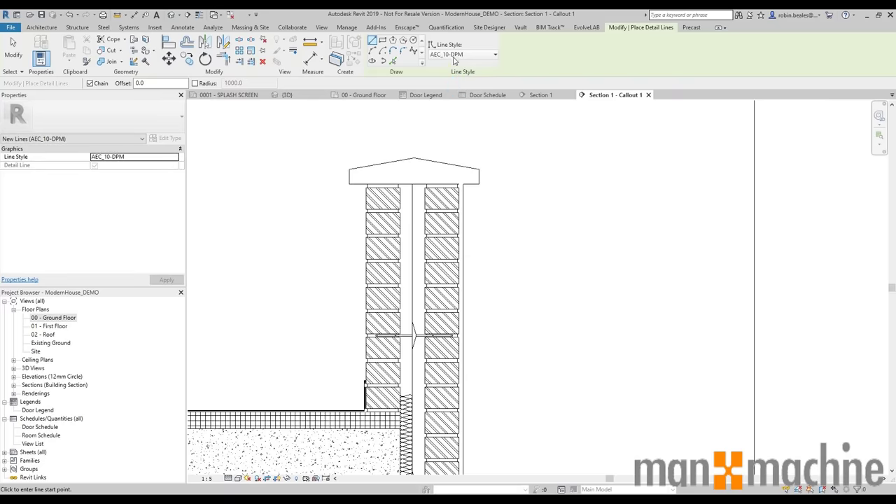
{"action": "scroll", "coordinate": [338, 420], "scroll_direction": "up", "scroll_amount": 5}
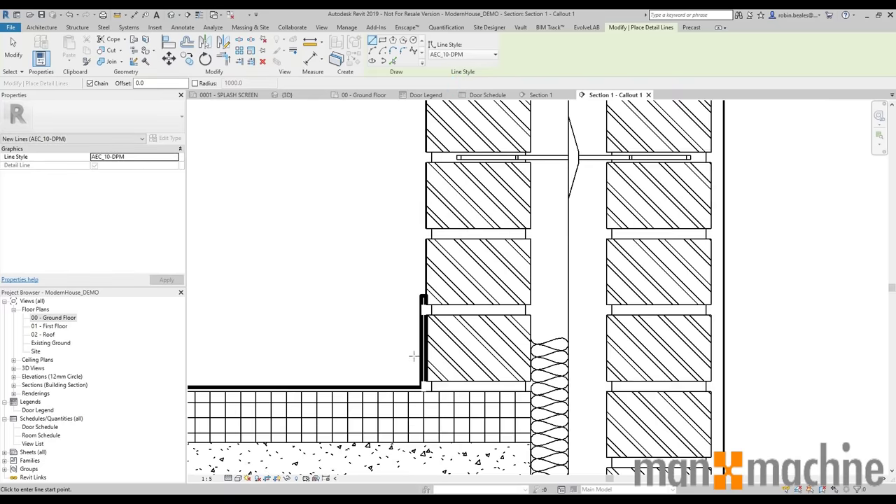
{"action": "left_click", "coordinate": [412, 361]}
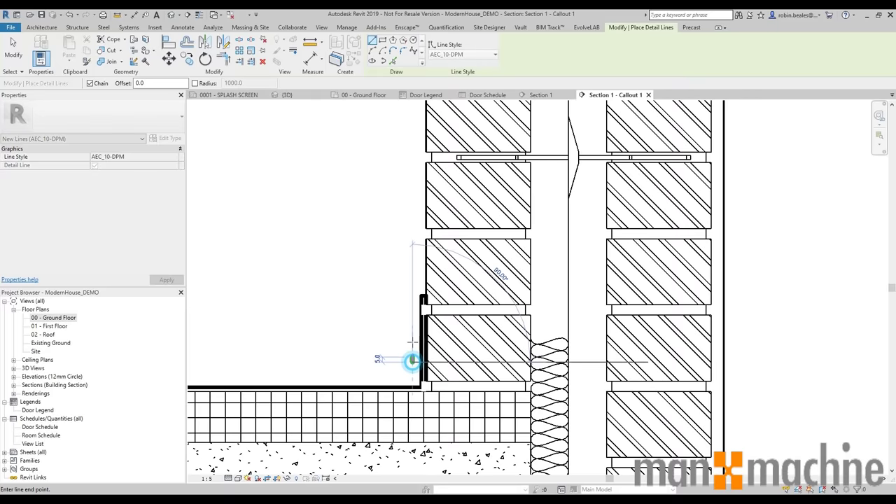
{"action": "left_click", "coordinate": [412, 296]}
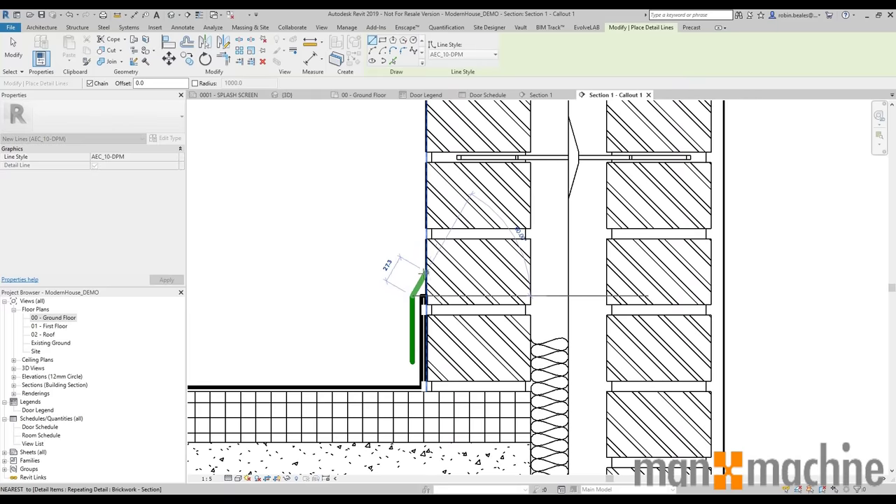
{"action": "left_click", "coordinate": [423, 275]}
Continue the membrane line up the brick face to the next mortar joint and horizontally across the inner leaf to the cavity.
{"action": "scroll", "coordinate": [422, 273], "scroll_direction": "up", "scroll_amount": 3}
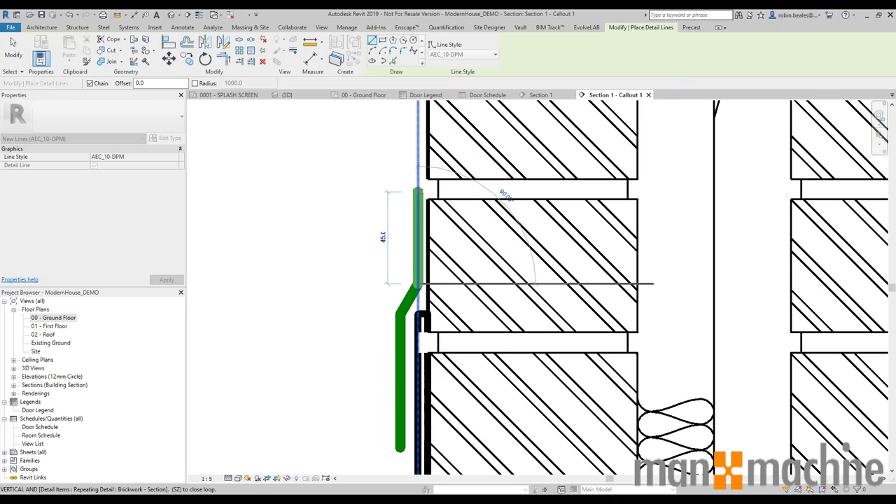
{"action": "left_click", "coordinate": [418, 190]}
{"action": "left_click", "coordinate": [638, 191]}
Extend the membrane line steeply across the cavity to a joint above the wall tie, and through the outer leaf.
{"action": "middle_click_drag", "start_coordinate": [618, 242], "coordinate": [484, 432]}
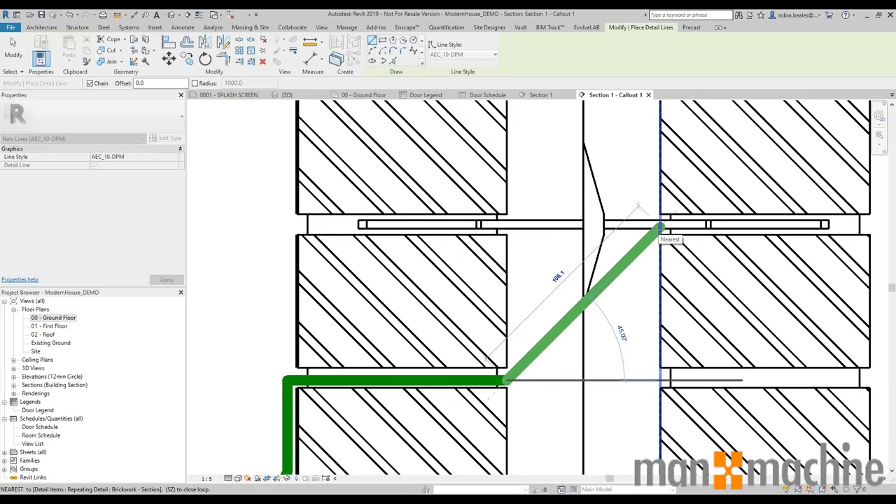
{"action": "scroll", "coordinate": [659, 228], "scroll_direction": "down", "scroll_amount": 5}
{"action": "scroll", "coordinate": [628, 224], "scroll_direction": "up", "scroll_amount": 4}
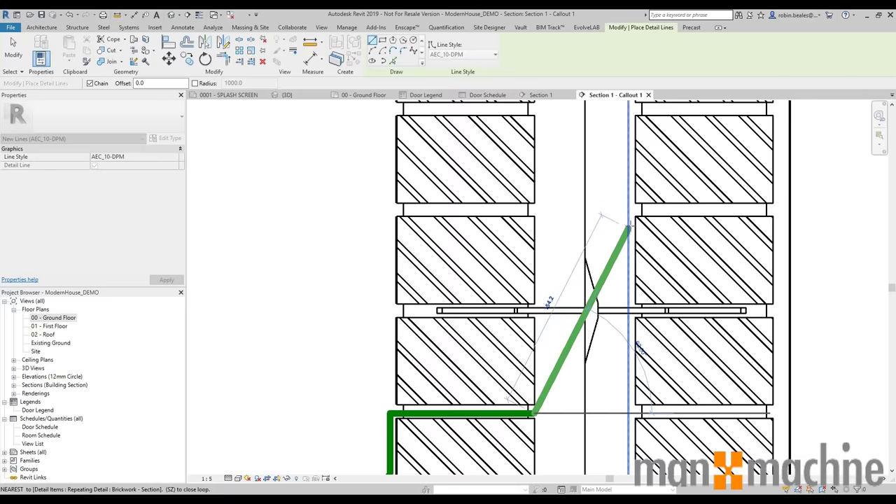
{"action": "mouse_move", "coordinate": [622, 311]}
{"action": "middle_mouse_down"}
{"action": "mouse_move", "coordinate": [615, 239]}
{"action": "mouse_move", "coordinate": [625, 296]}
{"action": "middle_mouse_up"}
{"action": "left_click", "coordinate": [627, 188]}
{"action": "key", "text": "Escape"}
{"action": "left_click", "coordinate": [626, 187]}
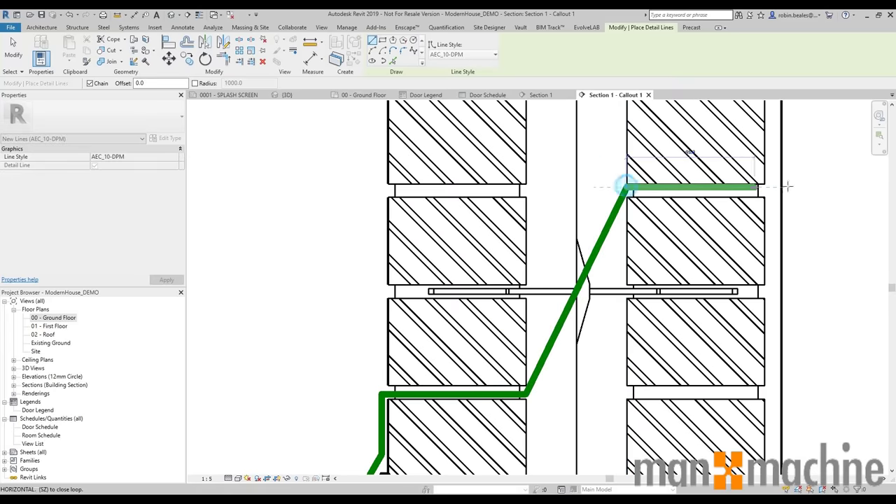
{"action": "left_click", "coordinate": [765, 187]}
{"action": "key", "text": "Escape"}
{"action": "key", "text": "Escape"}
Move the wall tie crossed by the membrane line up two brick courses.
{"action": "scroll", "coordinate": [749, 241], "scroll_direction": "down", "scroll_amount": 2}
{"action": "middle_click_drag", "start_coordinate": [711, 292], "coordinate": [624, 222]}
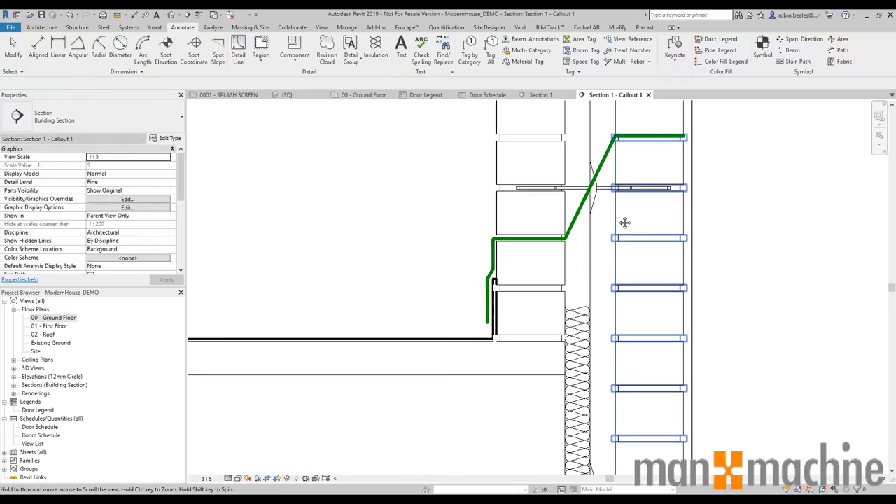
{"action": "scroll", "coordinate": [618, 215], "scroll_direction": "down", "scroll_amount": 2}
{"action": "scroll", "coordinate": [618, 215], "scroll_direction": "up", "scroll_amount": 2}
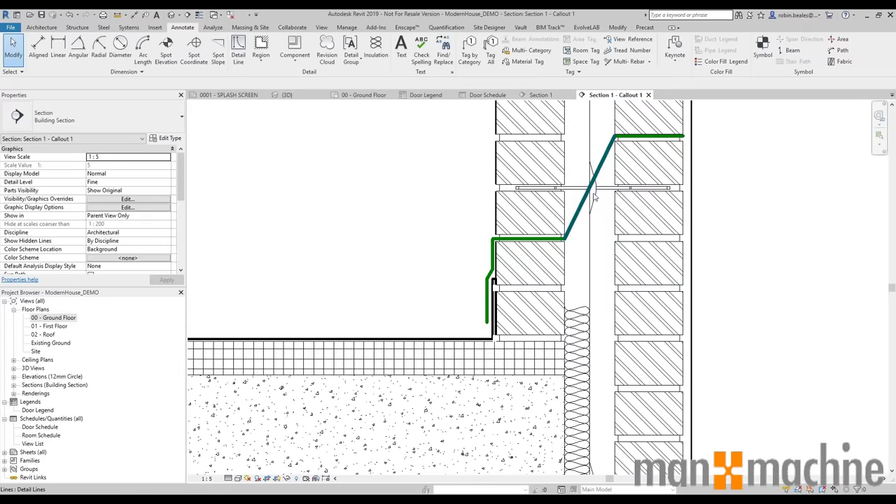
{"action": "left_click", "coordinate": [596, 193]}
{"action": "middle_click_drag", "start_coordinate": [595, 193], "coordinate": [538, 330]}
{"action": "left_click", "coordinate": [669, 218]}
{"action": "scroll", "coordinate": [555, 234], "scroll_direction": "down", "scroll_amount": 2}
{"action": "left_click", "coordinate": [524, 336]}
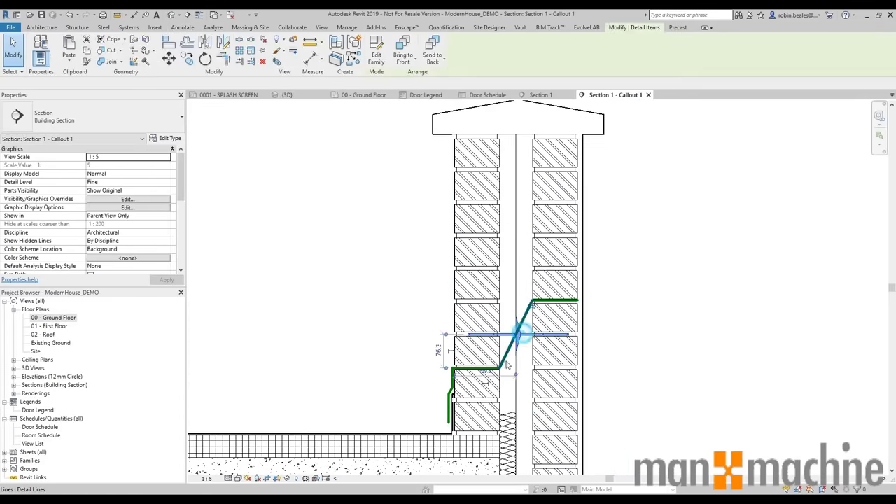
{"action": "scroll", "coordinate": [524, 332], "scroll_direction": "up", "scroll_amount": 3}
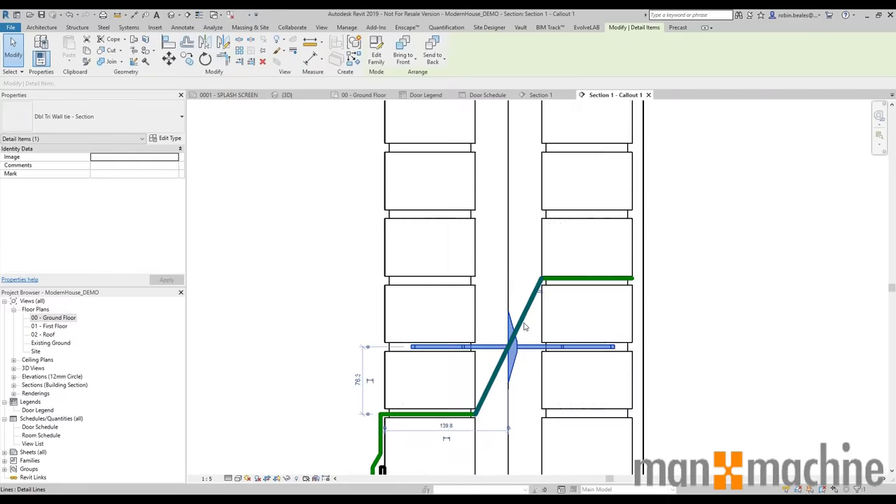
{"action": "left_click", "coordinate": [170, 59]}
{"action": "scroll", "coordinate": [480, 350], "scroll_direction": "up", "scroll_amount": 3}
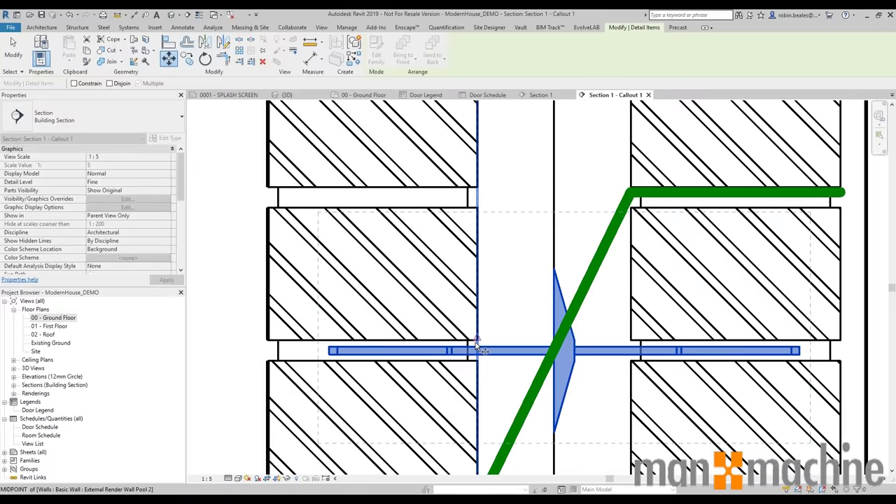
{"action": "left_click", "coordinate": [477, 341]}
{"action": "middle_click_drag", "start_coordinate": [494, 238], "coordinate": [470, 389]}
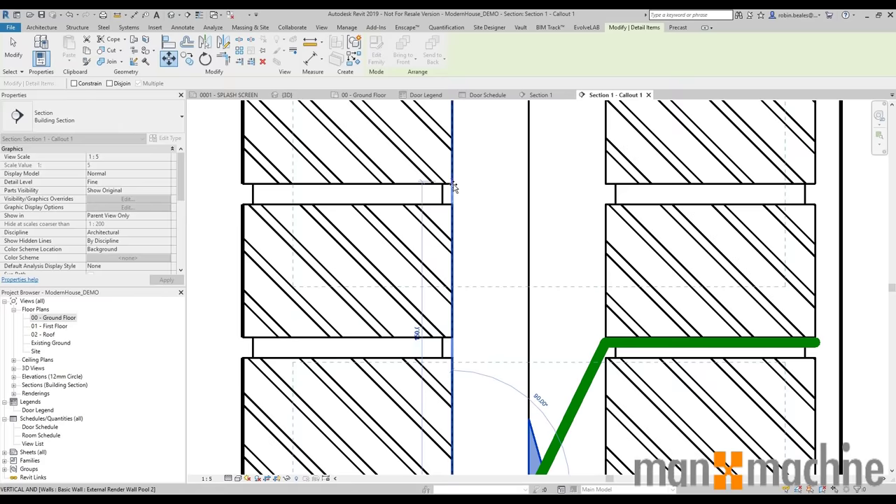
{"action": "left_click", "coordinate": [453, 184]}
{"action": "scroll", "coordinate": [462, 196], "scroll_direction": "down", "scroll_amount": 2}
{"action": "key", "text": "Escape"}
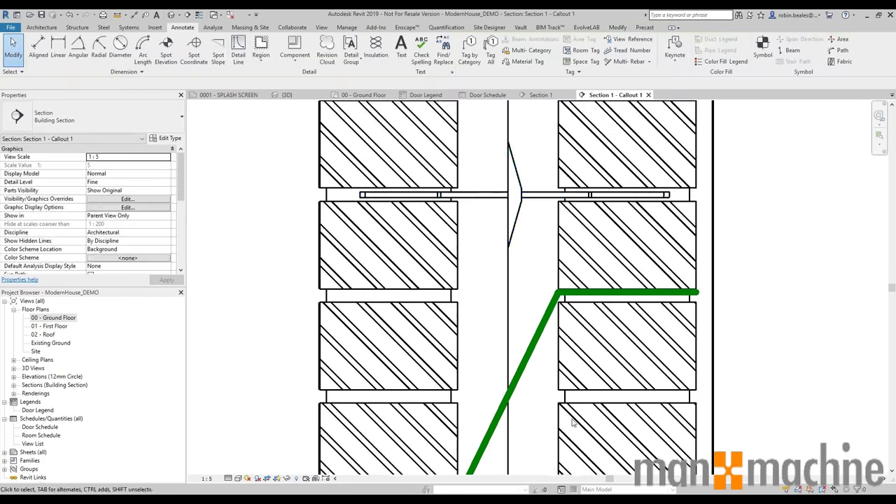
Delete the membrane line's outer-leaf segment and its steep diagonal across the cavity.
{"action": "middle_click_drag", "start_coordinate": [588, 300], "coordinate": [541, 111]}
{"action": "left_click", "coordinate": [541, 104]}
{"action": "key", "text": "Delete"}
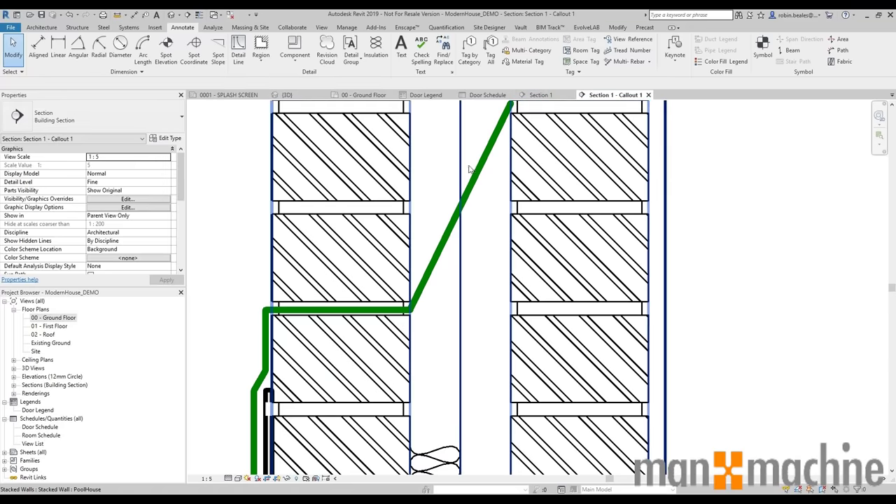
{"action": "left_click", "coordinate": [481, 163]}
{"action": "key", "text": "Delete"}
Draw the membrane line at 45° up one brick course across the cavity and horizontally through the outer leaf's mortar joint.
{"action": "left_click", "coordinate": [413, 310]}
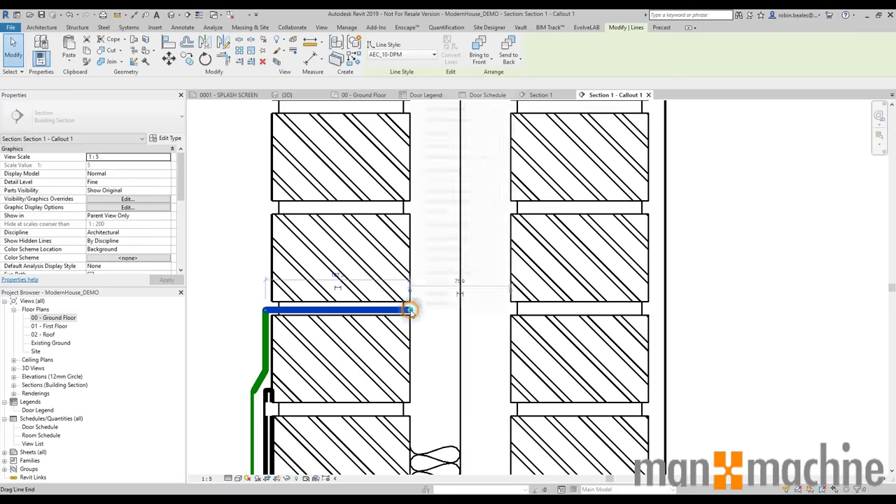
{"action": "right_click", "coordinate": [415, 310]}
{"action": "left_click", "coordinate": [443, 170]}
{"action": "left_click", "coordinate": [410, 310]}
{"action": "left_click", "coordinate": [509, 208]}
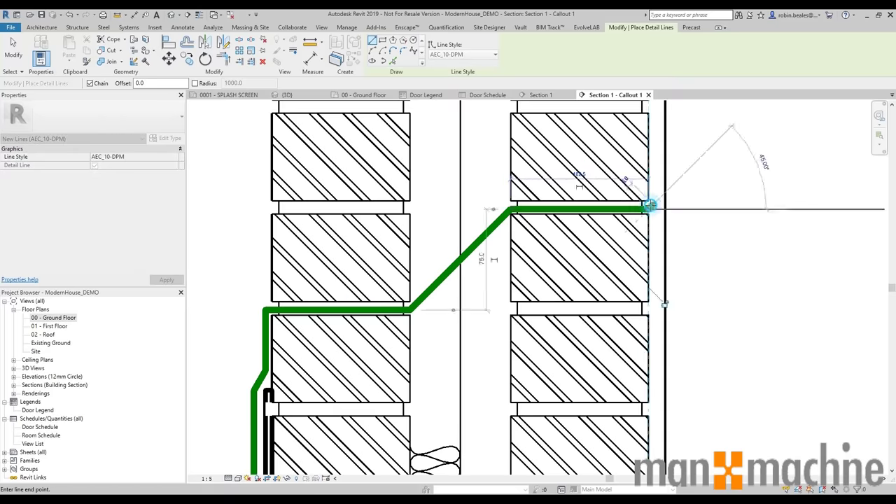
{"action": "left_click", "coordinate": [649, 209]}
{"action": "scroll", "coordinate": [640, 226], "scroll_direction": "down", "scroll_amount": 3}
{"action": "key", "text": "Escape"}
{"action": "key", "text": "Escape"}
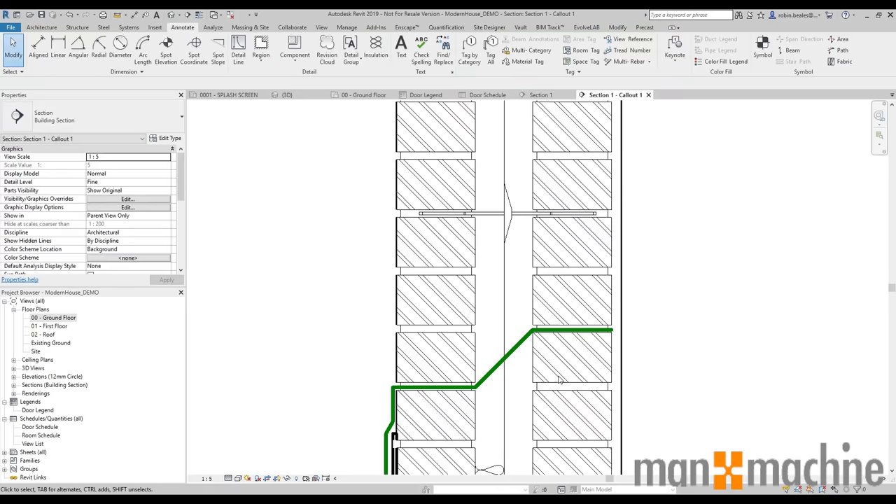
Draw a horizontal AEC_10-DPC detail line about 290 mm long across the parapet in the mortar joint beneath the coping.
{"action": "left_click", "coordinate": [238, 49]}
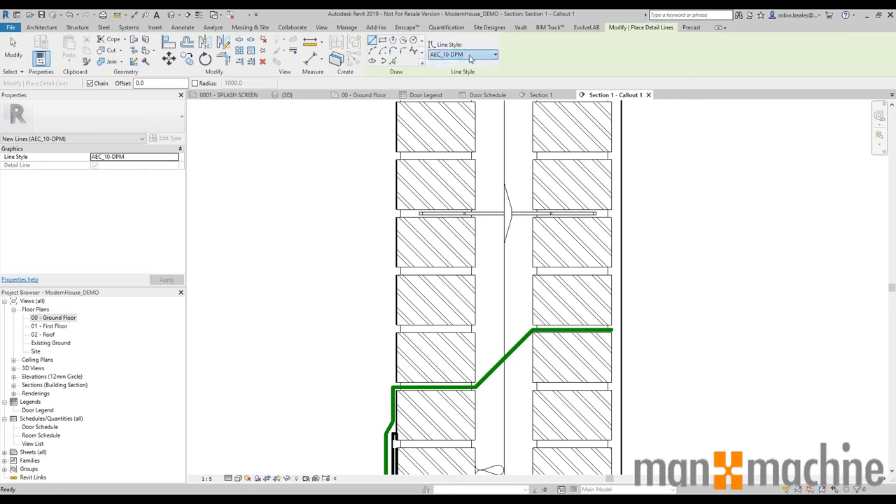
{"action": "left_click", "coordinate": [470, 54]}
{"action": "left_click", "coordinate": [467, 63]}
{"action": "middle_click_drag", "start_coordinate": [426, 96], "coordinate": [378, 295]}
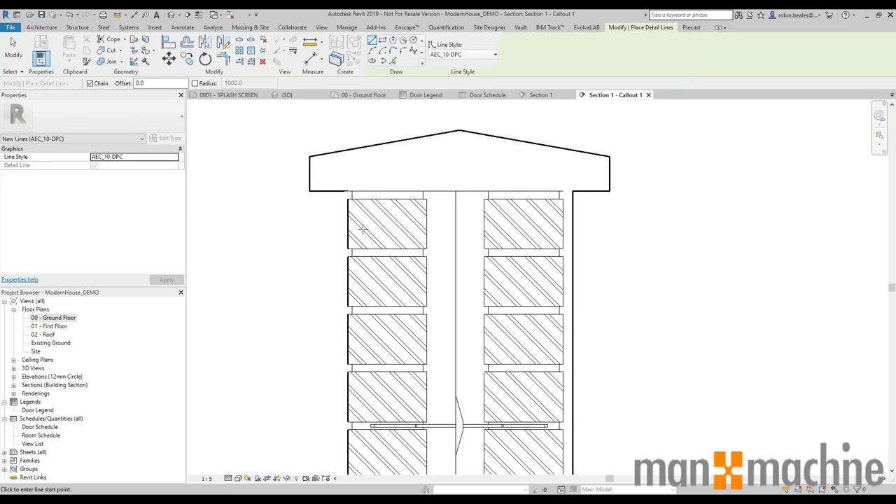
{"action": "left_click", "coordinate": [348, 194]}
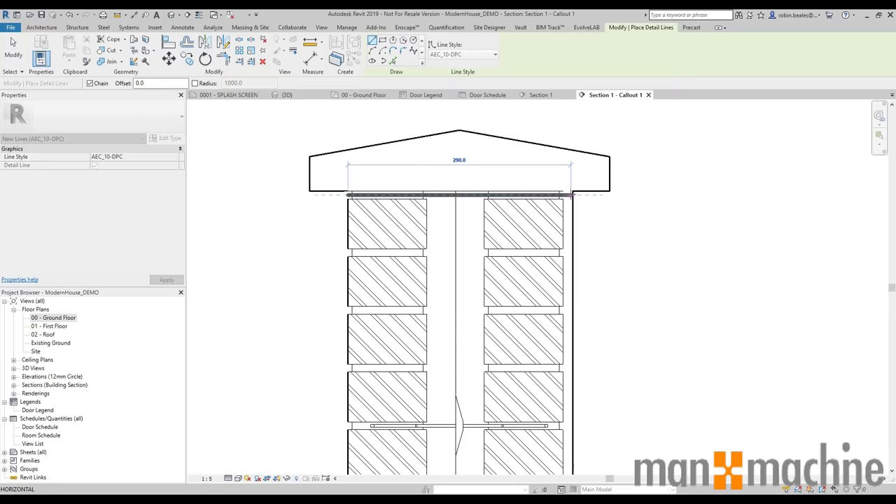
{"action": "left_click", "coordinate": [577, 195]}
{"action": "key", "text": "Escape"}
{"action": "key", "text": "Escape"}
{"action": "scroll", "coordinate": [356, 206], "scroll_direction": "down", "scroll_amount": 3}
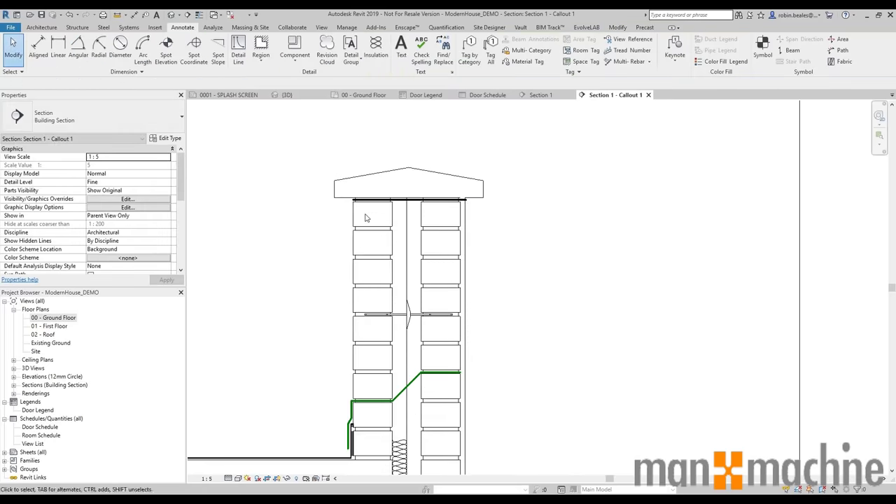
Extend the cavity insulation batting upwards to just above the level of the membrane's outer-leaf segment.
{"action": "middle_click_drag", "start_coordinate": [398, 347], "coordinate": [440, 251]}
{"action": "middle_click_drag", "start_coordinate": [492, 298], "coordinate": [528, 211]}
{"action": "middle_click_drag", "start_coordinate": [463, 181], "coordinate": [446, 275]}
{"action": "scroll", "coordinate": [446, 277], "scroll_direction": "up", "scroll_amount": 3}
{"action": "left_click", "coordinate": [452, 287]}
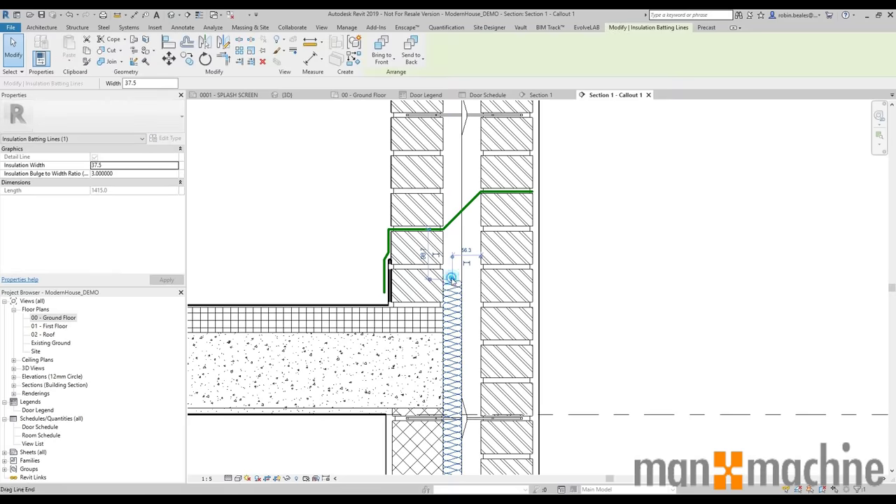
{"action": "left_click_drag", "start_coordinate": [452, 277], "coordinate": [452, 166]}
{"action": "scroll", "coordinate": [454, 219], "scroll_direction": "up", "scroll_amount": 3}
{"action": "key", "text": "Escape"}
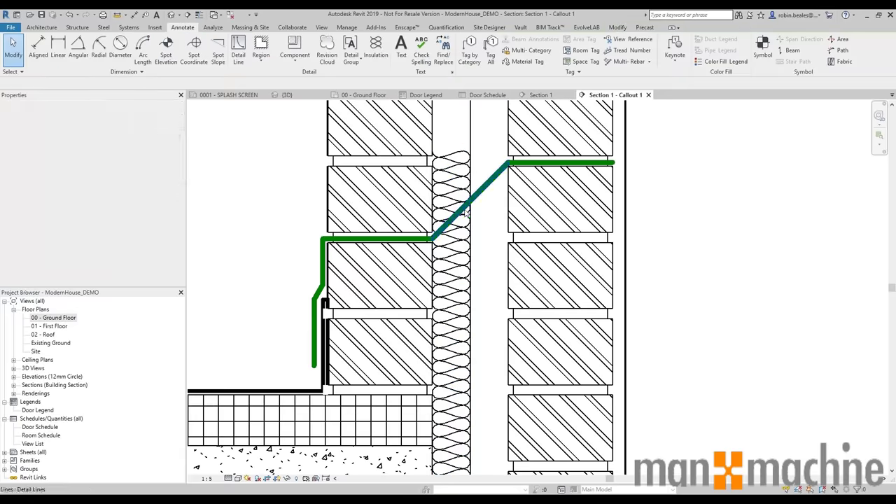
{"action": "middle_click_drag", "start_coordinate": [428, 227], "coordinate": [417, 266]}
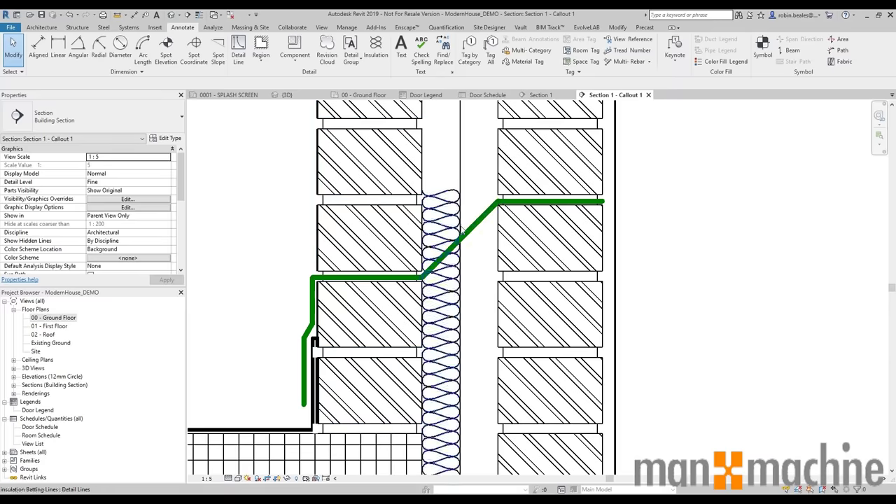
{"action": "scroll", "coordinate": [449, 282], "scroll_direction": "up", "scroll_amount": 2}
{"action": "left_click", "coordinate": [463, 261]}
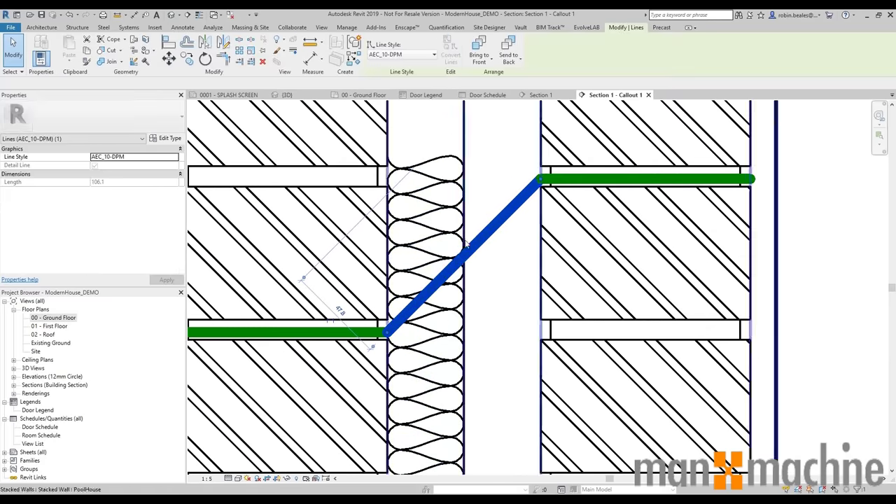
{"action": "left_click", "coordinate": [807, 216]}
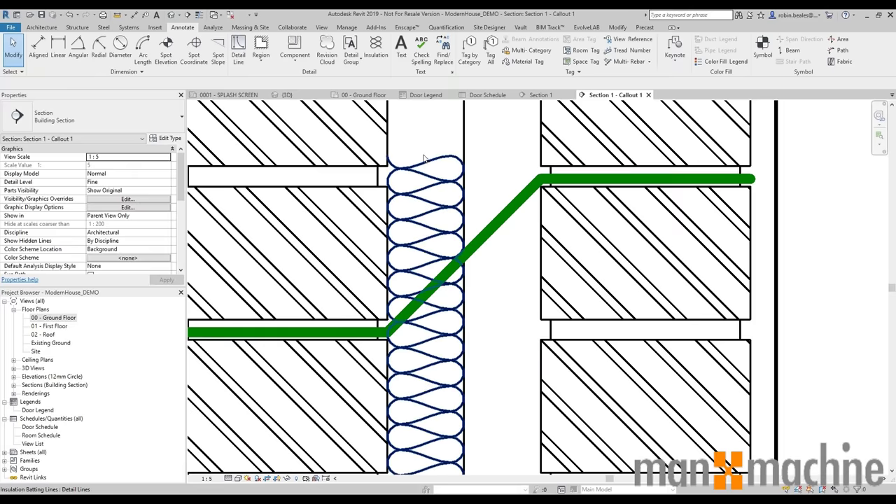
{"action": "left_click", "coordinate": [433, 193]}
{"action": "key", "text": "Escape"}
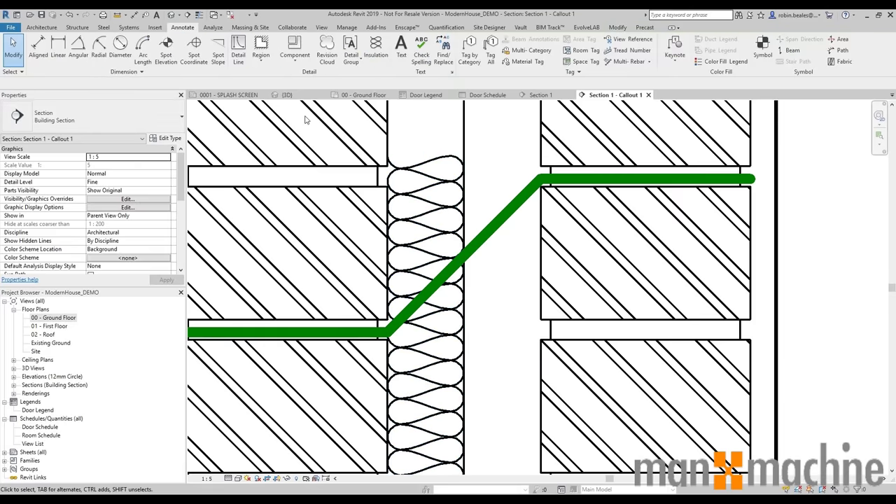
Create a masking region with Invisible boundary lines over the cavity insulation above the membrane's 45° slope.
{"action": "left_click", "coordinate": [261, 44]}
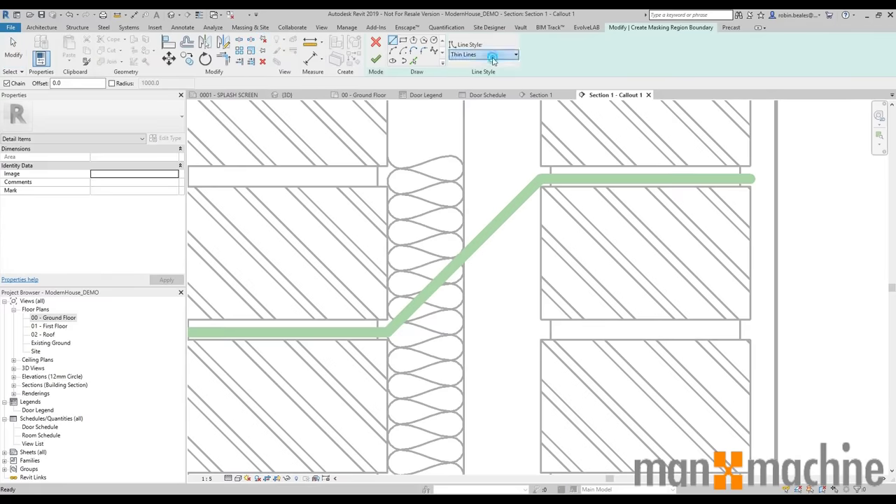
{"action": "left_click", "coordinate": [494, 56]}
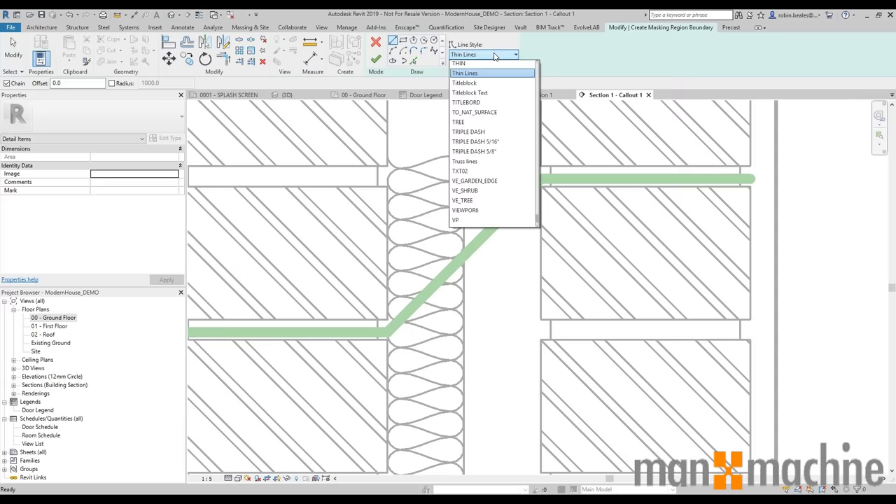
{"action": "key", "text": "i"}
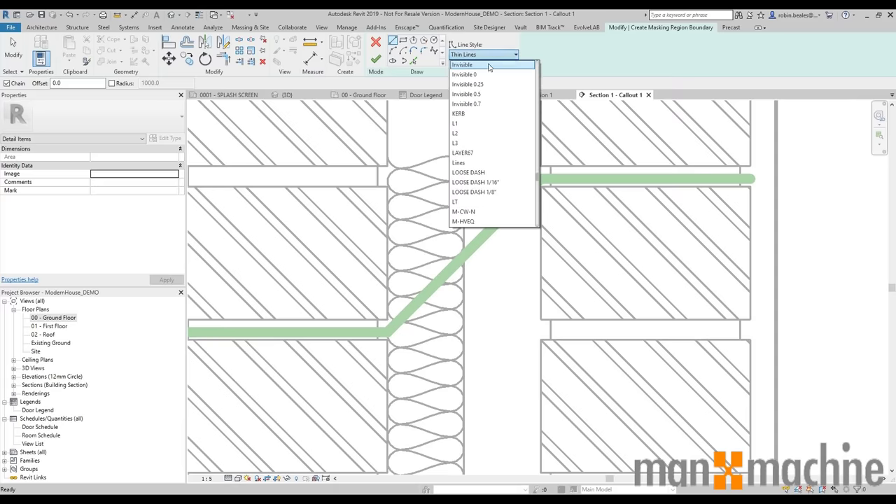
{"action": "left_click", "coordinate": [489, 67]}
{"action": "scroll", "coordinate": [436, 202], "scroll_direction": "up", "scroll_amount": 1}
{"action": "scroll", "coordinate": [436, 202], "scroll_direction": "up", "scroll_amount": 2}
{"action": "middle_click_drag", "start_coordinate": [360, 150], "coordinate": [360, 245]}
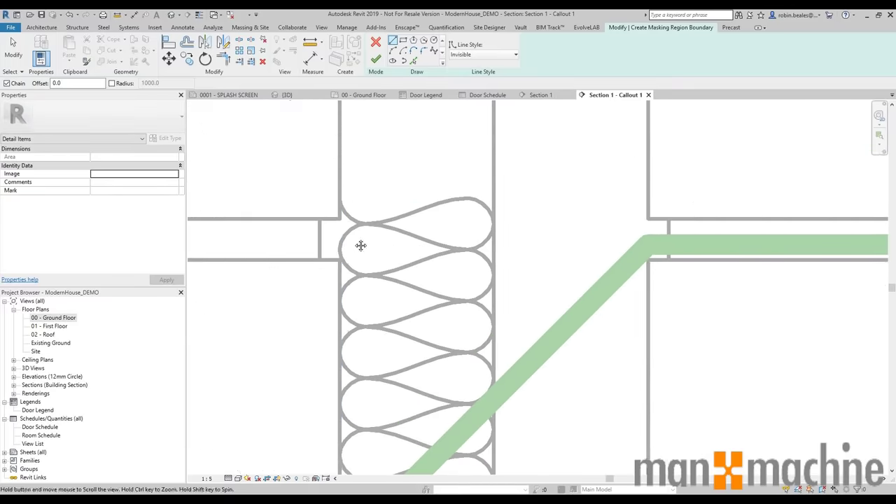
{"action": "left_click", "coordinate": [342, 181]}
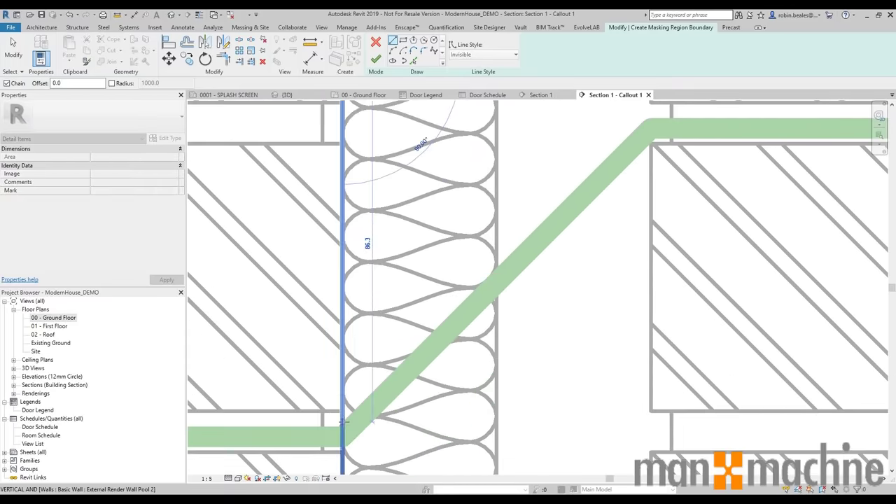
{"action": "left_click", "coordinate": [343, 417]}
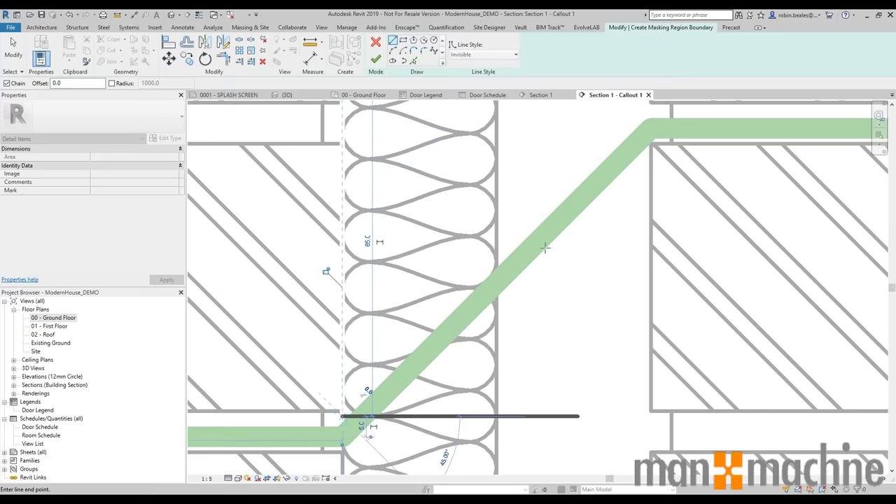
{"action": "left_click", "coordinate": [495, 265]}
{"action": "middle_click_drag", "start_coordinate": [496, 181], "coordinate": [481, 380]}
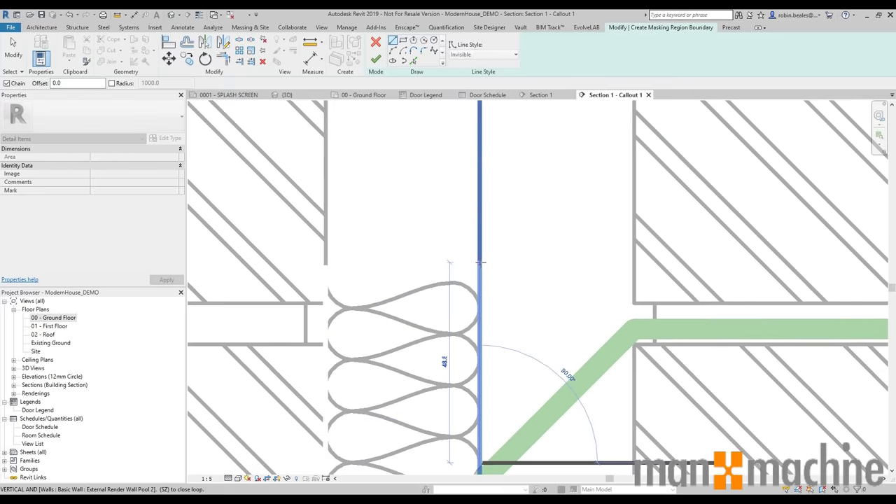
{"action": "left_click", "coordinate": [481, 269]}
{"action": "left_click", "coordinate": [326, 268]}
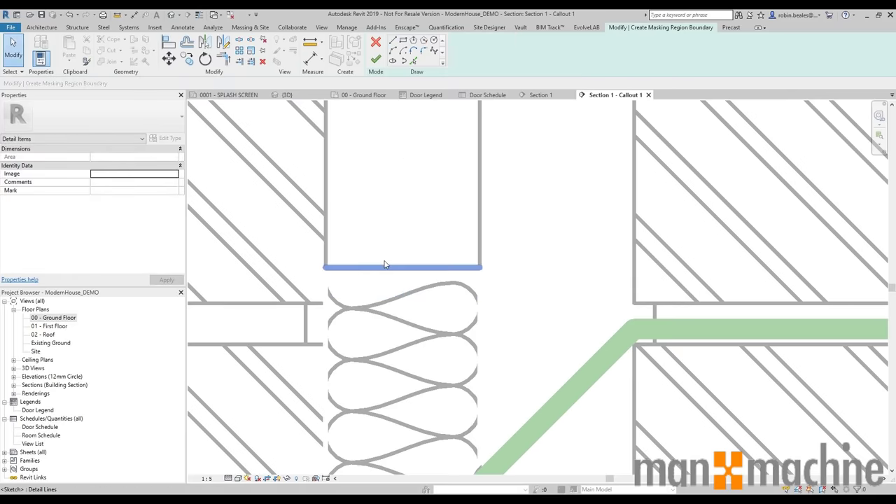
{"action": "left_click", "coordinate": [375, 60]}
Bring the masking region to the front so it hides the insulation above the sloping membrane.
{"action": "middle_click_drag", "start_coordinate": [511, 274], "coordinate": [500, 192]}
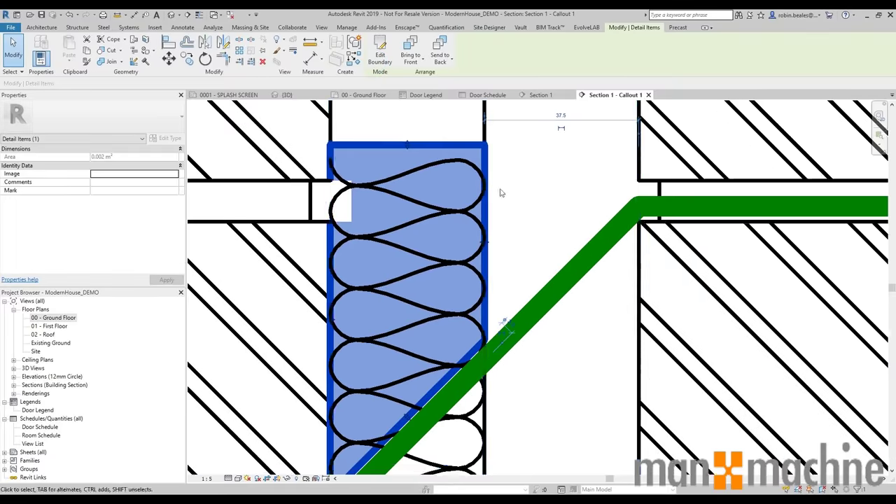
{"action": "scroll", "coordinate": [500, 189], "scroll_direction": "down", "scroll_amount": 3}
{"action": "left_click", "coordinate": [516, 184]}
{"action": "left_click", "coordinate": [455, 163]}
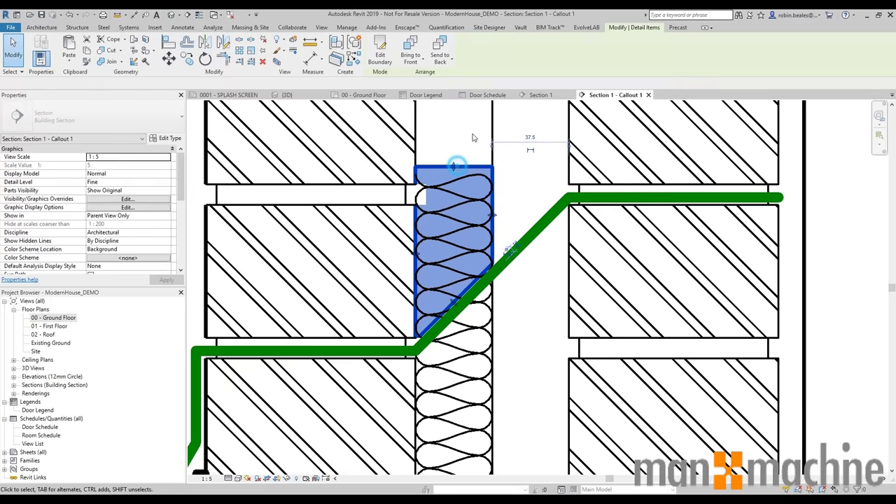
{"action": "left_click", "coordinate": [413, 46]}
{"action": "left_click", "coordinate": [555, 147]}
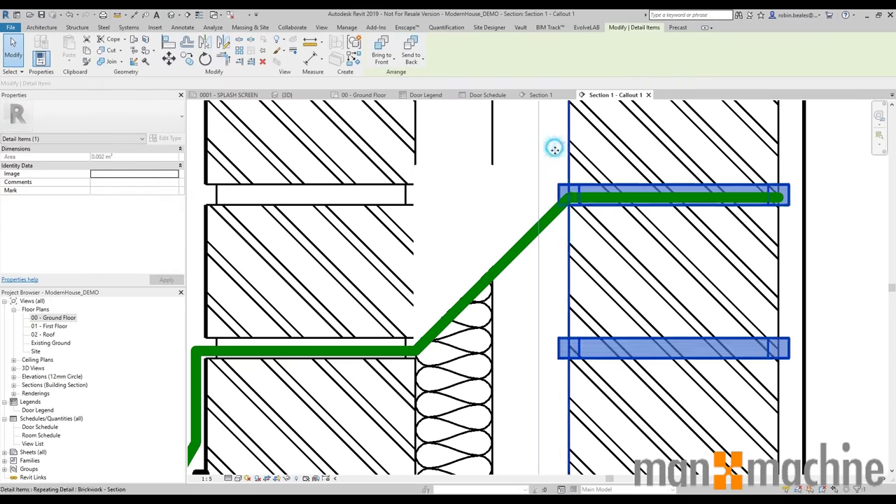
{"action": "scroll", "coordinate": [523, 172], "scroll_direction": "down", "scroll_amount": 3}
{"action": "left_click", "coordinate": [788, 198]}
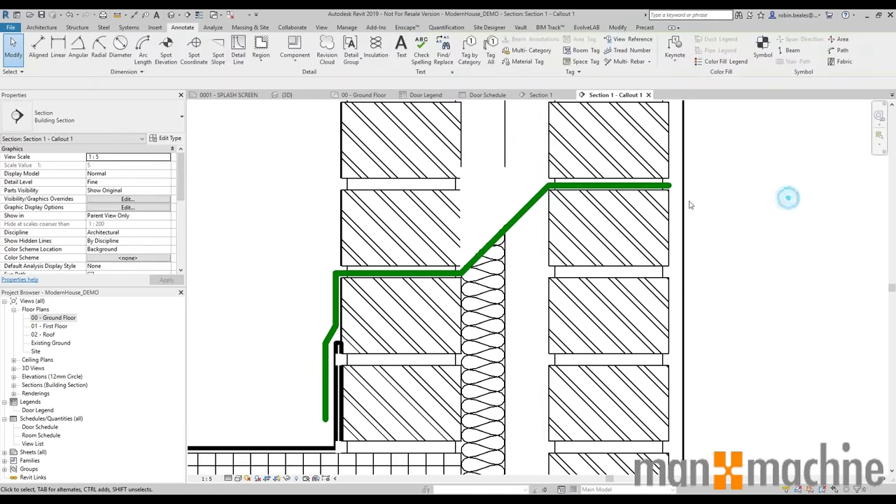
{"action": "left_click", "coordinate": [521, 215]}
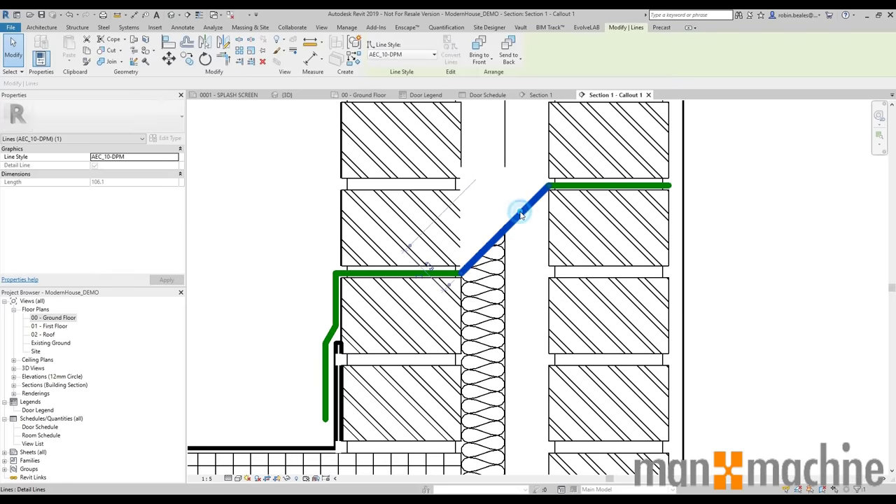
{"action": "left_click", "coordinate": [748, 242]}
{"action": "scroll", "coordinate": [563, 159], "scroll_direction": "up", "scroll_amount": 3}
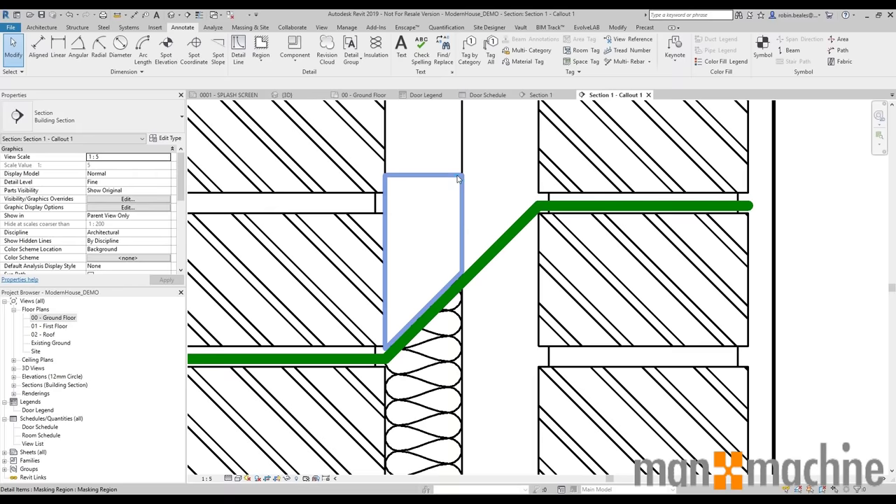
Edit the masking region's boundary, fitting its sloping edge closer to the membrane and its vertical edges slightly inside the insulation width.
{"action": "left_click", "coordinate": [458, 179]}
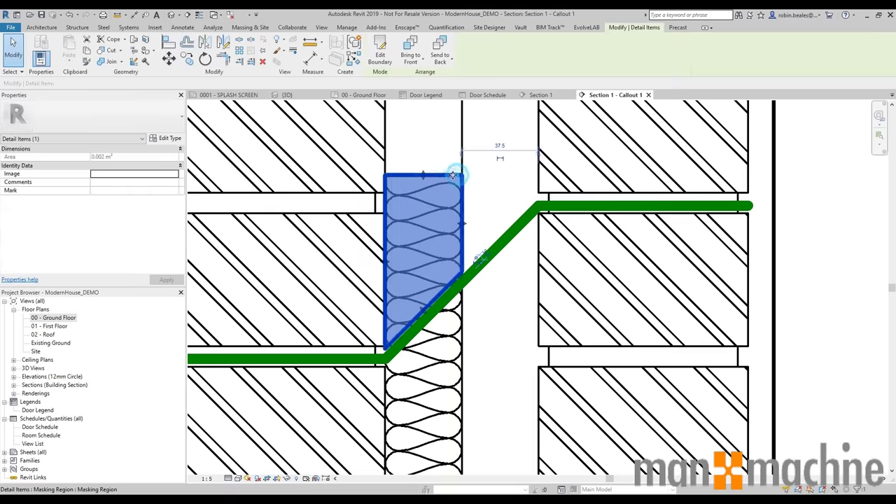
{"action": "left_click", "coordinate": [490, 308]}
{"action": "left_click", "coordinate": [452, 285]}
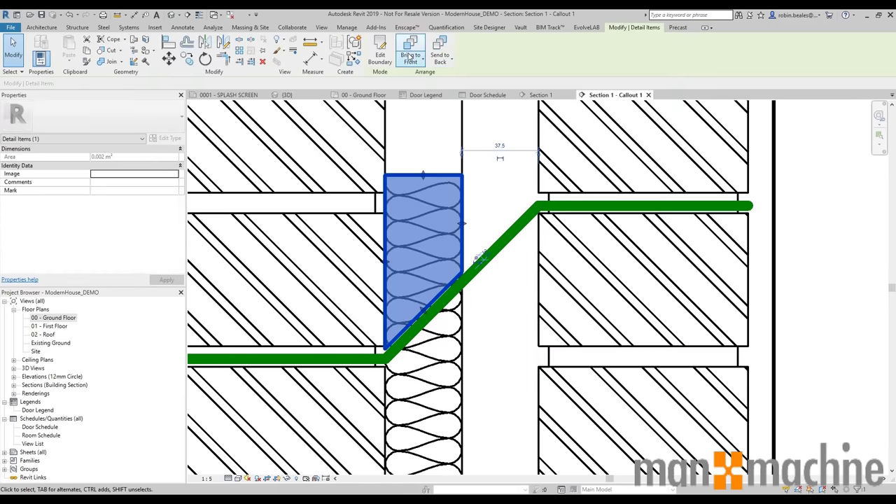
{"action": "left_click", "coordinate": [381, 53]}
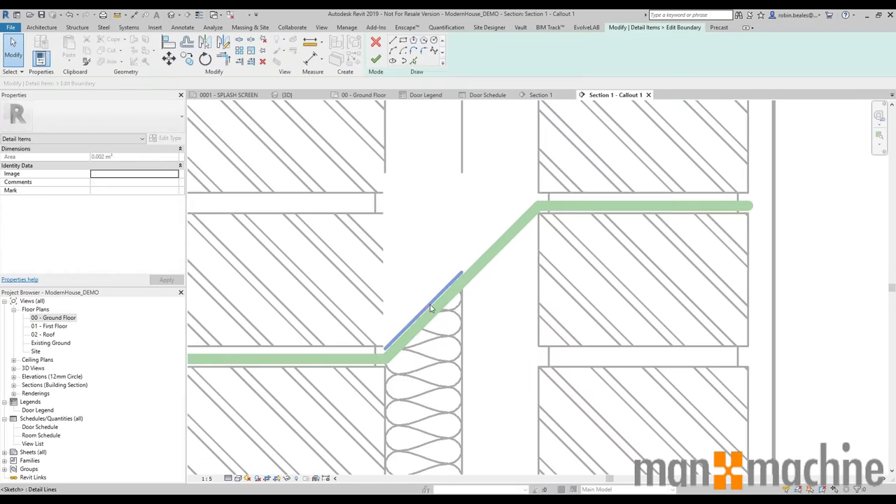
{"action": "left_click", "coordinate": [430, 308]}
{"action": "left_click", "coordinate": [511, 316]}
{"action": "left_click", "coordinate": [463, 197]}
{"action": "left_click", "coordinate": [500, 280]}
{"action": "left_click", "coordinate": [386, 188]}
{"action": "key", "text": "Delete"}
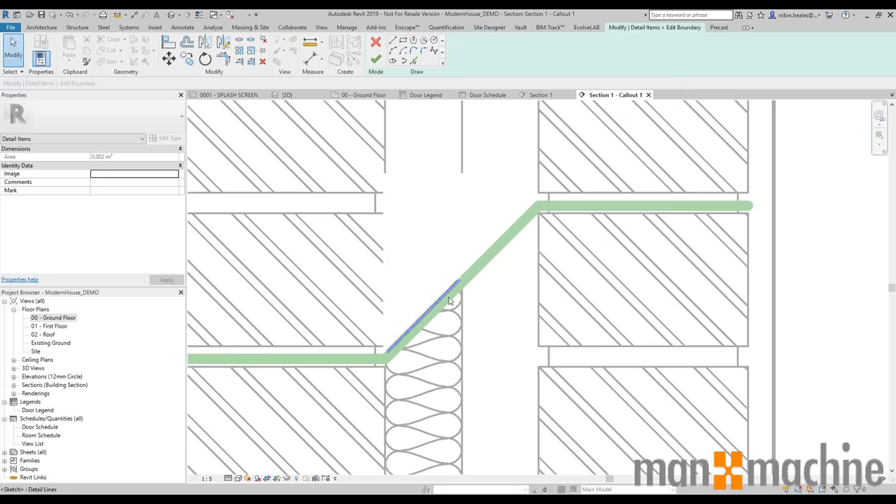
{"action": "left_click", "coordinate": [376, 59]}
{"action": "scroll", "coordinate": [490, 291], "scroll_direction": "down", "scroll_amount": 5}
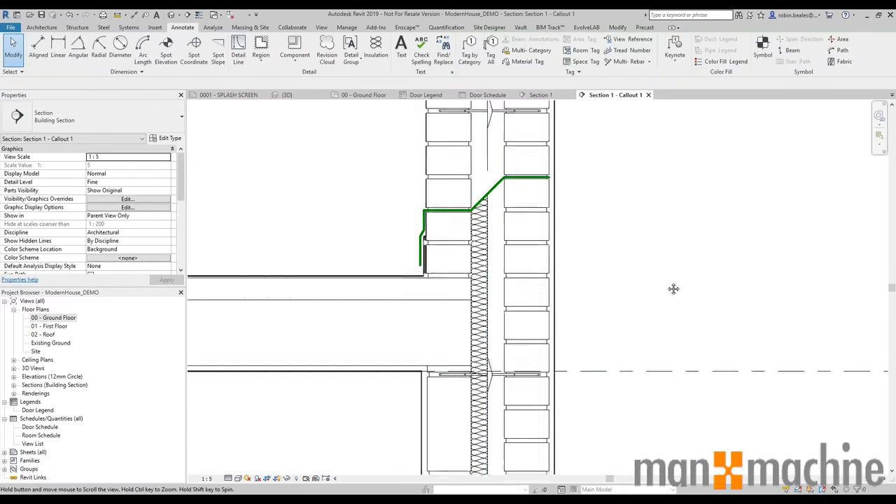
{"action": "scroll", "coordinate": [674, 289], "scroll_direction": "down", "scroll_amount": 1}
{"action": "scroll", "coordinate": [665, 294], "scroll_direction": "down", "scroll_amount": 2}
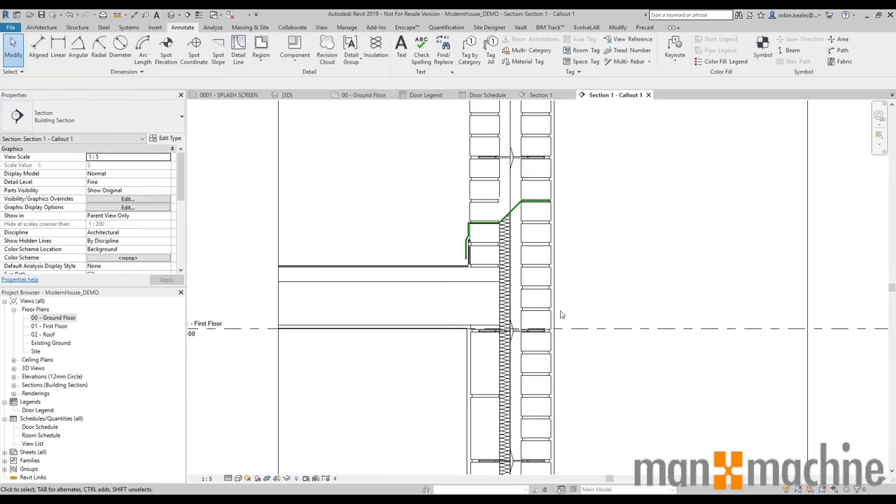
{"action": "scroll", "coordinate": [690, 326], "scroll_direction": "down", "scroll_amount": 4}
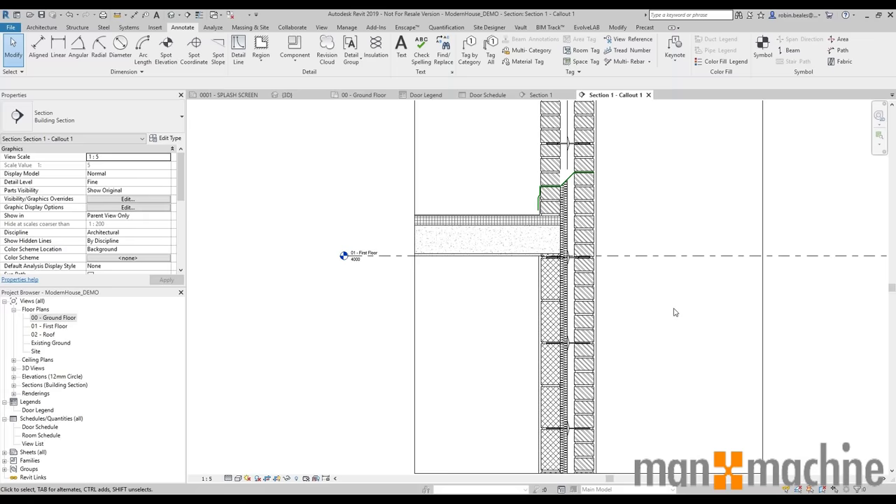
{"action": "mouse_move", "coordinate": [667, 288]}
{"action": "middle_mouse_down"}
{"action": "mouse_move", "coordinate": [647, 259]}
{"action": "mouse_move", "coordinate": [640, 283]}
{"action": "mouse_move", "coordinate": [549, 364]}
{"action": "middle_mouse_up"}
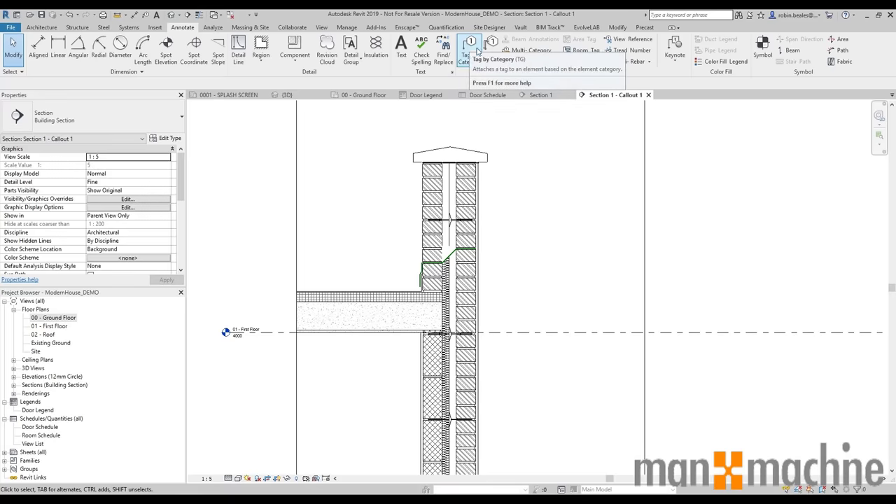
{"action": "middle_click_drag", "start_coordinate": [605, 252], "coordinate": [627, 229]}
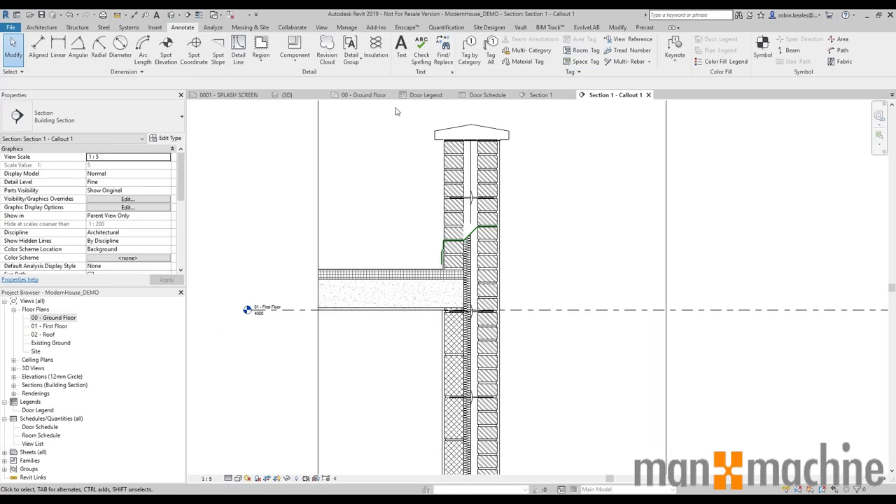
Place a string of aligned dimensions across all wall layers, from inner face to outer render face, just below the callout's lower edge.
{"action": "left_click", "coordinate": [133, 15]}
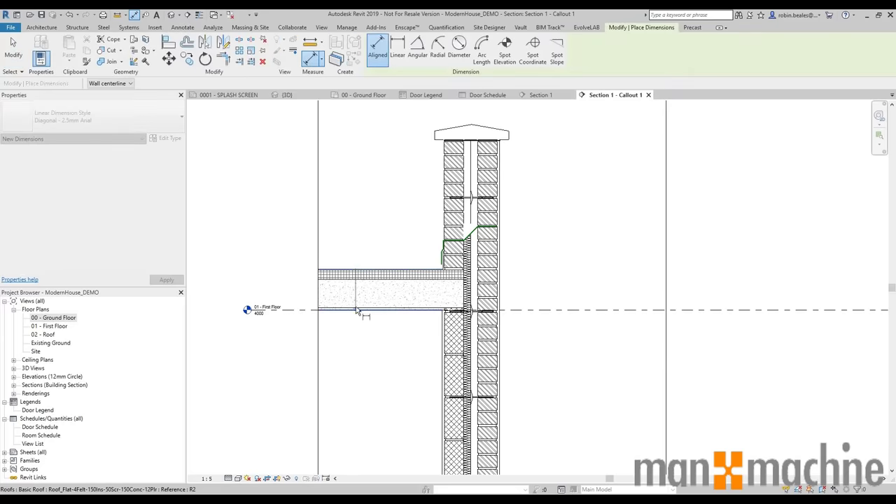
{"action": "middle_click_drag", "start_coordinate": [447, 362], "coordinate": [428, 292]}
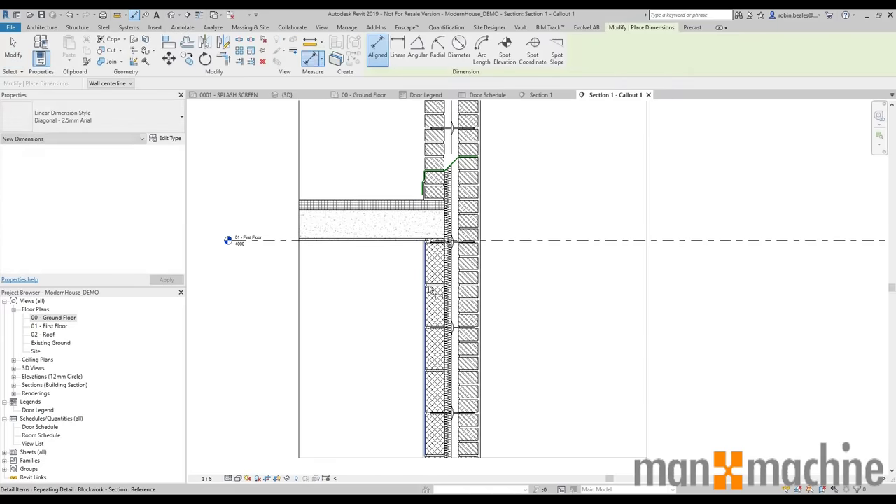
{"action": "middle_click_drag", "start_coordinate": [463, 456], "coordinate": [448, 397]}
{"action": "scroll", "coordinate": [407, 389], "scroll_direction": "up", "scroll_amount": 3}
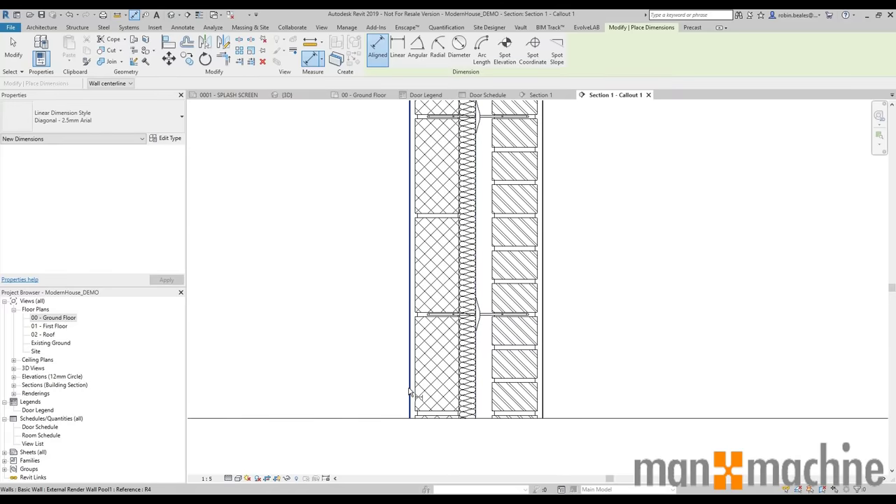
{"action": "left_click", "coordinate": [410, 391]}
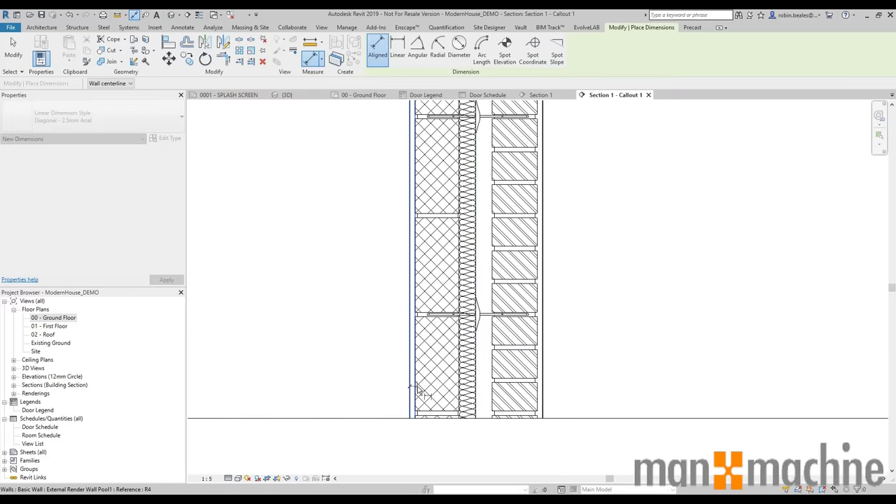
{"action": "left_click", "coordinate": [460, 396]}
{"action": "left_click", "coordinate": [477, 396]}
{"action": "left_click", "coordinate": [493, 396]}
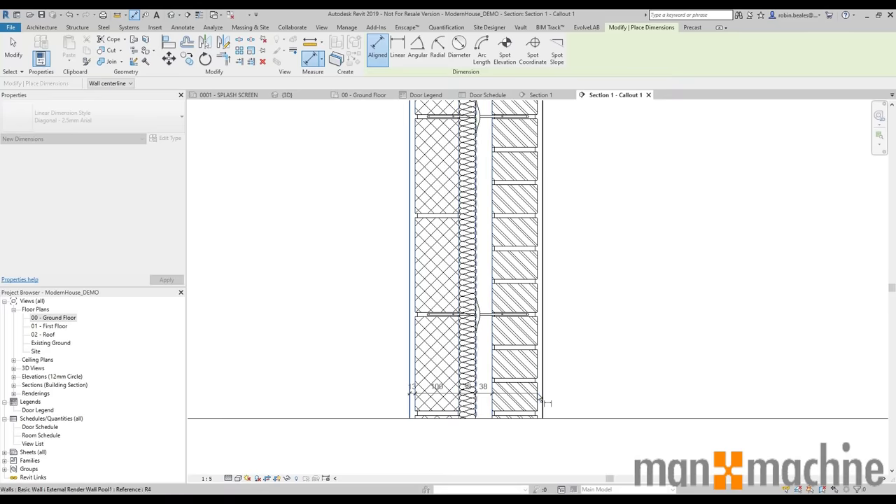
{"action": "scroll", "coordinate": [540, 400], "scroll_direction": "up", "scroll_amount": 4}
{"action": "left_click", "coordinate": [539, 396]}
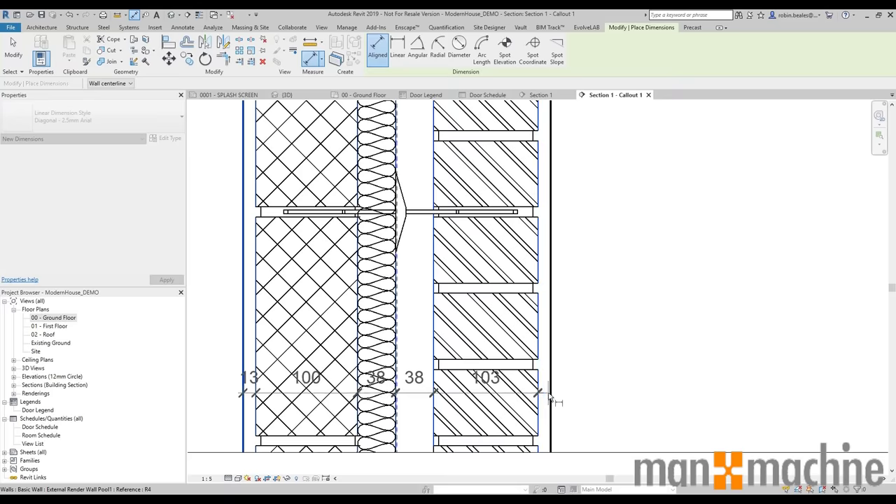
{"action": "left_click", "coordinate": [552, 397]}
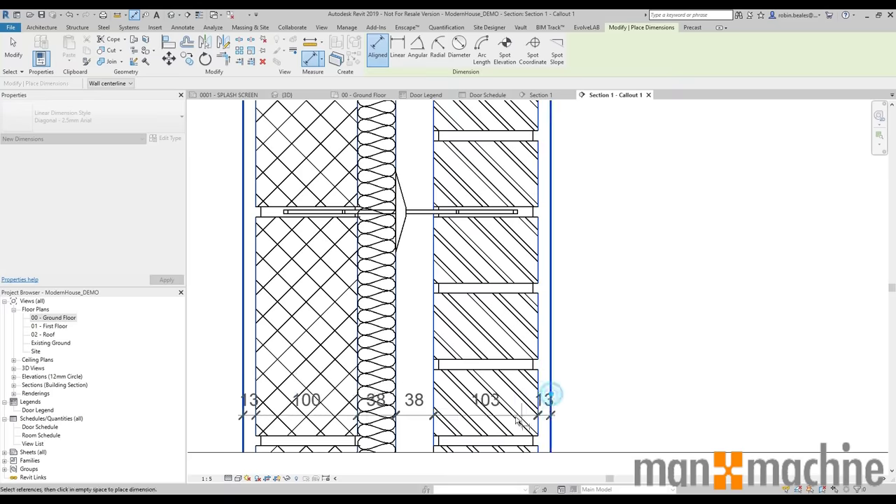
{"action": "scroll", "coordinate": [500, 402], "scroll_direction": "down", "scroll_amount": 3}
{"action": "left_click", "coordinate": [474, 422]}
{"action": "key", "text": "Escape"}
{"action": "key", "text": "Escape"}
{"action": "scroll", "coordinate": [491, 414], "scroll_direction": "down", "scroll_amount": 2}
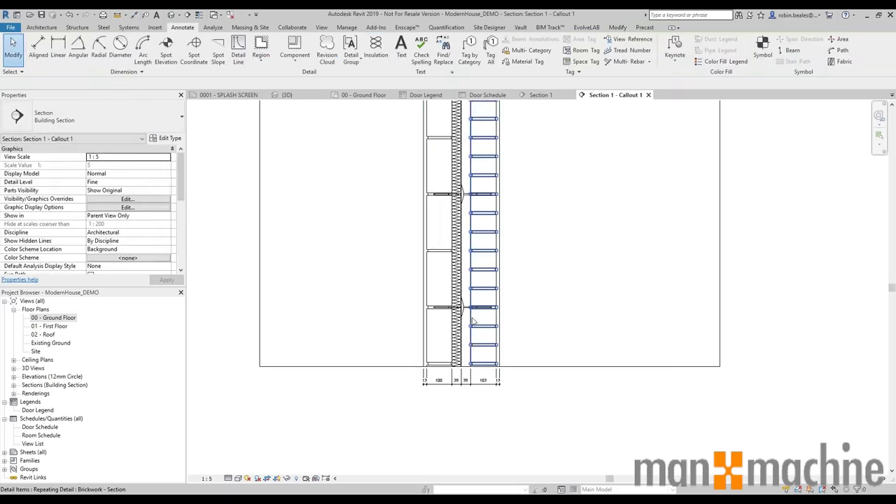
{"action": "scroll", "coordinate": [459, 308], "scroll_direction": "up", "scroll_amount": 2}
{"action": "left_click", "coordinate": [457, 305]}
{"action": "scroll", "coordinate": [462, 306], "scroll_direction": "down", "scroll_amount": 2}
{"action": "middle_click_drag", "start_coordinate": [466, 308], "coordinate": [462, 360]}
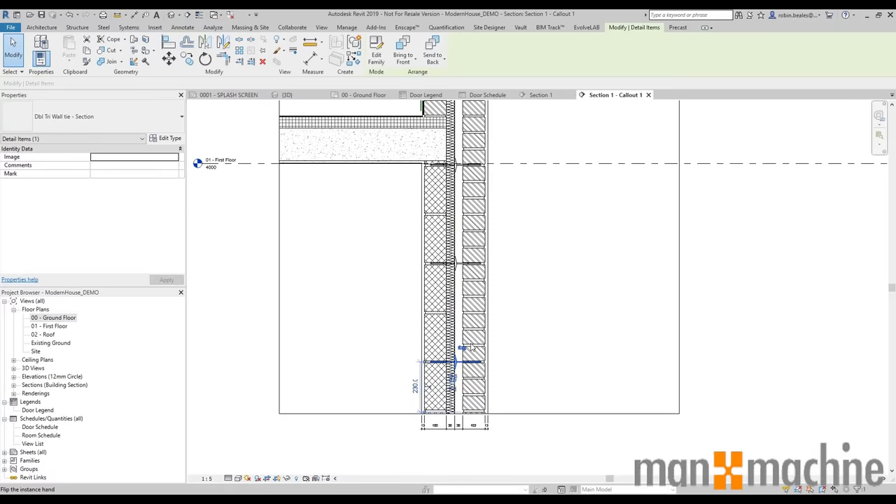
{"action": "left_click", "coordinate": [524, 335]}
{"action": "scroll", "coordinate": [550, 337], "scroll_direction": "down", "scroll_amount": 2}
{"action": "scroll", "coordinate": [503, 234], "scroll_direction": "up", "scroll_amount": 2}
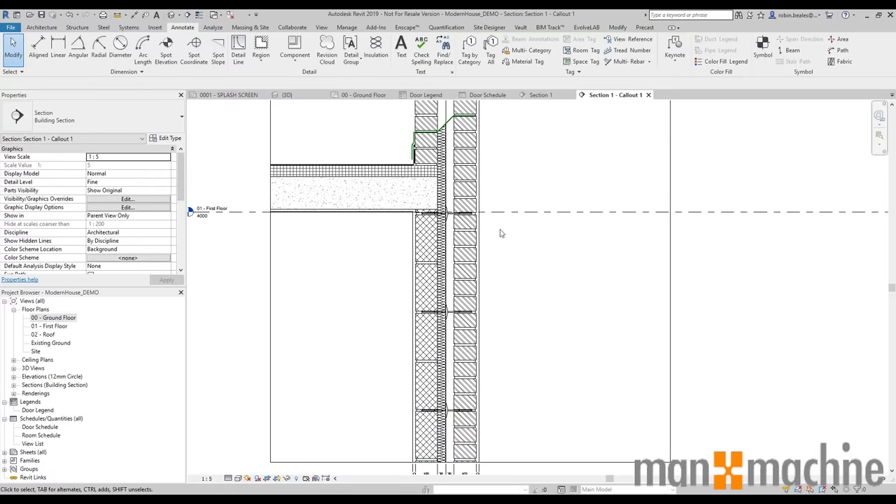
{"action": "scroll", "coordinate": [489, 223], "scroll_direction": "down", "scroll_amount": 2}
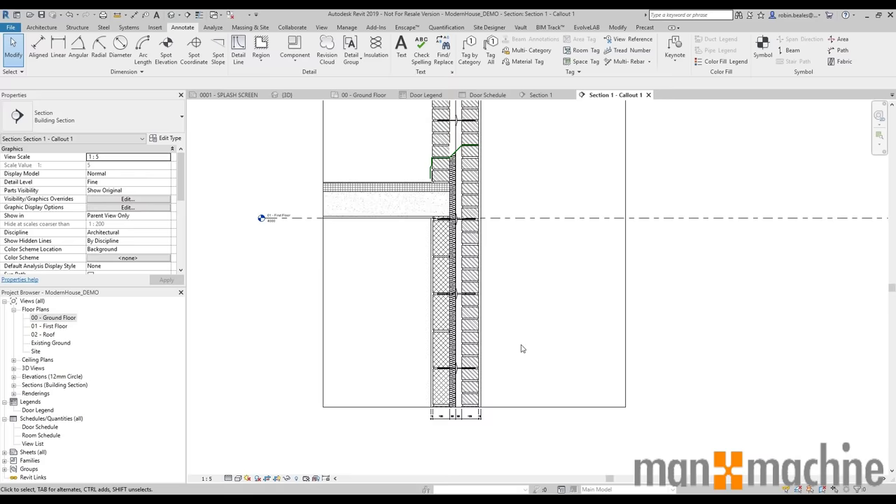
{"action": "middle_click_drag", "start_coordinate": [502, 202], "coordinate": [484, 343]}
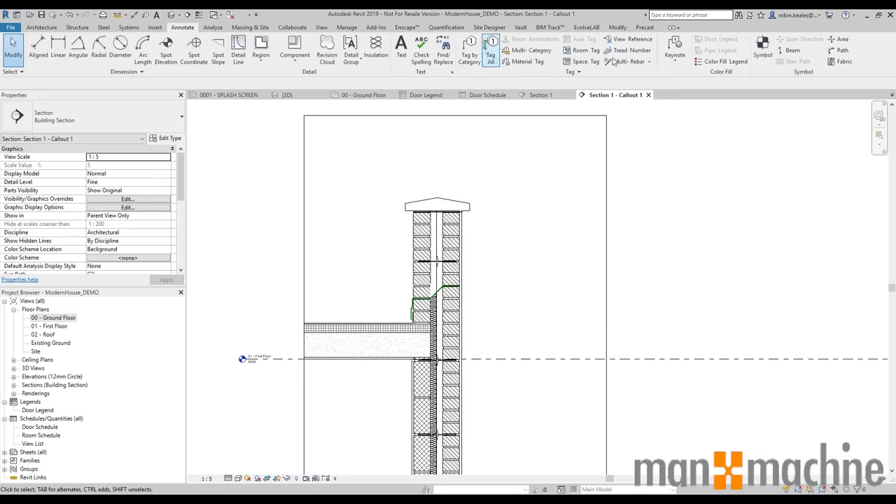
Tag the outer leaf brickwork near the parapet top with the F10/110 Clay facing brickwork material keynote, its leader text outside the wall.
{"action": "left_click", "coordinate": [684, 61]}
{"action": "left_click", "coordinate": [689, 105]}
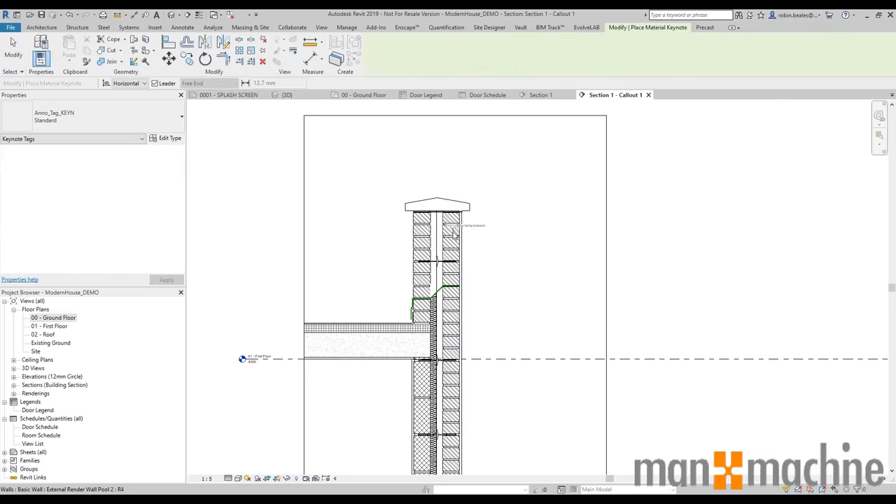
{"action": "left_click", "coordinate": [457, 230]}
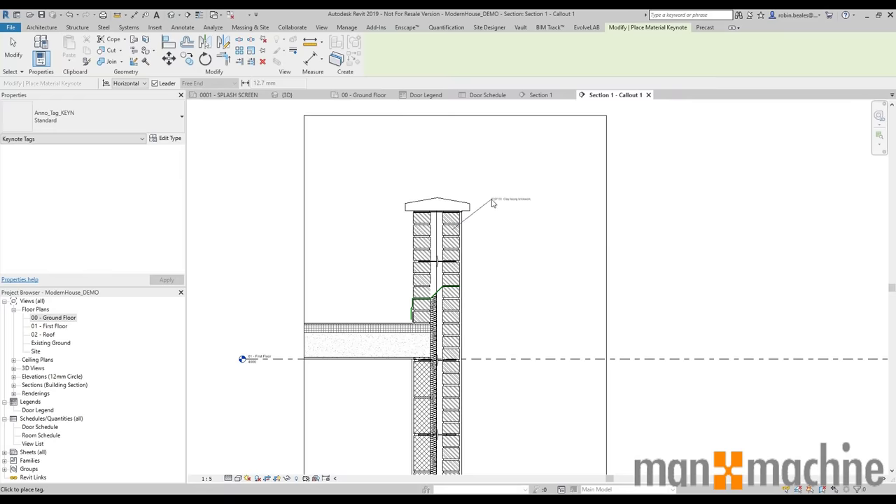
{"action": "left_click", "coordinate": [529, 201]}
{"action": "right_click", "coordinate": [551, 229]}
{"action": "left_click", "coordinate": [573, 237]}
{"action": "scroll", "coordinate": [470, 225], "scroll_direction": "up", "scroll_amount": 2}
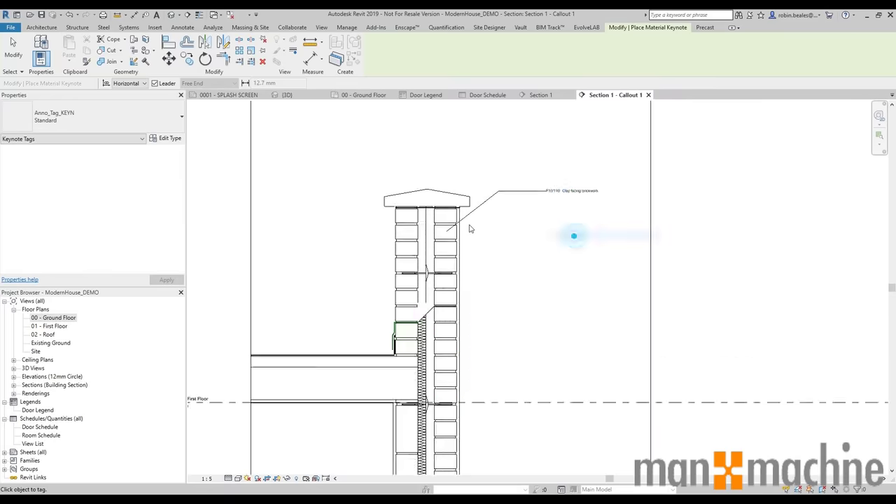
{"action": "scroll", "coordinate": [443, 362], "scroll_direction": "down", "scroll_amount": 2}
{"action": "middle_click_drag", "start_coordinate": [445, 362], "coordinate": [424, 210]}
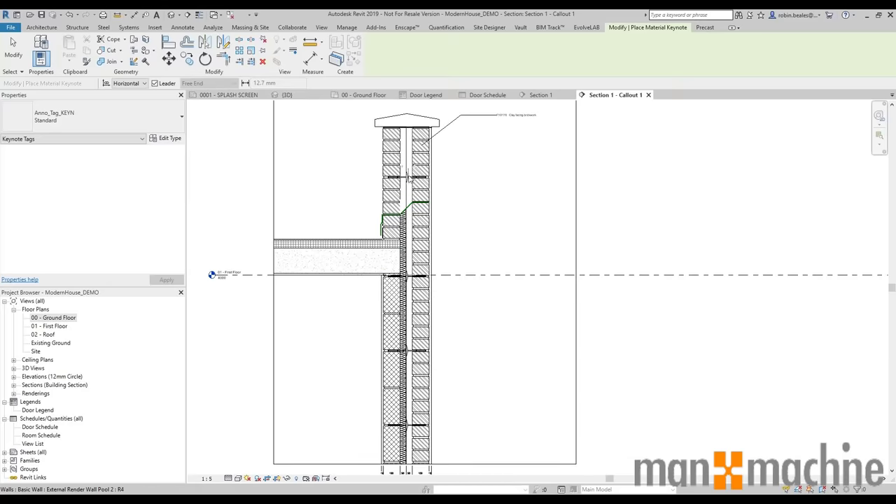
{"action": "scroll", "coordinate": [408, 179], "scroll_direction": "up", "scroll_amount": 5}
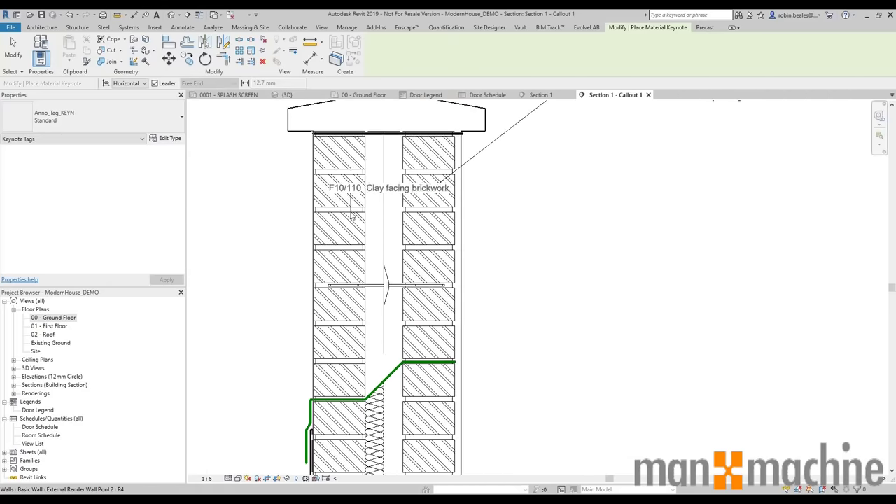
{"action": "scroll", "coordinate": [544, 354], "scroll_direction": "down", "scroll_amount": 3}
{"action": "scroll", "coordinate": [618, 170], "scroll_direction": "up", "scroll_amount": 2}
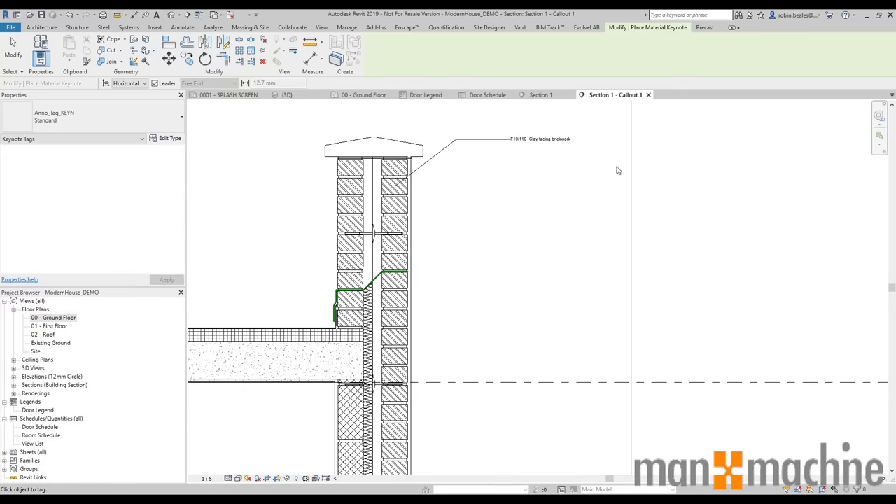
{"action": "key", "text": "Escape"}
{"action": "scroll", "coordinate": [549, 219], "scroll_direction": "down", "scroll_amount": 2}
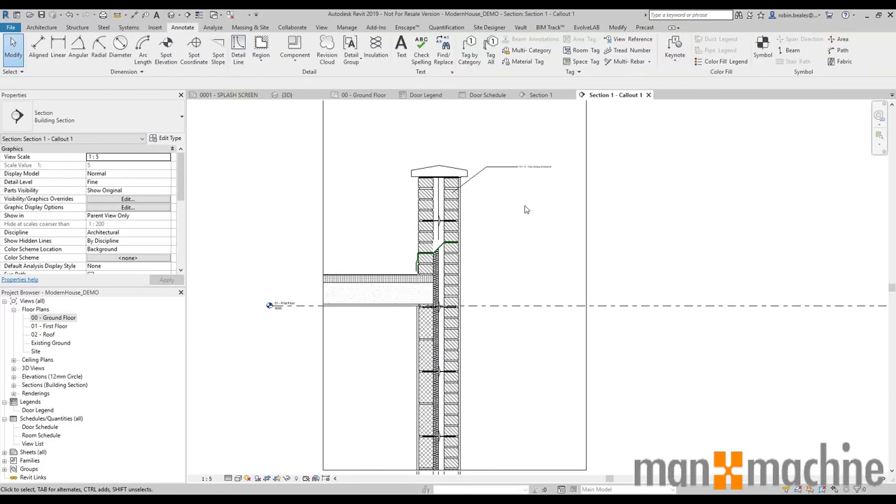
{"action": "scroll", "coordinate": [483, 241], "scroll_direction": "up", "scroll_amount": 2}
{"action": "middle_click_drag", "start_coordinate": [483, 241], "coordinate": [638, 262]}
{"action": "scroll", "coordinate": [638, 262], "scroll_direction": "down", "scroll_amount": 1}
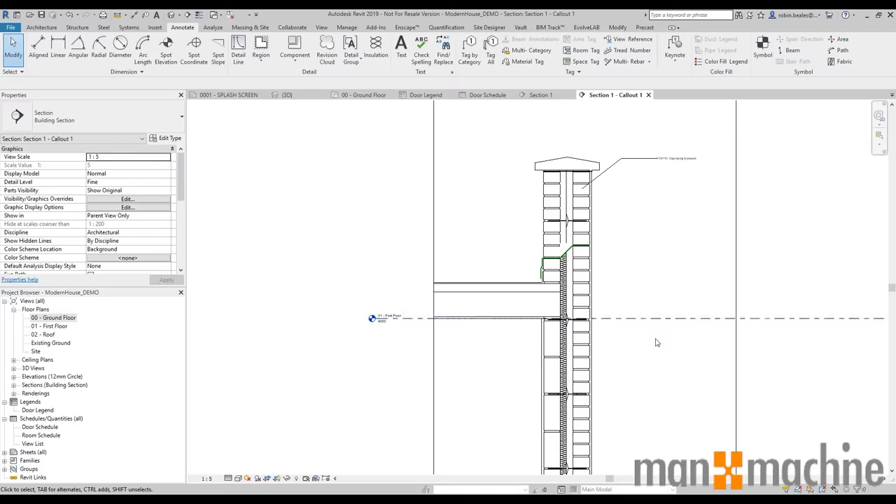
{"action": "middle_click_drag", "start_coordinate": [657, 342], "coordinate": [571, 279]}
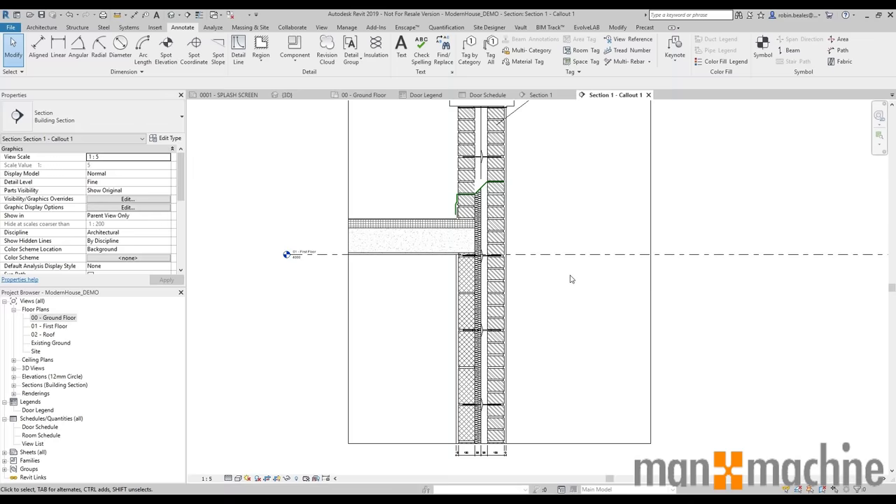
{"action": "scroll", "coordinate": [647, 289], "scroll_direction": "down", "scroll_amount": 3}
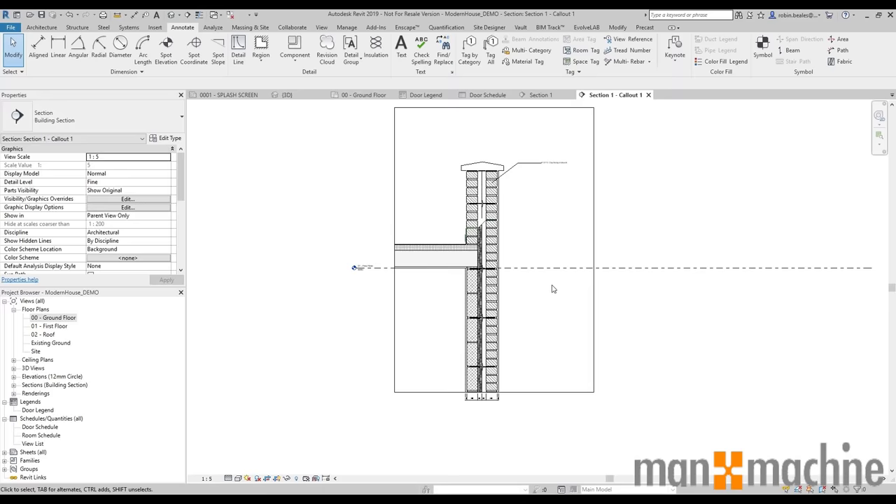
Open the 00 - Ground Floor plan and show the main house and Pool House in full.
{"action": "double_click", "coordinate": [48, 319]}
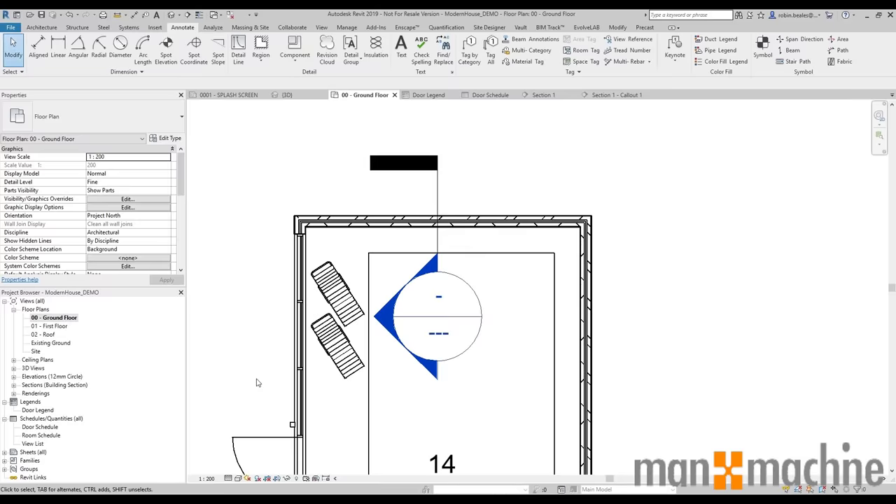
{"action": "scroll", "coordinate": [284, 358], "scroll_direction": "down", "scroll_amount": 3}
{"action": "middle_click_drag", "start_coordinate": [279, 363], "coordinate": [646, 337]}
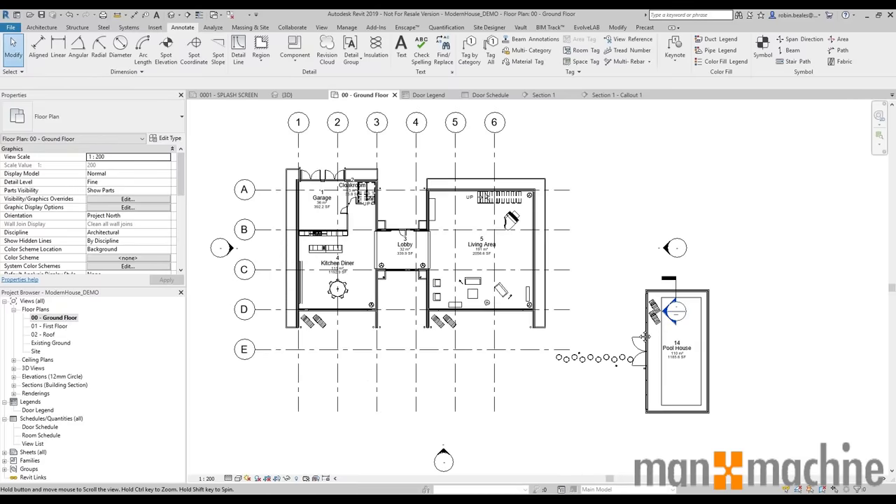
Create a new sheet using the standard titleblock.
{"action": "left_click", "coordinate": [4, 454]}
{"action": "left_click", "coordinate": [5, 452]}
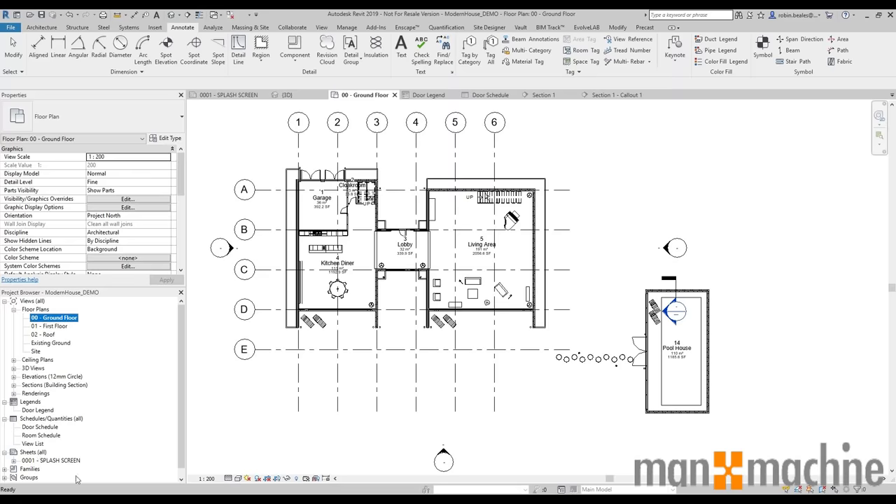
{"action": "left_click", "coordinate": [35, 452]}
{"action": "right_click", "coordinate": [35, 452]}
{"action": "left_click", "coordinate": [78, 376]}
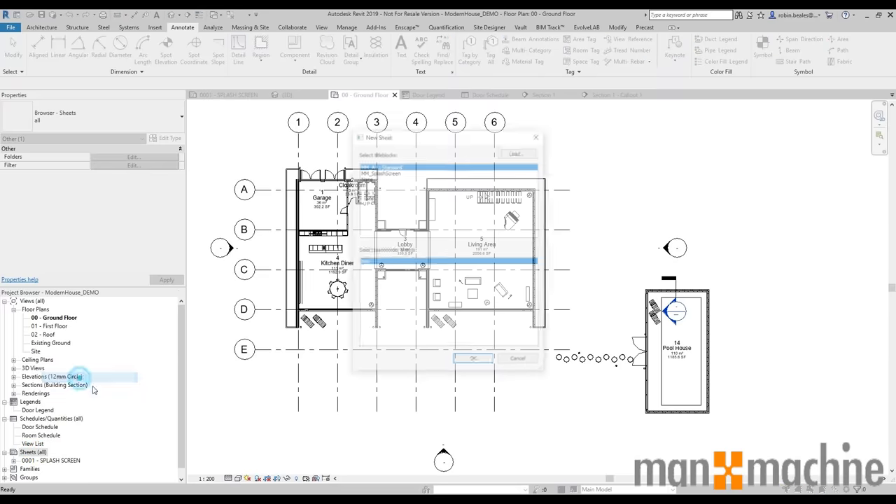
{"action": "left_click", "coordinate": [474, 362]}
Examine the layout and title block of the new sheet.
{"action": "scroll", "coordinate": [694, 347], "scroll_direction": "up", "scroll_amount": 3}
{"action": "middle_click_drag", "start_coordinate": [684, 344], "coordinate": [434, 242]}
{"action": "middle_click_drag", "start_coordinate": [576, 375], "coordinate": [546, 385]}
{"action": "scroll", "coordinate": [526, 224], "scroll_direction": "down", "scroll_amount": 3}
{"action": "middle_click_drag", "start_coordinate": [344, 237], "coordinate": [575, 313]}
{"action": "scroll", "coordinate": [575, 313], "scroll_direction": "down", "scroll_amount": 1}
{"action": "middle_click_drag", "start_coordinate": [540, 268], "coordinate": [522, 270]}
Place the 00 - Ground Floor plan in the upper-left area of sheet A102 and check its view title.
{"action": "left_click", "coordinate": [54, 318]}
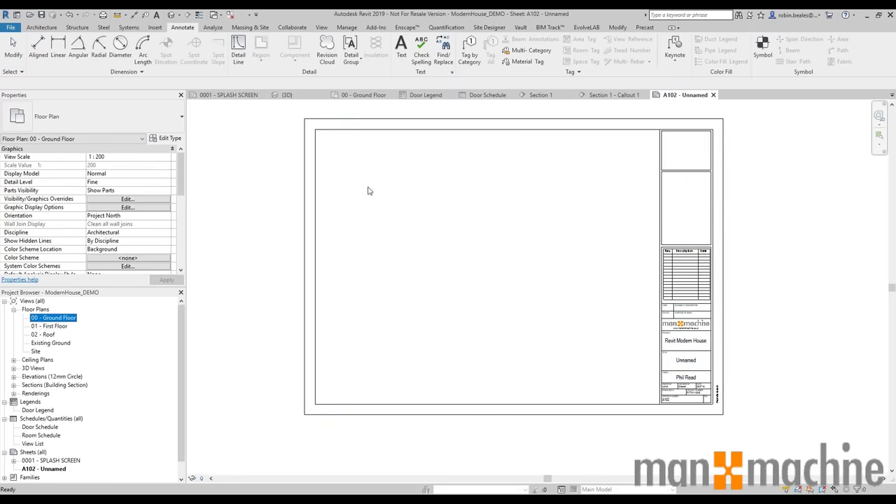
{"action": "left_click_drag", "start_coordinate": [370, 190], "coordinate": [371, 191]}
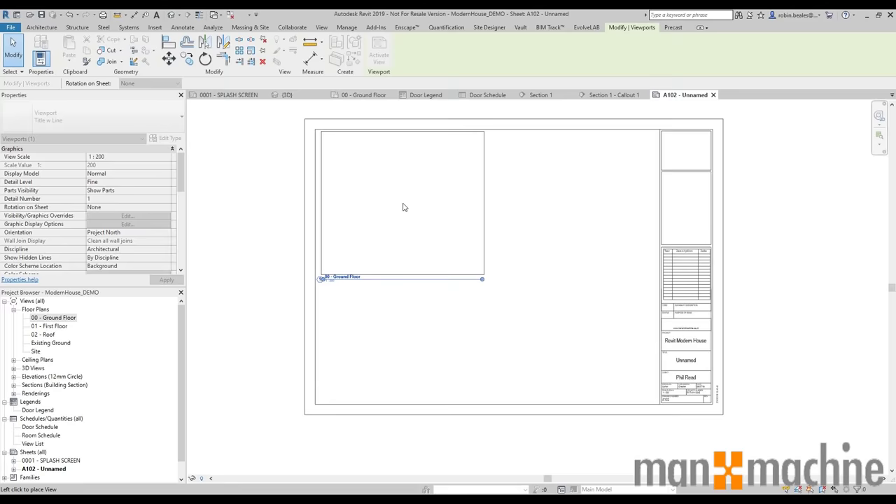
{"action": "left_click", "coordinate": [404, 207]}
{"action": "scroll", "coordinate": [334, 296], "scroll_direction": "up", "scroll_amount": 1}
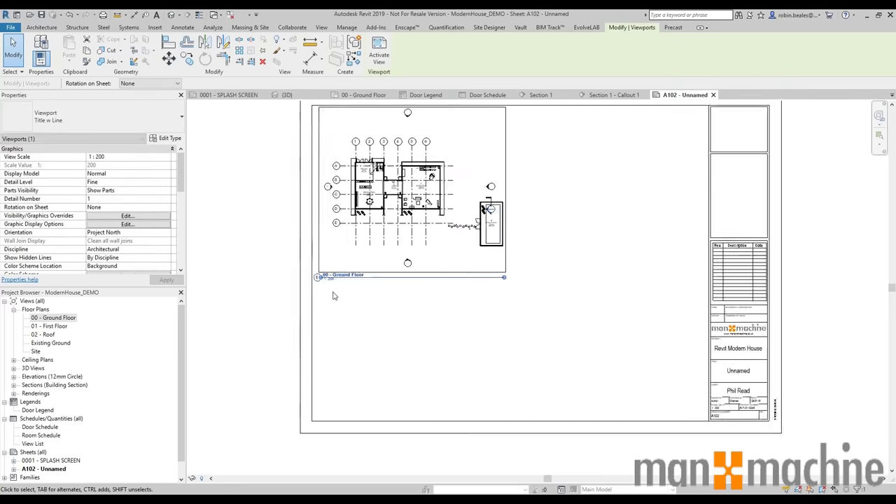
{"action": "scroll", "coordinate": [333, 295], "scroll_direction": "up", "scroll_amount": 3}
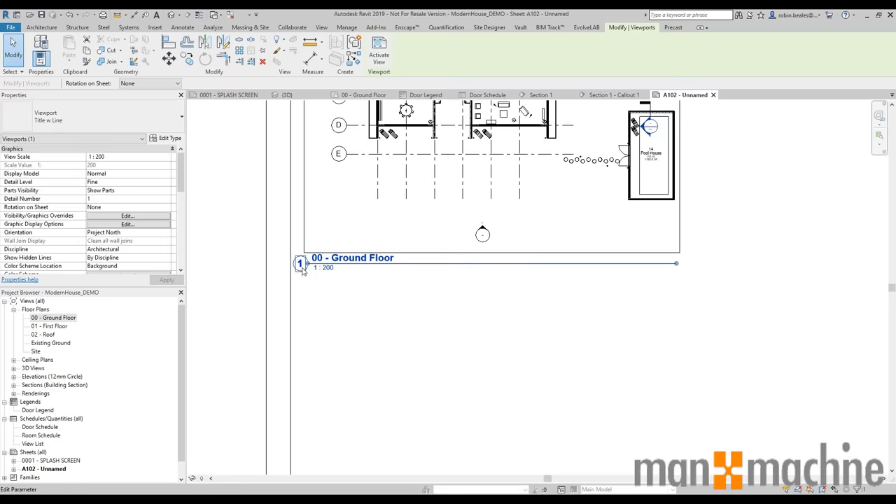
{"action": "scroll", "coordinate": [301, 270], "scroll_direction": "down", "scroll_amount": 3}
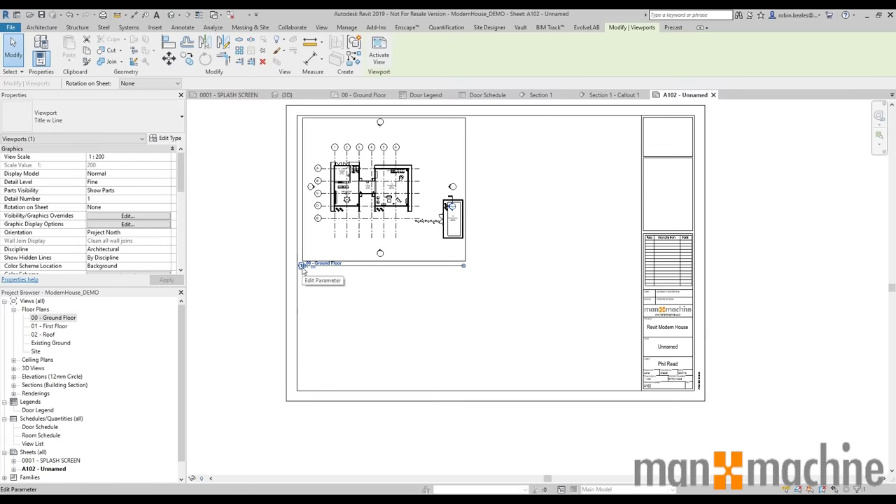
Place the 01 - First Floor plan on sheet A102 beside the ground floor plan, aligned horizontally with it.
{"action": "left_click", "coordinate": [50, 327]}
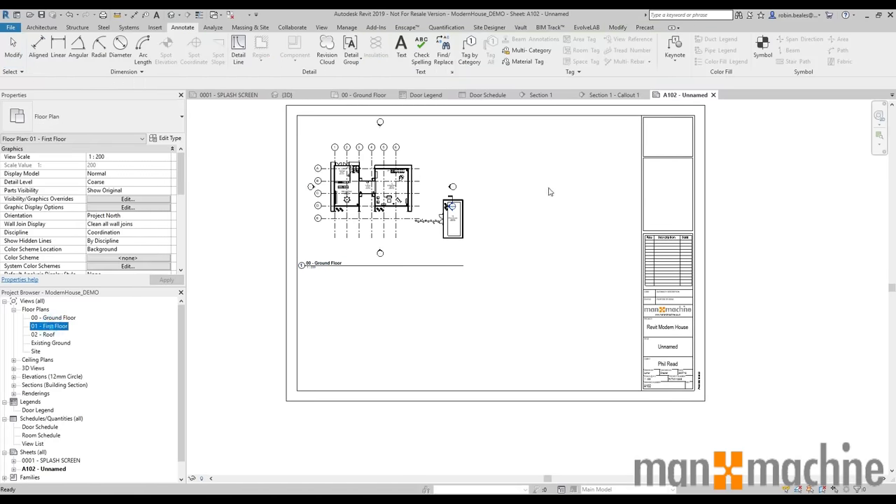
{"action": "left_click_drag", "start_coordinate": [549, 192], "coordinate": [552, 197]}
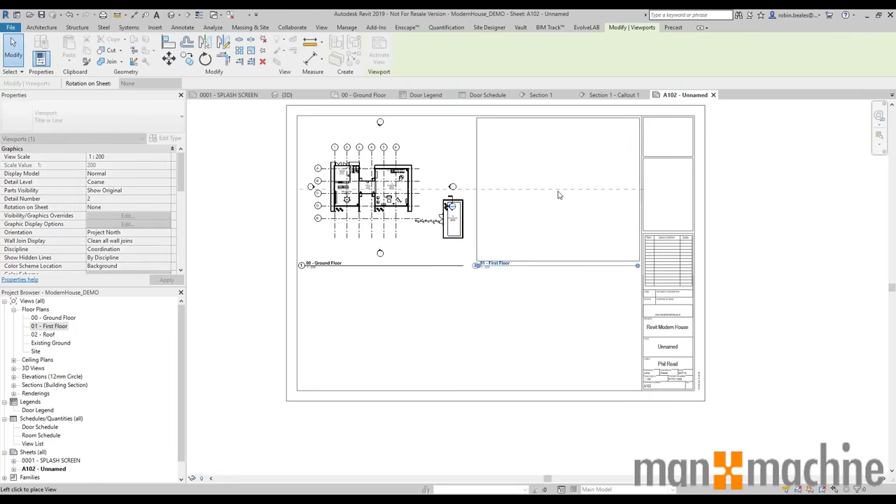
{"action": "left_click", "coordinate": [479, 192]}
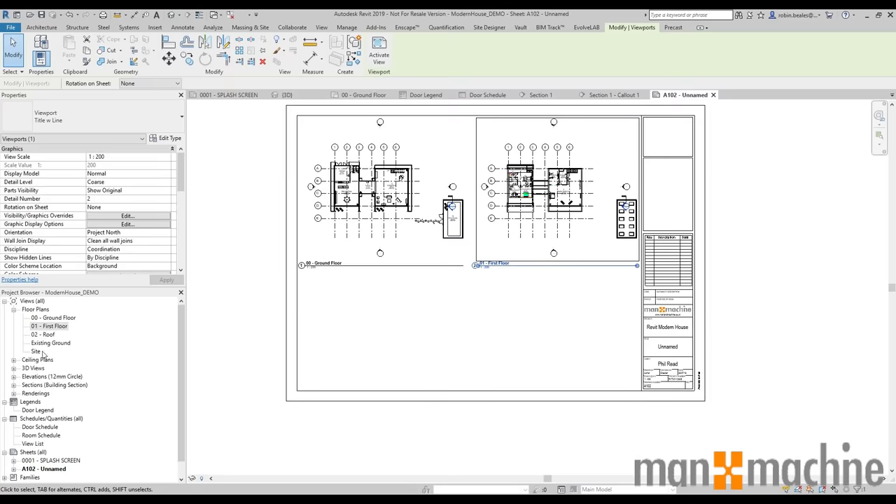
Place Section 1 on sheet A102 below the ground floor plan, with their view titles aligned, and check its title and callout reference.
{"action": "left_click", "coordinate": [13, 386]}
{"action": "left_click", "coordinate": [42, 393]}
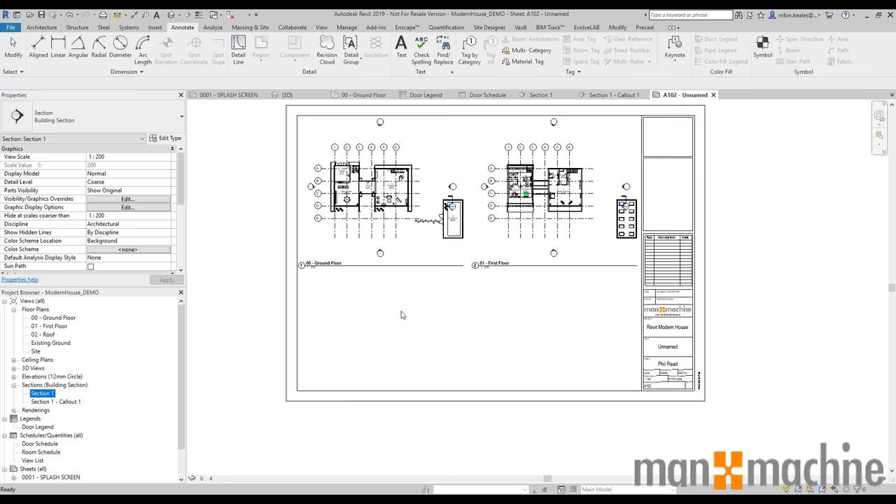
{"action": "left_click_drag", "start_coordinate": [402, 315], "coordinate": [380, 340]}
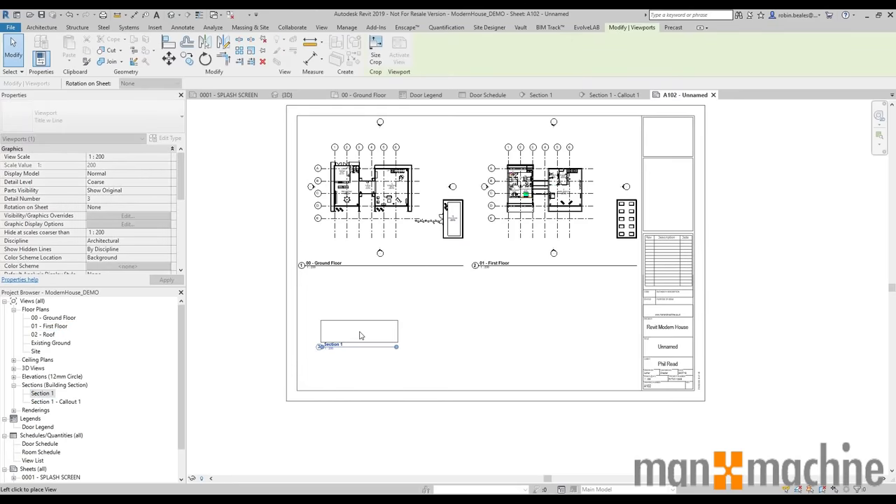
{"action": "left_click", "coordinate": [369, 304]}
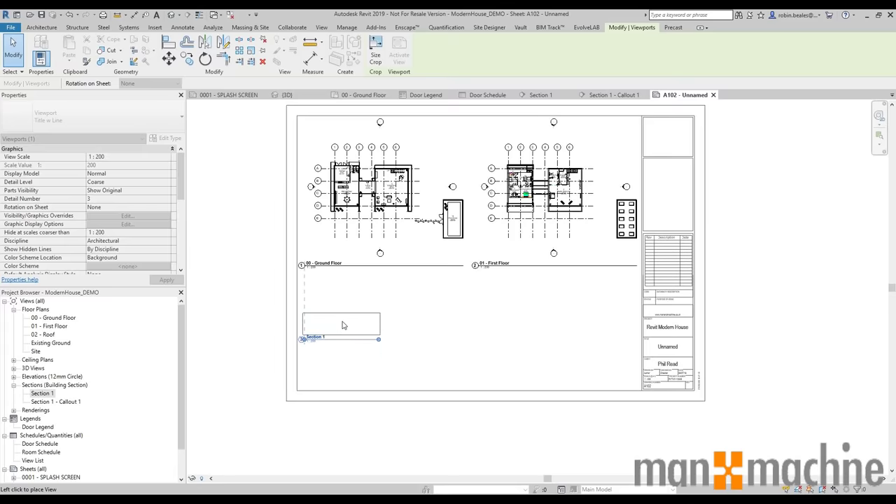
{"action": "left_click", "coordinate": [343, 325]}
{"action": "right_click", "coordinate": [264, 283]}
{"action": "key", "text": "Escape"}
{"action": "scroll", "coordinate": [343, 326], "scroll_direction": "up", "scroll_amount": 5}
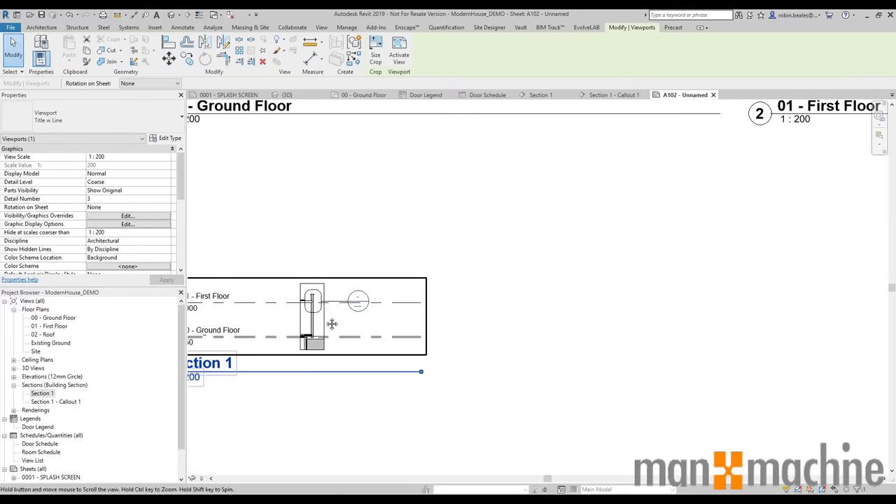
{"action": "middle_click_drag", "start_coordinate": [332, 324], "coordinate": [398, 306]}
{"action": "scroll", "coordinate": [229, 356], "scroll_direction": "up", "scroll_amount": 3}
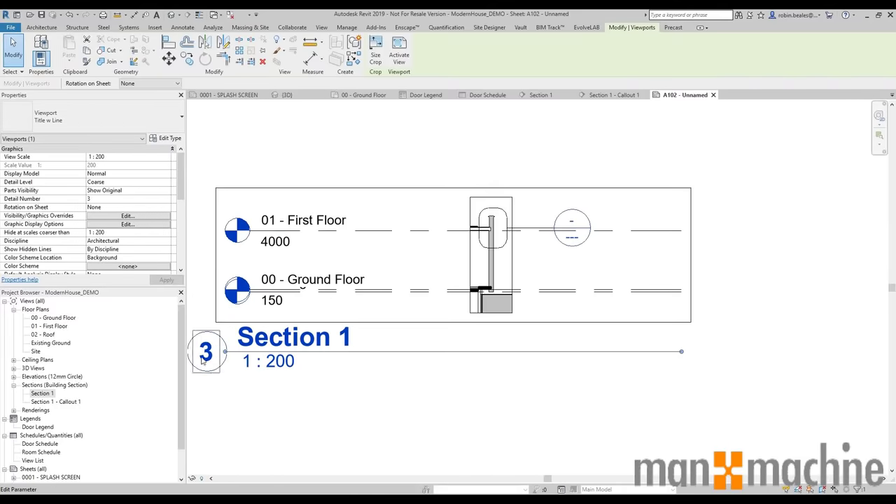
{"action": "scroll", "coordinate": [202, 359], "scroll_direction": "down", "scroll_amount": 5}
Place the Section 1 - Callout 1 view in the empty space to the right of sheet A102's border and check its view title.
{"action": "left_click", "coordinate": [57, 402]}
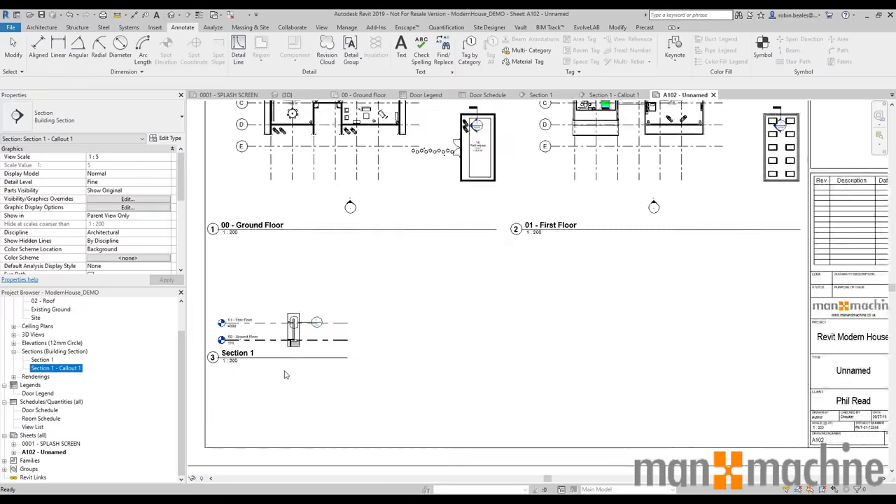
{"action": "scroll", "coordinate": [285, 374], "scroll_direction": "down", "scroll_amount": 2}
{"action": "left_click_drag", "start_coordinate": [68, 368], "coordinate": [412, 356]}
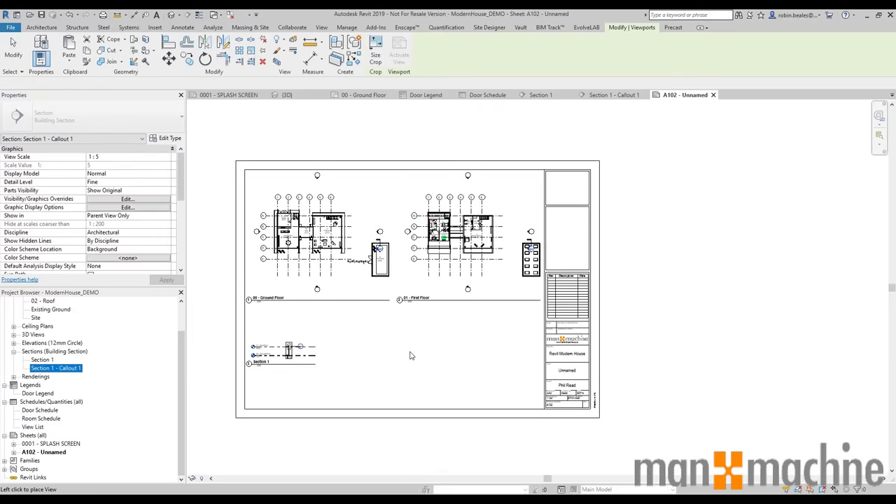
{"action": "scroll", "coordinate": [411, 344], "scroll_direction": "down", "scroll_amount": 3}
{"action": "left_click", "coordinate": [600, 313]}
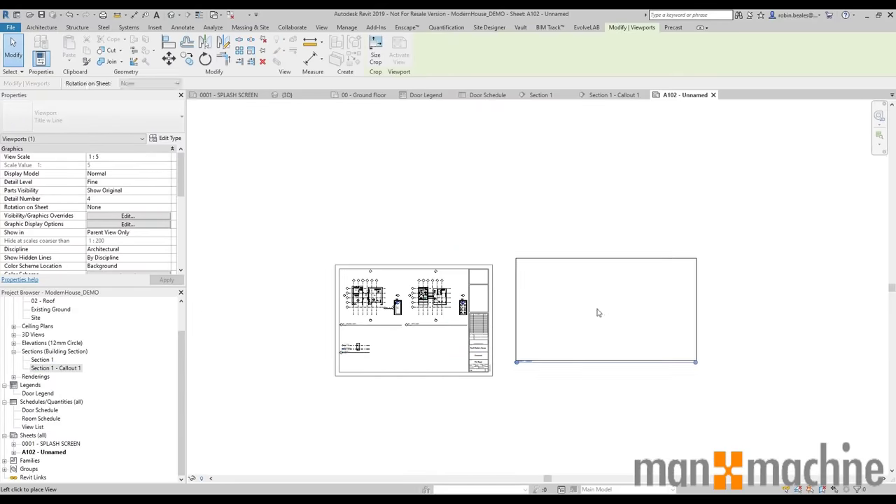
{"action": "scroll", "coordinate": [534, 360], "scroll_direction": "up", "scroll_amount": 6}
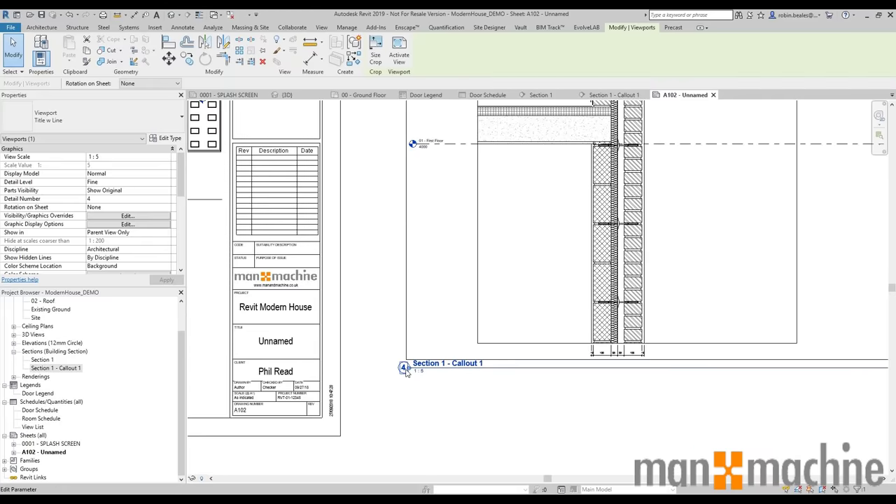
{"action": "scroll", "coordinate": [406, 371], "scroll_direction": "down", "scroll_amount": 3}
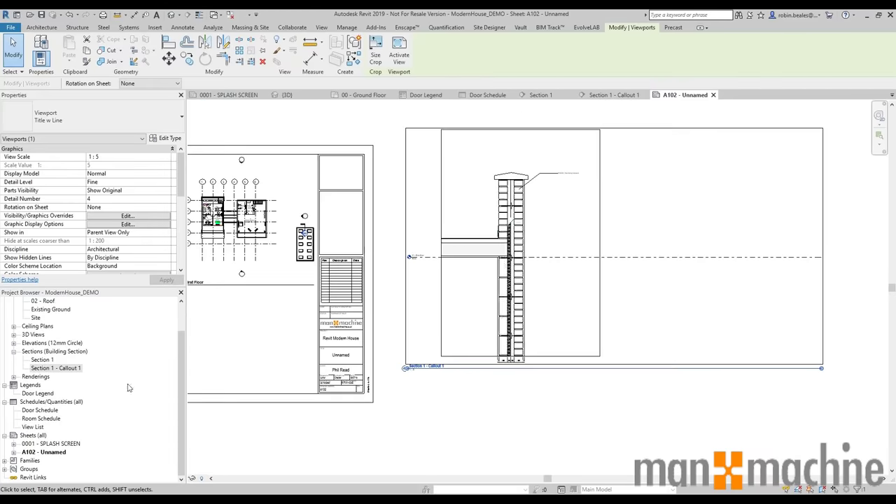
Set the Section 1 - Callout 1 view scale to 1:50 and return to sheet A102.
{"action": "double_click", "coordinate": [70, 370]}
{"action": "left_click", "coordinate": [206, 478]}
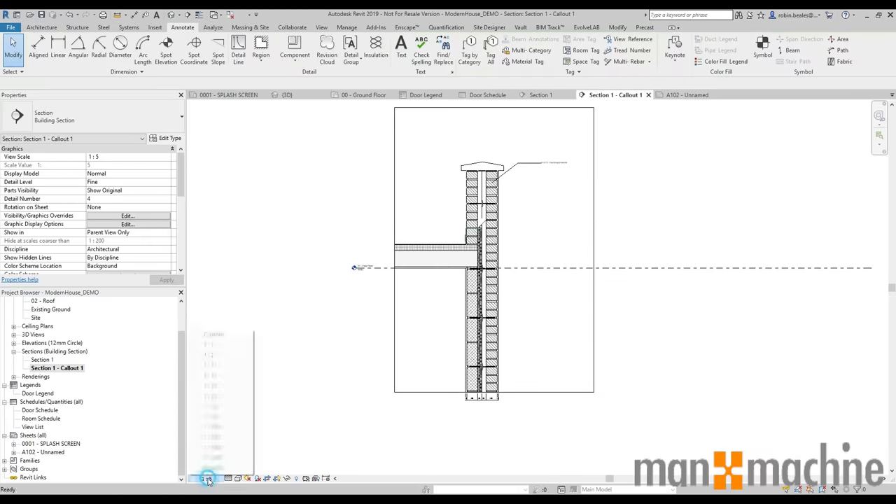
{"action": "left_click", "coordinate": [213, 408]}
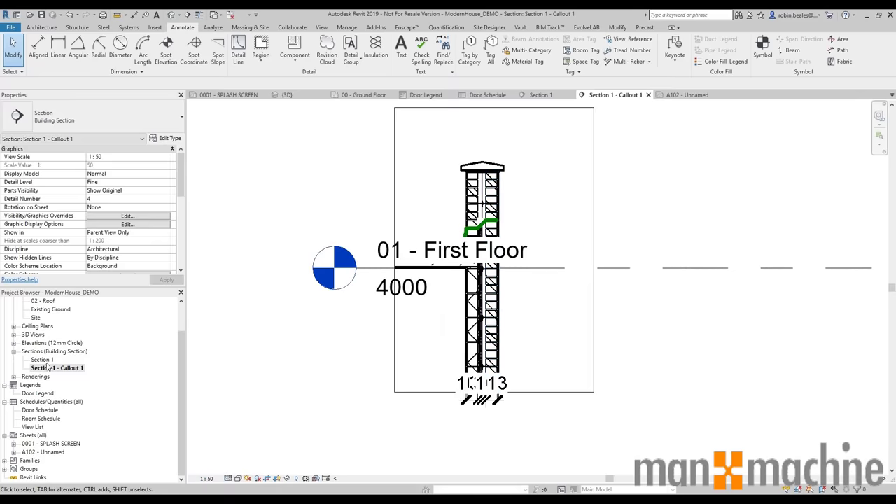
{"action": "left_click", "coordinate": [683, 96]}
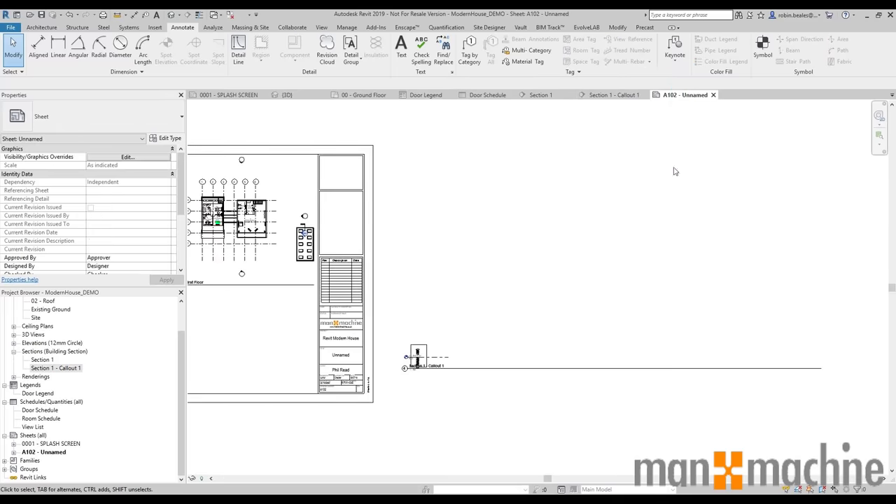
Move the Section 1 - Callout 1 viewport onto sheet A102 below the first floor plan and shorten its title line to match the view.
{"action": "left_click", "coordinate": [430, 347]}
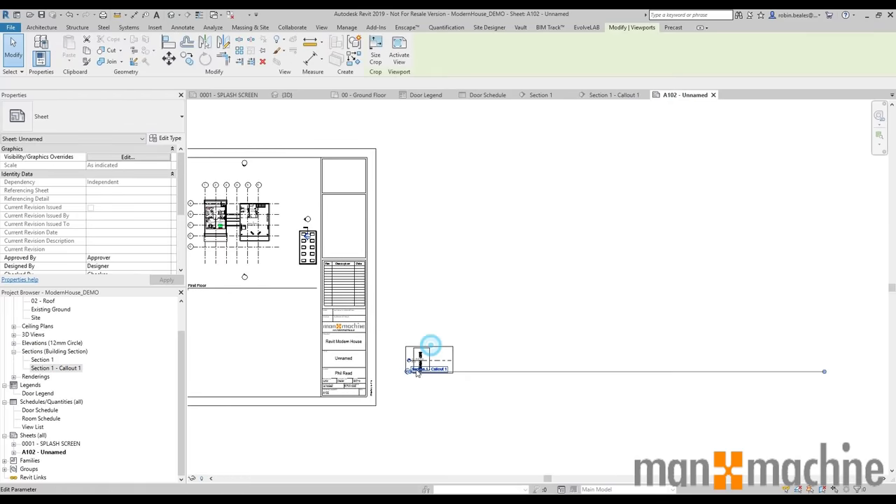
{"action": "middle_click_drag", "start_coordinate": [430, 347], "coordinate": [546, 301]}
{"action": "left_click_drag", "start_coordinate": [542, 302], "coordinate": [315, 281]}
{"action": "left_click", "coordinate": [696, 329]}
{"action": "left_click", "coordinate": [316, 284]}
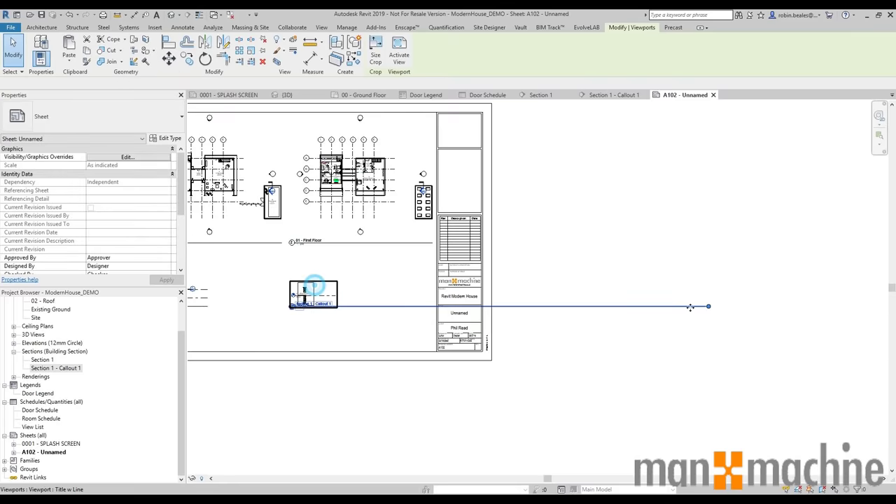
{"action": "left_click_drag", "start_coordinate": [709, 307], "coordinate": [336, 306]}
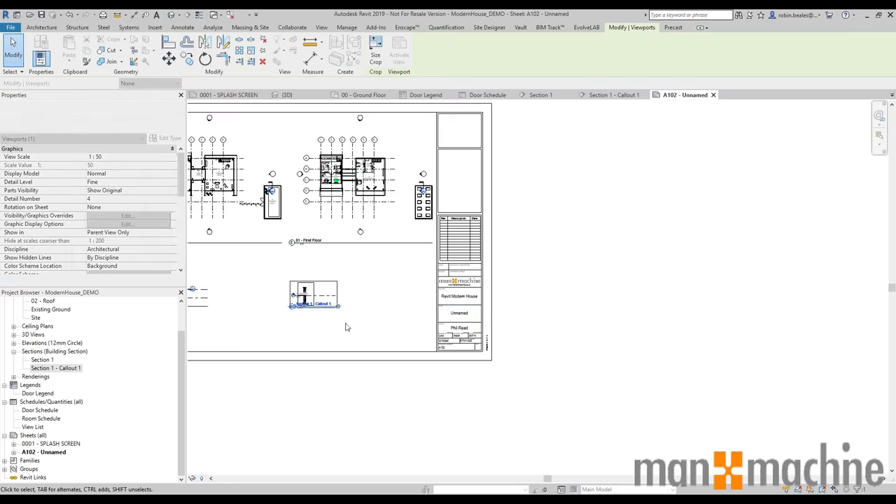
{"action": "left_click", "coordinate": [346, 325]}
Set the Section 1 - Callout 1 view scale to 1:20 and return to sheet A102.
{"action": "scroll", "coordinate": [275, 316], "scroll_direction": "up", "scroll_amount": 3}
{"action": "scroll", "coordinate": [306, 300], "scroll_direction": "up", "scroll_amount": 2}
{"action": "scroll", "coordinate": [349, 324], "scroll_direction": "up", "scroll_amount": 2}
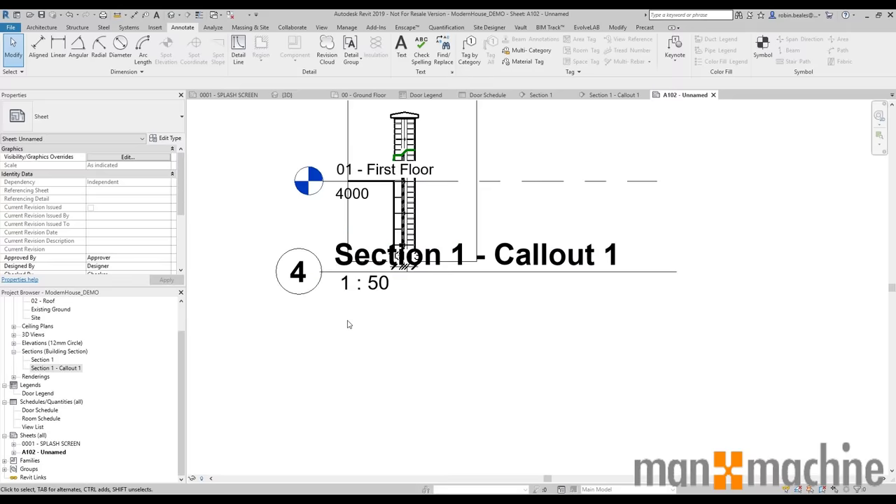
{"action": "scroll", "coordinate": [552, 358], "scroll_direction": "down", "scroll_amount": 5}
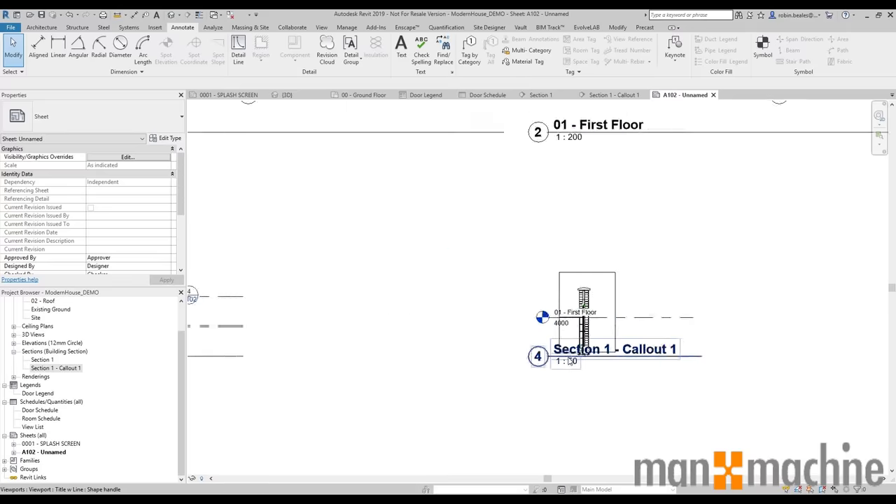
{"action": "left_click", "coordinate": [616, 94]}
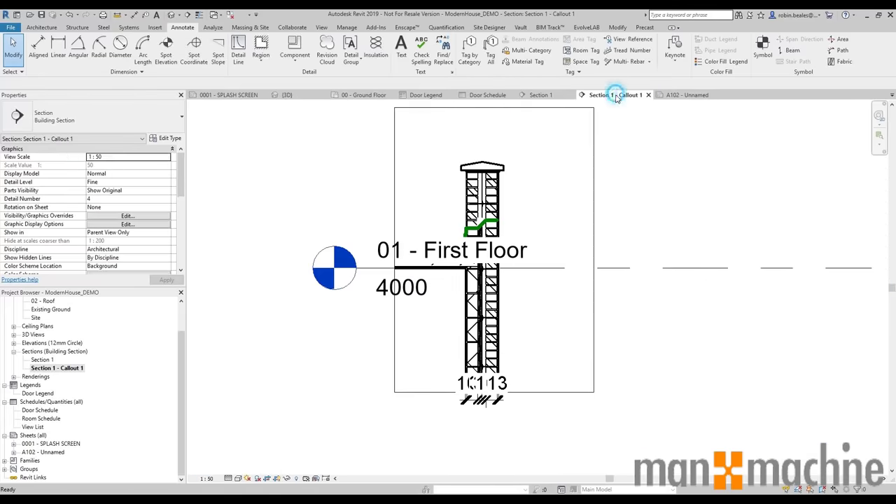
{"action": "left_click", "coordinate": [206, 478]}
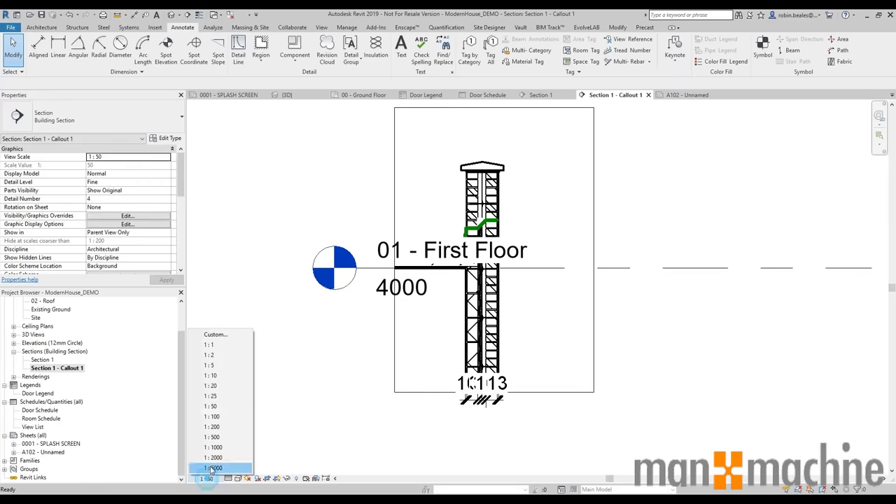
{"action": "left_click", "coordinate": [212, 386]}
{"action": "left_click", "coordinate": [683, 94]}
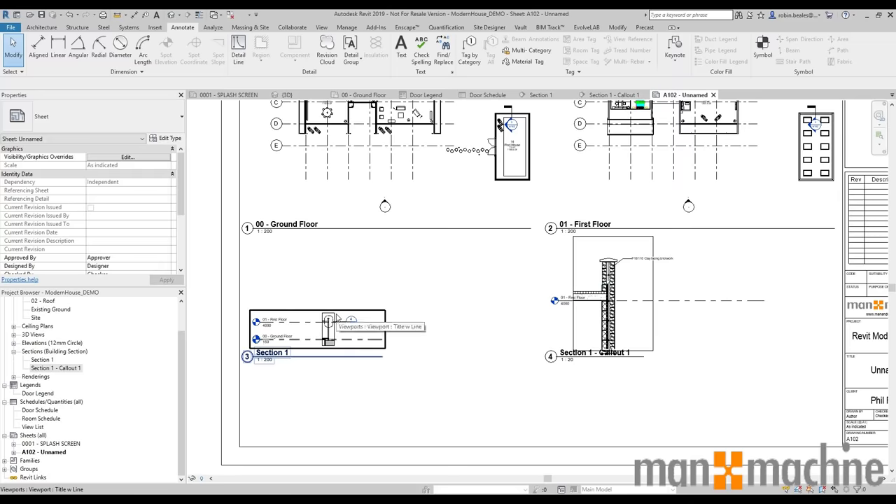
Check the Section 1 - Callout 1 view, its callout reference in Section 1, and the section reference at the Pool House on 00 - Ground Floor.
{"action": "left_click", "coordinate": [610, 95]}
{"action": "scroll", "coordinate": [549, 217], "scroll_direction": "up", "scroll_amount": 3}
{"action": "scroll", "coordinate": [549, 217], "scroll_direction": "down", "scroll_amount": 2}
{"action": "middle_click_drag", "start_coordinate": [549, 216], "coordinate": [500, 276]}
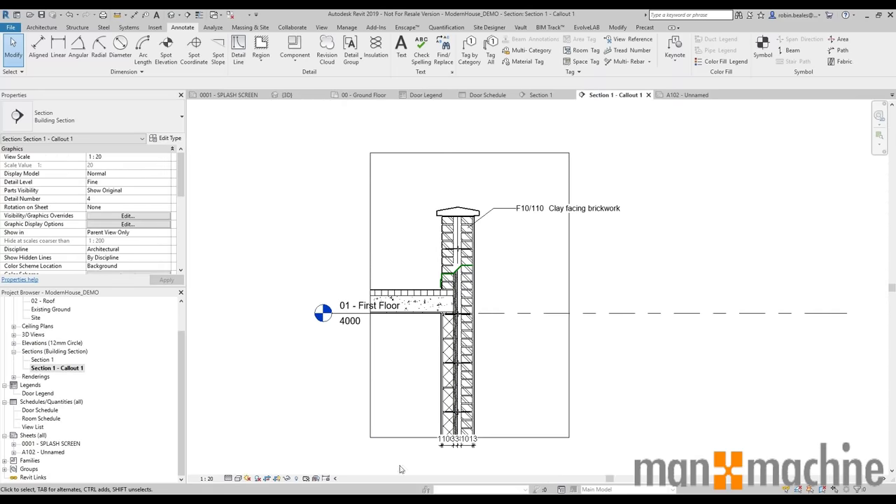
{"action": "left_click", "coordinate": [550, 95]}
{"action": "scroll", "coordinate": [545, 366], "scroll_direction": "down", "scroll_amount": 3}
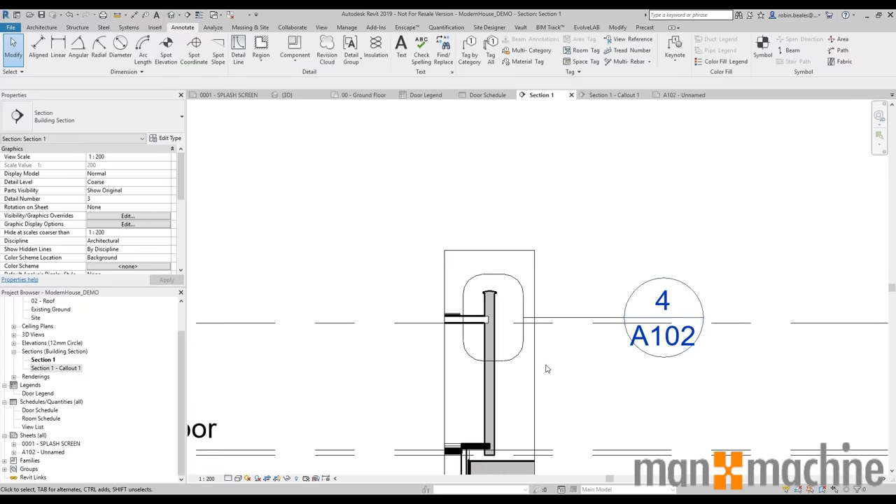
{"action": "left_click", "coordinate": [210, 480]}
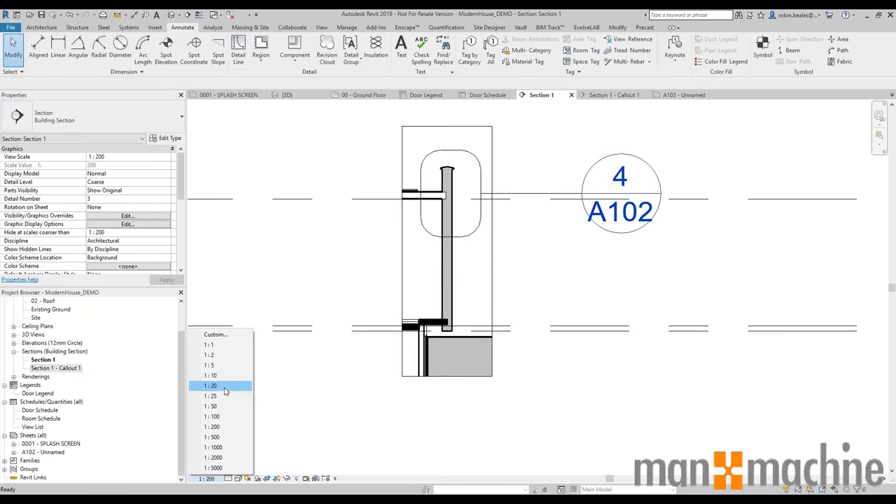
{"action": "left_click", "coordinate": [697, 286]}
{"action": "scroll", "coordinate": [600, 249], "scroll_direction": "up", "scroll_amount": 2}
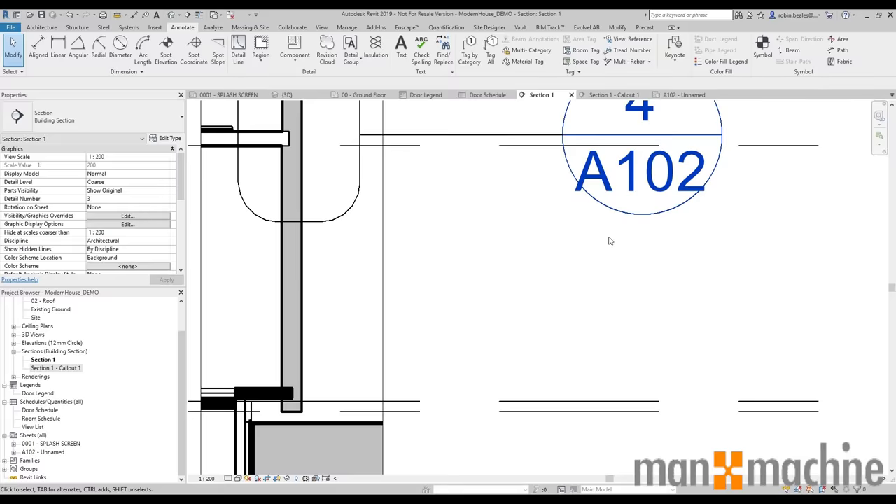
{"action": "middle_click_drag", "start_coordinate": [610, 240], "coordinate": [591, 349]}
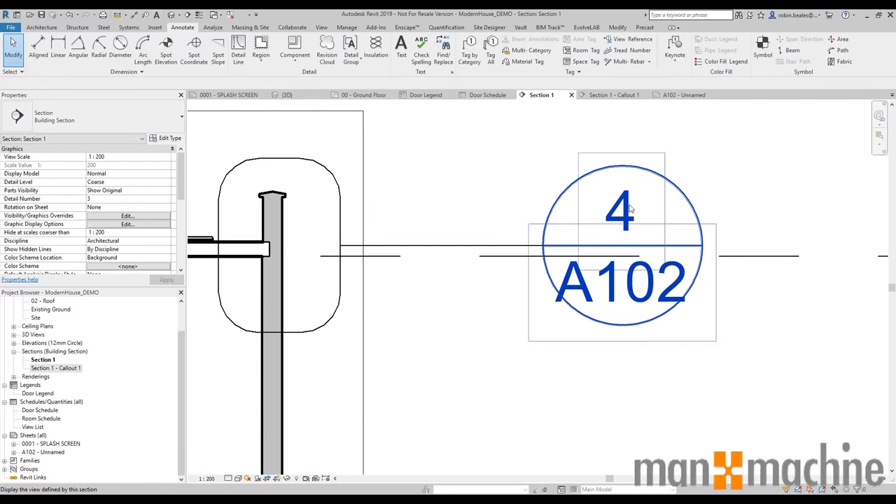
{"action": "left_click", "coordinate": [340, 198]}
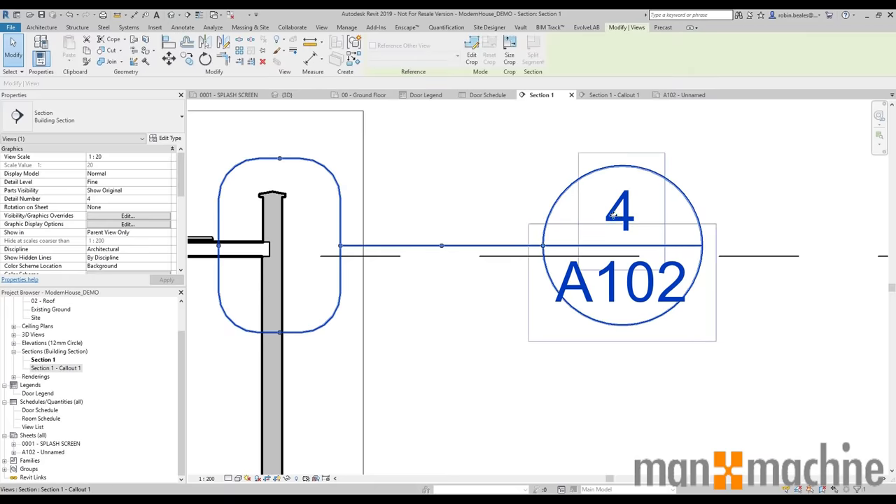
{"action": "double_click", "coordinate": [597, 294]}
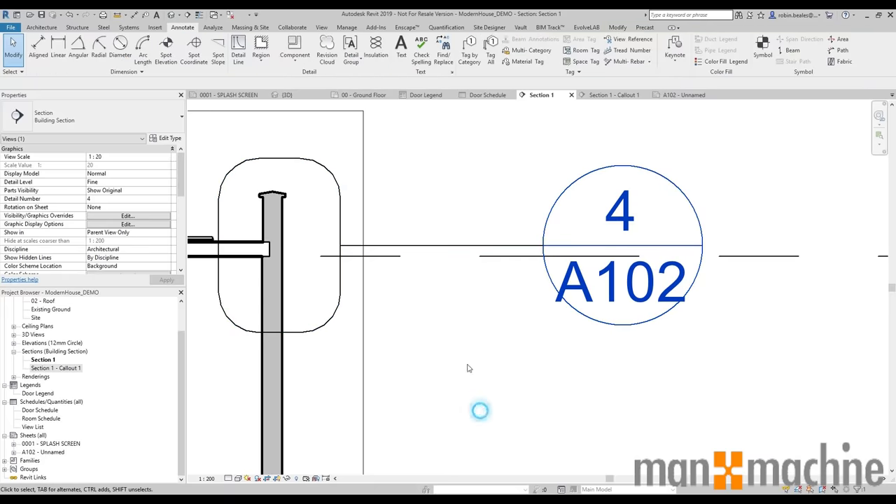
{"action": "scroll", "coordinate": [697, 304], "scroll_direction": "up", "scroll_amount": 5}
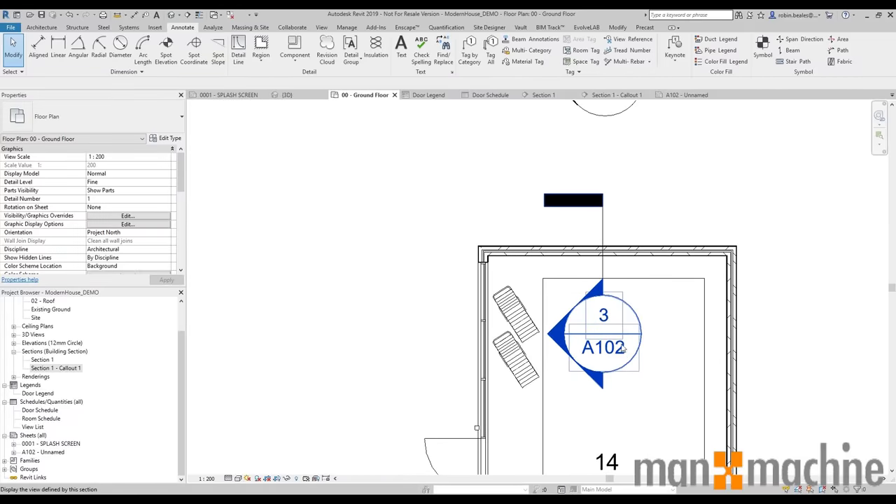
Return to sheet A102 and move the Section 1 viewport up, closer beneath the ground floor plan.
{"action": "double_click", "coordinate": [42, 452]}
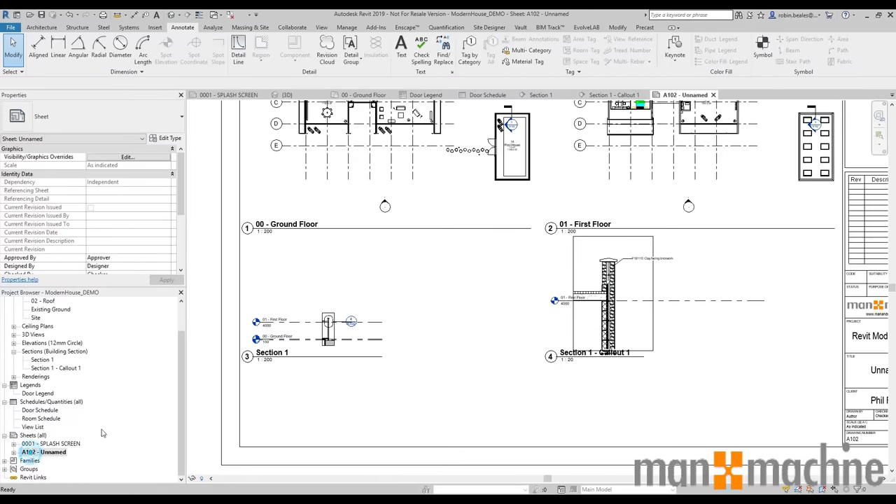
{"action": "scroll", "coordinate": [464, 303], "scroll_direction": "down", "scroll_amount": 3}
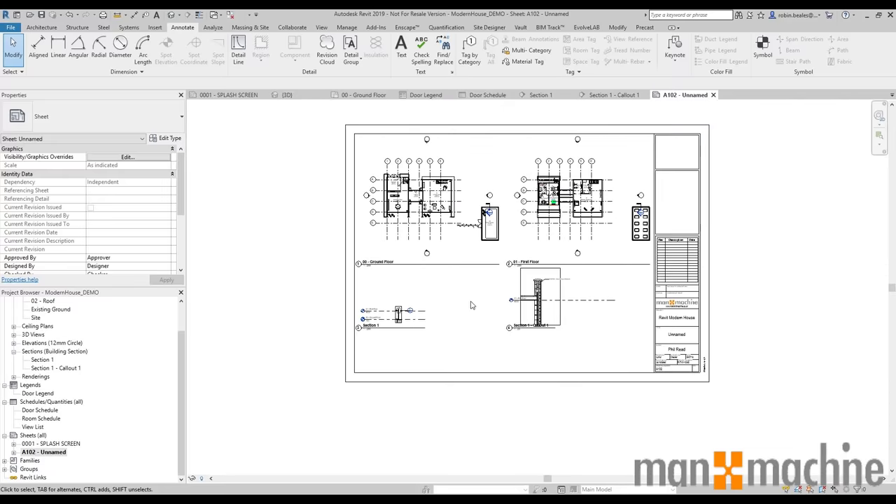
{"action": "scroll", "coordinate": [493, 348], "scroll_direction": "up", "scroll_amount": 3}
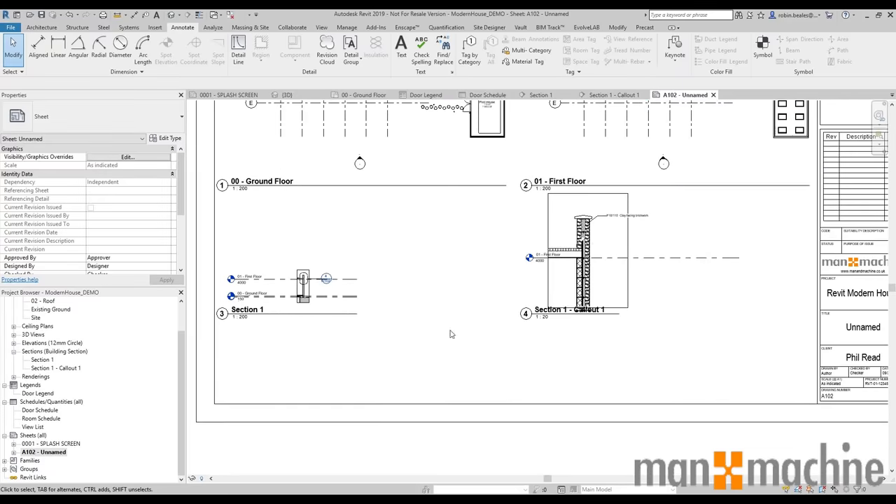
{"action": "left_click", "coordinate": [329, 277]}
{"action": "left_click_drag", "start_coordinate": [337, 270], "coordinate": [336, 225]}
Move the Section 1 - Callout 1 viewport directly beneath Section 1 with their titles aligned, and nudge Section 1 up for clearance.
{"action": "left_click_drag", "start_coordinate": [545, 226], "coordinate": [238, 292]}
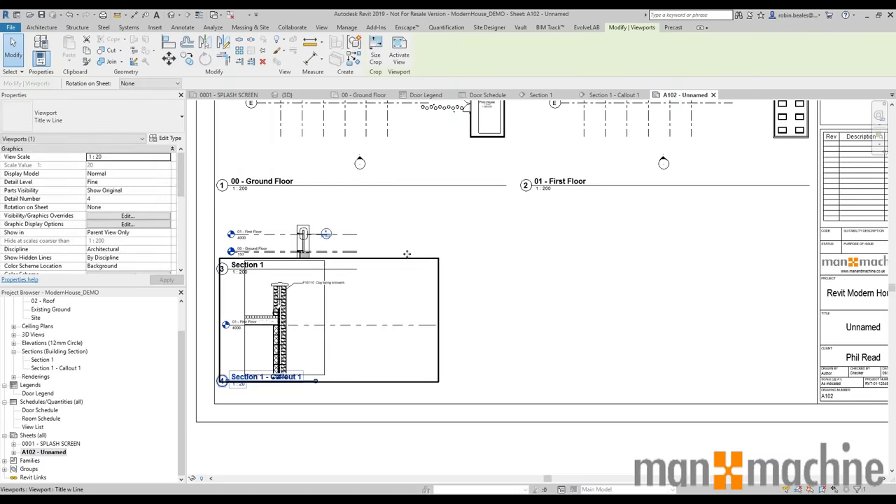
{"action": "left_click_drag", "start_coordinate": [404, 263], "coordinate": [406, 278]}
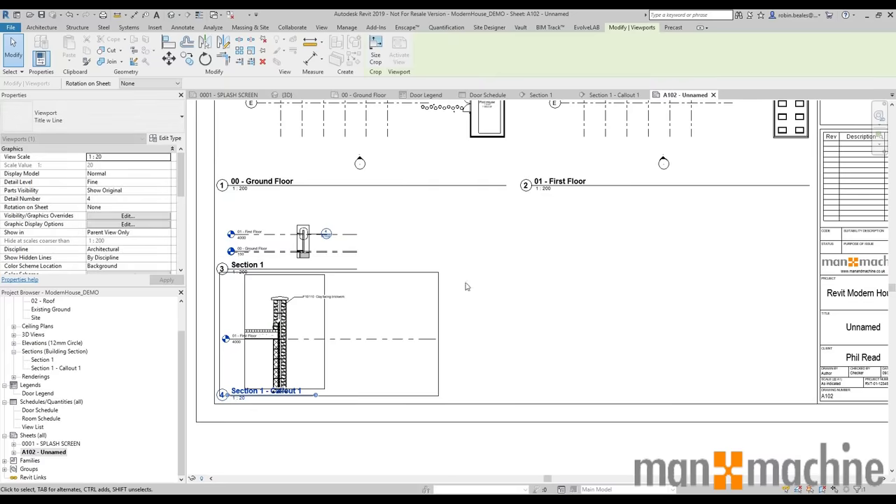
{"action": "left_click", "coordinate": [498, 278]}
{"action": "left_click", "coordinate": [372, 280]}
{"action": "left_click", "coordinate": [349, 232]}
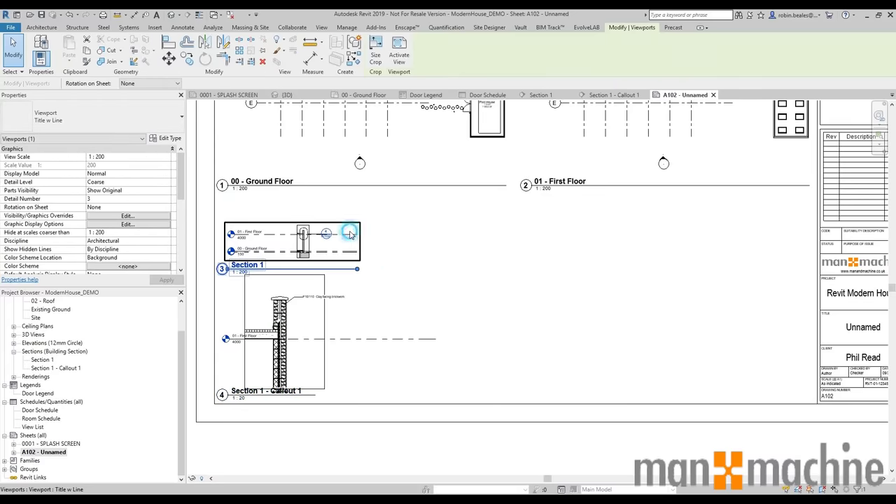
{"action": "left_click_drag", "start_coordinate": [349, 231], "coordinate": [350, 221]}
{"action": "left_click", "coordinate": [420, 256]}
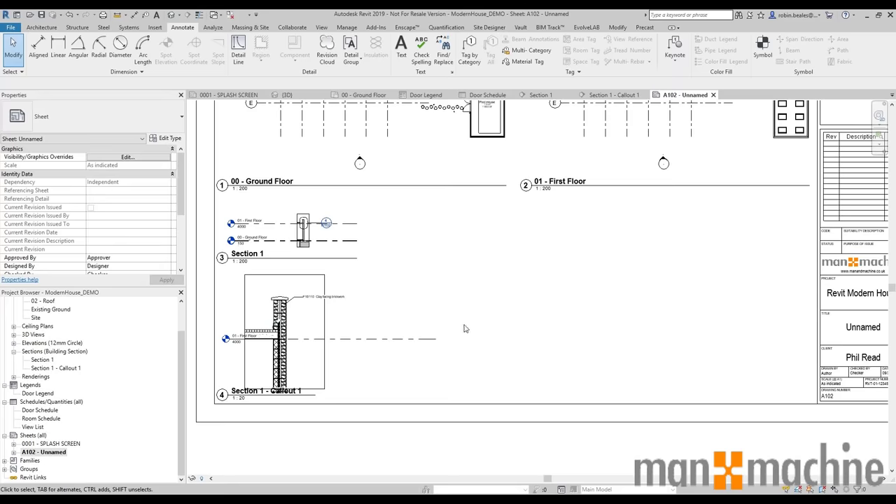
Hide the crop boundary in the Section 1 - Callout 1 view.
{"action": "double_click", "coordinate": [358, 308]}
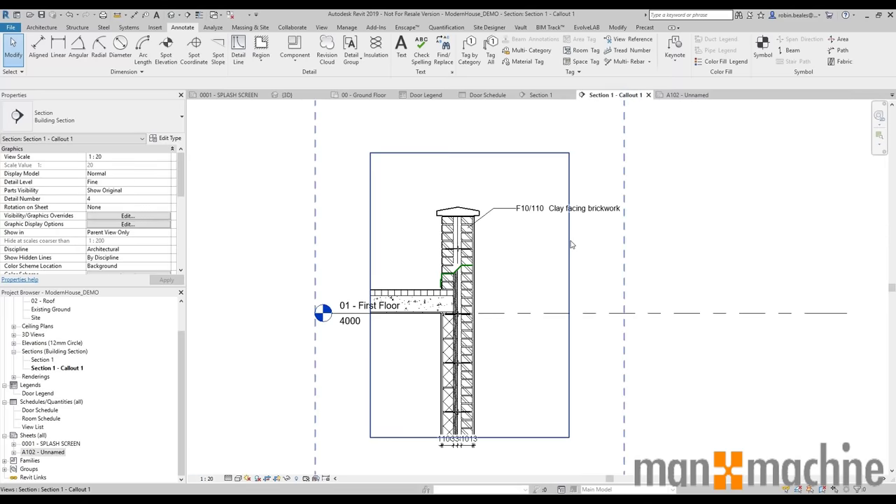
{"action": "left_click", "coordinate": [569, 242]}
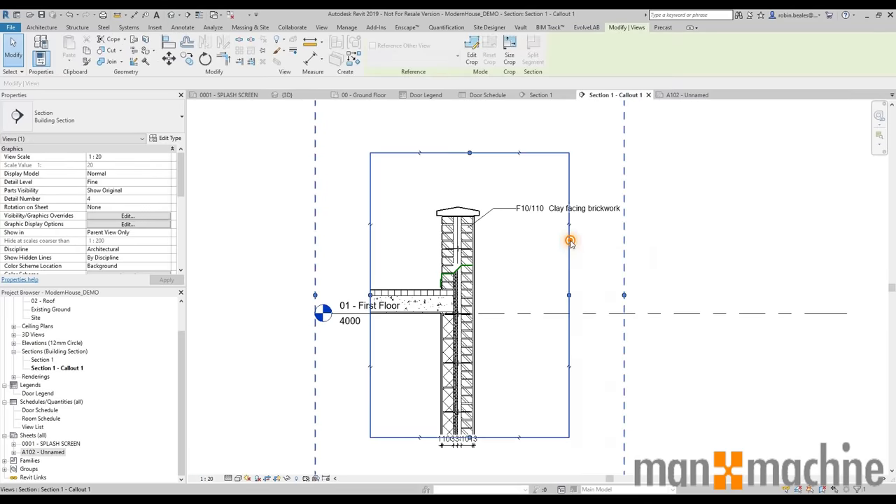
{"action": "right_click", "coordinate": [571, 242]}
{"action": "mouse_move", "coordinate": [632, 321]}
{"action": "left_click", "coordinate": [692, 321]}
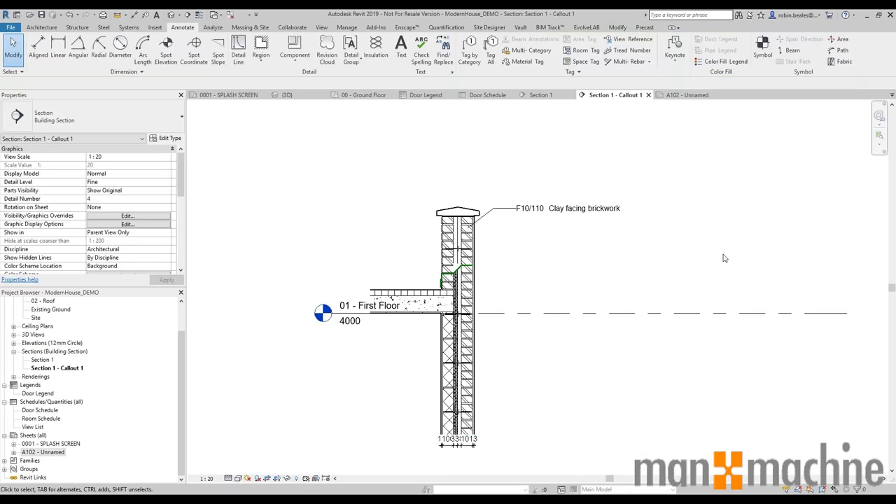
Return to sheet A102 and close all other open views.
{"action": "double_click", "coordinate": [53, 453]}
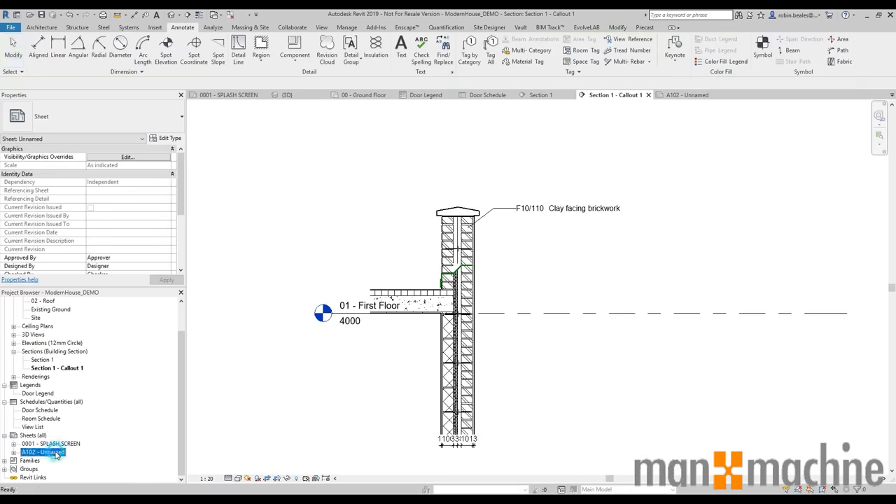
{"action": "left_click", "coordinate": [231, 14]}
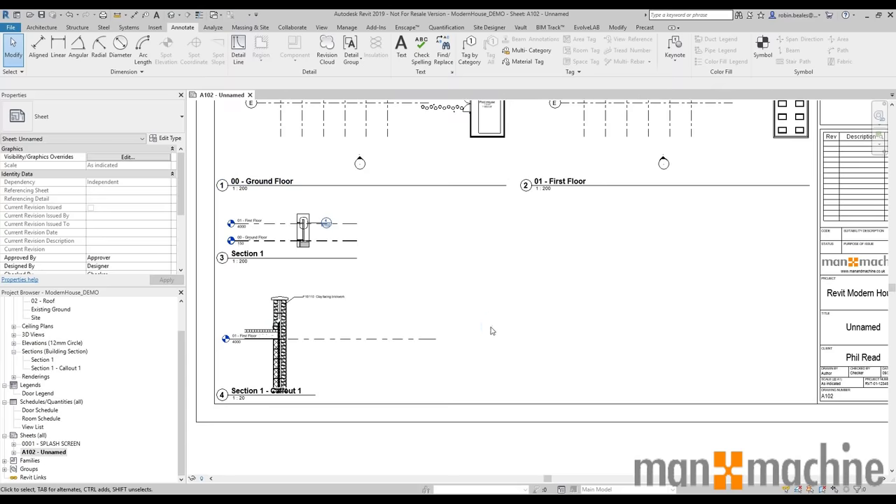
{"action": "scroll", "coordinate": [454, 334], "scroll_direction": "down", "scroll_amount": 1}
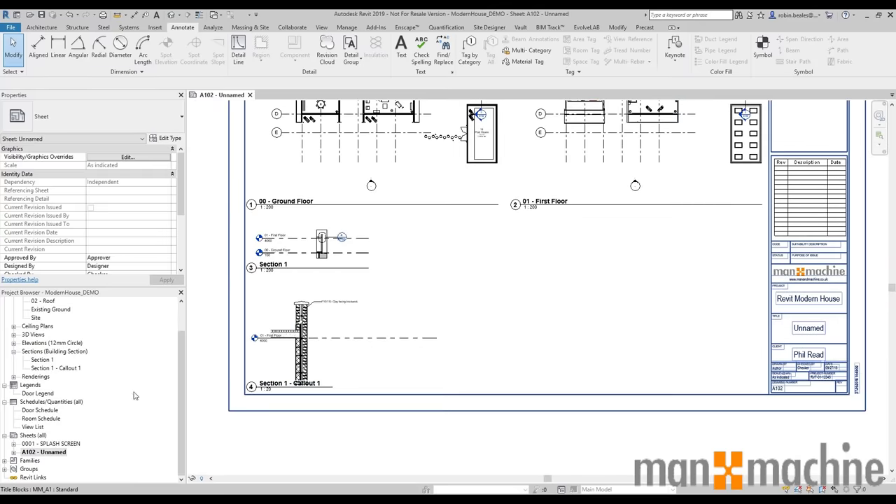
Place the Door Schedule near sheet A102's lower border beside the title block, and the Door Legend directly above it.
{"action": "left_click_drag", "start_coordinate": [48, 412], "coordinate": [616, 363]}
{"action": "left_click", "coordinate": [612, 364]}
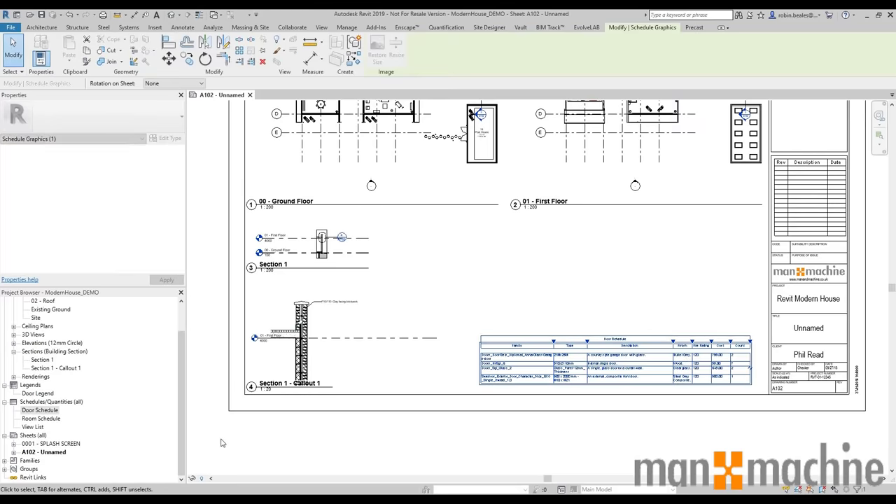
{"action": "left_click_drag", "start_coordinate": [35, 395], "coordinate": [677, 294]}
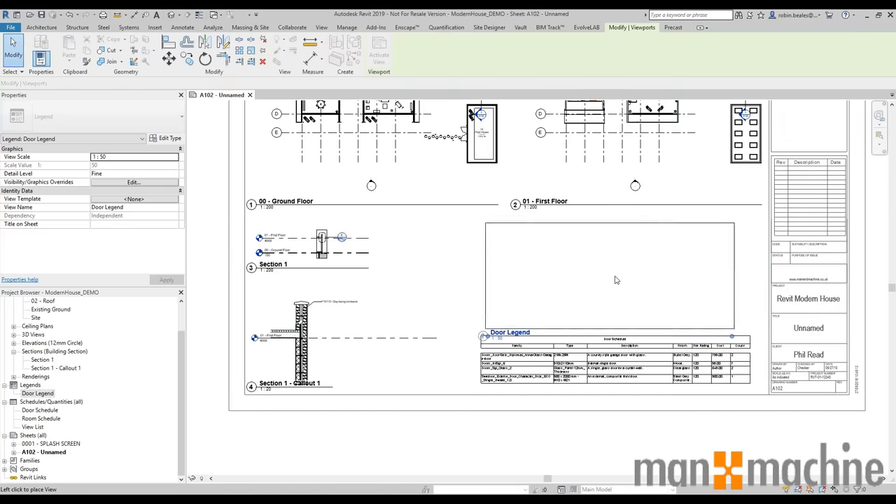
{"action": "left_click", "coordinate": [627, 275]}
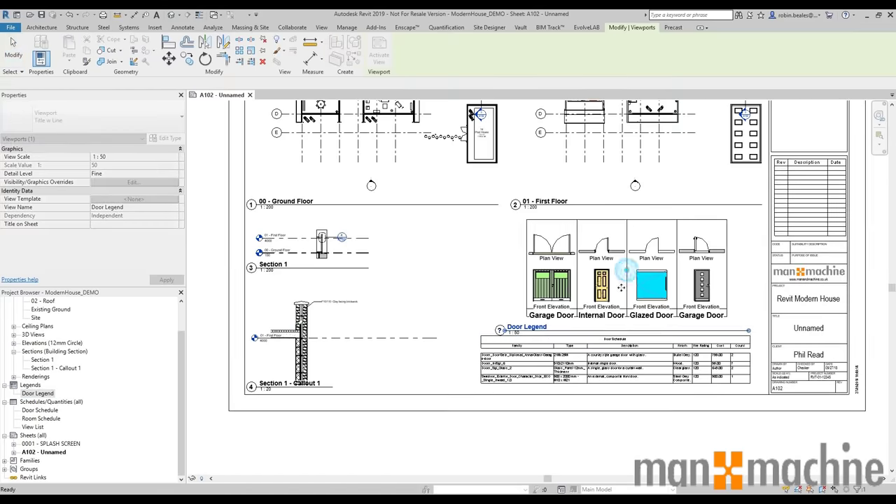
{"action": "key", "text": "Escape"}
Examine the Door Legend and the Door Schedule rows on sheet A102.
{"action": "middle_click_drag", "start_coordinate": [509, 324], "coordinate": [493, 376]}
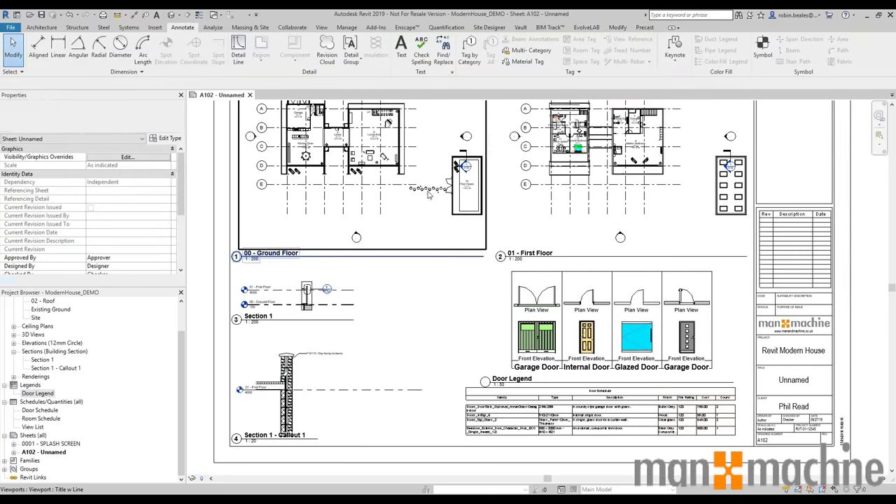
{"action": "scroll", "coordinate": [372, 121], "scroll_direction": "up", "scroll_amount": 2}
{"action": "middle_click_drag", "start_coordinate": [432, 321], "coordinate": [287, 188]}
{"action": "scroll", "coordinate": [317, 257], "scroll_direction": "down", "scroll_amount": 1}
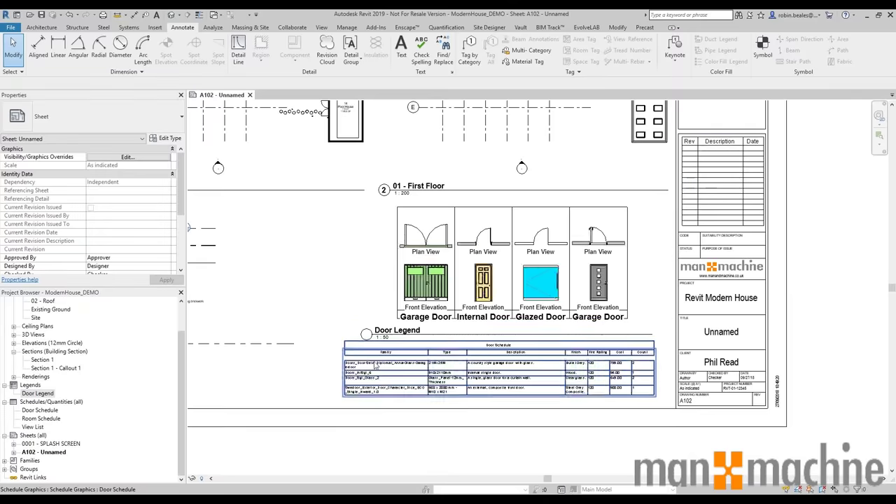
{"action": "scroll", "coordinate": [373, 356], "scroll_direction": "up", "scroll_amount": 2}
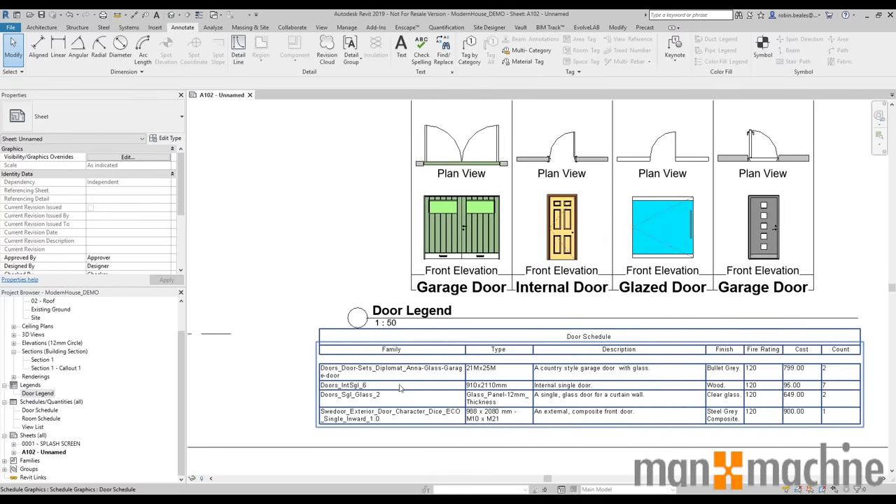
Open the 00 - Ground Floor plan and start tagging by category at the Garage's double door nearest grid 1.
{"action": "scroll", "coordinate": [62, 334], "scroll_direction": "up", "scroll_amount": 2}
{"action": "left_click", "coordinate": [59, 318]}
{"action": "double_click", "coordinate": [59, 319]}
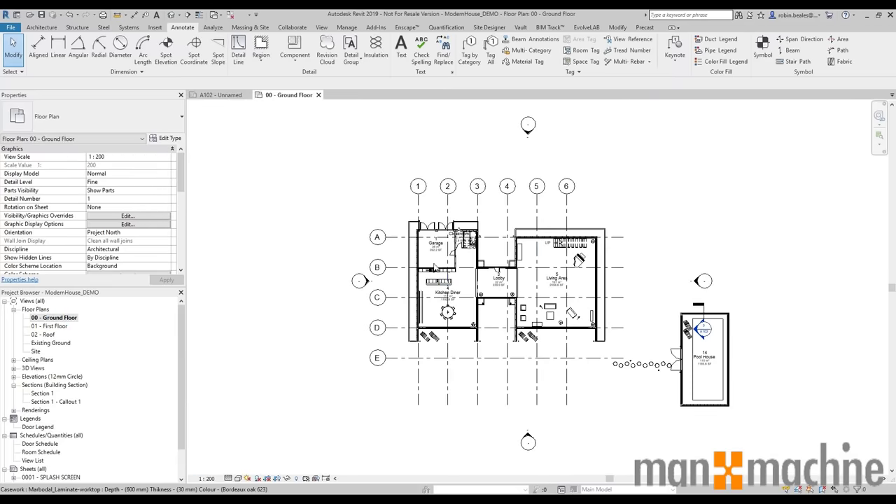
{"action": "left_click", "coordinate": [470, 49]}
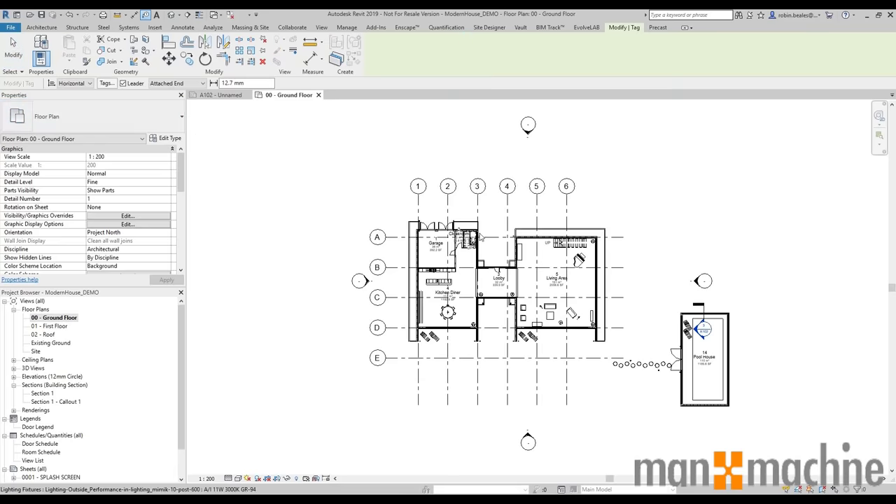
{"action": "scroll", "coordinate": [456, 227], "scroll_direction": "up", "scroll_amount": 5}
{"action": "key", "text": "Escape"}
{"action": "left_click", "coordinate": [467, 52]}
{"action": "scroll", "coordinate": [411, 207], "scroll_direction": "up", "scroll_amount": 3}
{"action": "left_click", "coordinate": [319, 213]}
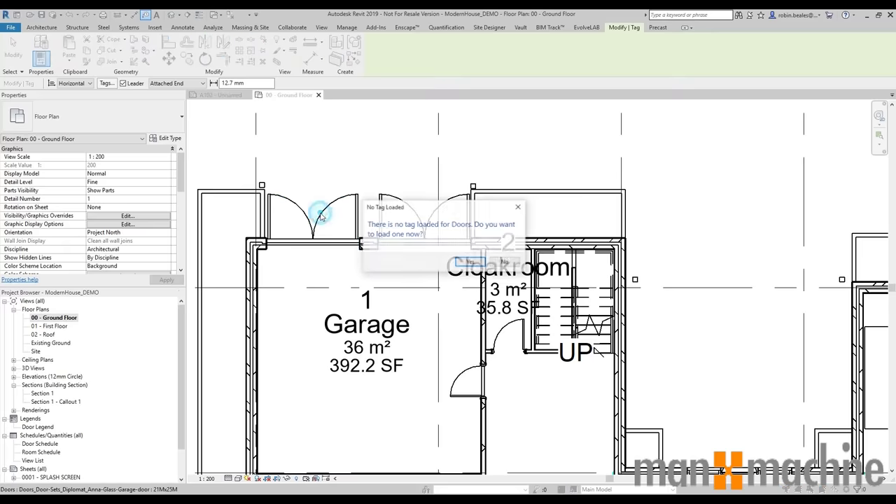
Load the Anno_Tag_Door_Mark_and_Fire Rating family from the UK library's Annotations/Tags folder as the door tag.
{"action": "left_click", "coordinate": [470, 263]}
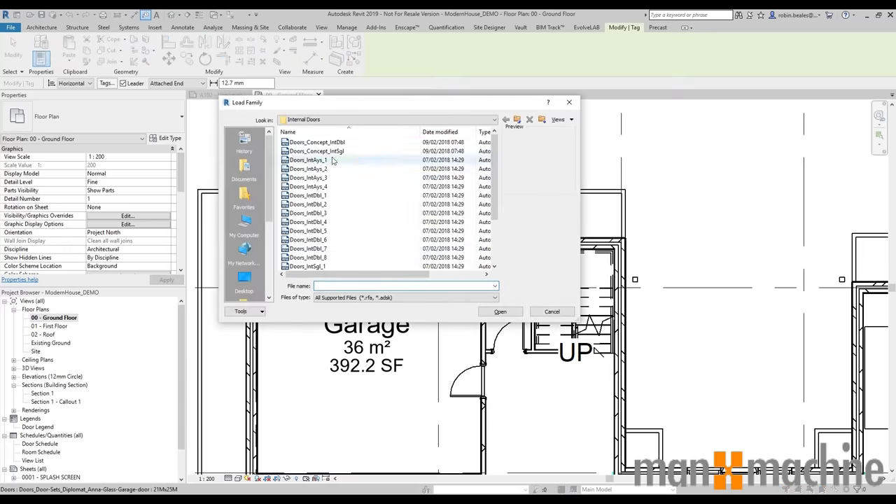
{"action": "left_click", "coordinate": [517, 119]}
{"action": "left_click", "coordinate": [517, 119]}
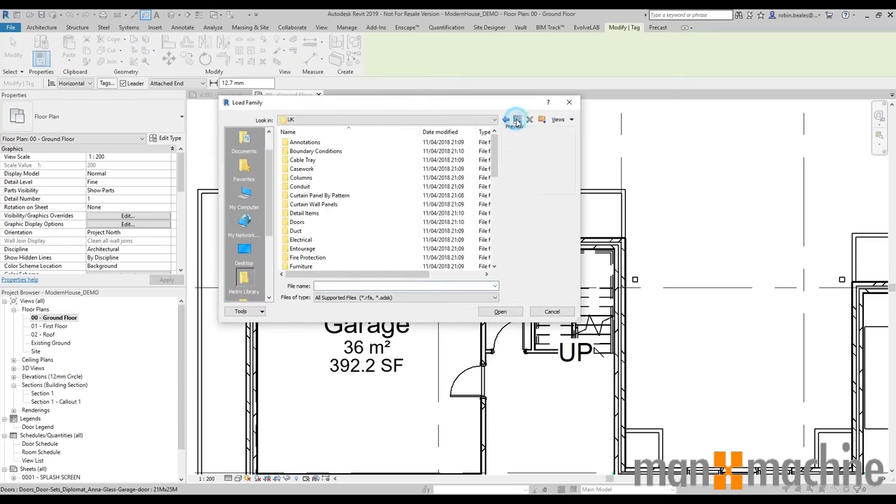
{"action": "double_click", "coordinate": [295, 142]}
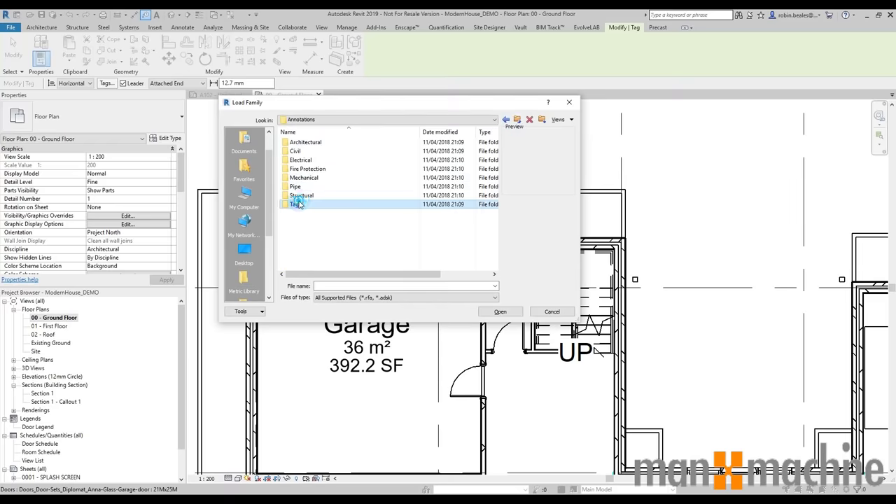
{"action": "double_click", "coordinate": [296, 204]}
{"action": "scroll", "coordinate": [337, 152], "scroll_direction": "down", "scroll_amount": 3}
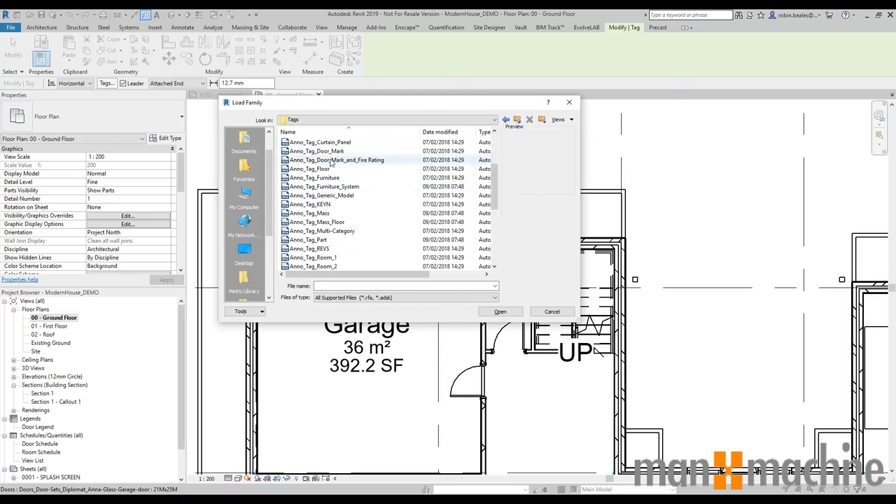
{"action": "scroll", "coordinate": [338, 153], "scroll_direction": "up", "scroll_amount": 3}
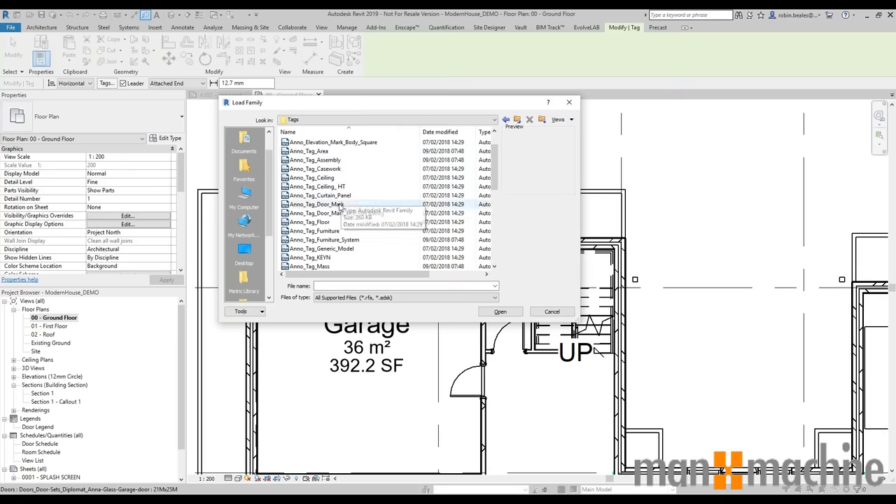
{"action": "left_click", "coordinate": [350, 213]}
{"action": "left_click", "coordinate": [501, 312]}
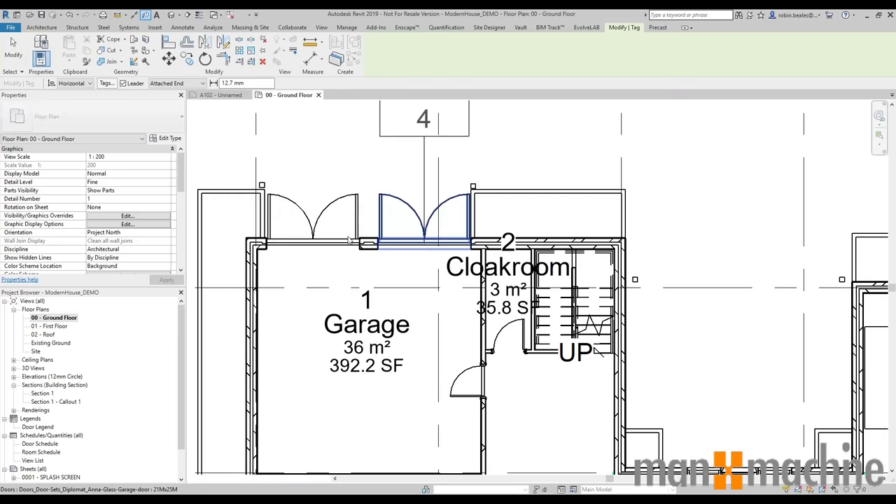
Tag both Garage double doors, the Lobby entrance door and the internal door between Garage and Kitchen Diner, with leaders.
{"action": "scroll", "coordinate": [332, 239], "scroll_direction": "down", "scroll_amount": 2}
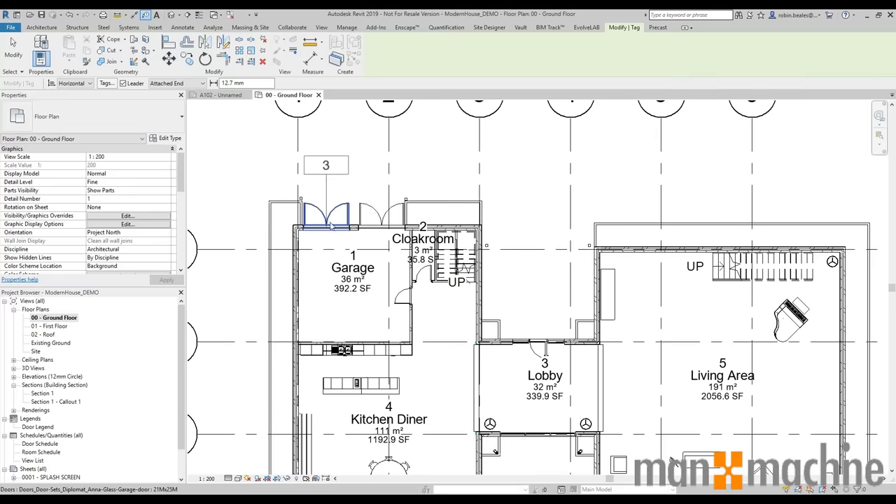
{"action": "left_click", "coordinate": [332, 225]}
{"action": "left_click", "coordinate": [381, 221]}
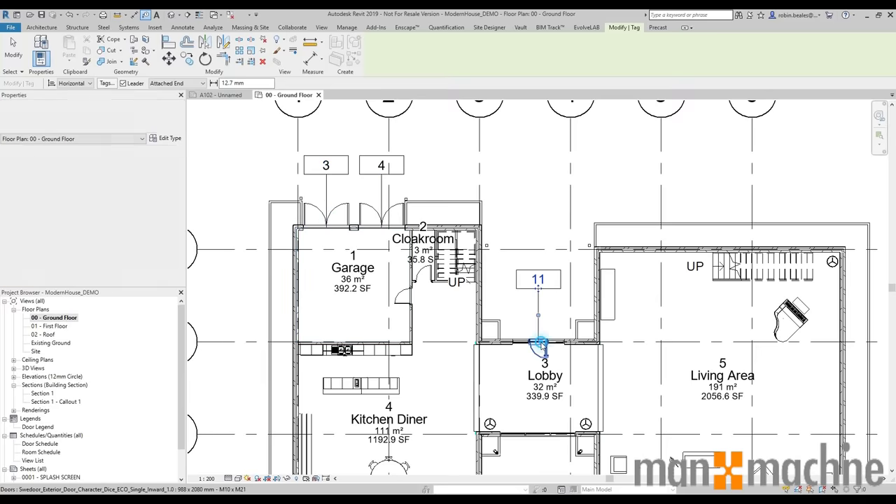
{"action": "middle_click_drag", "start_coordinate": [637, 376], "coordinate": [511, 250]}
{"action": "middle_click_drag", "start_coordinate": [391, 426], "coordinate": [508, 466]}
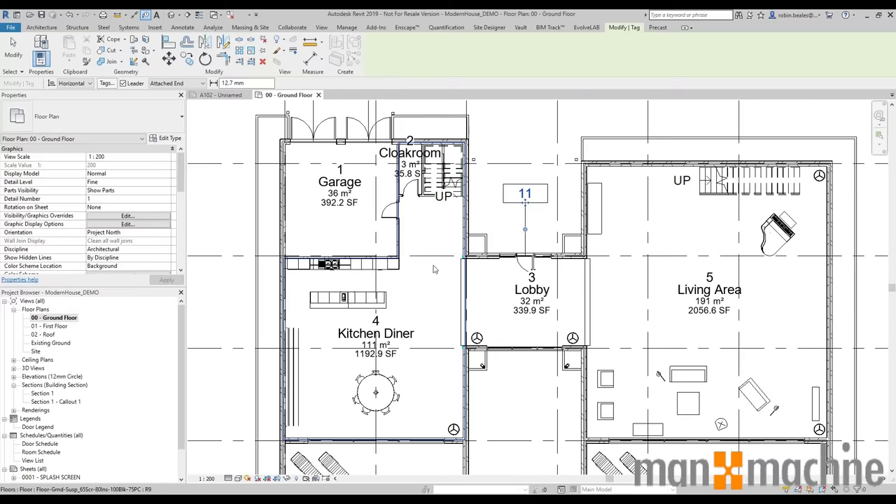
{"action": "left_click", "coordinate": [395, 218]}
{"action": "right_click", "coordinate": [420, 232]}
{"action": "left_click", "coordinate": [439, 240]}
{"action": "right_click", "coordinate": [426, 229]}
{"action": "left_click", "coordinate": [450, 236]}
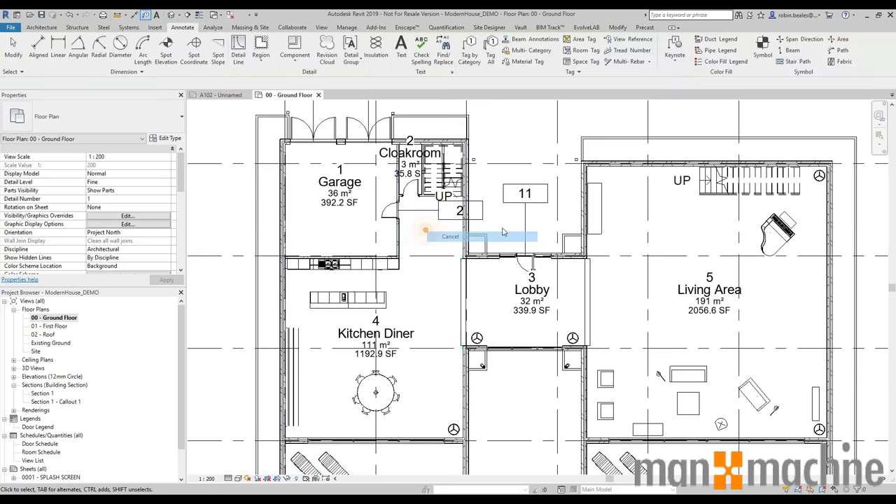
{"action": "middle_click_drag", "start_coordinate": [512, 190], "coordinate": [517, 240]}
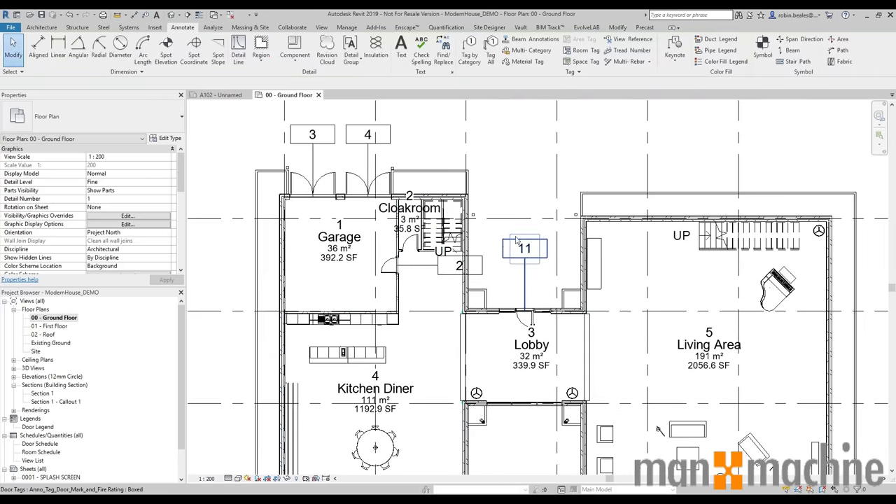
Return to sheet A102 and examine the door tags on the Ground Floor plan, the Door Legend and the Door Schedule.
{"action": "left_click", "coordinate": [211, 94]}
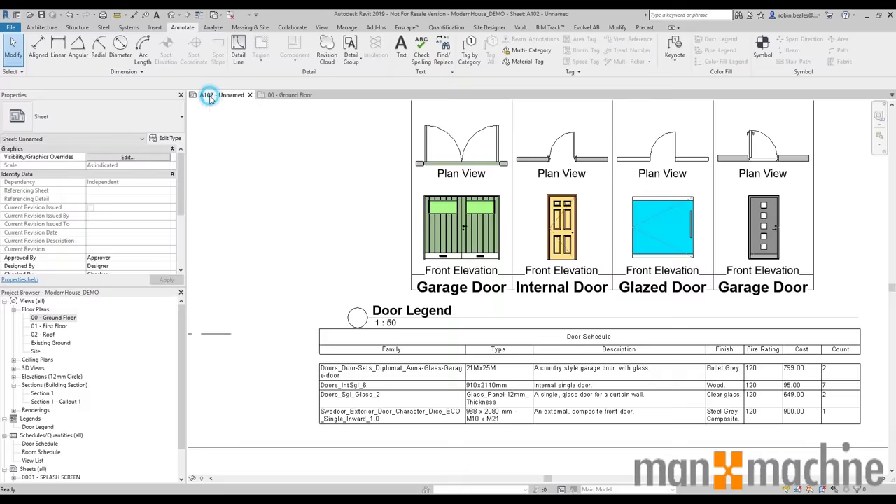
{"action": "middle_click_drag", "start_coordinate": [628, 195], "coordinate": [583, 433]}
{"action": "middle_click_drag", "start_coordinate": [496, 216], "coordinate": [516, 348]}
{"action": "scroll", "coordinate": [384, 214], "scroll_direction": "down", "scroll_amount": 1}
{"action": "middle_click_drag", "start_coordinate": [384, 213], "coordinate": [724, 422]}
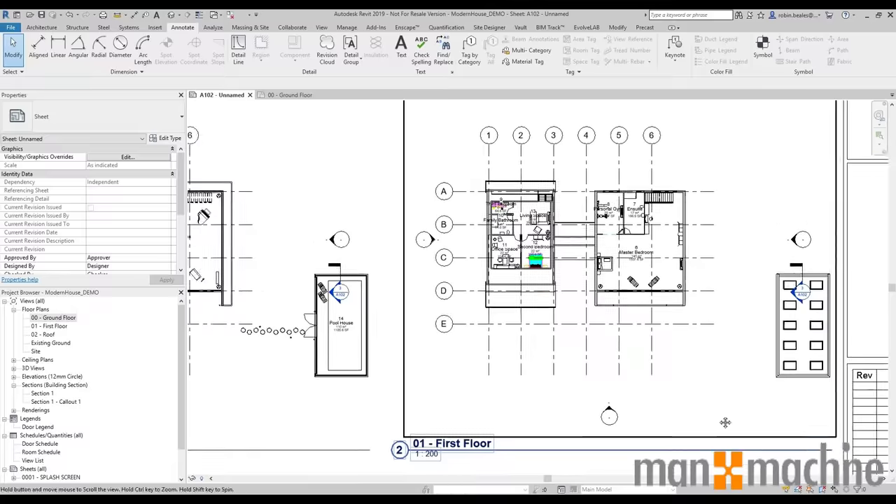
{"action": "scroll", "coordinate": [389, 334], "scroll_direction": "up", "scroll_amount": 2}
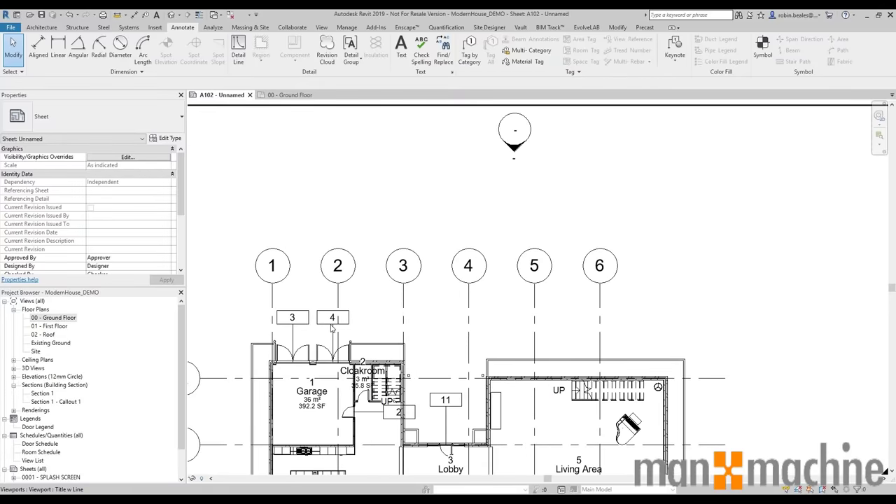
{"action": "scroll", "coordinate": [333, 327], "scroll_direction": "down", "scroll_amount": 1}
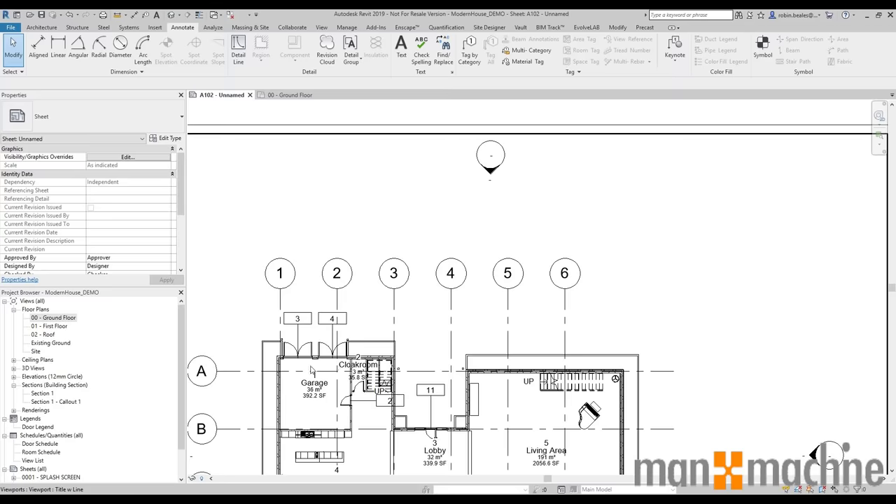
{"action": "scroll", "coordinate": [343, 347], "scroll_direction": "down", "scroll_amount": 2}
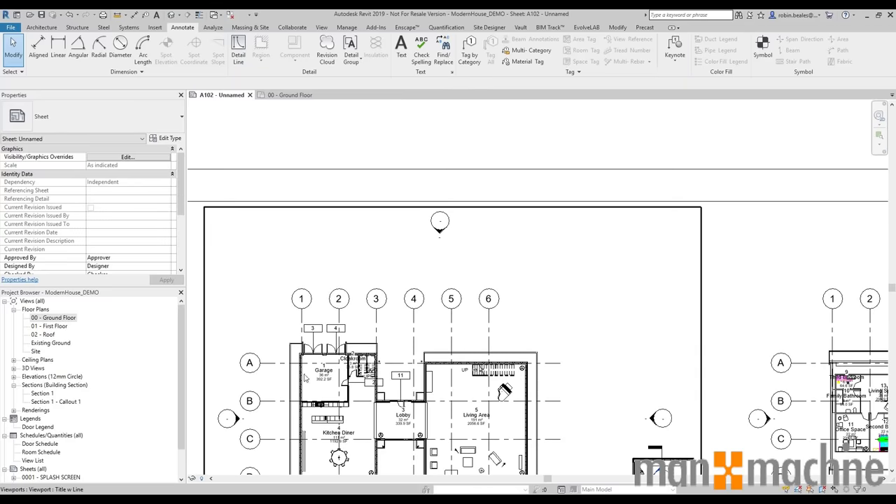
{"action": "middle_click_drag", "start_coordinate": [336, 369], "coordinate": [346, 281]}
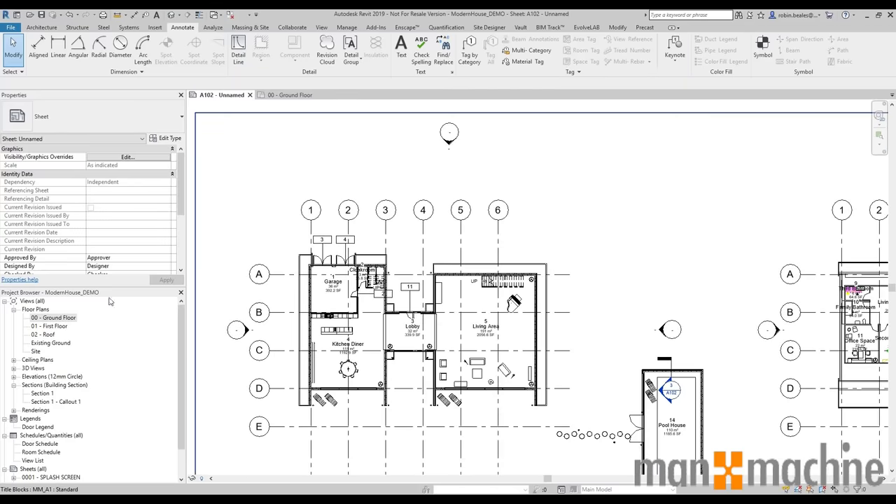
{"action": "scroll", "coordinate": [363, 257], "scroll_direction": "down", "scroll_amount": 3}
{"action": "middle_click_drag", "start_coordinate": [641, 346], "coordinate": [411, 168]}
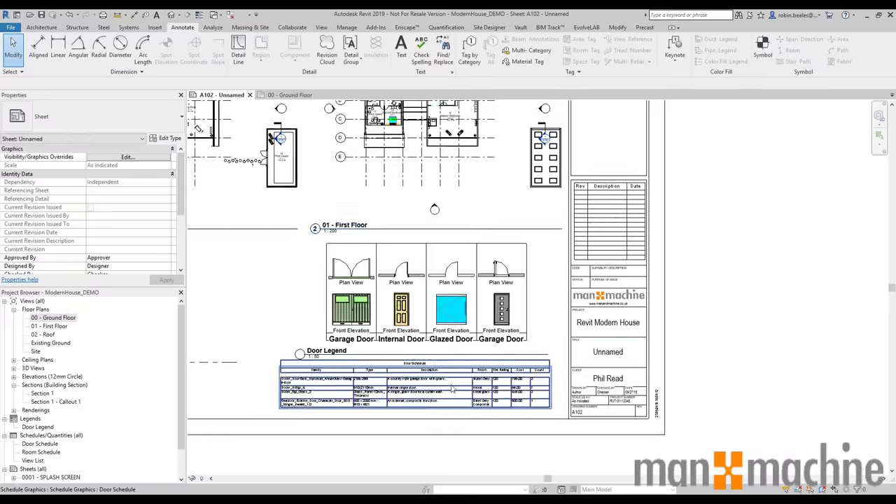
{"action": "scroll", "coordinate": [450, 390], "scroll_direction": "up", "scroll_amount": 3}
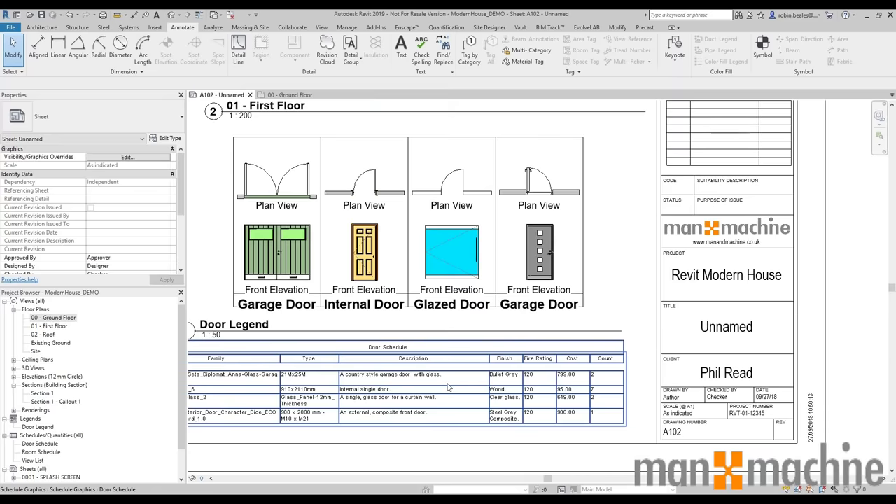
{"action": "scroll", "coordinate": [448, 385], "scroll_direction": "down", "scroll_amount": 5}
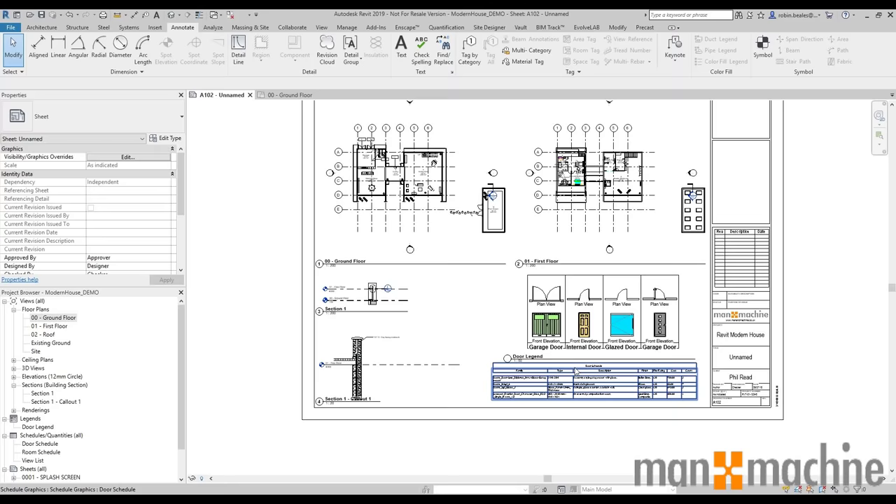
Open the Site floor plan and start the Enscape real-time rendering of the model.
{"action": "double_click", "coordinate": [430, 220]}
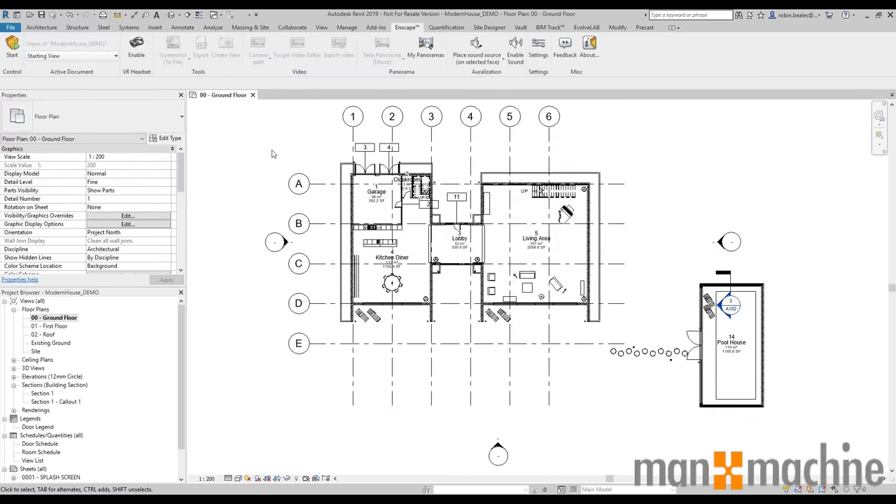
{"action": "middle_click_drag", "start_coordinate": [294, 169], "coordinate": [313, 183]}
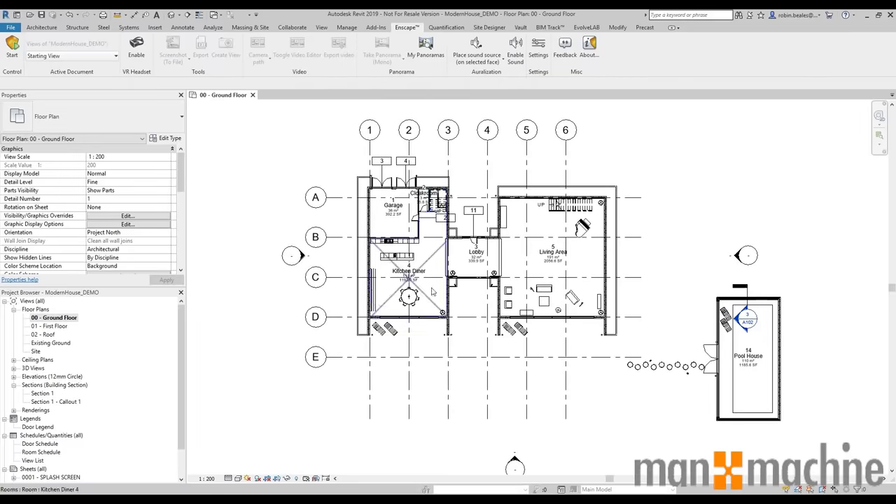
{"action": "double_click", "coordinate": [36, 352]}
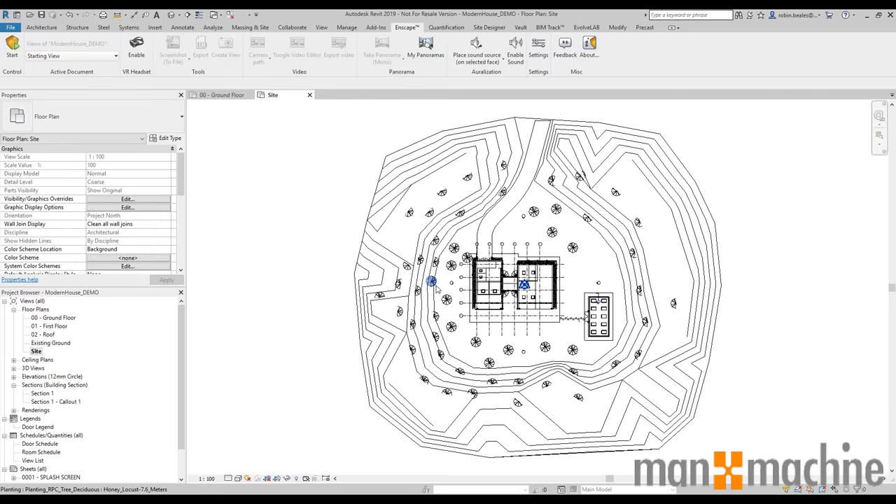
{"action": "scroll", "coordinate": [560, 280], "scroll_direction": "up", "scroll_amount": 2}
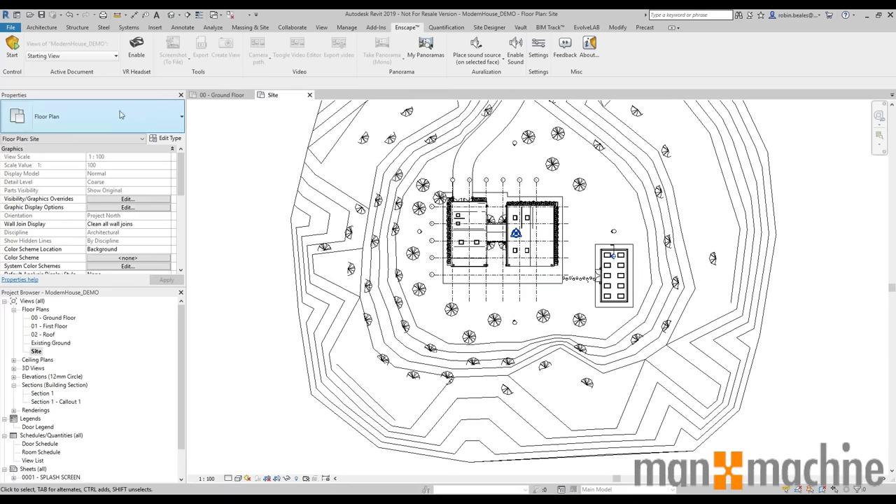
{"action": "left_click", "coordinate": [12, 49]}
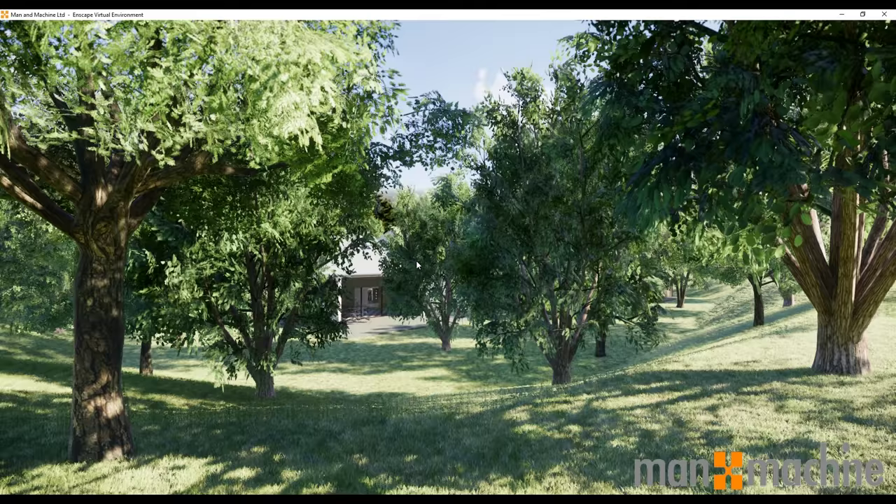
Walk through the Enscape scene from the trees to the house's paved terrace and view its glazed facades.
{"action": "right_click_drag", "start_coordinate": [416, 261], "coordinate": [412, 294]}
{"action": "key", "text": "w"}
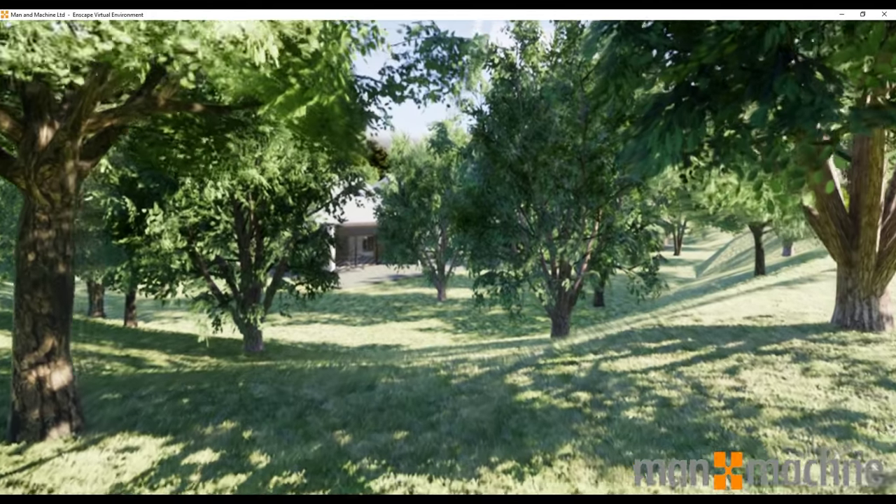
{"action": "key", "text": "w"}
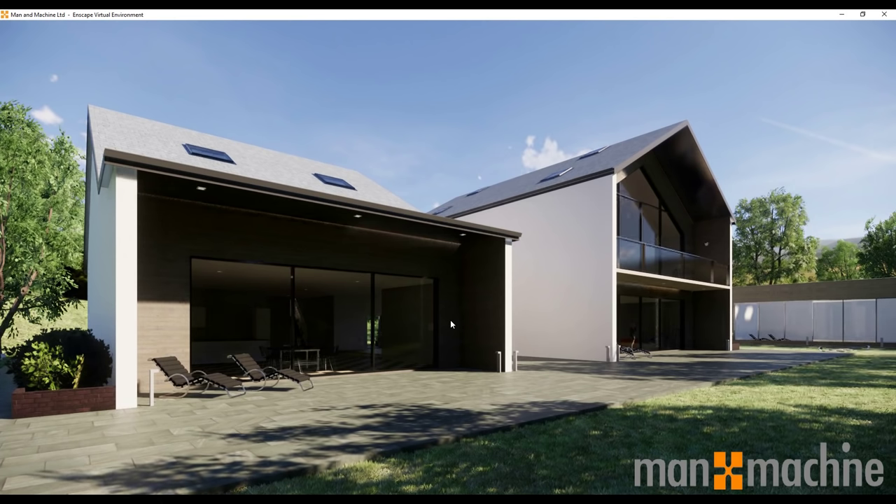
{"action": "mouse_move", "coordinate": [376, 314]}
{"action": "right_mouse_down"}
{"action": "mouse_move", "coordinate": [400, 298]}
{"action": "mouse_move", "coordinate": [448, 297]}
{"action": "mouse_move", "coordinate": [421, 308]}
{"action": "right_mouse_up"}
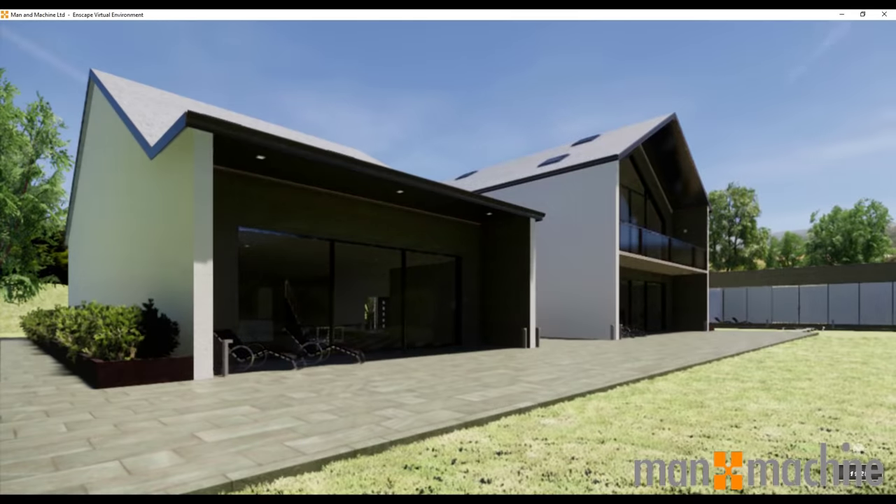
Advance the Enscape scene's time of day from daylight through dusk to night.
{"action": "key", "text": "i"}
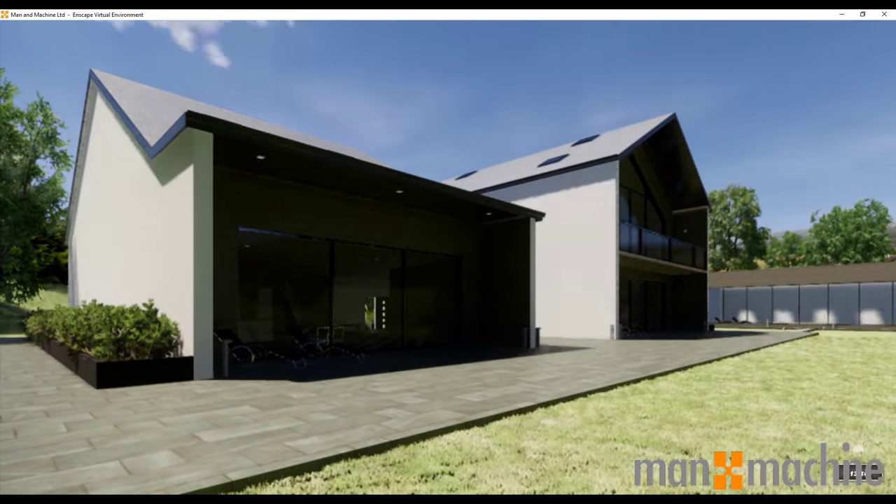
{"action": "key", "text": "i"}
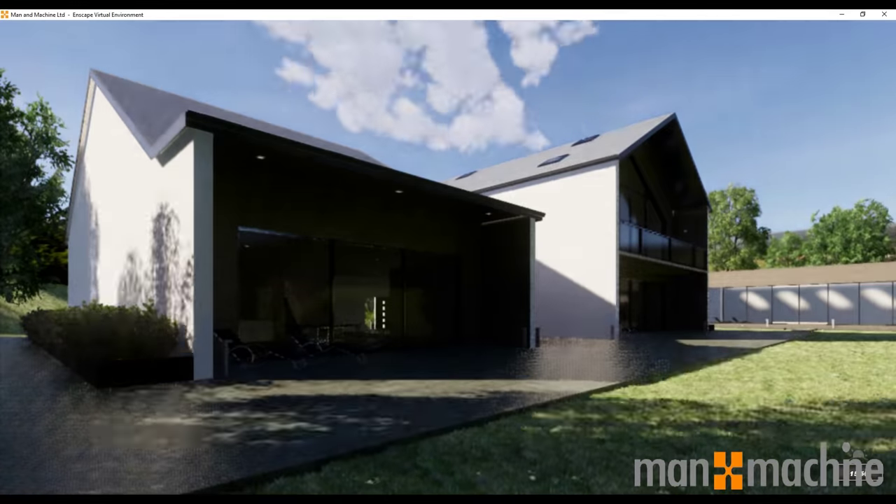
{"action": "key", "text": "i"}
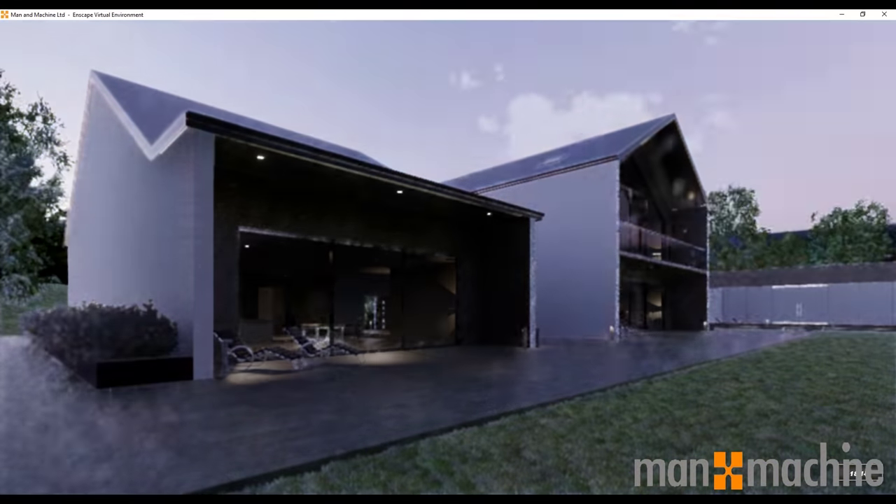
{"action": "key", "text": "i"}
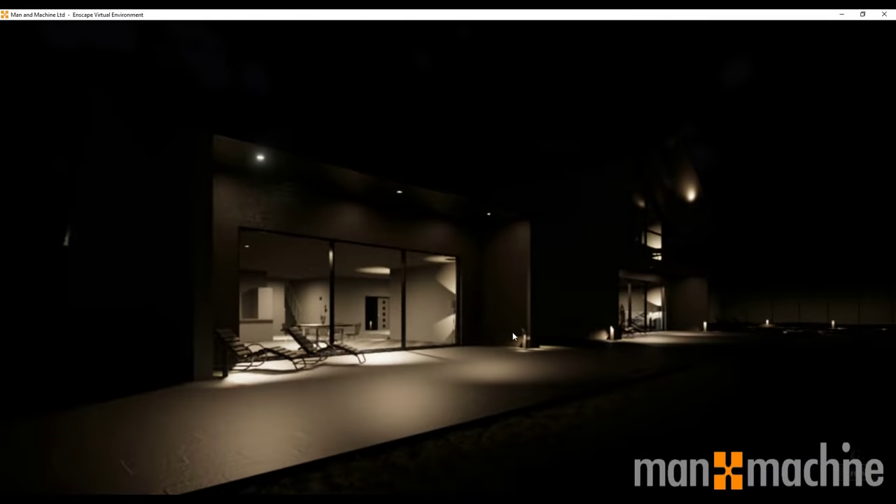
Move along the terrace at night and examine the lit dining room, entrance and living room facades.
{"action": "key", "text": "d"}
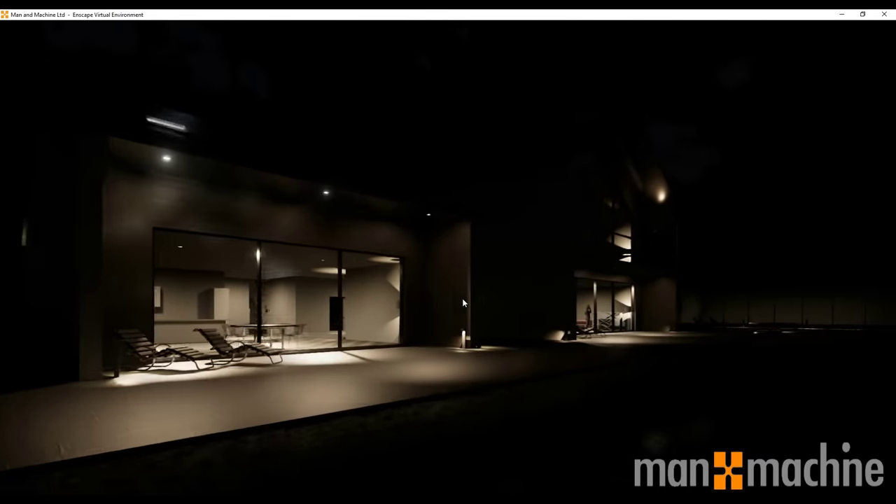
{"action": "key", "text": "w"}
{"action": "right_click_drag", "start_coordinate": [462, 297], "coordinate": [463, 298]}
{"action": "key", "text": "d"}
{"action": "mouse_move", "coordinate": [462, 297]}
{"action": "left_mouse_down"}
{"action": "mouse_move", "coordinate": [427, 273]}
{"action": "mouse_move", "coordinate": [378, 270]}
{"action": "left_mouse_up"}
{"action": "right_click_drag", "start_coordinate": [460, 299], "coordinate": [433, 298]}
{"action": "key", "text": "d"}
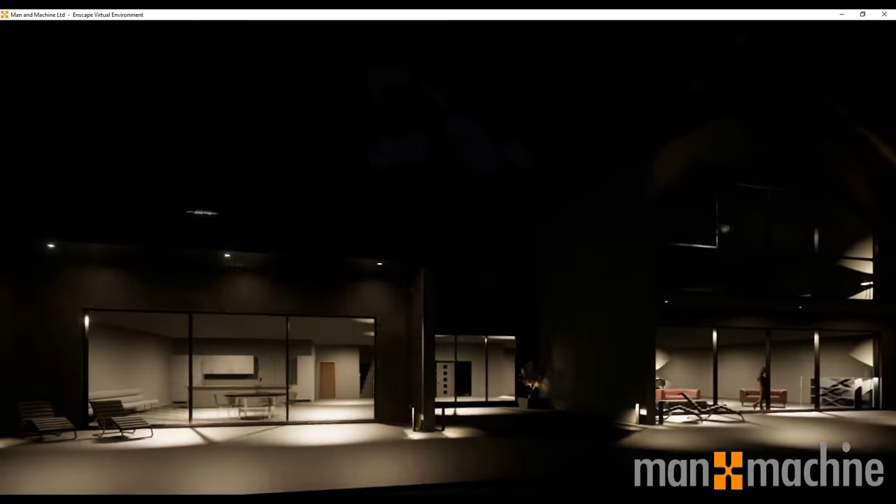
{"action": "key", "text": "d"}
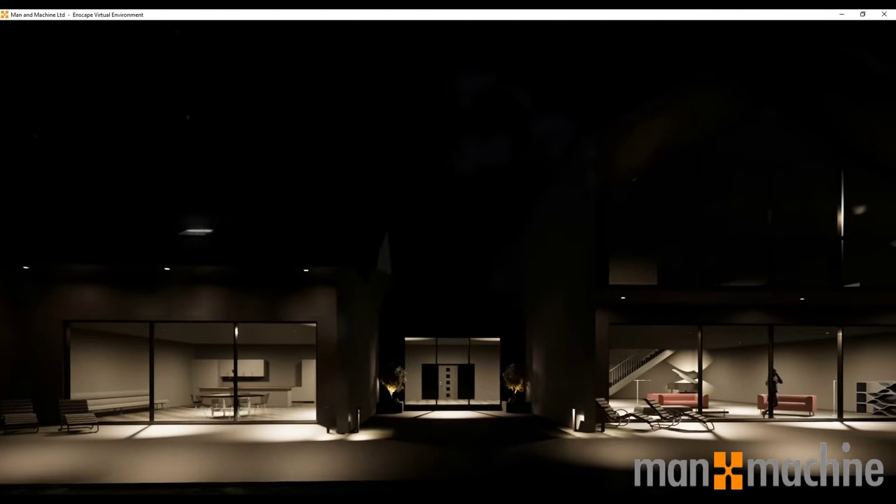
{"action": "key", "text": "d"}
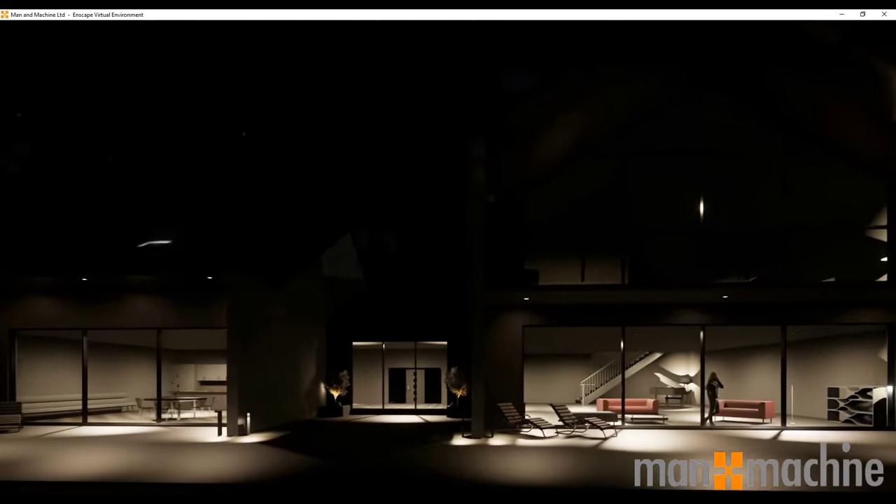
{"action": "key", "text": "d"}
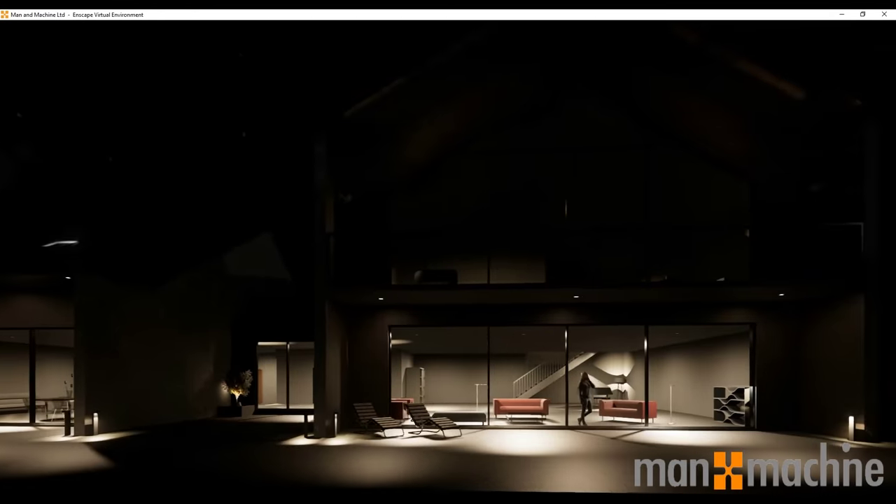
{"action": "key", "text": "d"}
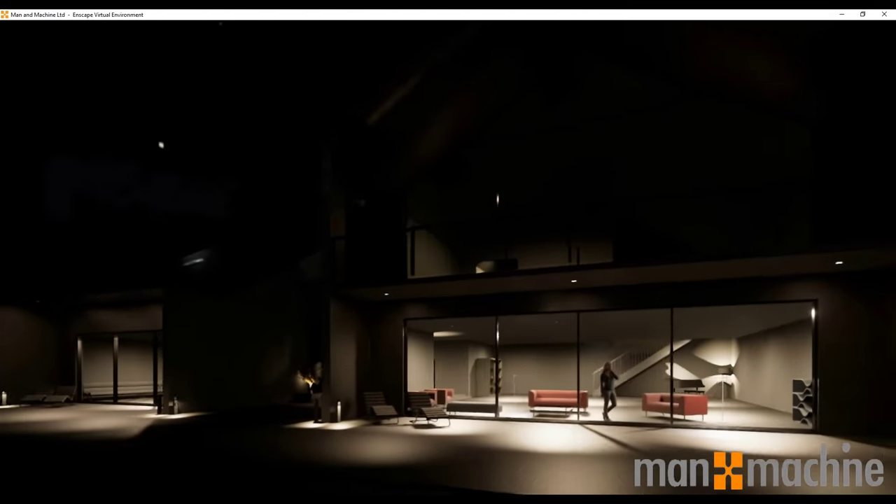
{"action": "key", "text": "s"}
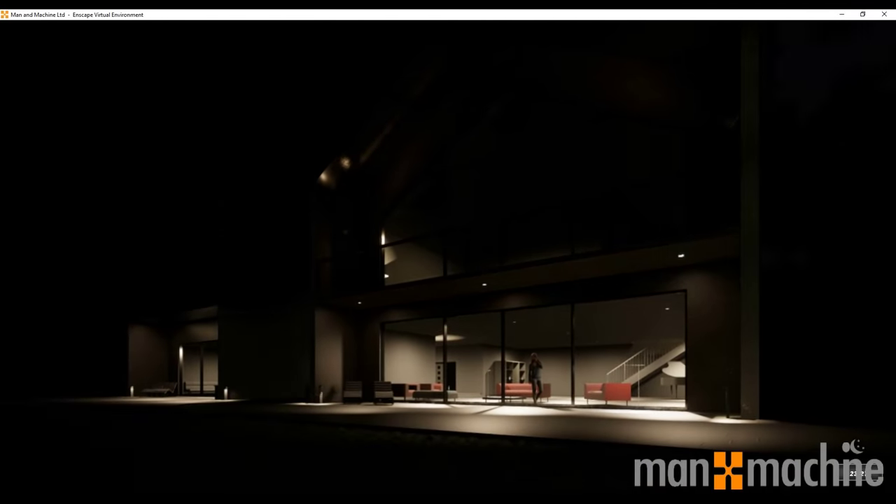
Change the Enscape scene's time of day from night to daylight and view the gabled balcony facade from higher up.
{"action": "key", "text": "i"}
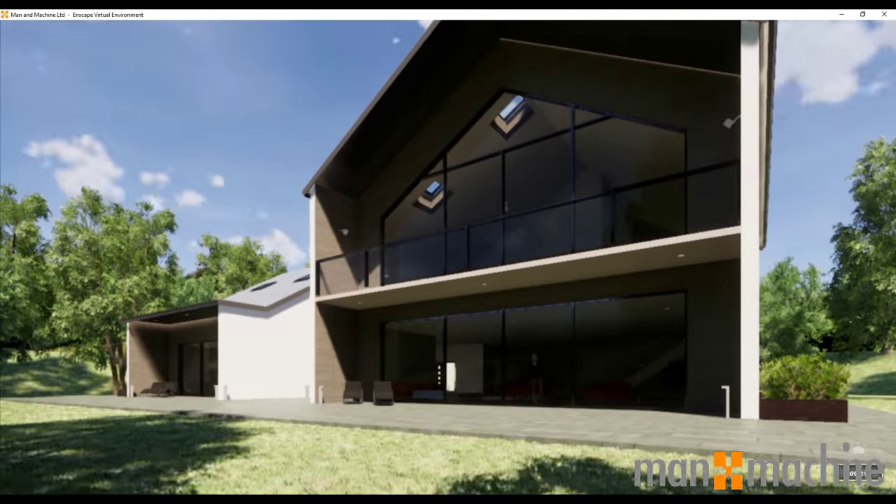
{"action": "key", "text": "u"}
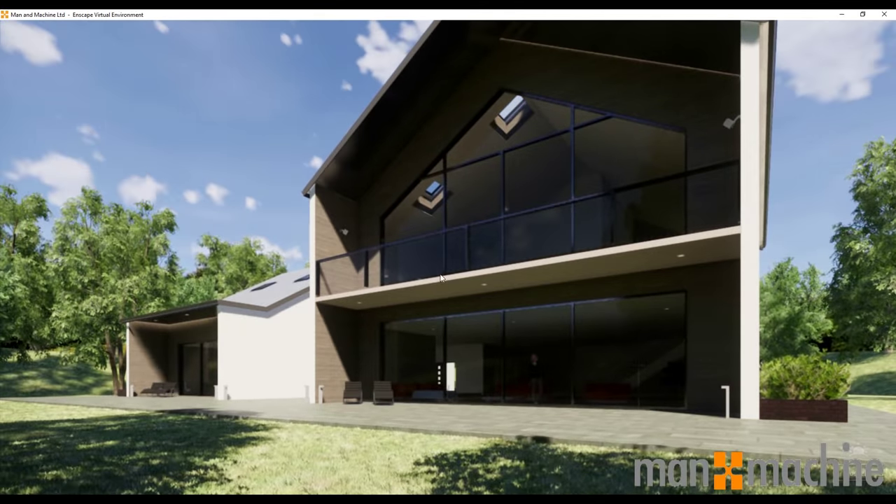
{"action": "left_click_drag", "start_coordinate": [445, 266], "coordinate": [422, 320]}
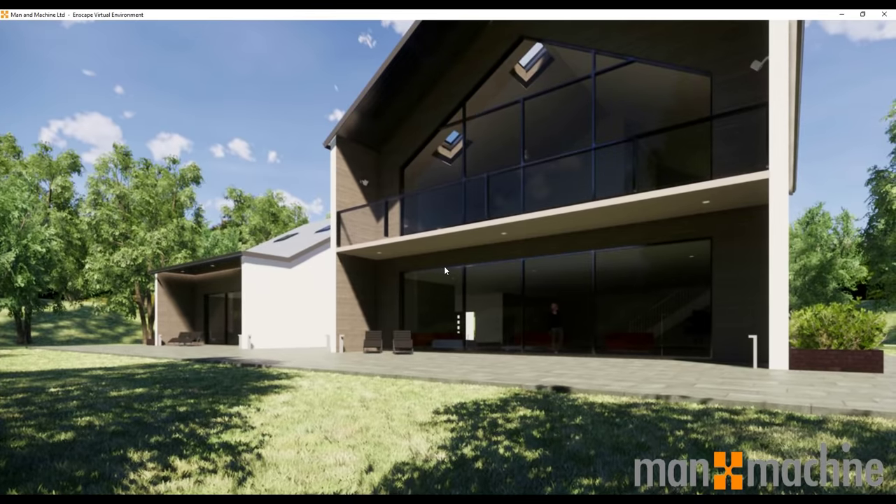
{"action": "key", "text": "e"}
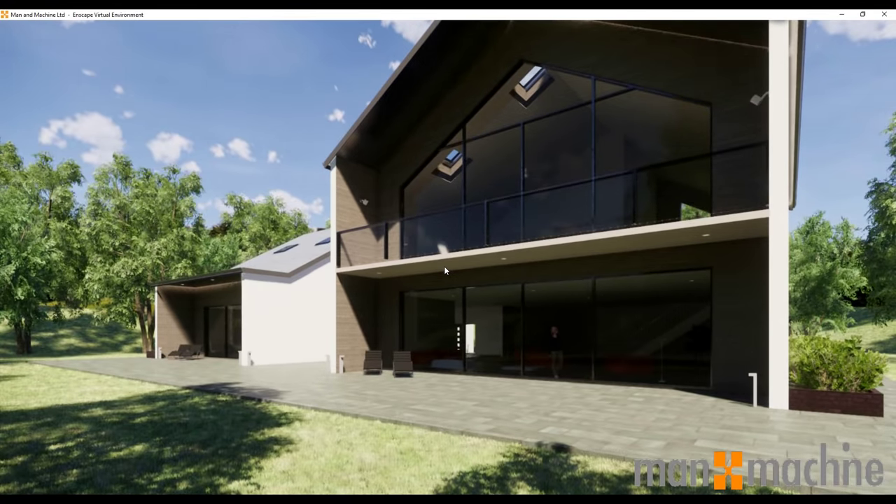
Go around the house to the glazed pool building and view the indoor swimming pool.
{"action": "left_click_drag", "start_coordinate": [438, 268], "coordinate": [881, 280]}
{"action": "key", "text": "w"}
{"action": "key", "text": "w"}
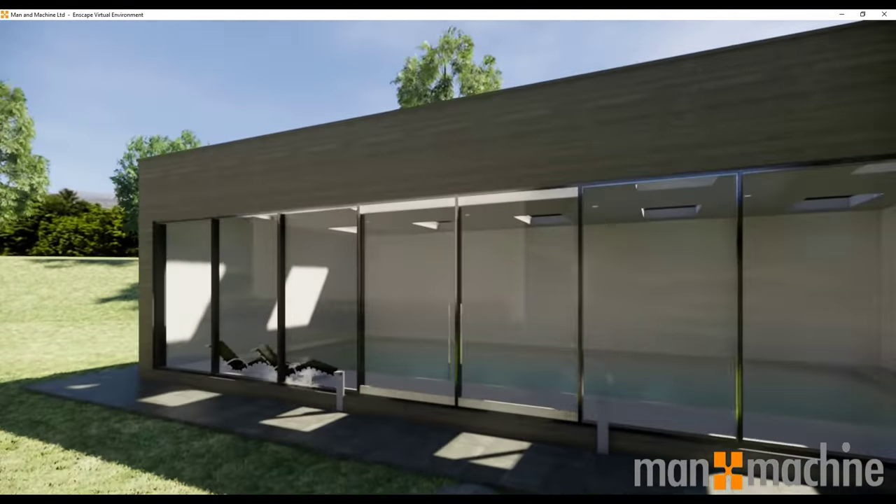
{"action": "key", "text": "w"}
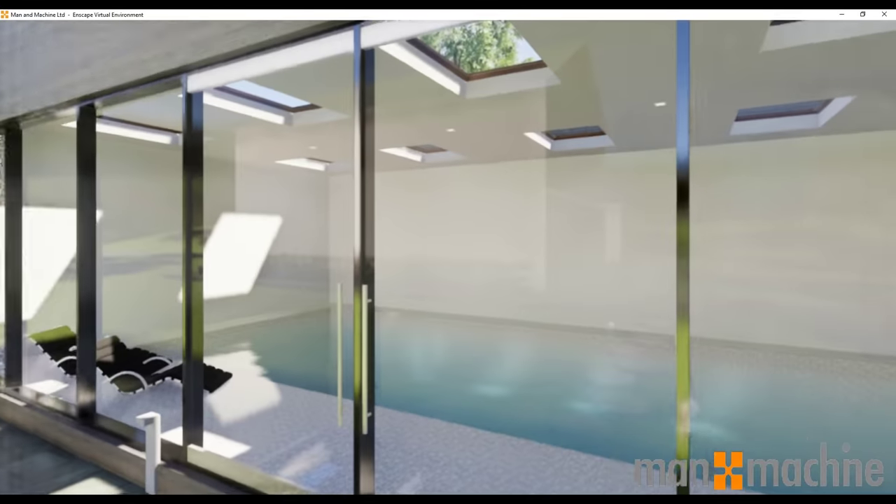
{"action": "key", "text": "w"}
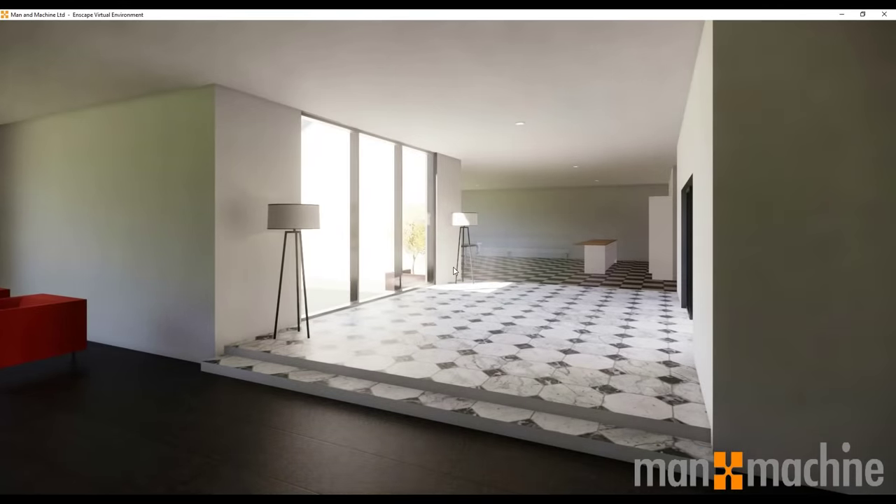
Look around the marble-floored hall and the upstairs bedroom, and move out to the balcony overlooking the trees.
{"action": "left_click_drag", "start_coordinate": [490, 271], "coordinate": [488, 270]}
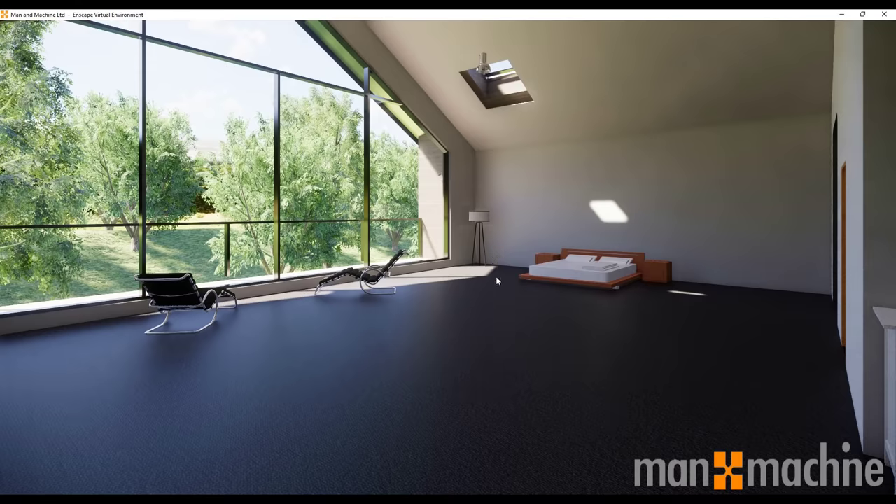
{"action": "left_click_drag", "start_coordinate": [491, 276], "coordinate": [364, 275]}
{"action": "key", "text": "w"}
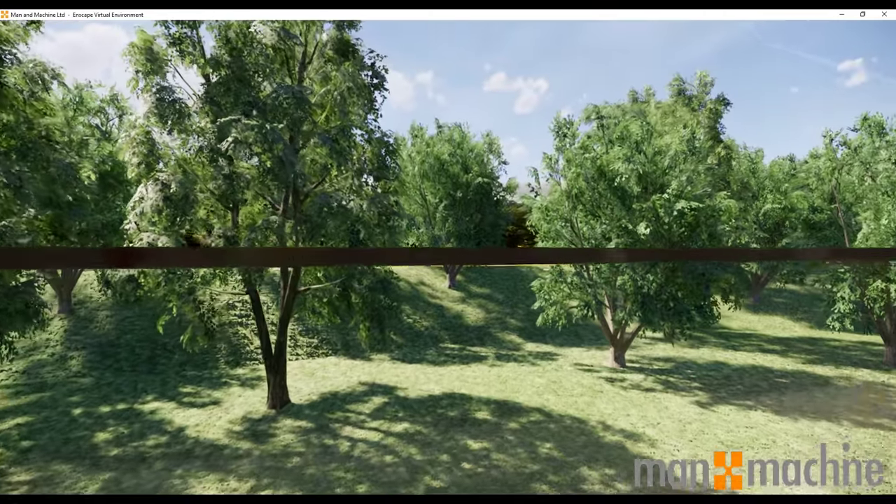